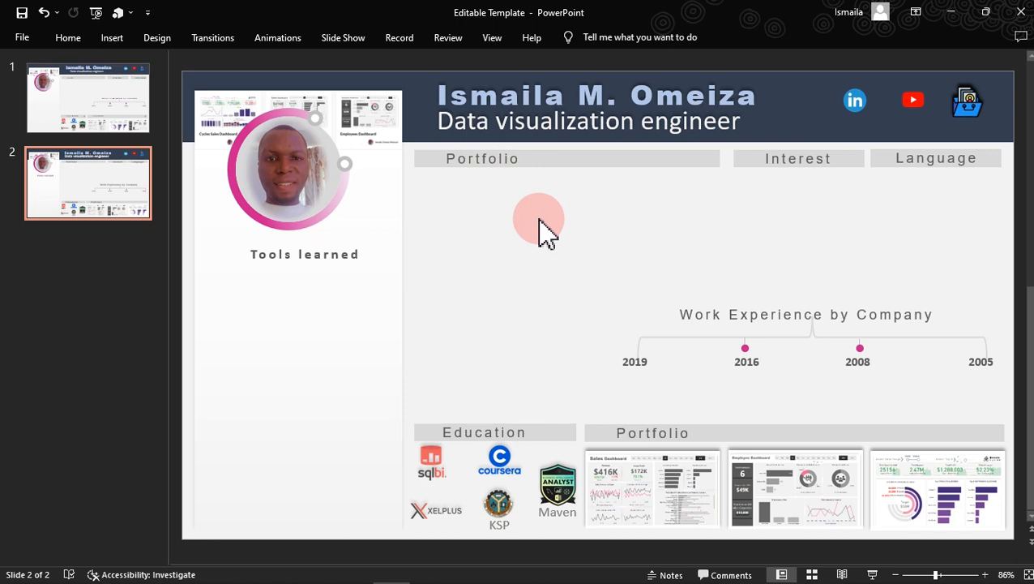
- Export only the current slide as a GIF, overwriting the existing Custom Template file in the Resume Dashboard folder
left_click(23, 37)
left_click(61, 375)
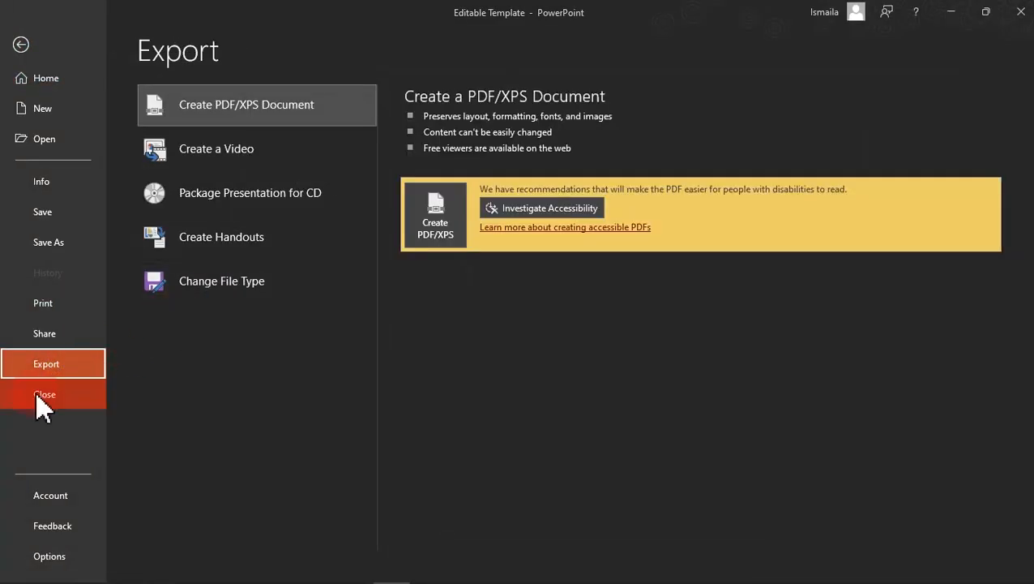
left_click(219, 285)
key("Escape")
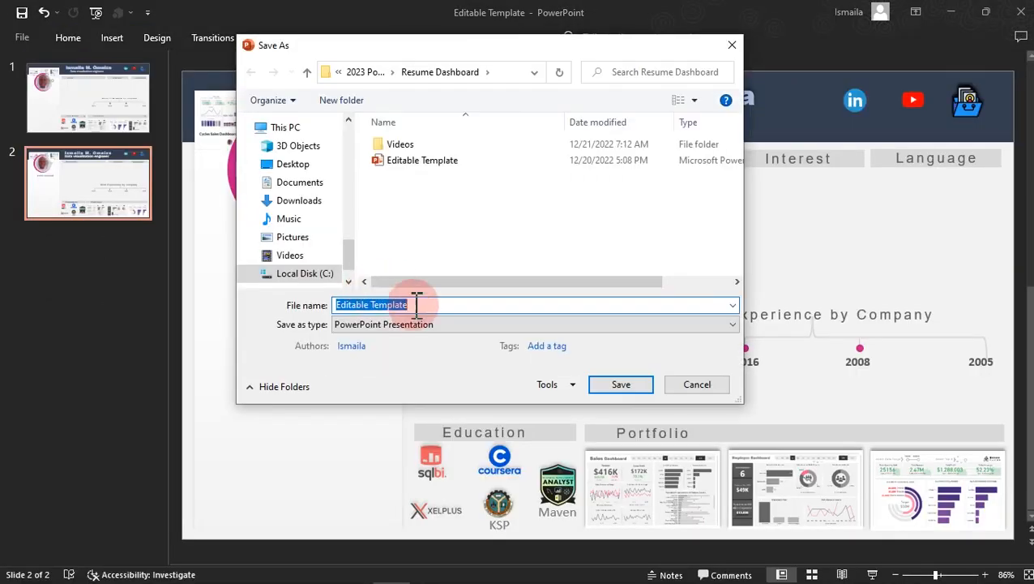
left_click(420, 326)
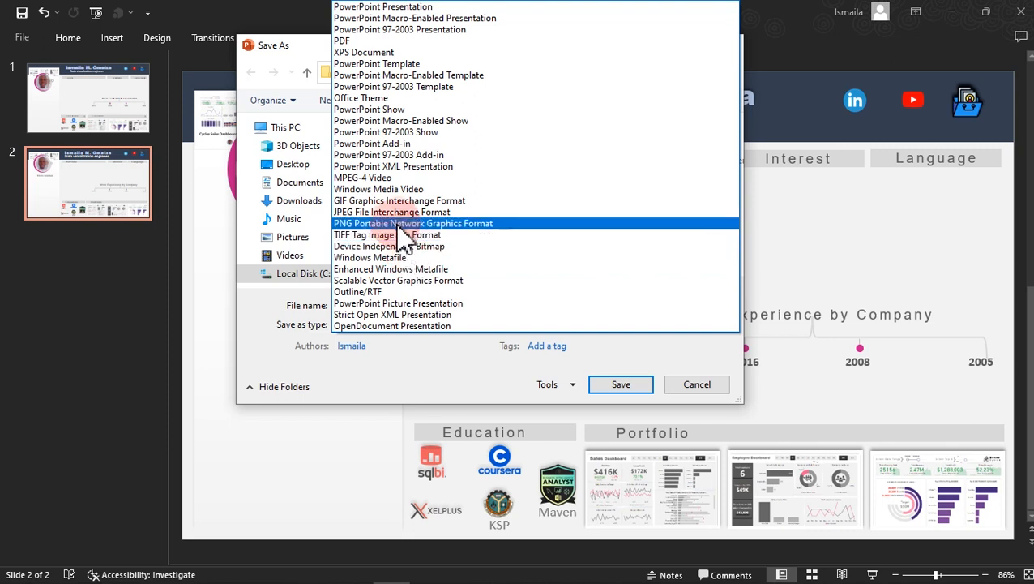
left_click(397, 201)
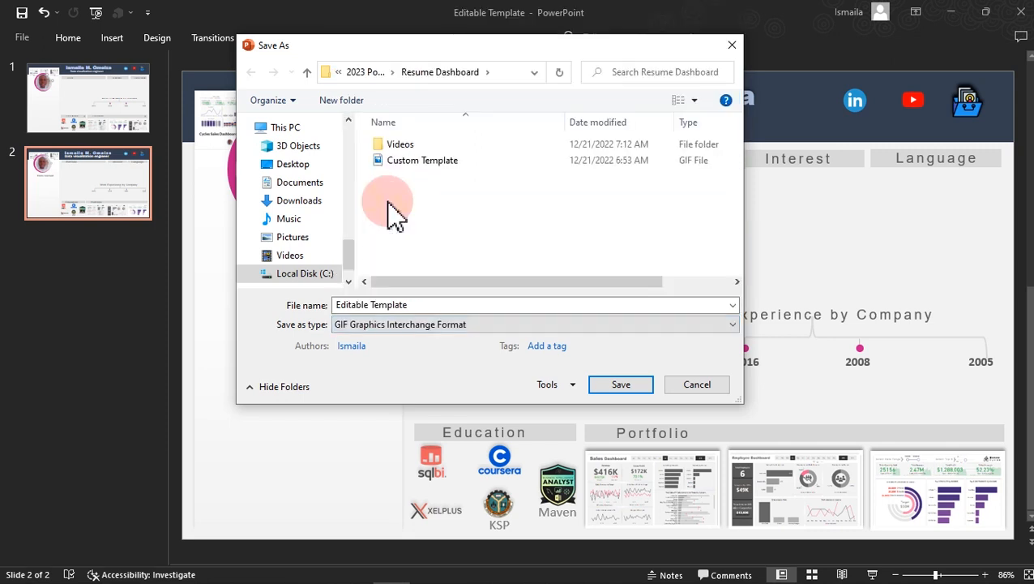
double_click(420, 177)
left_click(556, 301)
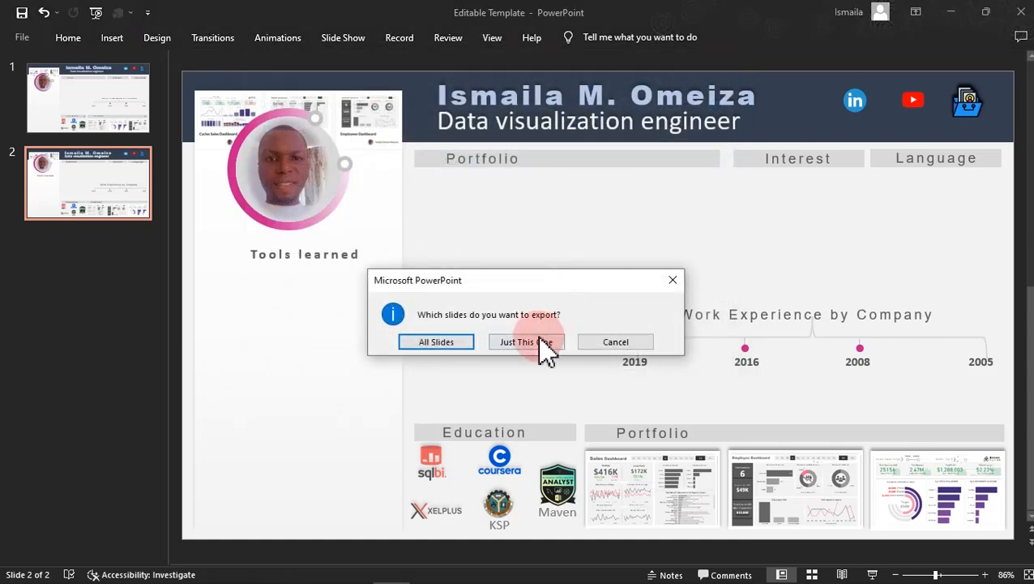
left_click(537, 339)
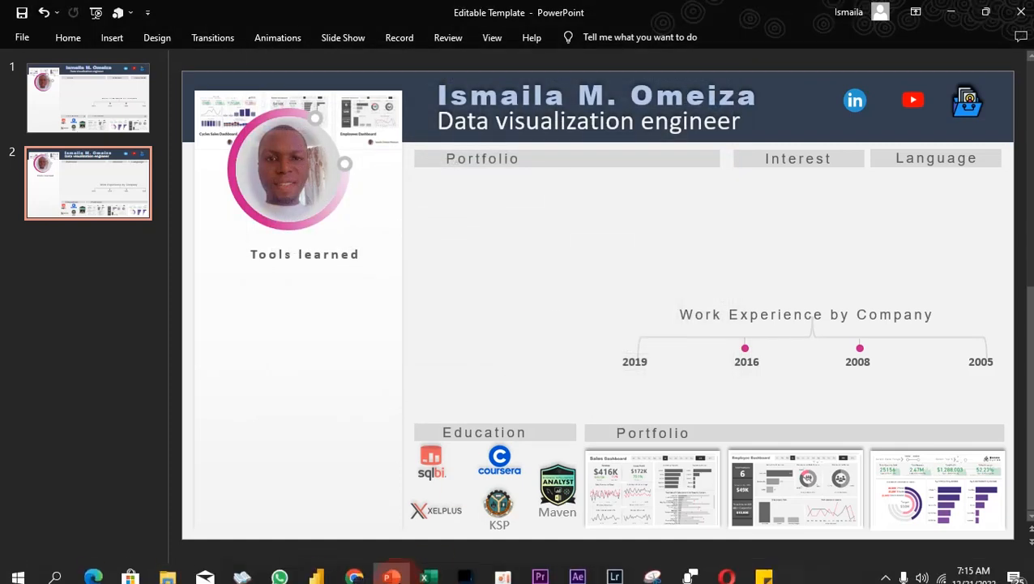
- Switch to the Teaching report in Power BI Desktop and leave no visual selected on the page
mouse_move(316, 572)
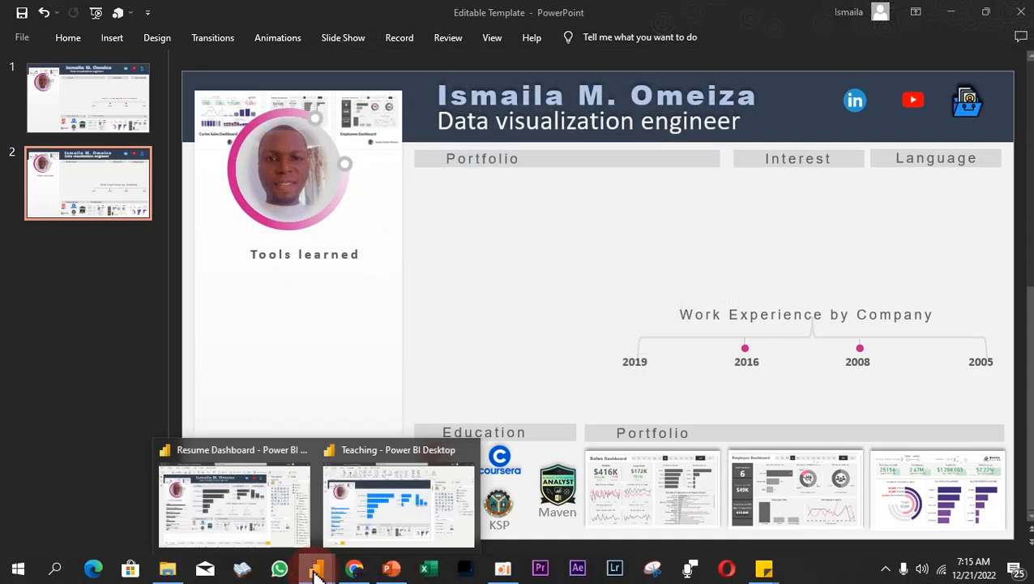
left_click(345, 528)
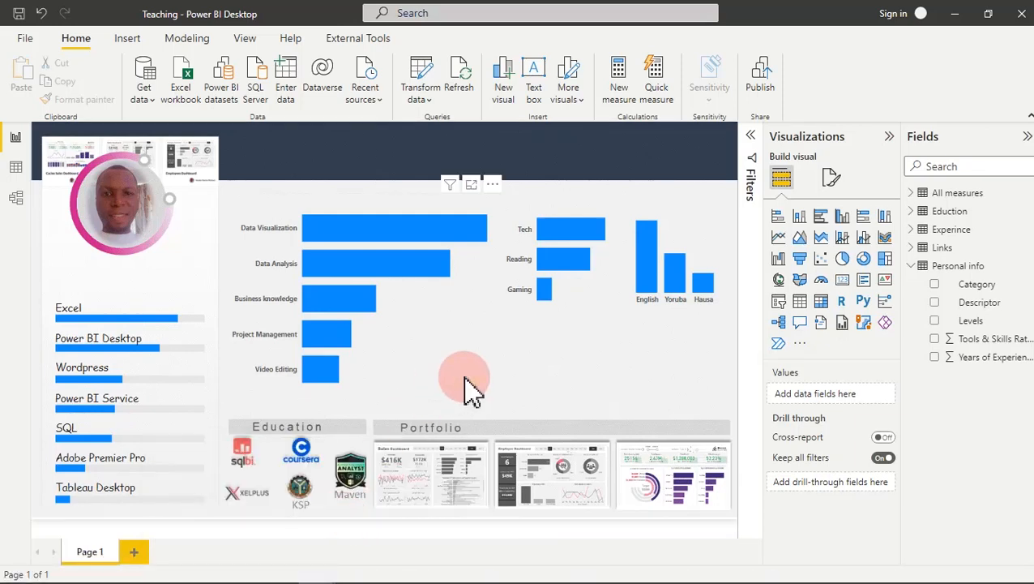
left_click(490, 360)
left_click(663, 350)
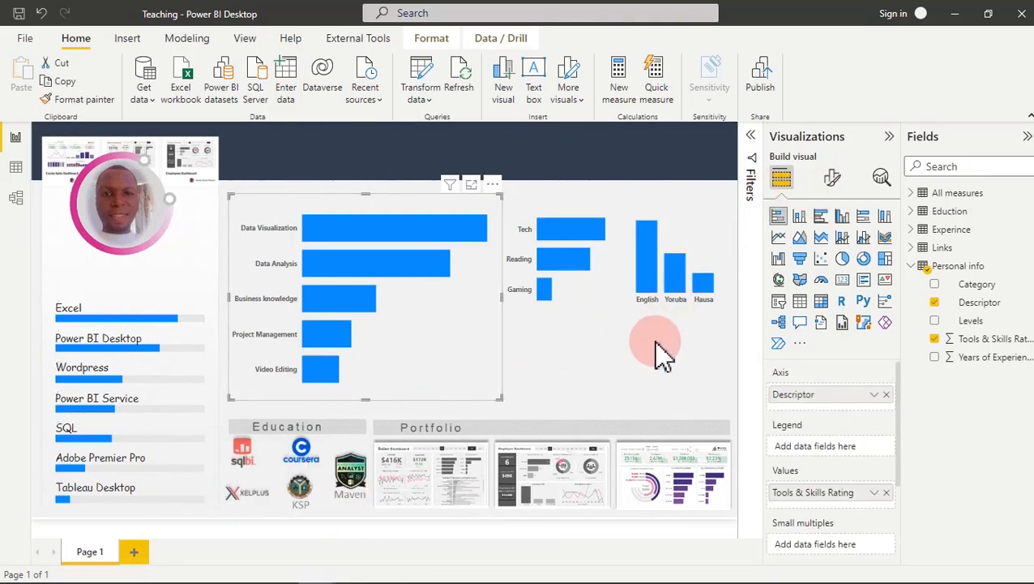
left_click(436, 344)
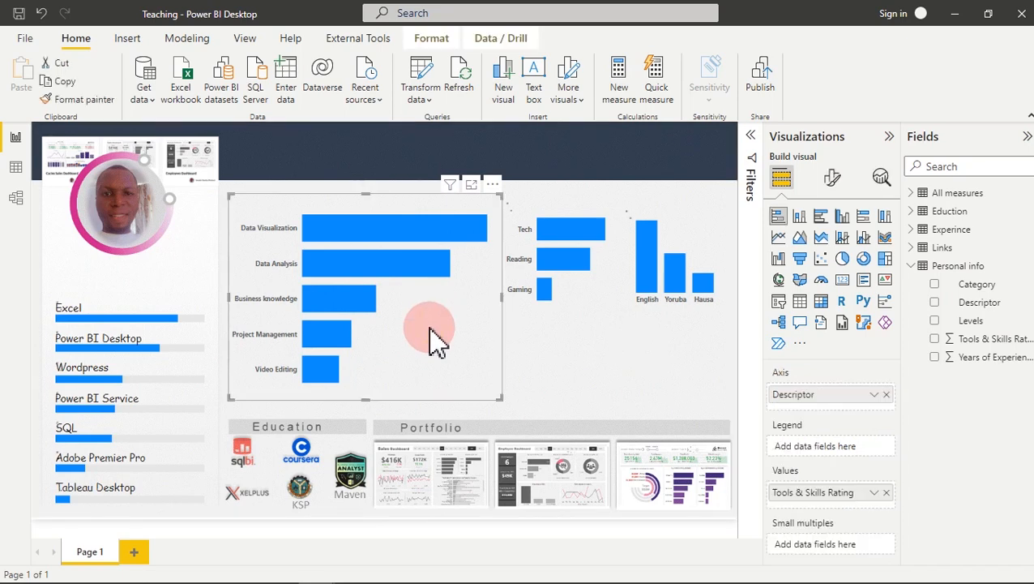
left_click(833, 178)
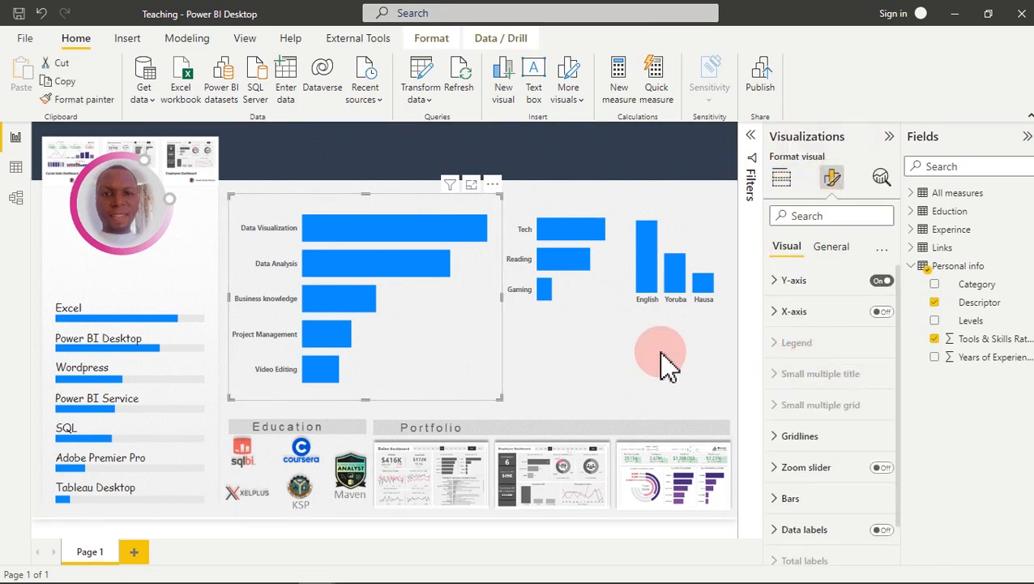
left_click(604, 369)
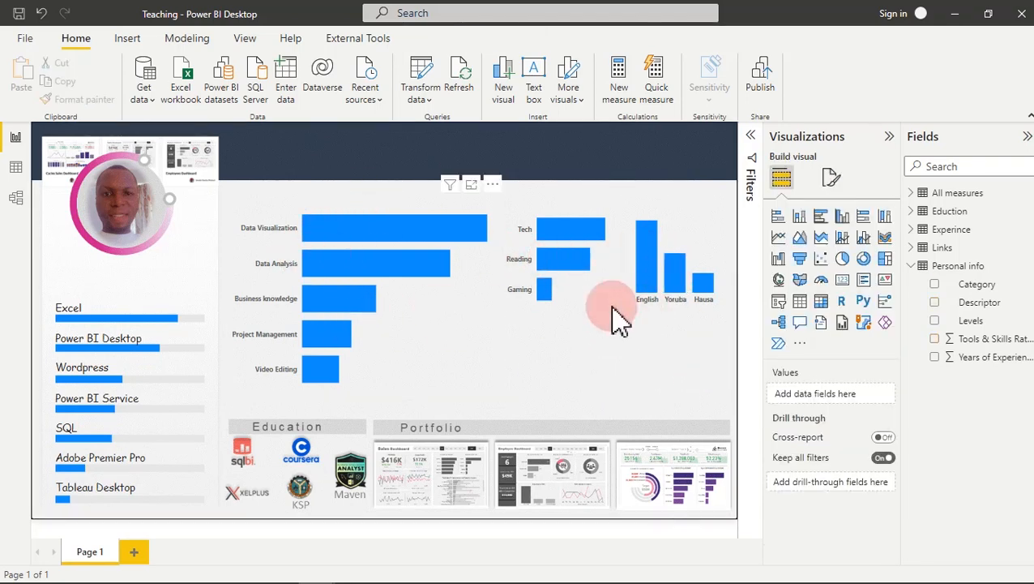
- Replace the page's canvas background image with the newly exported Custom Template GIF
left_click(831, 176)
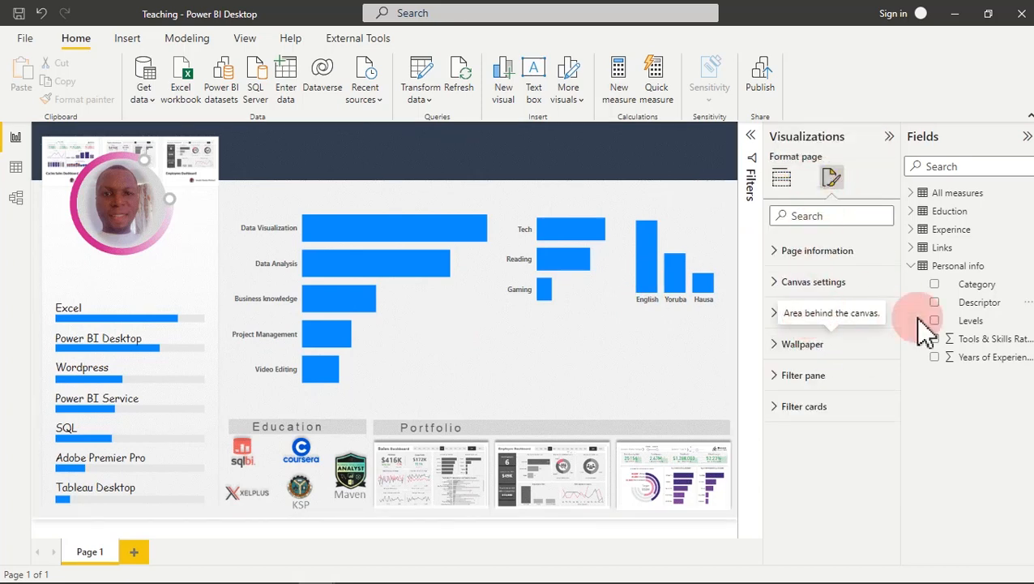
left_click(809, 316)
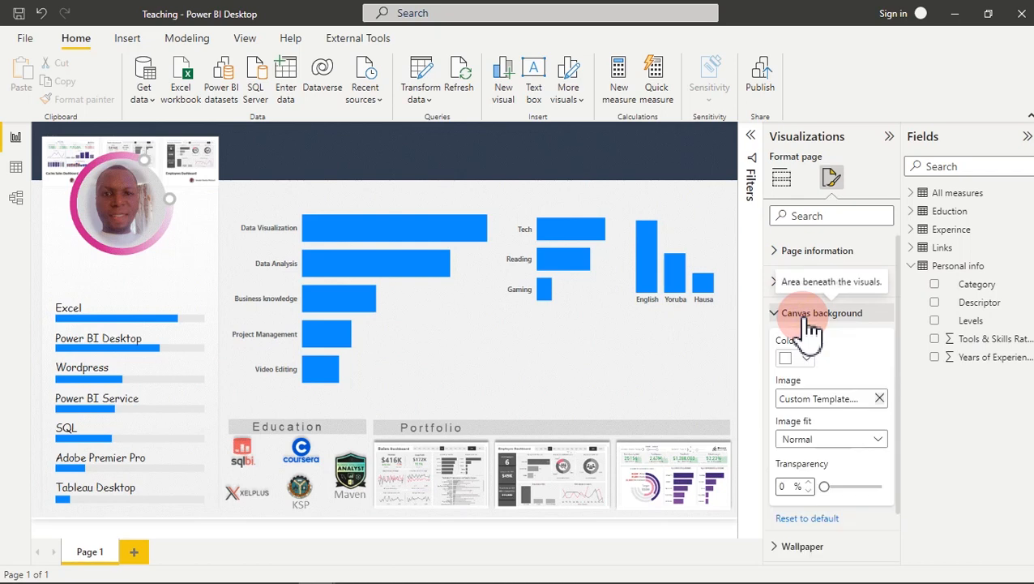
left_click(884, 397)
left_click(884, 400)
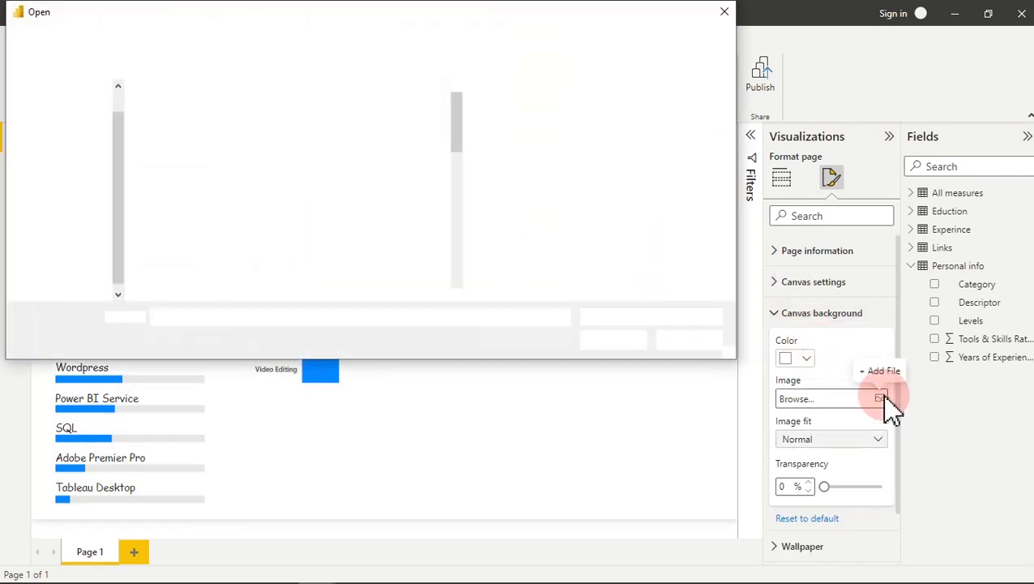
left_click_drag(459, 145, 462, 196)
double_click(296, 150)
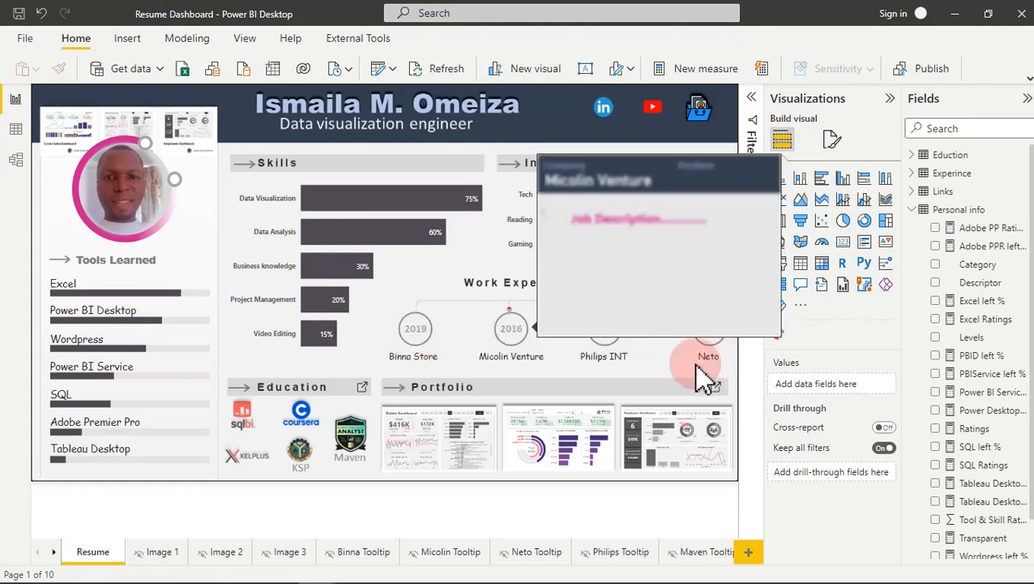
- Examine the job tooltip of the 2008 work-experience marker in the Resume Dashboard report and return to the Teaching report
mouse_move(670, 373)
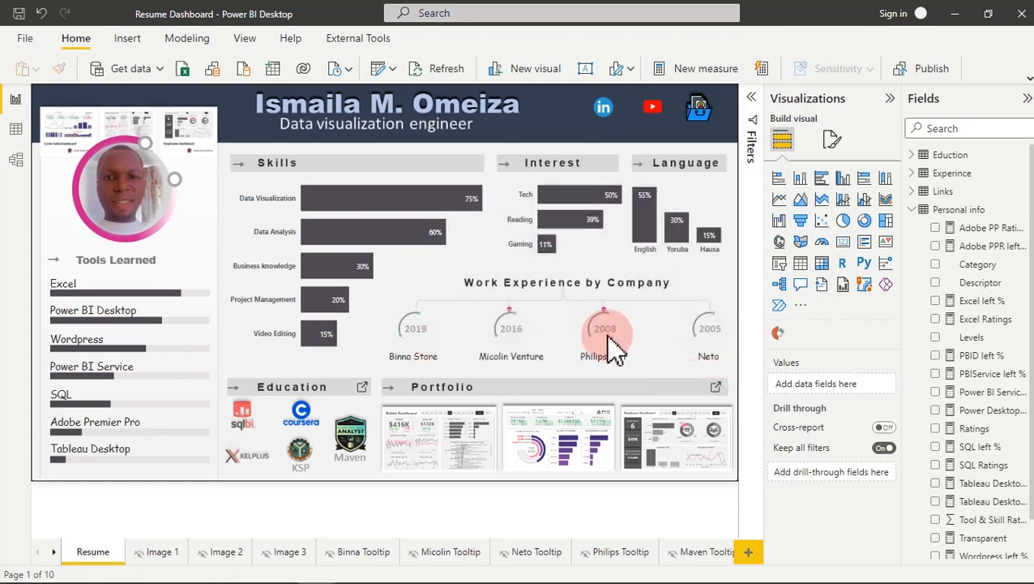
mouse_move(613, 347)
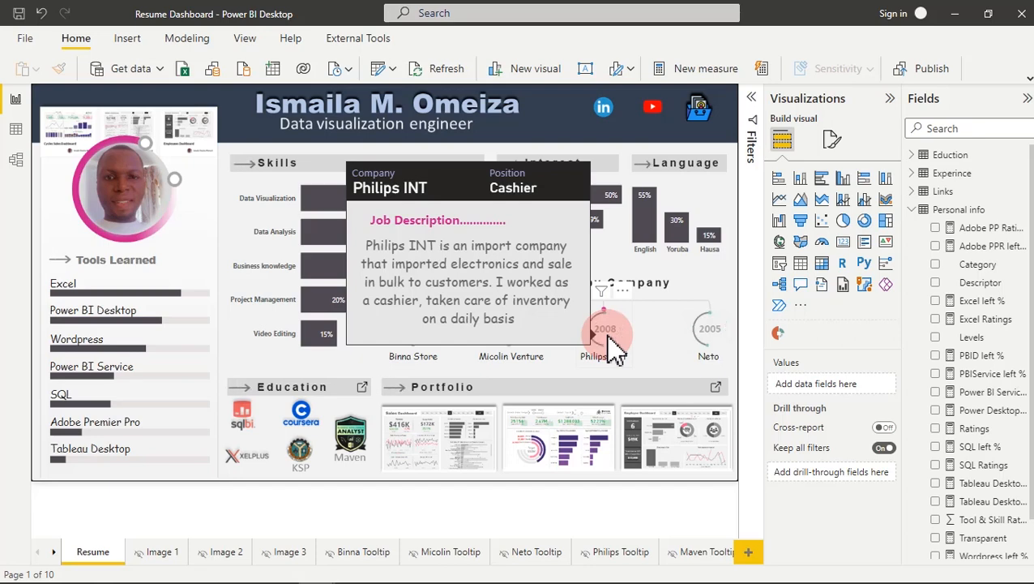
left_click(955, 13)
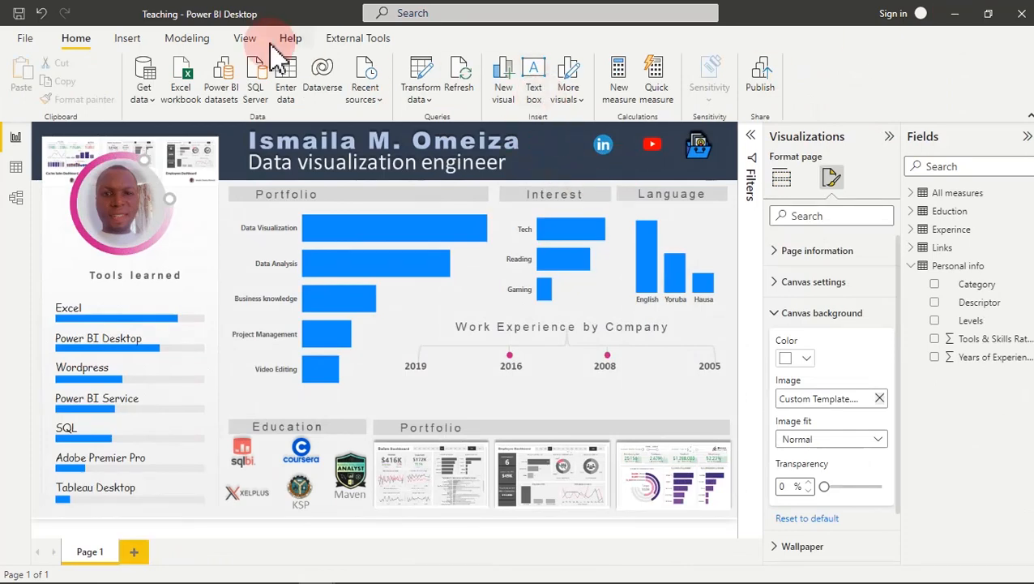
- Insert a blank button and place it at small size on the work experience timeline, just beside the 2016 label
left_click(130, 41)
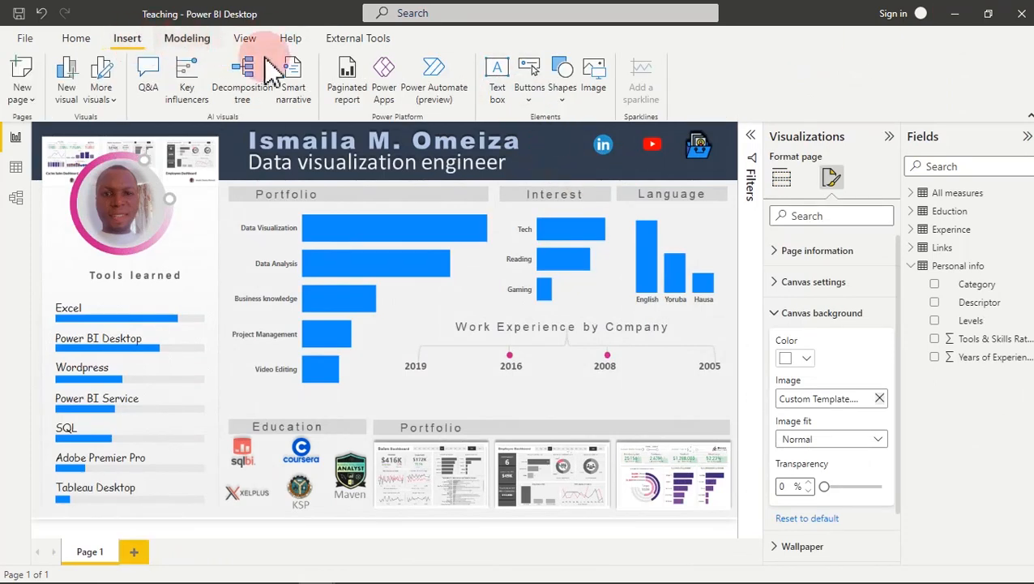
left_click(531, 105)
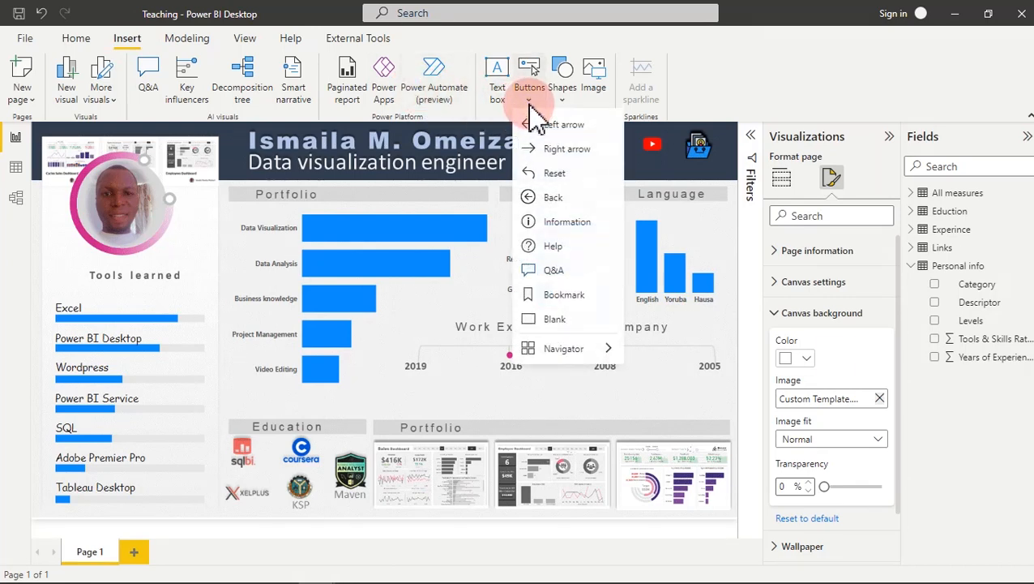
left_click(556, 323)
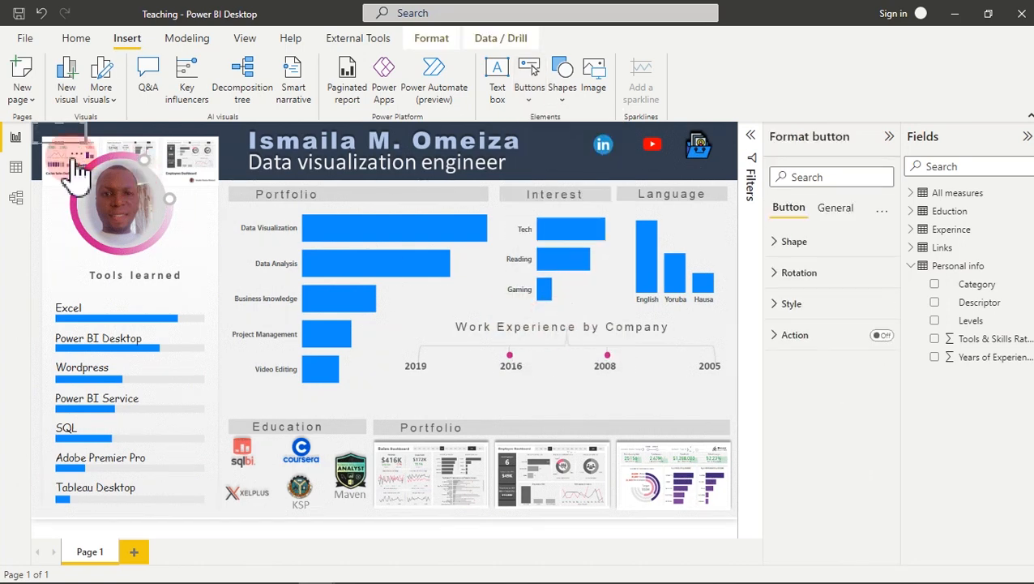
left_click_drag(79, 166, 504, 358)
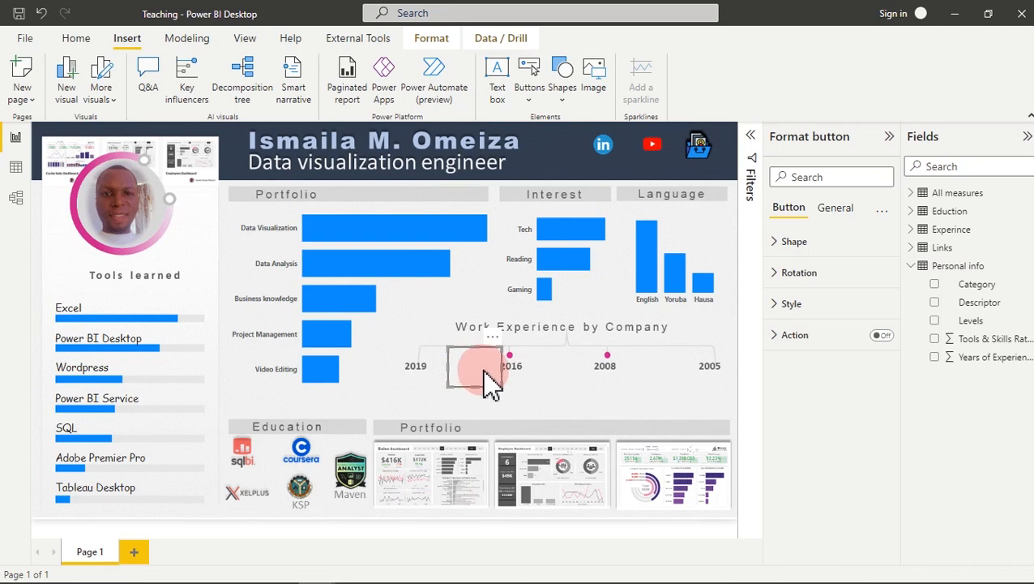
- Look at the Social Media animated icon page on Flaticon in Chrome and return to the Teaching report
mouse_move(356, 577)
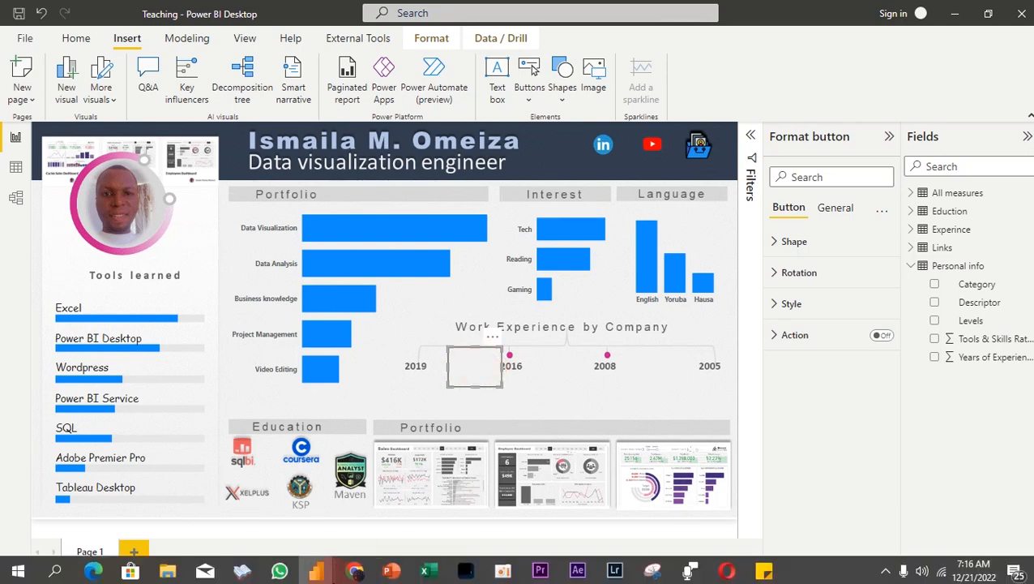
left_click(357, 570)
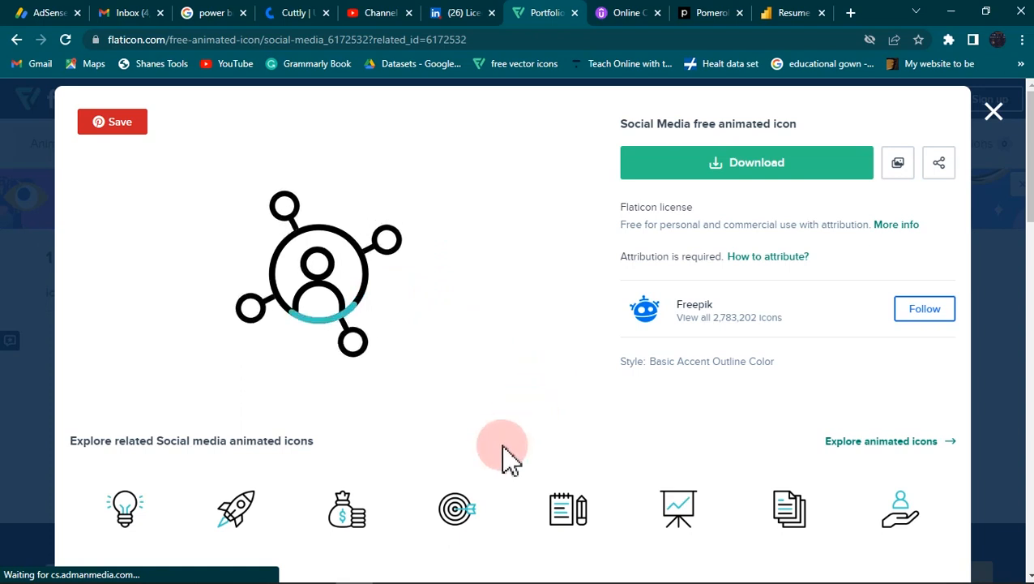
left_click(953, 11)
left_click(562, 310)
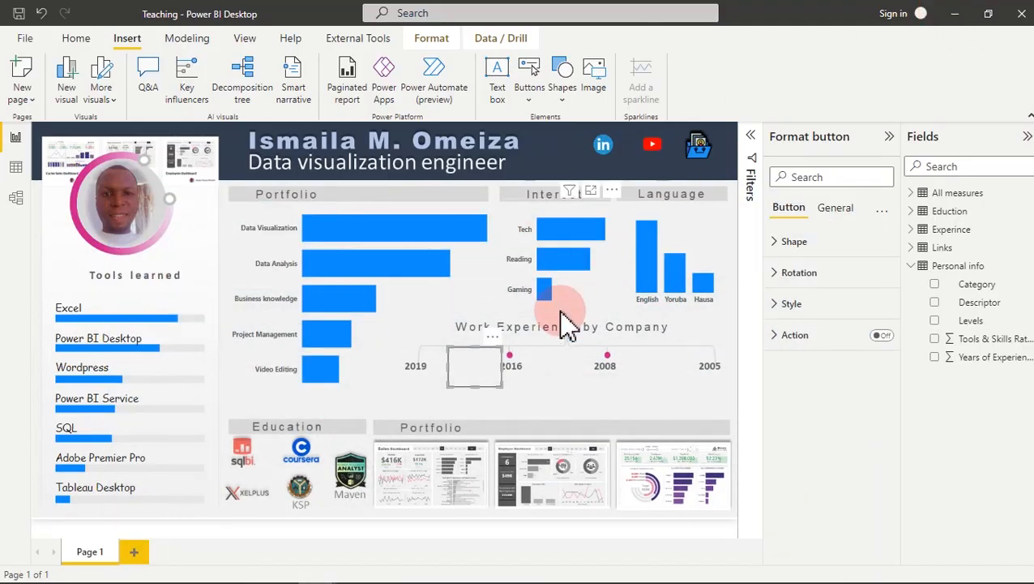
- Turn on the blank button's fill for the Default state and show the fill settings
left_click(793, 304)
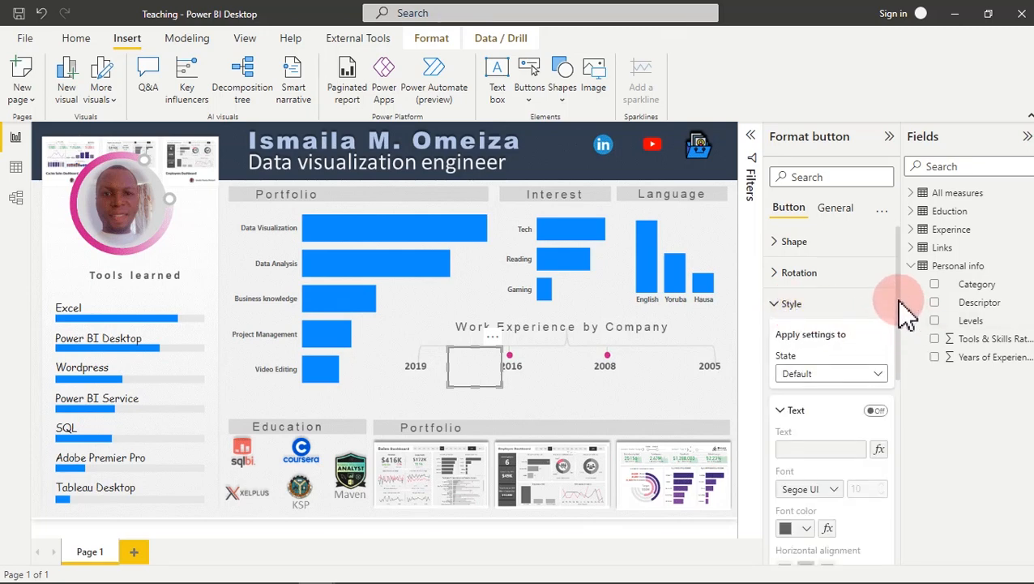
left_click_drag(899, 301, 894, 495)
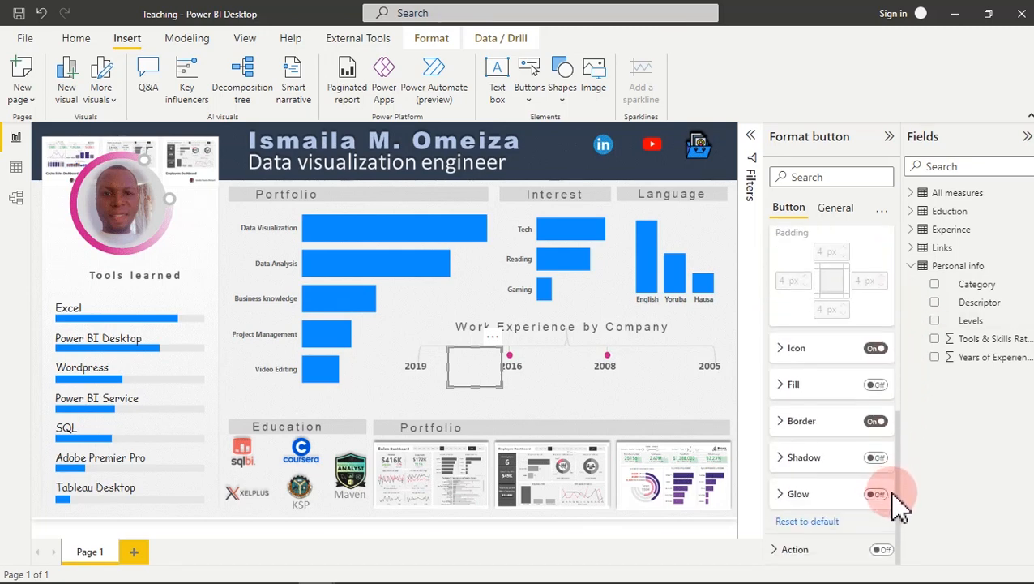
left_click(875, 385)
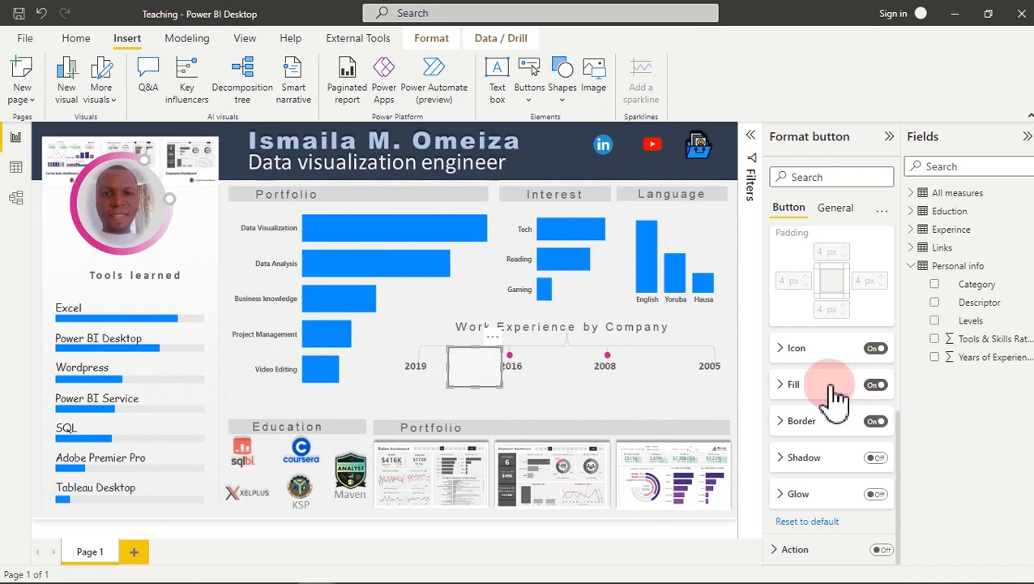
left_click(831, 397)
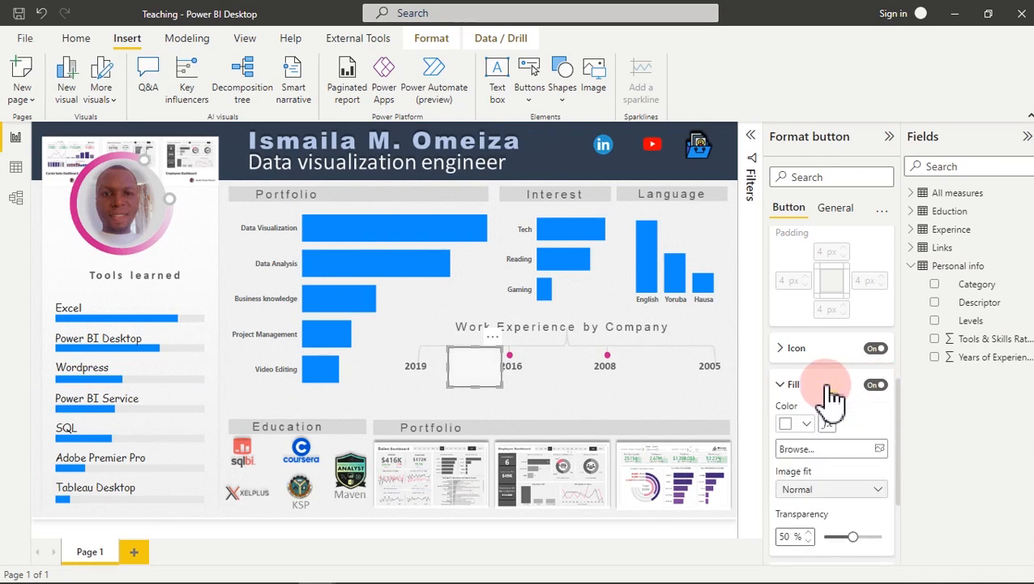
- Load the 1414-circle-outline image from the Desktop's Power BI course dashboards > gif folder as the blank button's fill image
left_click(880, 450)
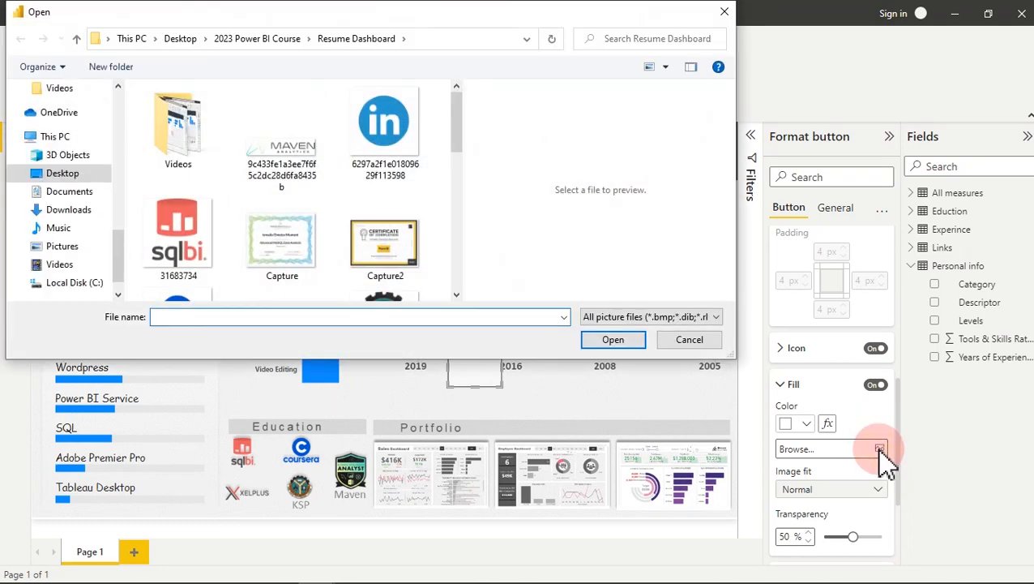
left_click_drag(460, 144, 420, 110)
left_click(61, 173)
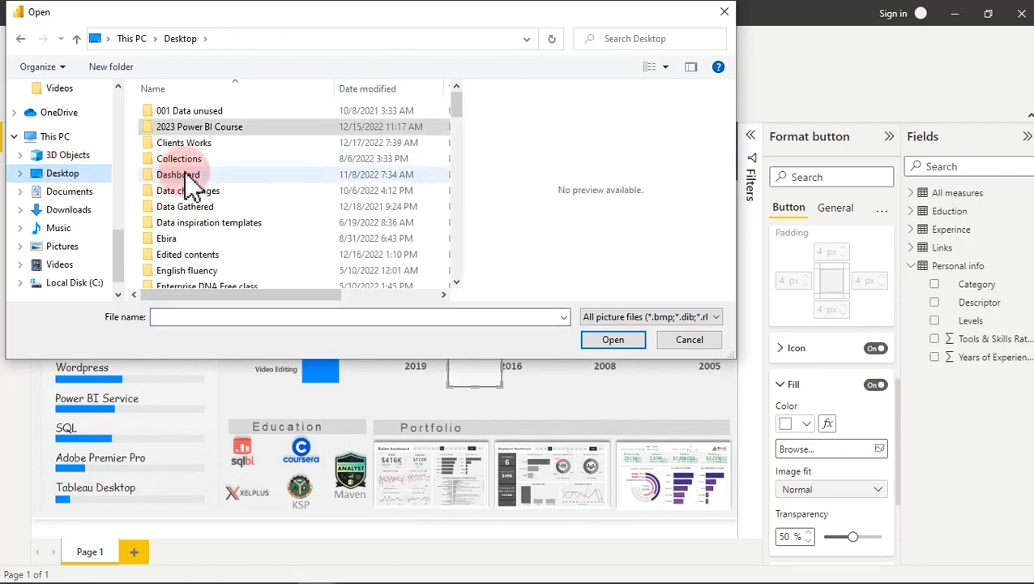
left_click(186, 177)
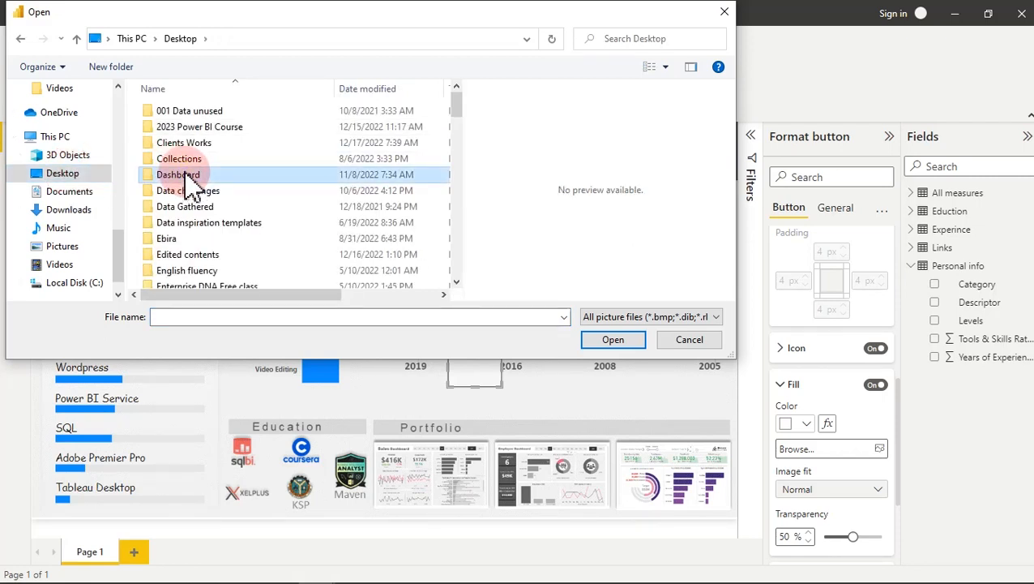
key("p")
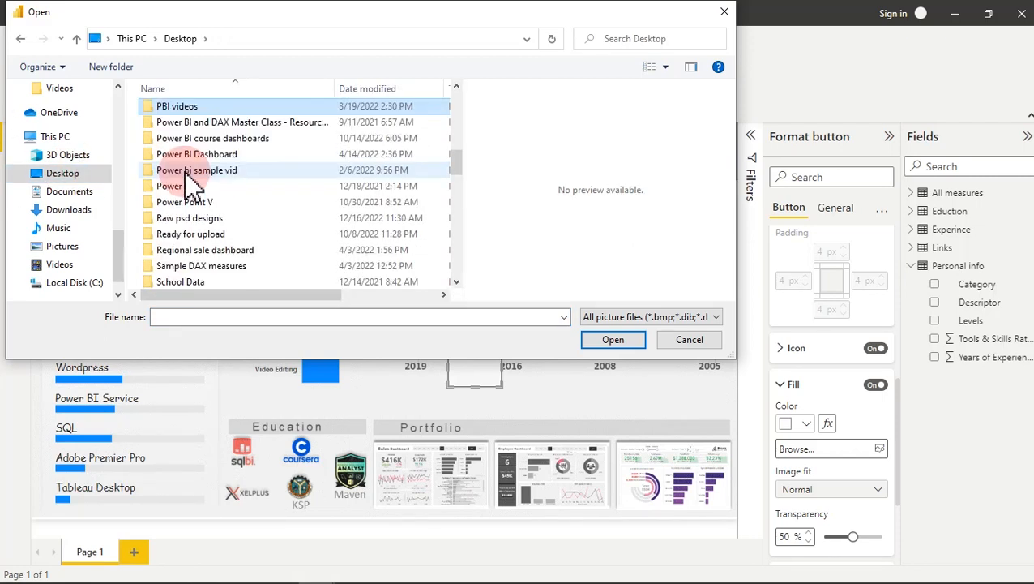
double_click(213, 144)
left_click(184, 242)
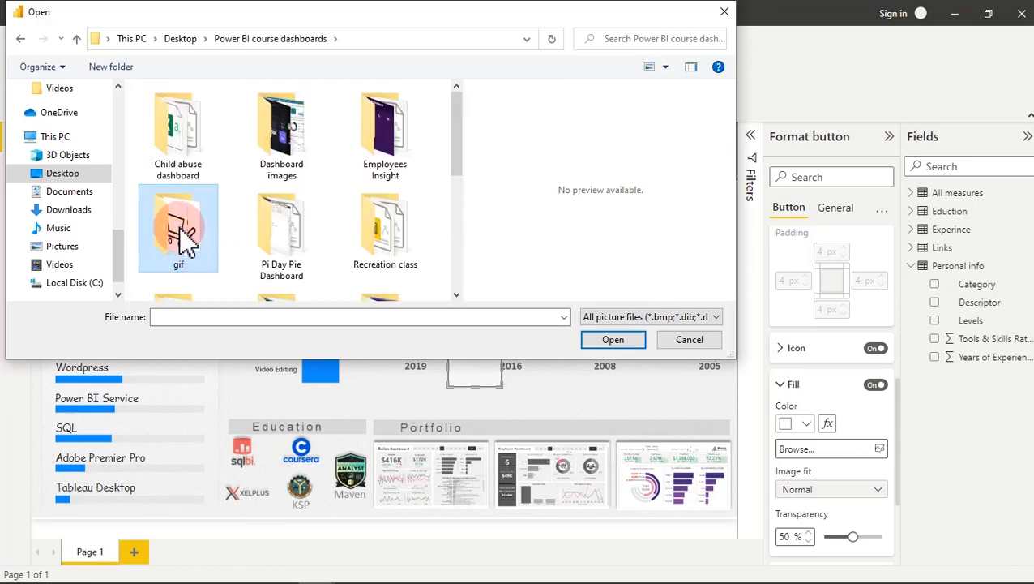
double_click(183, 236)
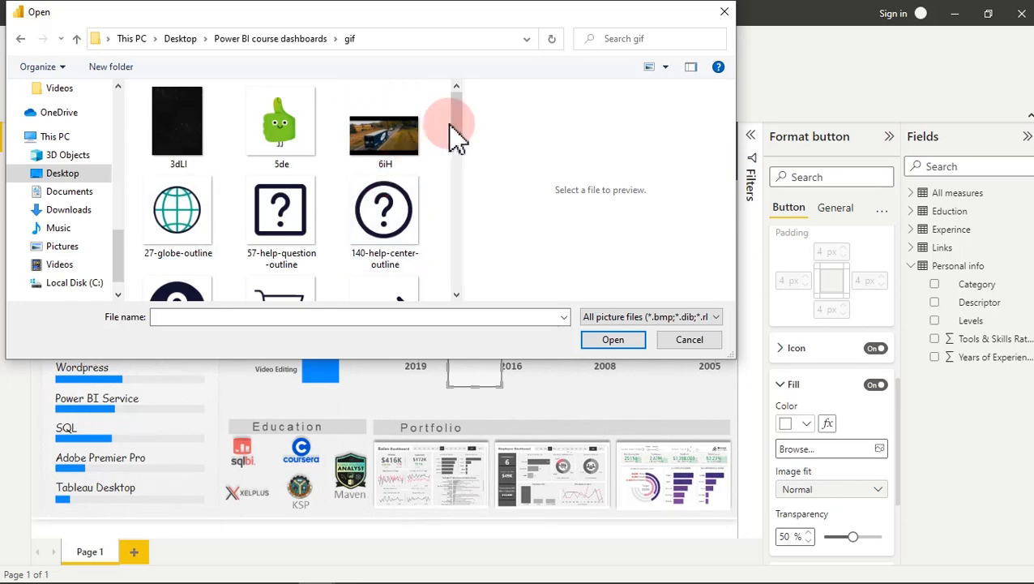
left_click_drag(462, 133, 463, 208)
left_click(287, 209)
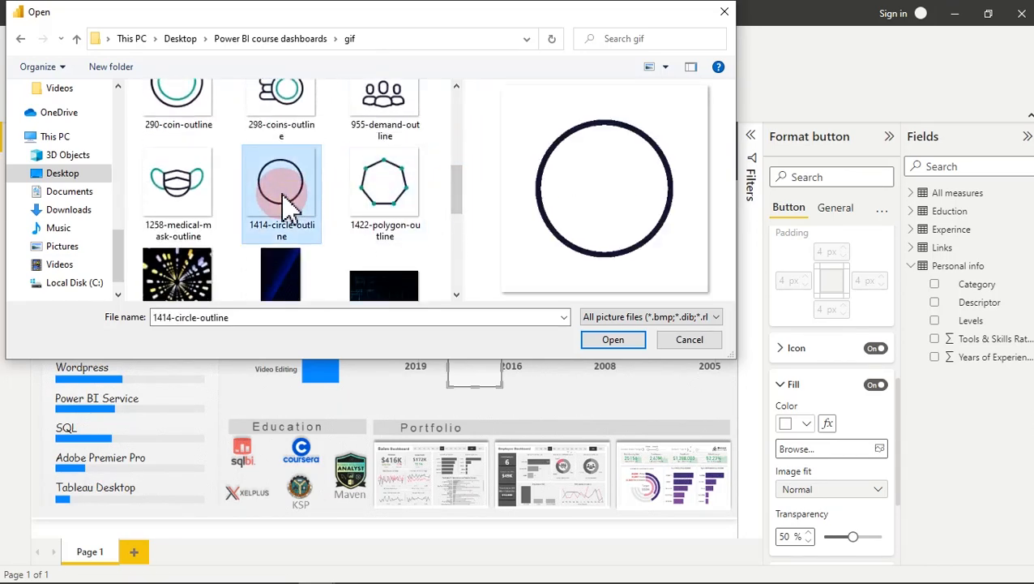
double_click(286, 209)
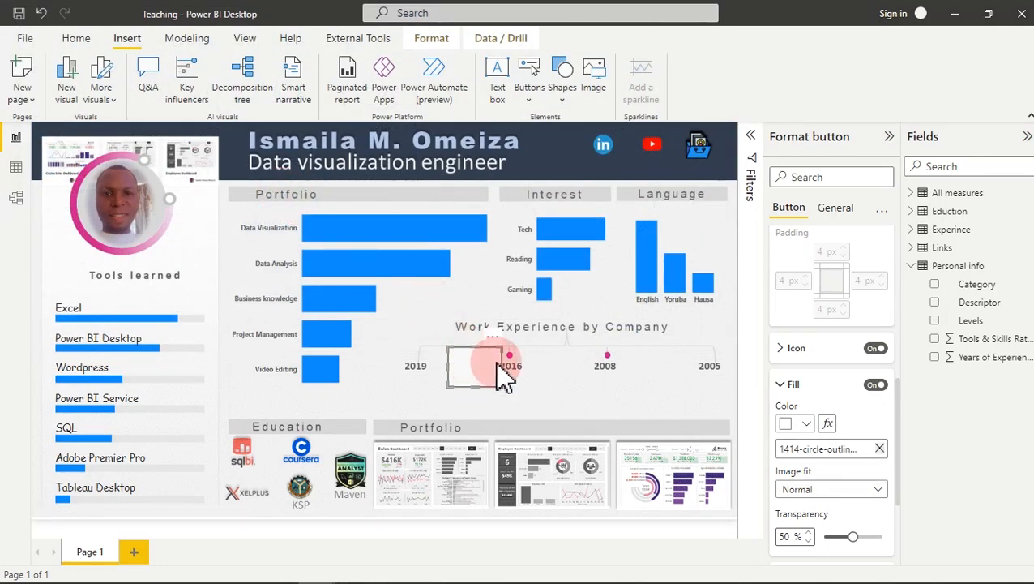
- Try the Fit option for the button's fill image, and set the image fit to Fill
left_click(856, 493)
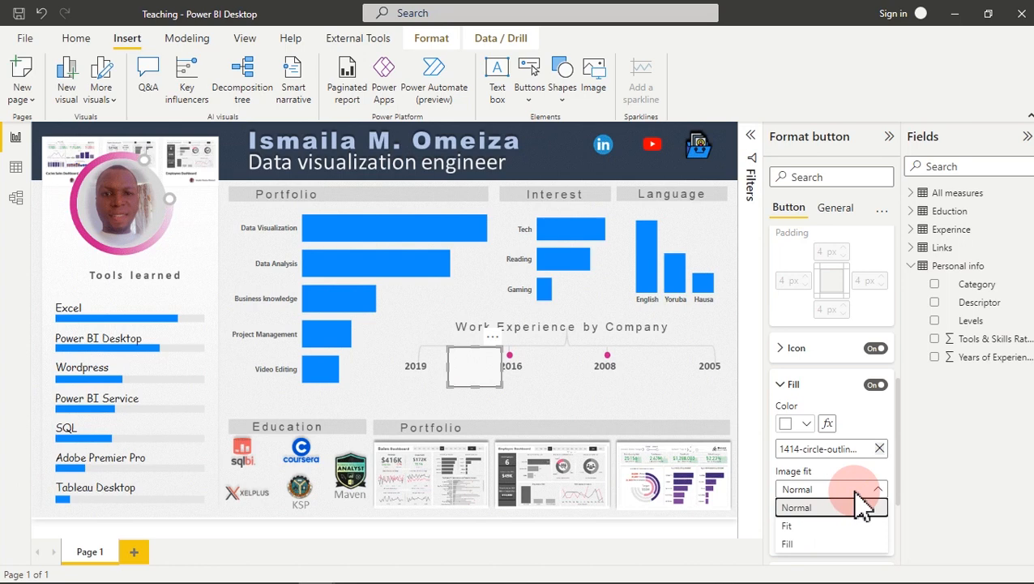
left_click(799, 527)
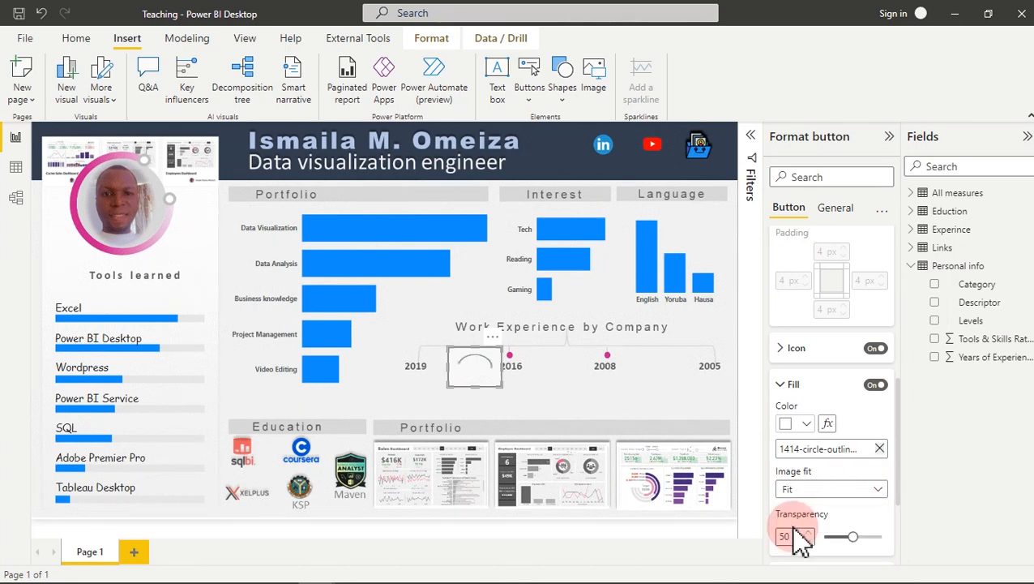
left_click(827, 491)
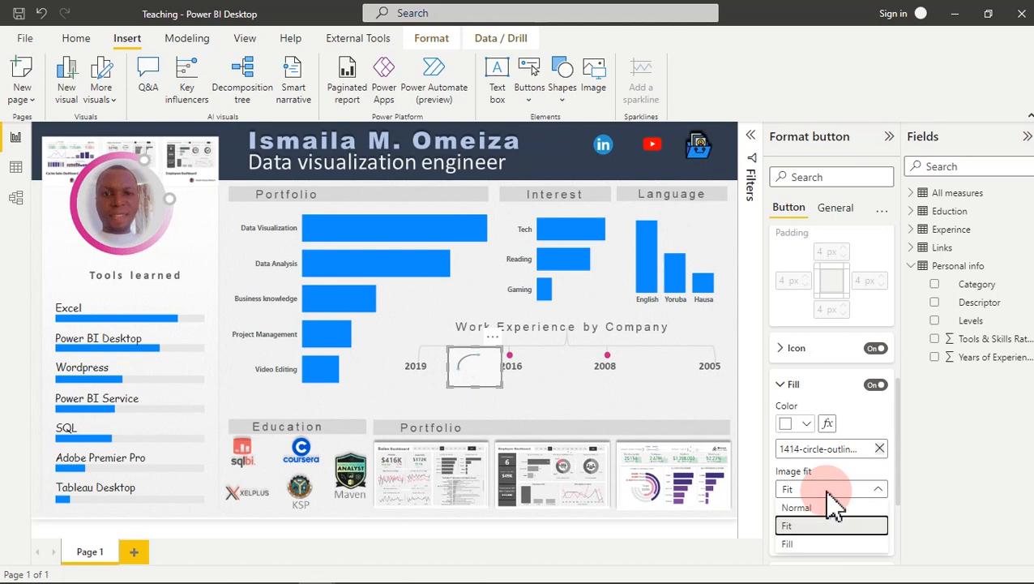
left_click(791, 544)
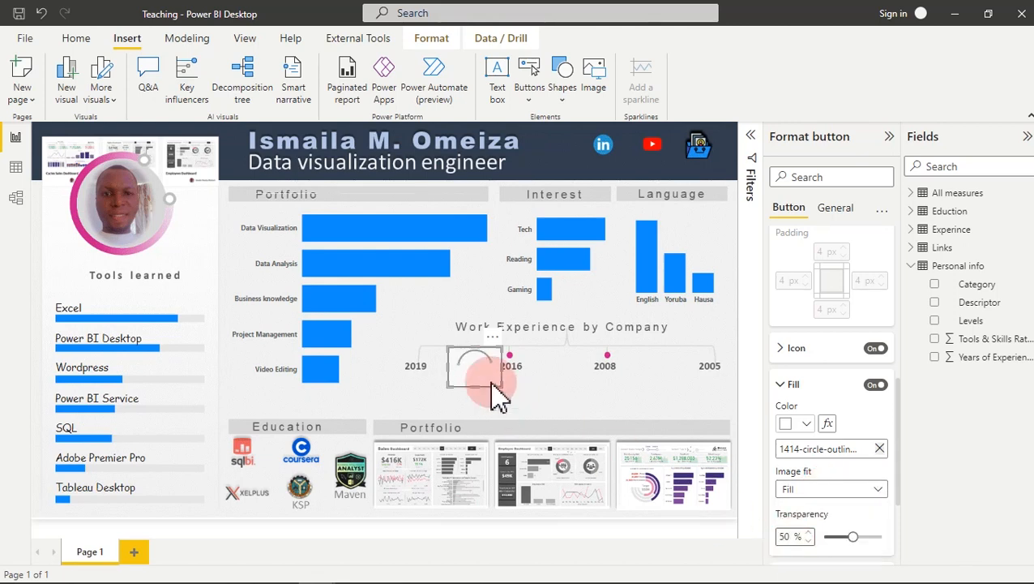
- Move the animated circle button over the 2019 label on the work experience timeline, centre it there and deselect it
left_click_drag(461, 371, 427, 372)
left_click_drag(431, 381, 432, 381)
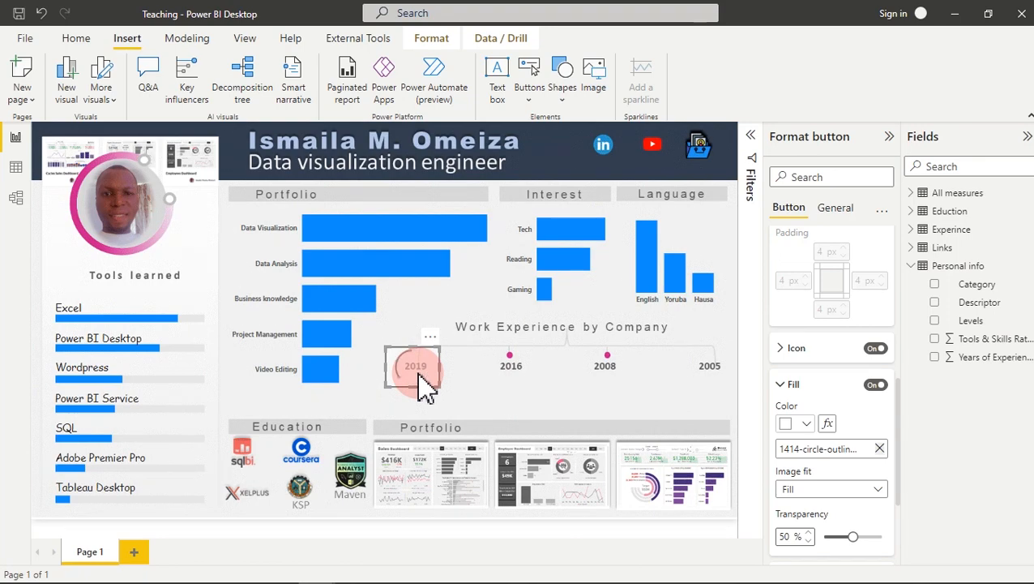
mouse_move(163, 581)
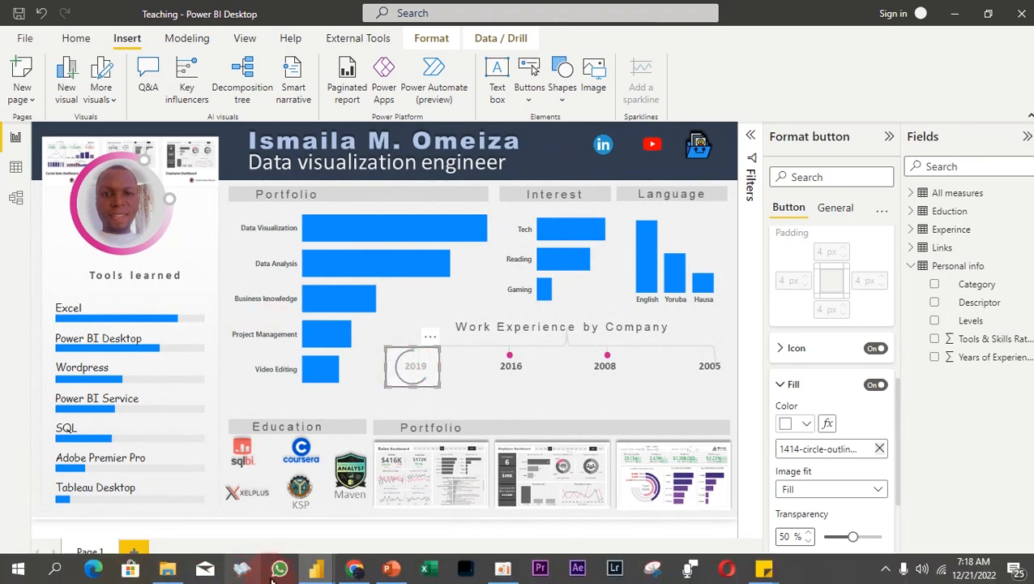
mouse_move(316, 574)
left_click(306, 539)
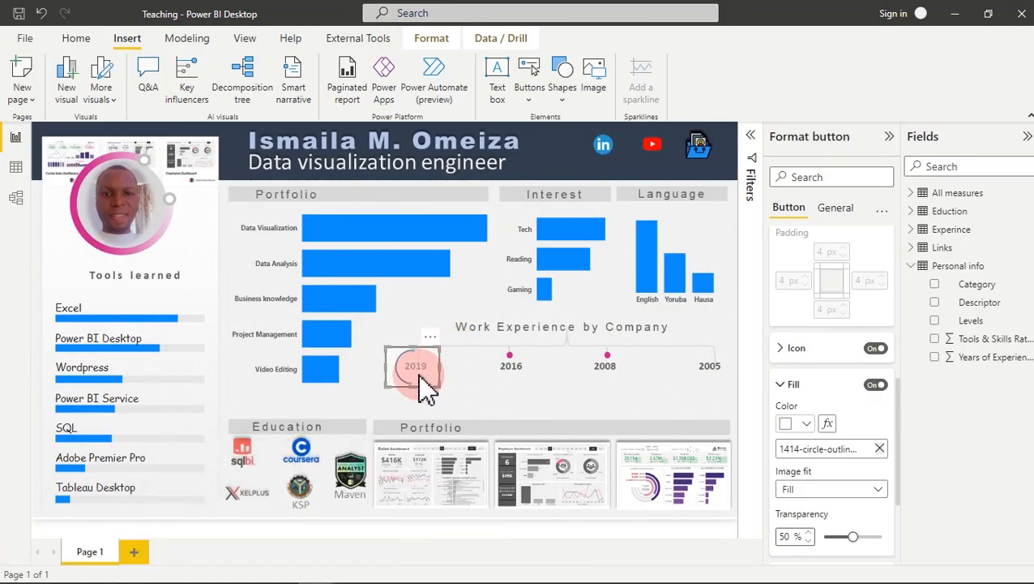
left_click(480, 395)
left_click(570, 418)
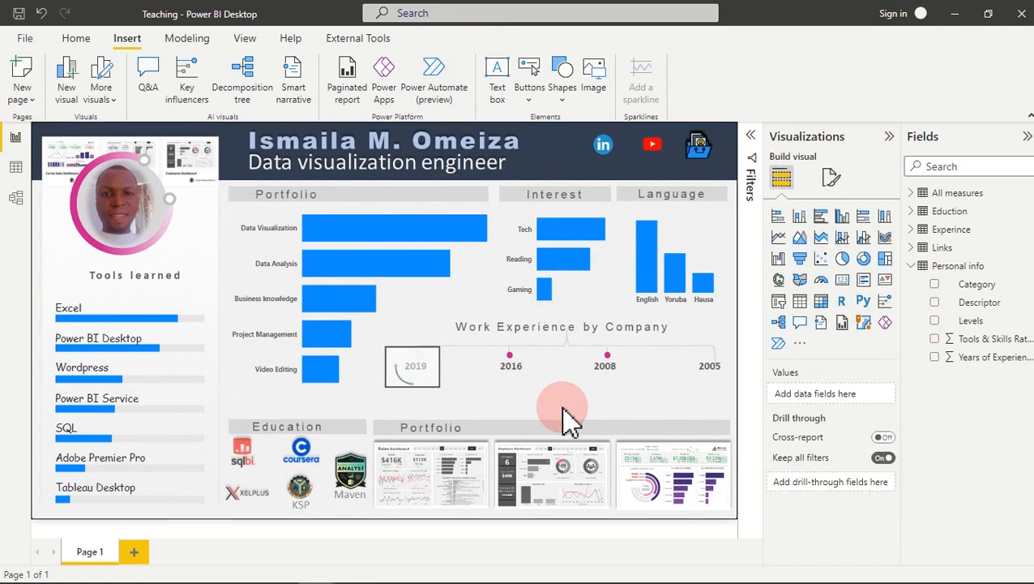
left_click(436, 384)
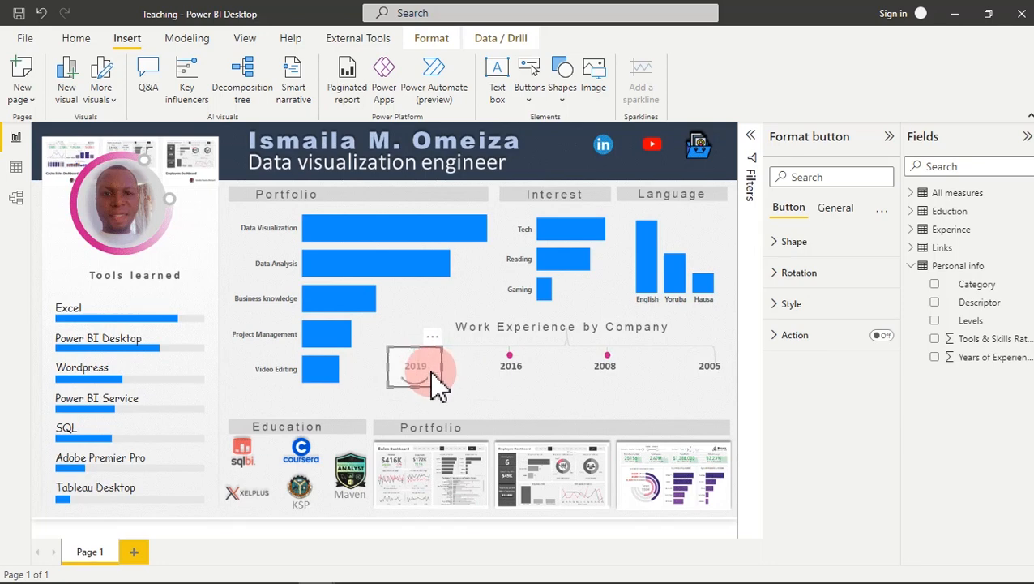
left_click(485, 412)
left_click(530, 418)
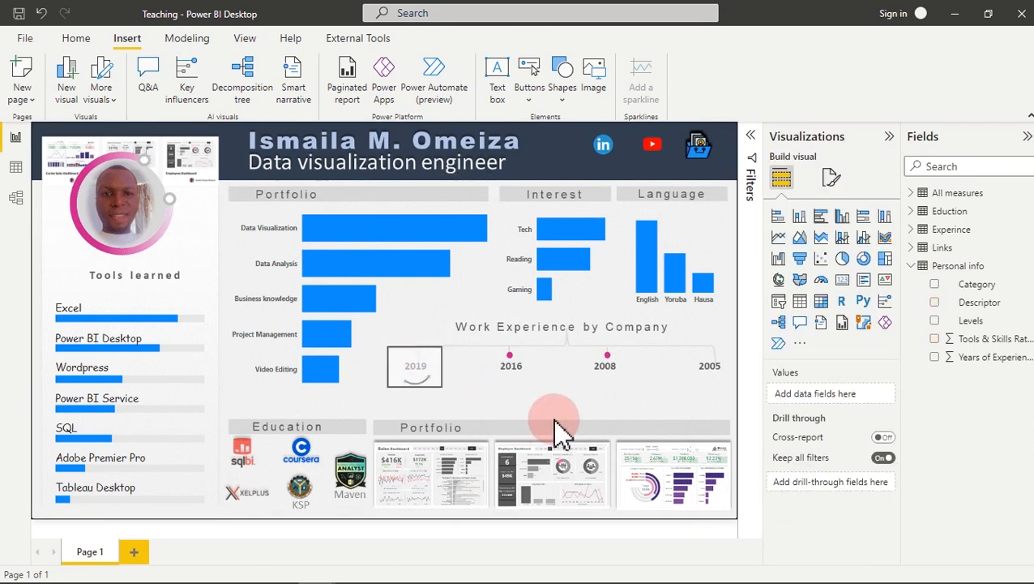
- Turn off the border of the circle button over the 2019 label and deselect the button
left_click(433, 378)
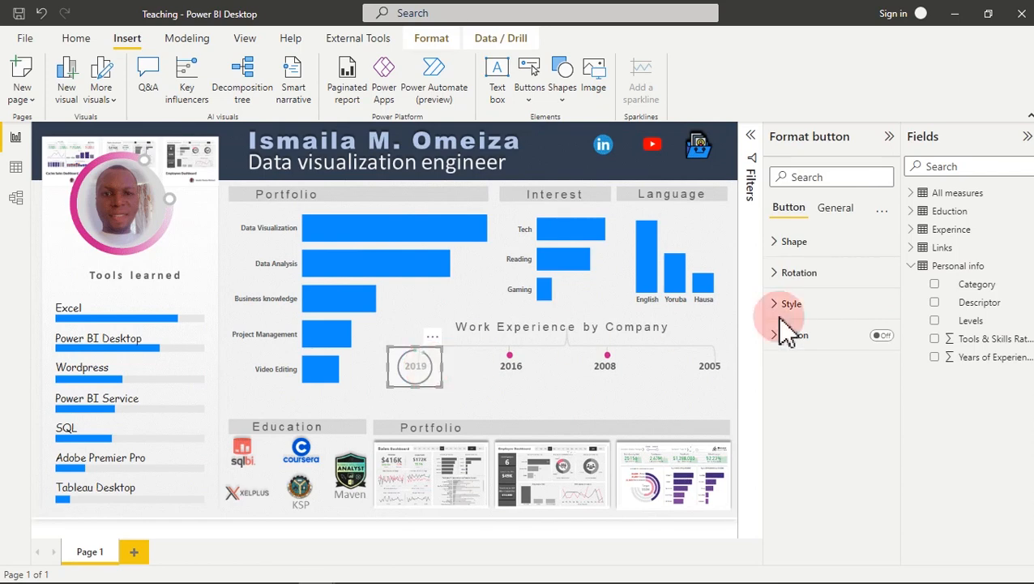
left_click(812, 306)
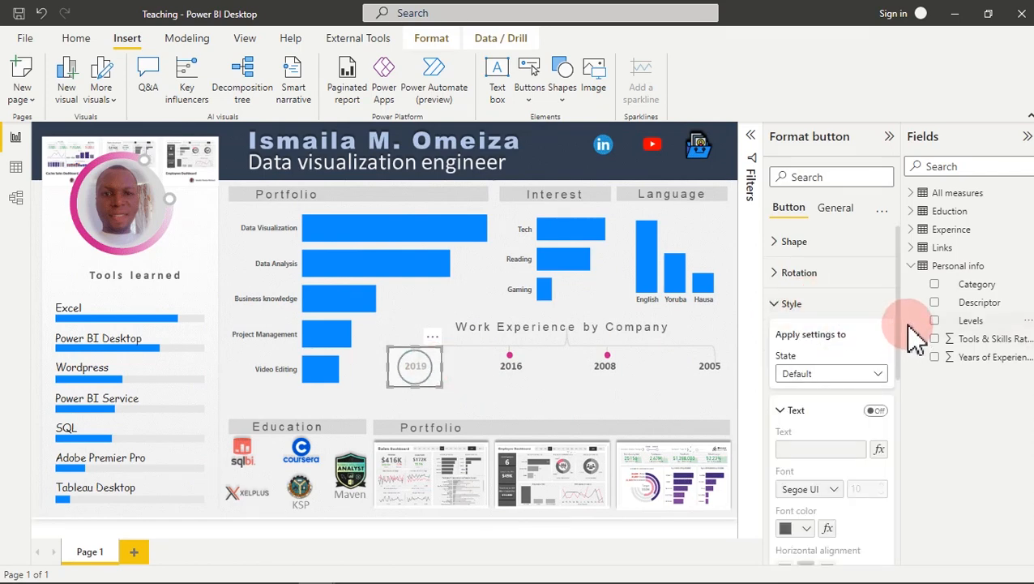
left_click_drag(902, 320, 912, 503)
left_click(876, 442)
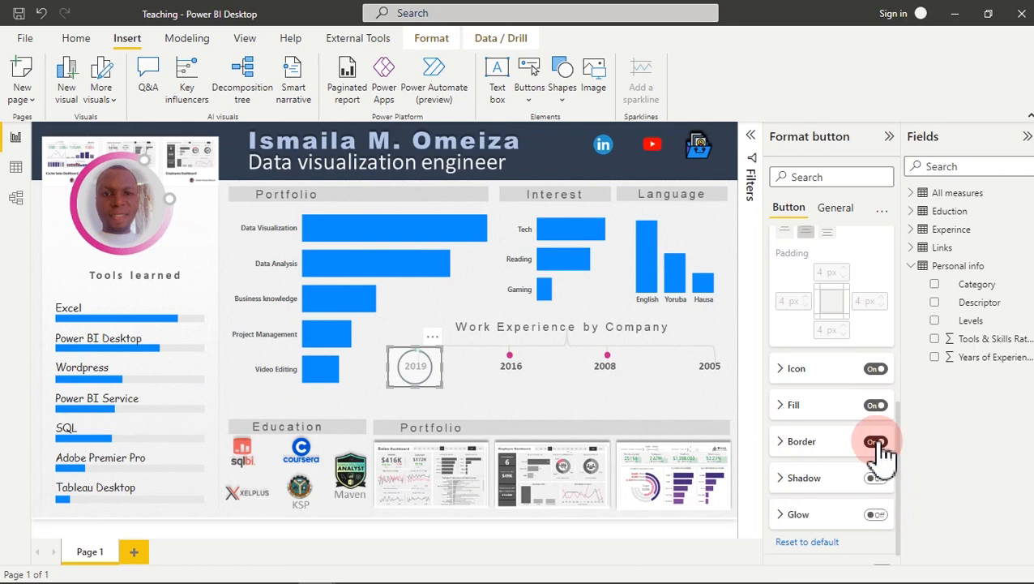
left_click(614, 412)
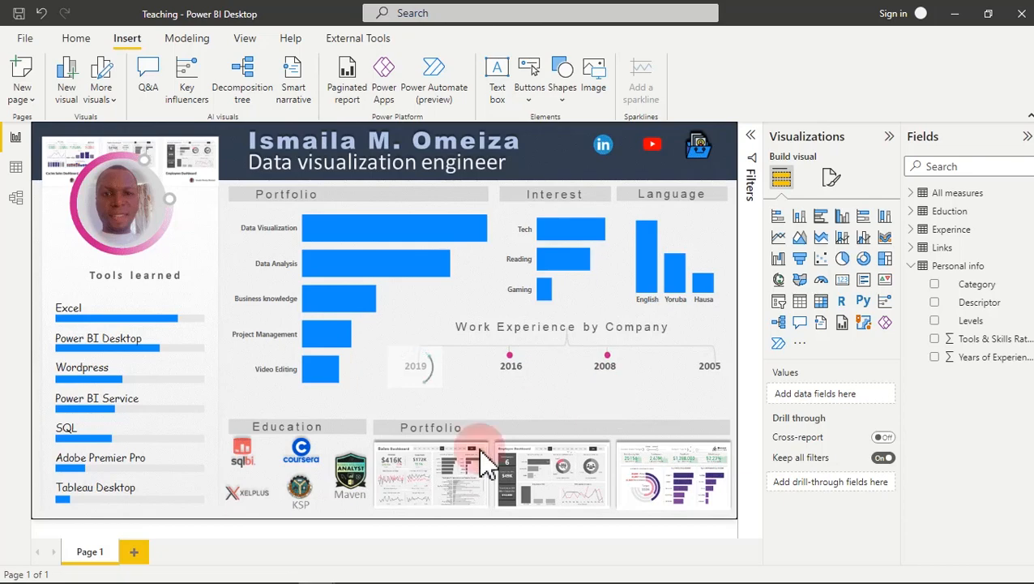
- Look up the hex code of the second slide's background color in the PowerPoint Editable Template, and return to the Teaching report
mouse_move(372, 578)
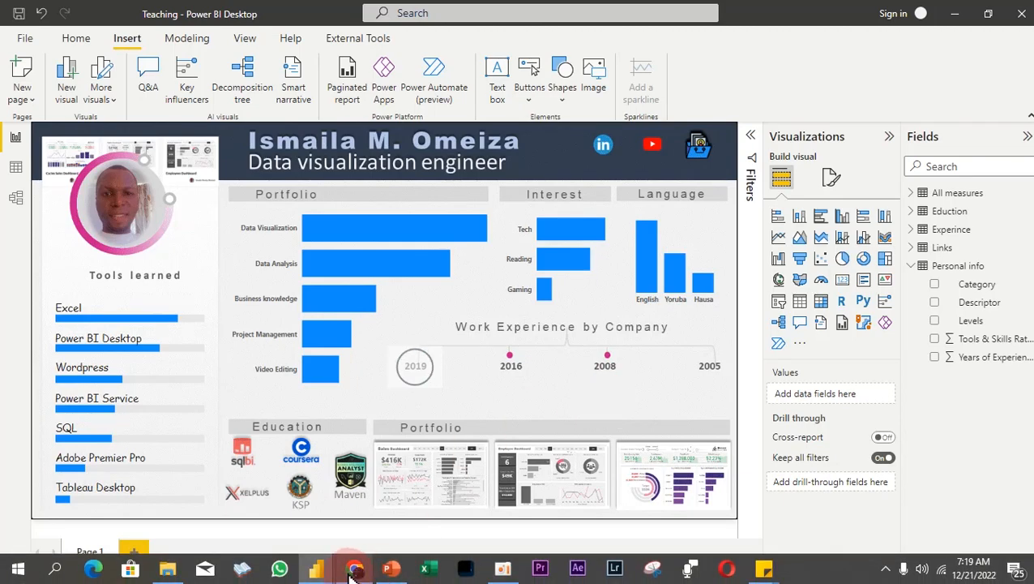
left_click(392, 569)
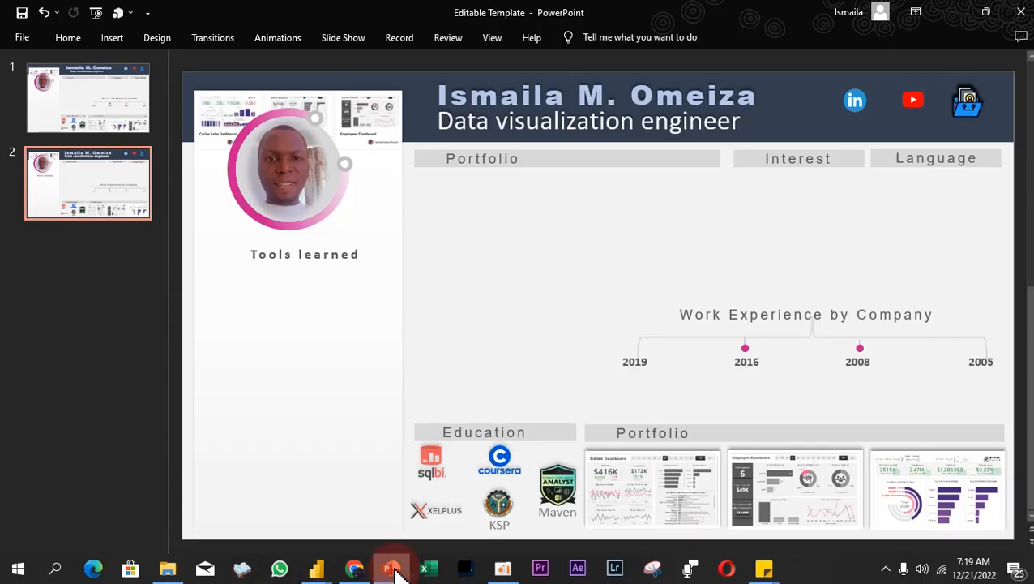
right_click(556, 257)
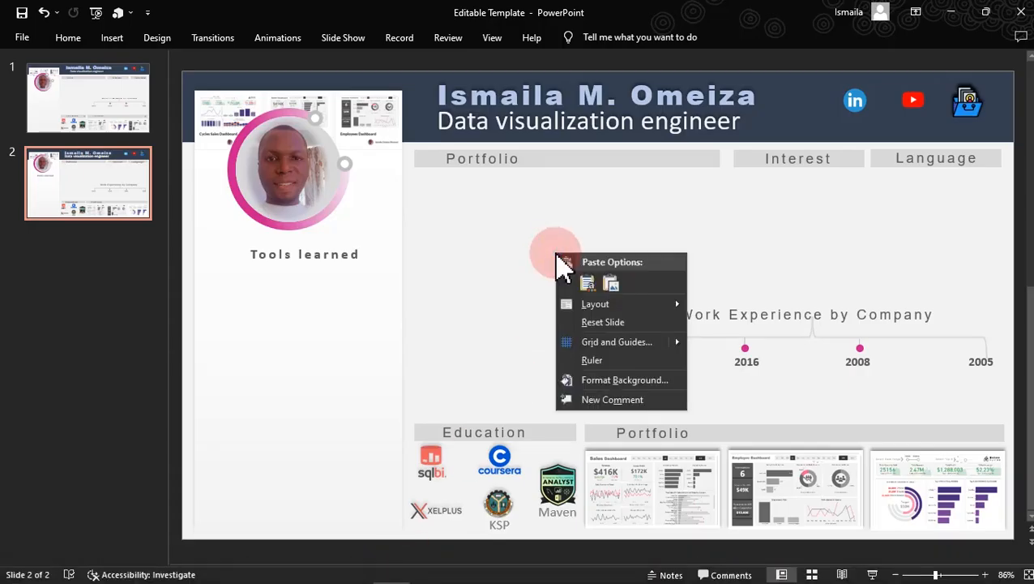
left_click(614, 381)
left_click(306, 356)
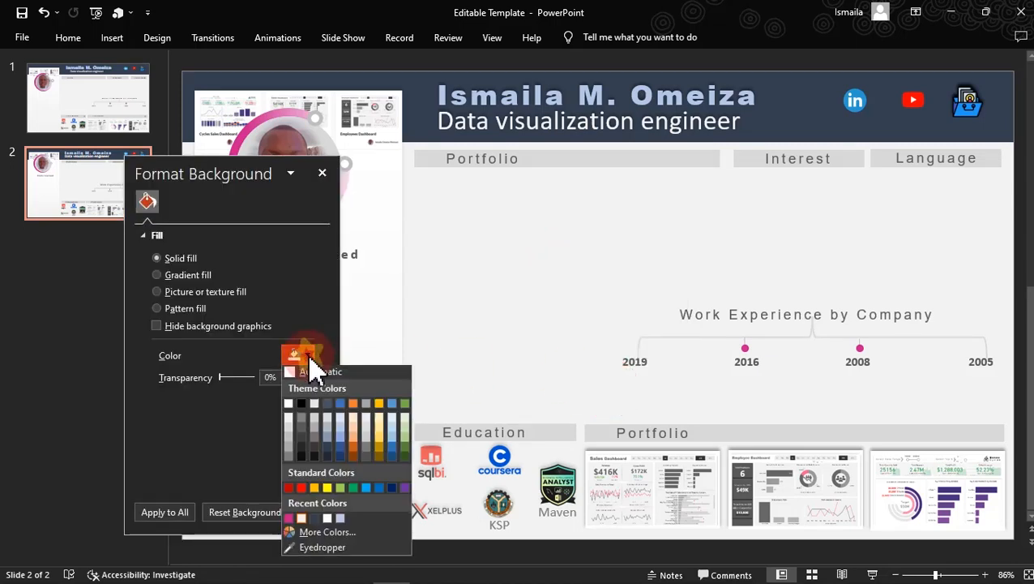
left_click(325, 533)
left_click(344, 468)
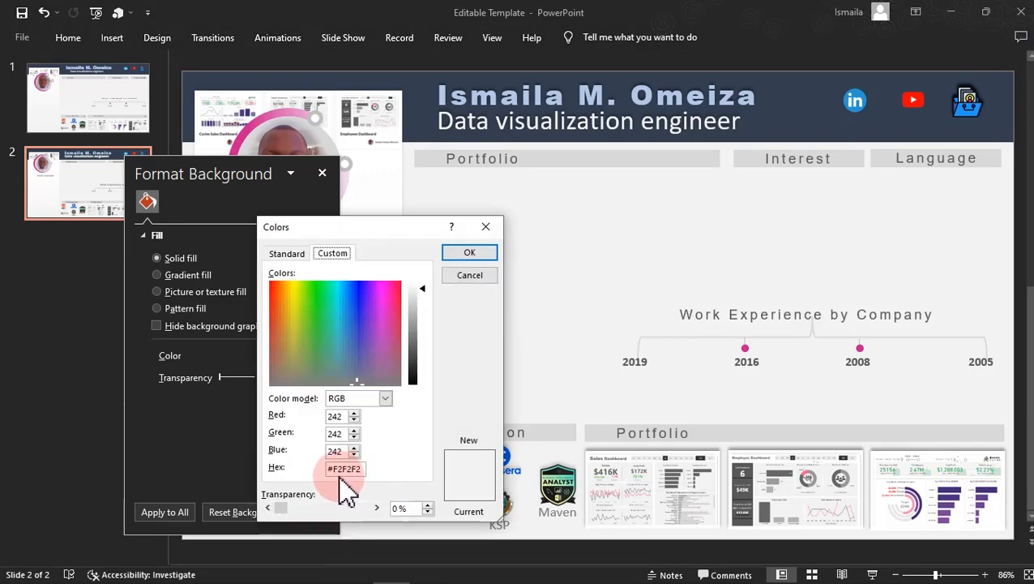
left_click(468, 275)
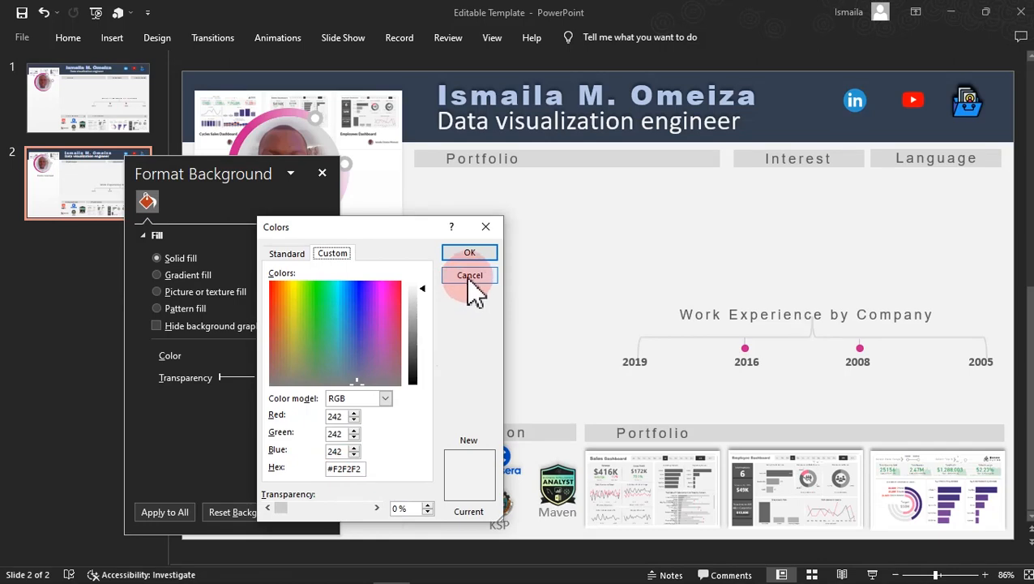
left_click(322, 173)
left_click(233, 506)
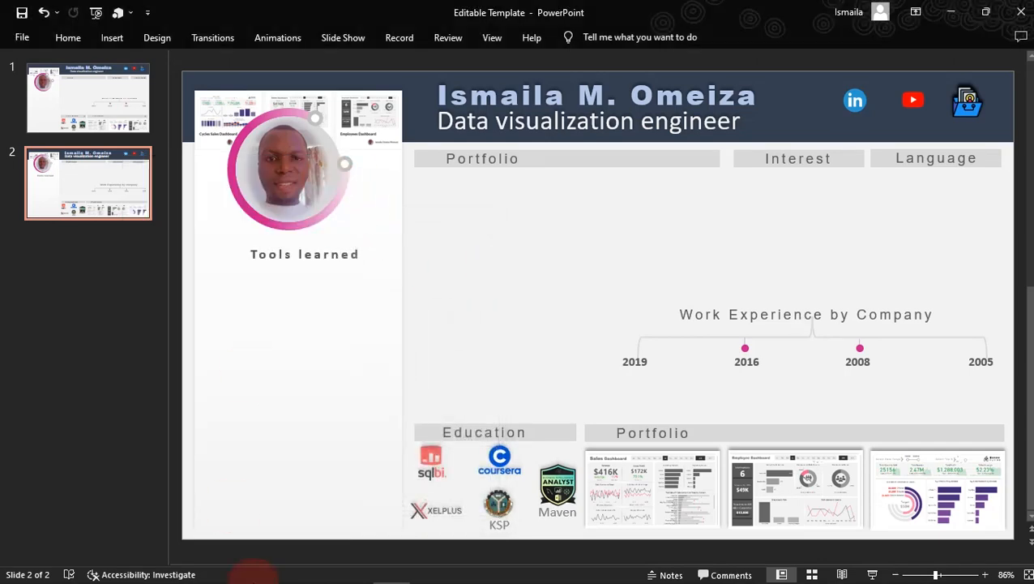
mouse_move(318, 567)
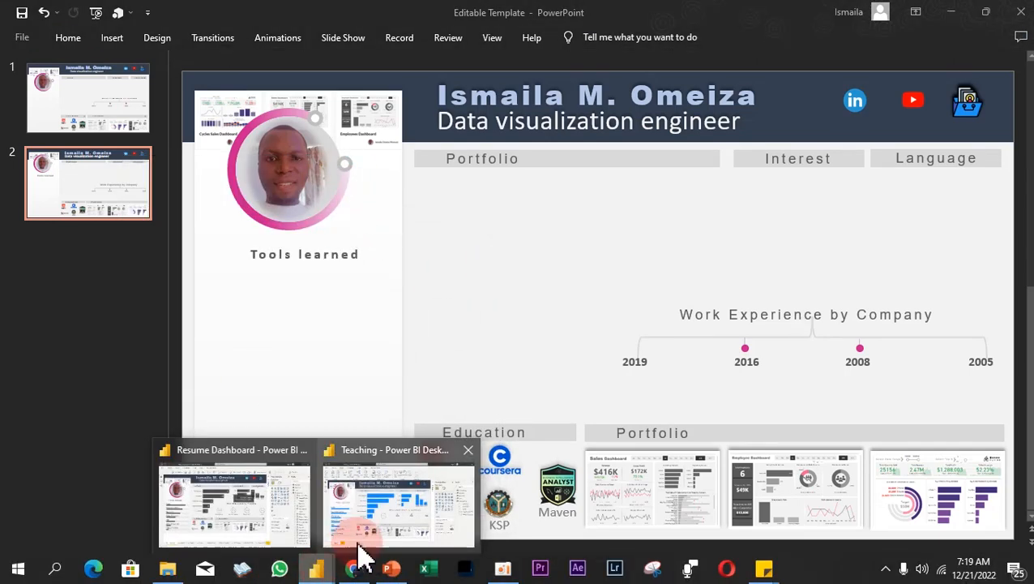
left_click(367, 531)
- Open the fill settings of the circle button over the 2019 label in the Teaching report
left_click(429, 373)
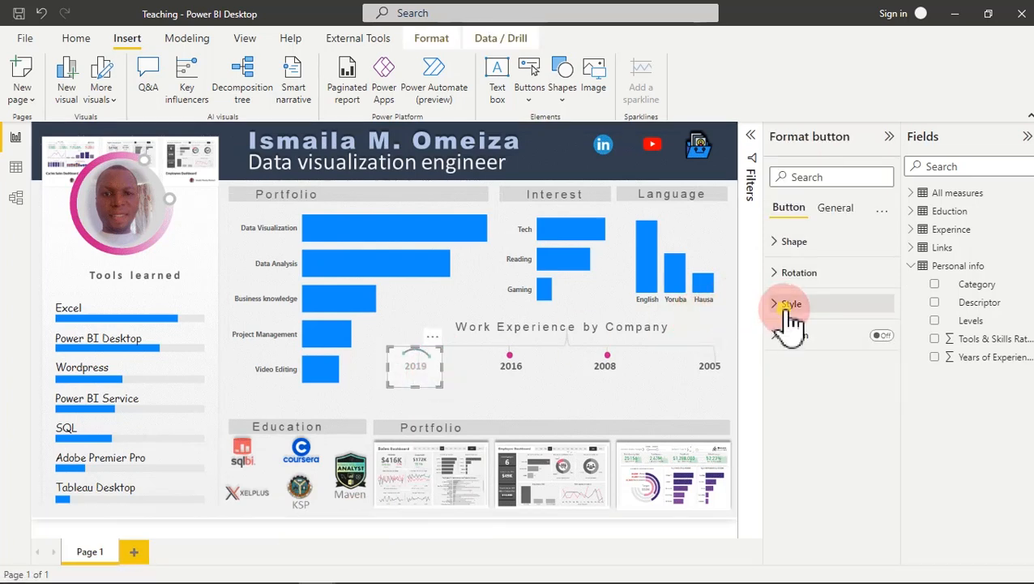
left_click(824, 307)
left_click_drag(898, 304, 896, 491)
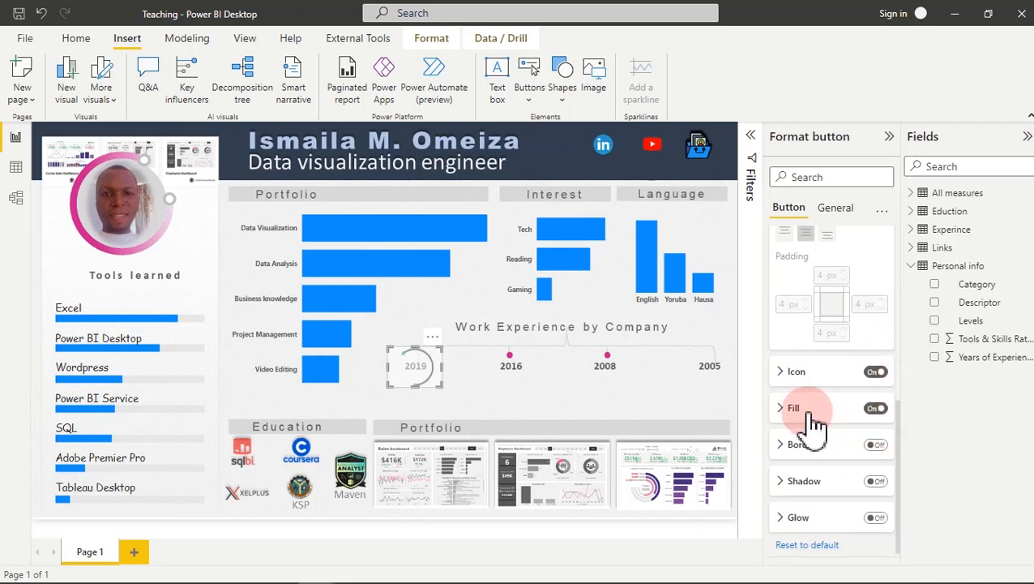
left_click(811, 417)
left_click(827, 448)
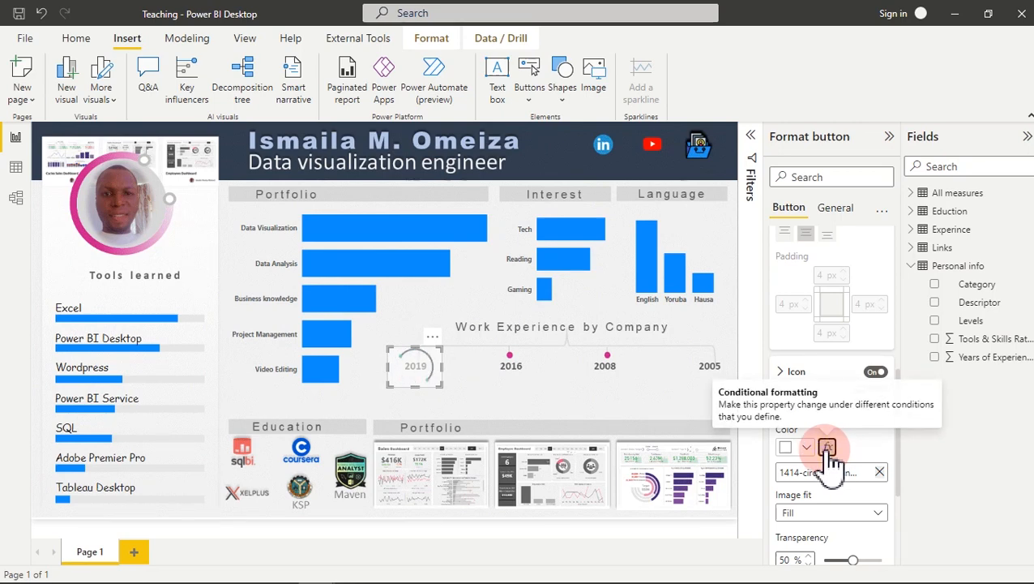
left_click(829, 451)
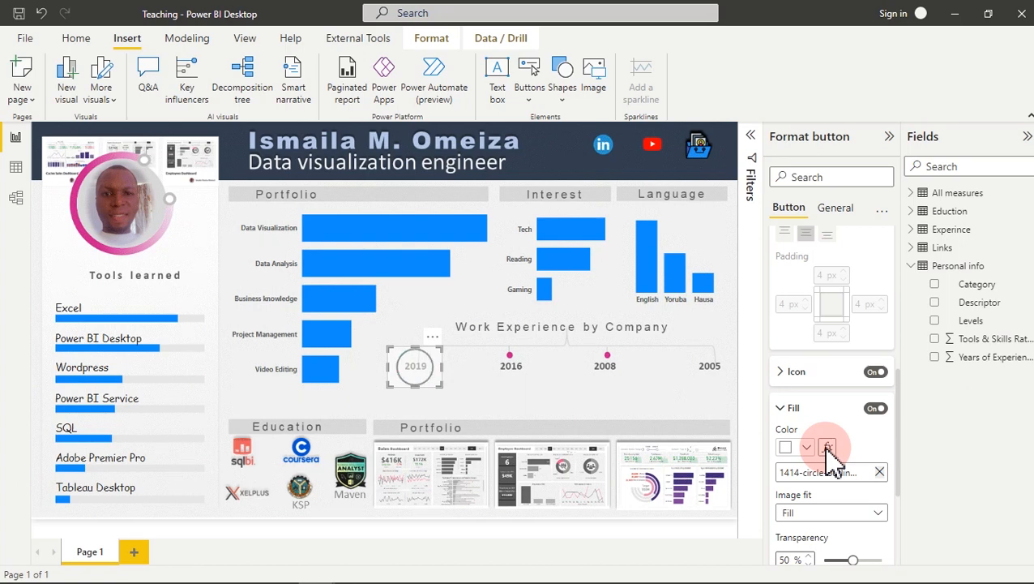
left_click(828, 448)
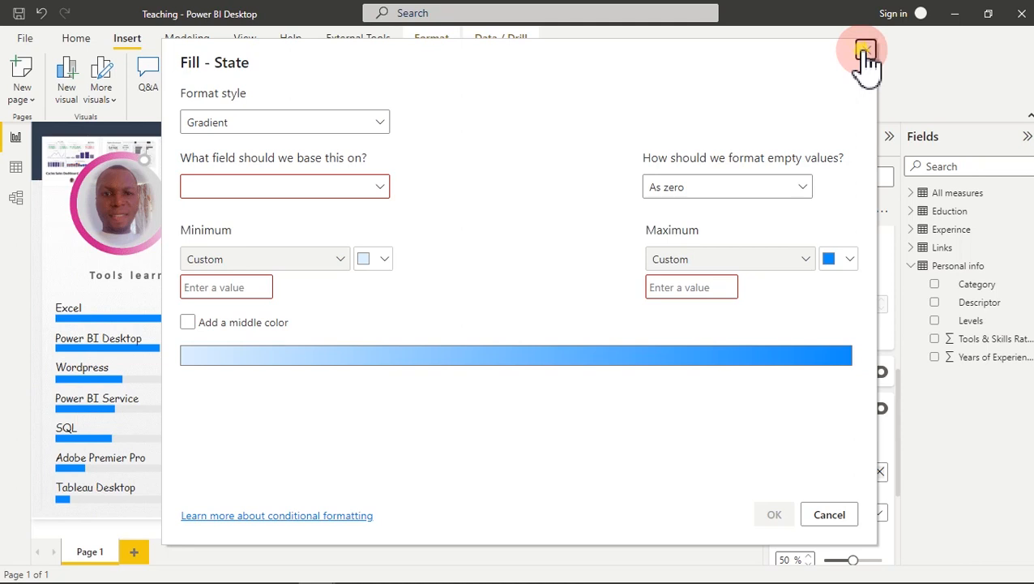
left_click(865, 52)
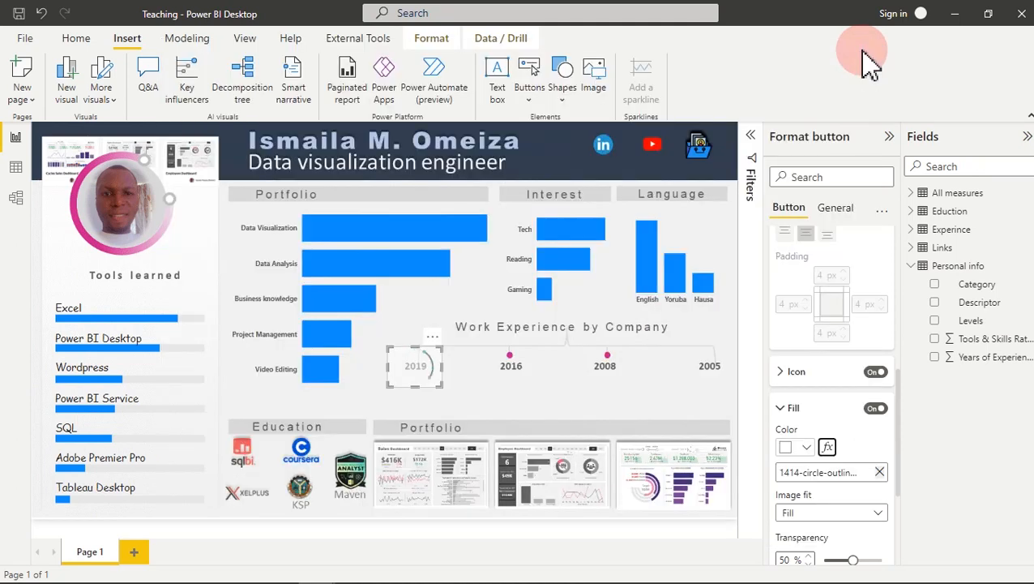
- Set the 2019 circle button's fill color to #F2F2F2 and deselect the button
left_click(792, 449)
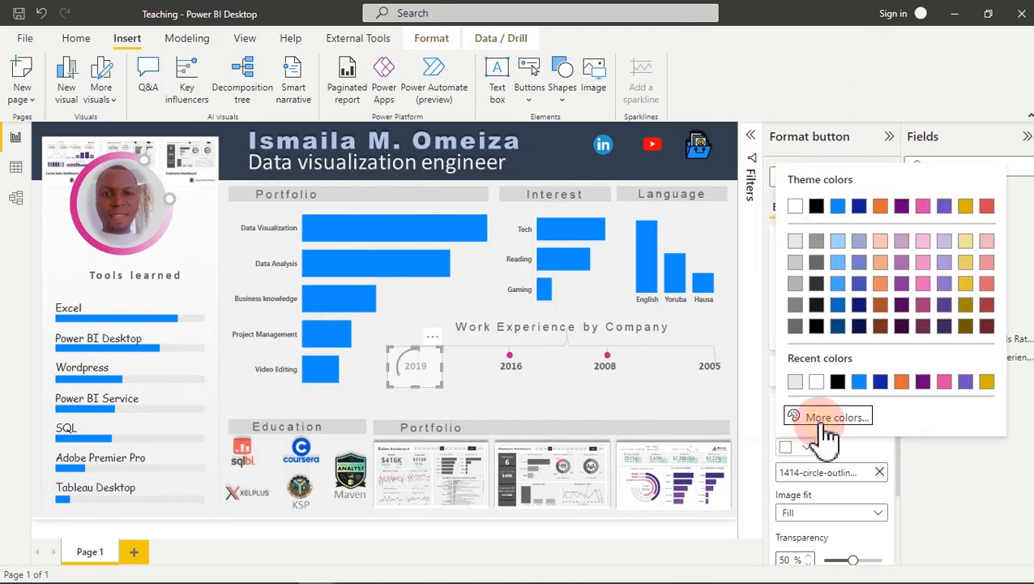
left_click(827, 421)
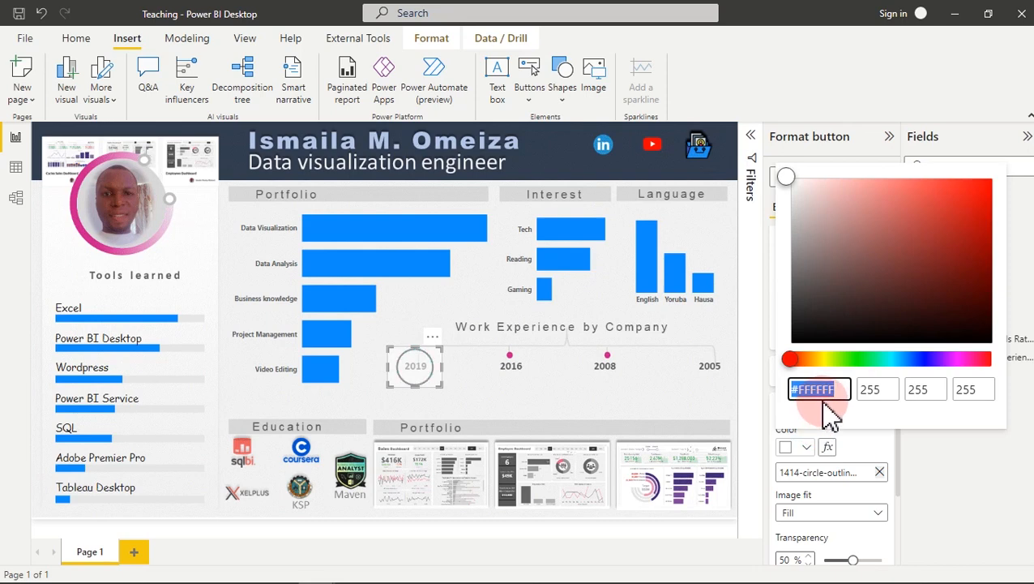
type("f2")
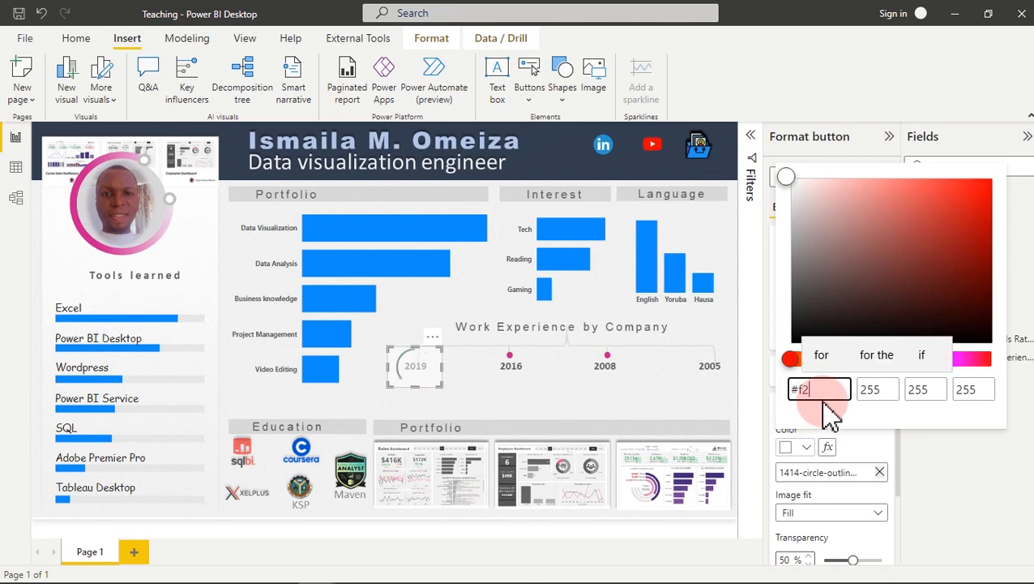
type("f2f2")
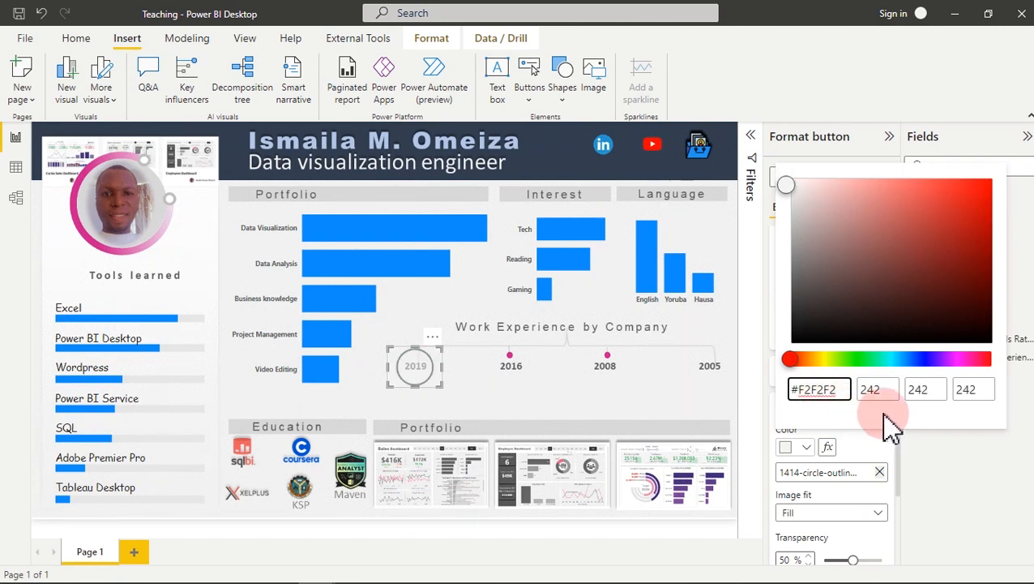
left_click(693, 414)
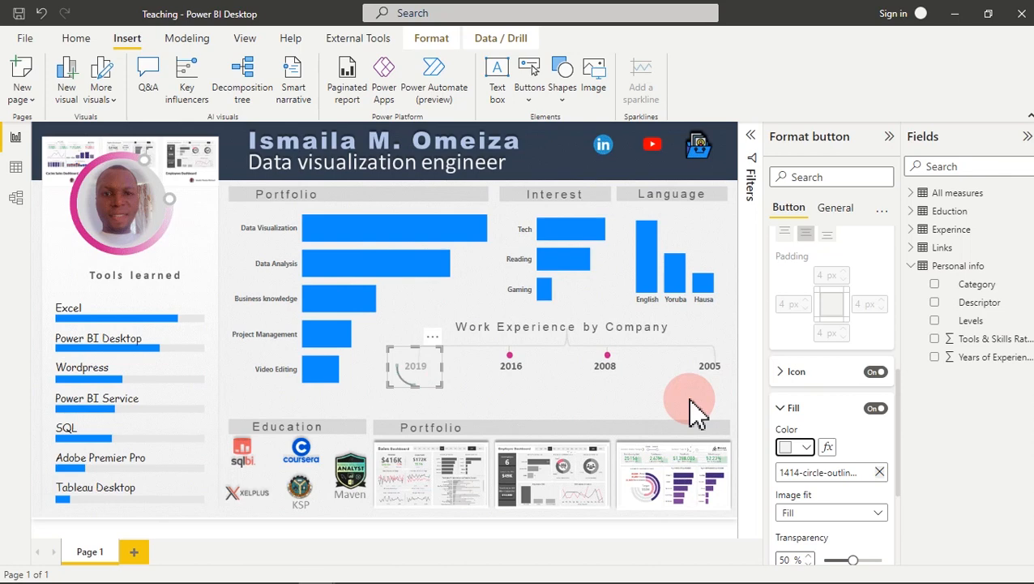
left_click(665, 412)
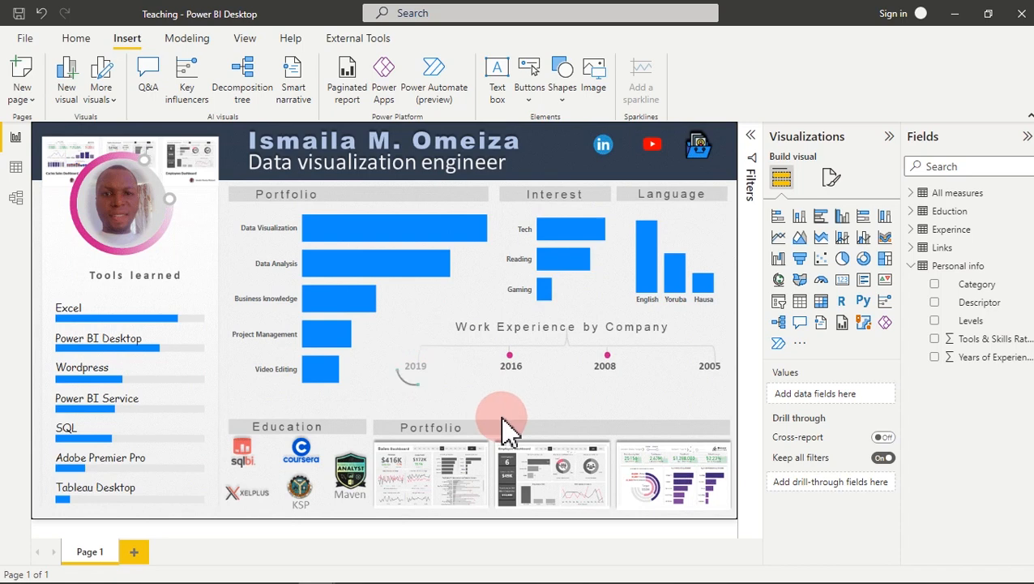
- Duplicate the 2019 circle button and place the copy over the 2016 label, level with the original
left_click(428, 391)
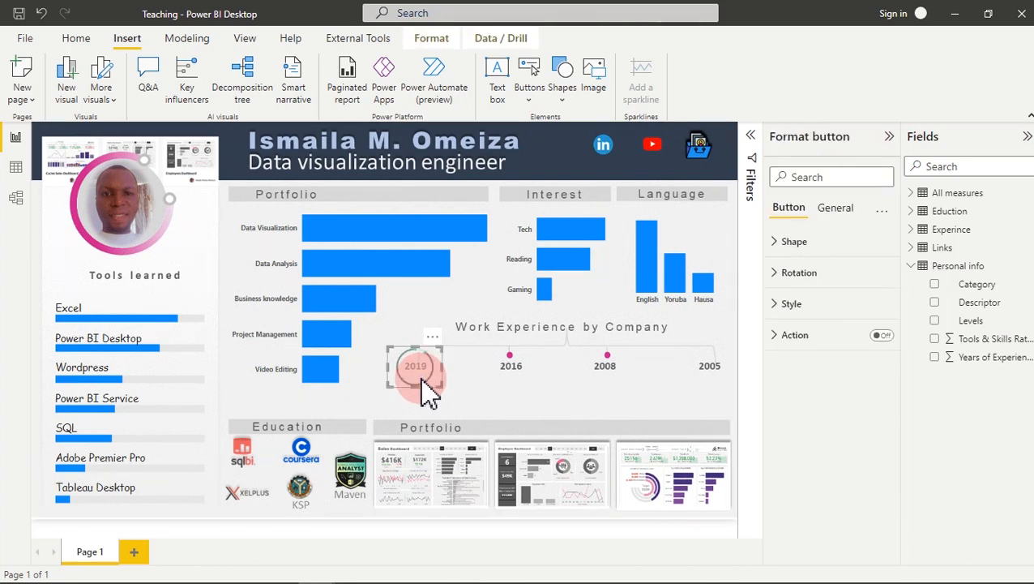
left_click(73, 38)
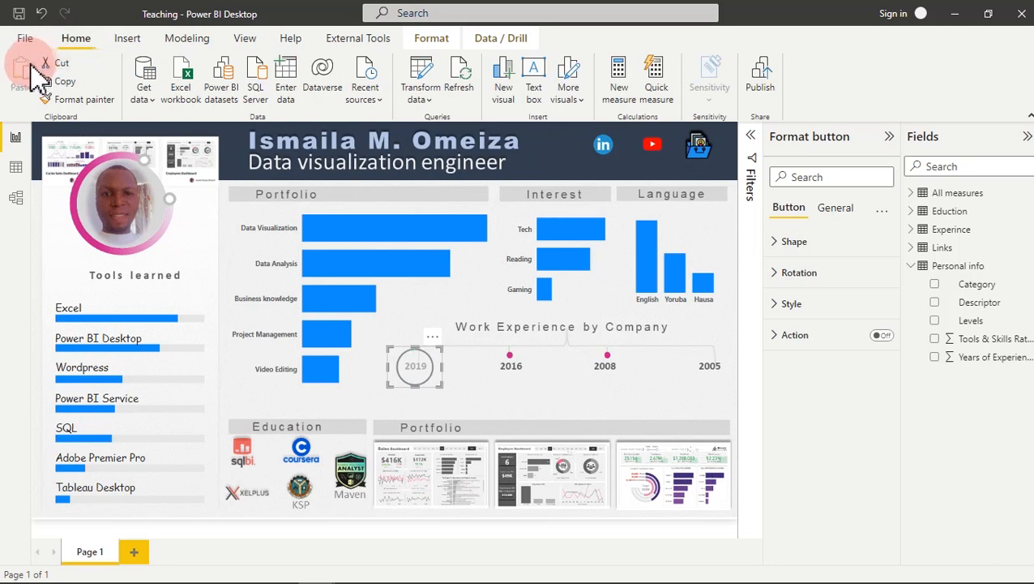
left_click(46, 81)
left_click(27, 80)
left_click_drag(434, 346, 533, 379)
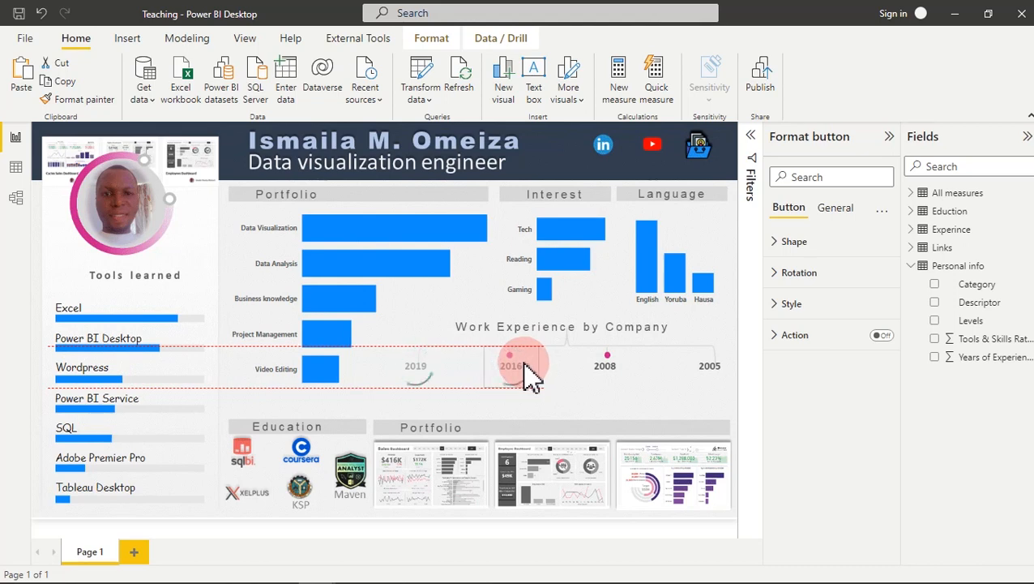
left_click_drag(531, 376, 531, 375)
- Paste two more copies of the circle button, place them over the 2008 and 2005 labels, and deselect
left_click(24, 81)
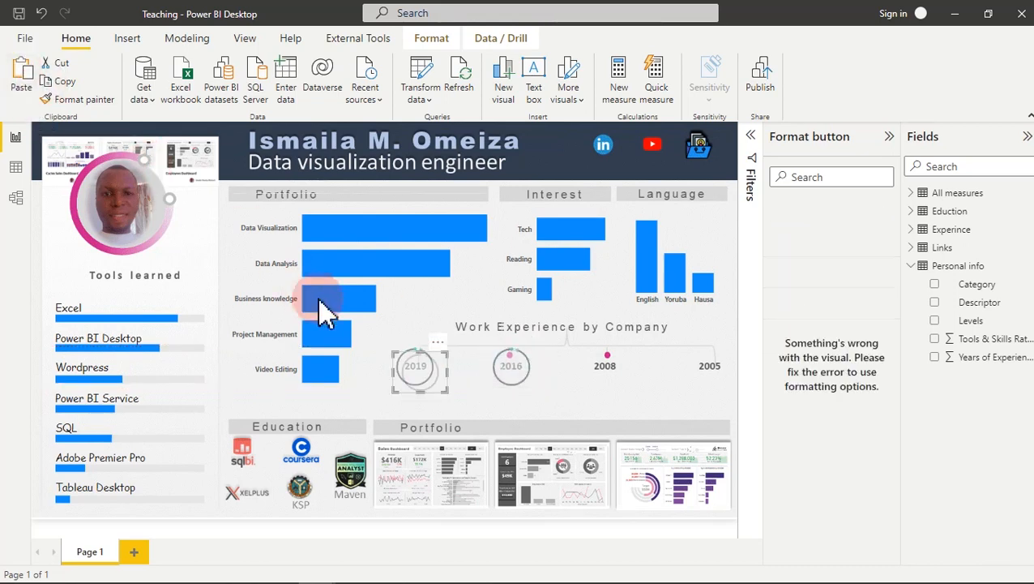
left_click_drag(416, 365, 604, 367)
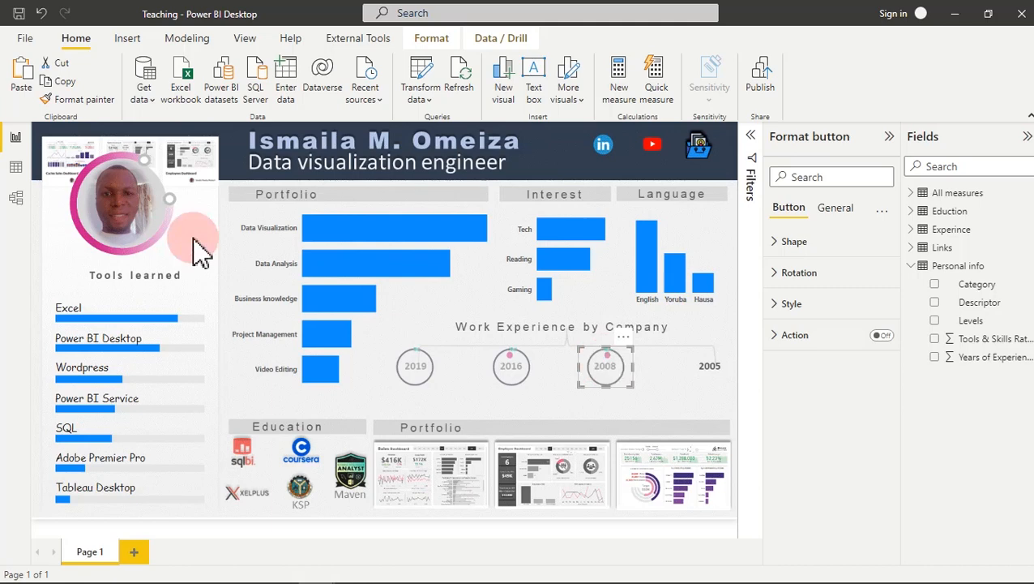
left_click(19, 81)
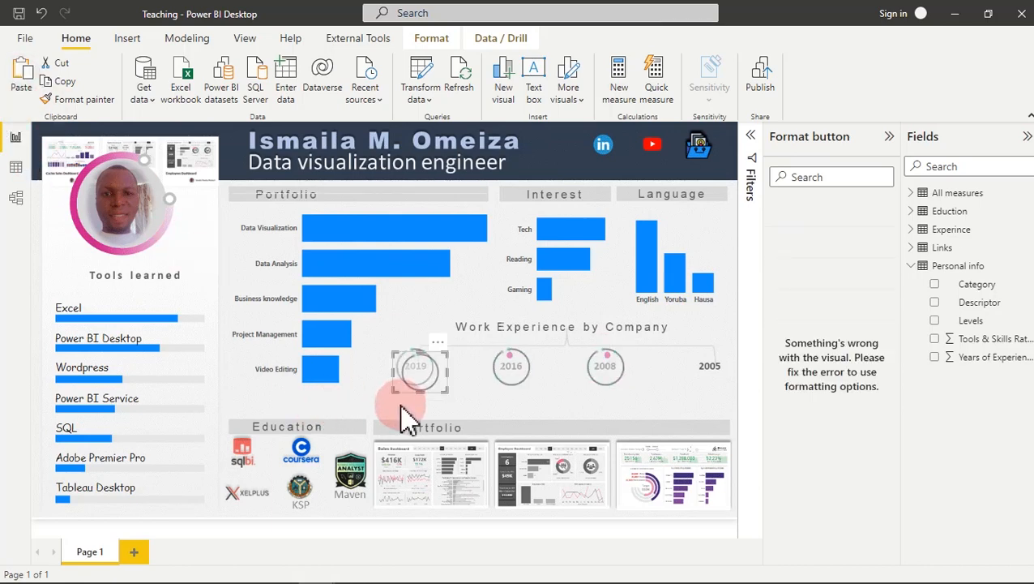
left_click_drag(415, 369, 708, 385)
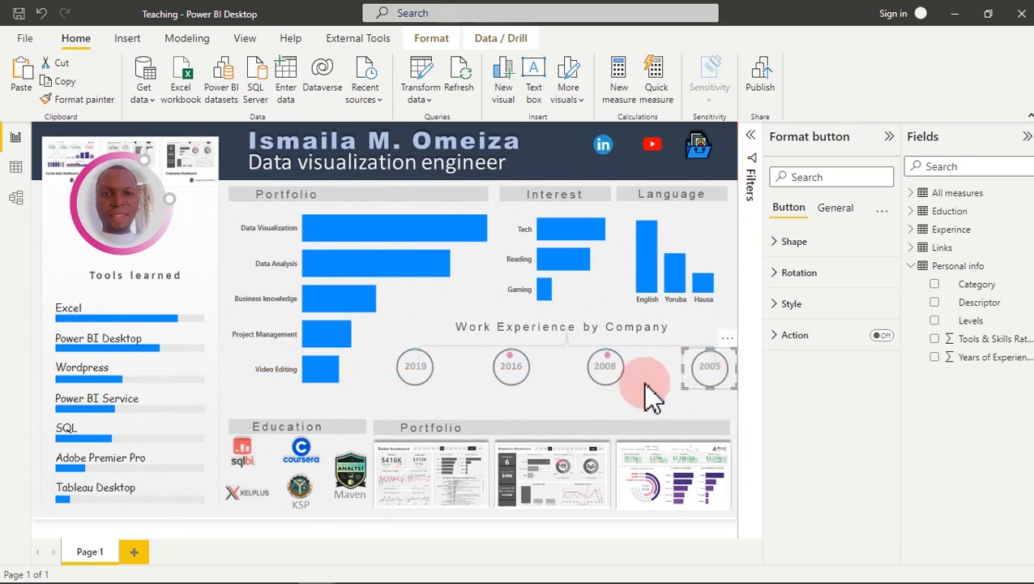
left_click(598, 416)
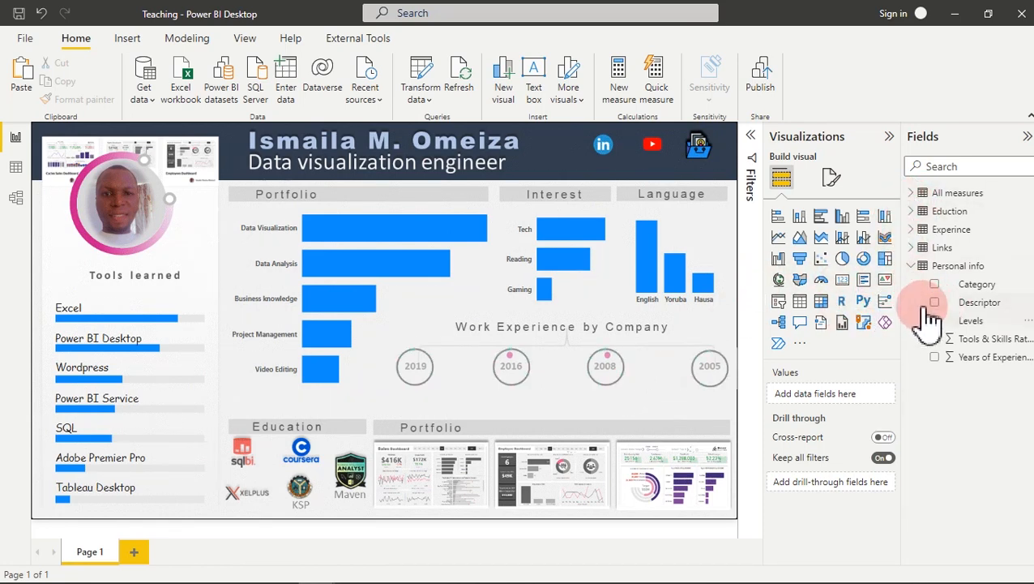
- Create a table visual from the Date field of the Experince table and move it over the upper Portfolio bar chart
left_click(912, 267)
left_click(916, 229)
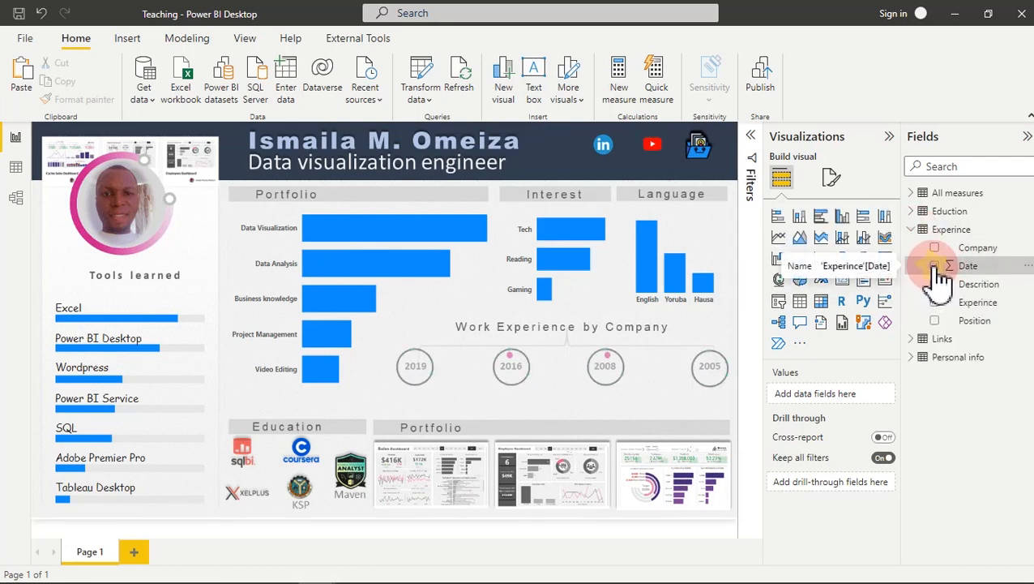
left_click(935, 266)
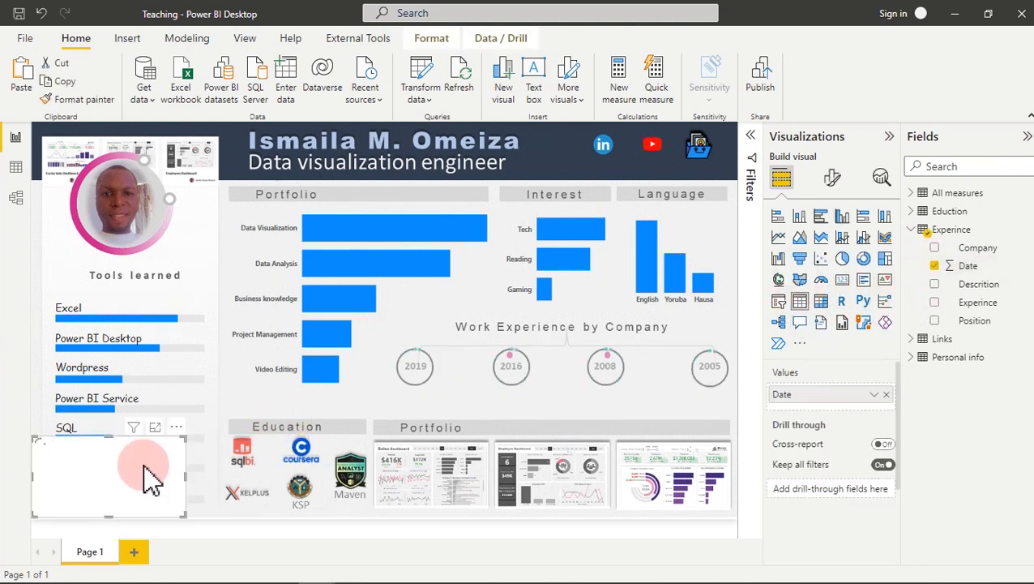
left_click_drag(148, 470, 402, 240)
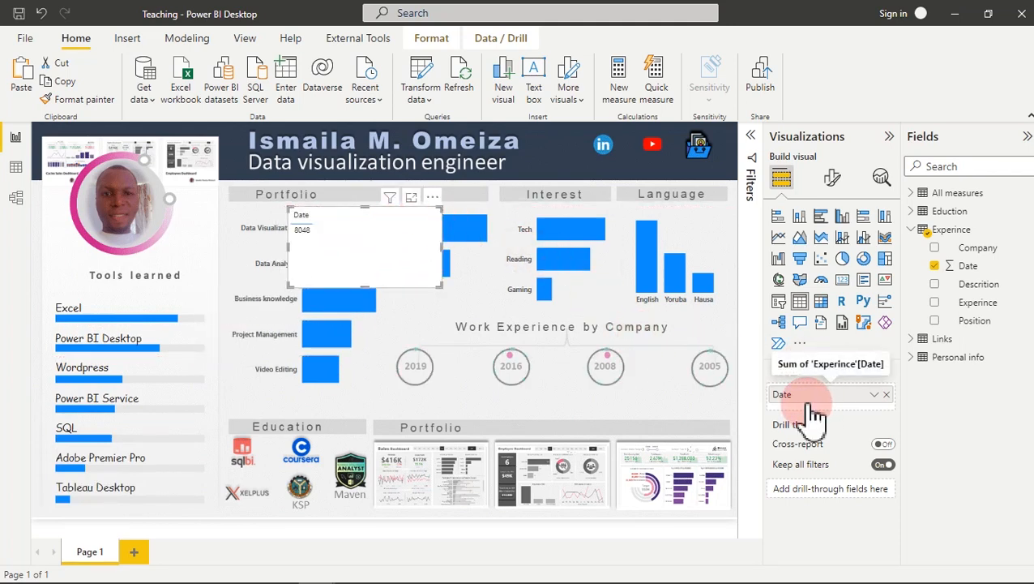
- Add the Position field to the date table, move the table over the Tools learned list and deselect it
left_click(936, 303)
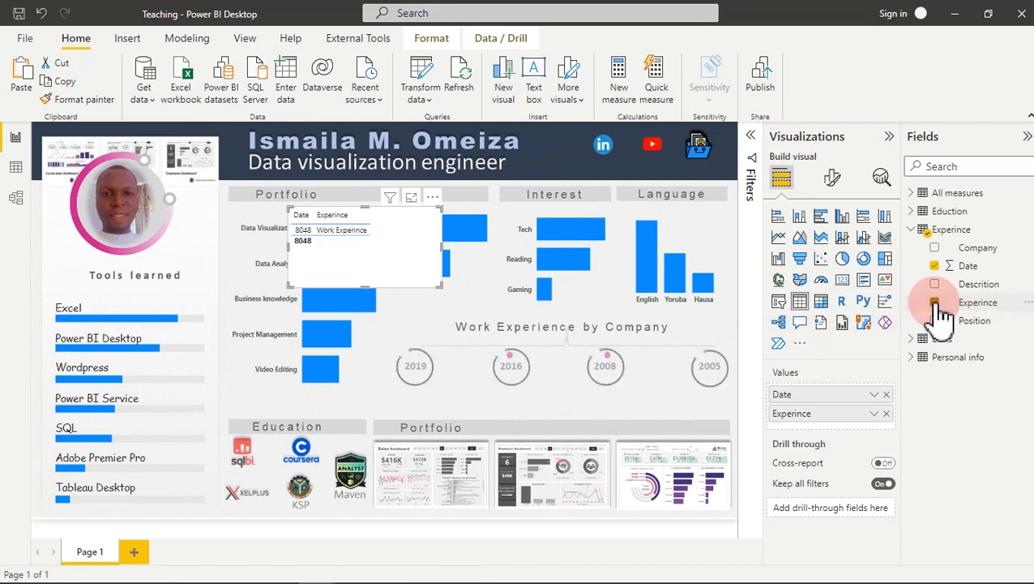
left_click(936, 303)
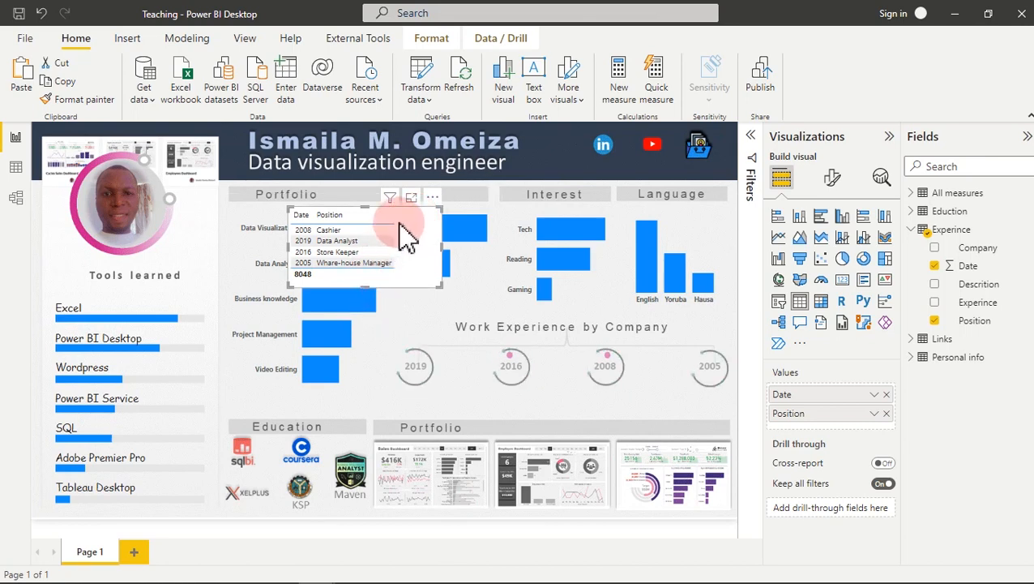
left_click_drag(423, 213, 244, 304)
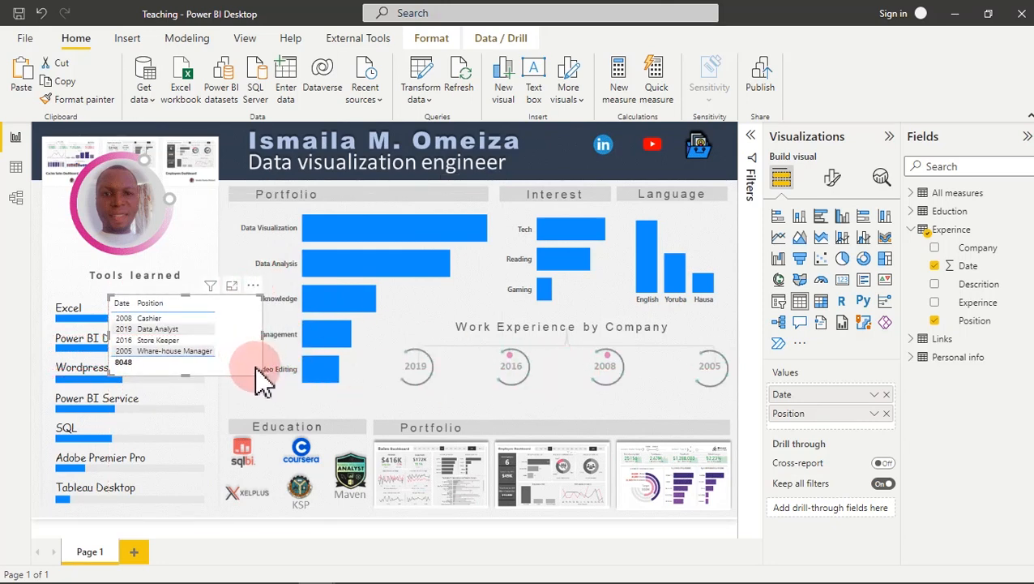
left_click(599, 408)
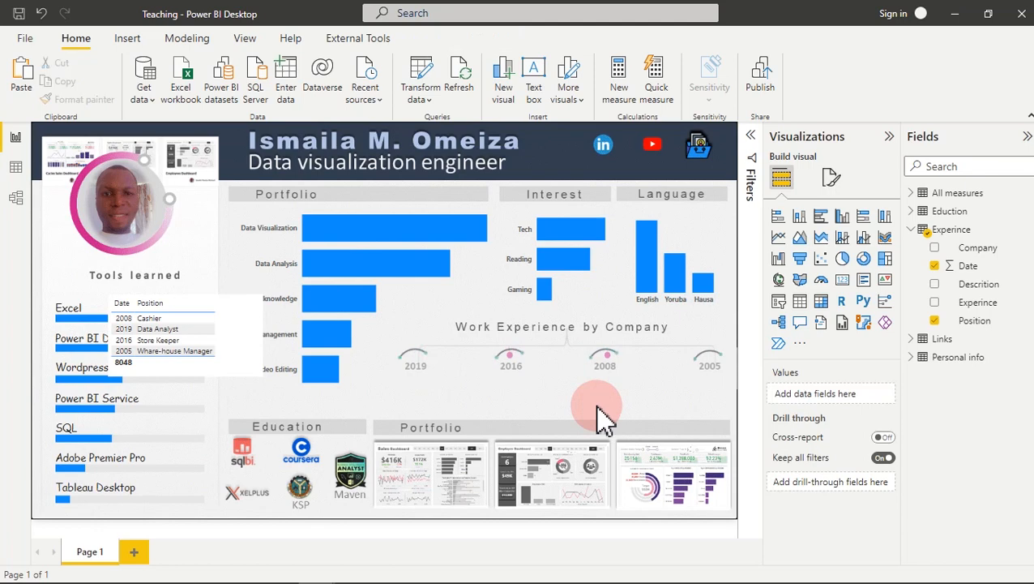
- Replace the Position field in the date table with Company and deselect the table
left_click(162, 318)
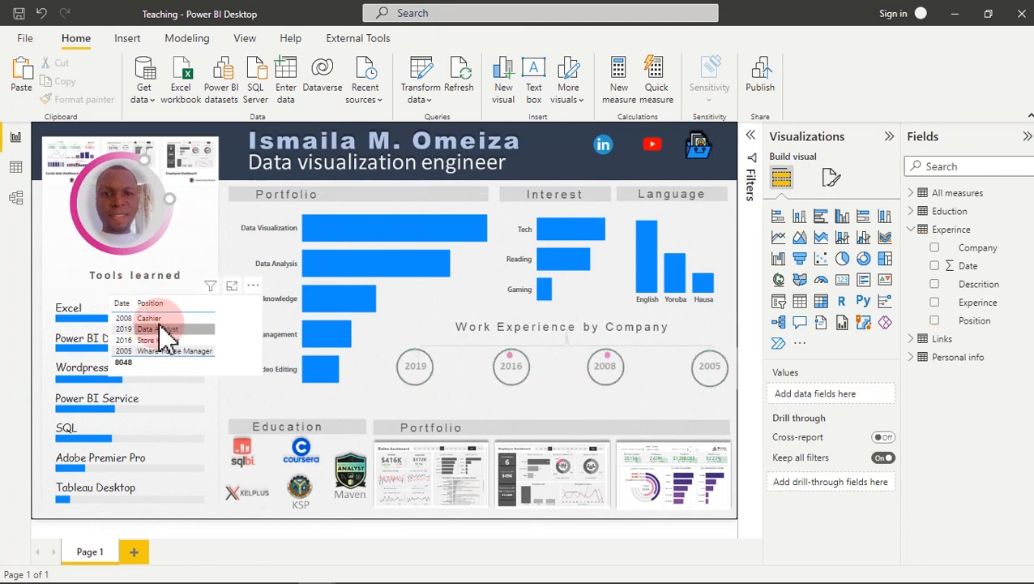
left_click(166, 322)
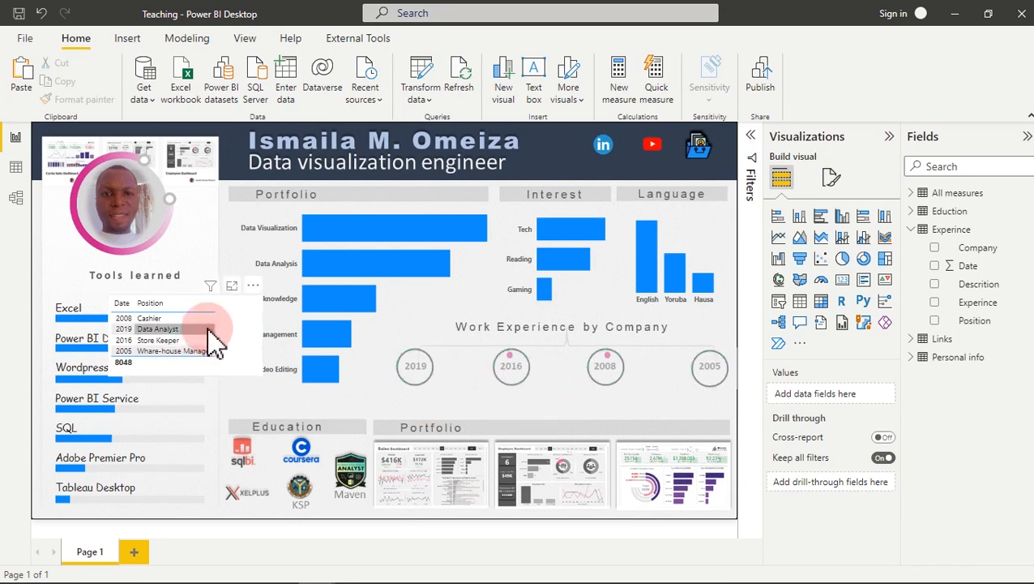
left_click(235, 309)
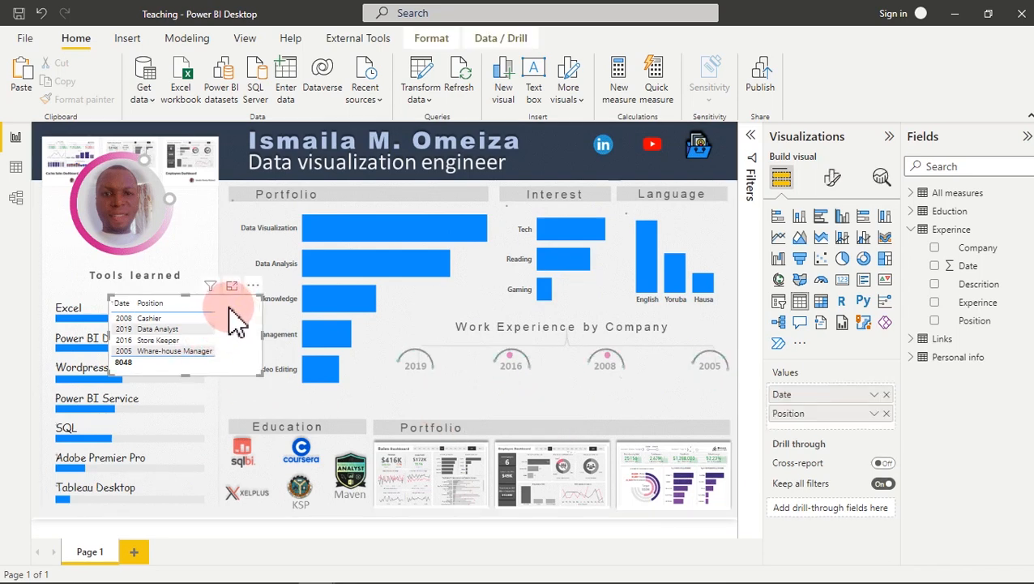
left_click(936, 321)
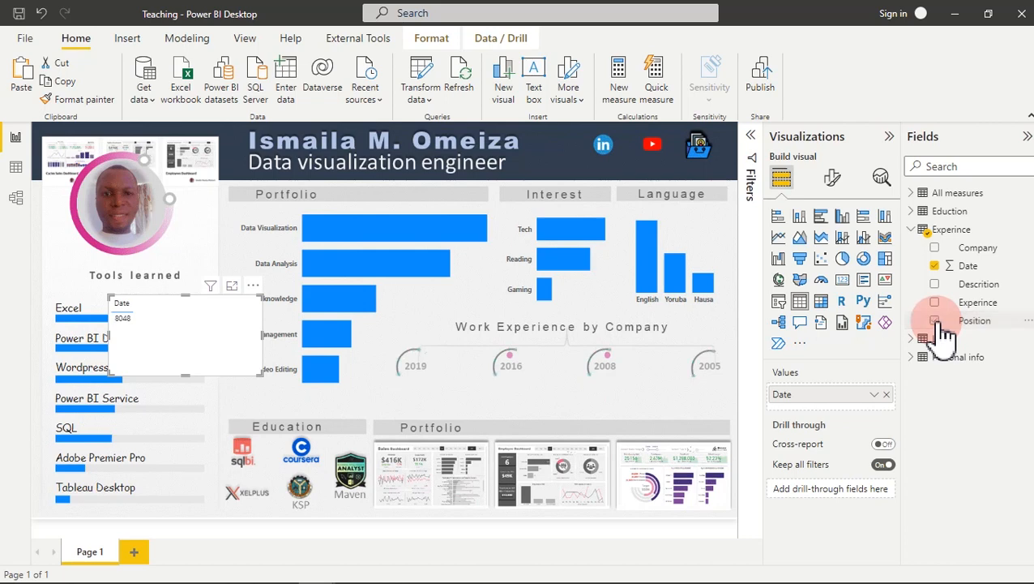
left_click(936, 248)
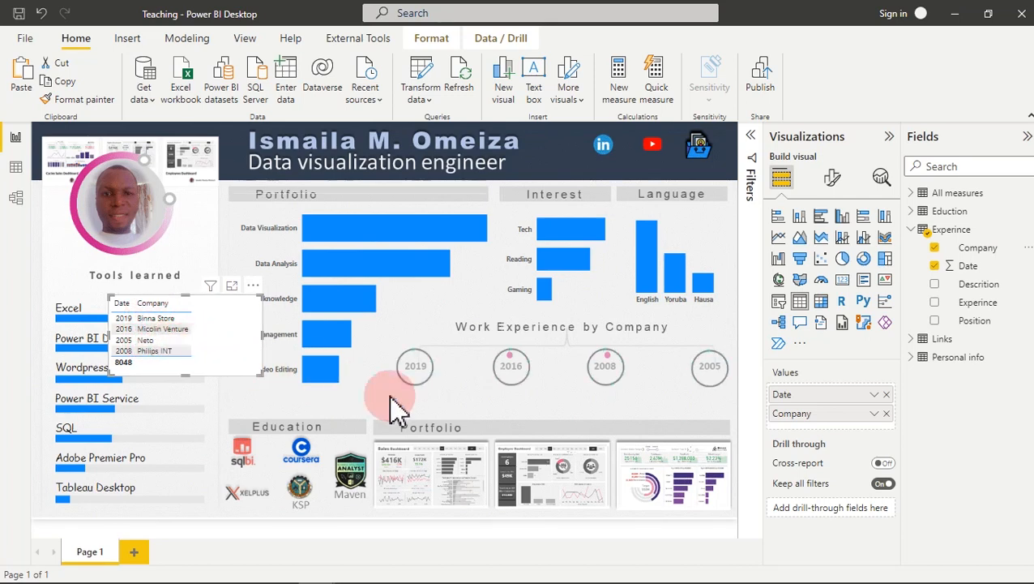
left_click(473, 407)
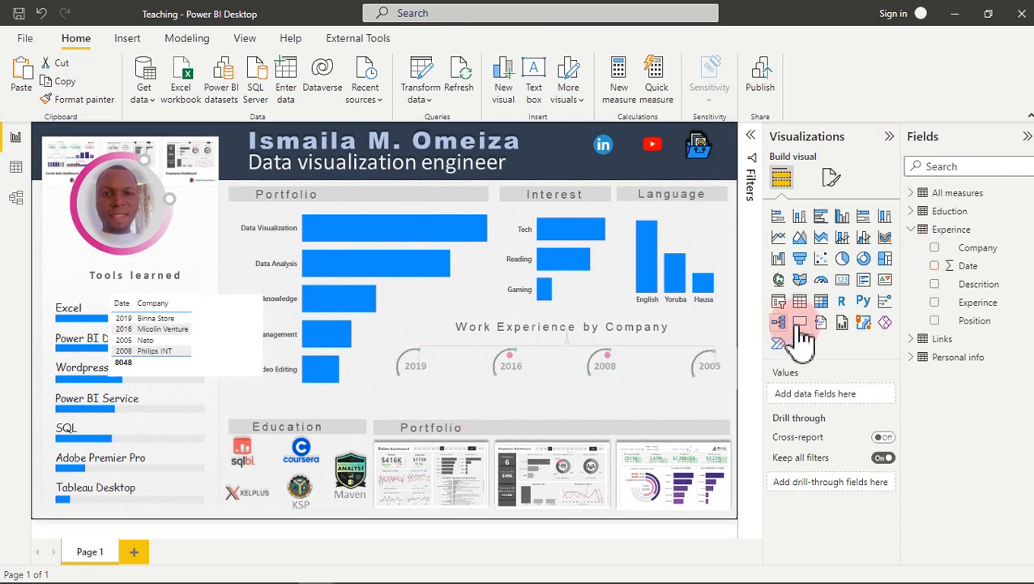
- Create a card visual from the Company field of the Experince table and move it beneath the 2019 circle
left_click(843, 280)
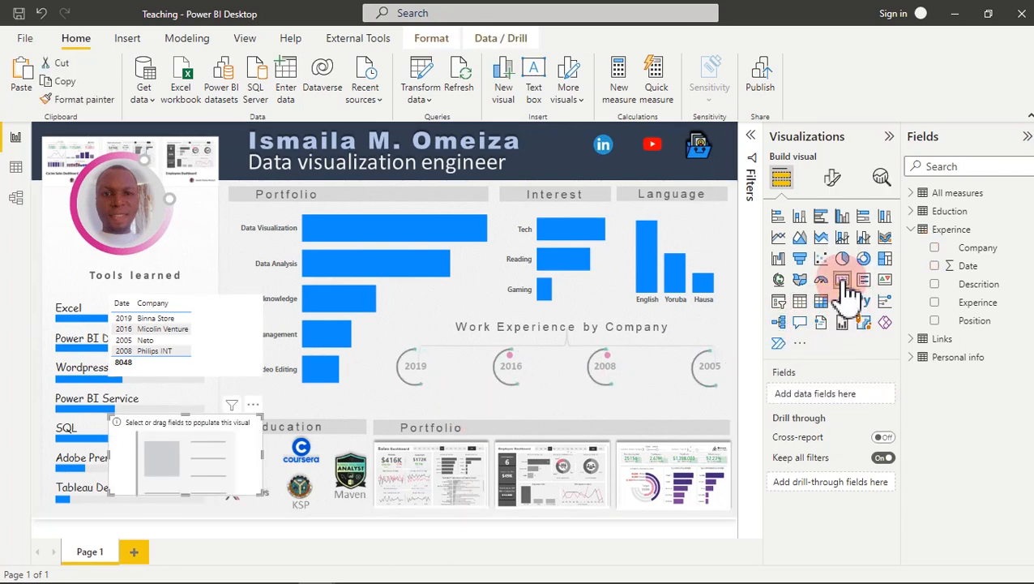
left_click(939, 267)
left_click(935, 249)
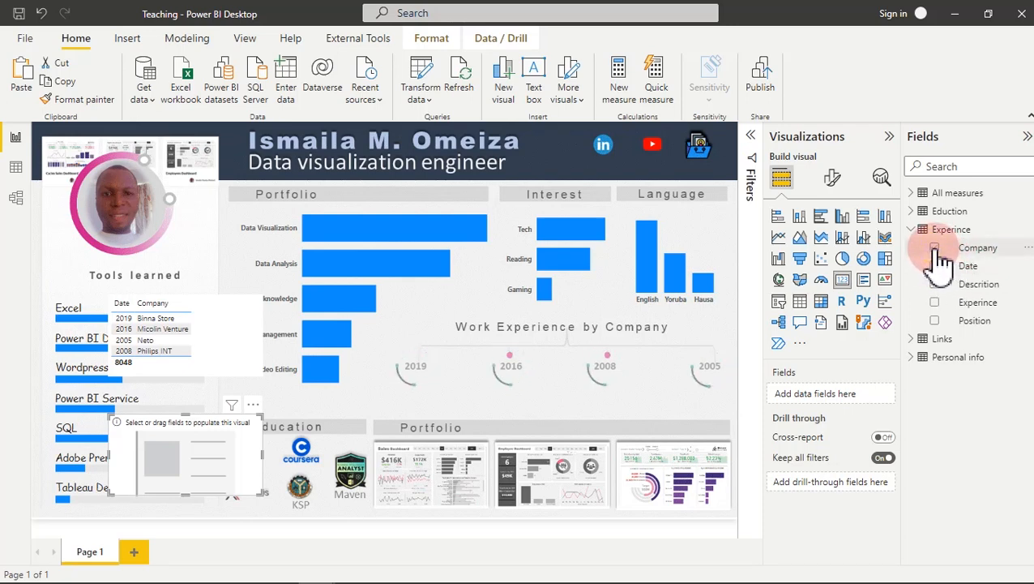
left_click(235, 455)
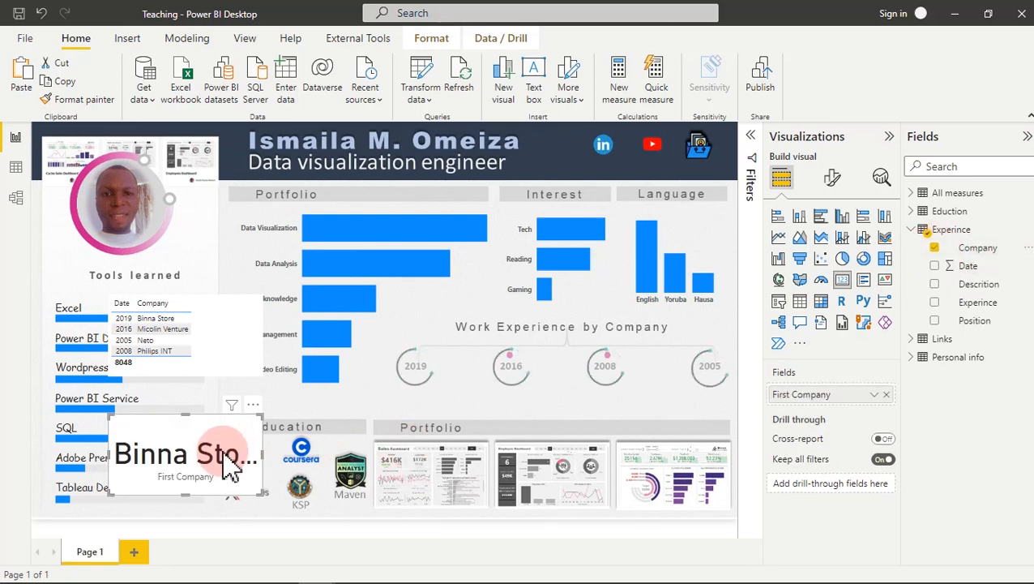
left_click(192, 442)
left_click_drag(192, 441, 395, 415)
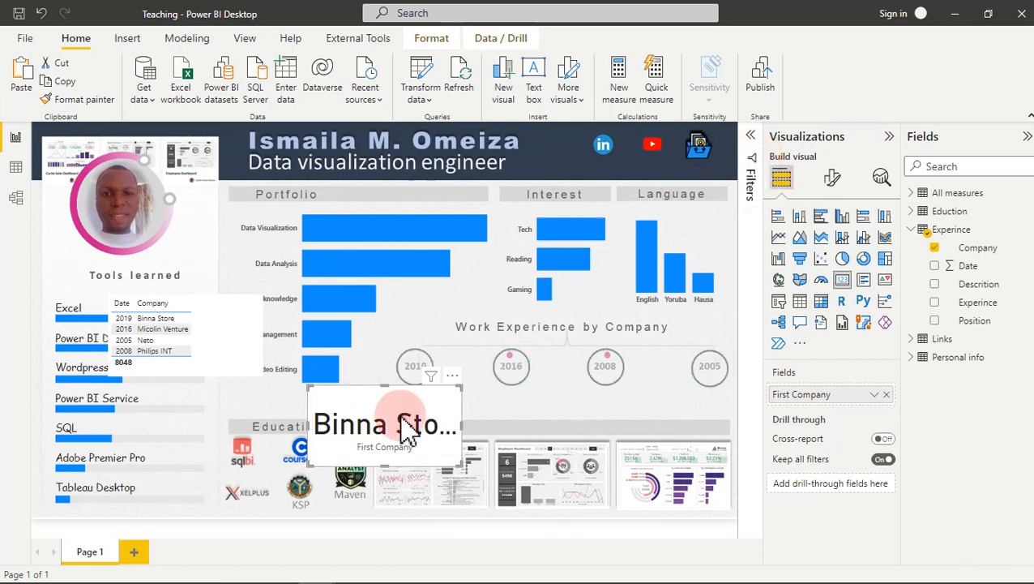
- Add a Company filter to the card, restrict it to Neto, and move the card beneath the 2019 and 2016 circles
left_click(755, 139)
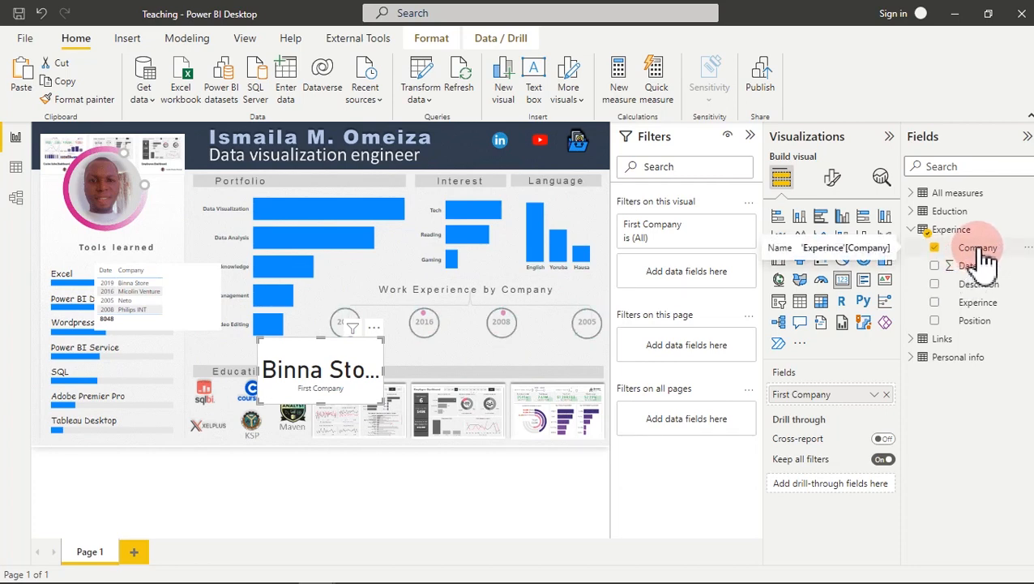
left_click_drag(984, 253, 932, 255)
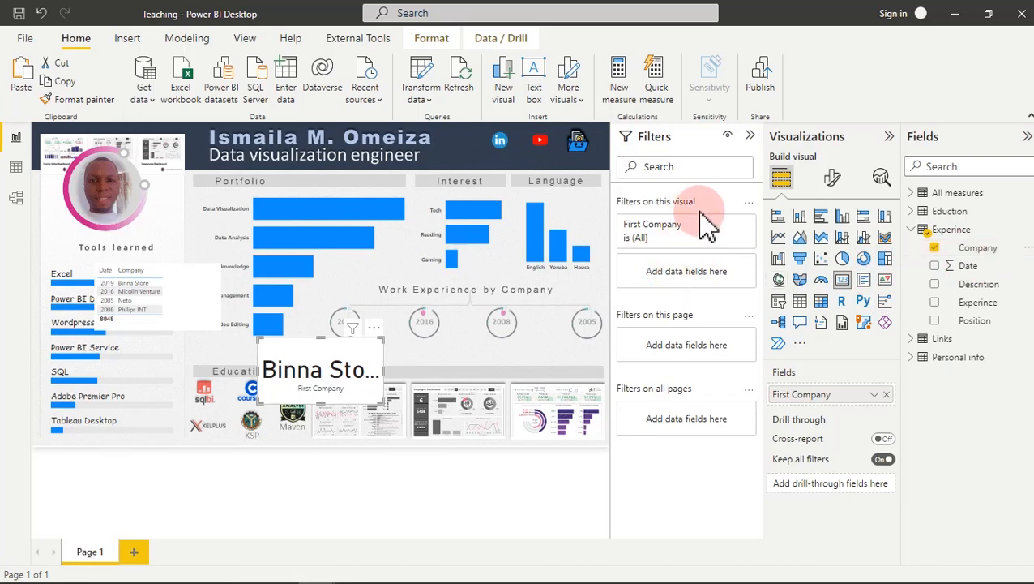
left_click(728, 226)
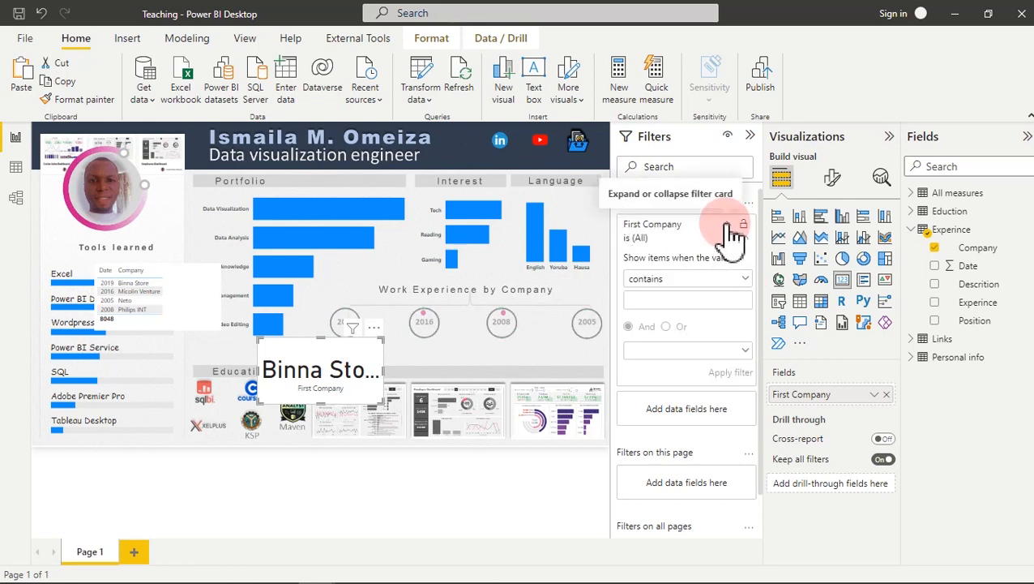
left_click_drag(774, 339, 701, 303)
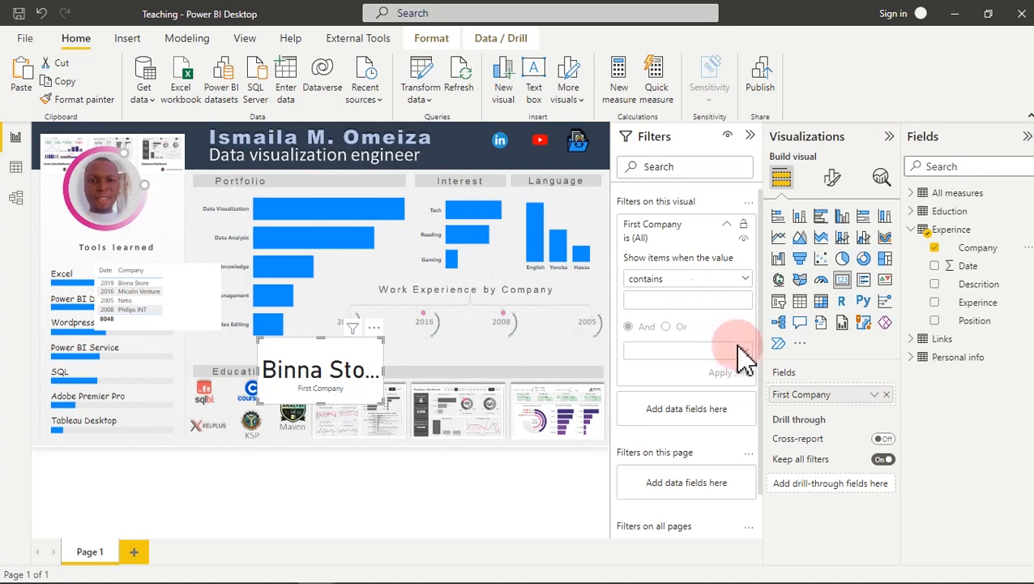
left_click_drag(984, 250, 716, 418)
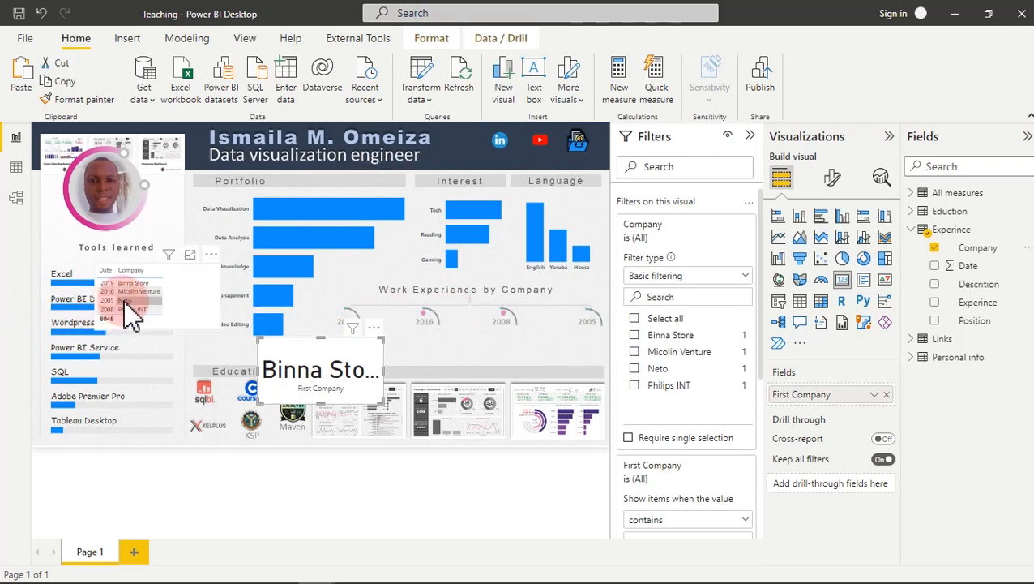
left_click(636, 369)
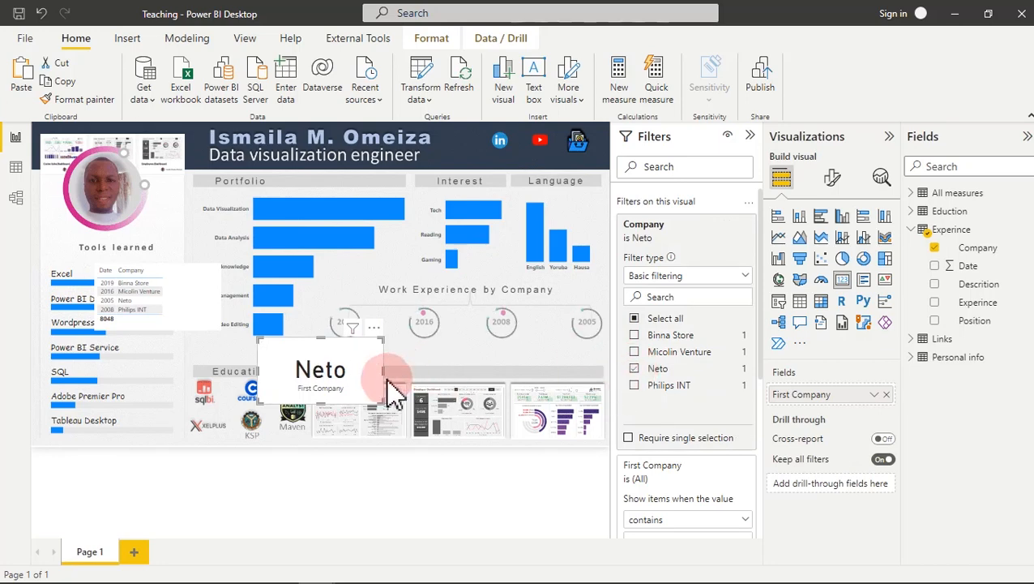
left_click(754, 139)
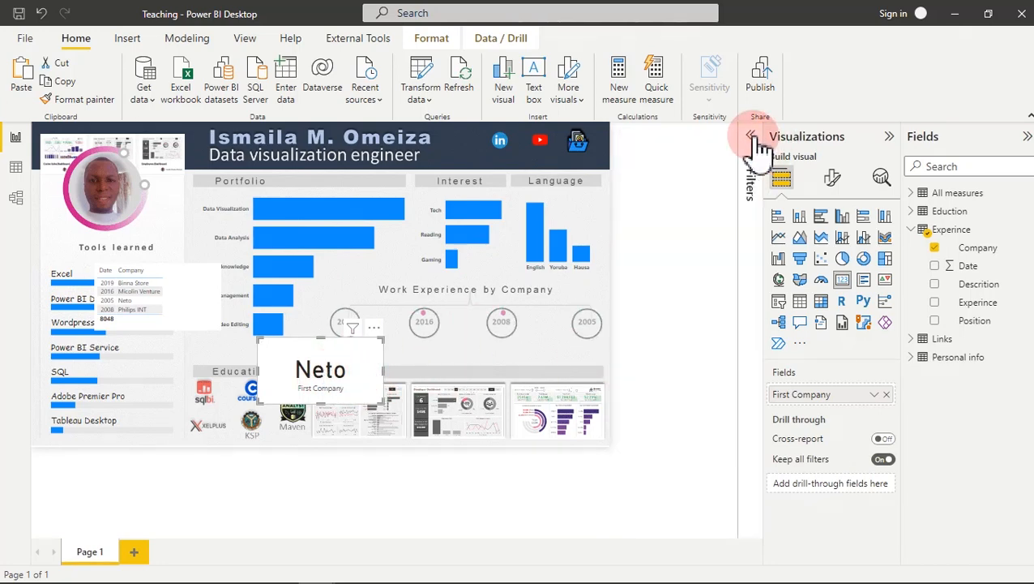
left_click(421, 404)
left_click_drag(420, 405, 479, 401)
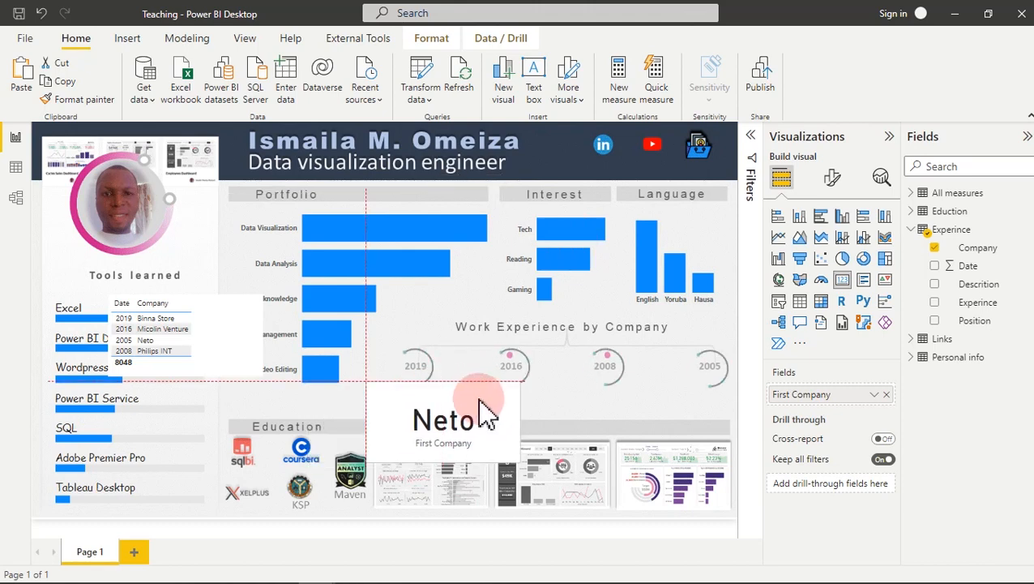
- Turn off the card's category label and set its callout value font to Comic Sans MS, size 15
left_click(835, 179)
left_click(882, 313)
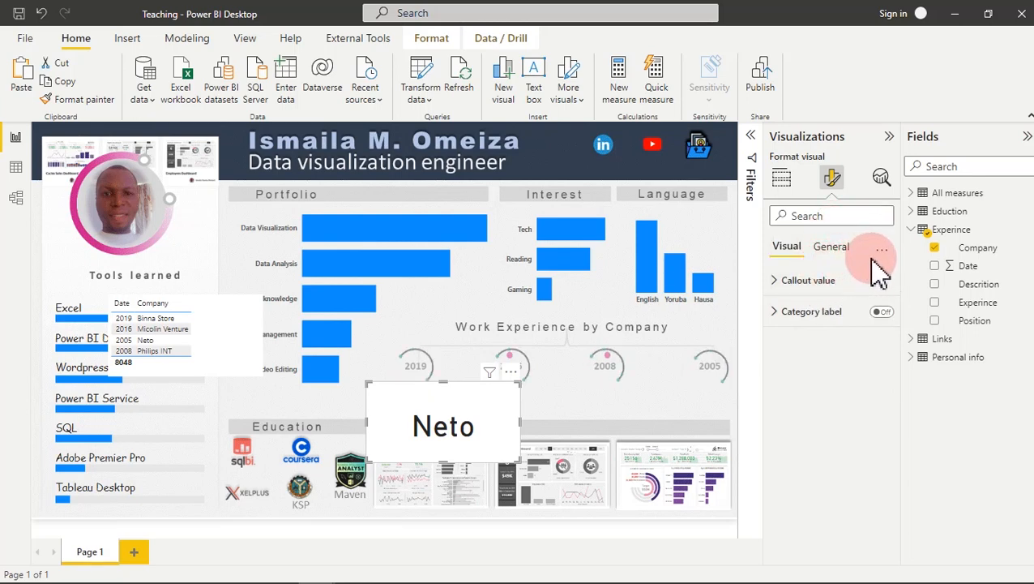
left_click(820, 294)
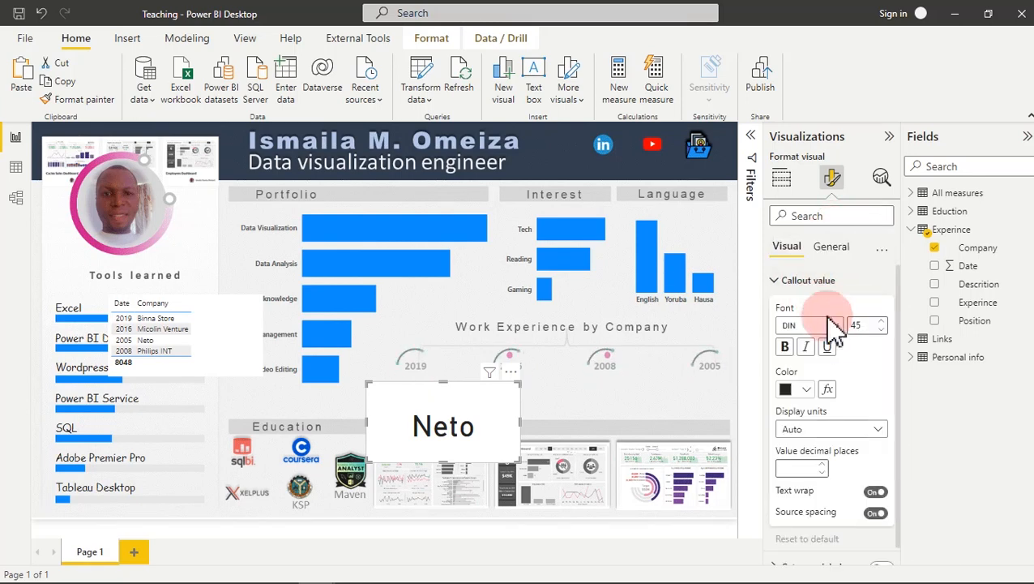
left_click(835, 326)
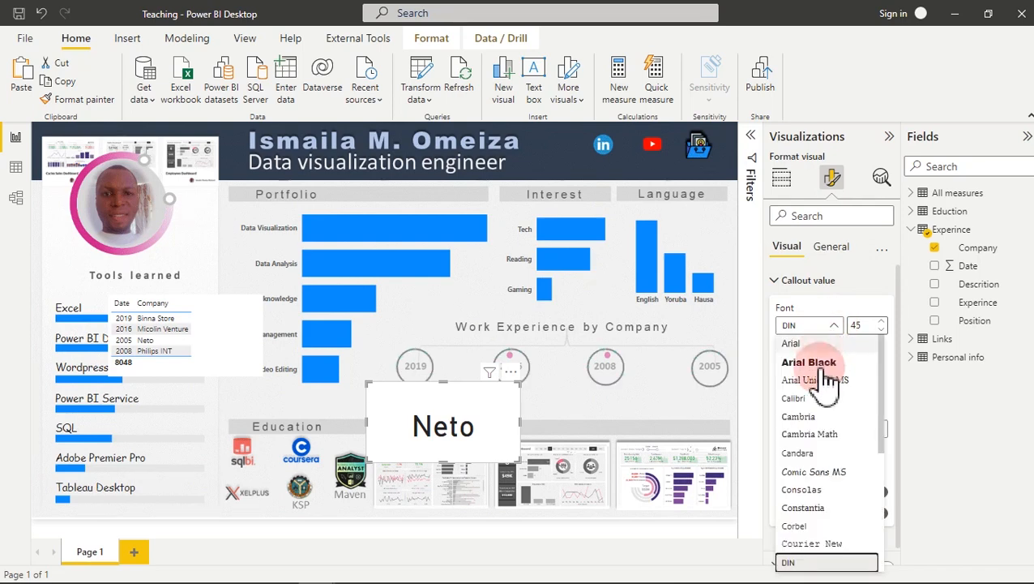
left_click(824, 473)
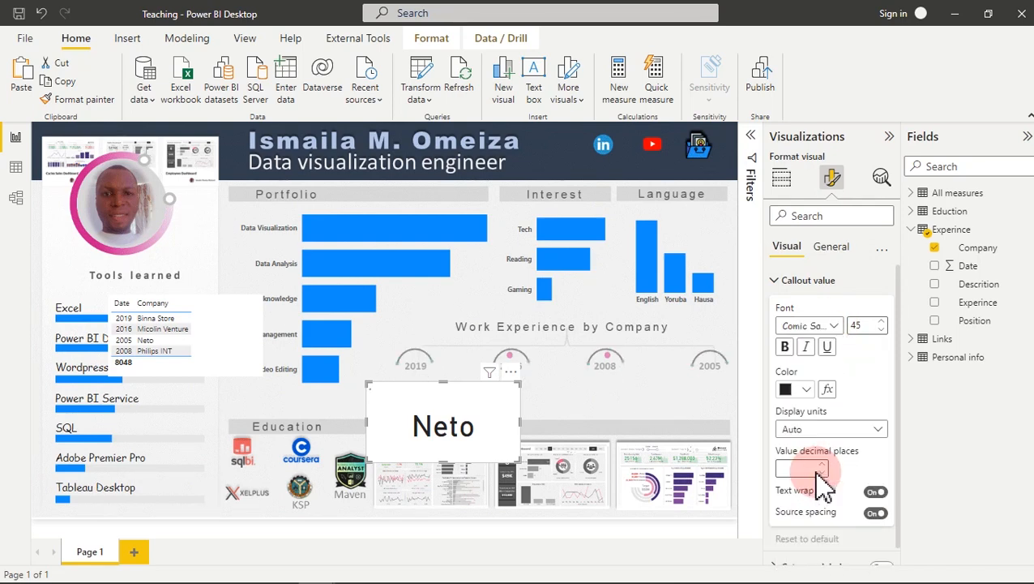
left_click(867, 324)
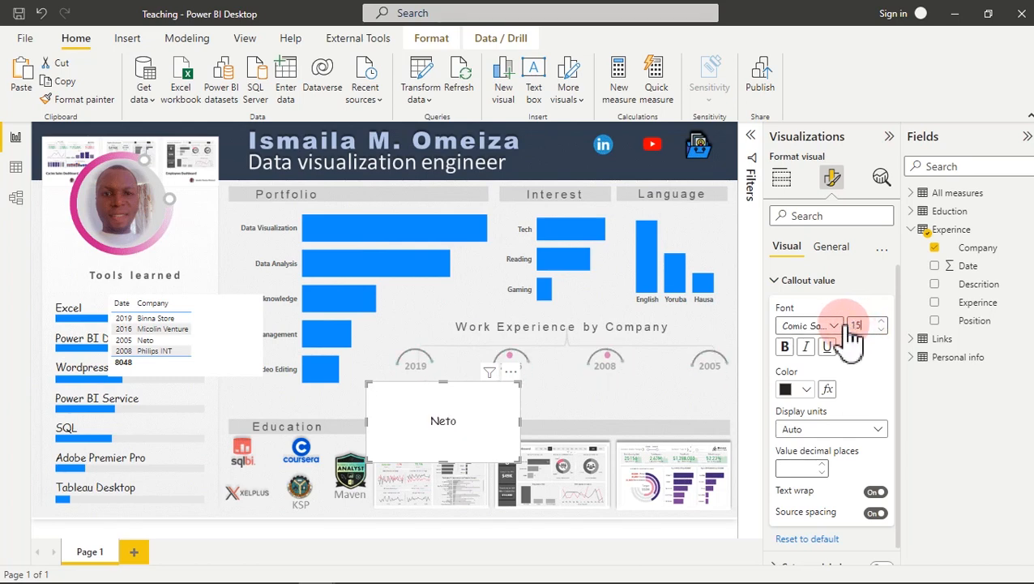
- Shrink the Neto card to fit closely around its text and position it directly beneath the 2005 circle
left_click_drag(375, 454, 458, 412)
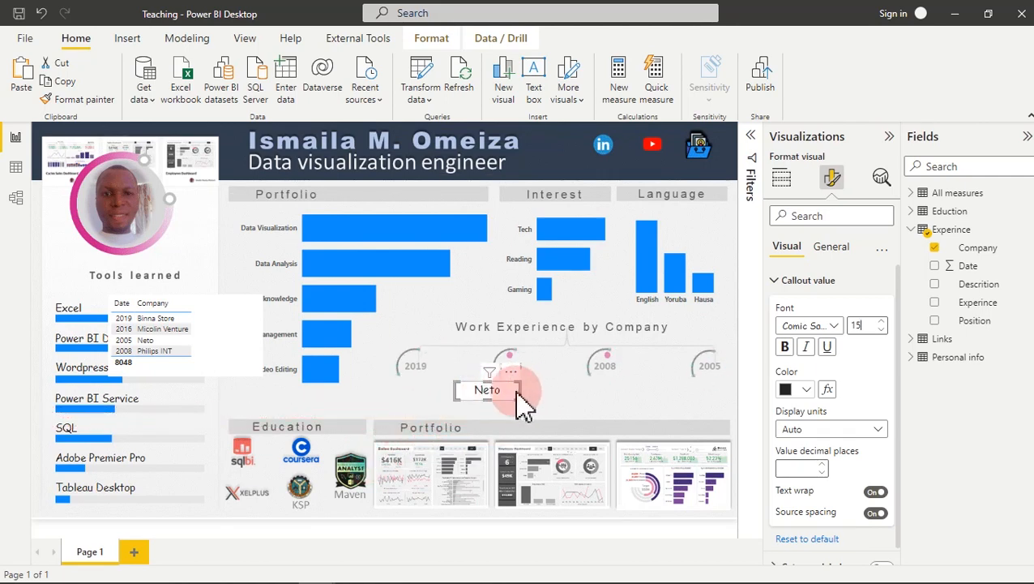
left_click_drag(510, 391, 731, 413)
left_click_drag(671, 397, 679, 400)
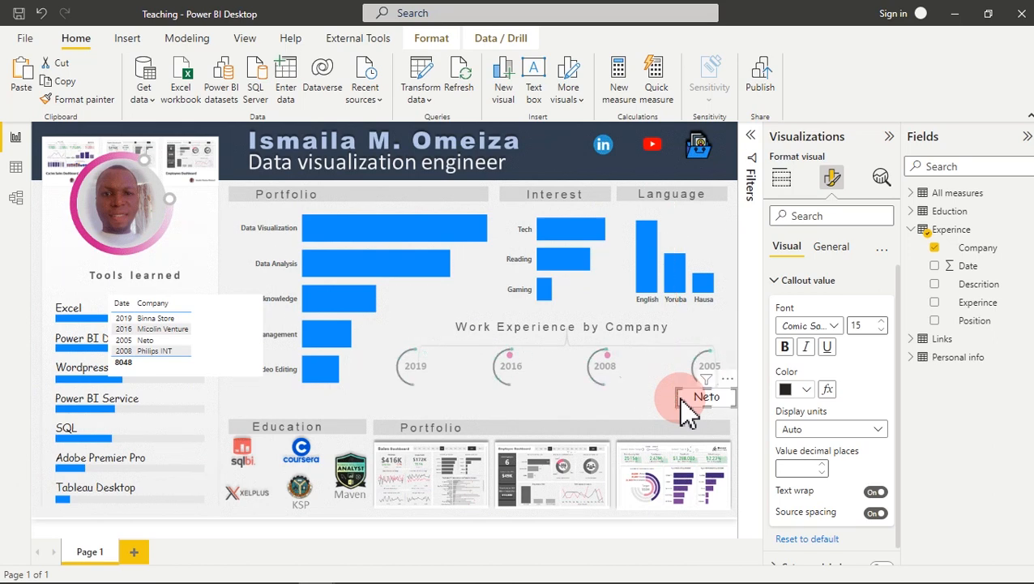
left_click_drag(685, 410, 686, 409)
- Turn off the background of the Neto card
left_click(835, 258)
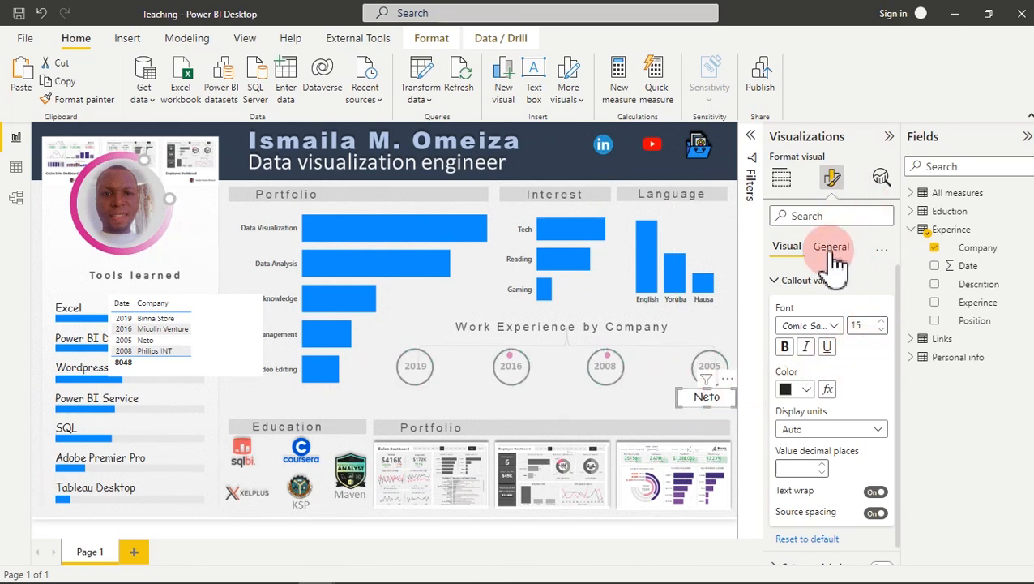
left_click(817, 343)
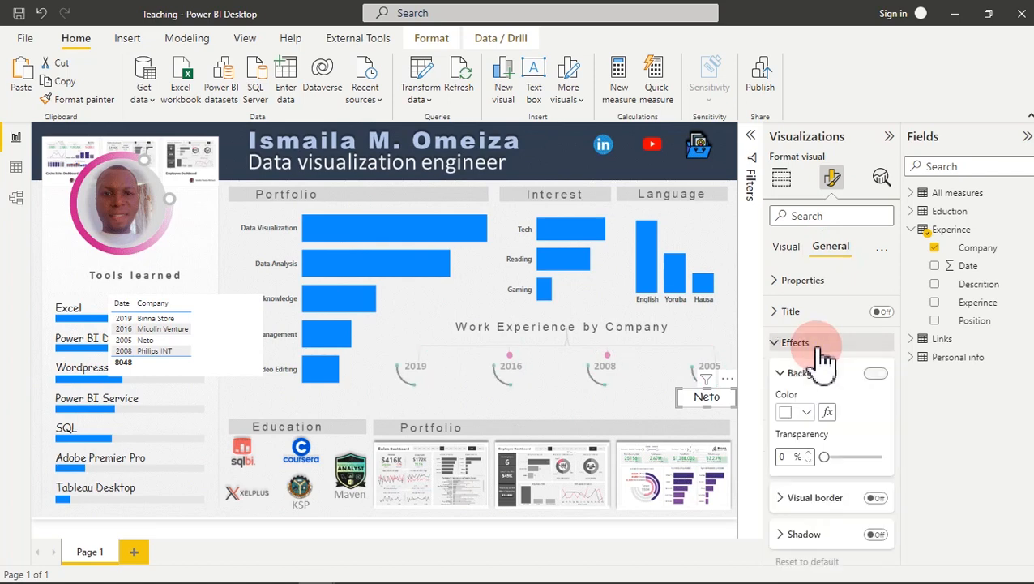
left_click(875, 374)
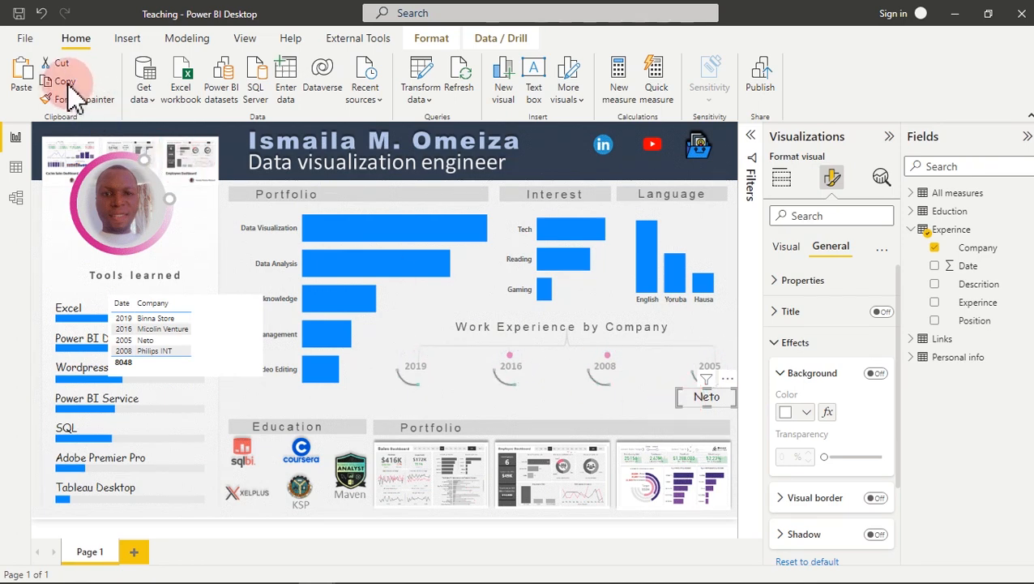
- Paste three copies of the Neto card and place them beneath the 2008, 2016 and 2019 circles
left_click(26, 71)
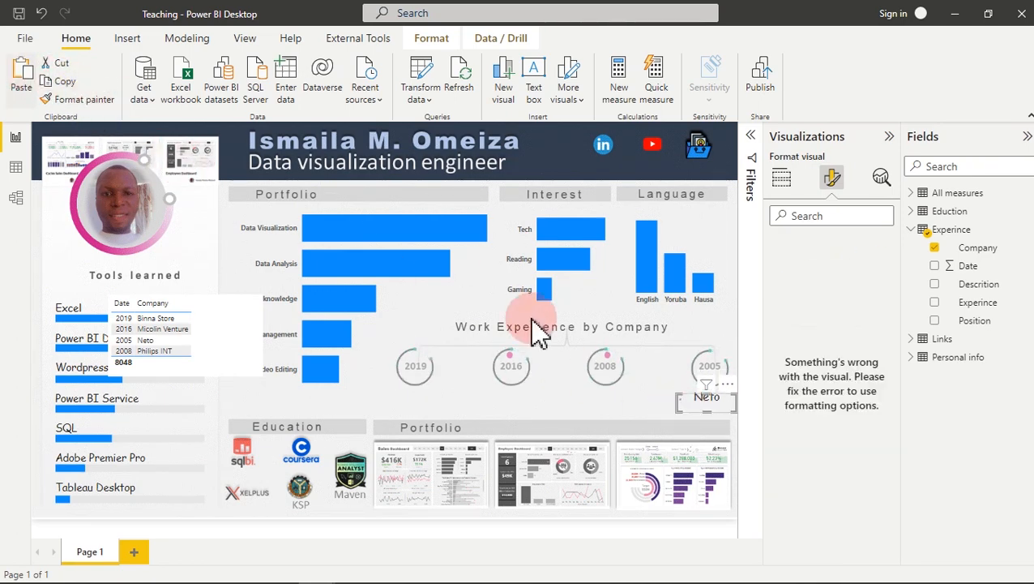
left_click_drag(734, 393, 636, 393)
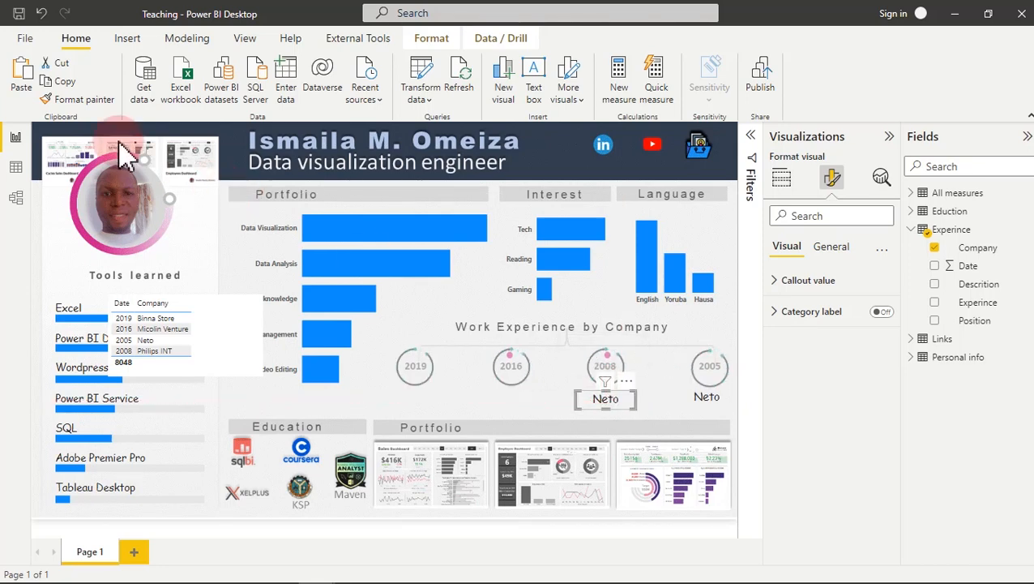
left_click(21, 81)
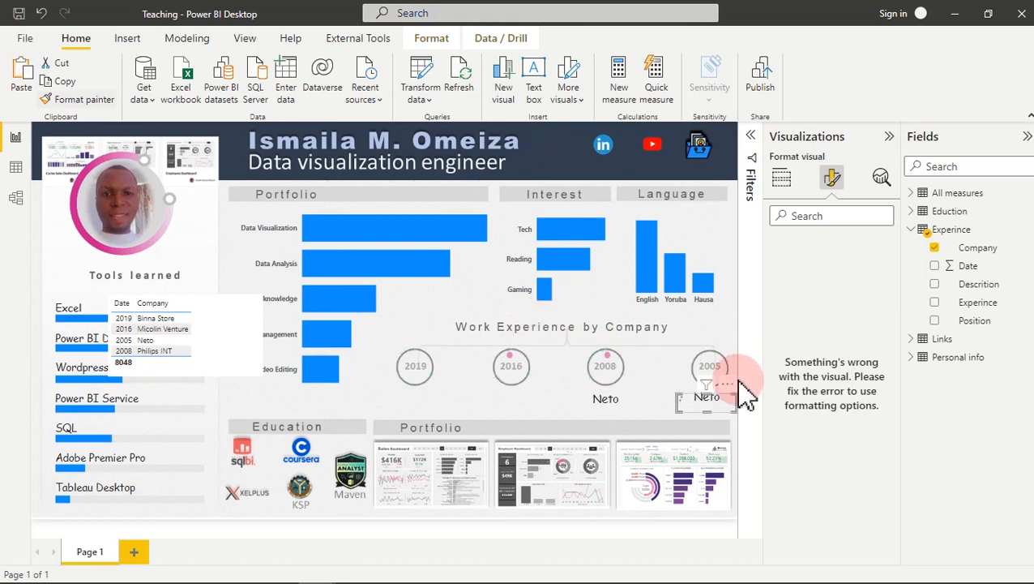
left_click_drag(733, 395, 542, 400)
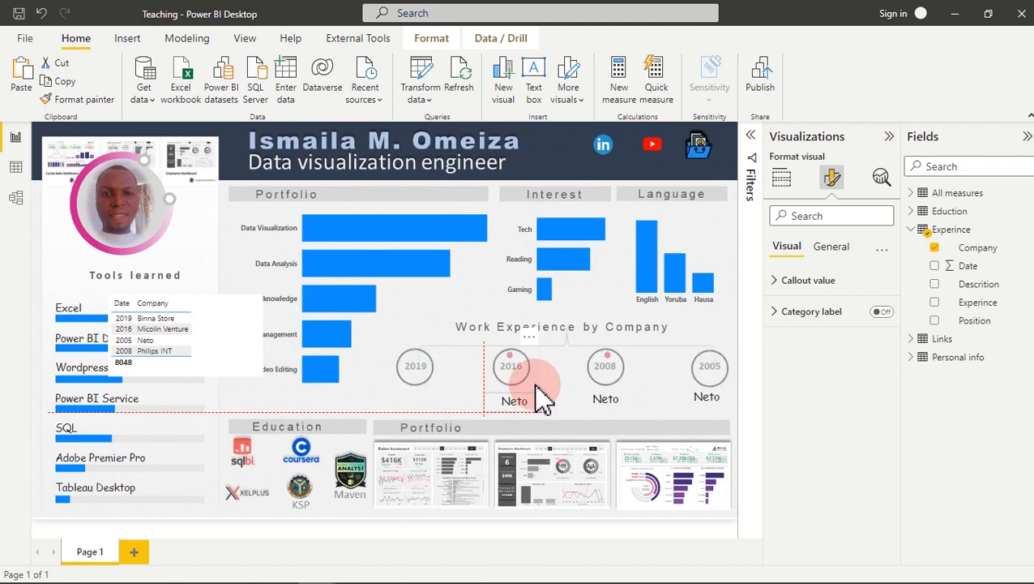
left_click_drag(541, 399, 542, 400)
left_click(24, 81)
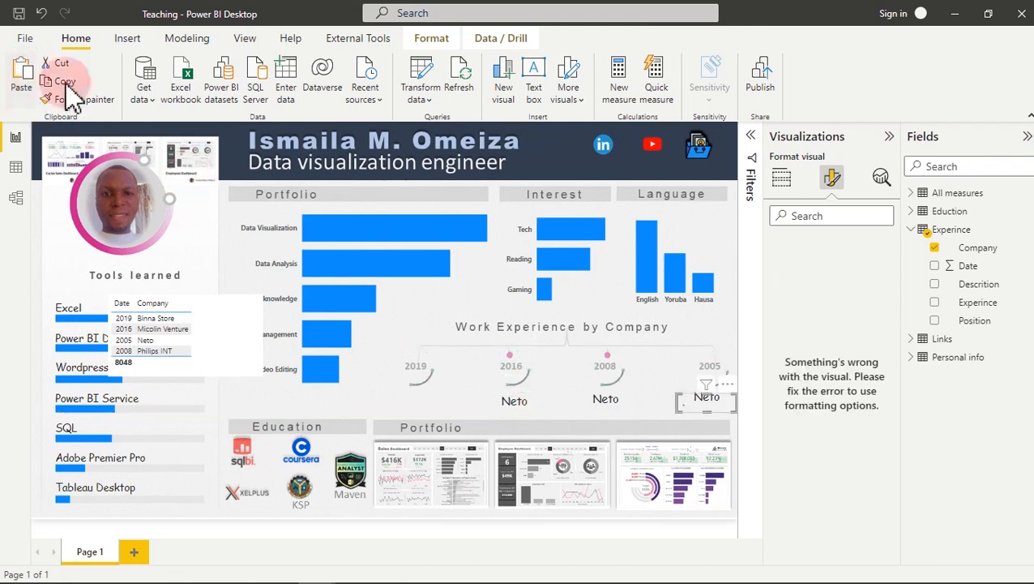
left_click_drag(738, 397, 446, 397)
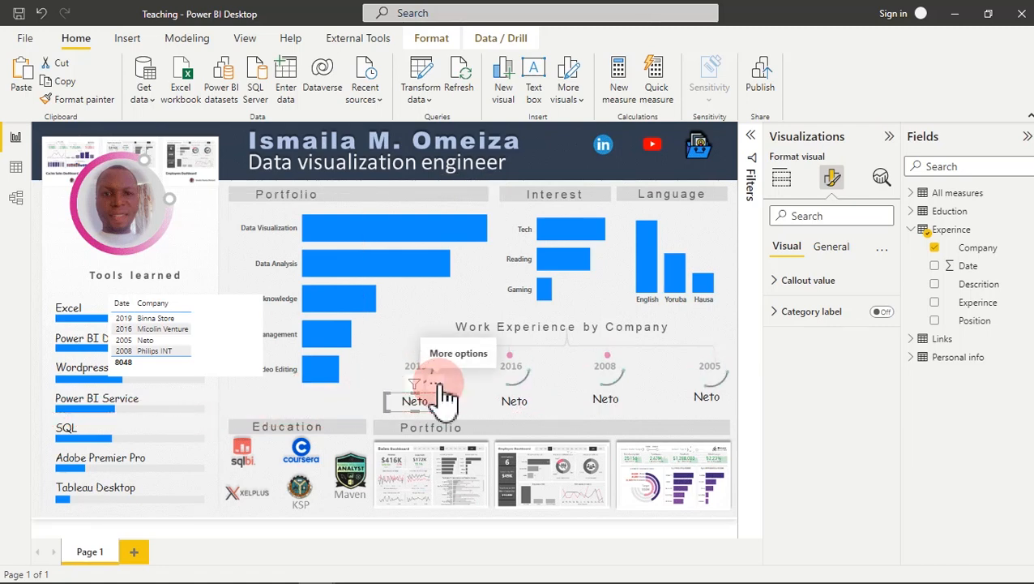
- Change the Company filter of the card beneath the 2008 circle to Philips INT
left_click(613, 408)
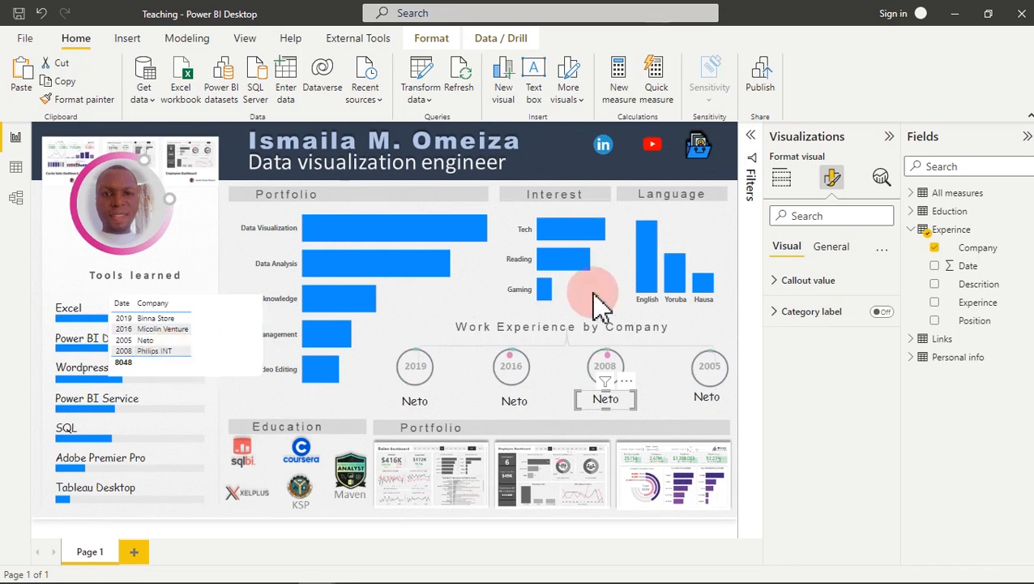
left_click(754, 138)
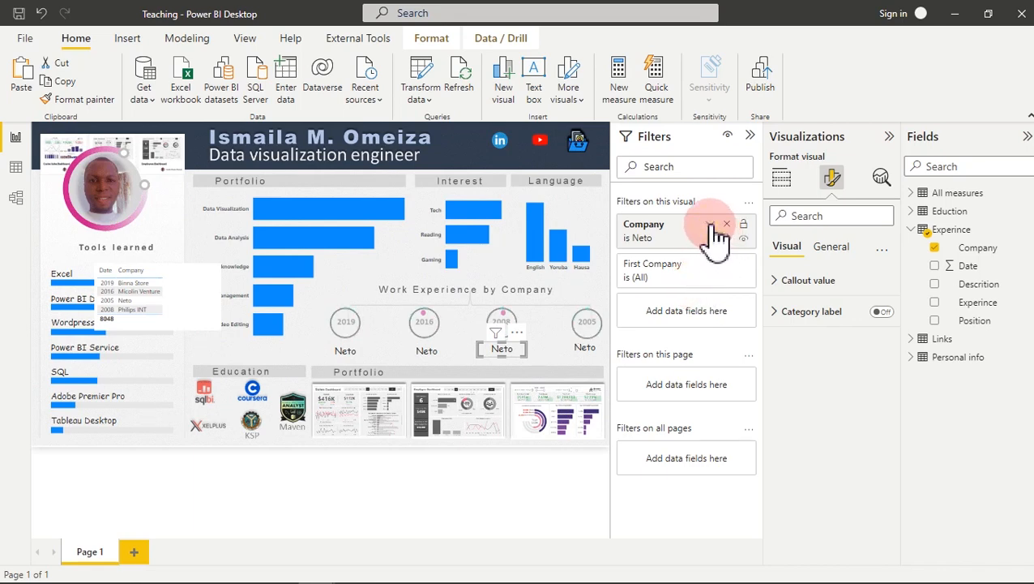
left_click(716, 233)
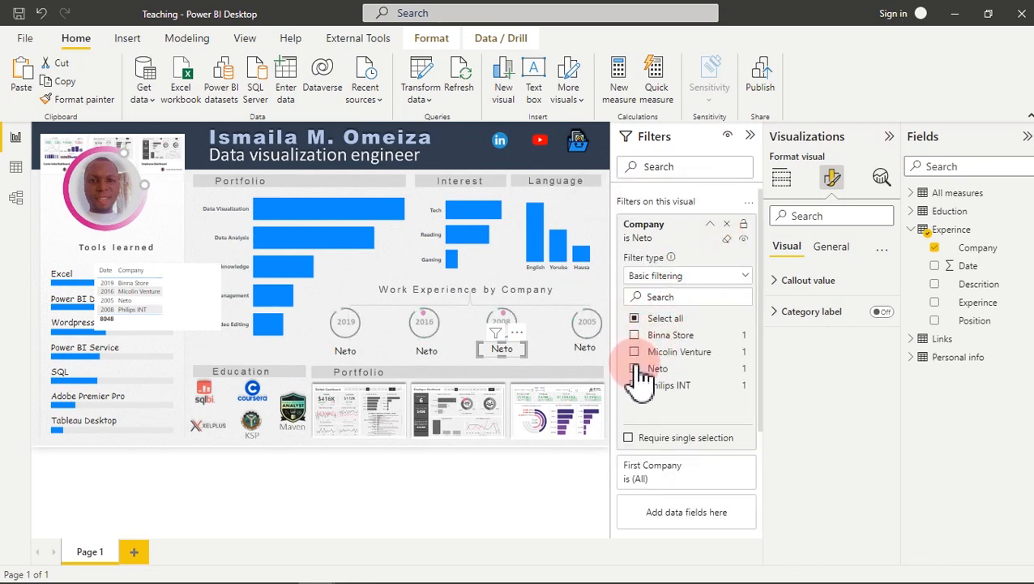
left_click(637, 371)
left_click(636, 386)
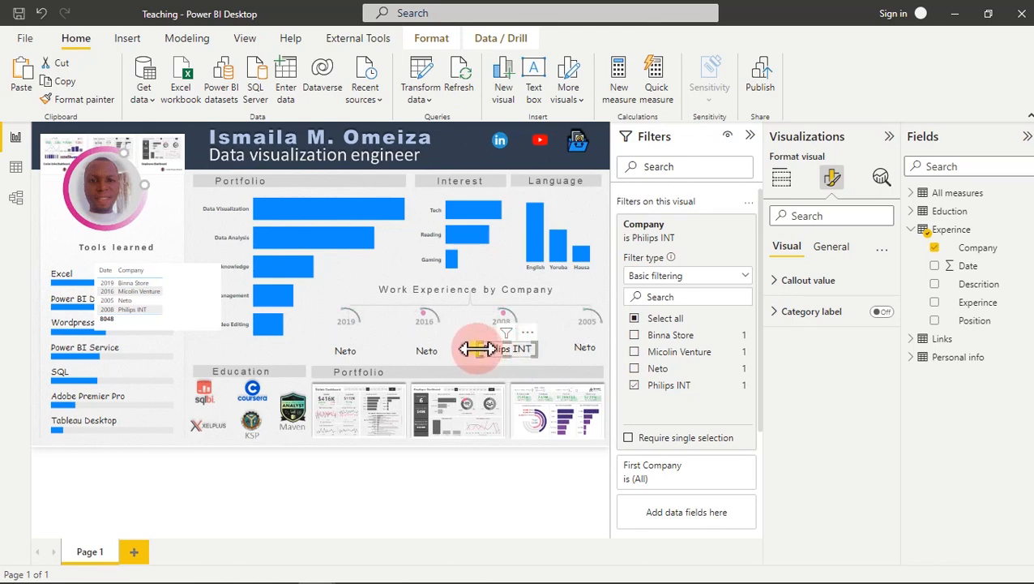
- Change the Company filter of the card beneath the 2016 circle to Micolin Venture and widen the card to fit the full name
left_click(427, 360)
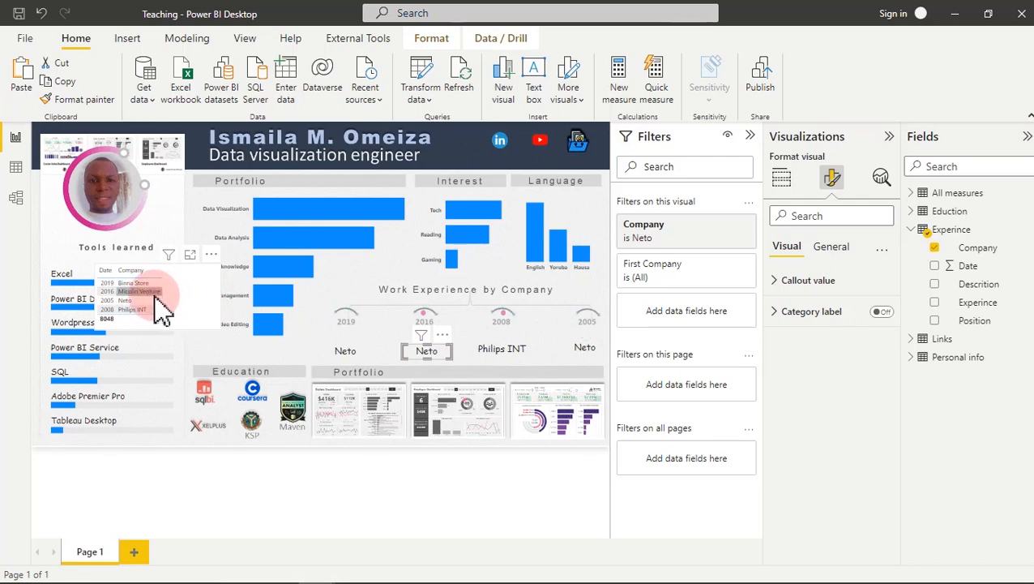
left_click(711, 227)
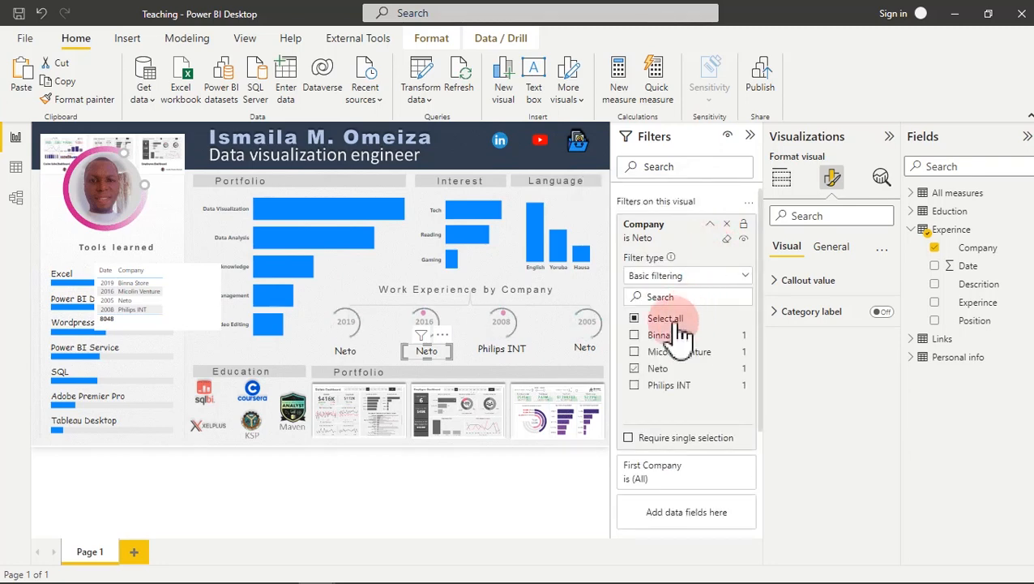
left_click(636, 367)
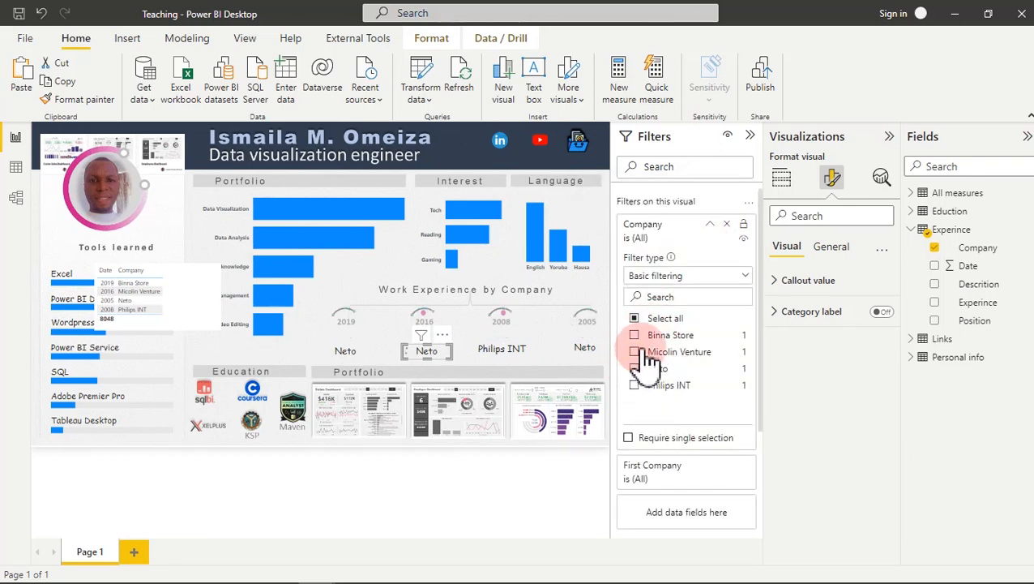
left_click(635, 351)
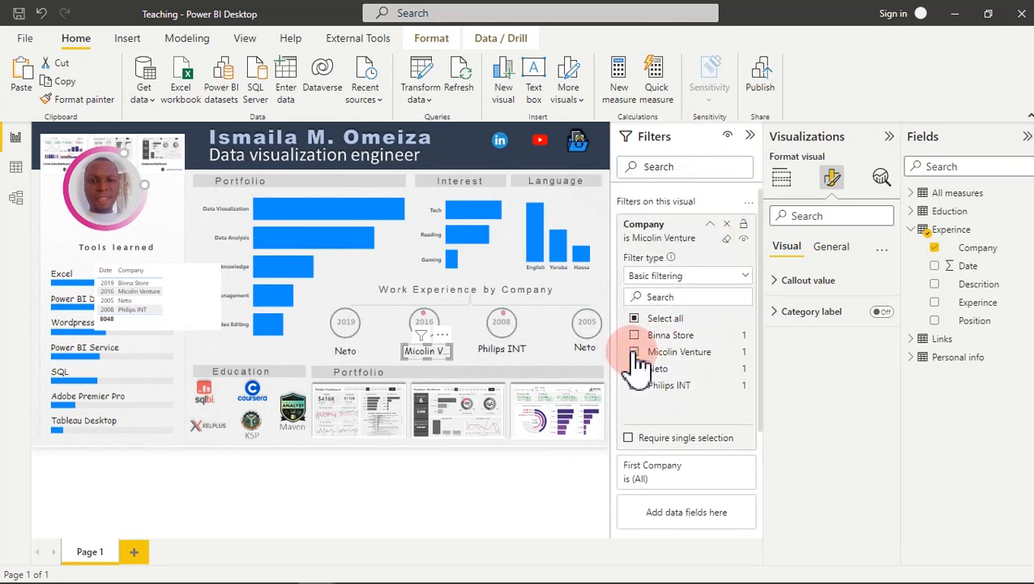
left_click_drag(461, 351, 465, 352)
left_click_drag(403, 351, 383, 347)
- Change the Company filter of the card beneath the 2019 circle to Binna Store and widen the card to fit the full name
left_click(345, 351)
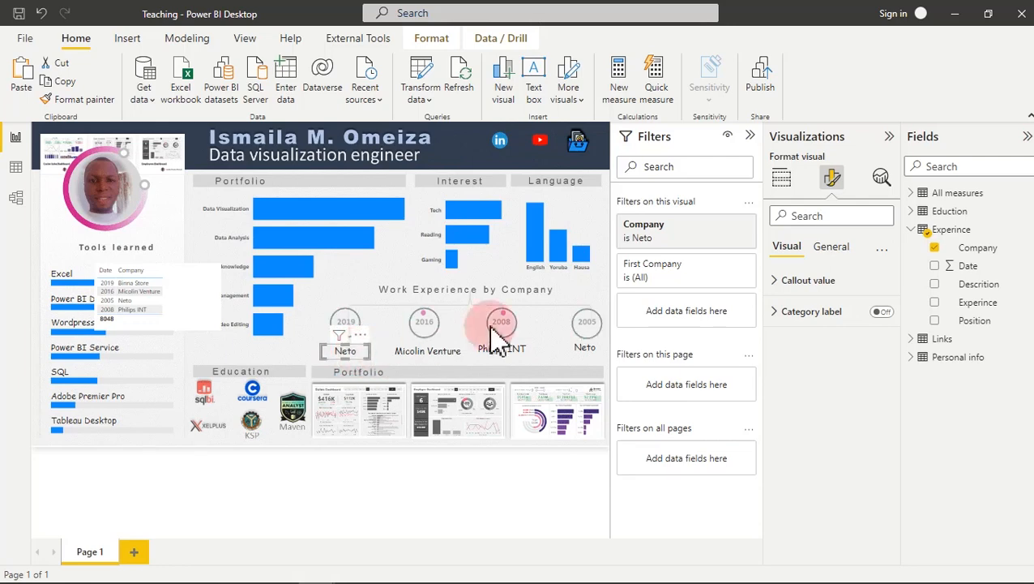
left_click(711, 227)
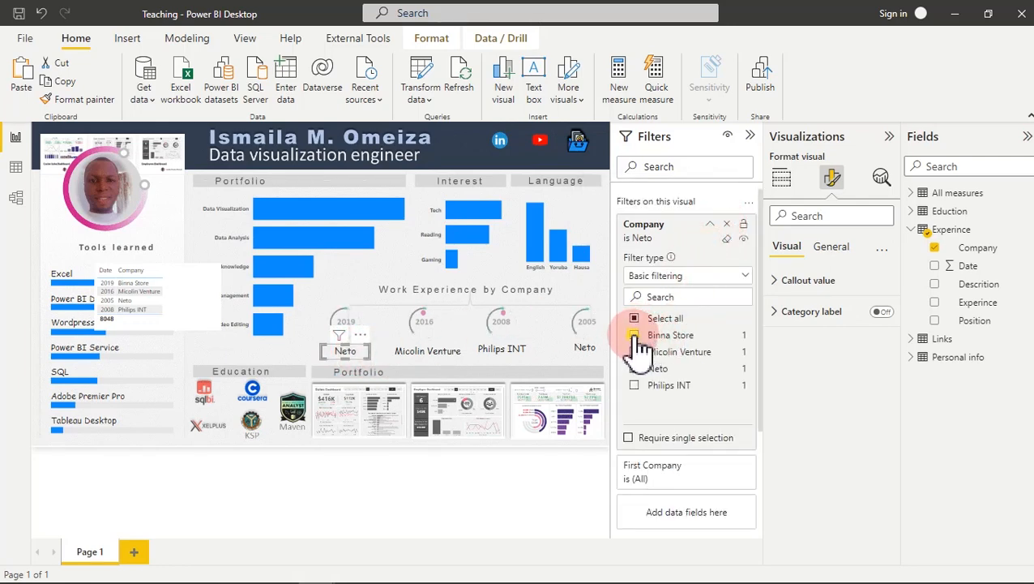
left_click(637, 336)
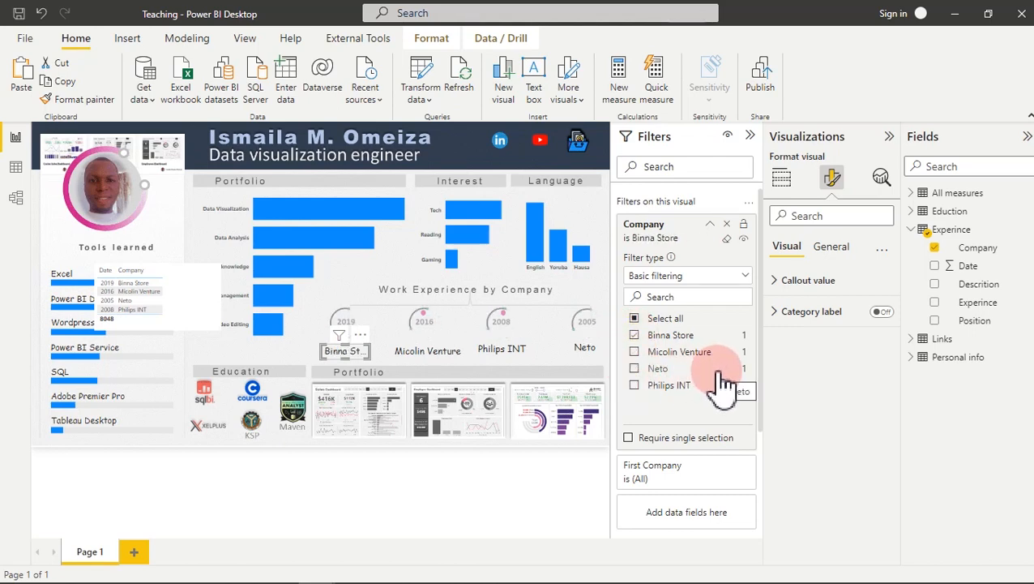
left_click(753, 144)
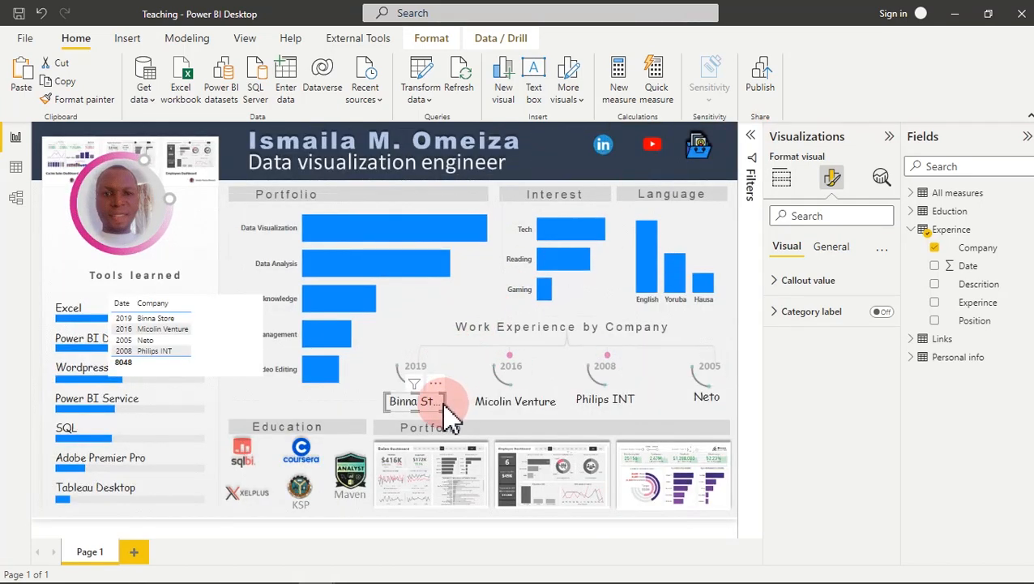
left_click_drag(448, 399, 462, 411)
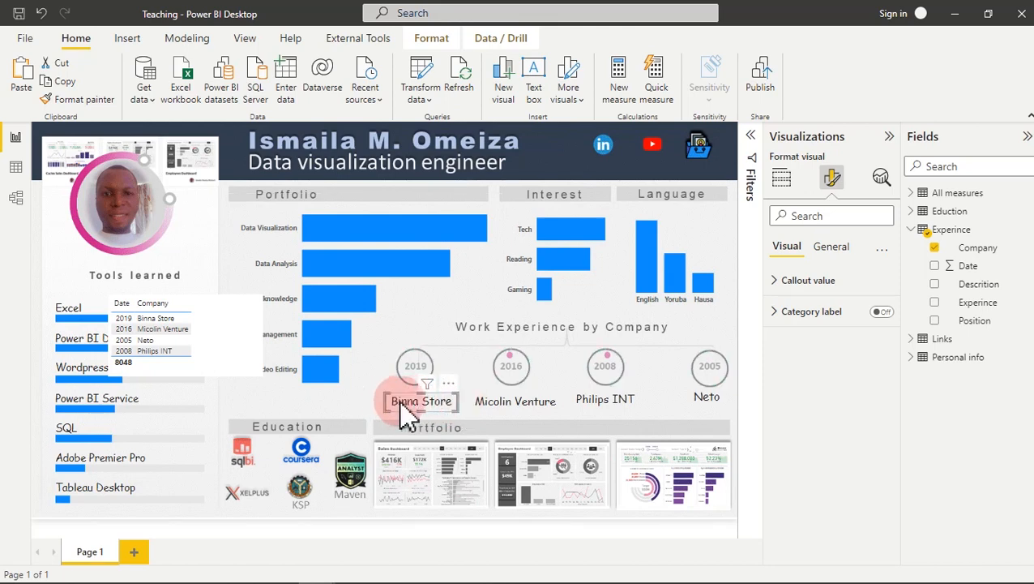
- Align the Binna Store, Micolin Venture, Philips INT and Neto cards to the same top edge
left_click(505, 413)
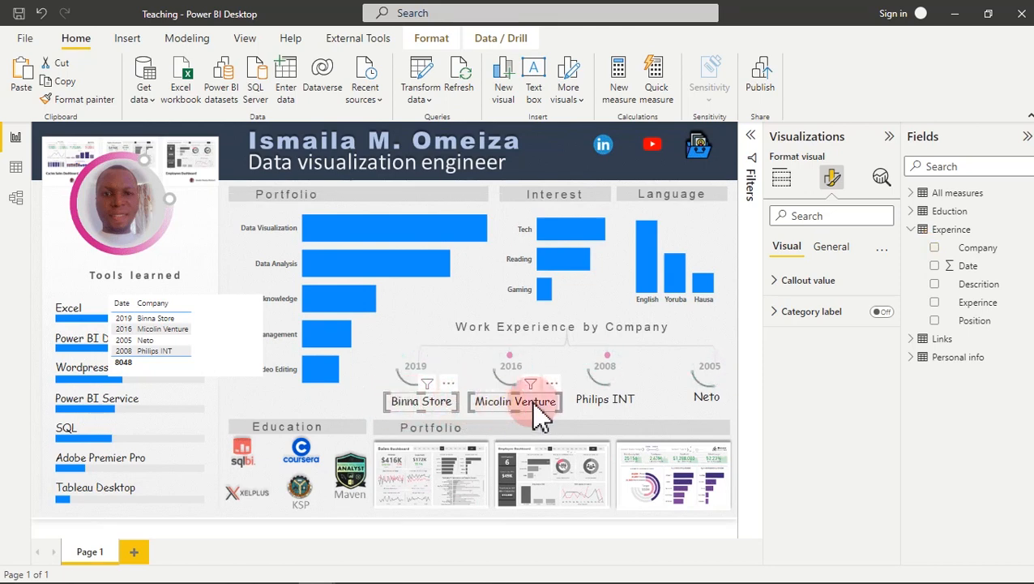
left_click(604, 415)
left_click(709, 412)
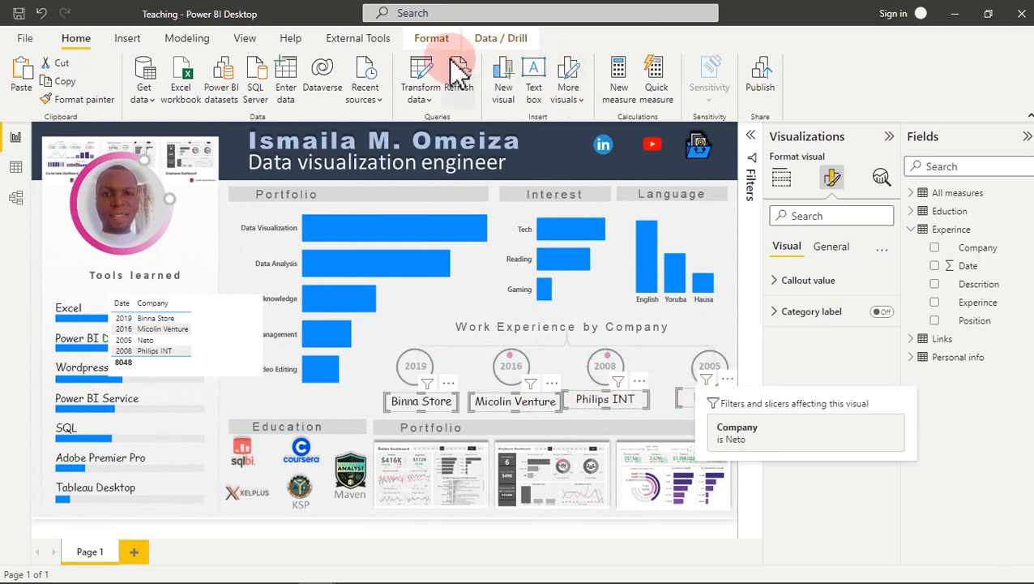
left_click(430, 41)
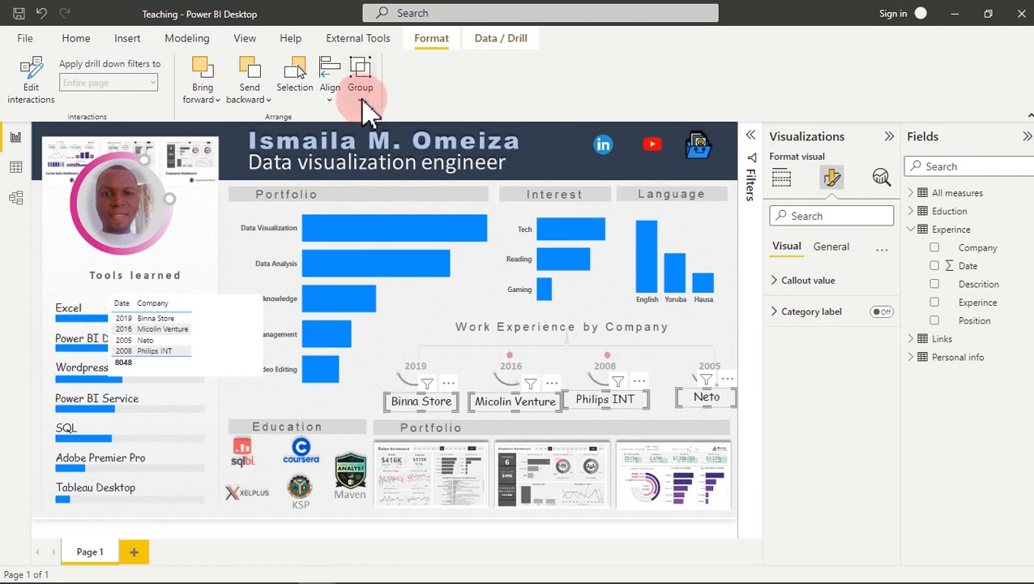
left_click(330, 97)
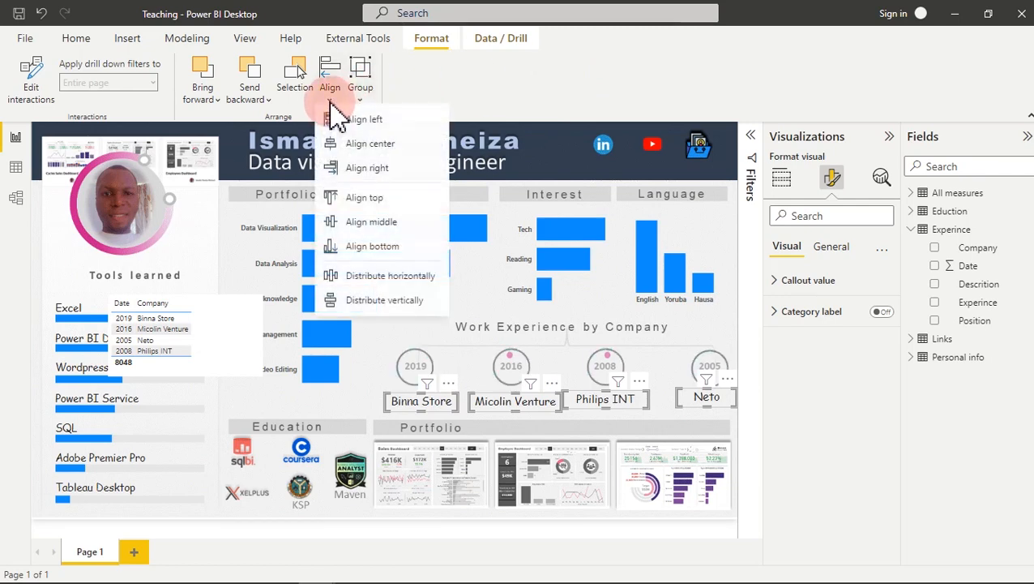
left_click(375, 201)
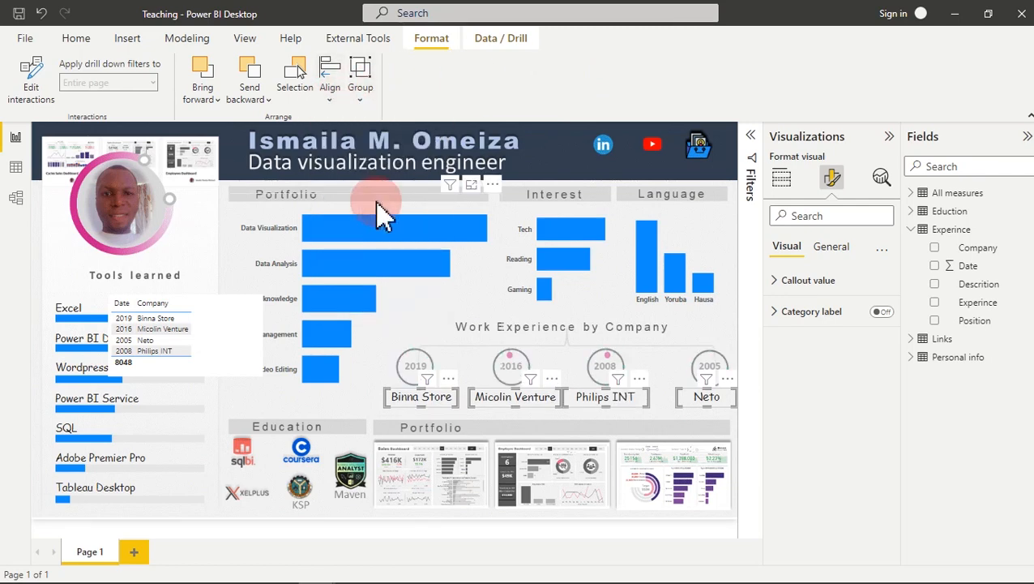
left_click(570, 154)
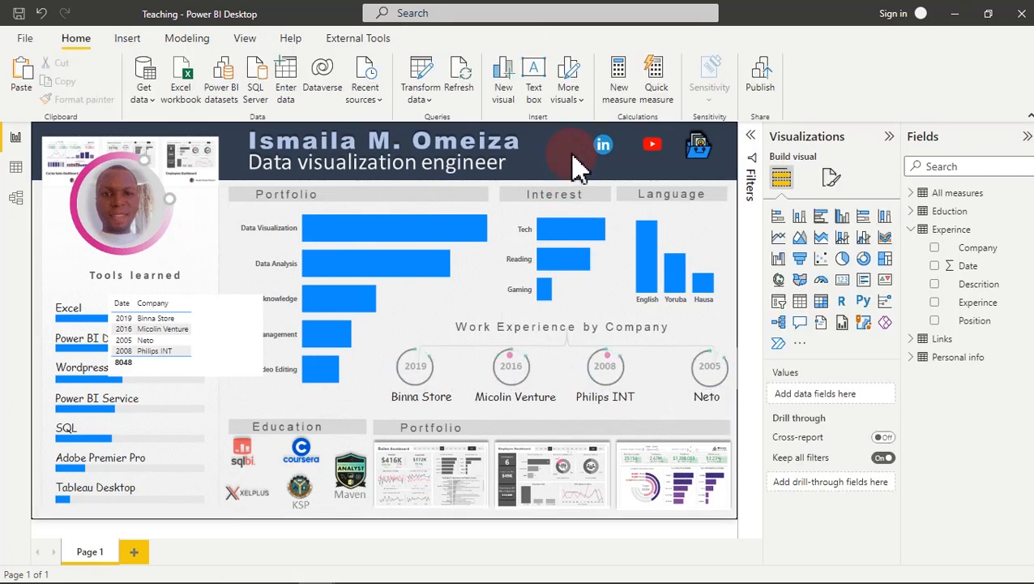
- Shift the Philips INT card slightly right to centre it beneath the 2008 circle
left_click(606, 403)
left_click_drag(607, 404, 609, 404)
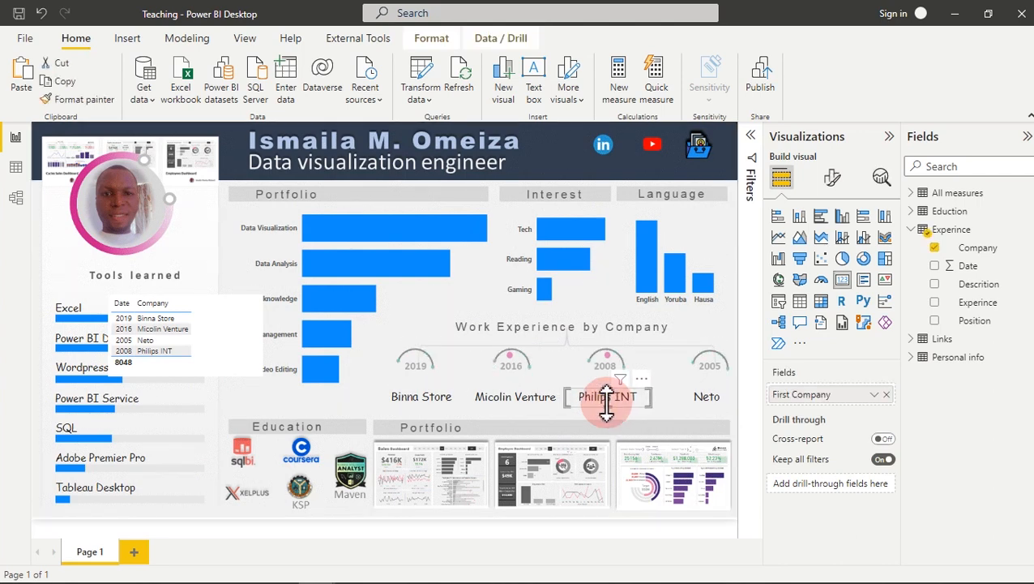
left_click(547, 170)
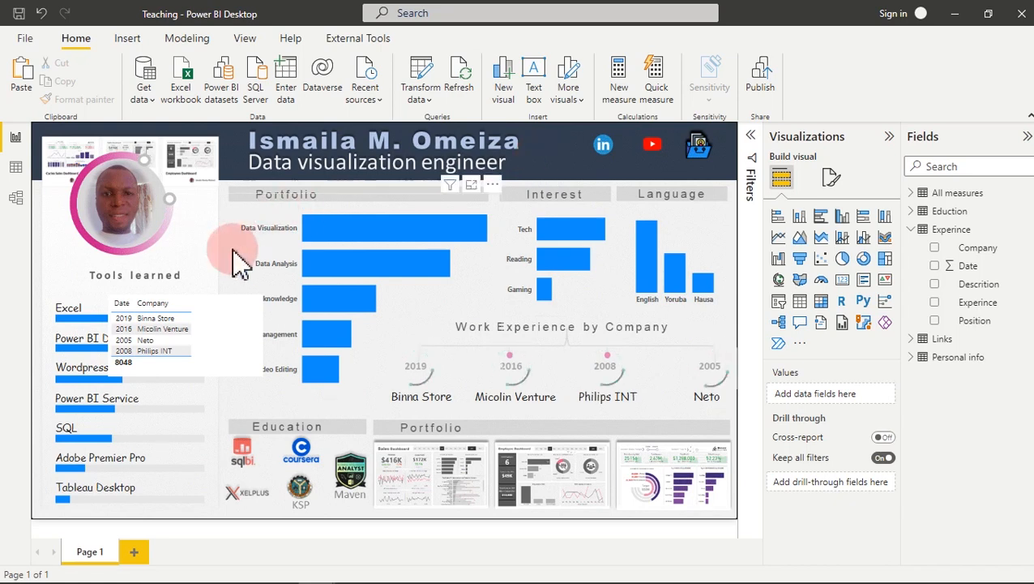
- Remove the Date and Company reference table that overlaps the Tools learned section
mouse_move(253, 335)
left_click(254, 312)
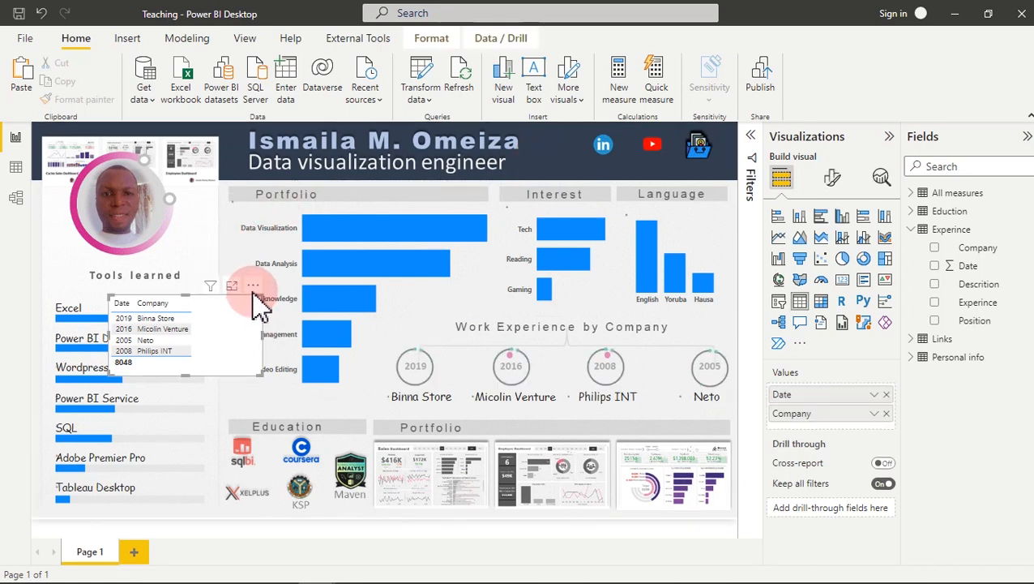
left_click(254, 285)
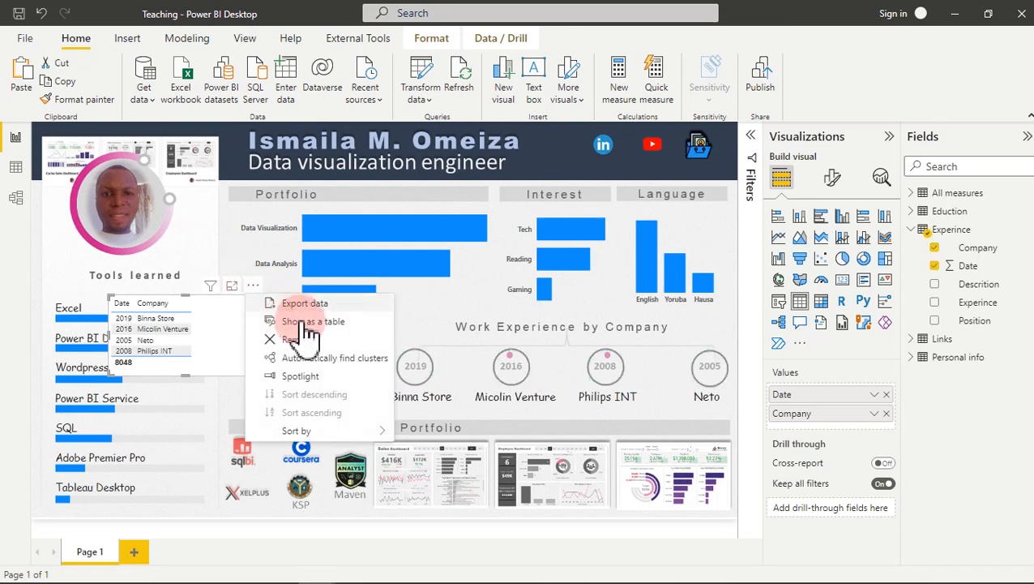
left_click(300, 341)
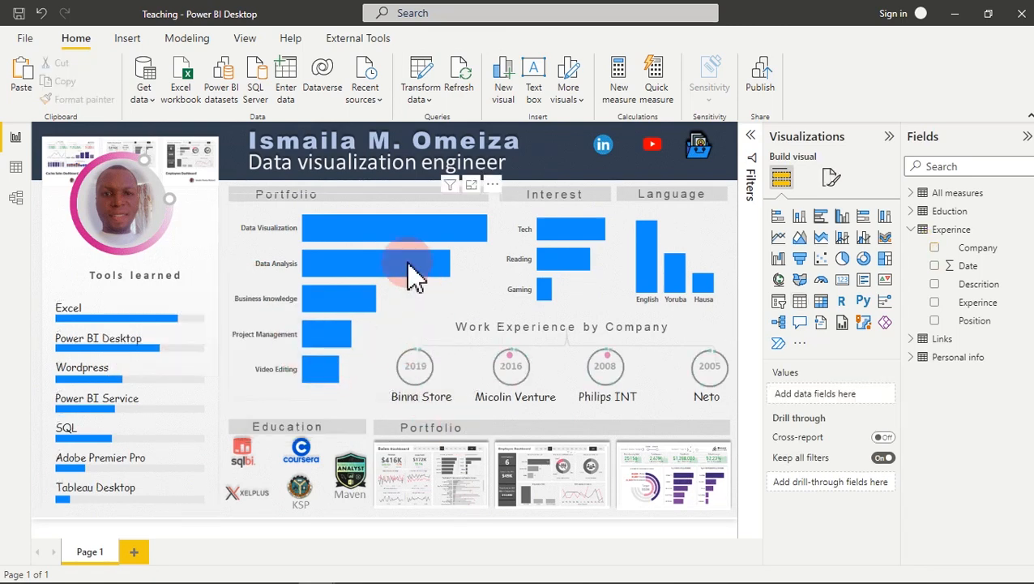
- Set the default bar colour of the skills chart beneath the Portfolio heading to the custom colour #504A53
mouse_move(413, 274)
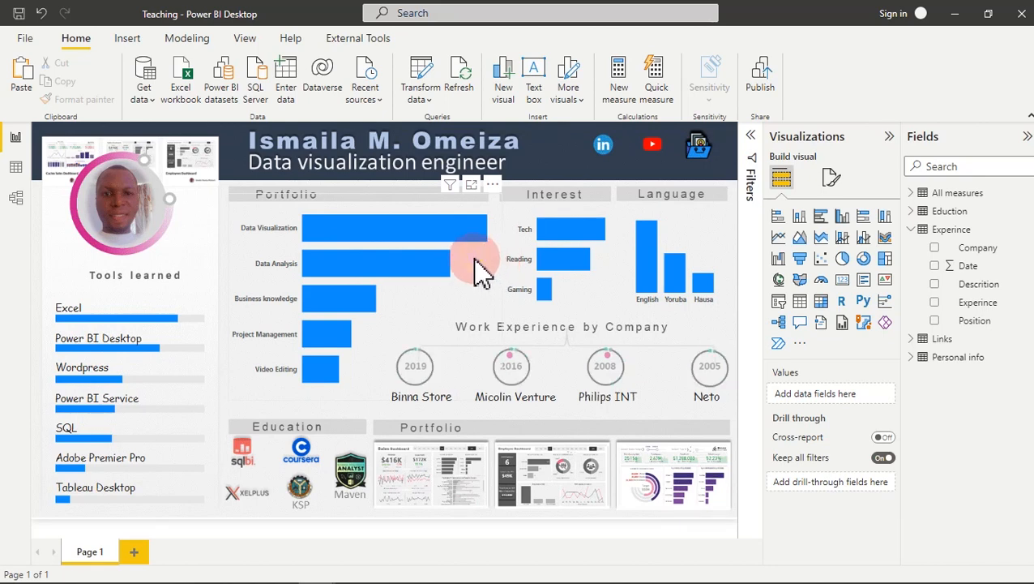
left_click(479, 271)
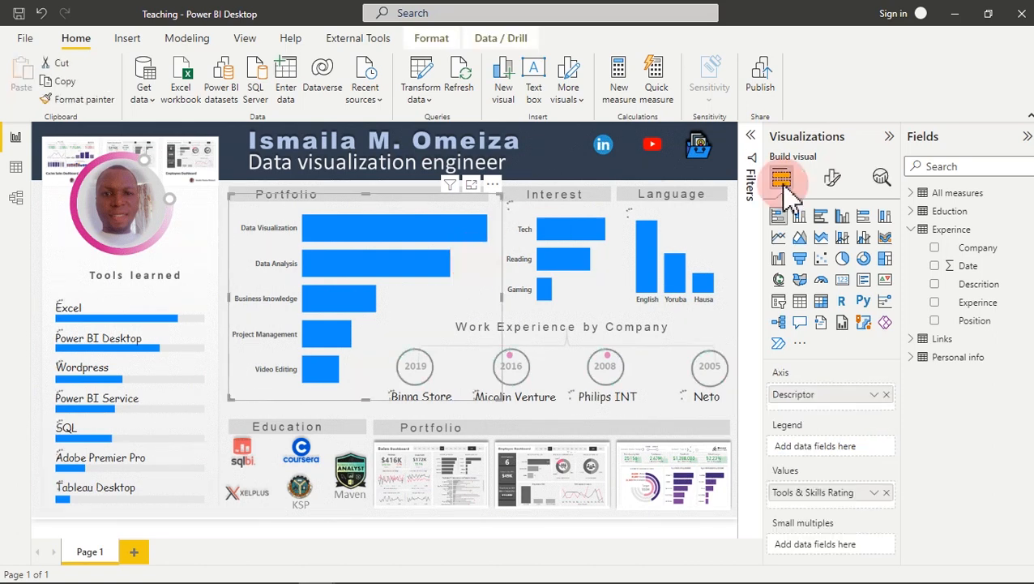
left_click(838, 182)
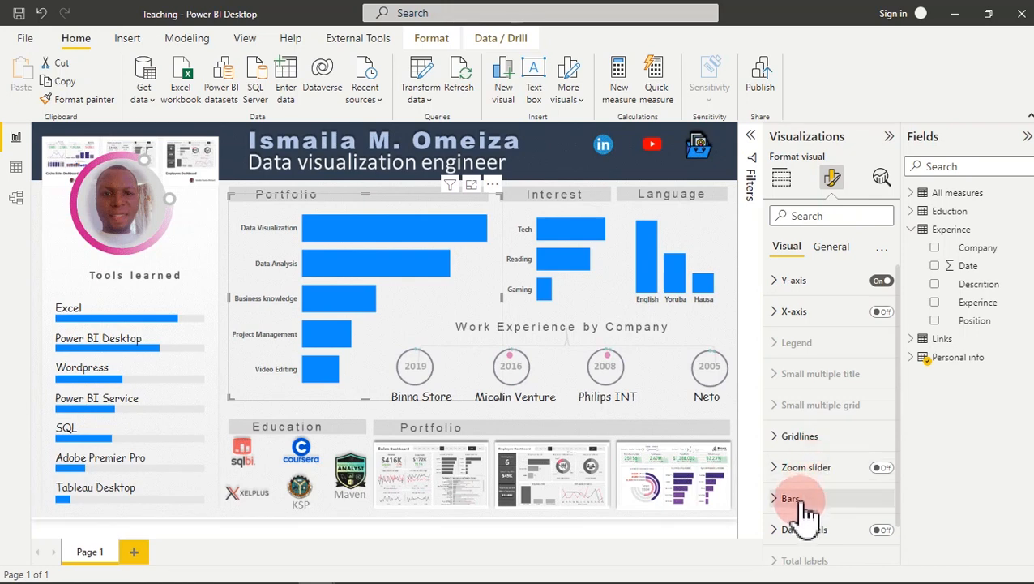
left_click(801, 503)
left_click_drag(899, 381, 896, 474)
left_click(808, 434)
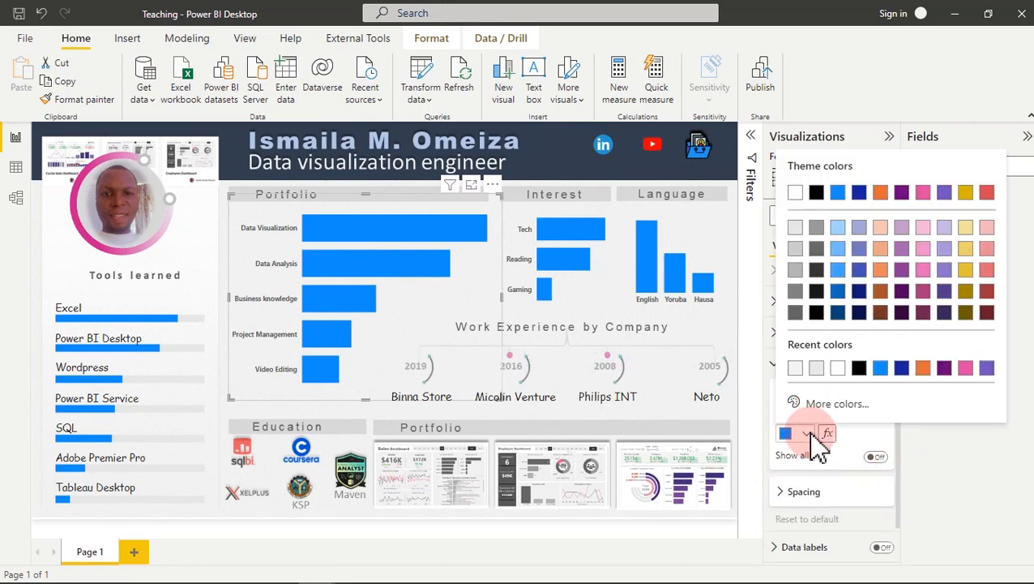
left_click(835, 404)
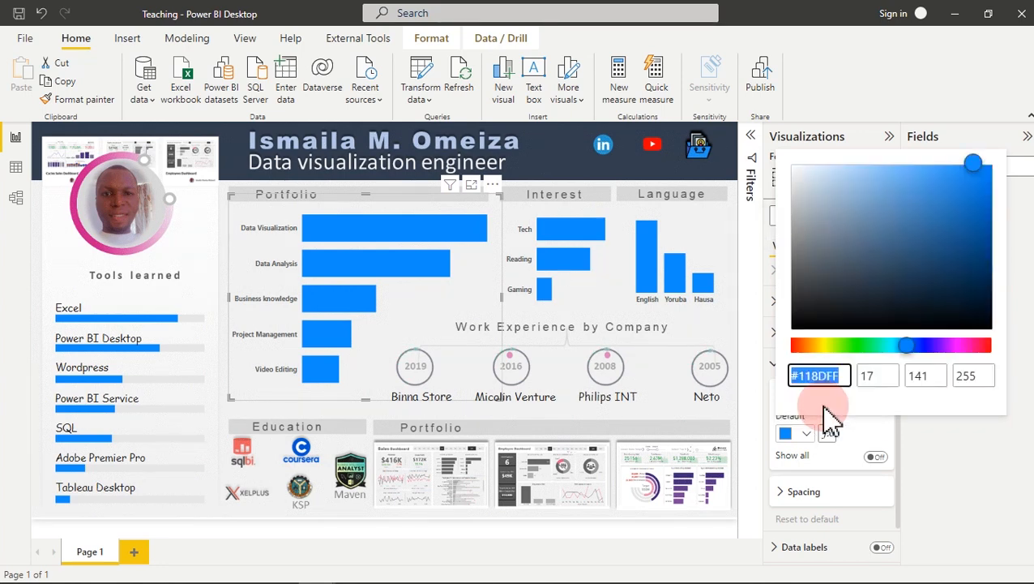
type("#504A53")
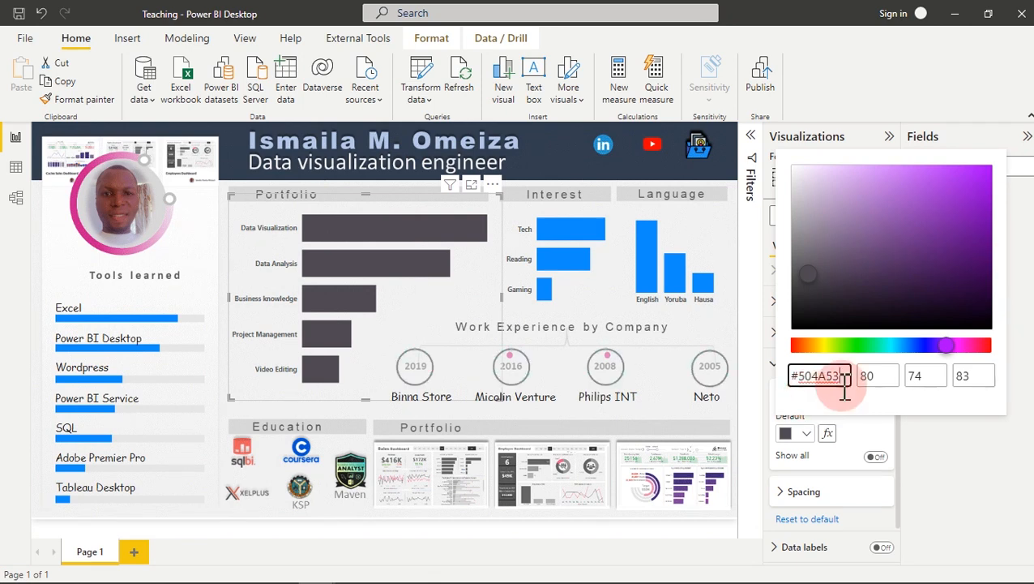
left_click(875, 380)
left_click(931, 379)
left_click(967, 381)
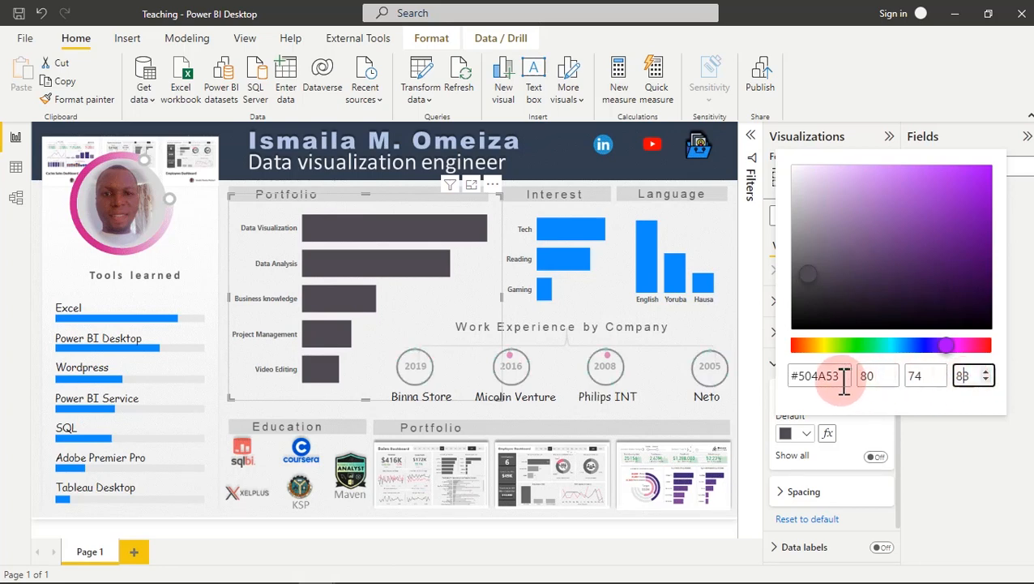
- Recolour the bars of the Interest chart with the recently used dark grey
left_click(568, 207)
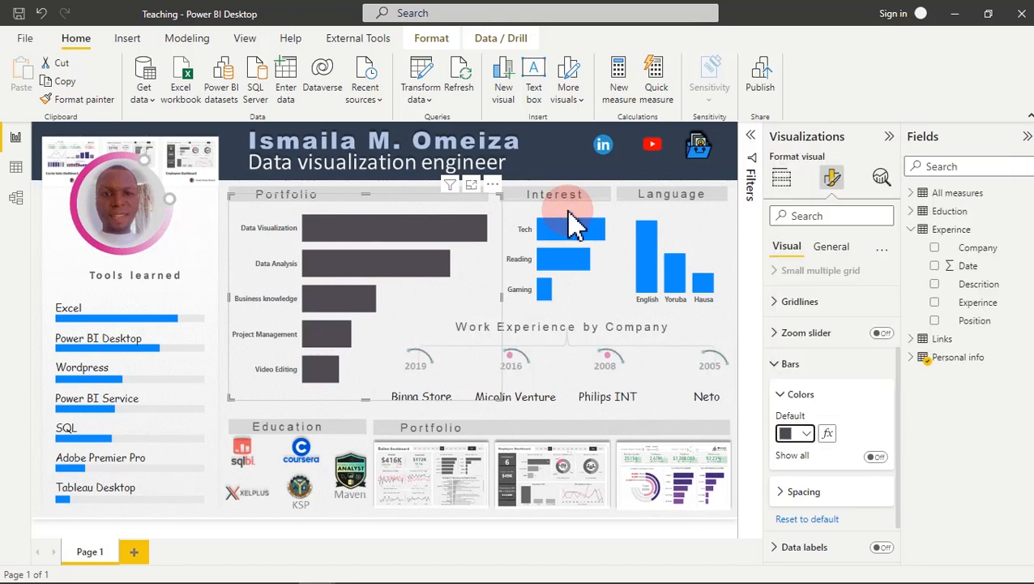
left_click(574, 220)
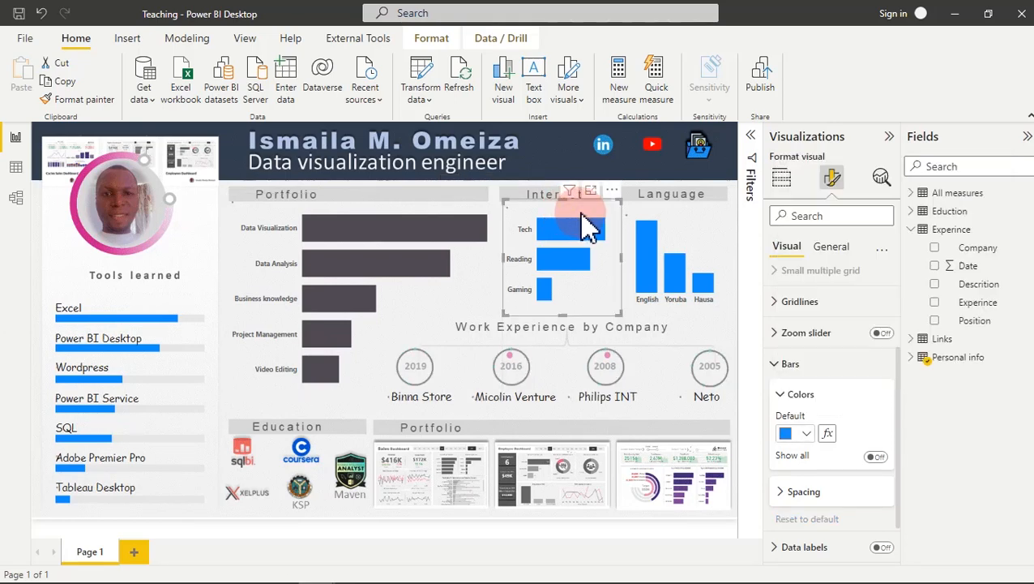
left_click(807, 435)
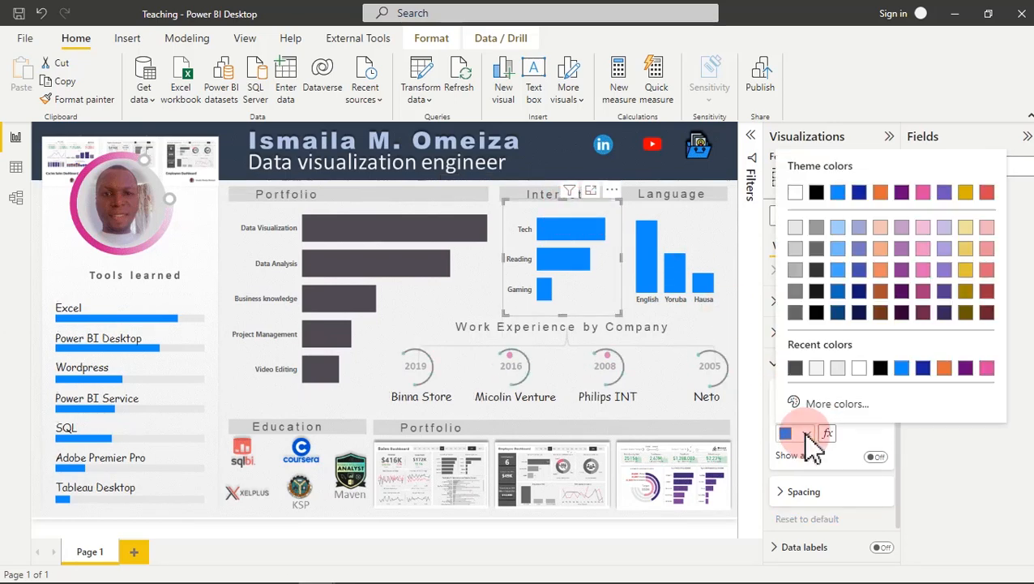
left_click(795, 367)
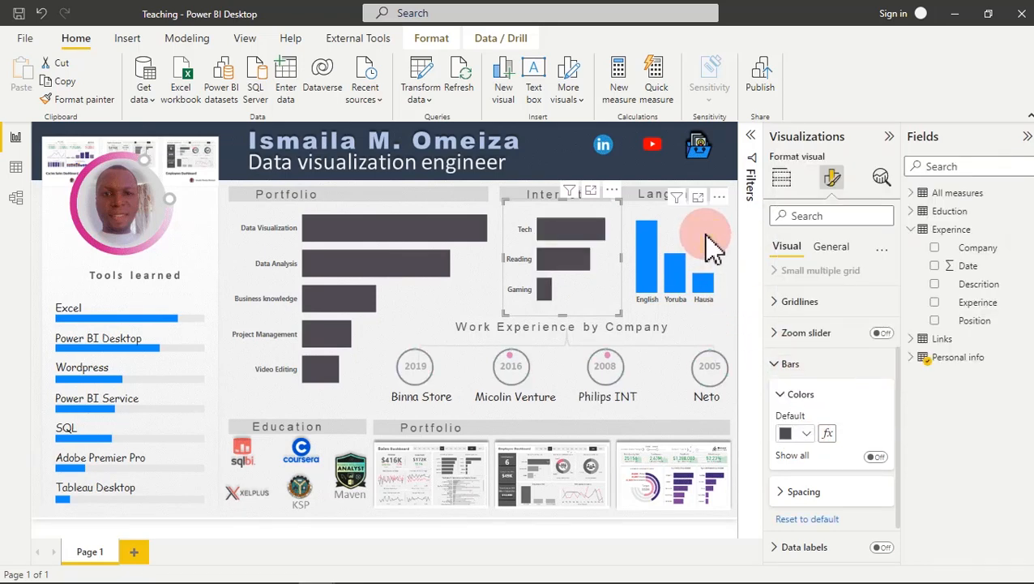
- Recolour the columns of the Language chart with the recently used dark grey
left_click(712, 243)
left_click(801, 437)
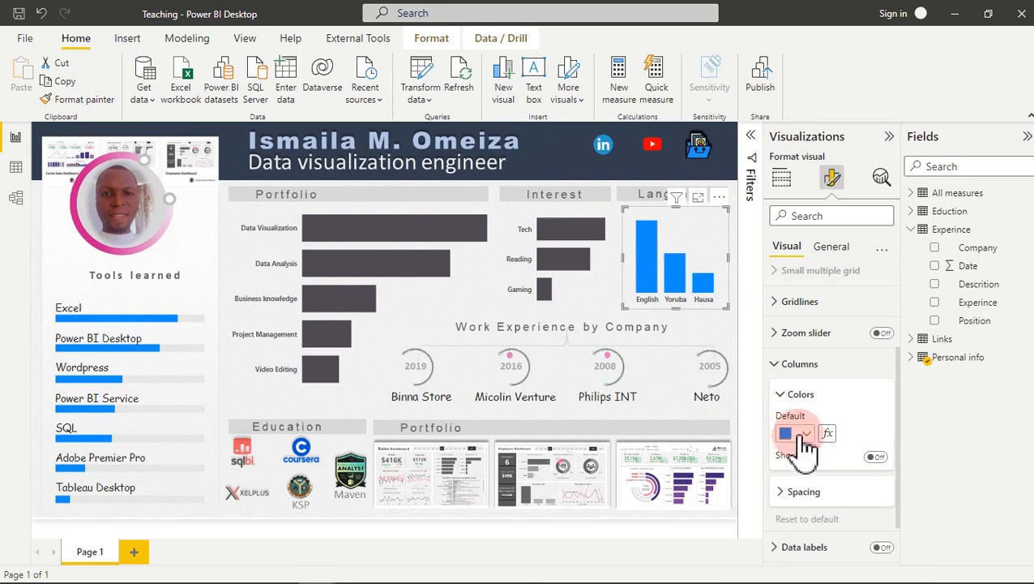
left_click(795, 369)
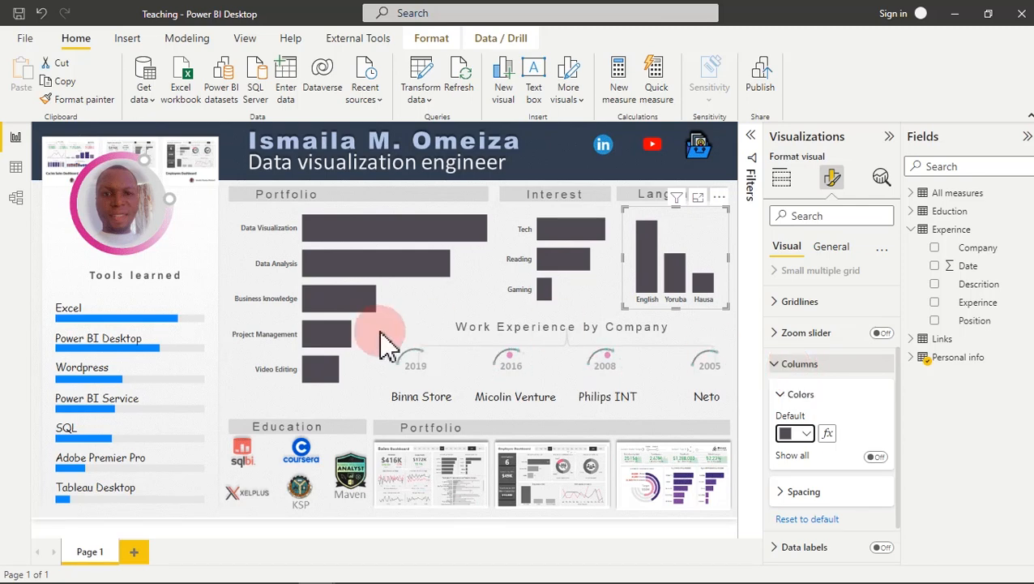
left_click(177, 321)
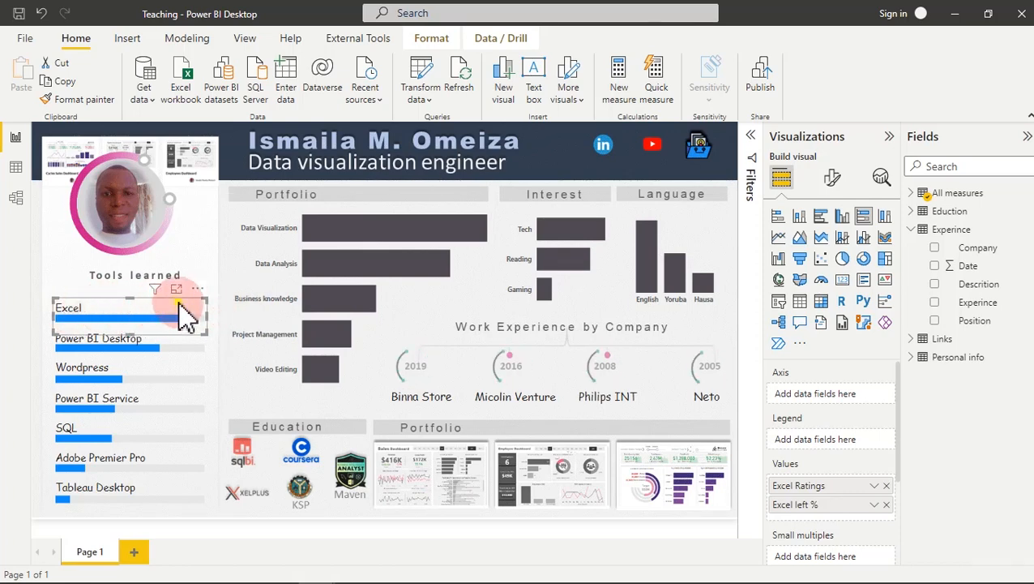
left_click(217, 259)
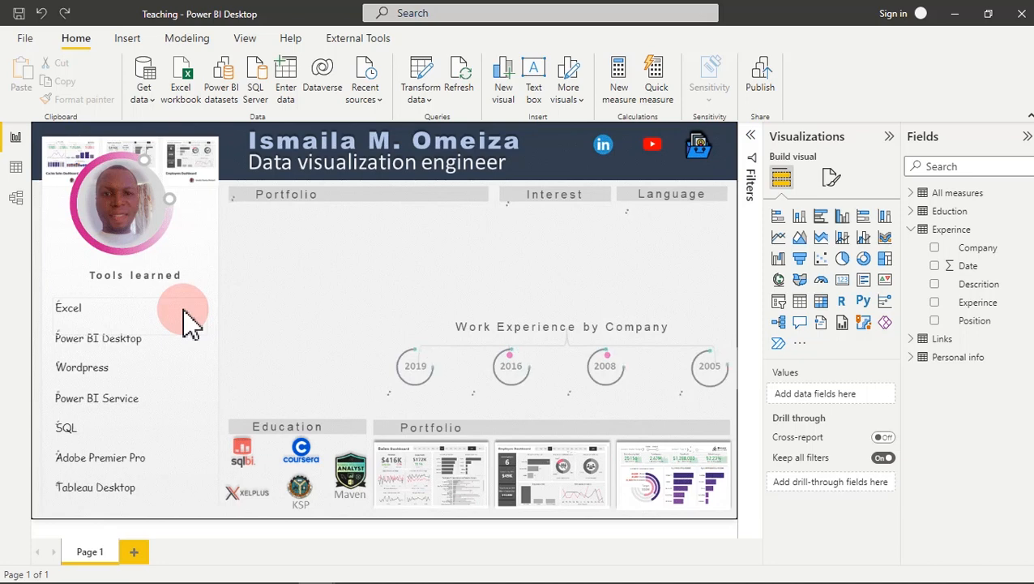
- Recolour the Excel Ratings bar in the Tools learned section with the recently used dark grey
left_click(186, 321)
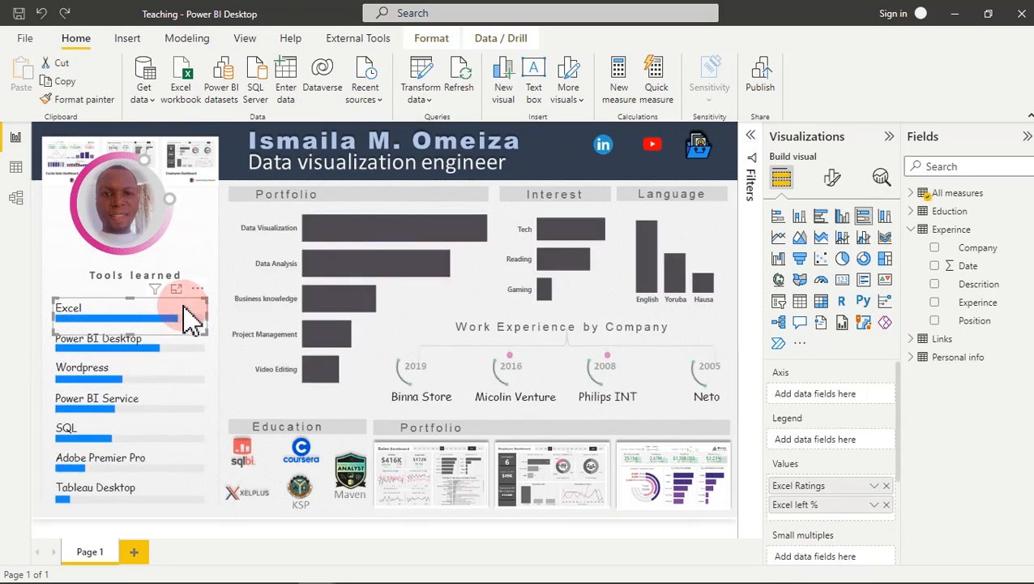
left_click(832, 180)
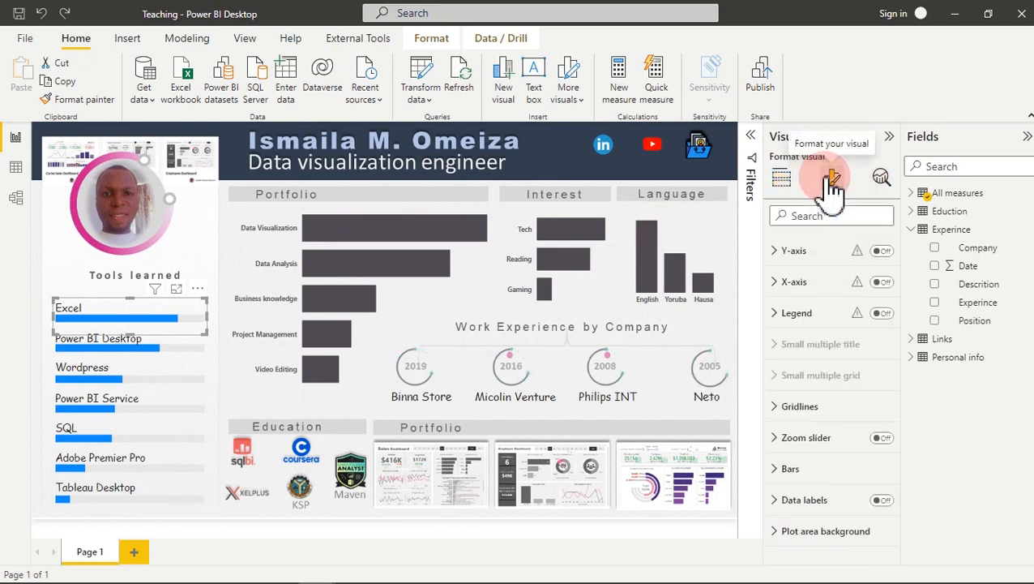
left_click(792, 499)
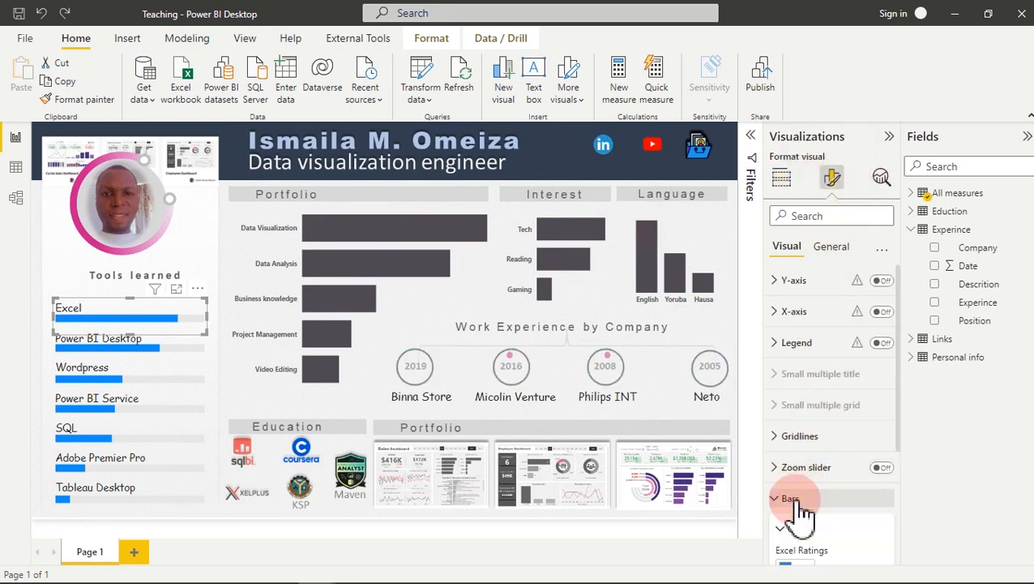
scroll(889, 406, "down", 2)
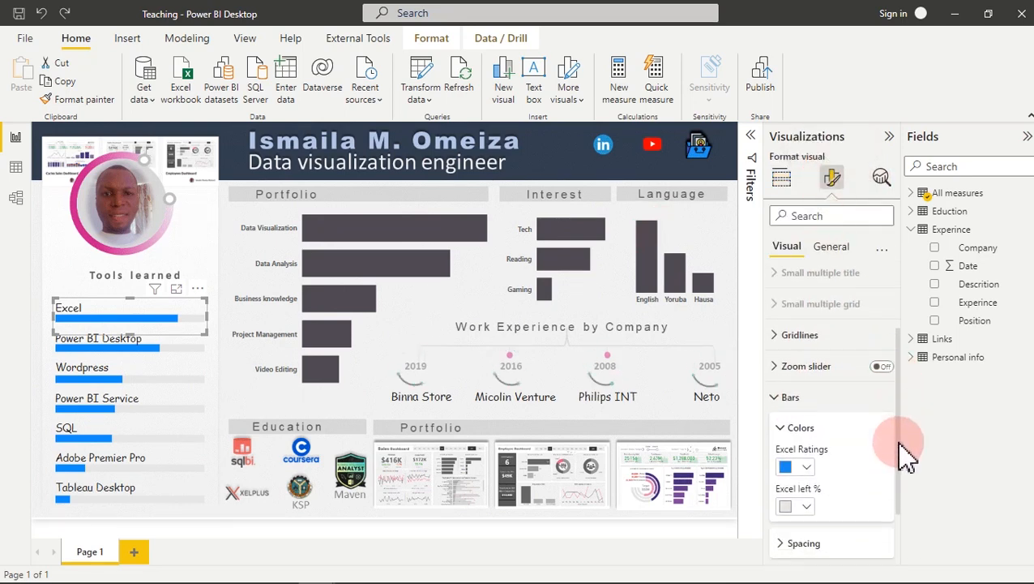
left_click(802, 469)
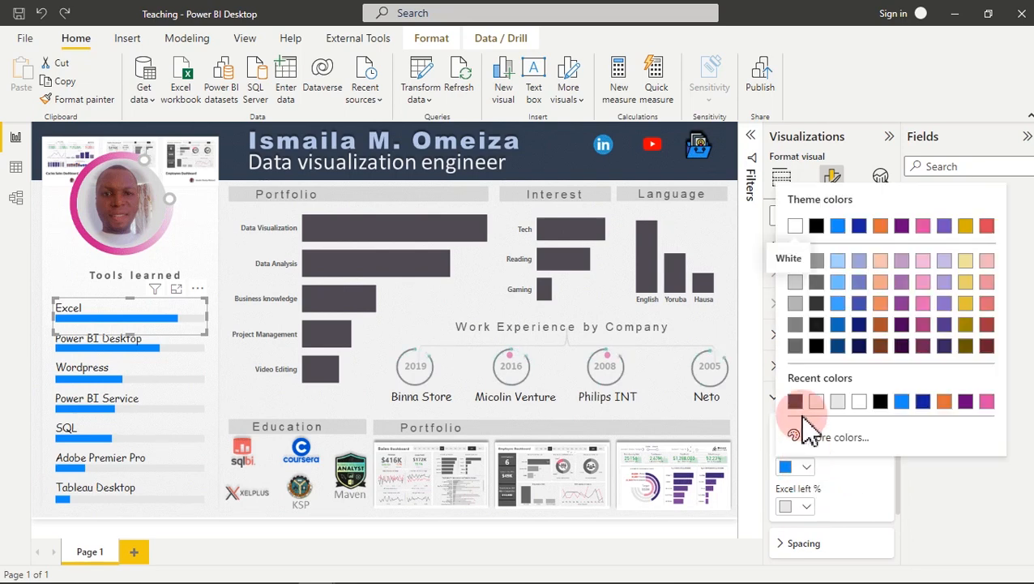
left_click(795, 401)
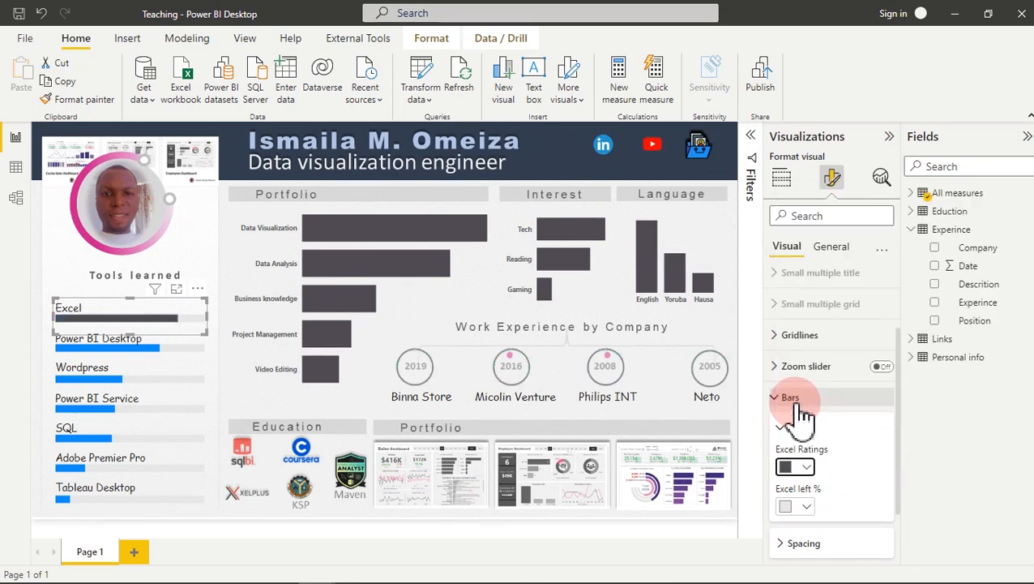
- Recolour the PBID Ratings bar under Power BI Desktop with the recently used dark grey
left_click(185, 355)
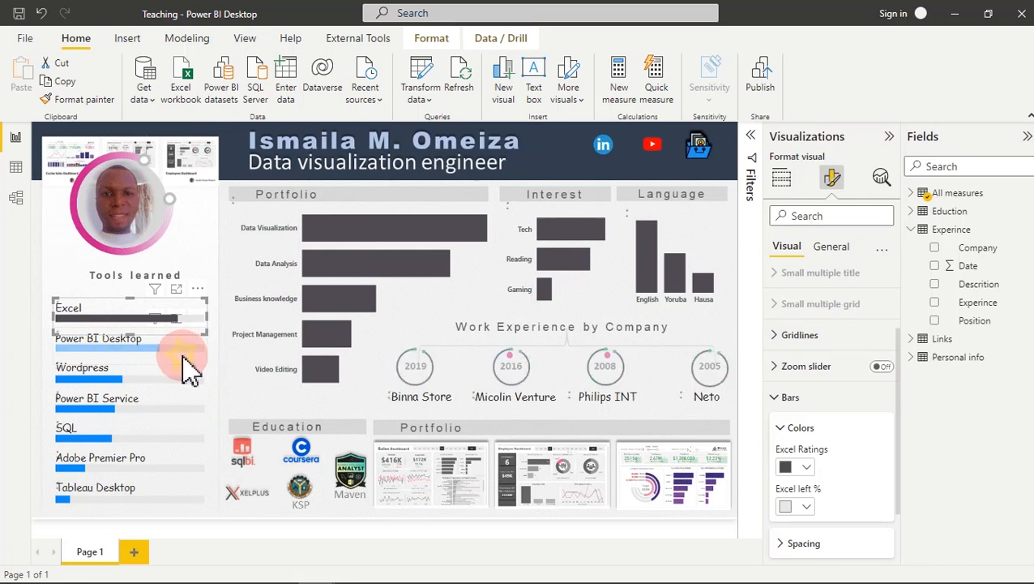
left_click(185, 356)
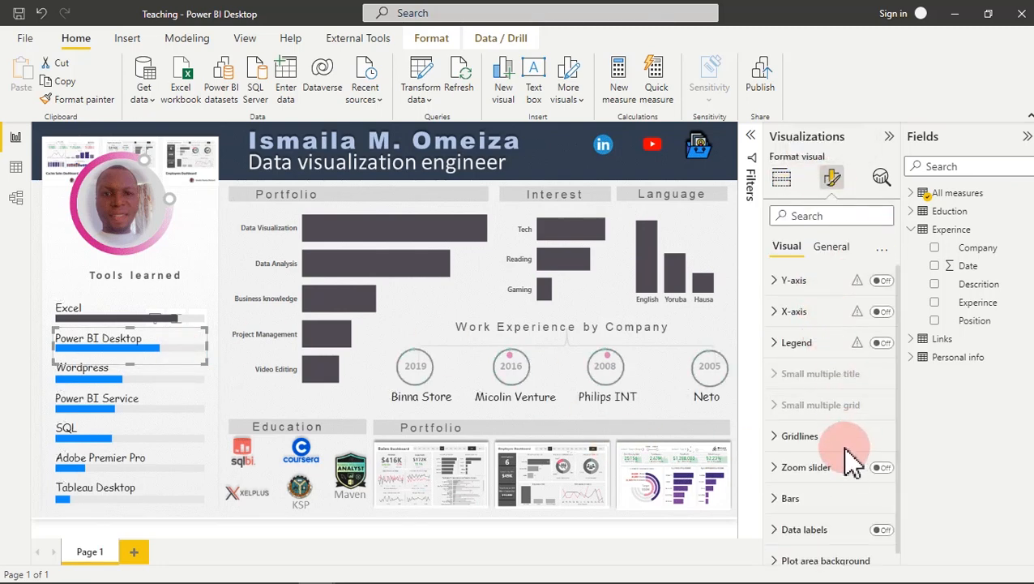
left_click(807, 498)
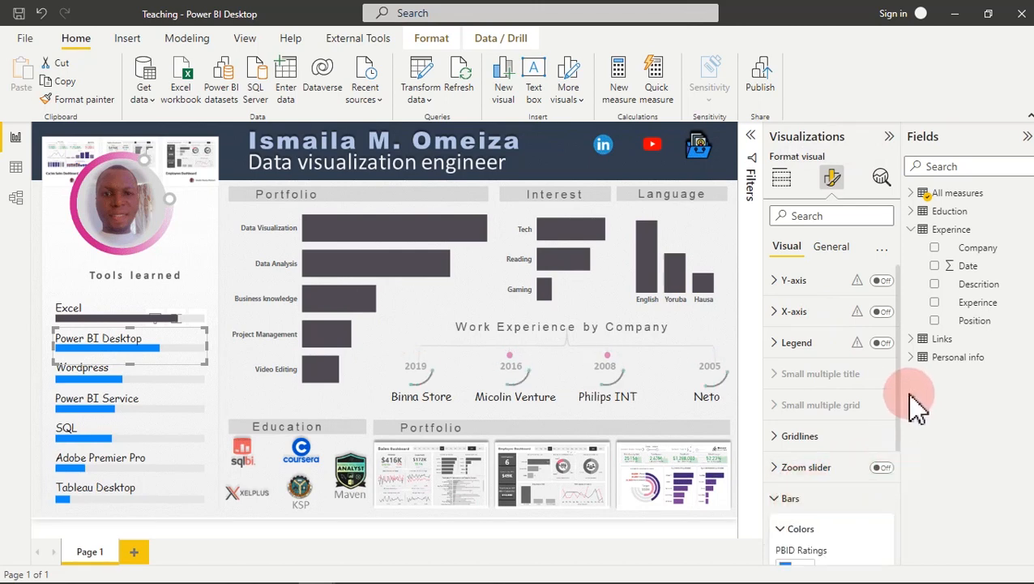
left_click_drag(900, 397, 904, 470)
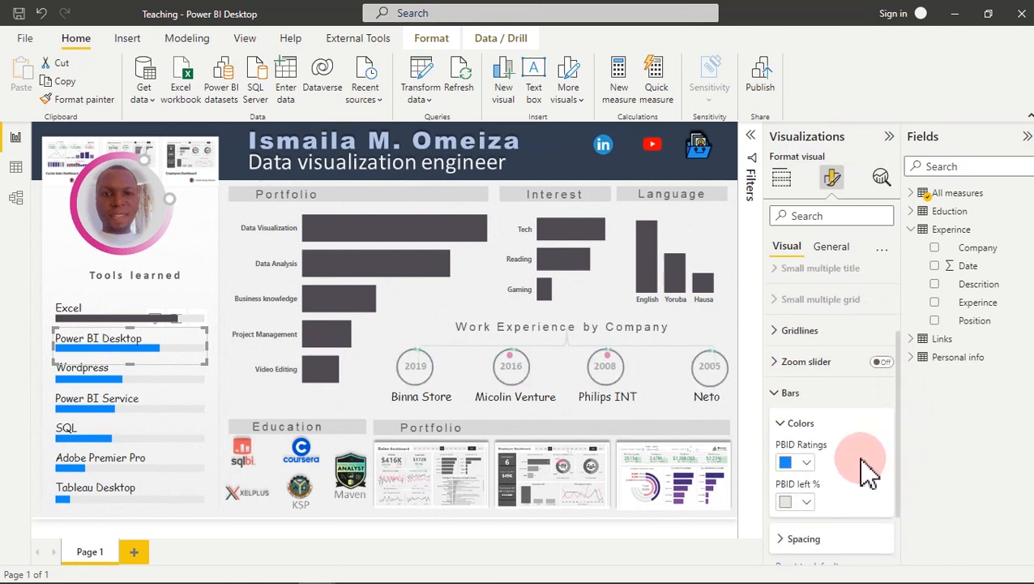
left_click(799, 462)
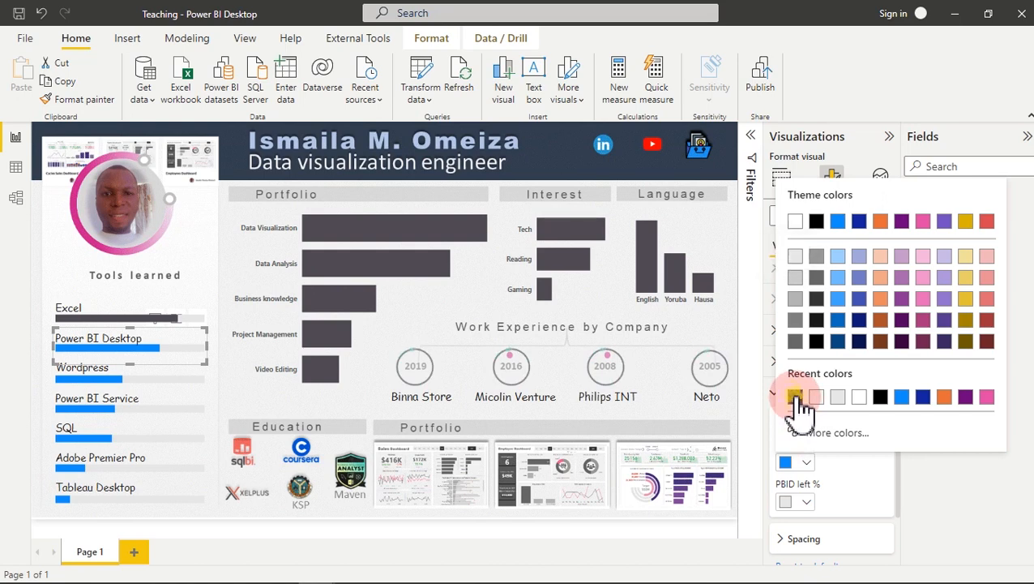
left_click(795, 396)
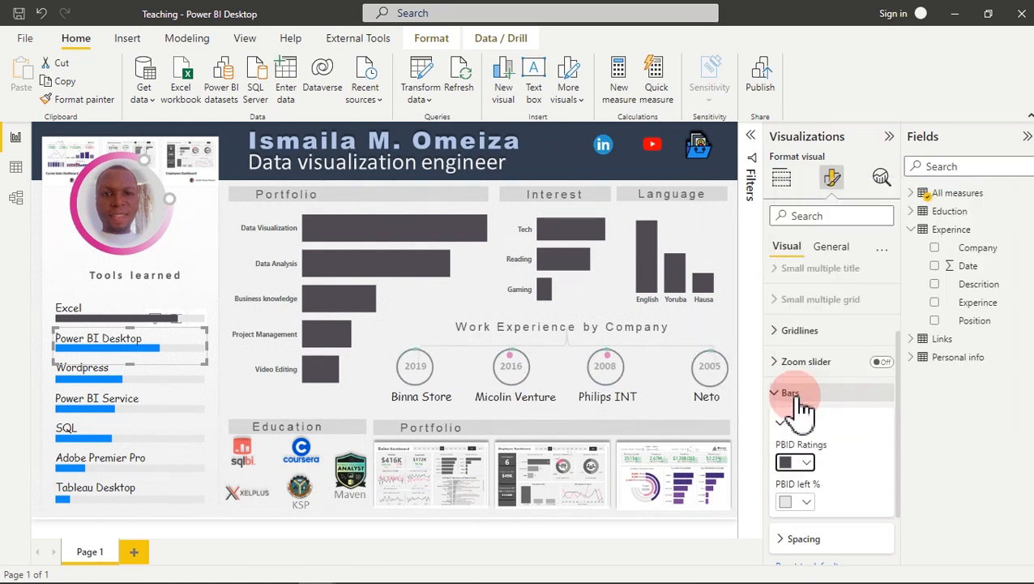
- Recolour the Wordpress Ratings bar in the Tools learned section with the recently used dark grey
left_click(166, 399)
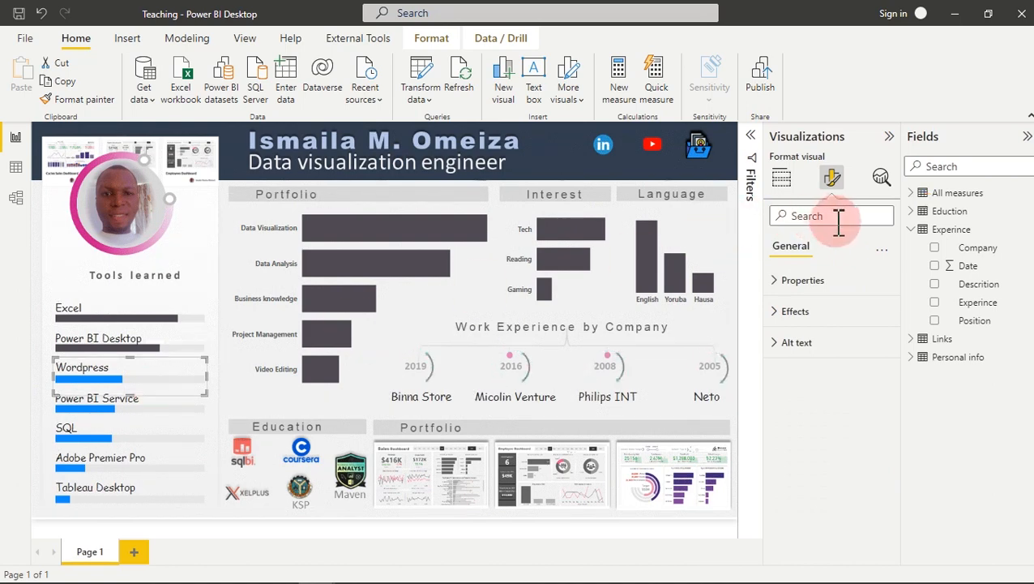
left_click(182, 399)
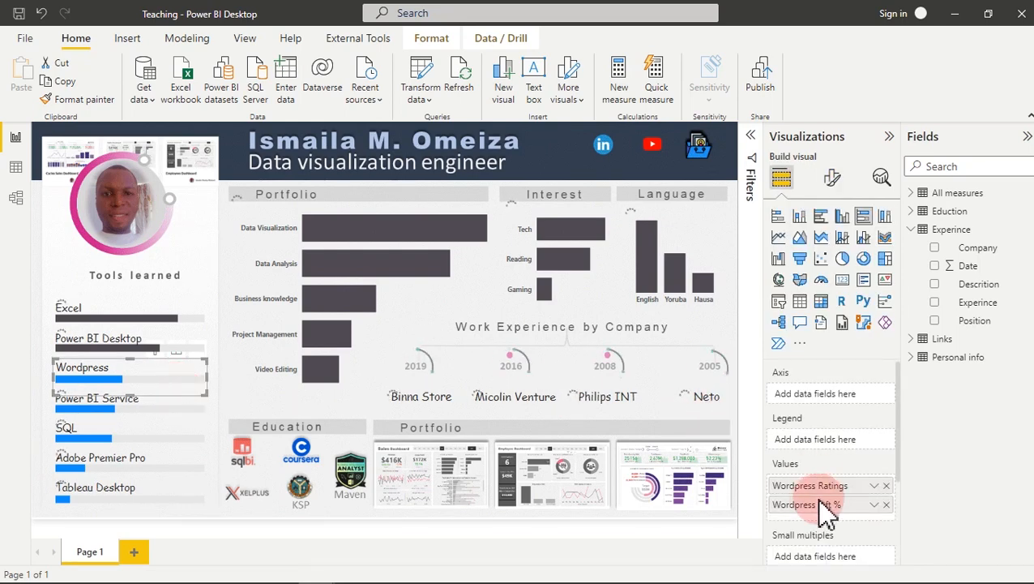
left_click(821, 301)
left_click(832, 178)
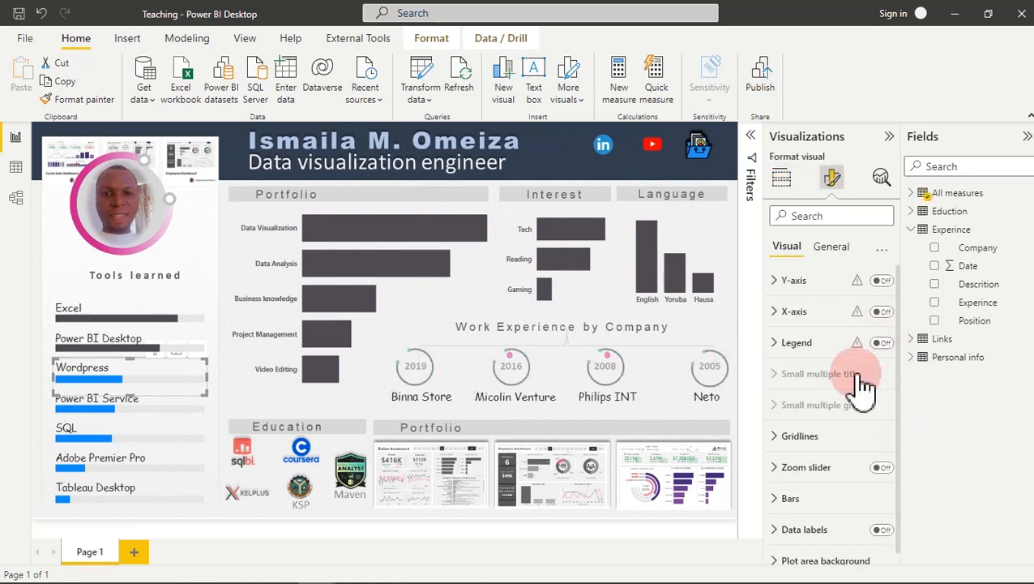
left_click(793, 478)
left_click(790, 498)
left_click_drag(893, 415, 896, 473)
left_click(801, 420)
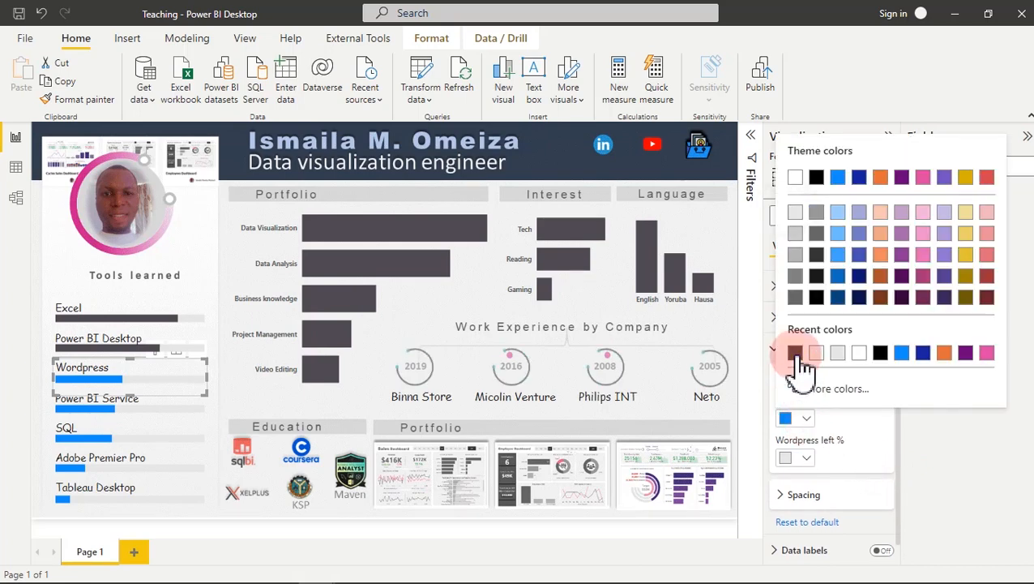
left_click(795, 354)
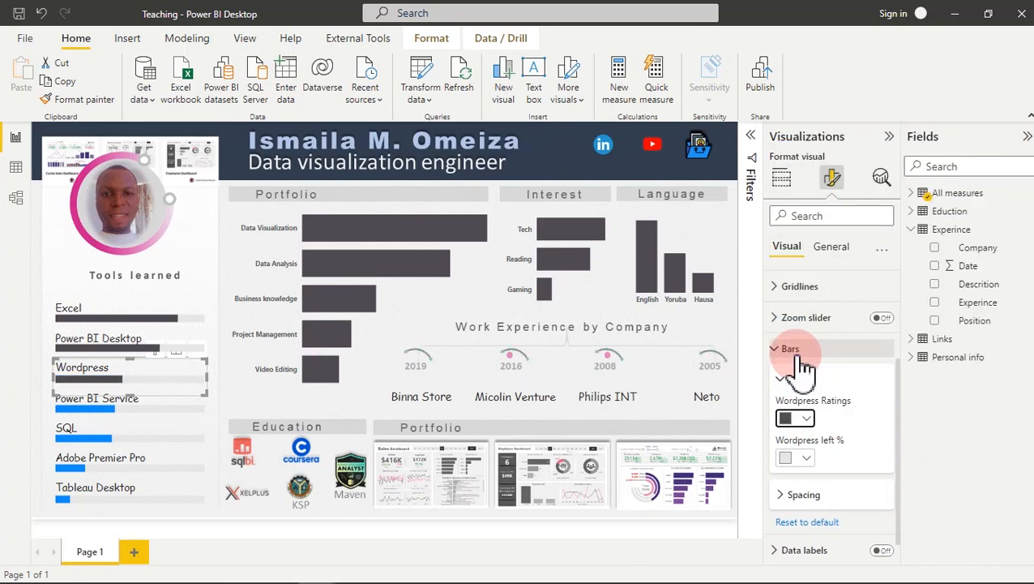
left_click(551, 143)
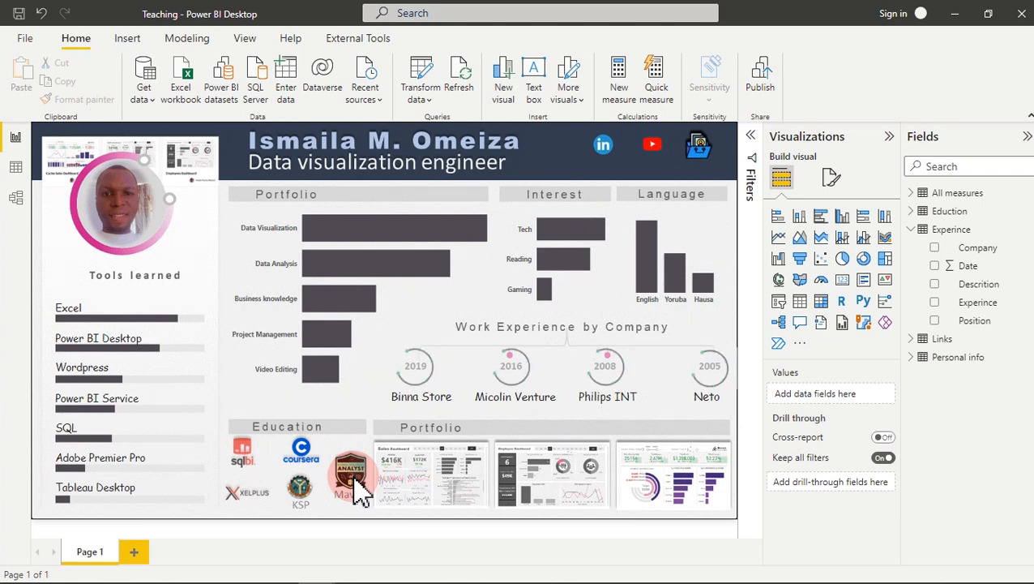
left_click(603, 146)
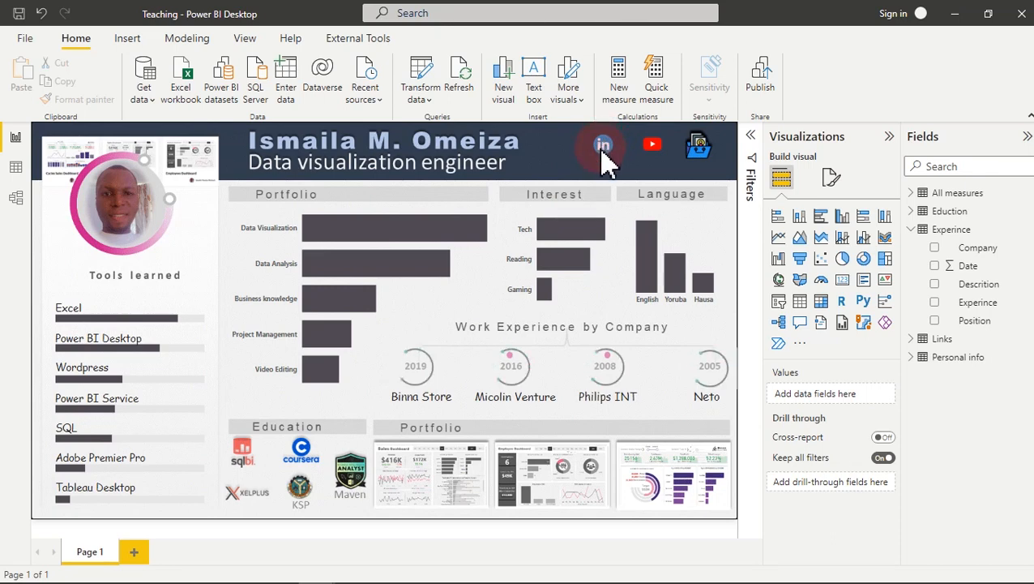
left_click(693, 143)
left_click(700, 149)
left_click(442, 425)
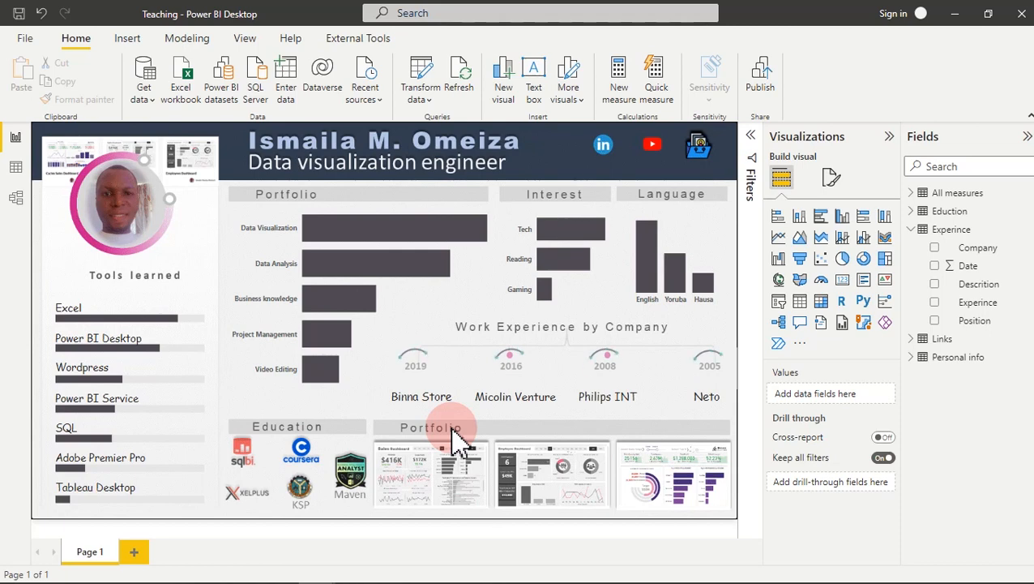
left_click(549, 503)
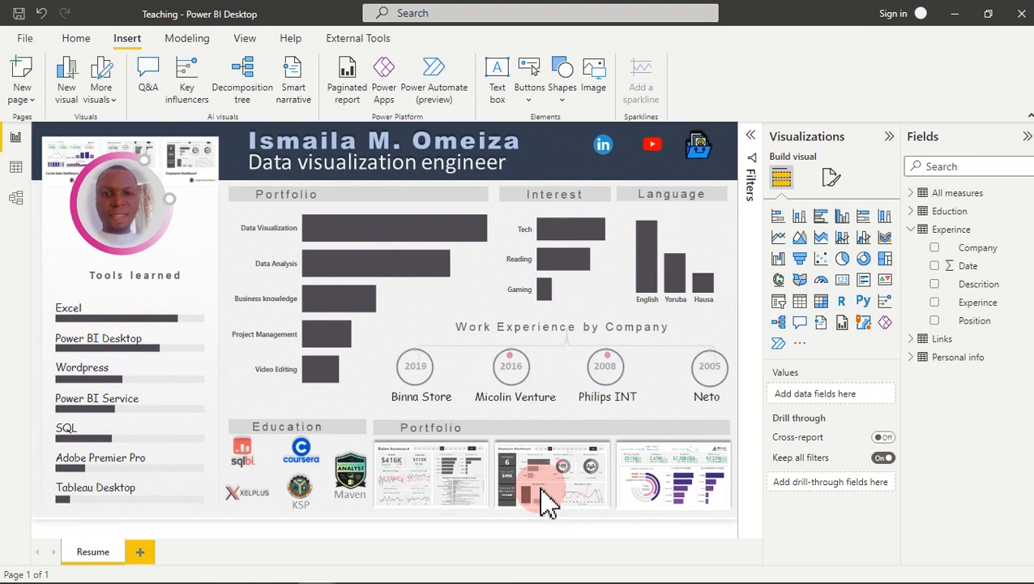
left_click(459, 480)
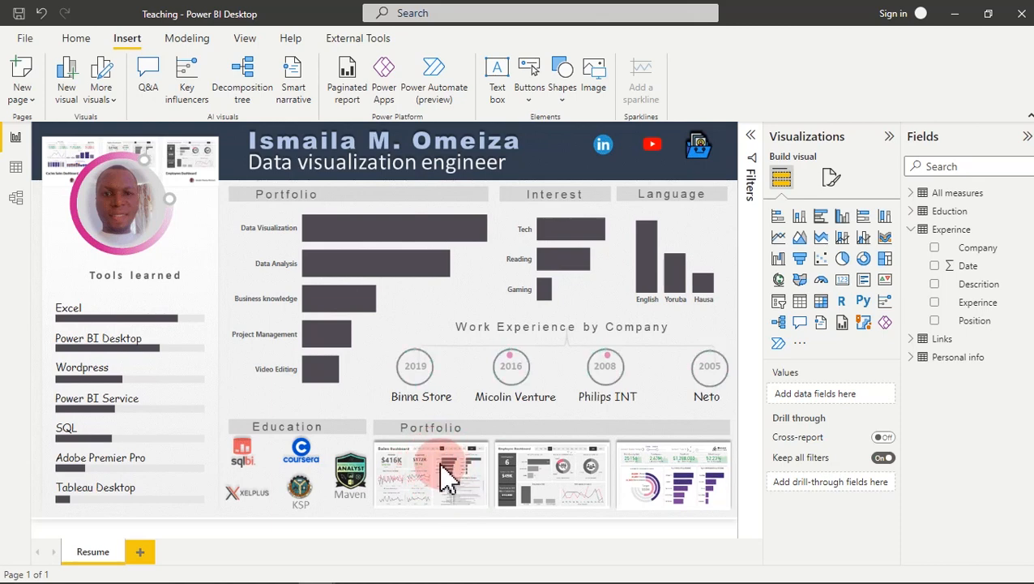
- Add a new report page and name it T Tooltips 01
left_click(141, 554)
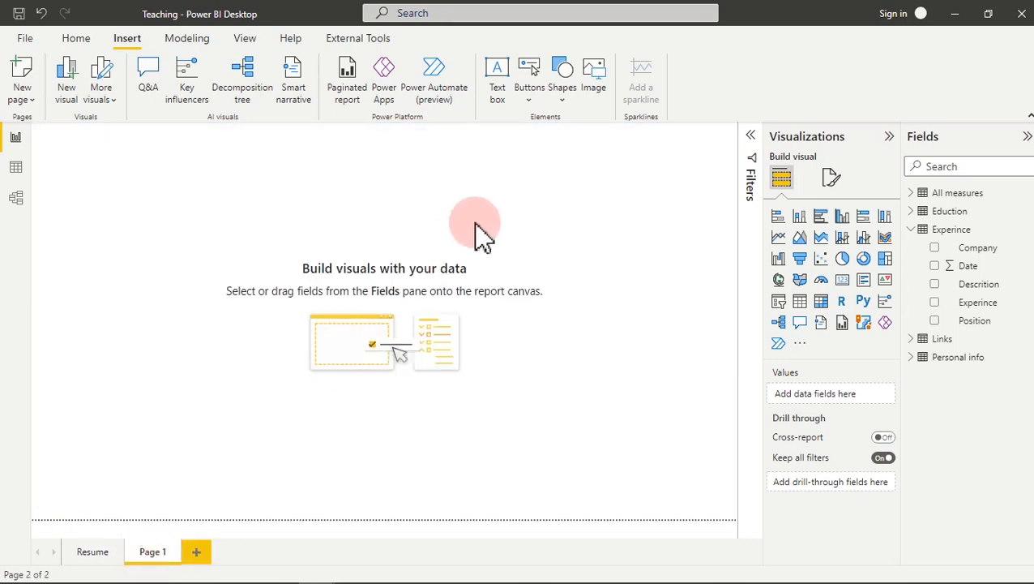
left_click(835, 177)
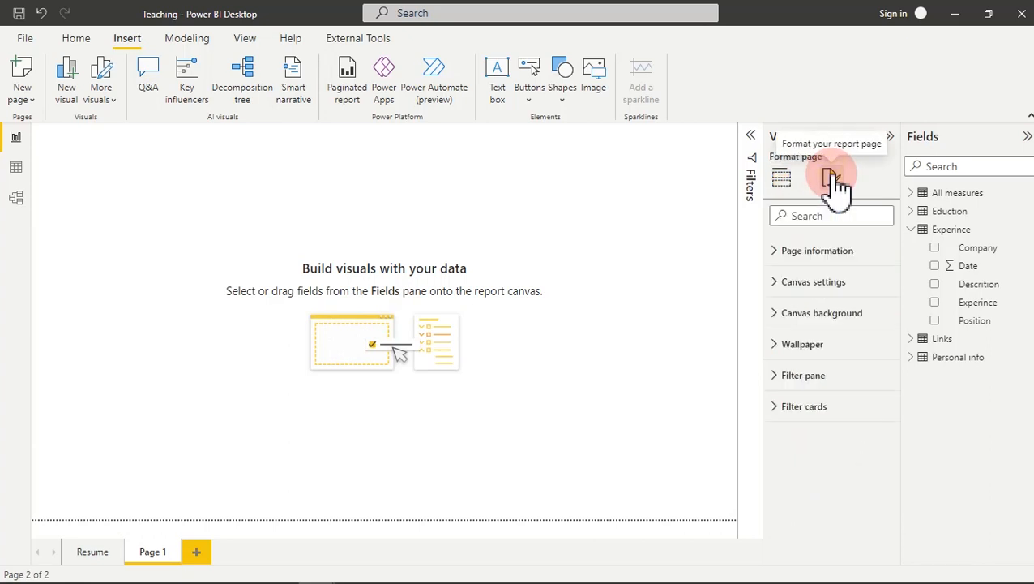
left_click(815, 259)
left_click_drag(858, 296, 774, 307)
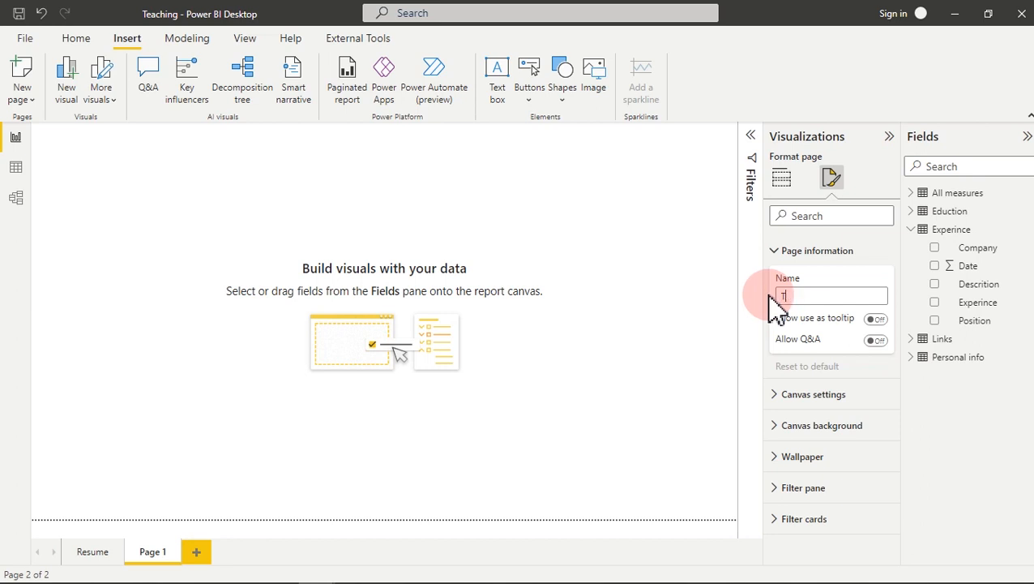
type("T Tip")
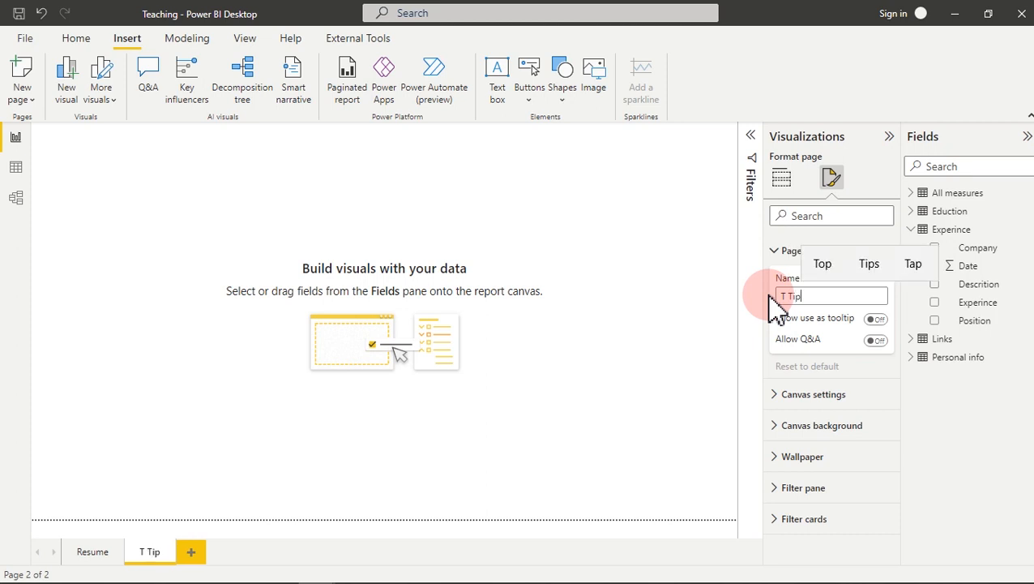
key("BackSpace")
key("BackSpace")
type("oo")
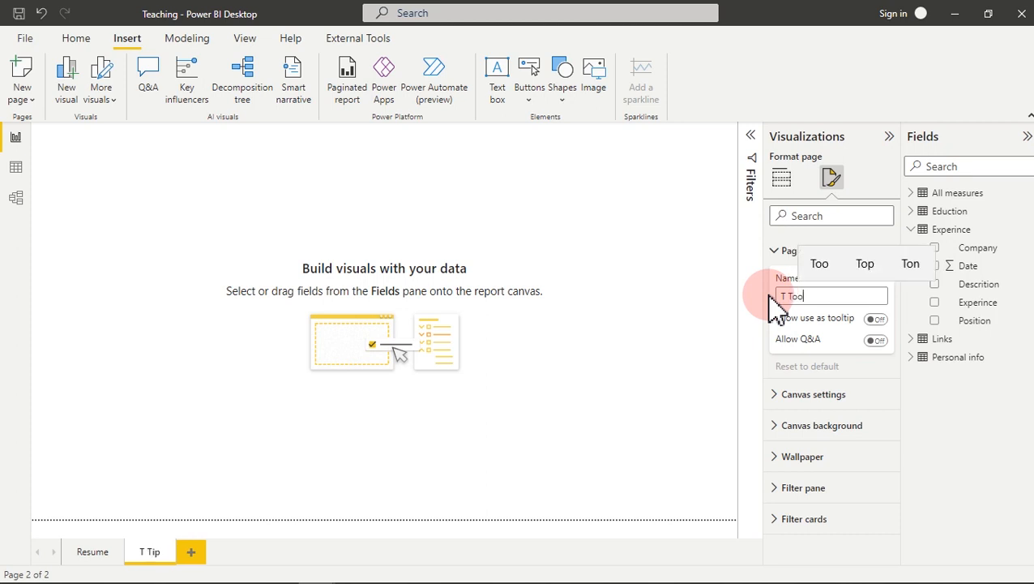
type("ltio")
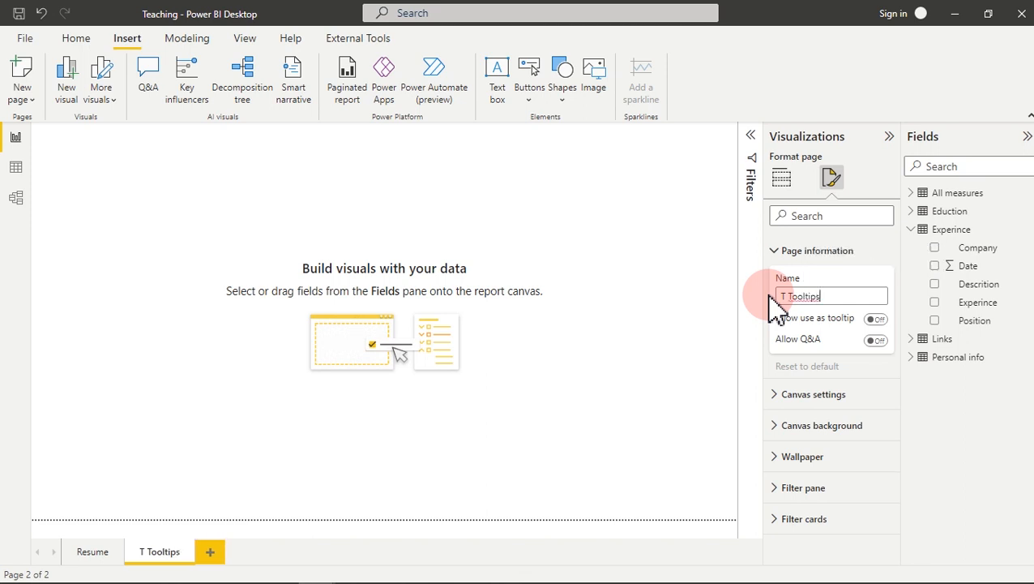
type("ps 01")
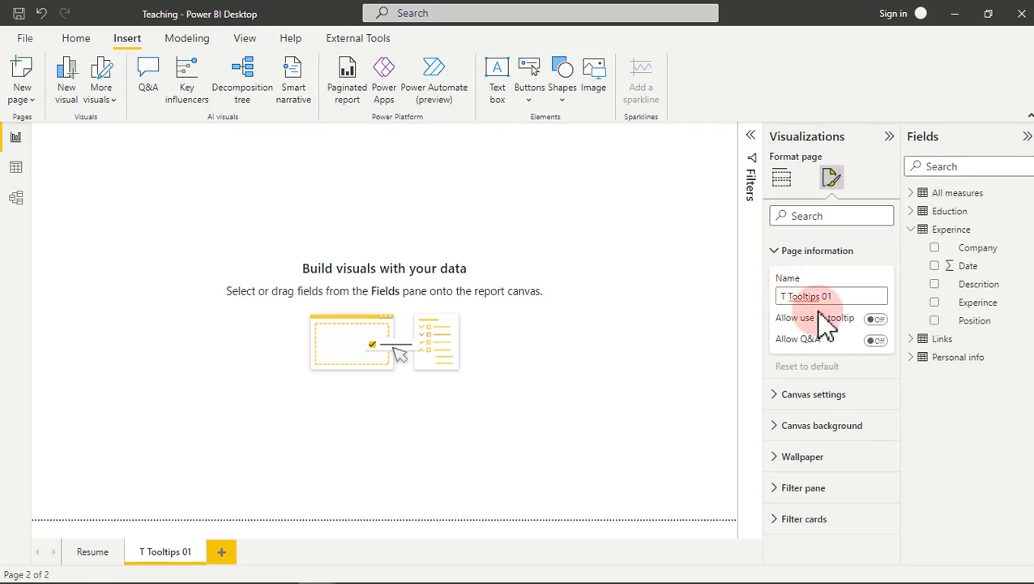
- Allow the T Tooltips 01 page to be used as a tooltip and set its canvas type to Tooltip
left_click(876, 320)
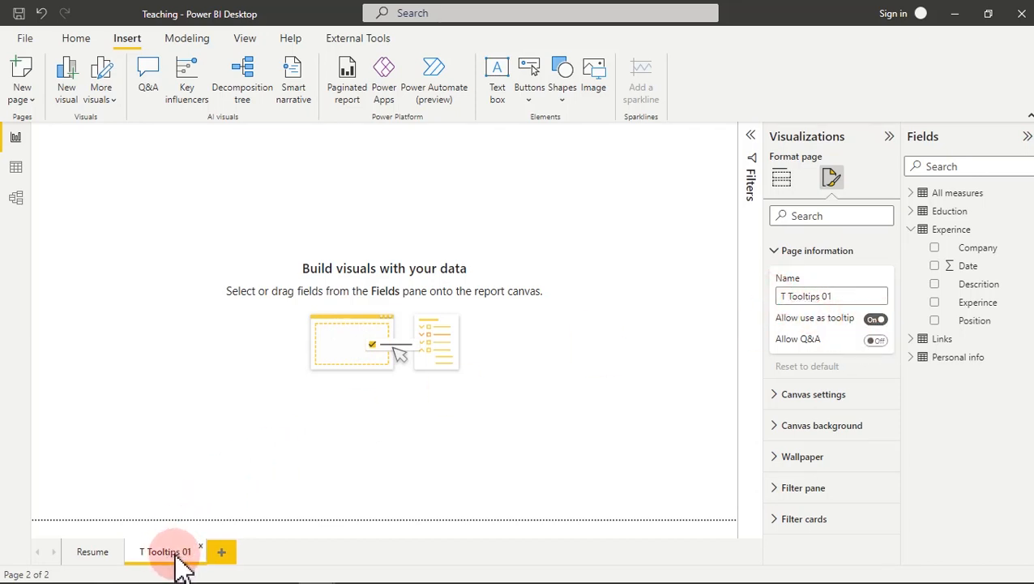
left_click(794, 257)
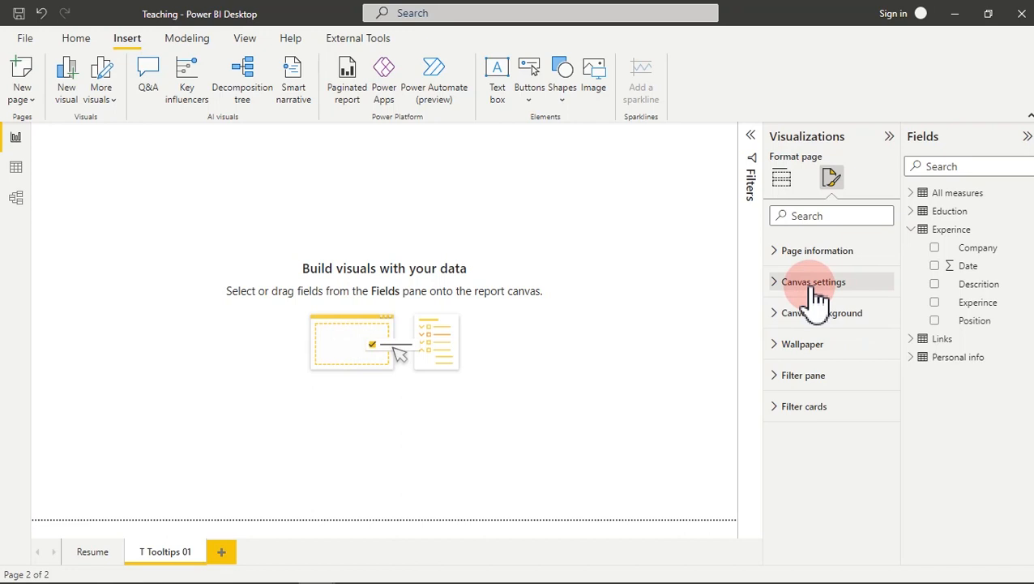
left_click(815, 283)
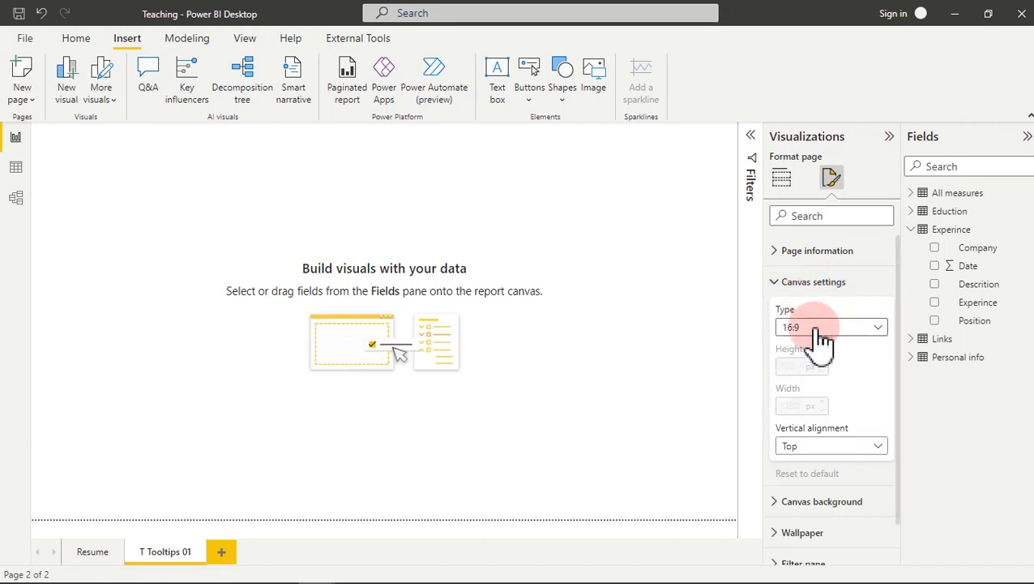
left_click(820, 331)
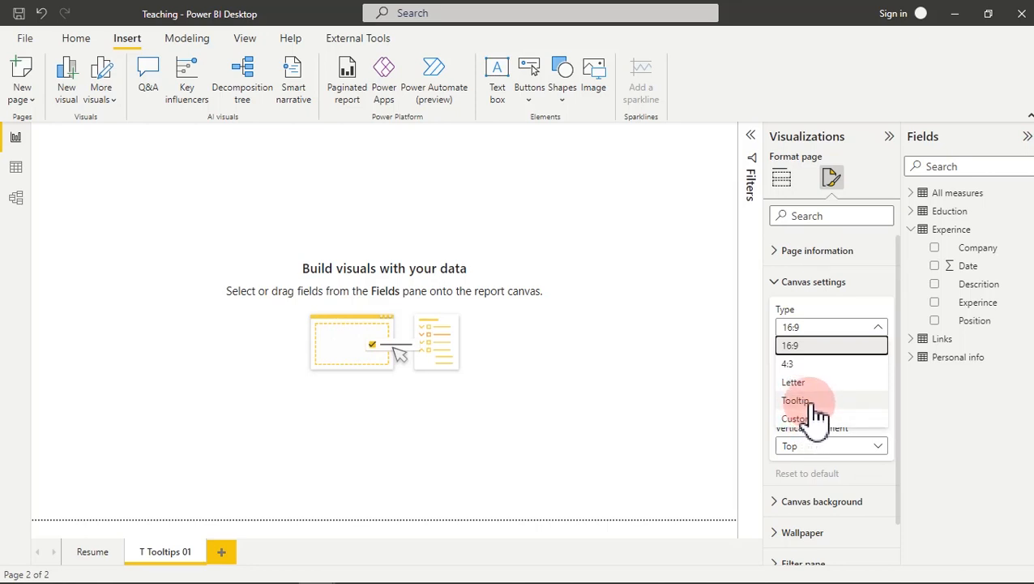
left_click(817, 405)
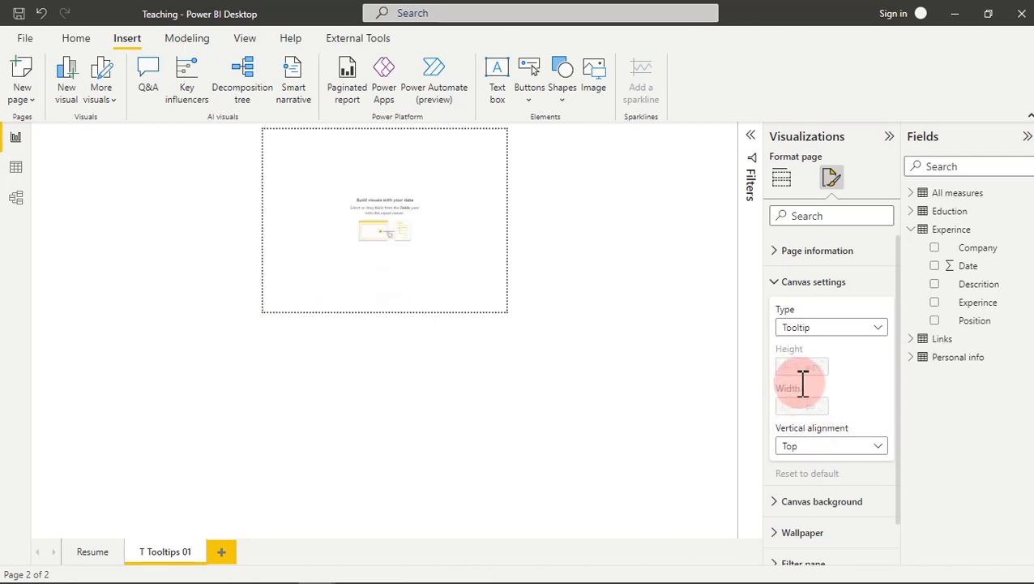
- Set the vertical alignment of the T Tooltips 01 page canvas to Middle
left_click(858, 451)
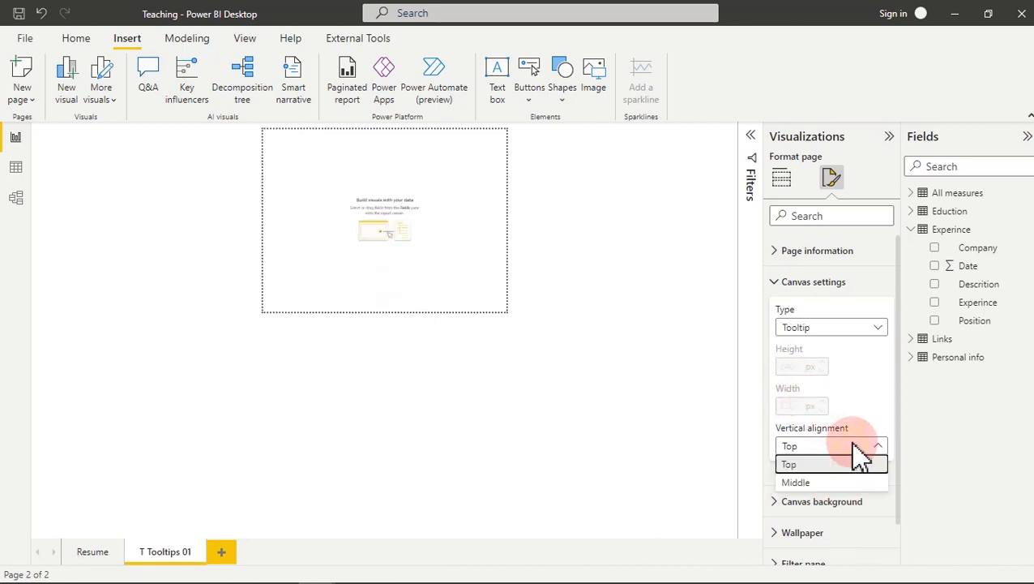
left_click(819, 487)
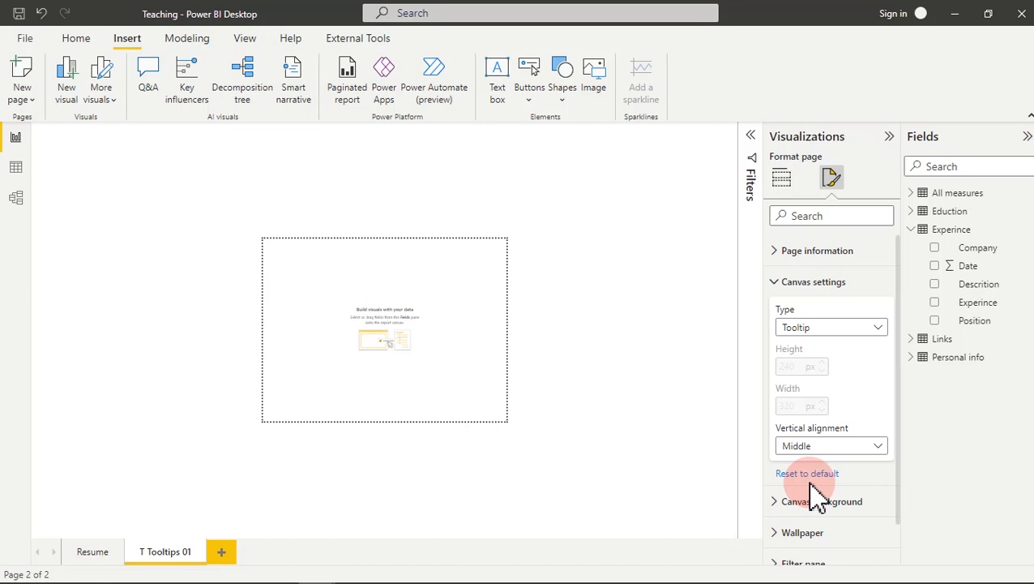
left_click(508, 349)
left_click(432, 310)
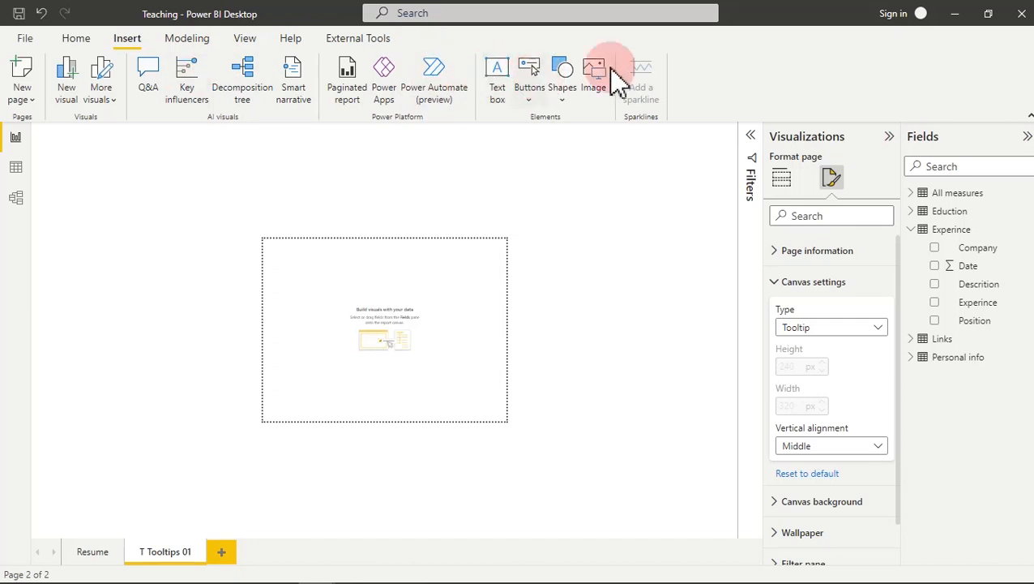
- Insert the Sales vs Target dashboard image on the T Tooltips 01 page and stretch it to fill the canvas
left_click(598, 91)
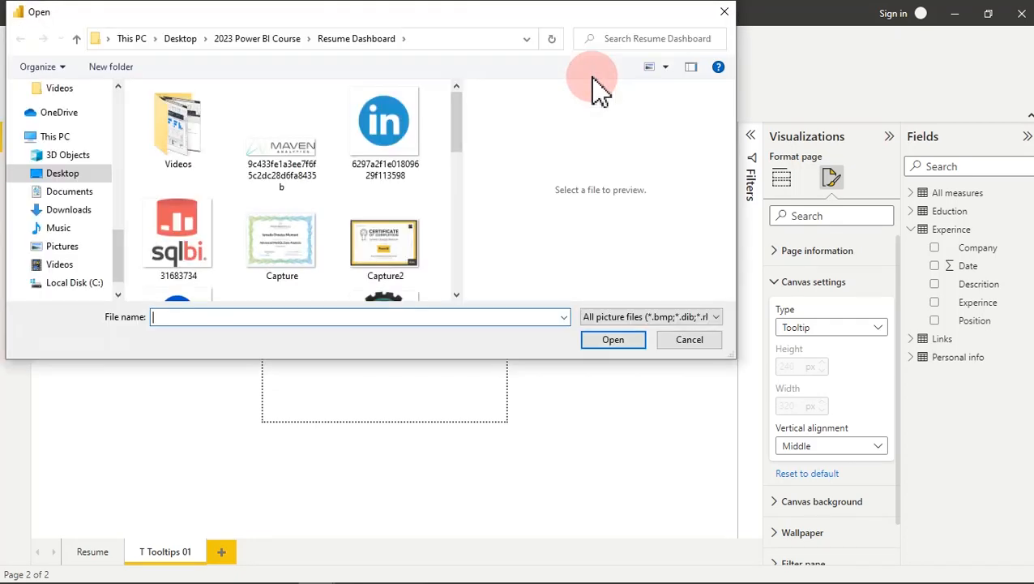
left_click_drag(458, 124, 452, 213)
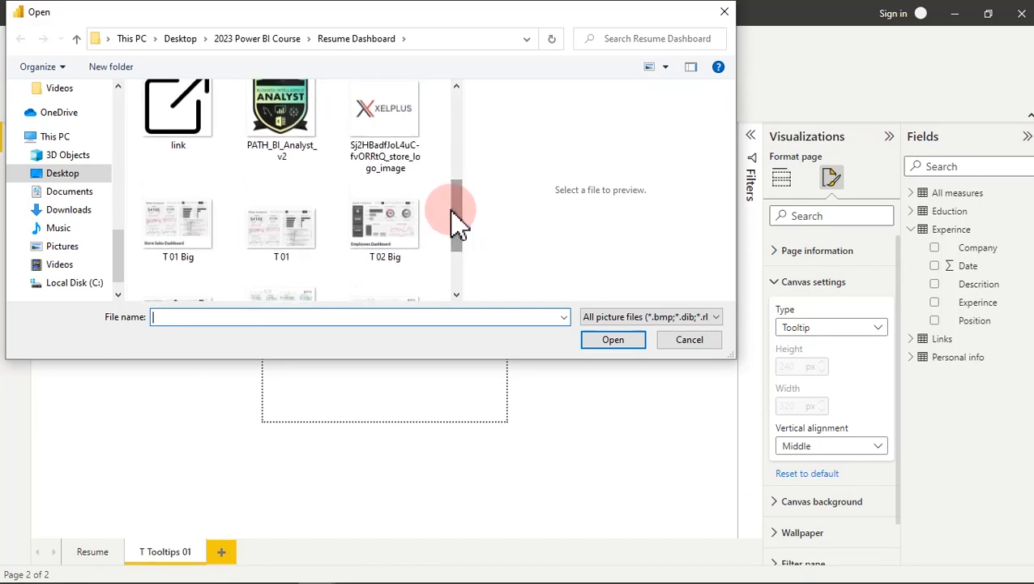
left_click(411, 218)
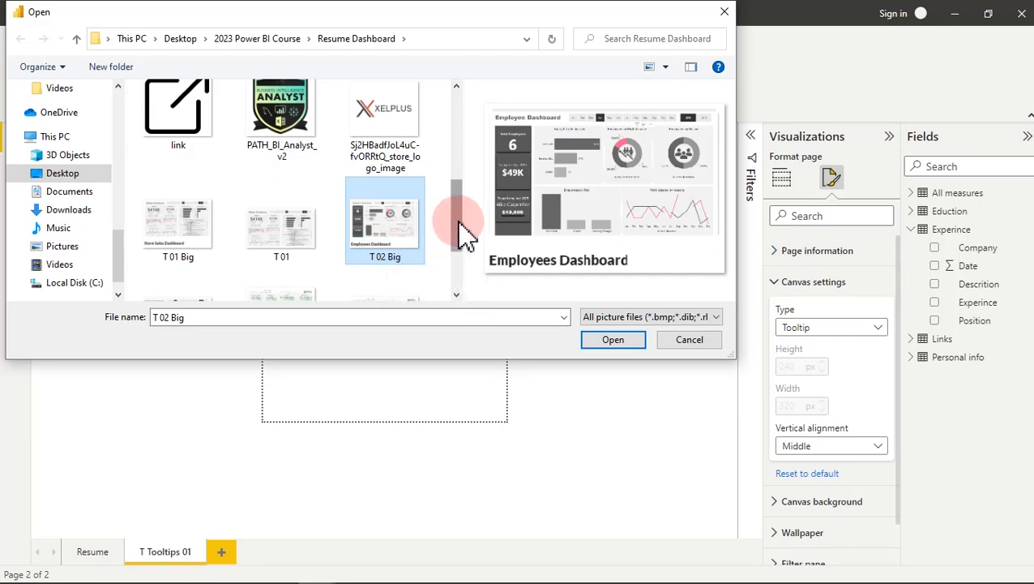
left_click_drag(458, 221, 464, 274)
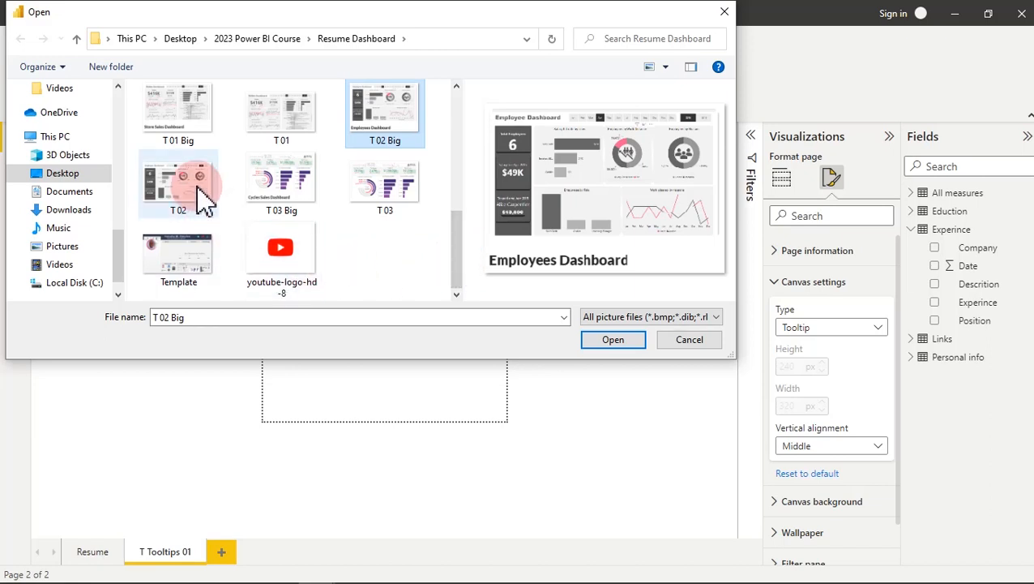
left_click(189, 136)
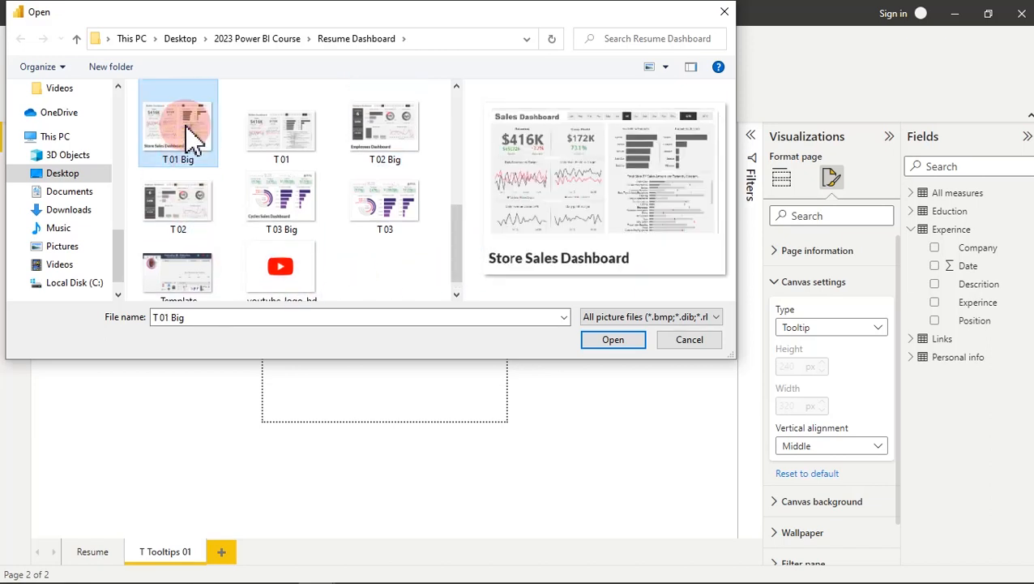
left_click(274, 154)
left_click(339, 147)
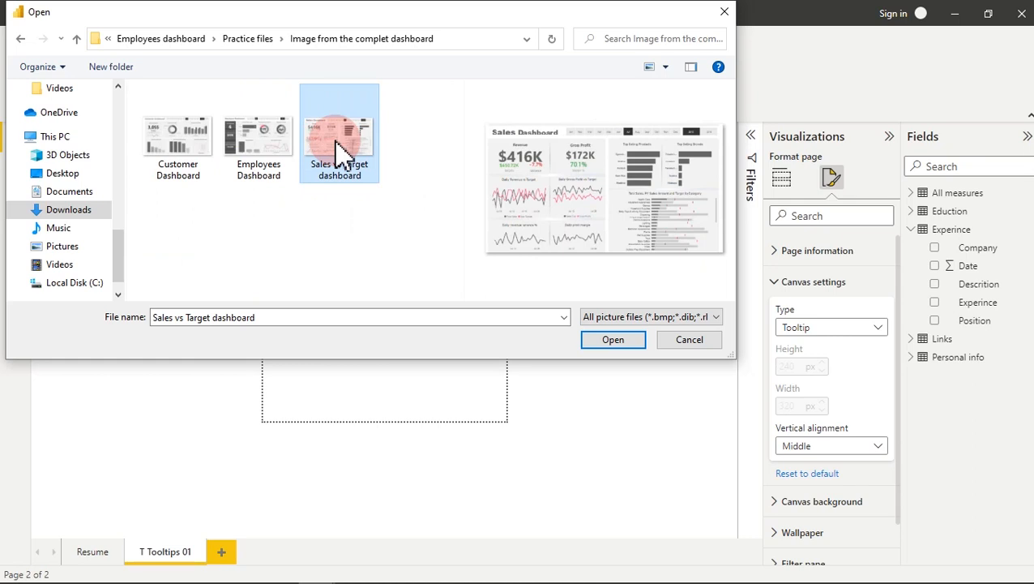
double_click(339, 147)
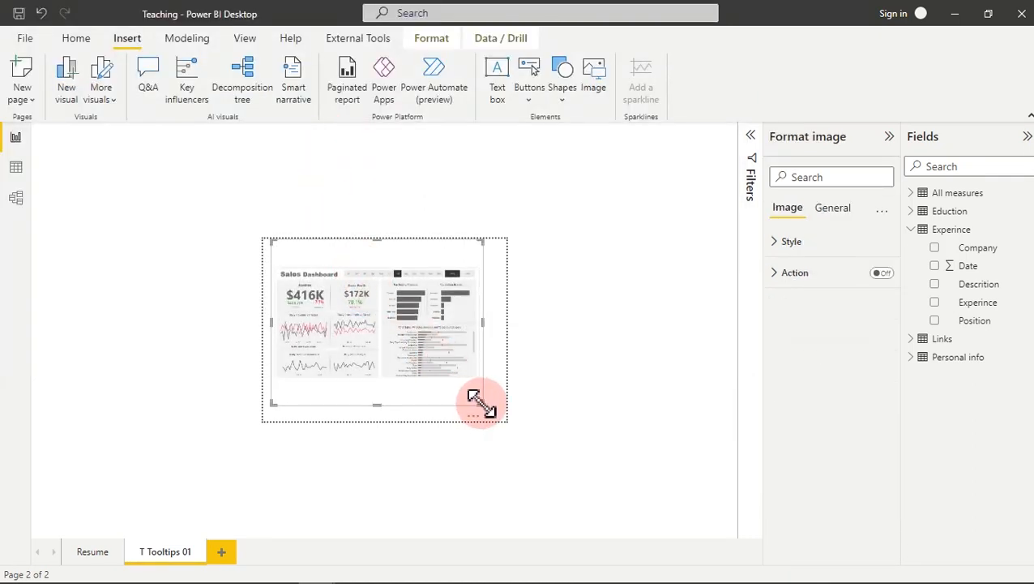
left_click_drag(483, 403, 508, 422)
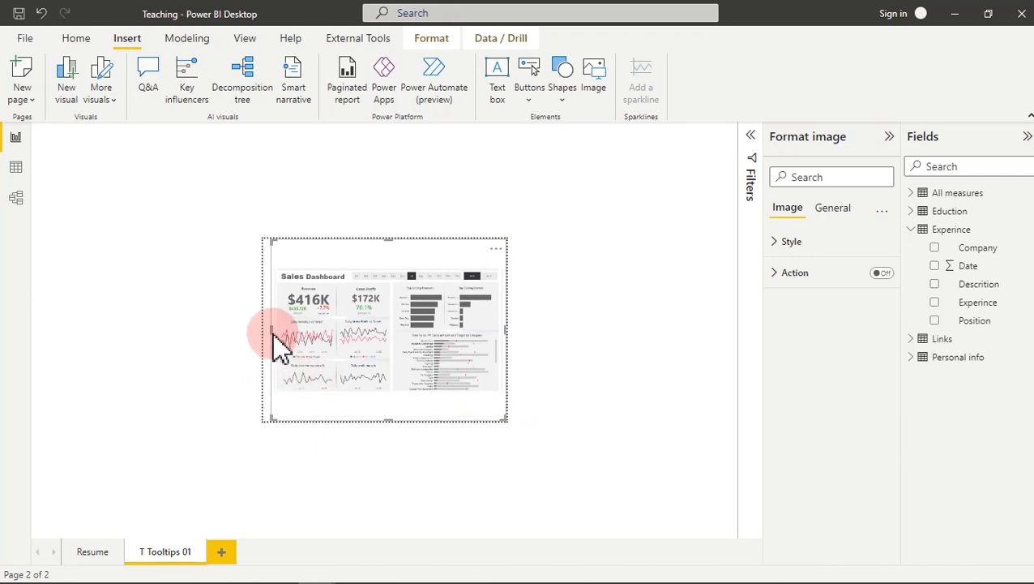
left_click_drag(272, 333, 252, 334)
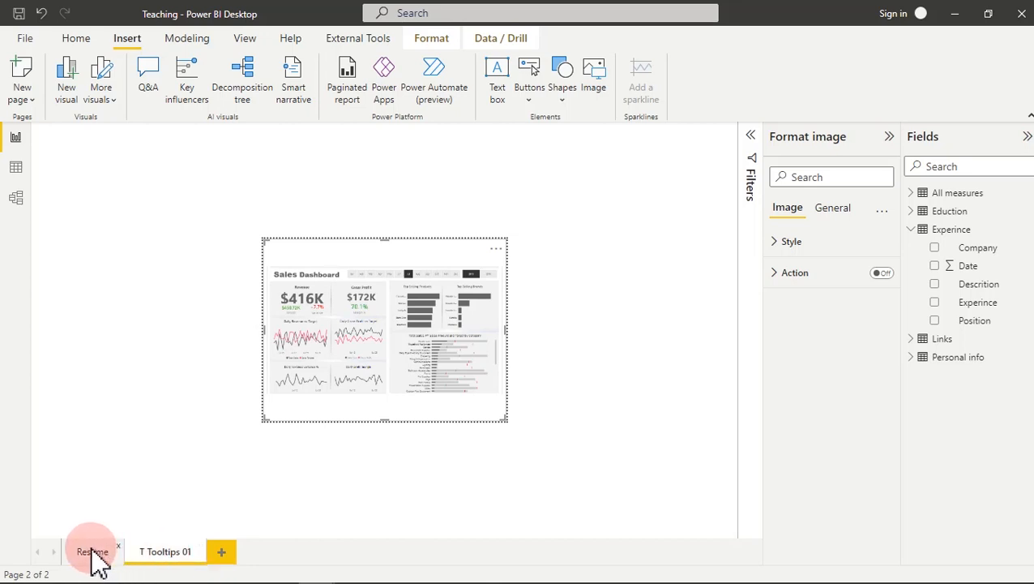
- Duplicate the T Tooltips 01 page and rename the copy T Tooltips 02
left_click(166, 552)
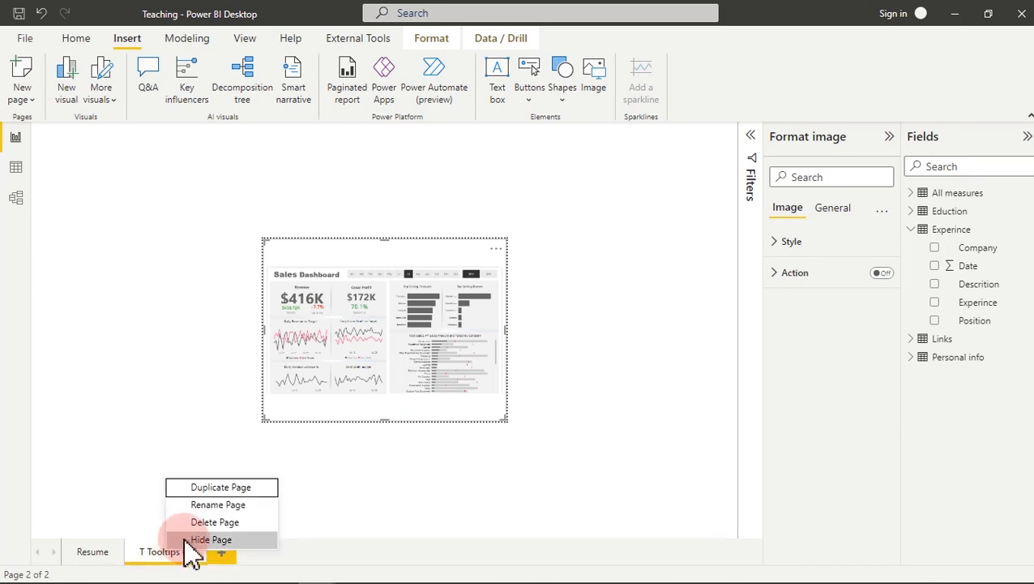
left_click(232, 489)
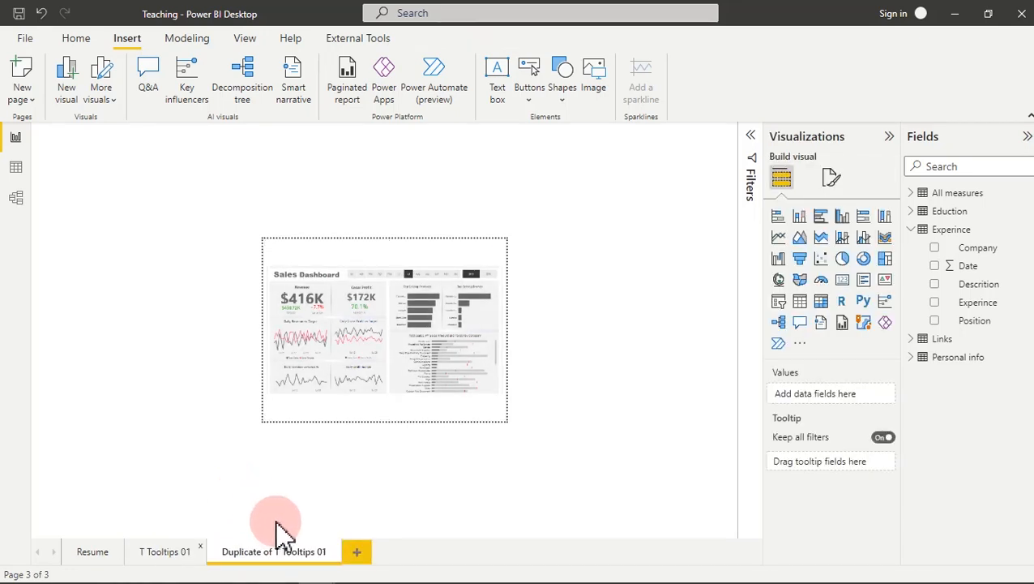
left_click(837, 179)
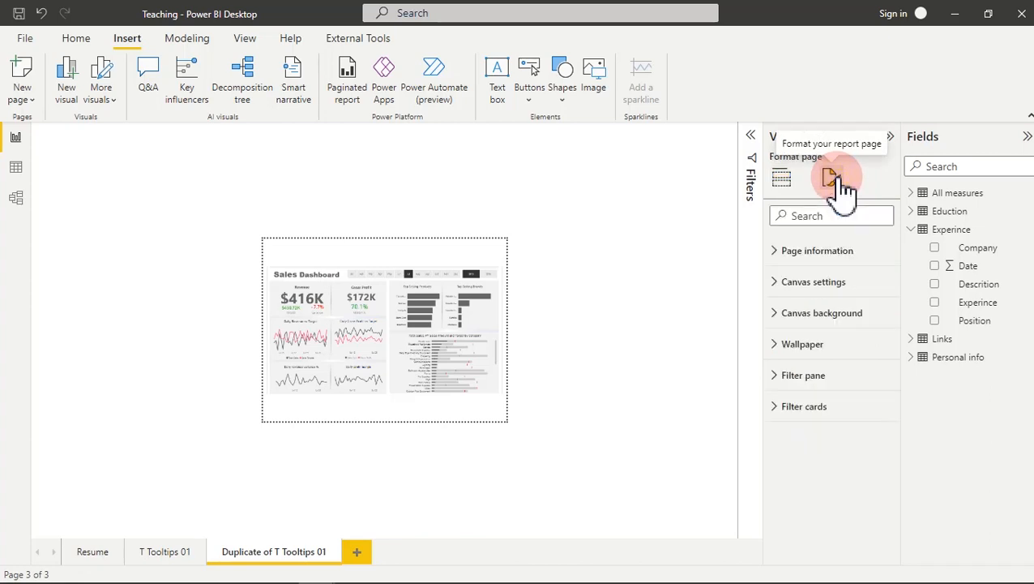
left_click(830, 252)
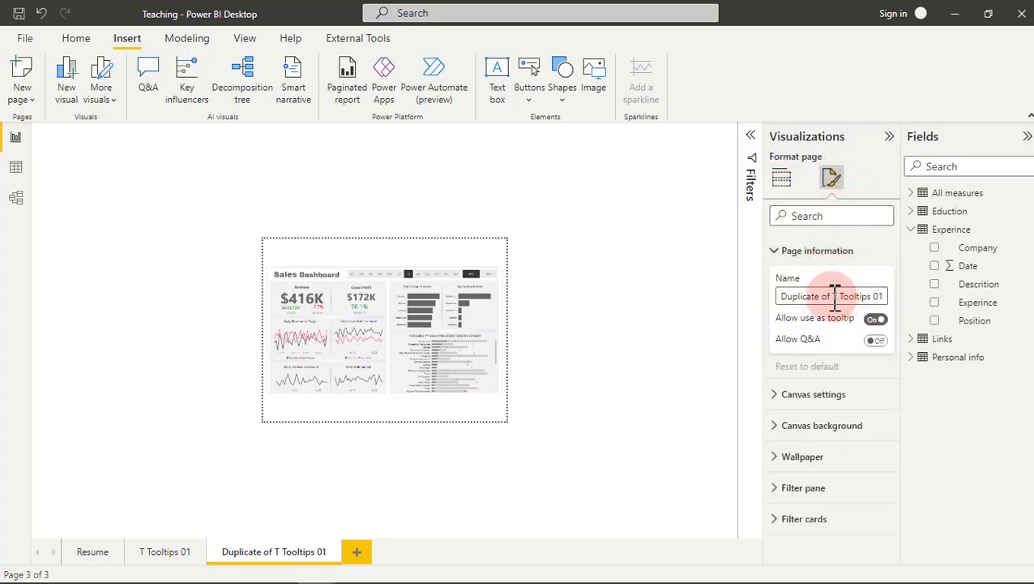
left_click_drag(837, 295, 762, 299)
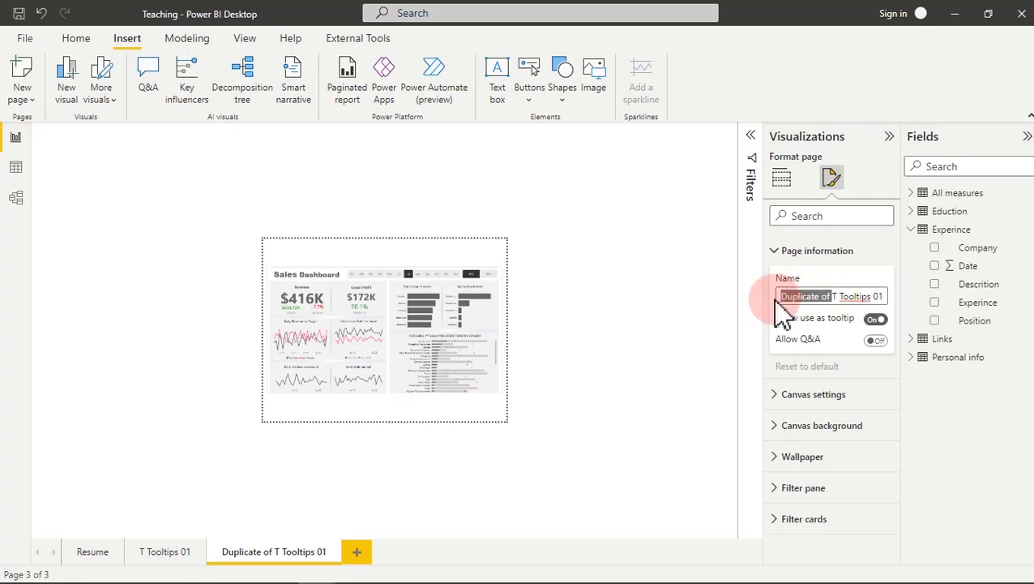
key("BackSpace")
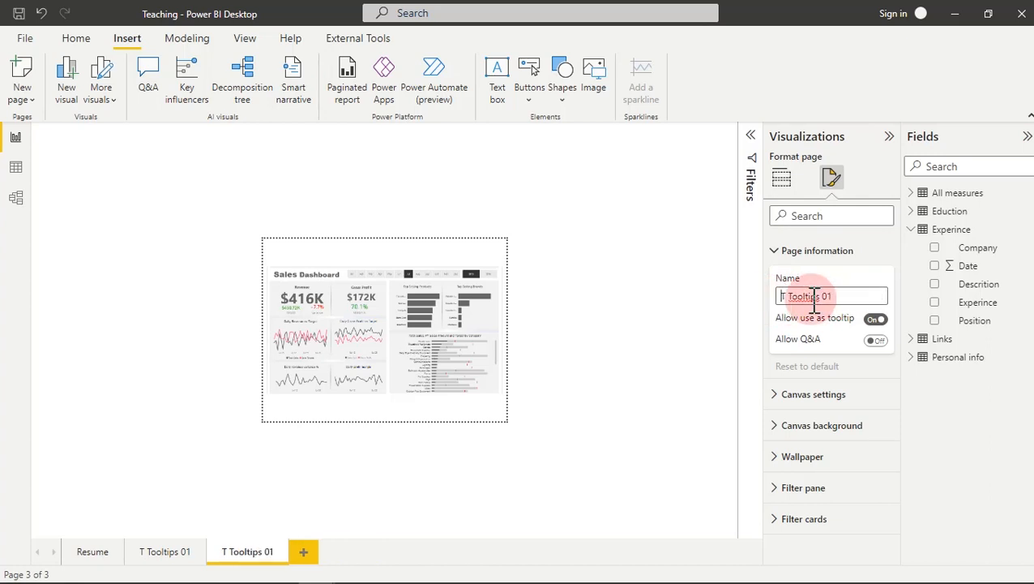
left_click(838, 296)
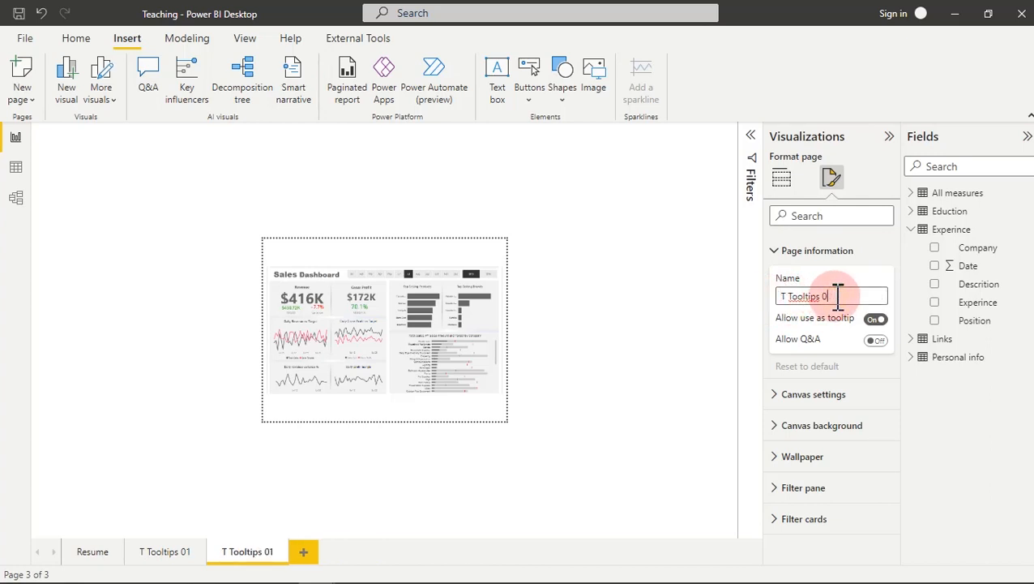
- Replace the sales image on T Tooltips 02 with the Employees Dashboard image, stretched to the canvas's right and bottom edges
left_click(448, 330)
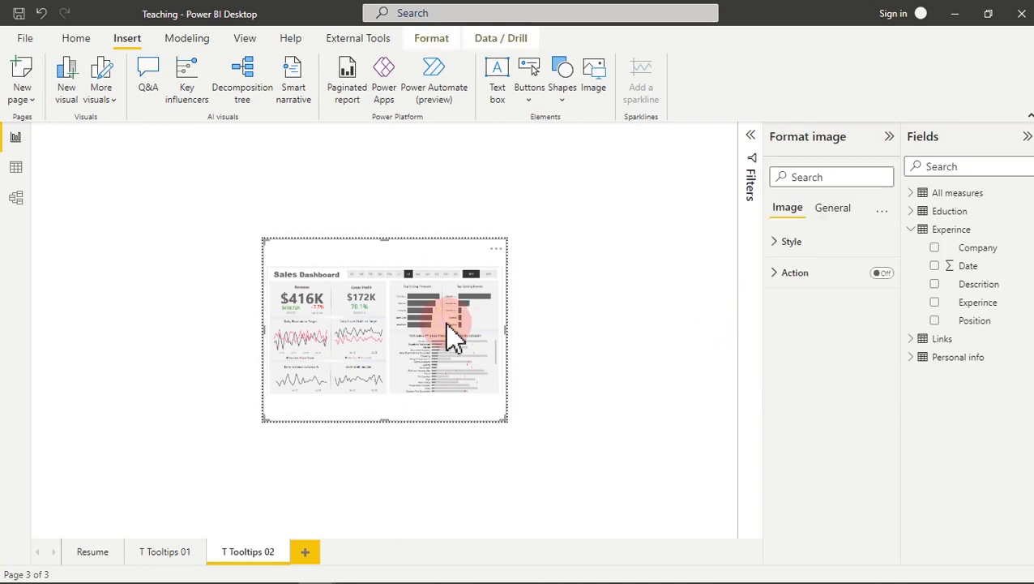
left_click(449, 331)
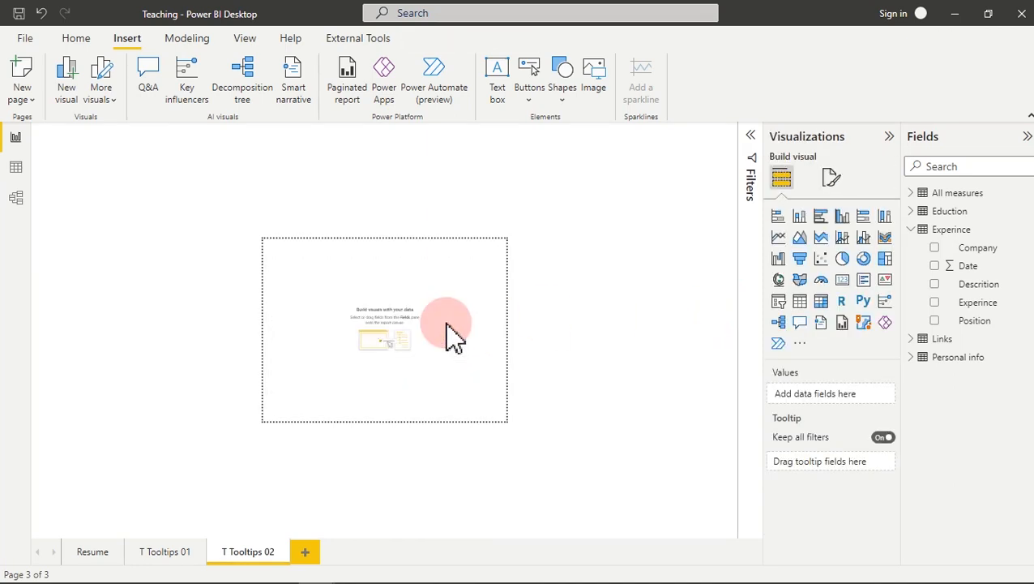
left_click(598, 85)
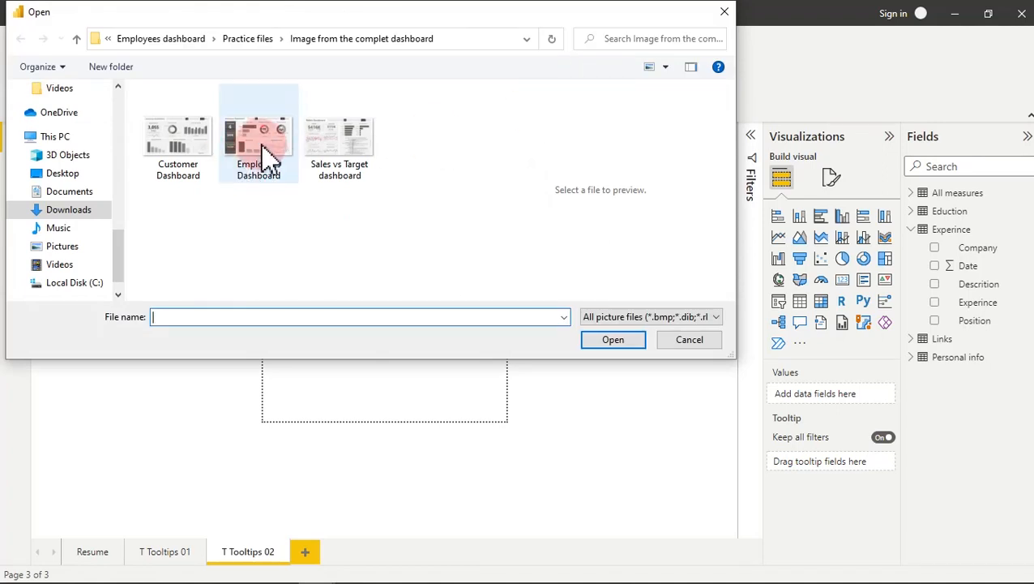
left_click(270, 154)
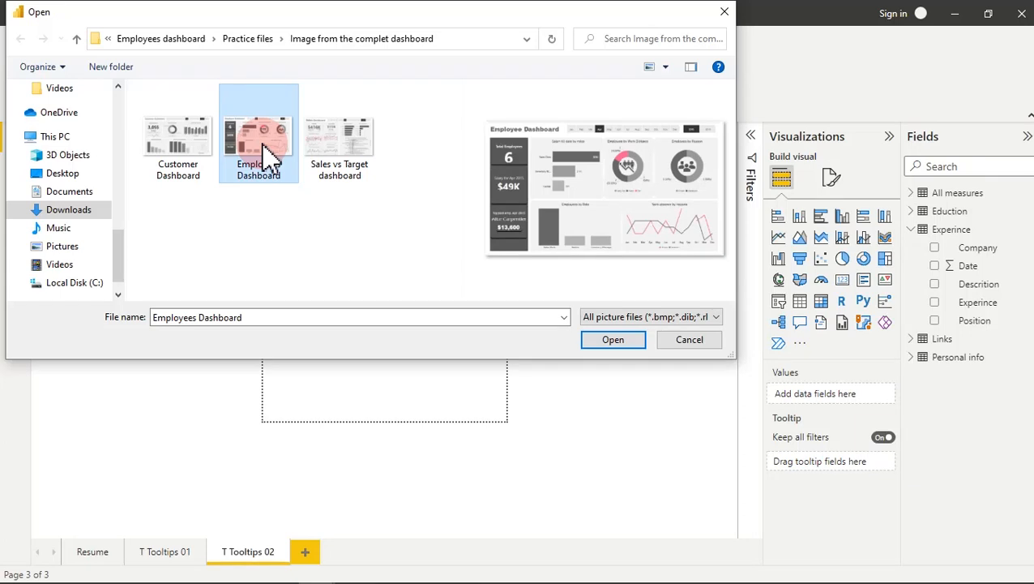
double_click(270, 155)
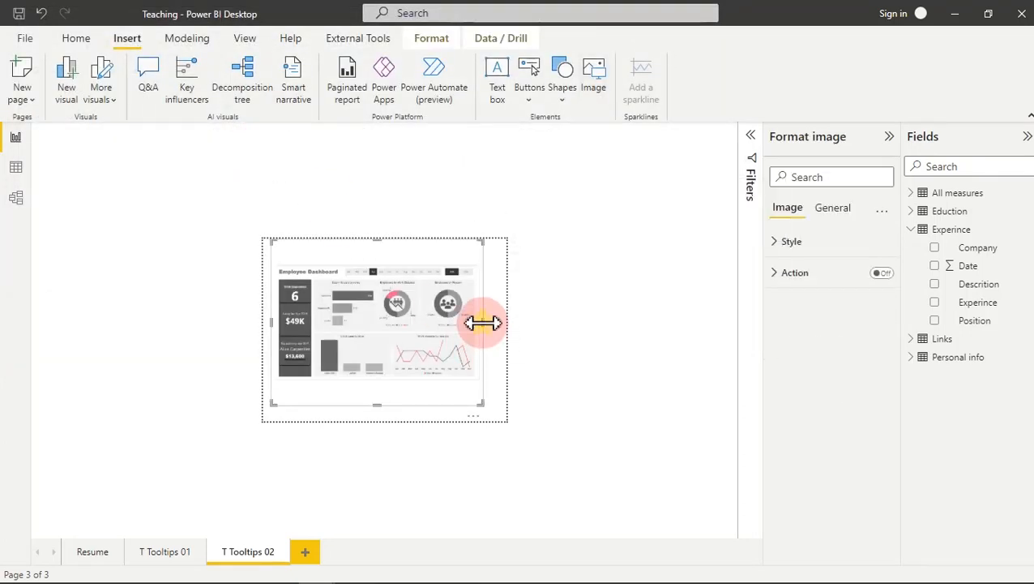
left_click_drag(482, 324, 509, 329)
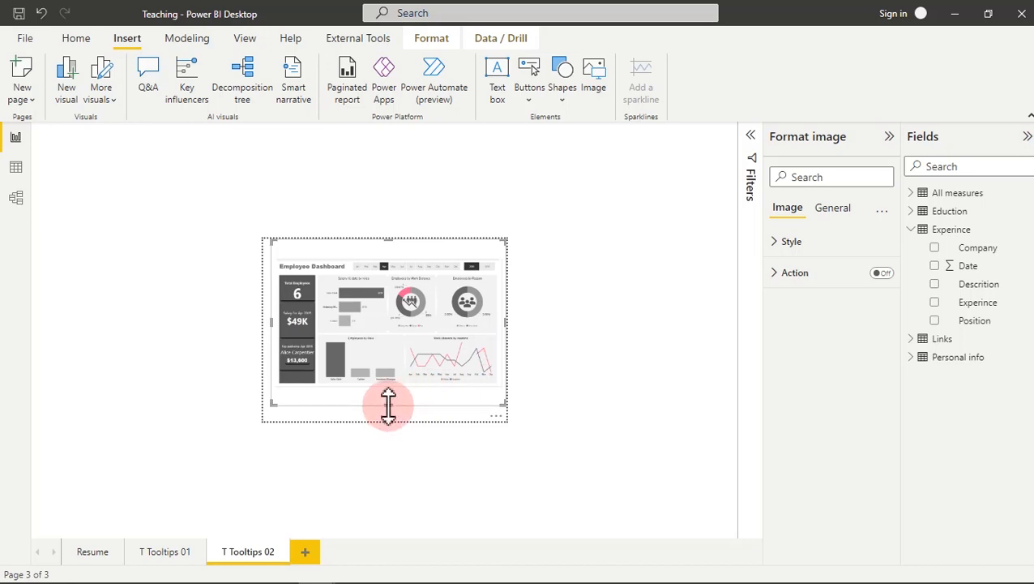
left_click_drag(387, 403, 385, 446)
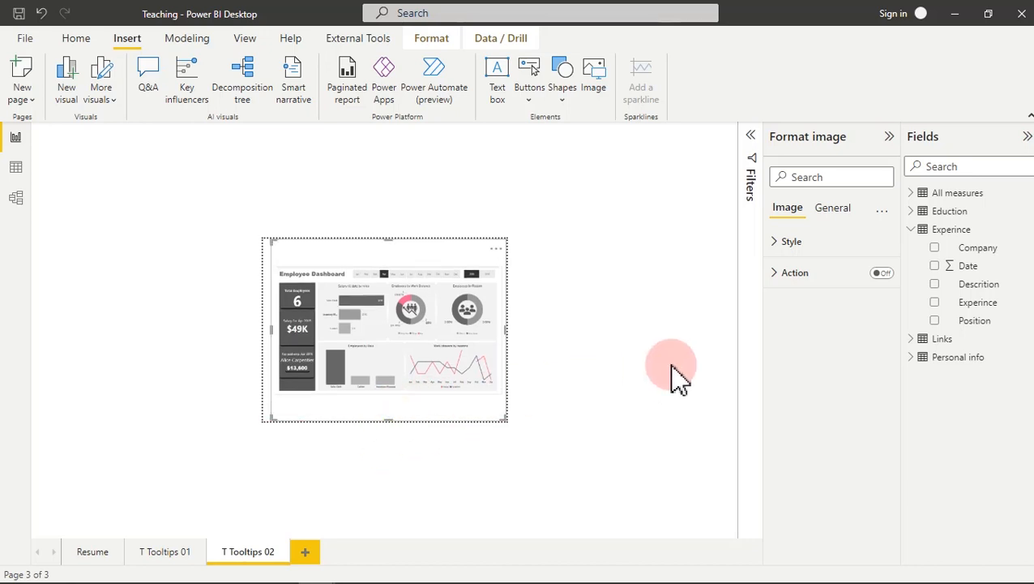
- Duplicate the T Tooltips 02 page and rename the copy T Tooltips 03
right_click(249, 557)
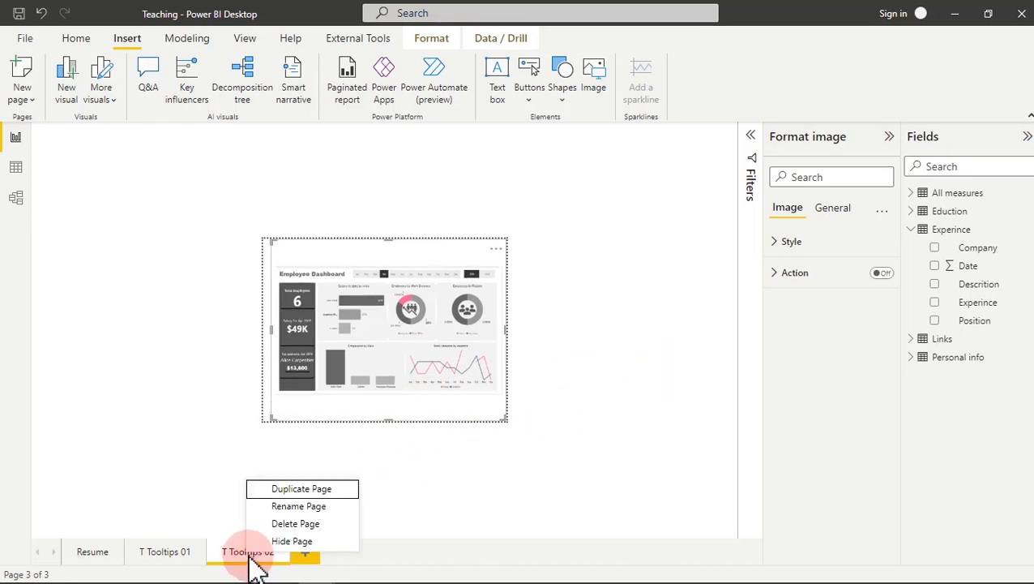
left_click(312, 489)
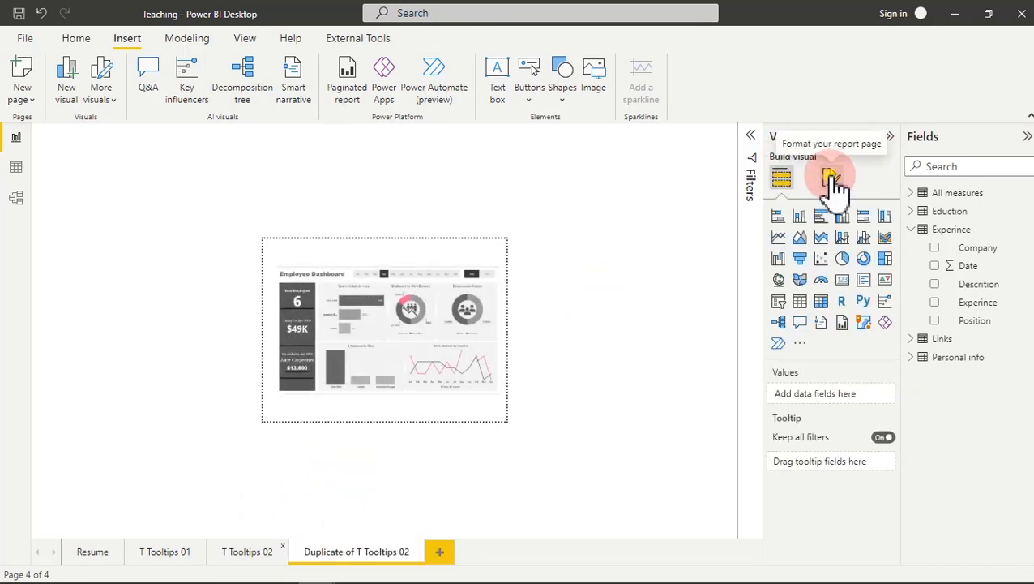
left_click(832, 174)
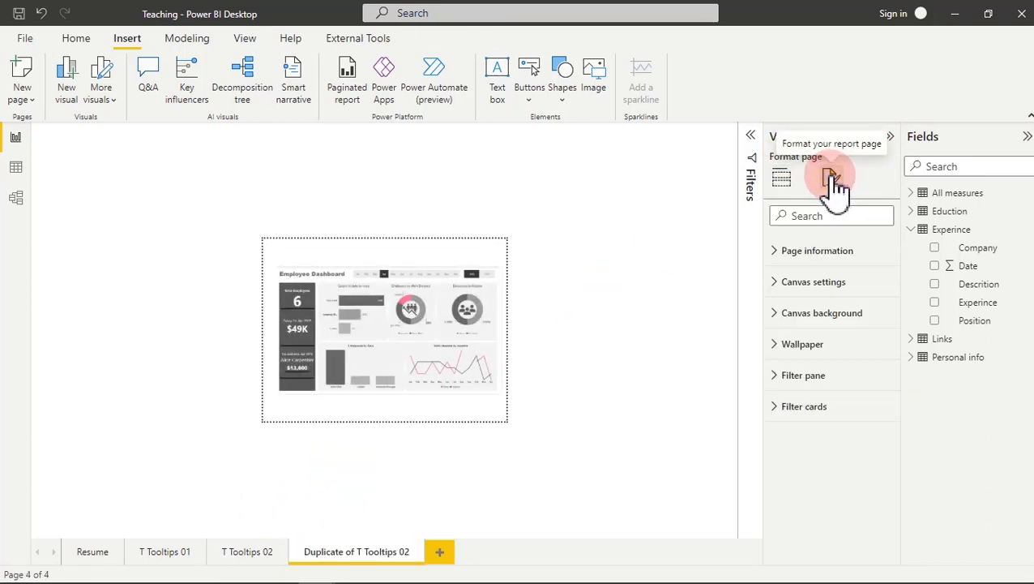
left_click(819, 253)
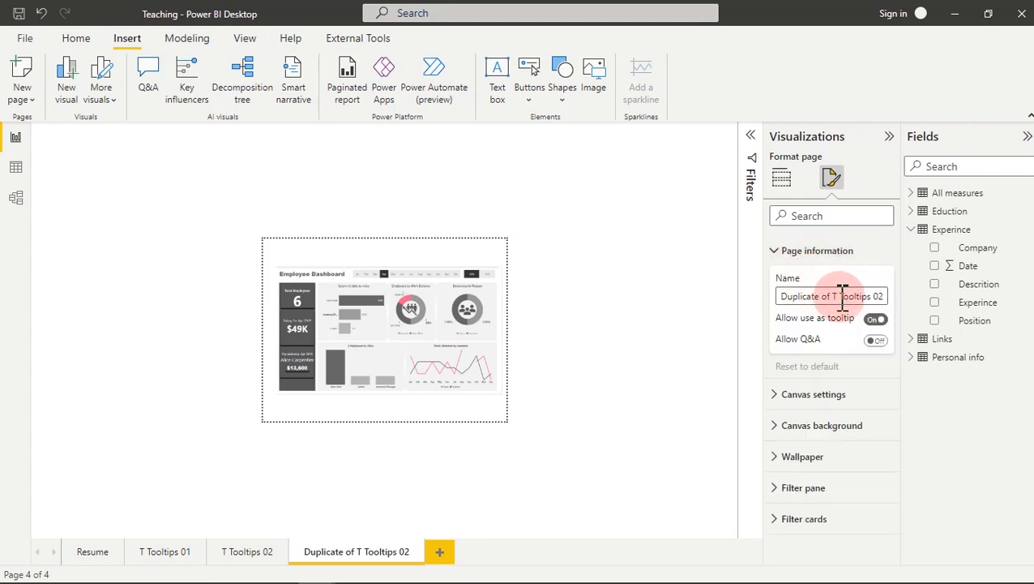
left_click_drag(832, 296, 762, 308)
key("BackSpace")
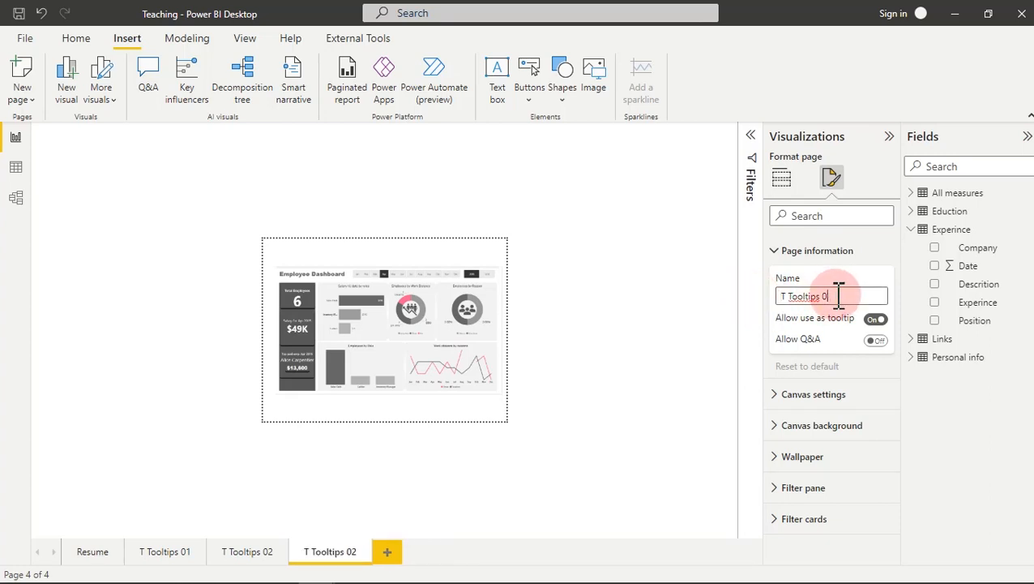
type("3")
left_click(531, 325)
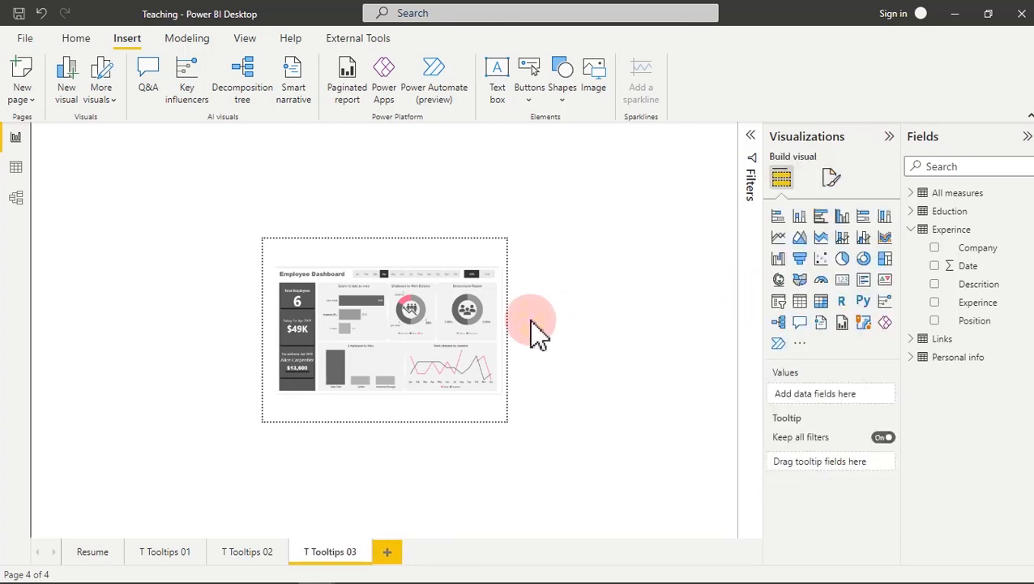
- Replace the employee dashboard picture on T Tooltips 03 with the Dashboard Image file from the Contient Target Dashboard Dataset folder
left_click(423, 342)
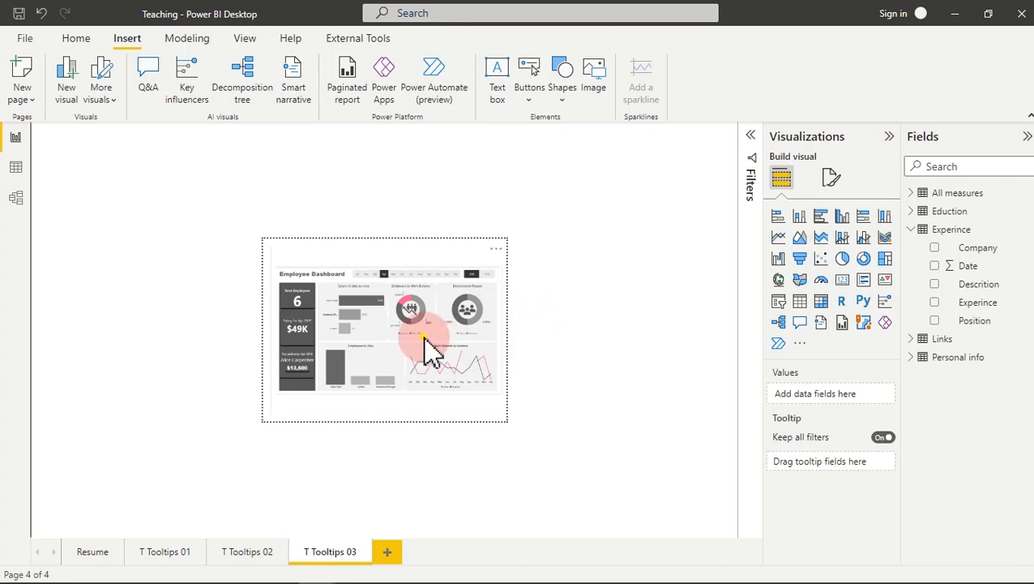
key("Delete")
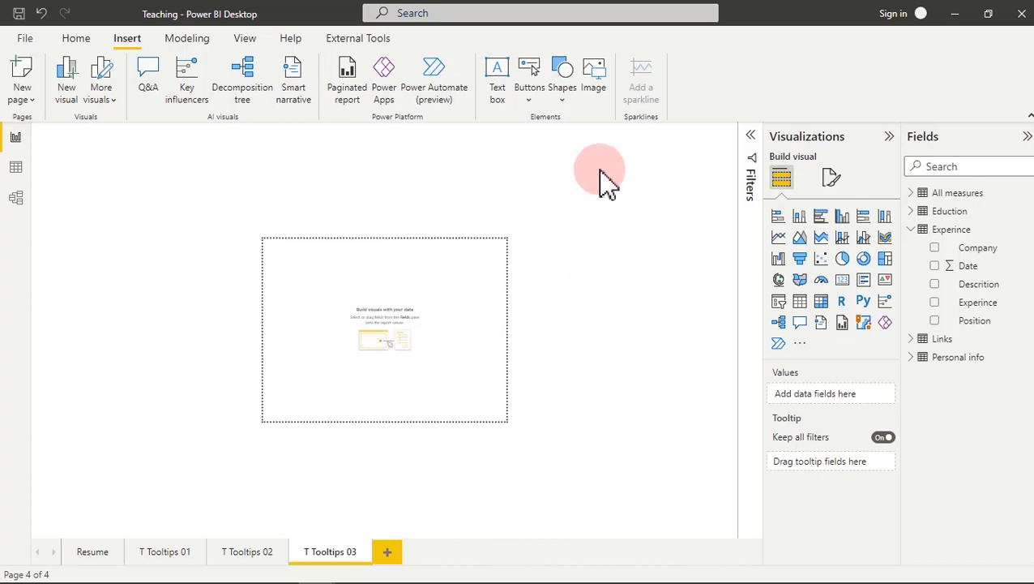
left_click(598, 95)
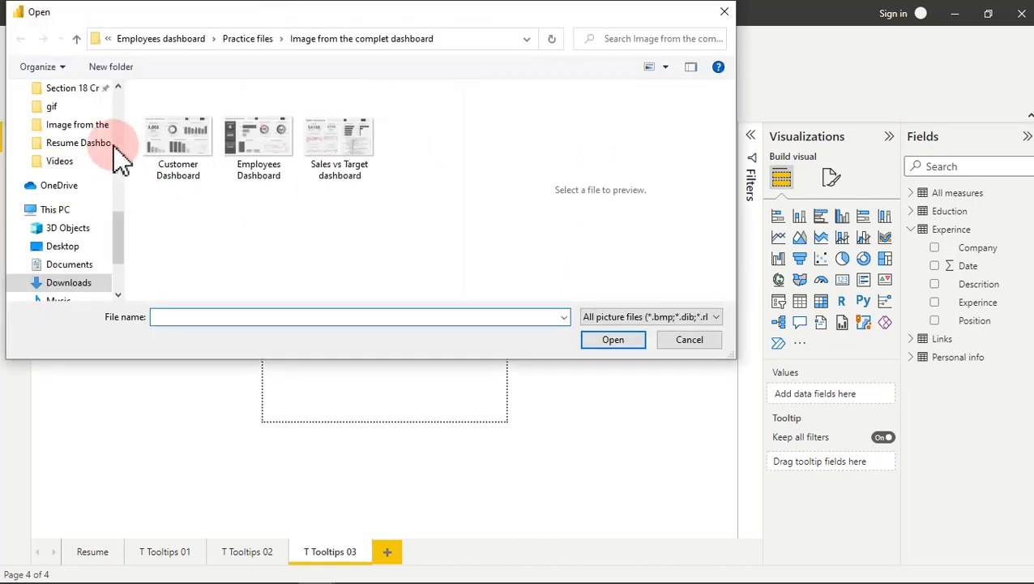
left_click(236, 41)
left_click(188, 127)
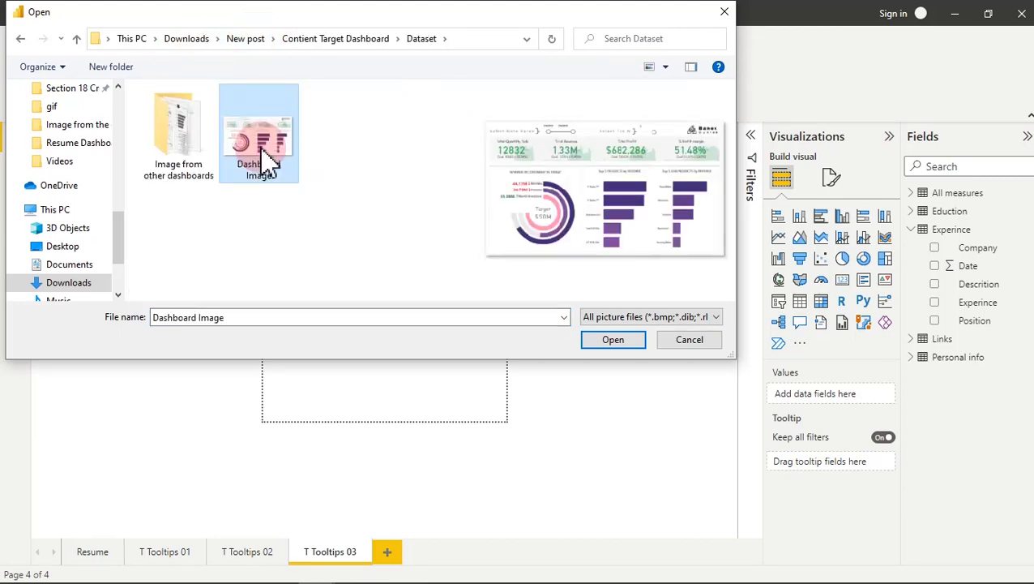
double_click(267, 158)
- Stretch the inserted sales target dashboard image to fill the T Tooltips 03 canvas
left_click(418, 290)
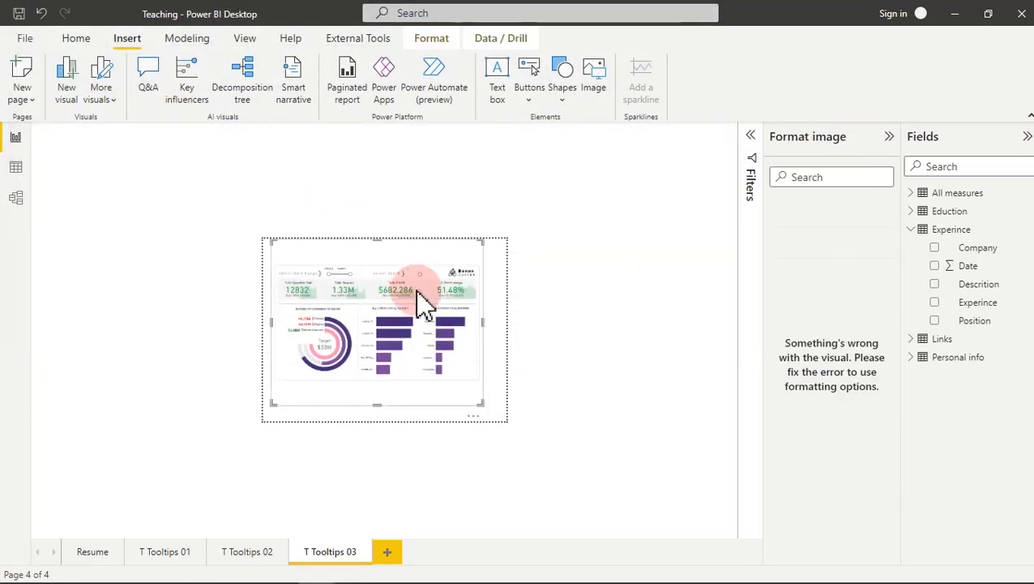
left_click(481, 376)
left_click_drag(478, 403, 507, 420)
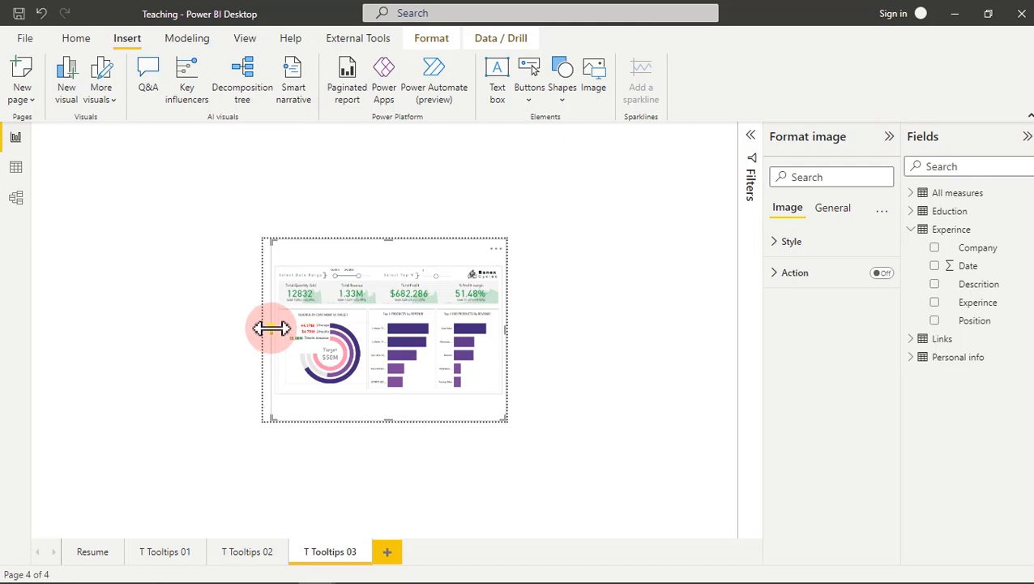
left_click_drag(270, 334, 258, 344)
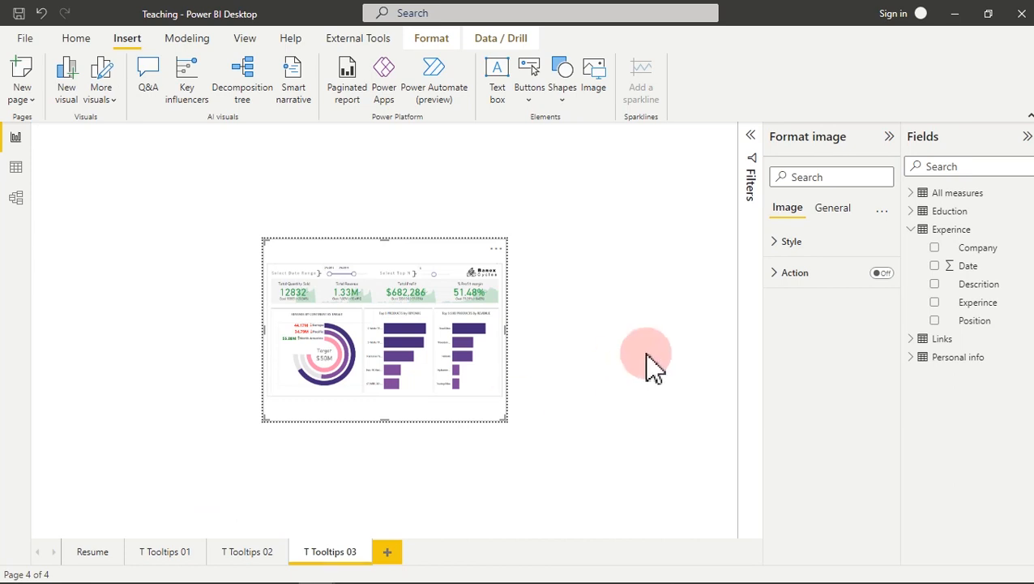
- Check in the page information of T Tooltips 03 whether the page is allowed to be used as a tooltip
left_click(614, 280)
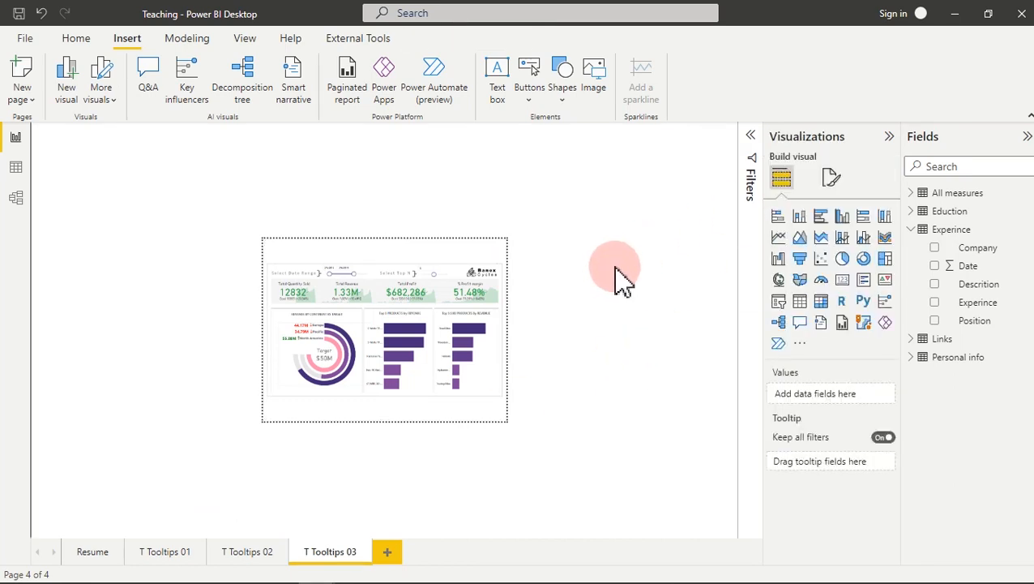
left_click(833, 180)
left_click(825, 255)
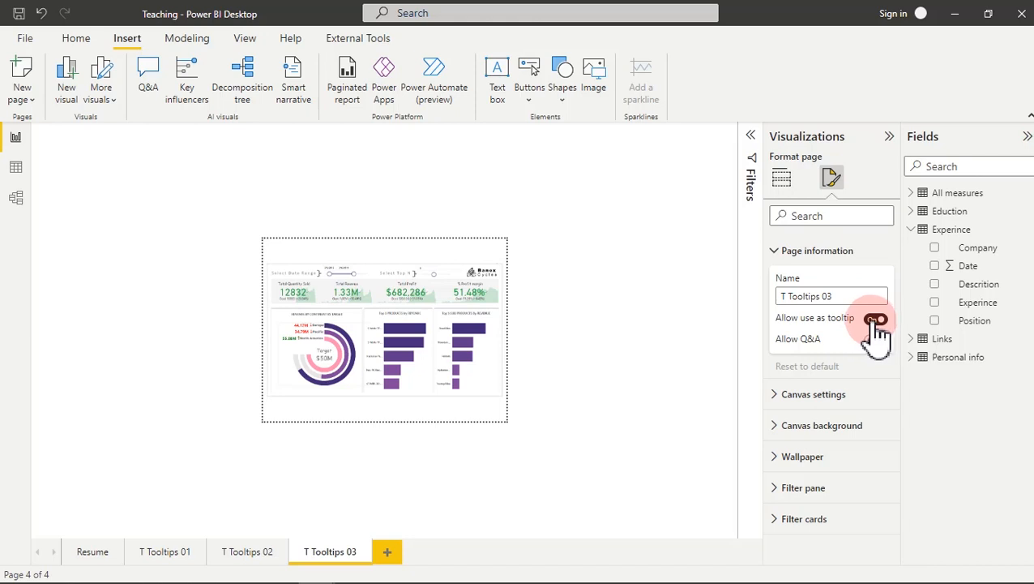
left_click(551, 333)
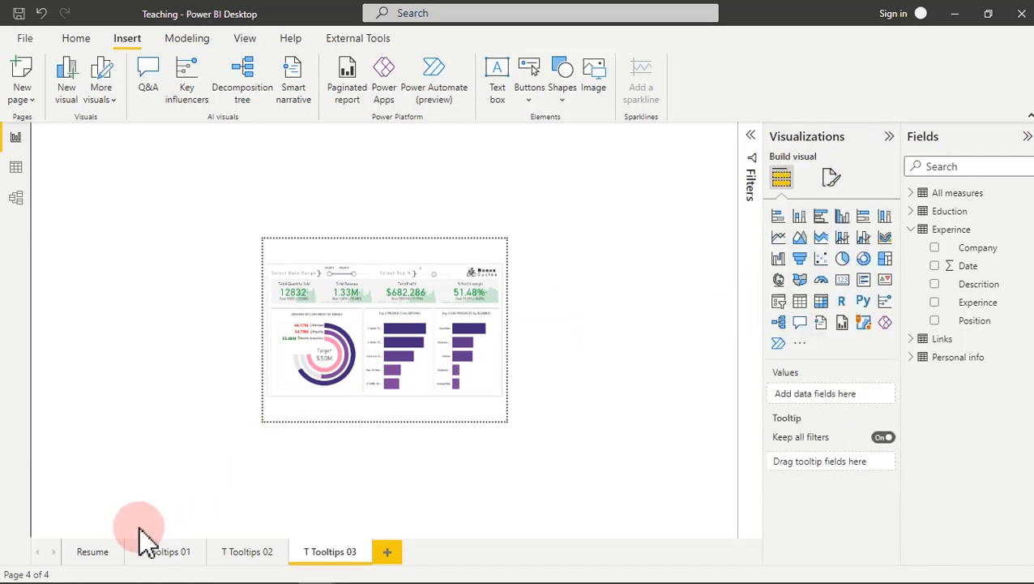
- Add an empty card visual to the Resume page and fit it over the first dashboard picture in the lower Portfolio section
left_click(104, 553)
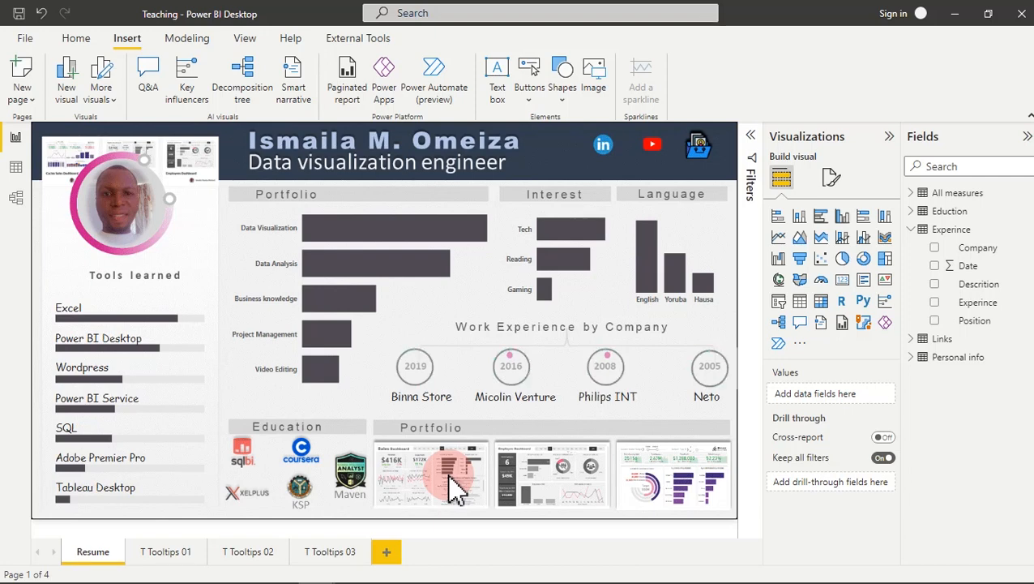
left_click(842, 280)
left_click_drag(151, 487, 485, 503)
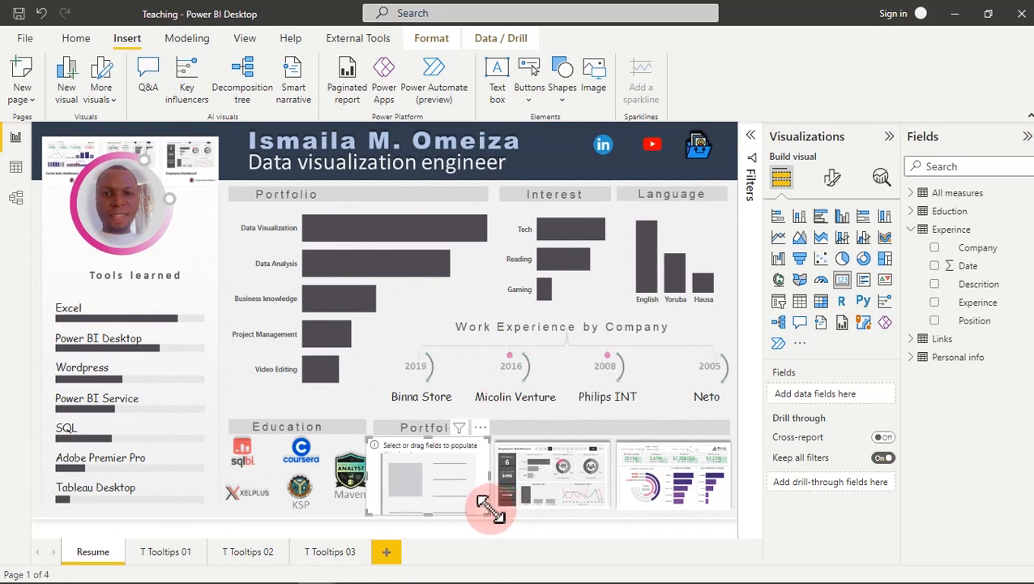
mouse_move(385, 502)
left_mouse_down()
mouse_move(351, 477)
mouse_move(374, 473)
mouse_move(388, 490)
left_mouse_up()
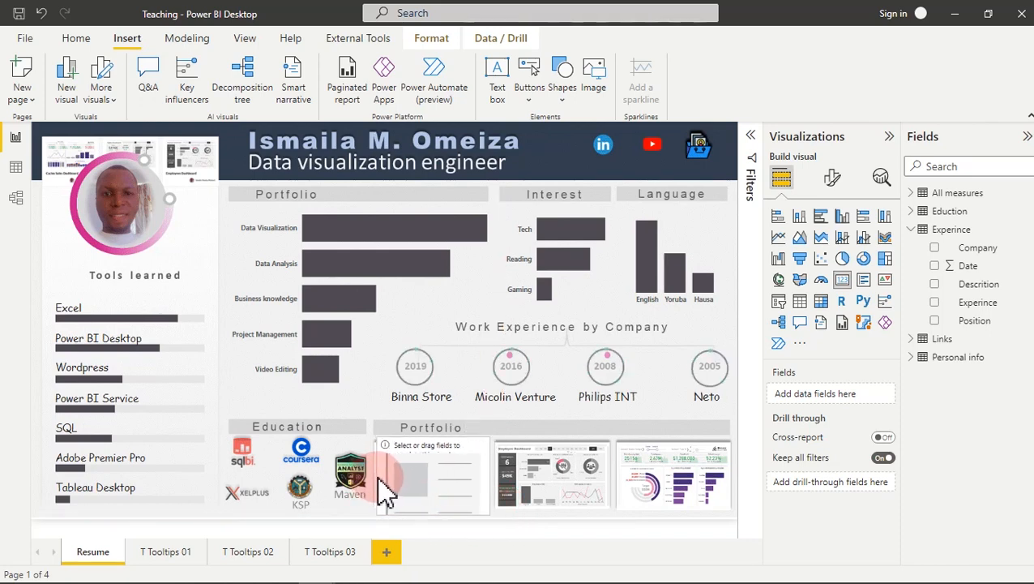
left_click(378, 477)
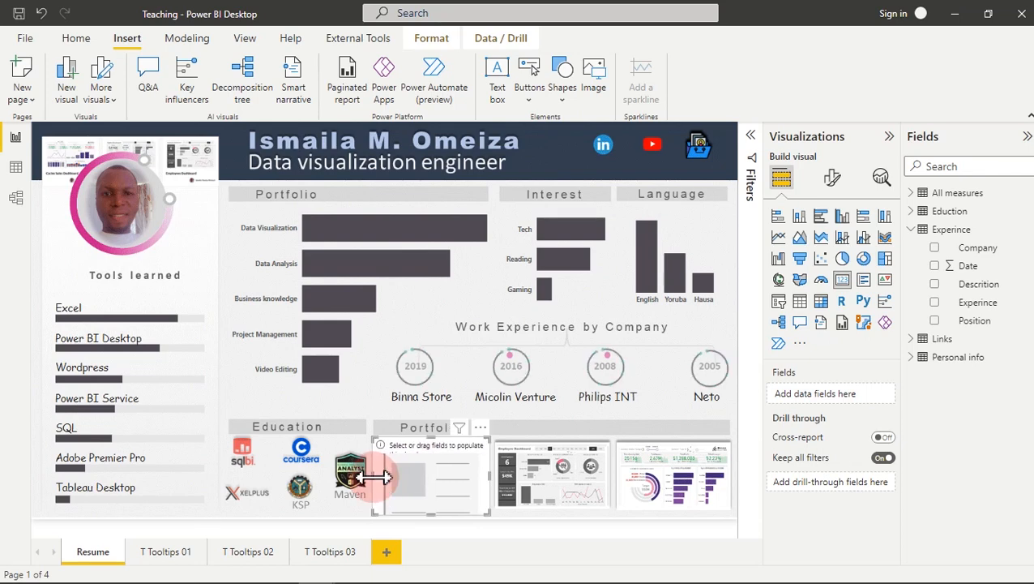
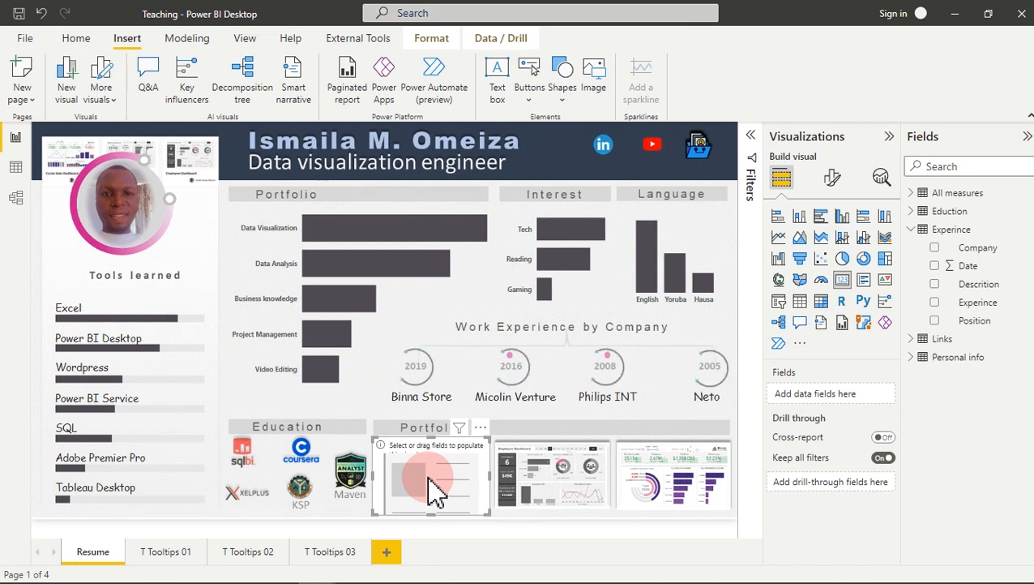
- Create a measure in the All measures table with the formula Transparent = "rgba(0,0,0,0)"
left_click_drag(925, 210, 918, 201)
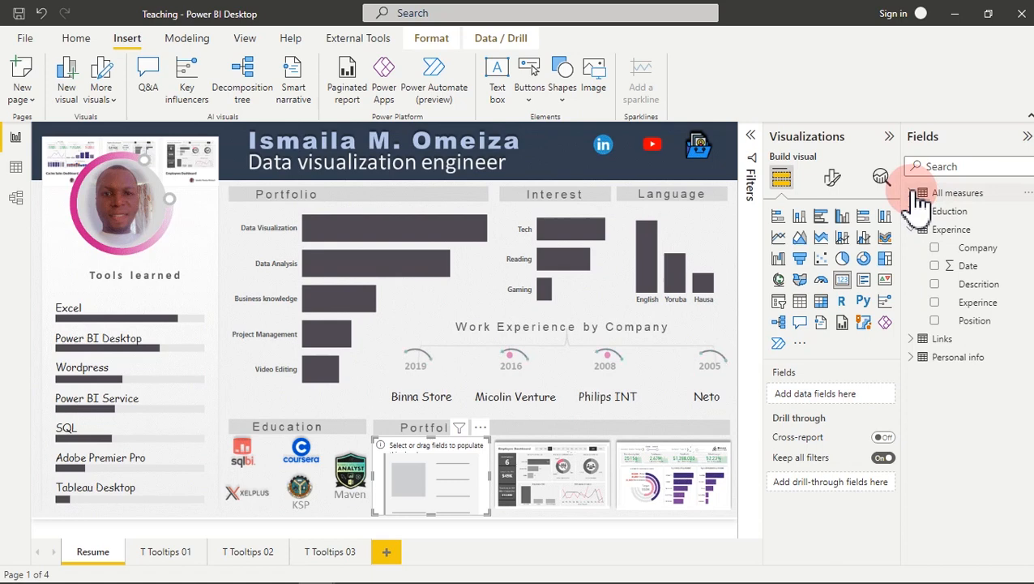
left_click(919, 201)
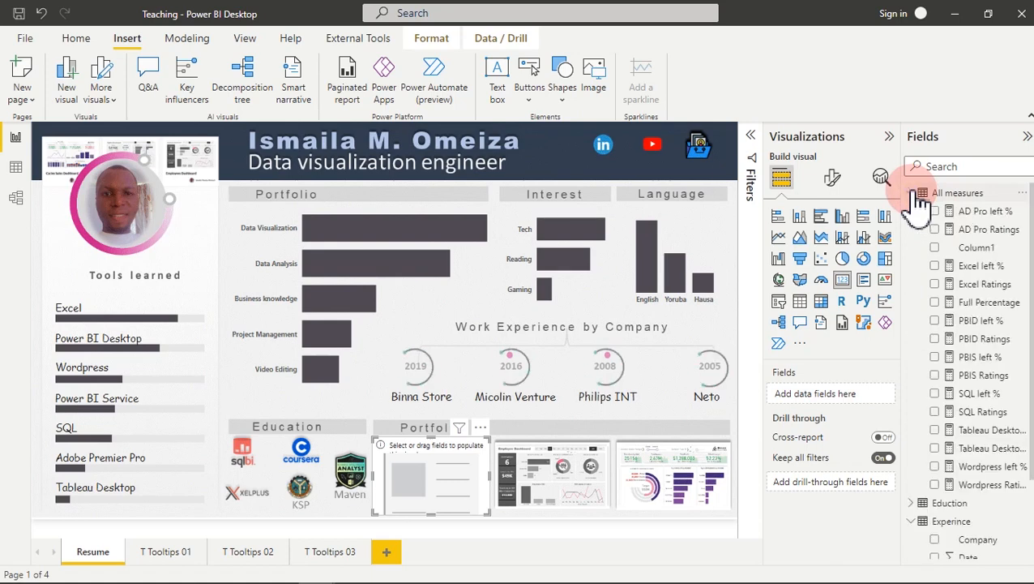
left_click(980, 231)
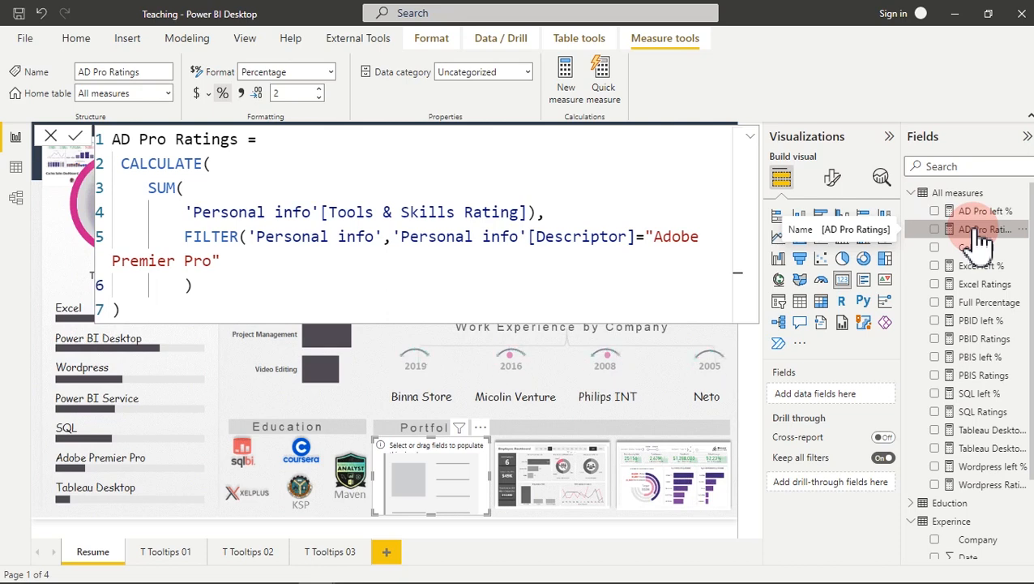
left_click(565, 81)
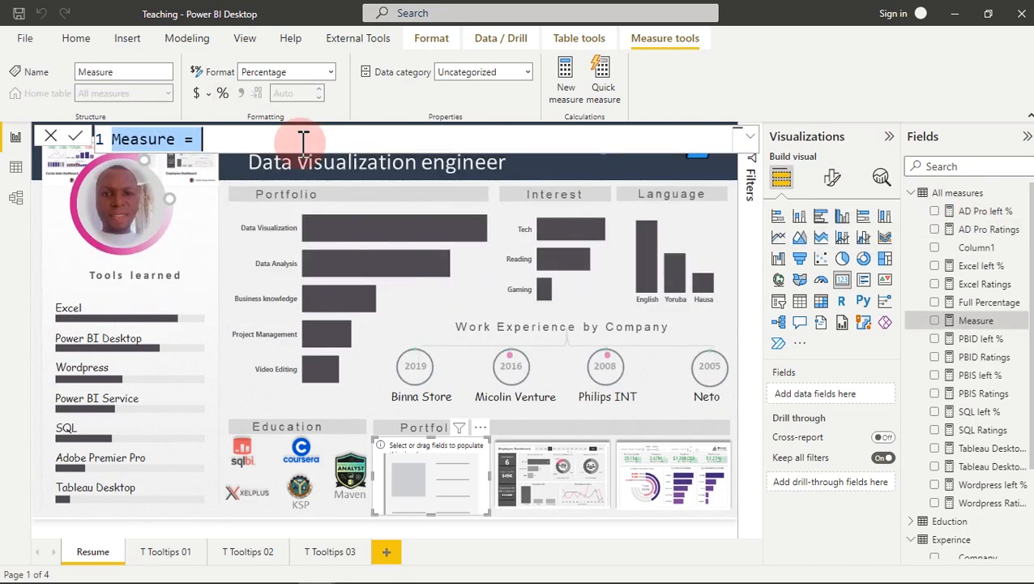
type("Transparent")
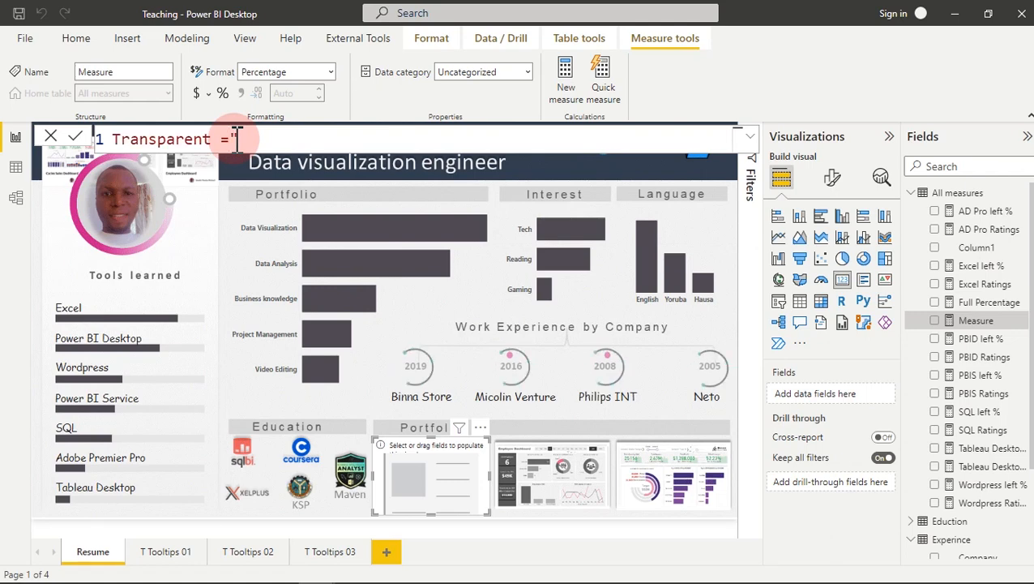
type("g")
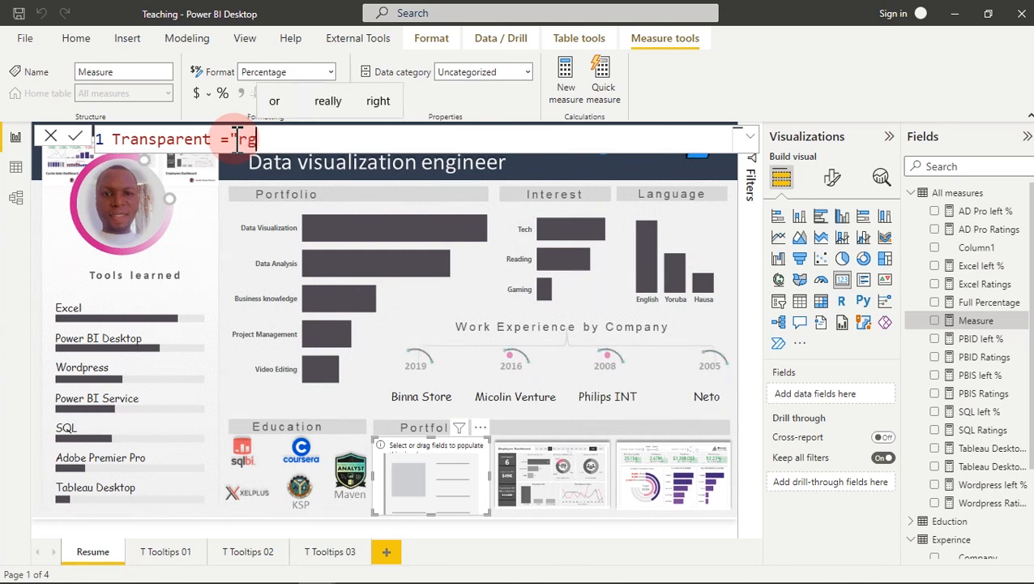
type("ba")
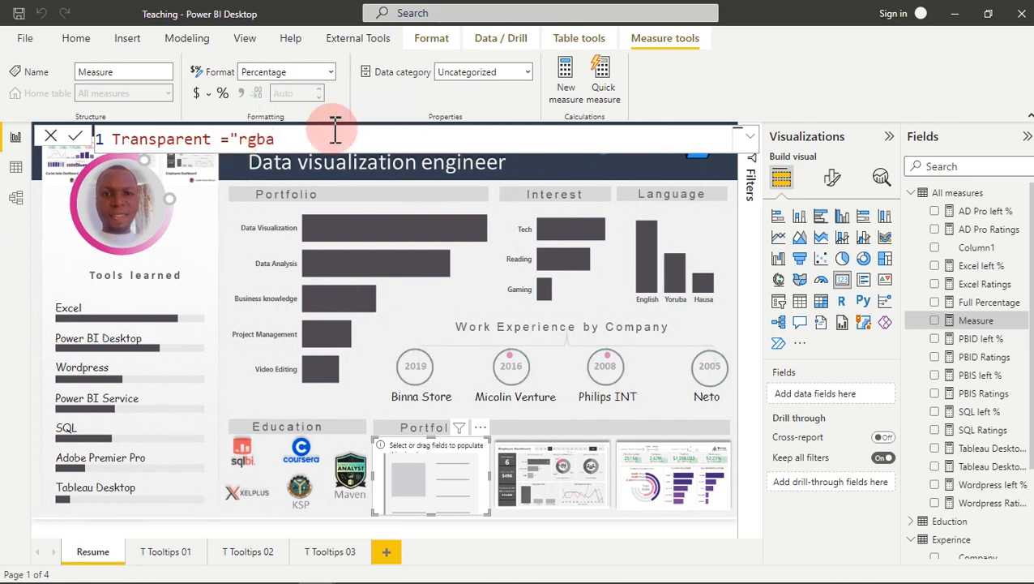
type("(")
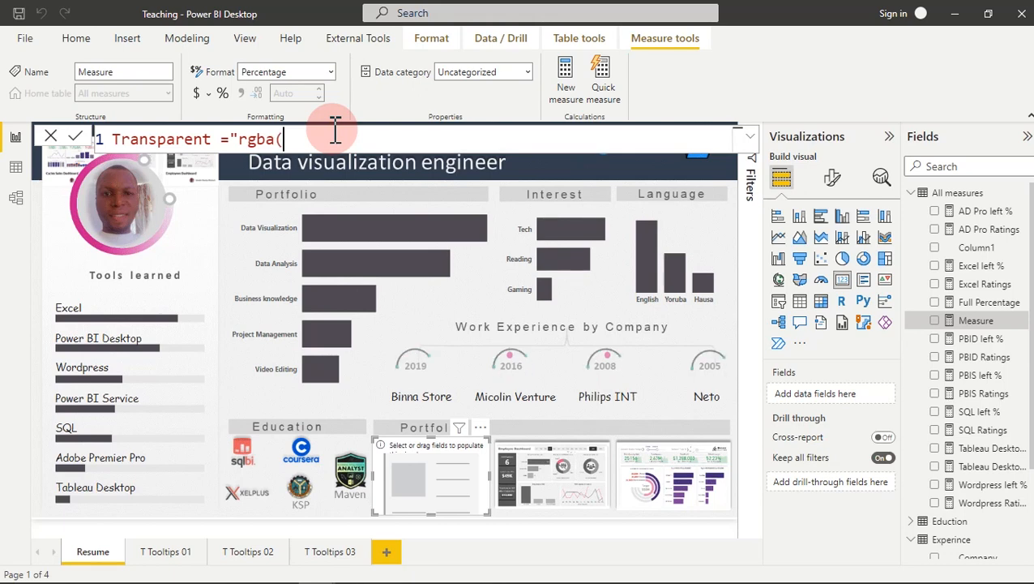
type("0,0")
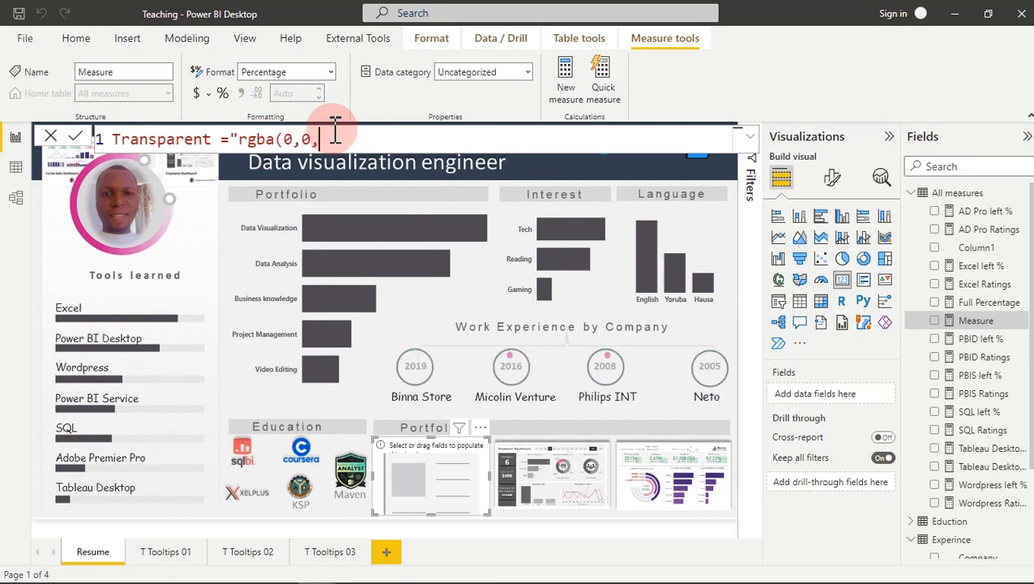
type(",0,")
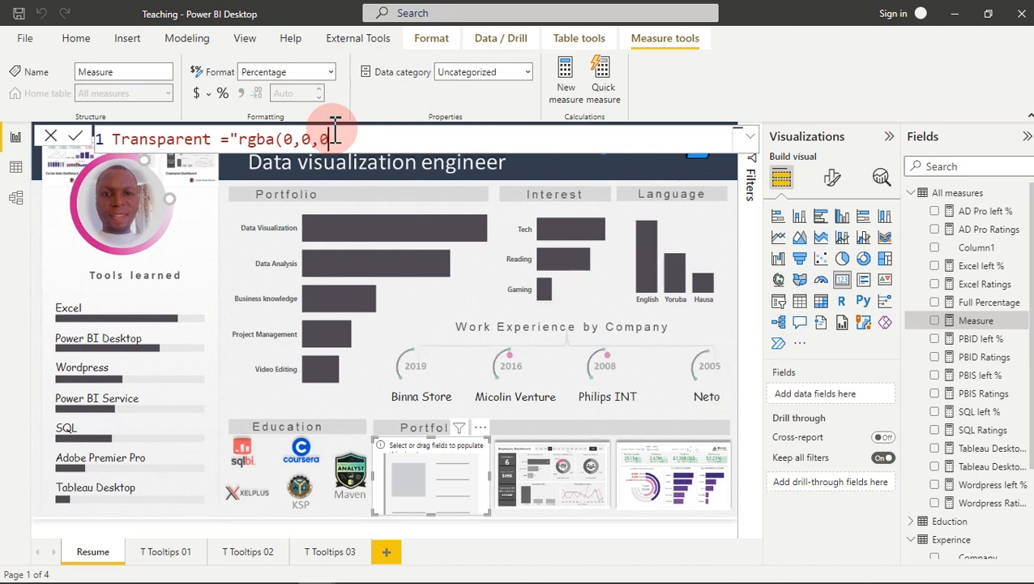
type("0)")
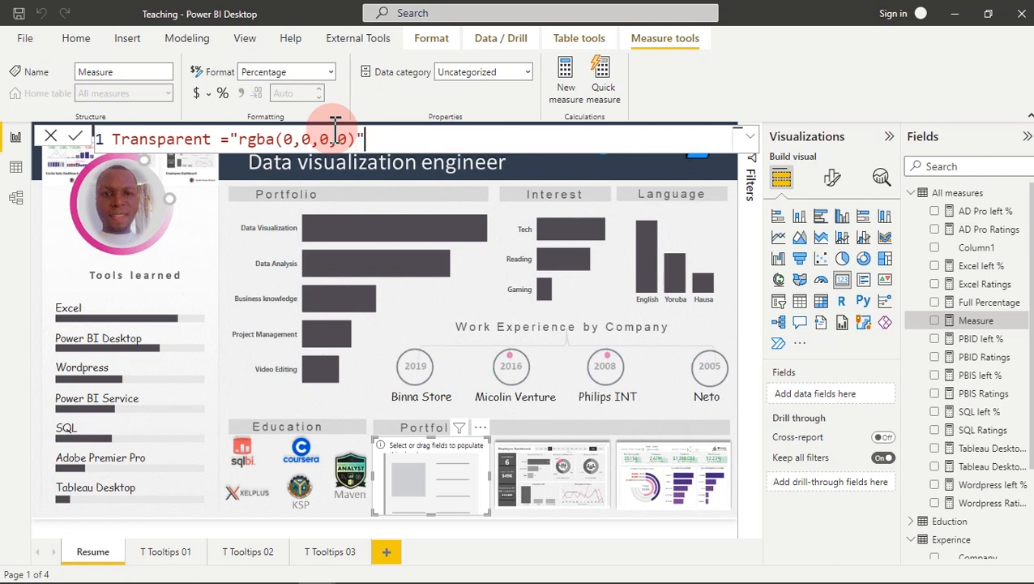
key("Return")
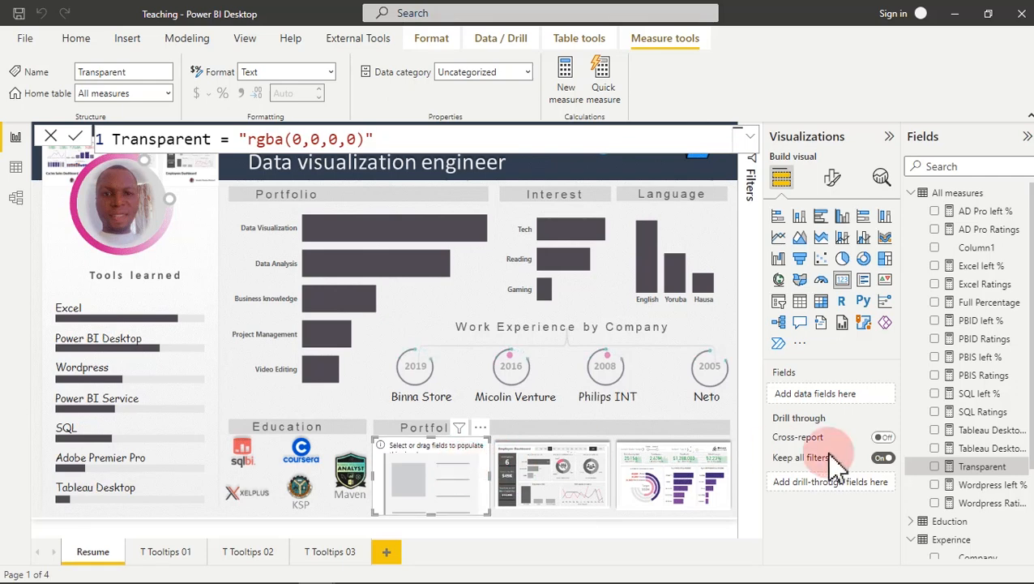
- Assign the Transparent measure to the new card and turn off the card's category label
left_click(937, 468)
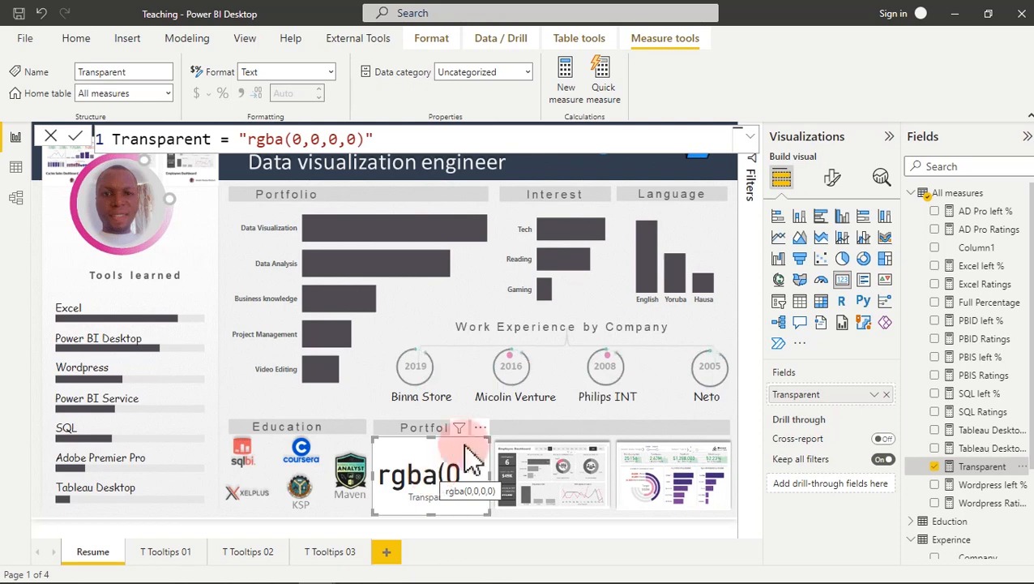
left_click(835, 180)
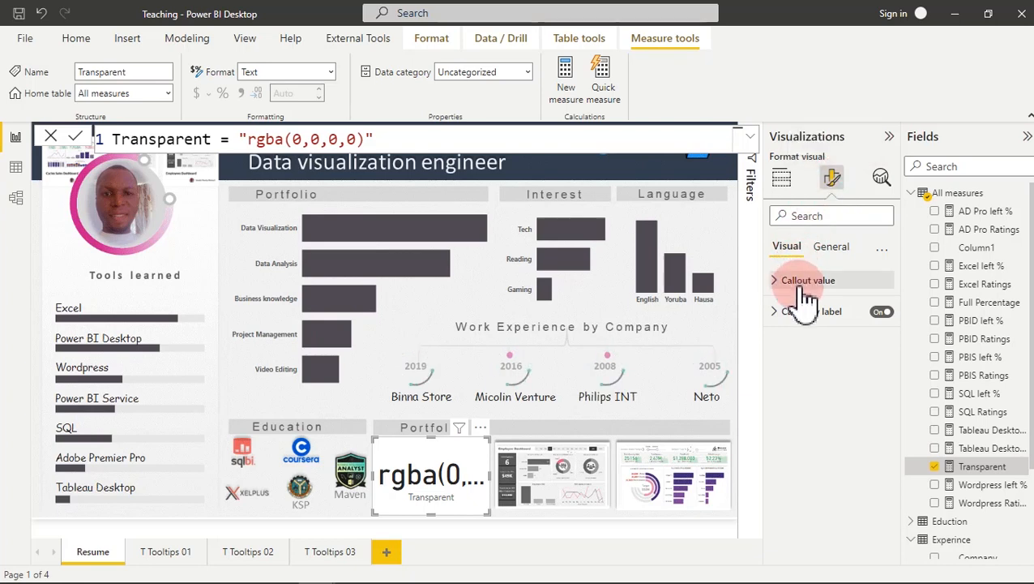
left_click(883, 312)
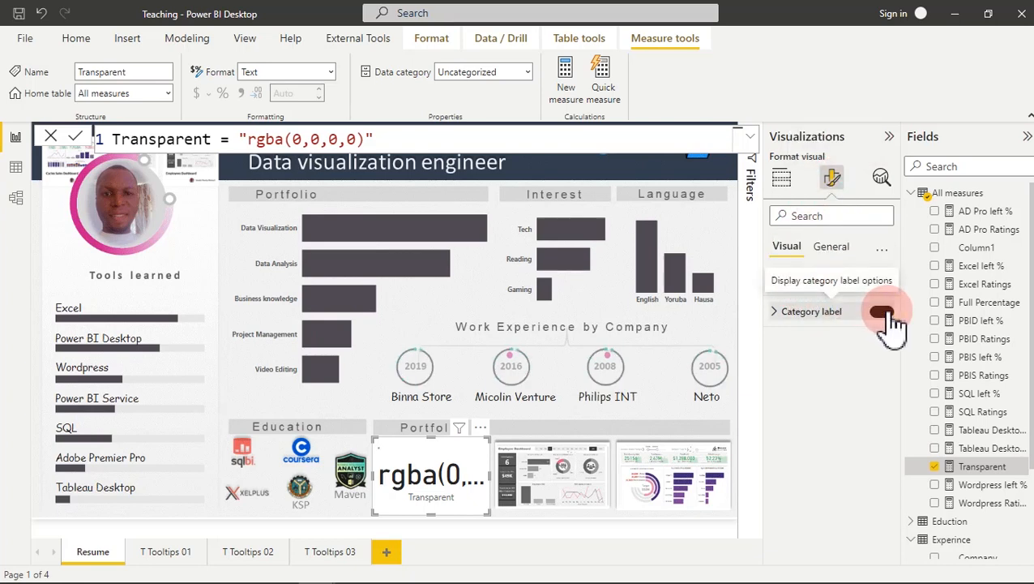
left_click(882, 313)
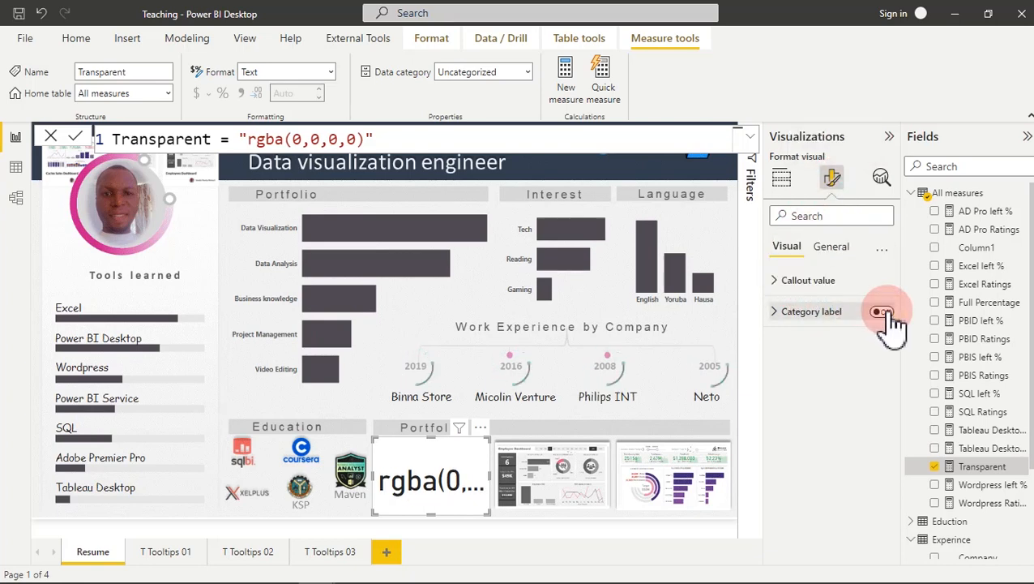
- Turn off the background of the card over the first portfolio picture
left_click(832, 248)
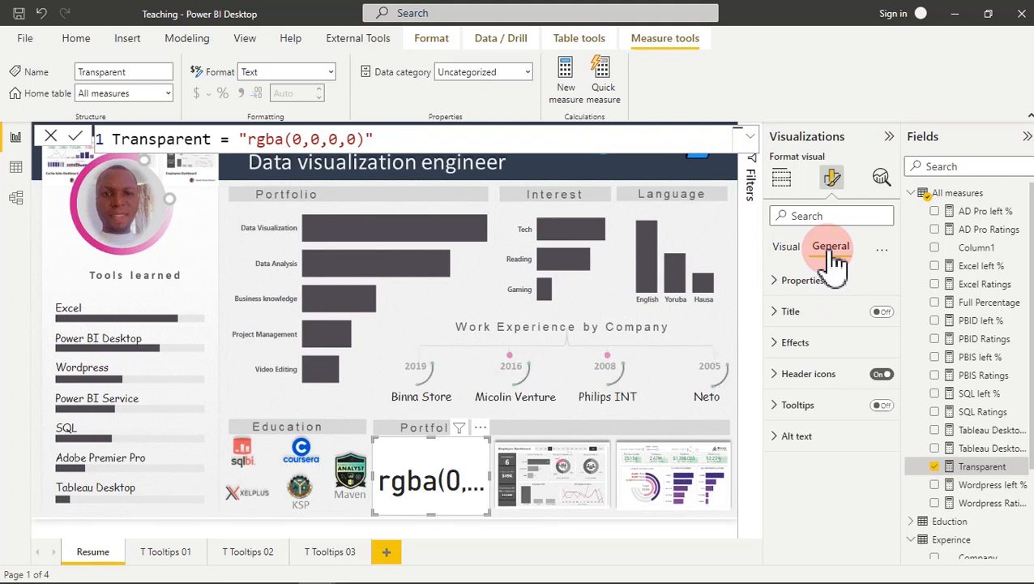
left_click(821, 346)
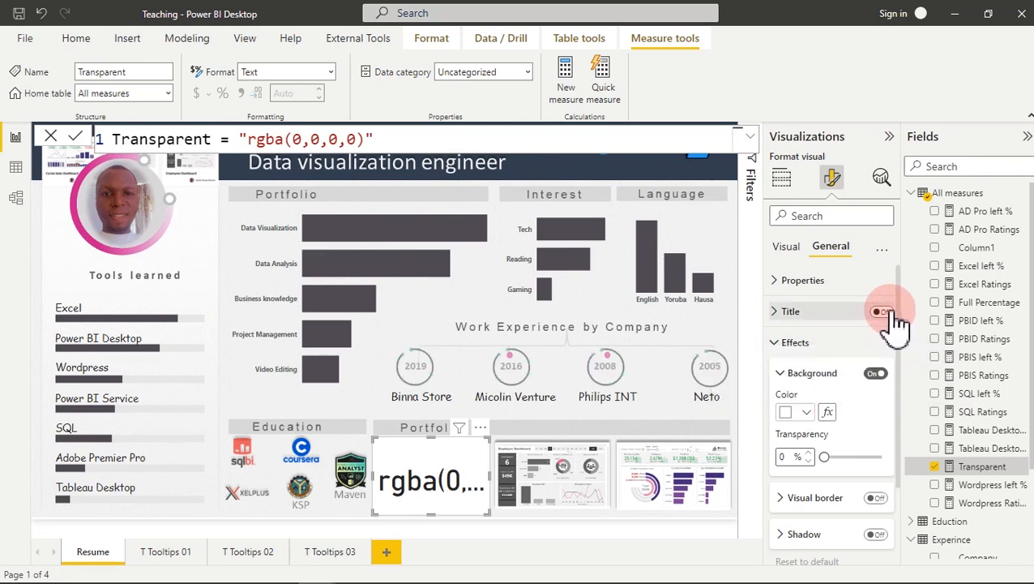
left_click(880, 373)
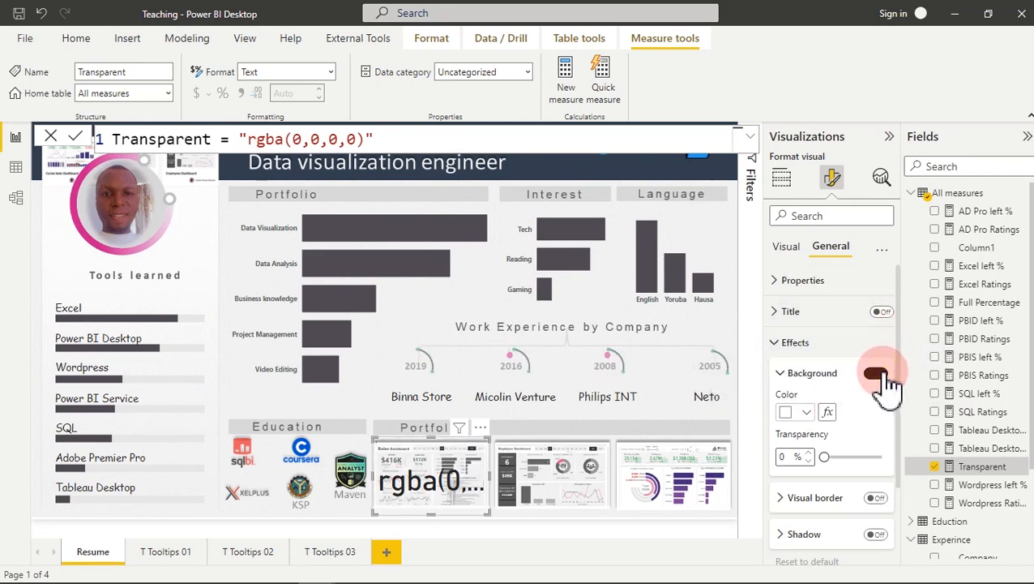
left_click(884, 374)
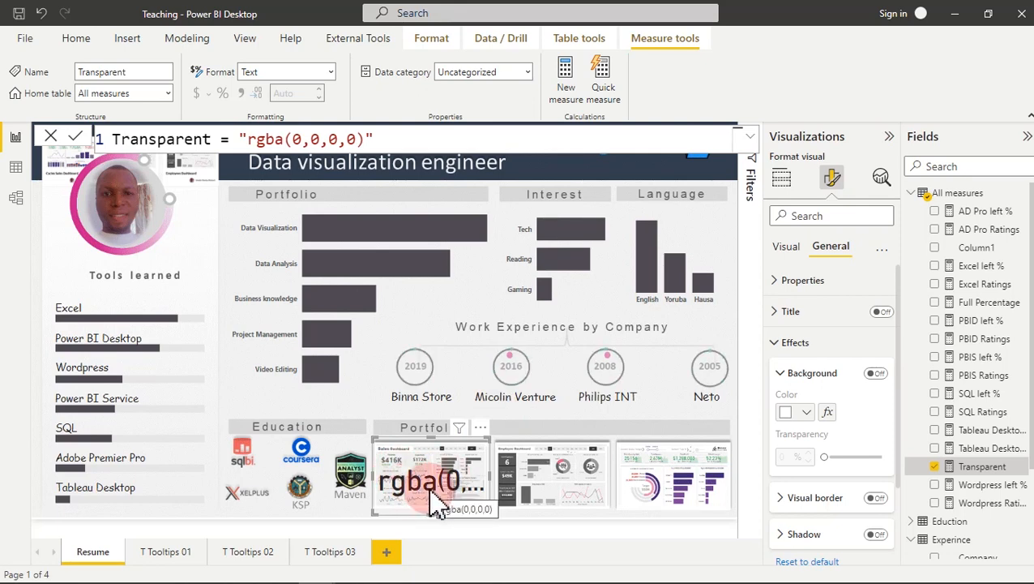
- Try white and a recent dark grey as the callout value color of the card over the first portfolio picture
left_click(794, 247)
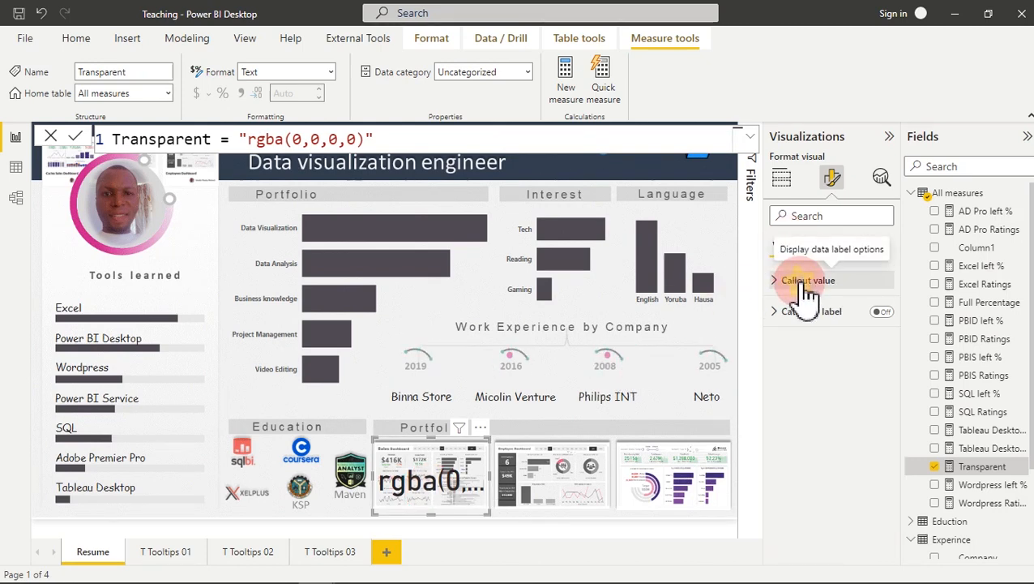
left_click(806, 284)
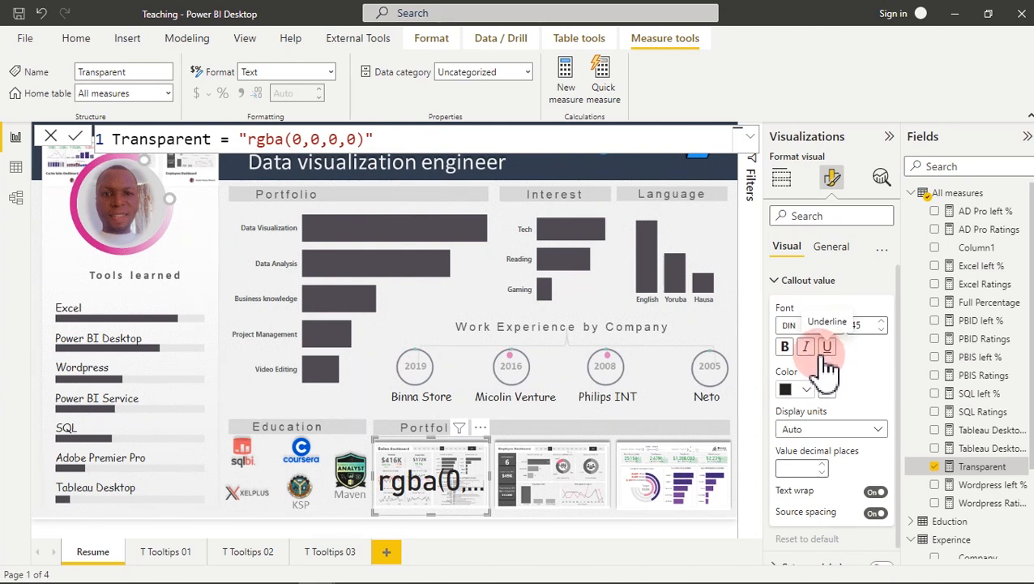
left_click(804, 391)
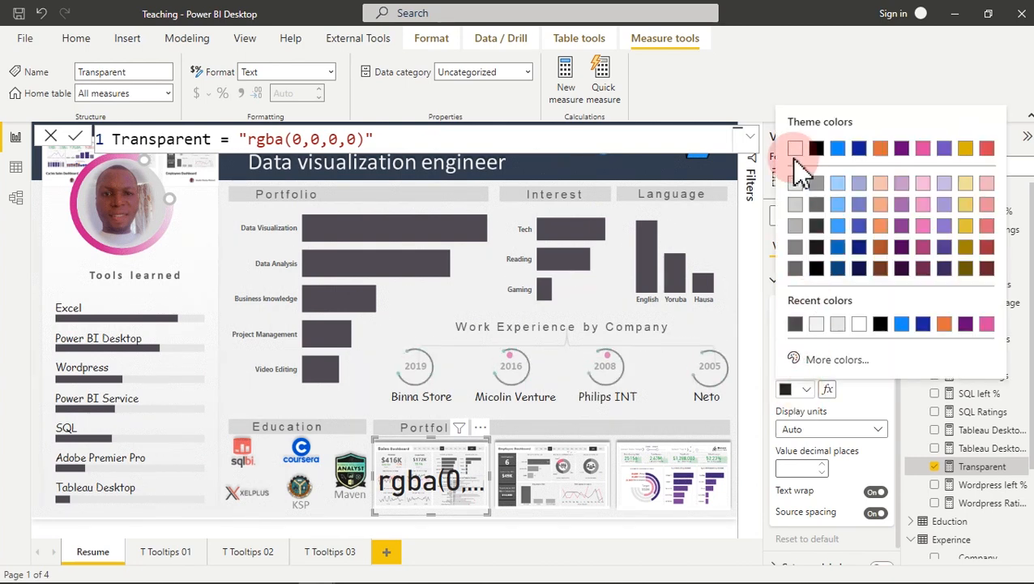
left_click(795, 149)
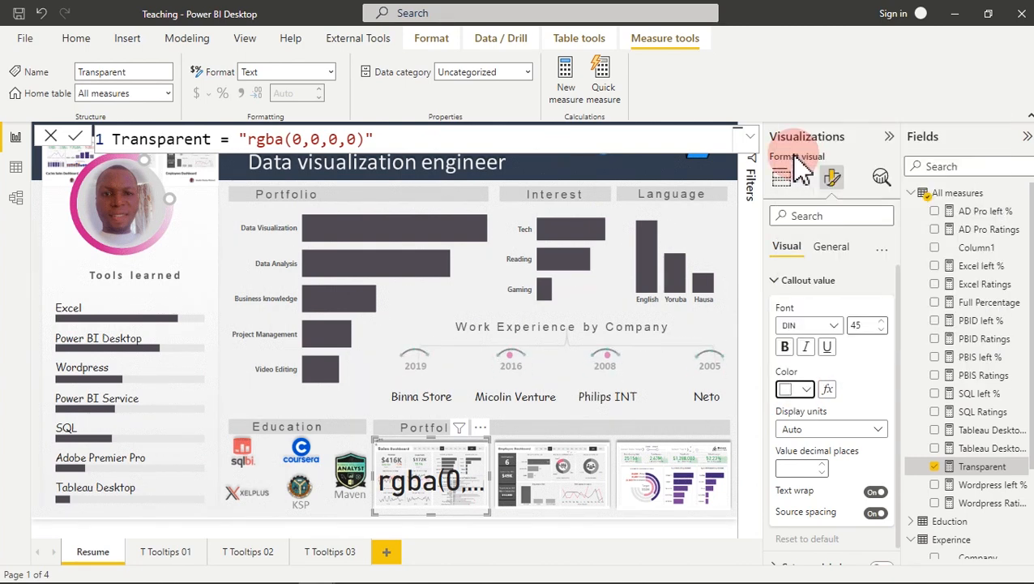
left_click(451, 487)
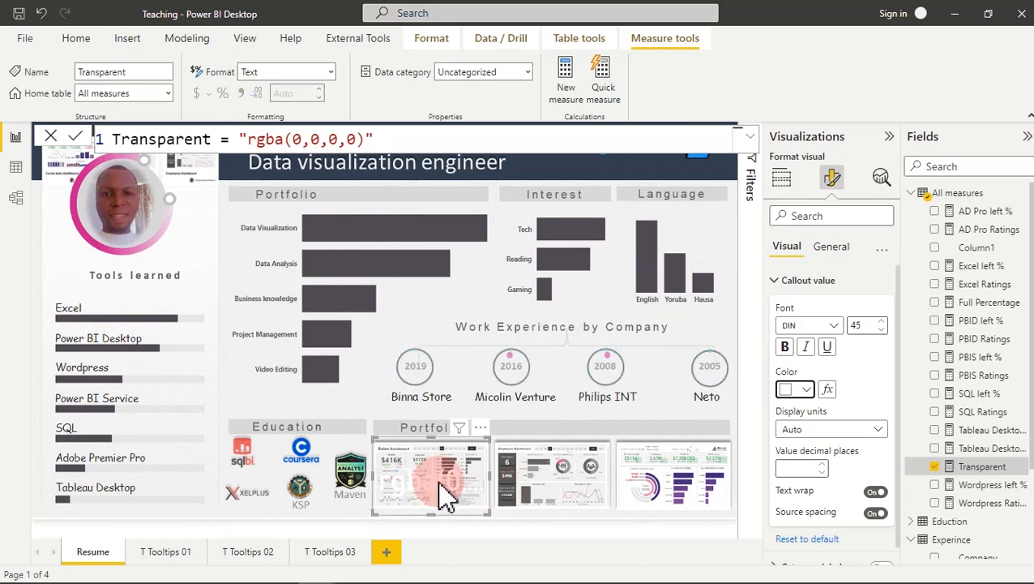
left_click(805, 390)
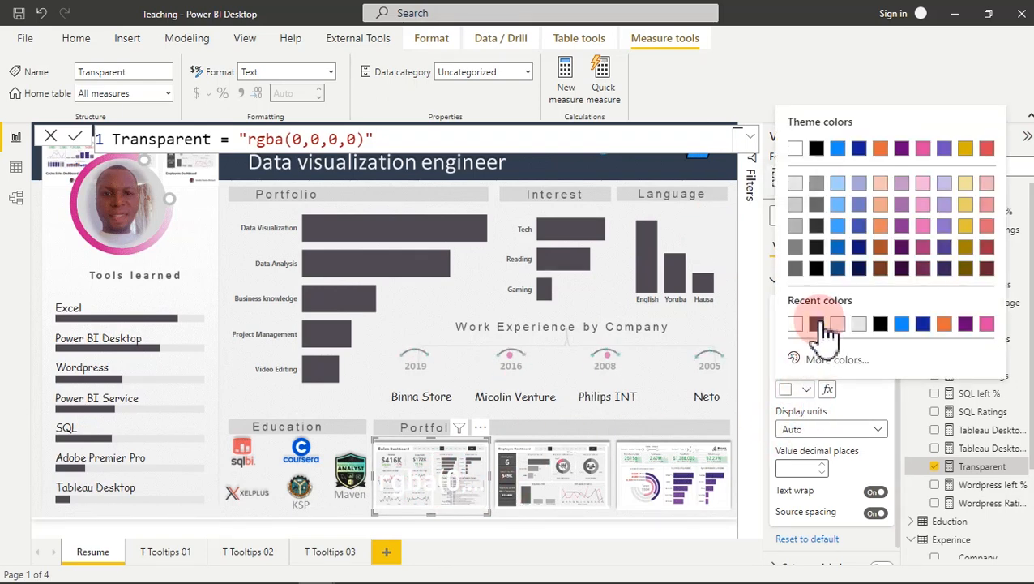
left_click(816, 324)
left_click(460, 496)
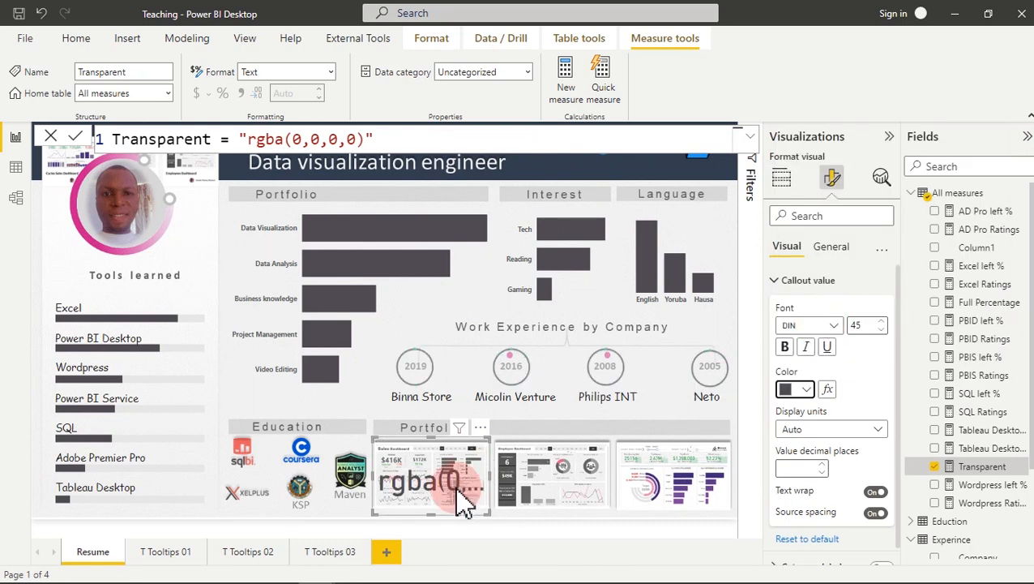
- Format the card's callout value color conditionally by field value, based on the Transparent measure in the All measures table
left_click(828, 391)
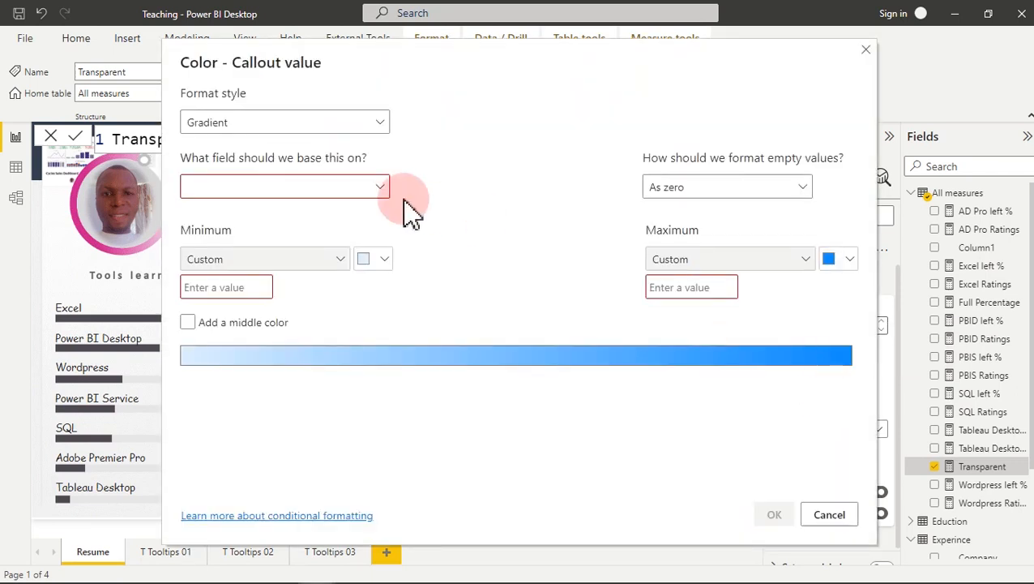
left_click(341, 128)
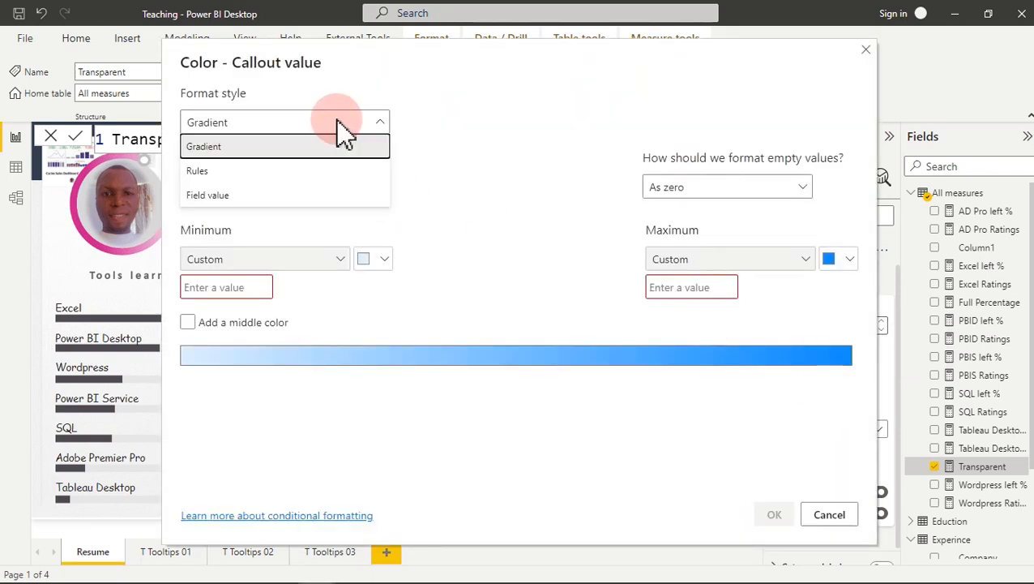
left_click(249, 196)
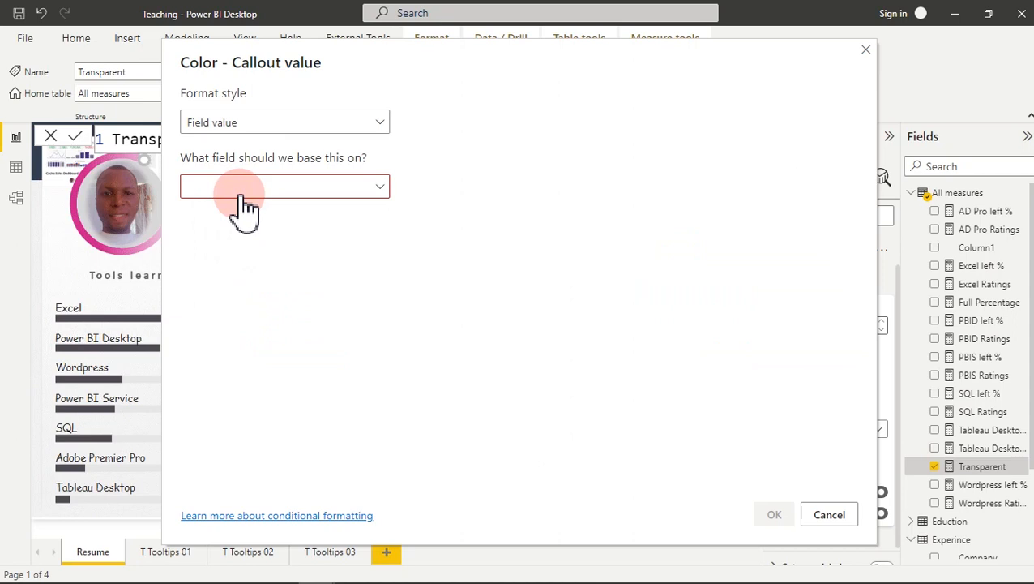
left_click(288, 191)
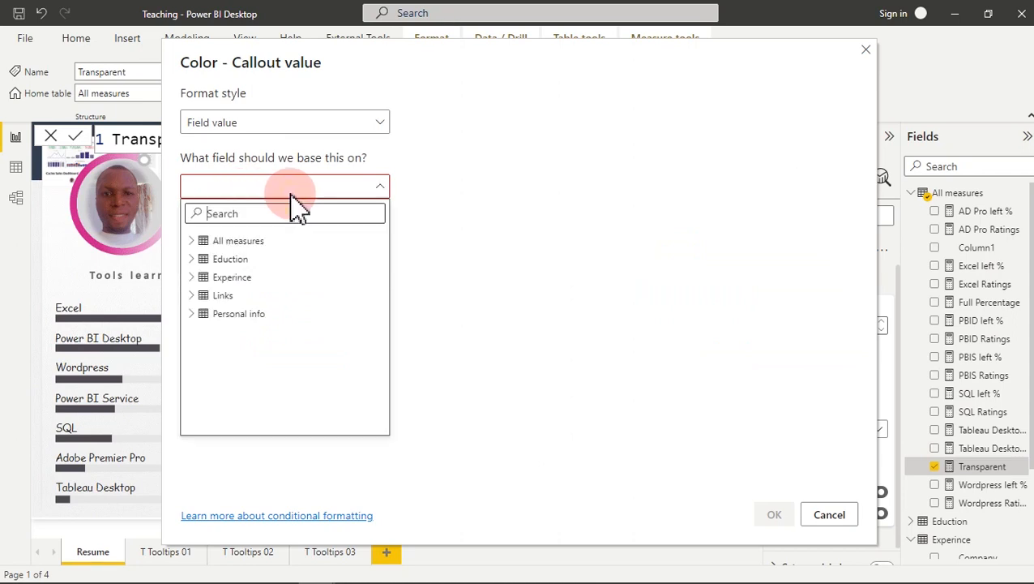
left_click(201, 242)
left_click_drag(377, 276, 381, 351)
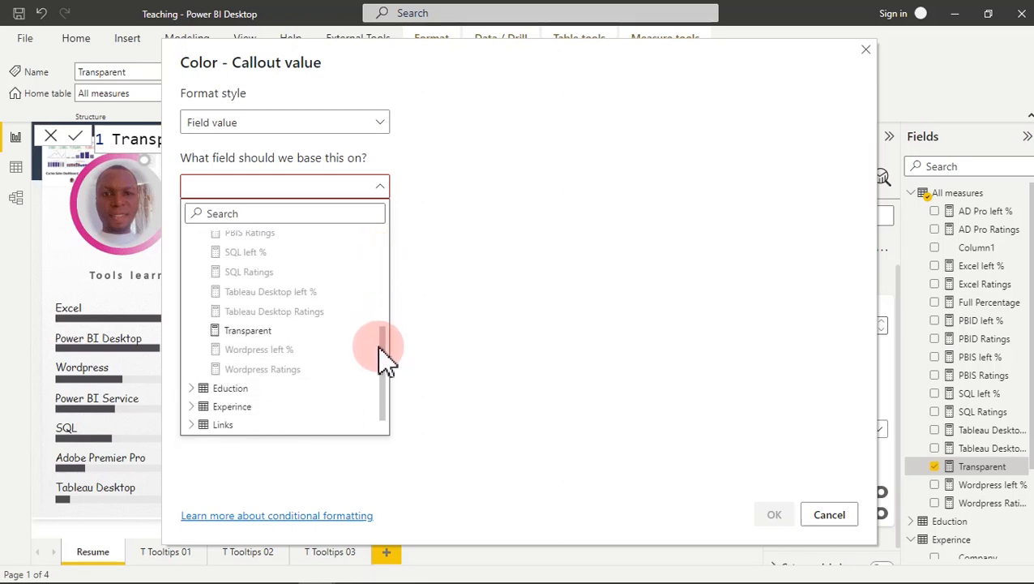
left_click(260, 323)
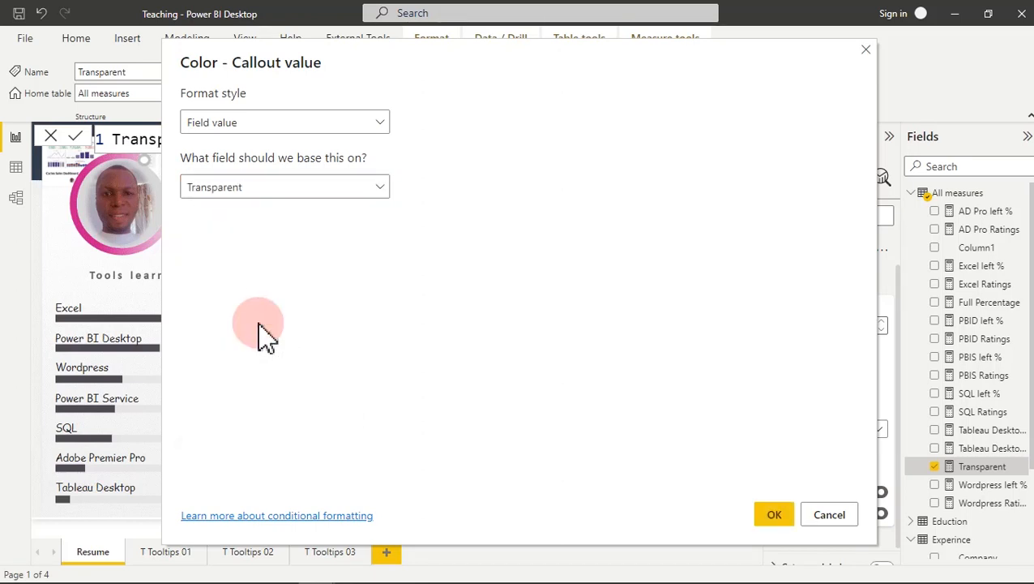
left_click(774, 515)
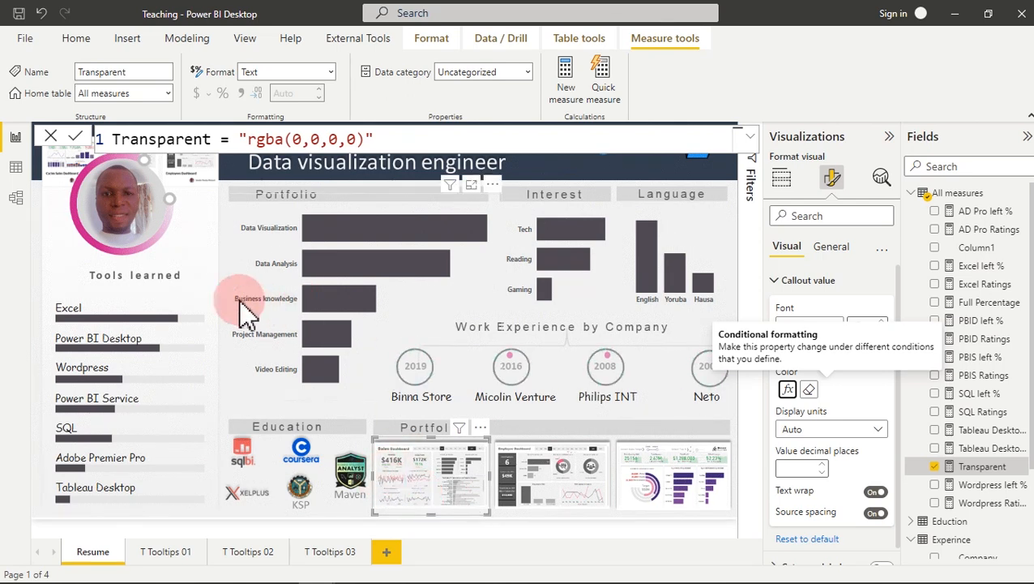
- Duplicate the transparent card twice and fit the copies over the second and third portfolio pictures
left_click(76, 41)
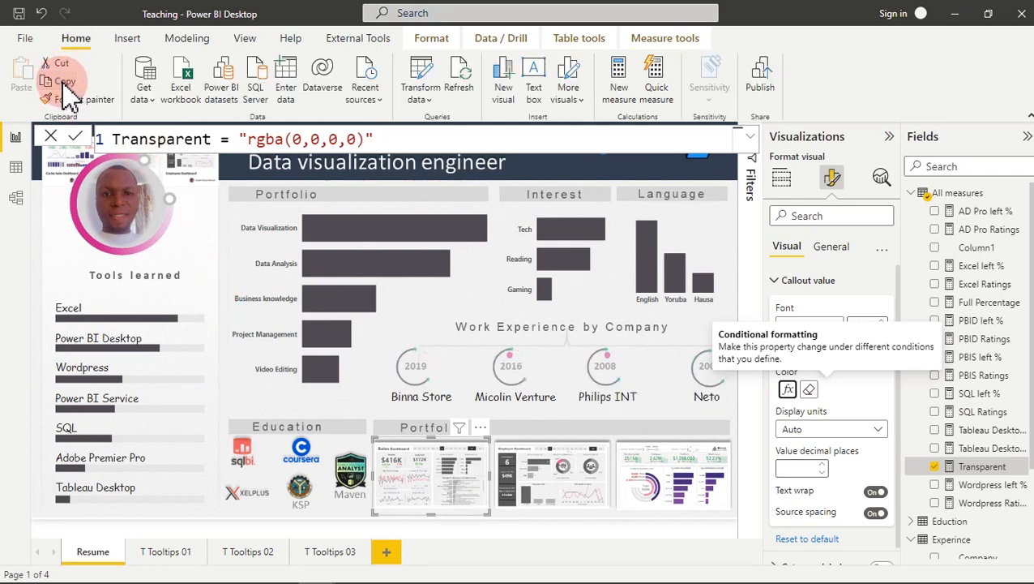
left_click(496, 525)
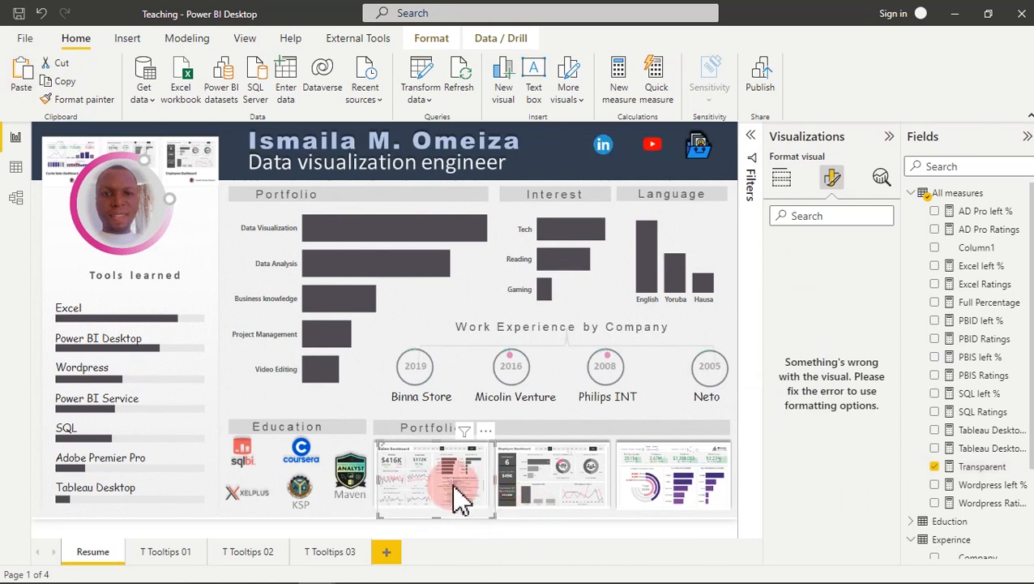
left_click_drag(514, 500, 572, 485)
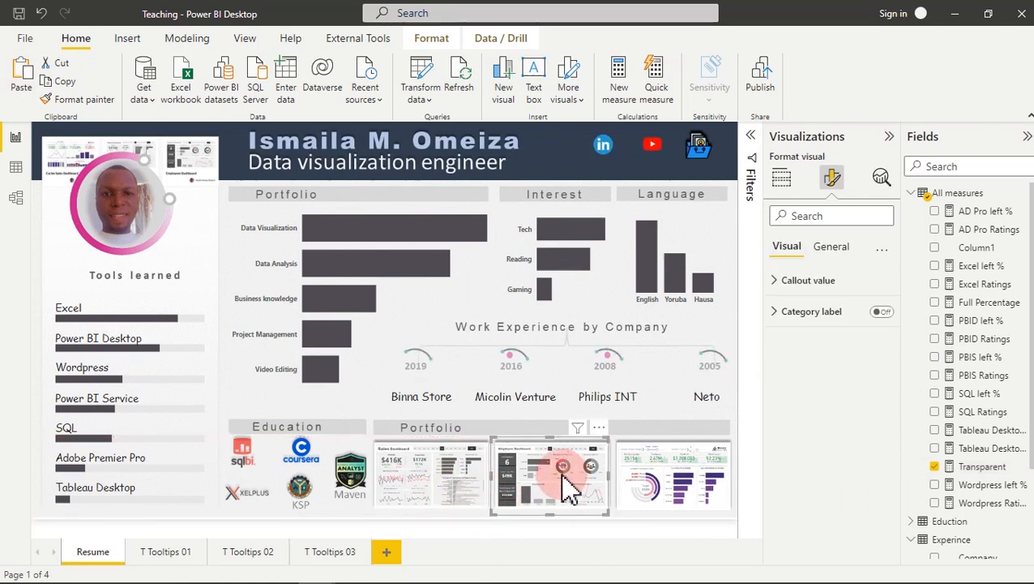
left_click(28, 81)
left_click_drag(411, 501, 684, 491)
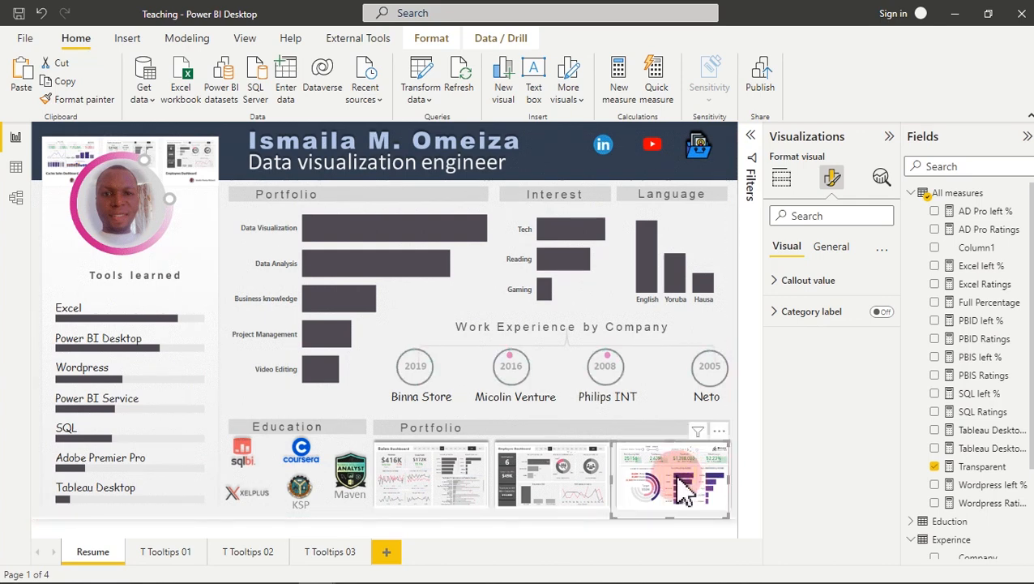
- Add three more copies of the transparent card, sized to fit over the LinkedIn, YouTube and portfolio icons in the header
left_click(21, 77)
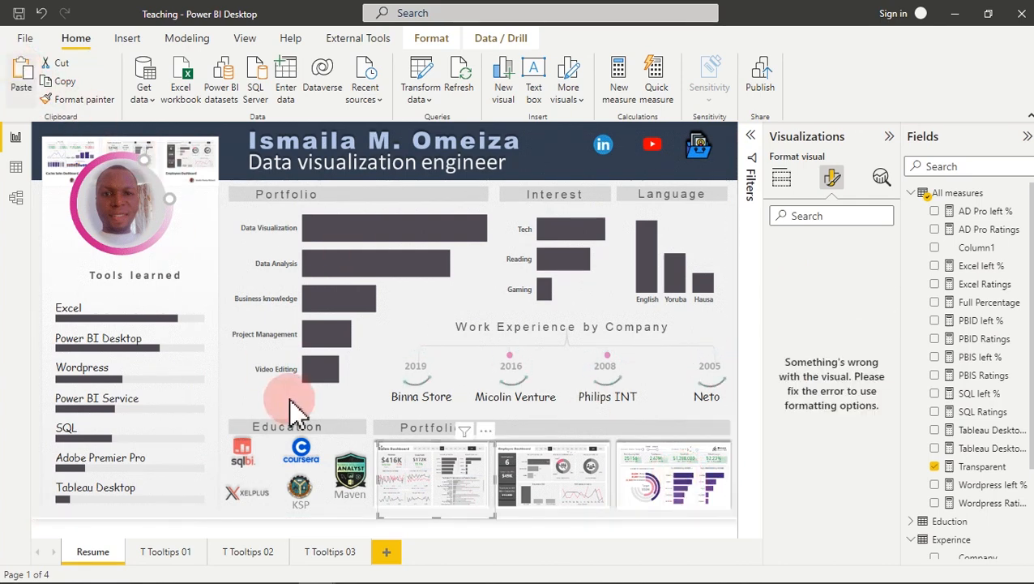
left_click_drag(422, 490, 612, 169)
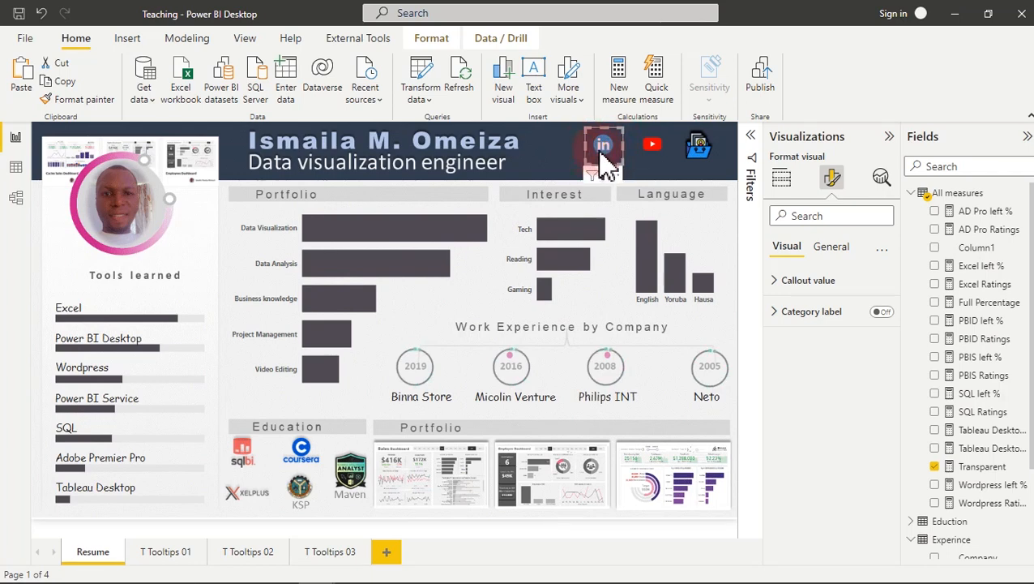
left_click(28, 81)
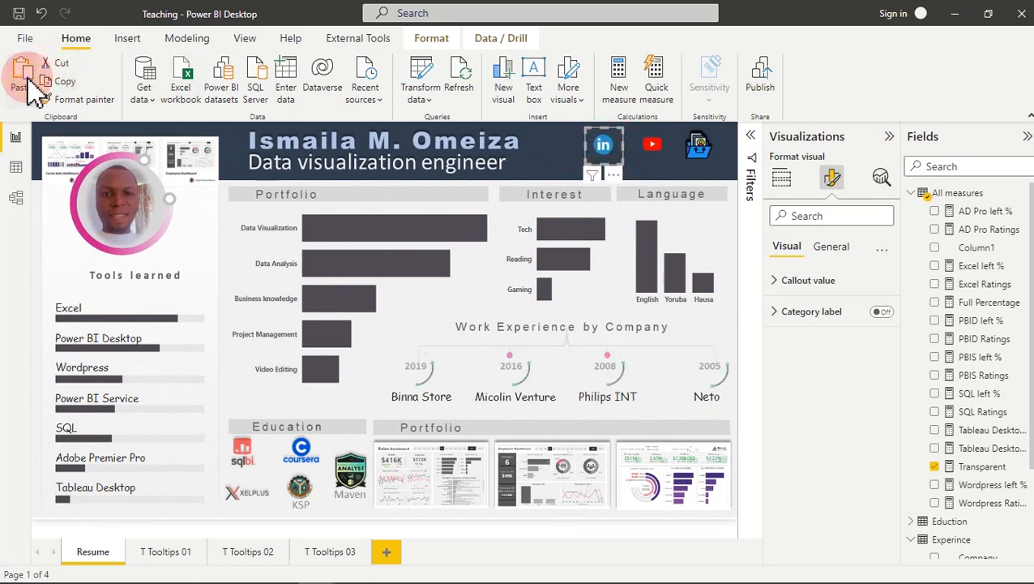
left_click_drag(618, 166, 654, 170)
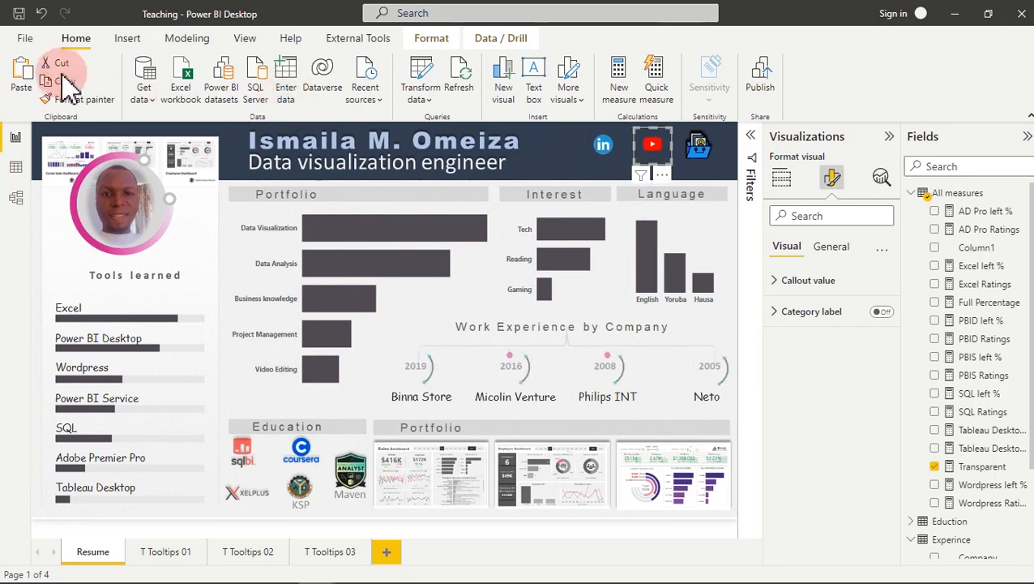
left_click(32, 81)
left_click_drag(592, 191, 701, 146)
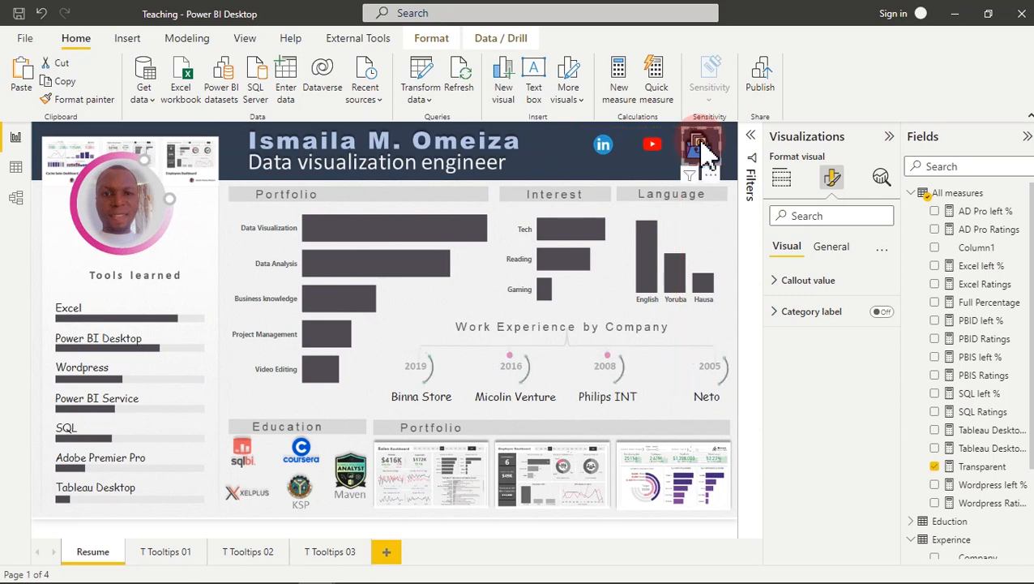
left_click(541, 148)
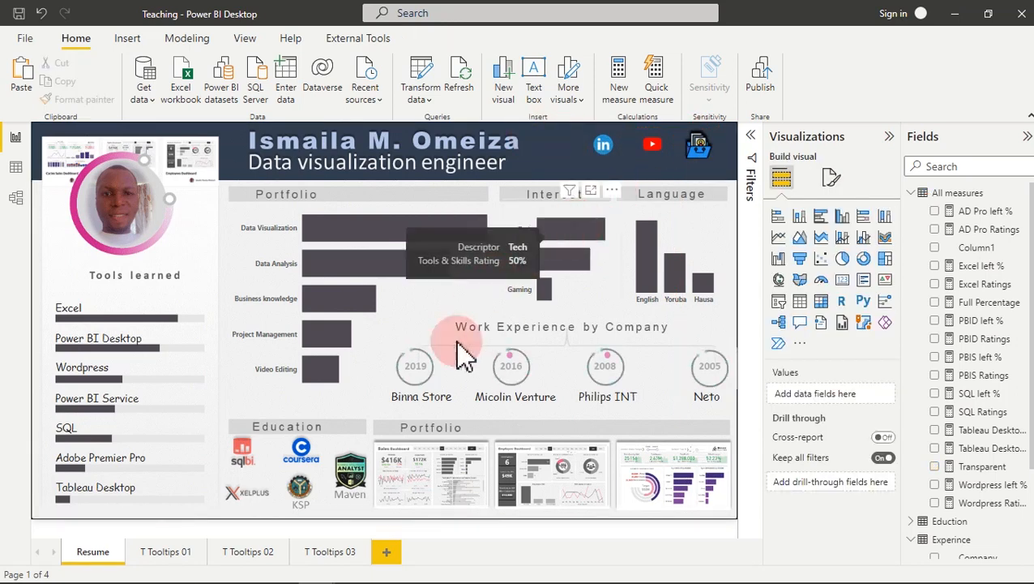
left_click(456, 484)
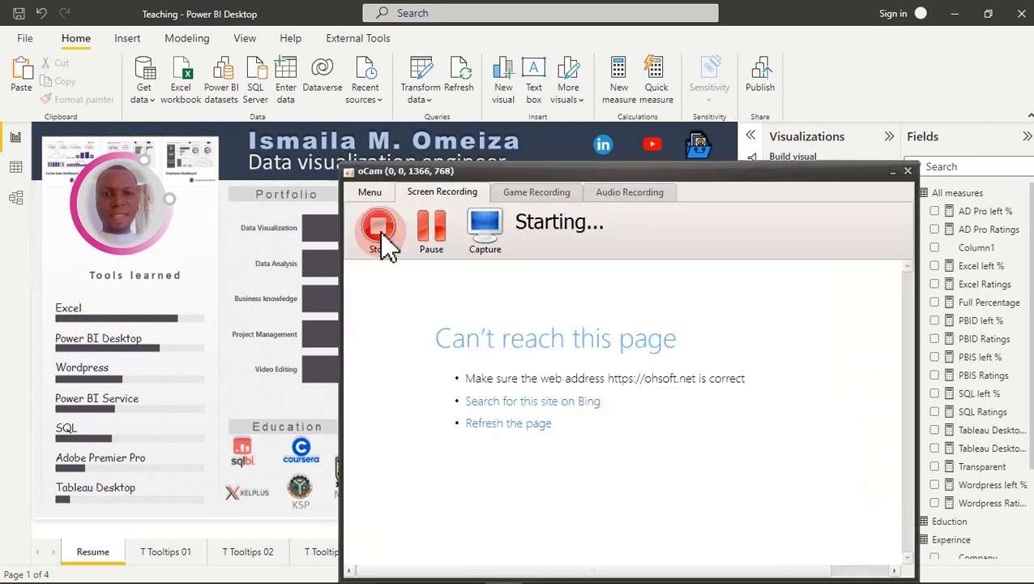
left_click(213, 274)
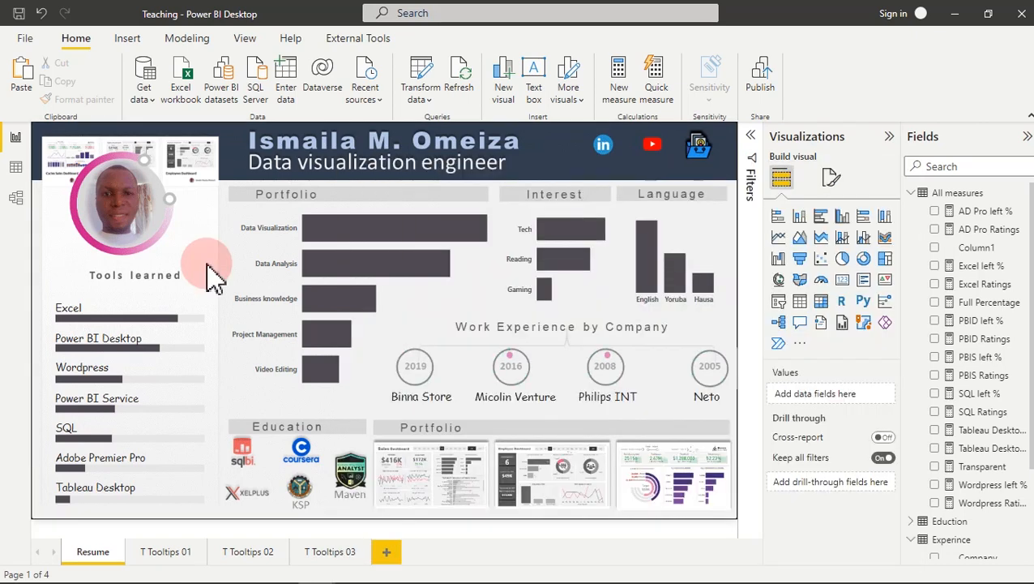
- Enable tooltips on the card over the first portfolio picture, set their page to T Tooltips 01, and preview the tooltip
left_click(444, 486)
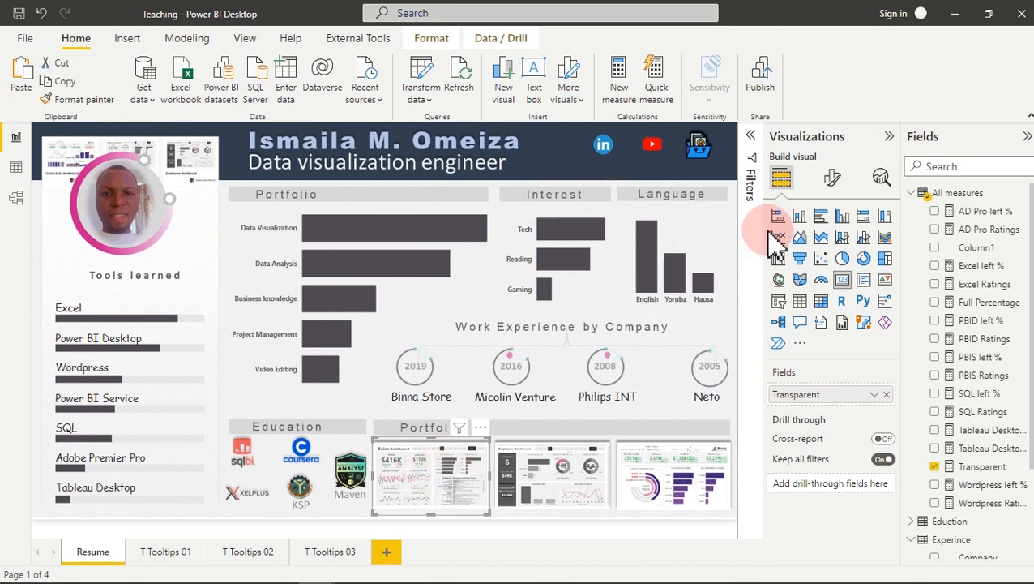
left_click(833, 178)
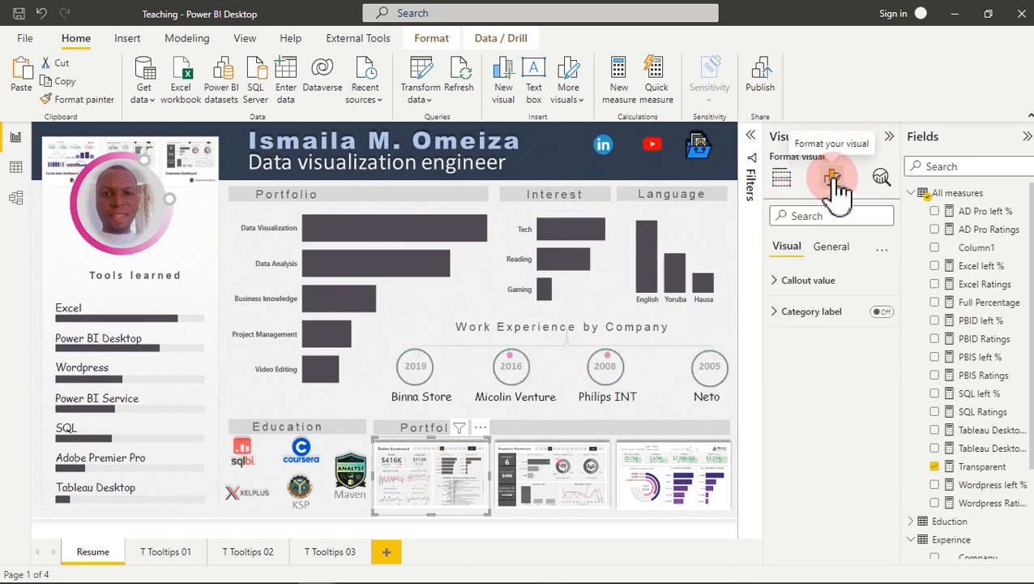
left_click(840, 258)
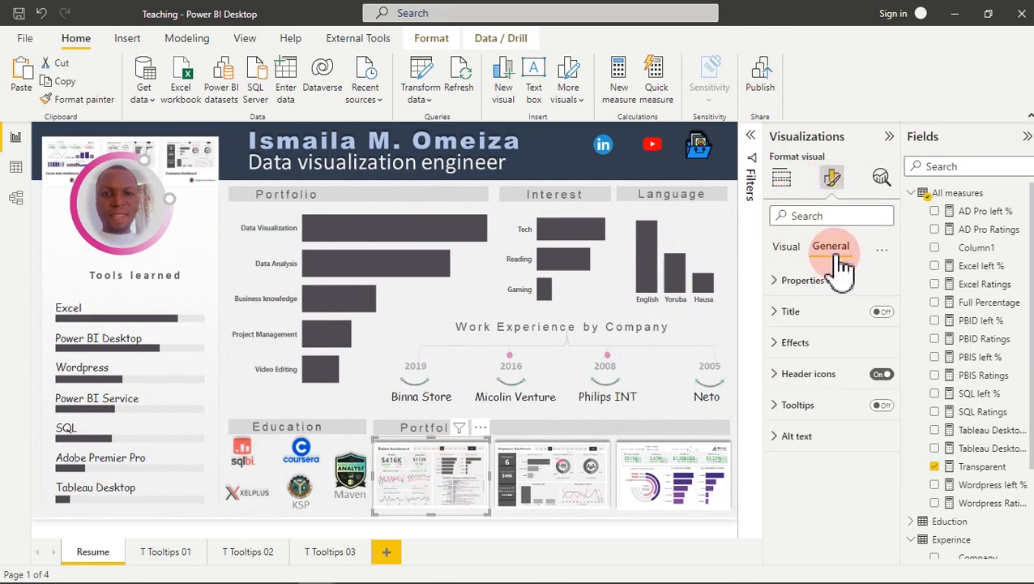
left_click(880, 406)
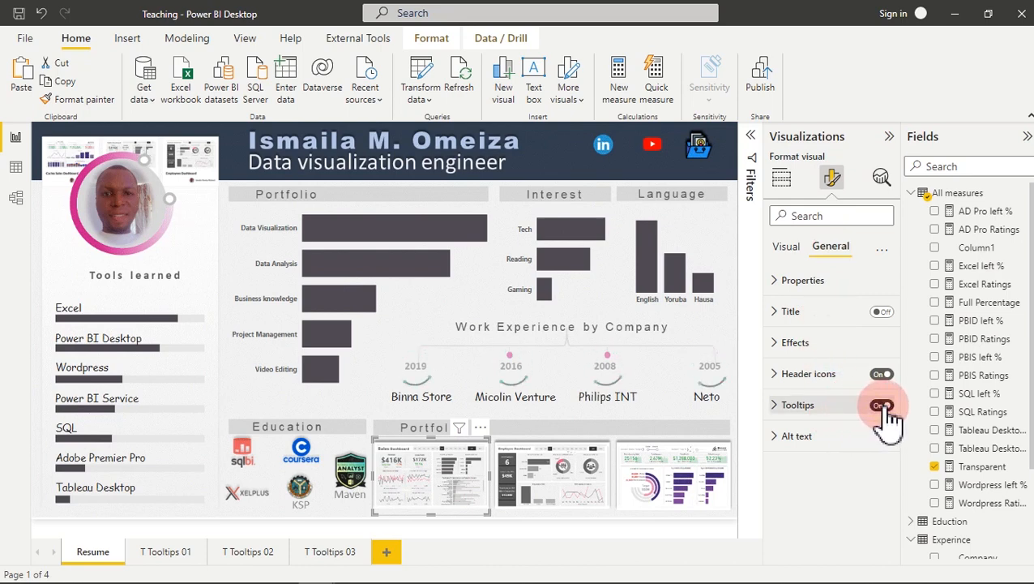
left_click(826, 422)
left_click(838, 515)
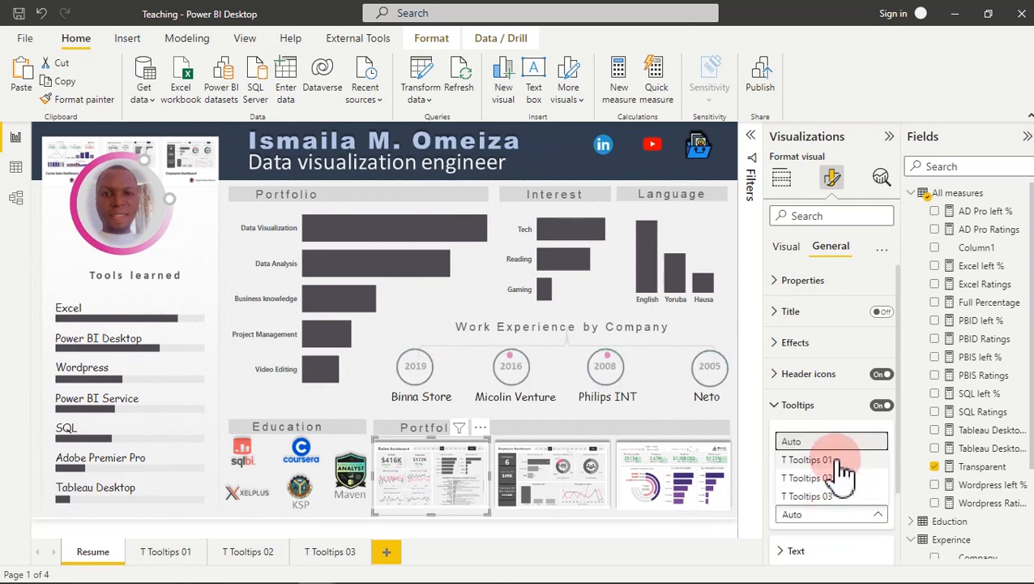
left_click(843, 461)
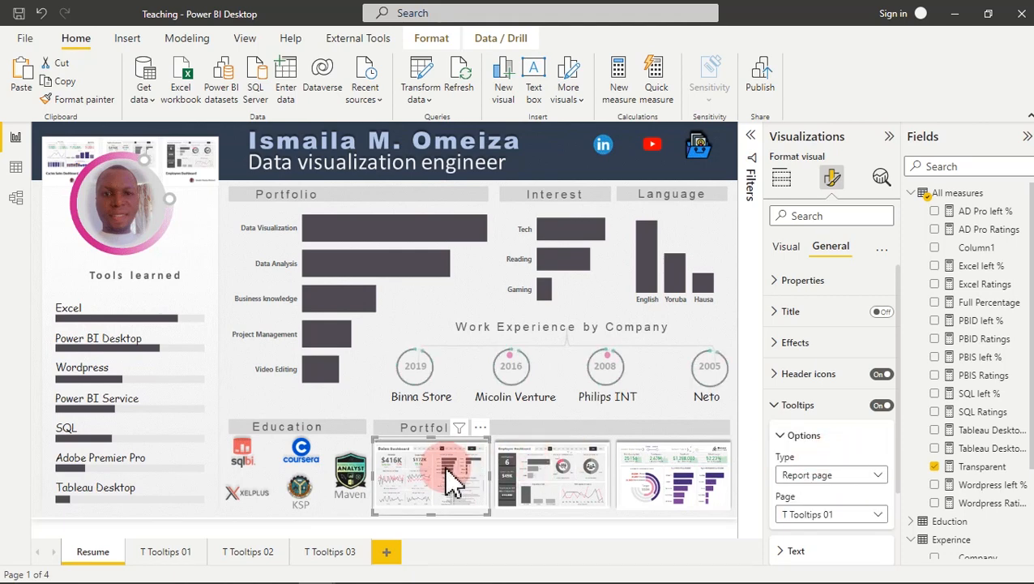
mouse_move(447, 470)
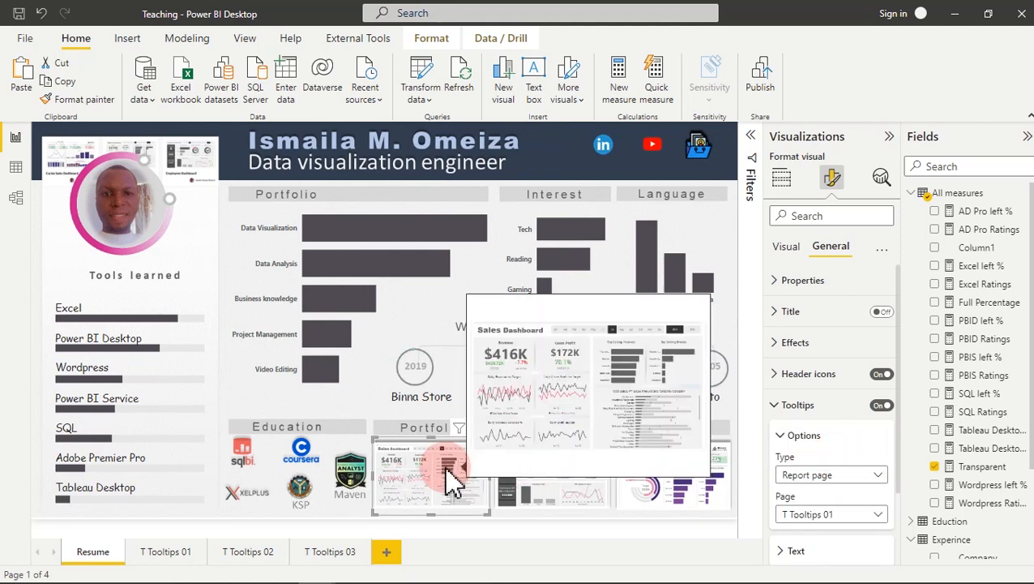
- Enable tooltips on the card over the second portfolio picture, set their page to T Tooltips 02, and preview the tooltip
left_click(559, 502)
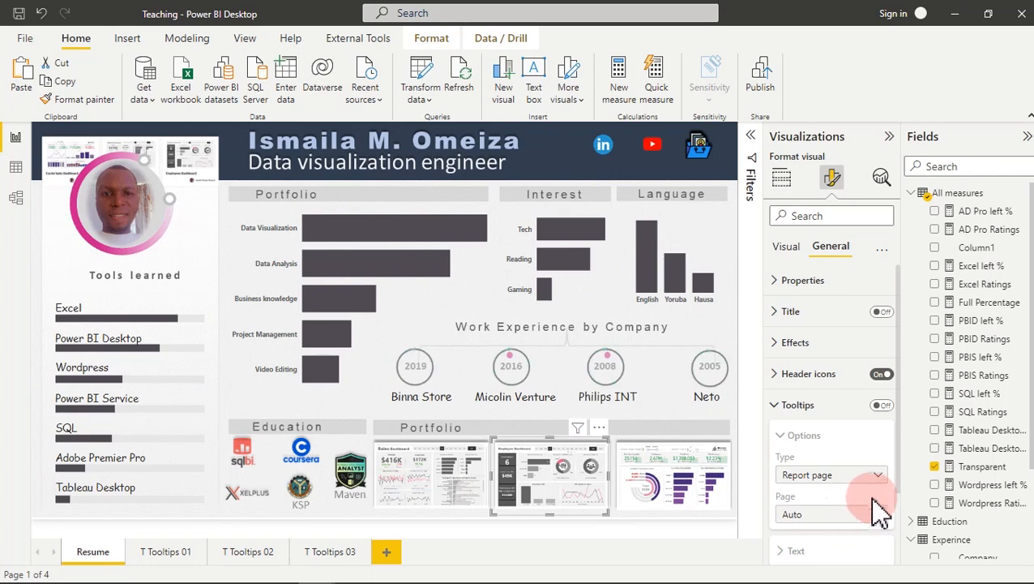
left_click(880, 405)
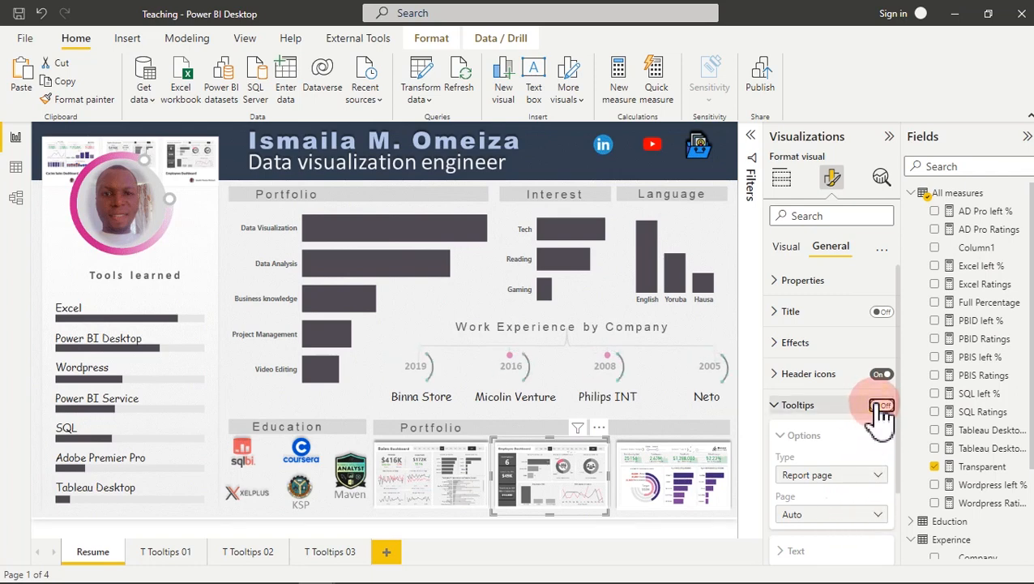
left_click(854, 520)
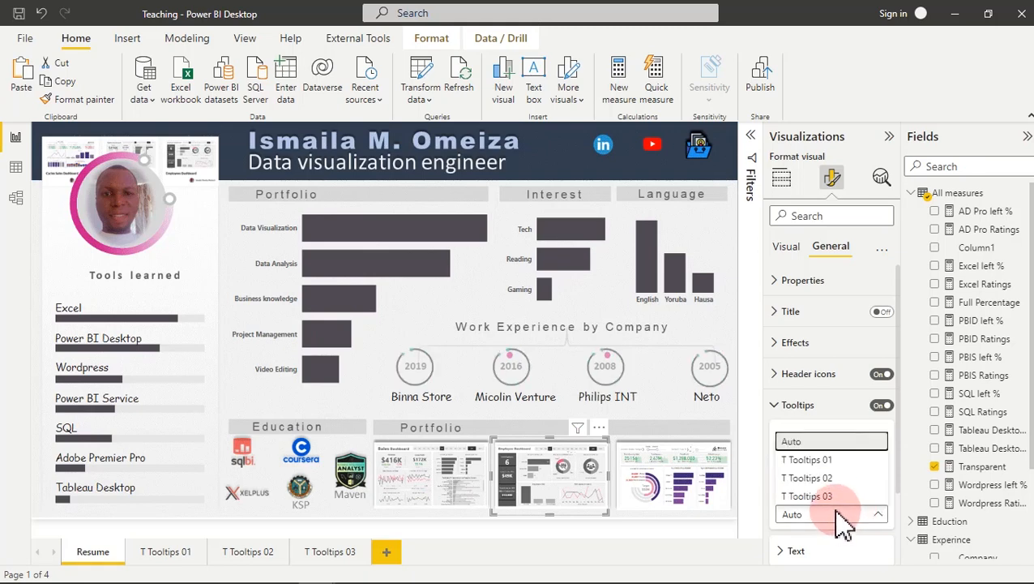
left_click(826, 480)
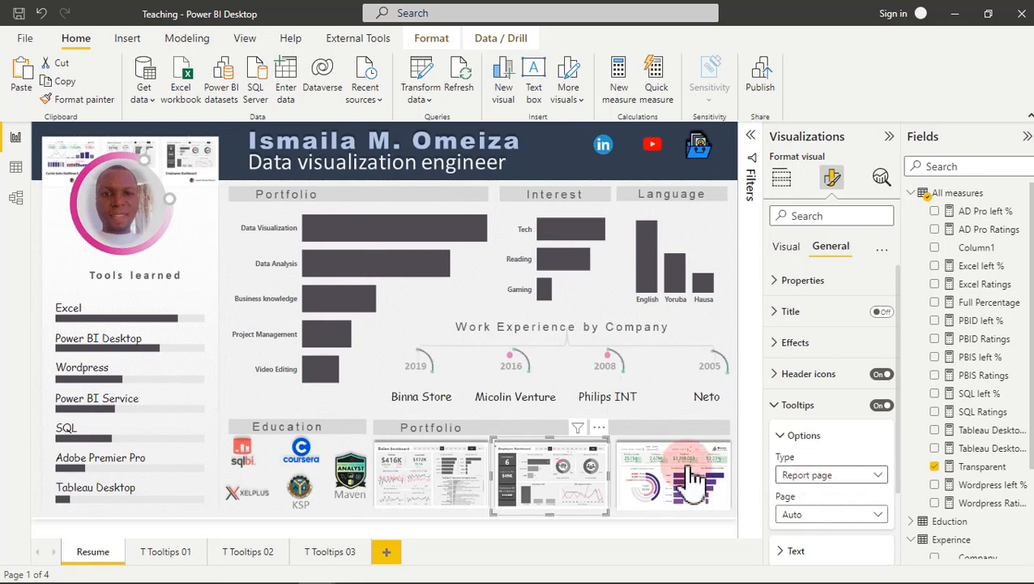
left_click(548, 473)
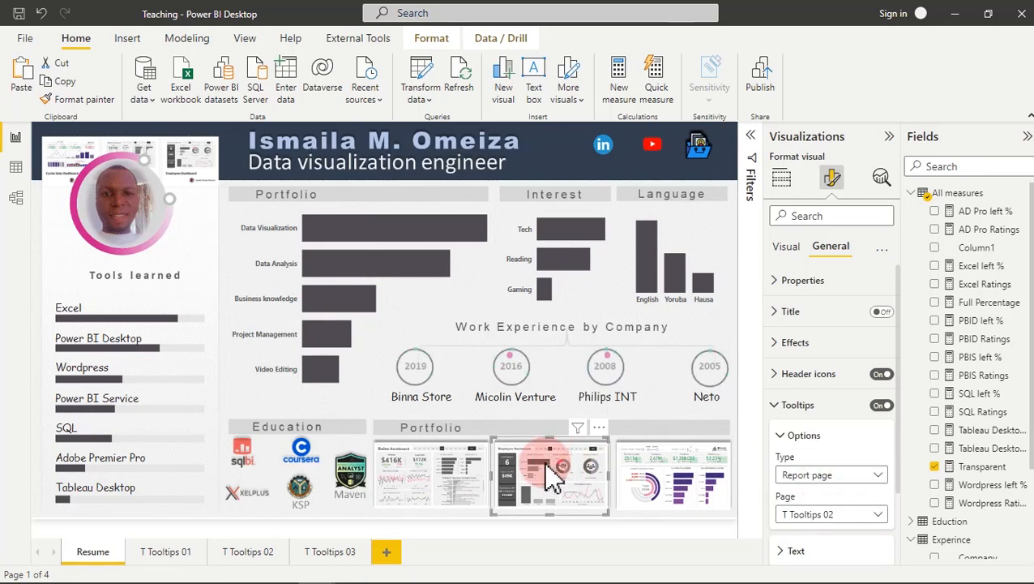
mouse_move(549, 478)
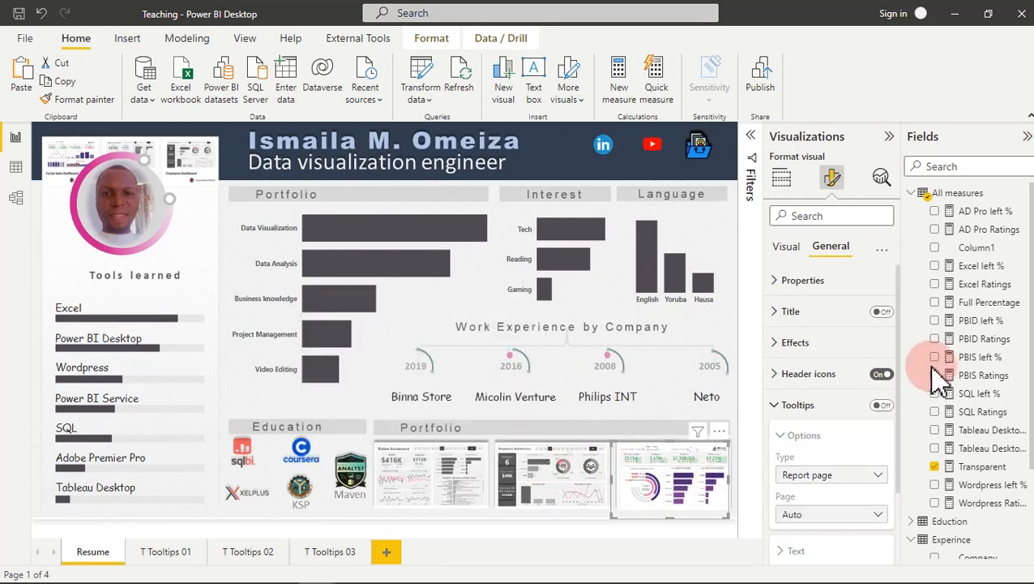
- Enable tooltips on the card over the third portfolio picture and set their page to T Tooltips 03
left_click(883, 407)
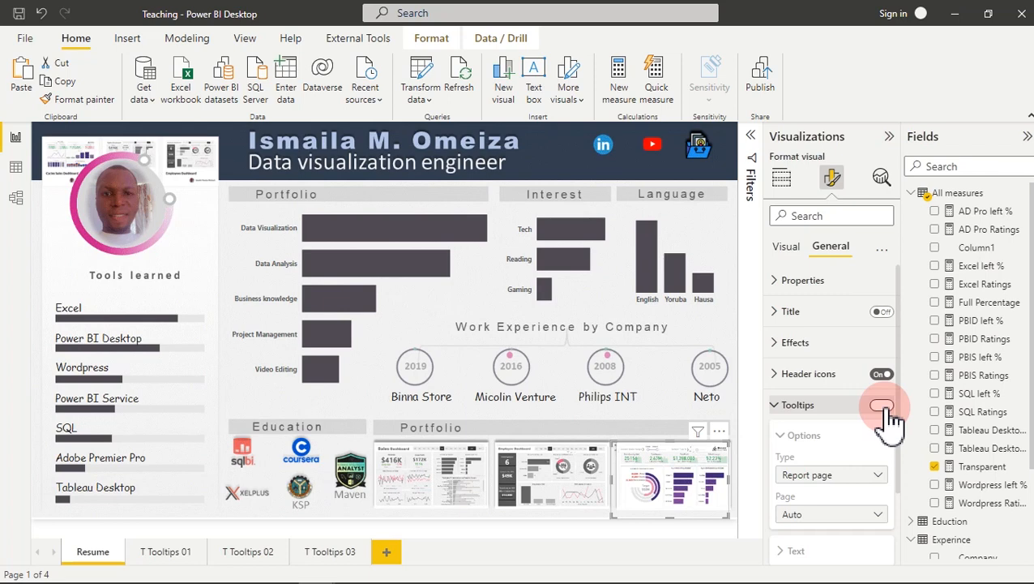
left_click(885, 407)
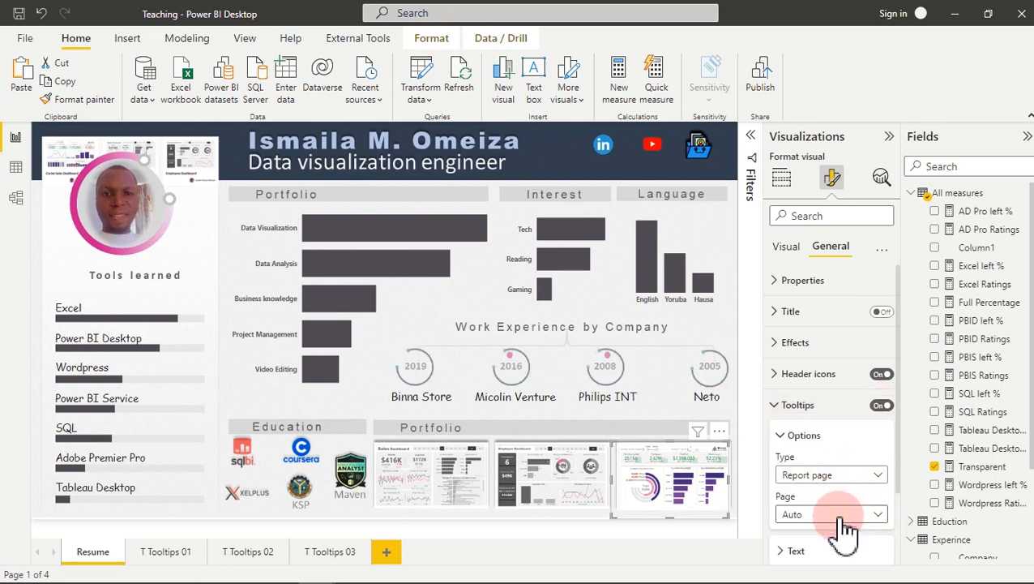
left_click(845, 527)
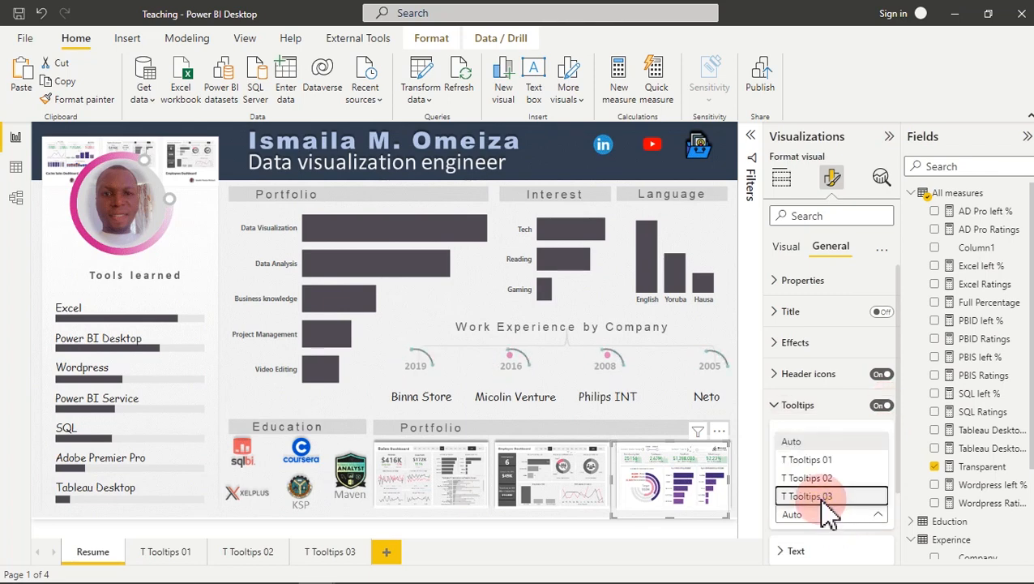
left_click(822, 500)
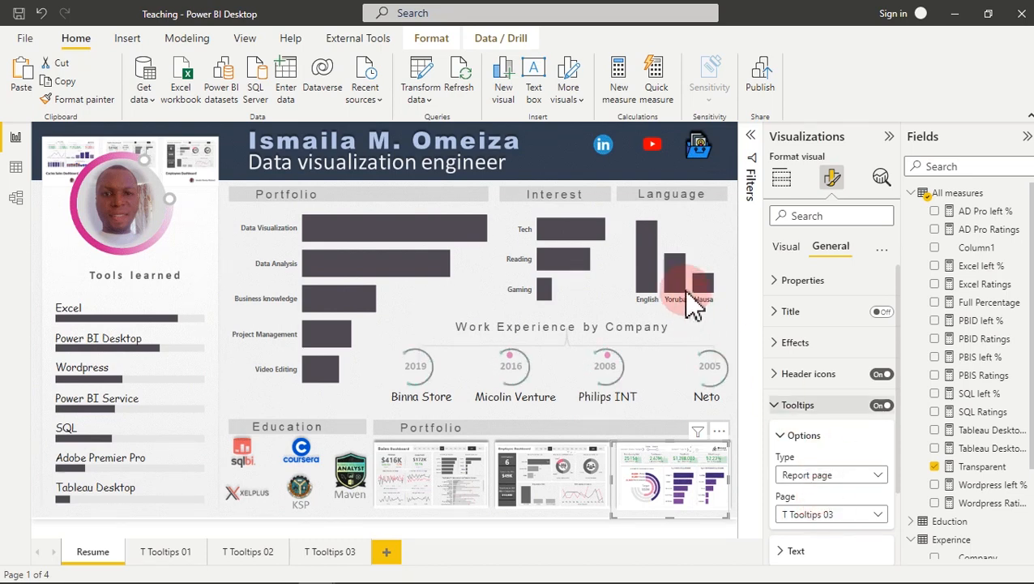
left_click(548, 156)
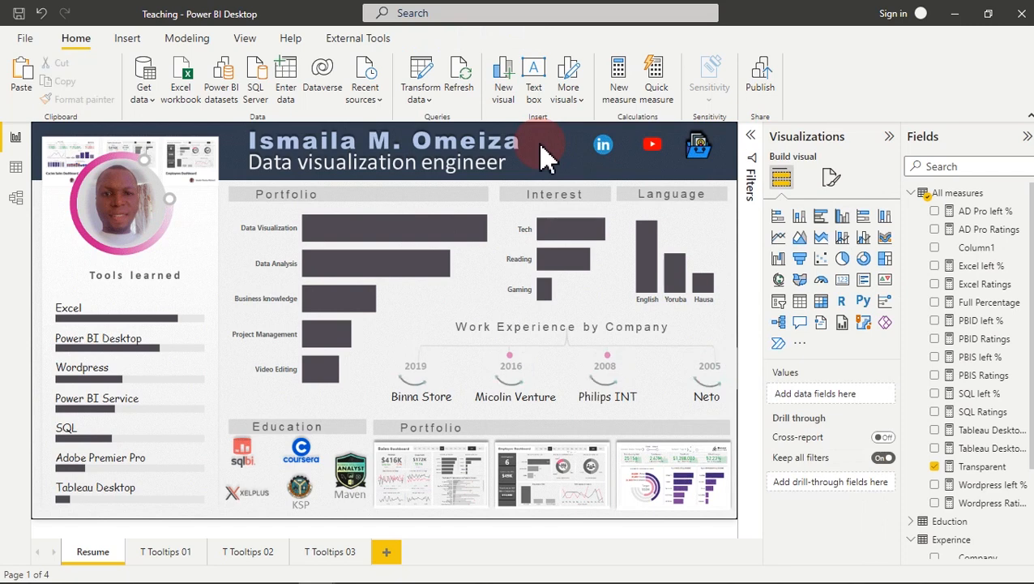
- Switch to Chrome and open the account owner's own profile page on LinkedIn
left_click(605, 154)
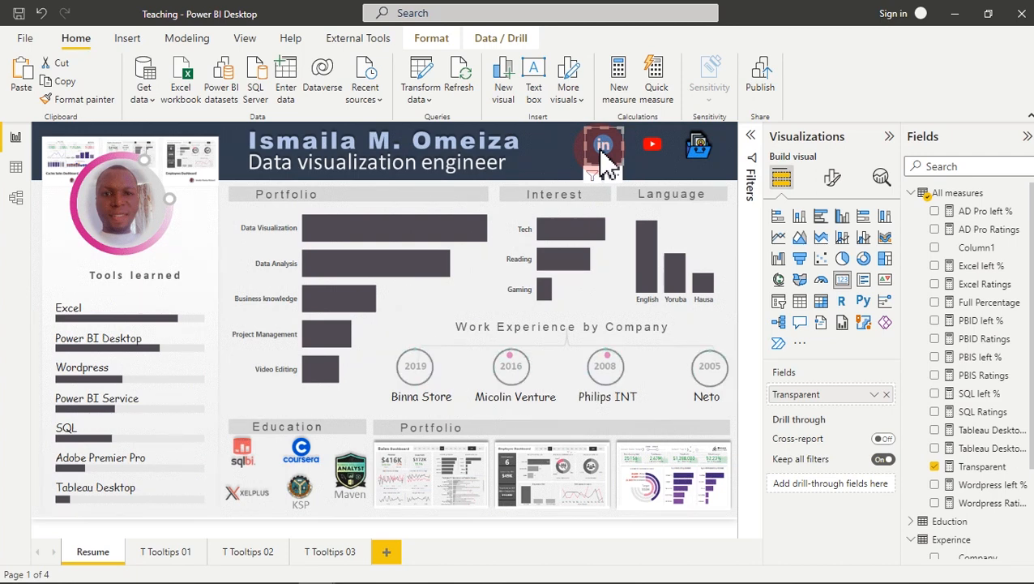
mouse_move(454, 577)
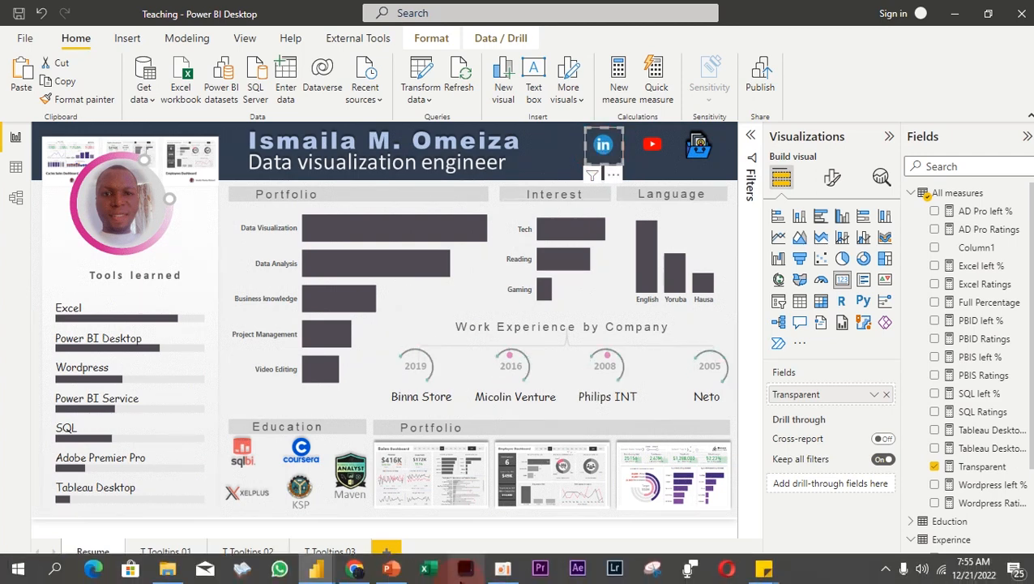
left_click(358, 567)
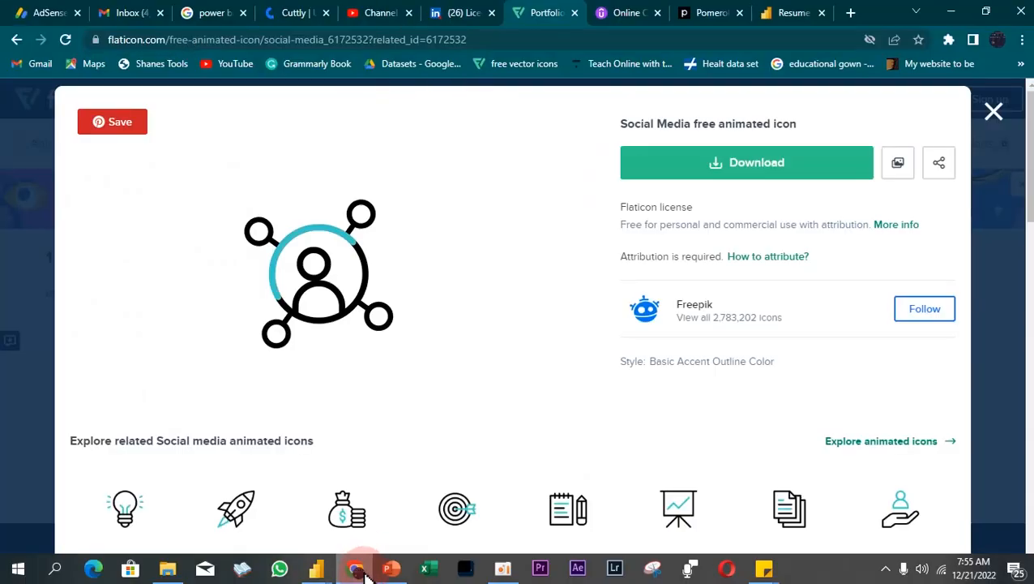
left_click(455, 16)
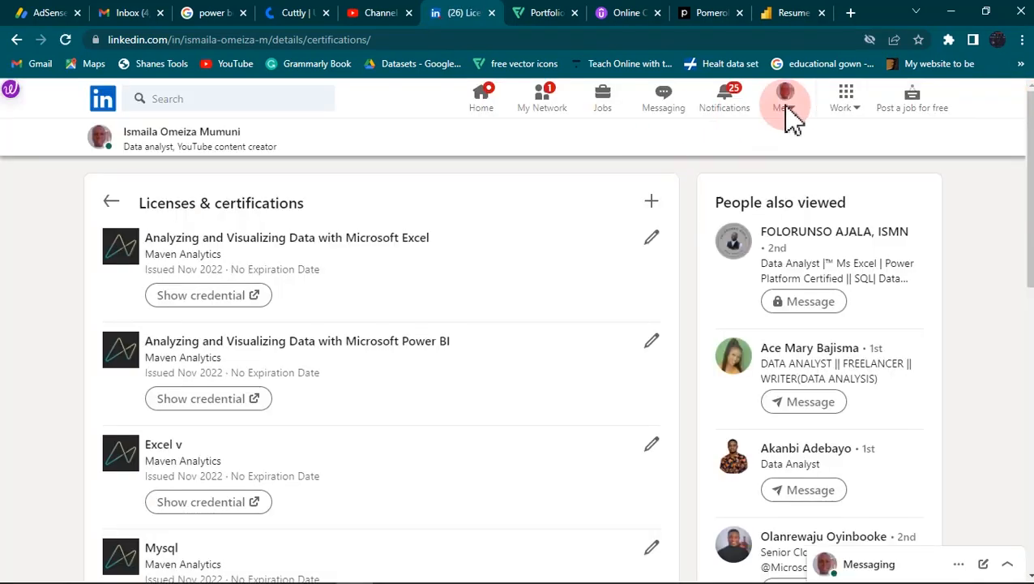
left_click(793, 107)
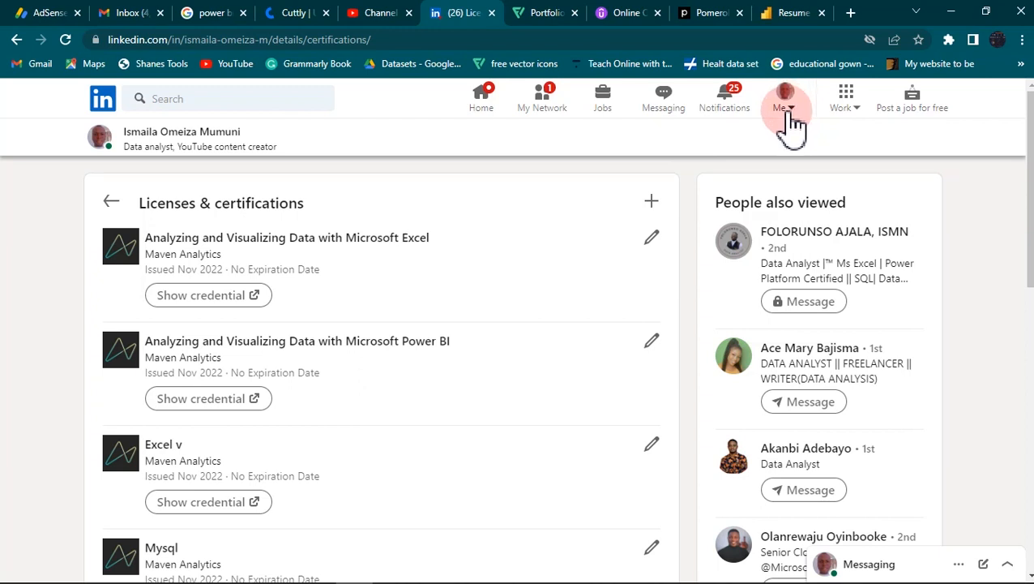
left_click(793, 114)
left_click(796, 121)
left_click(794, 120)
left_click(732, 197)
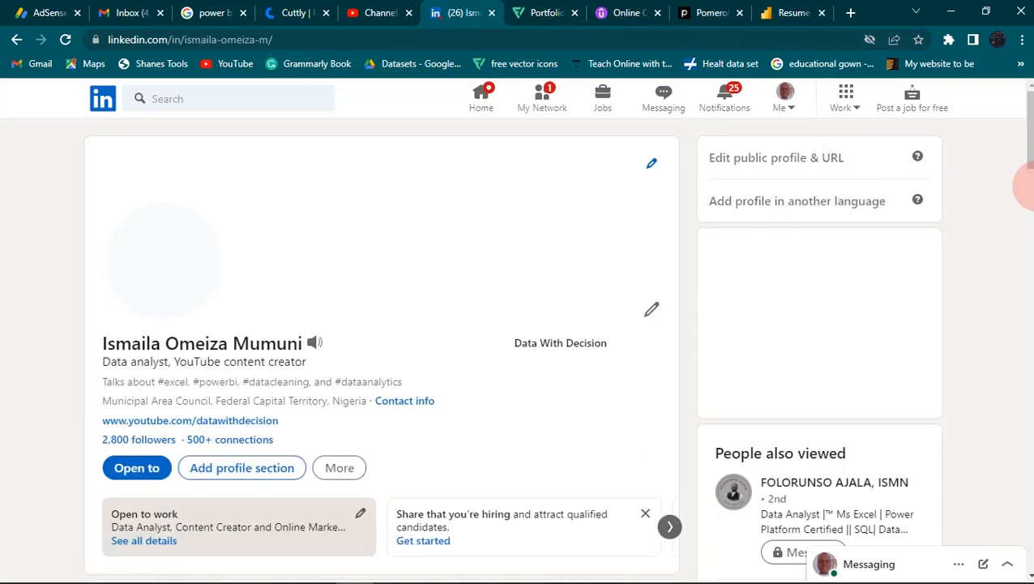
- Copy the web address of the LinkedIn profile page and return to the Power BI report
left_click_drag(1029, 139, 1029, 111)
left_click(290, 39)
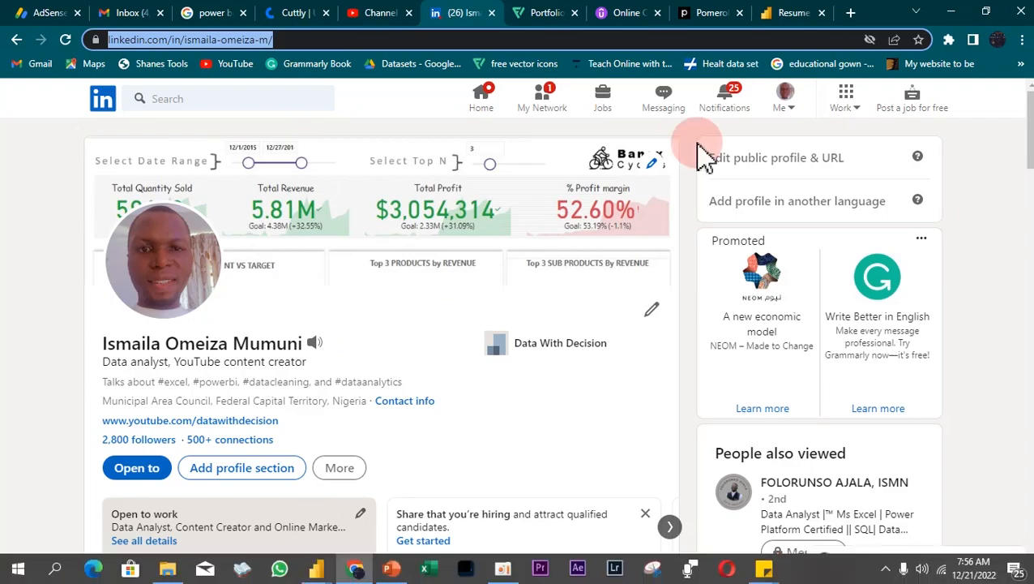
left_click(952, 12)
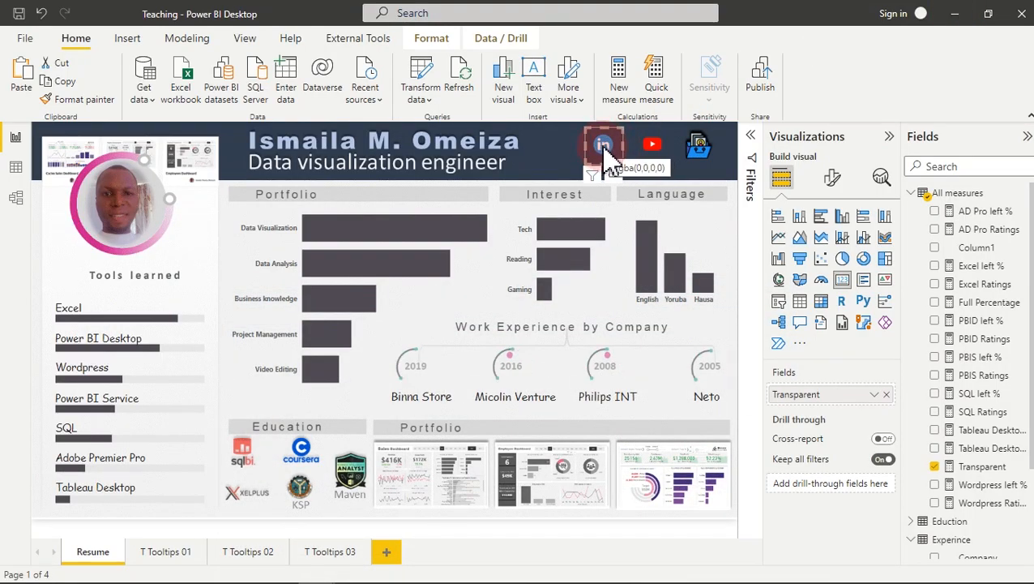
left_click(834, 180)
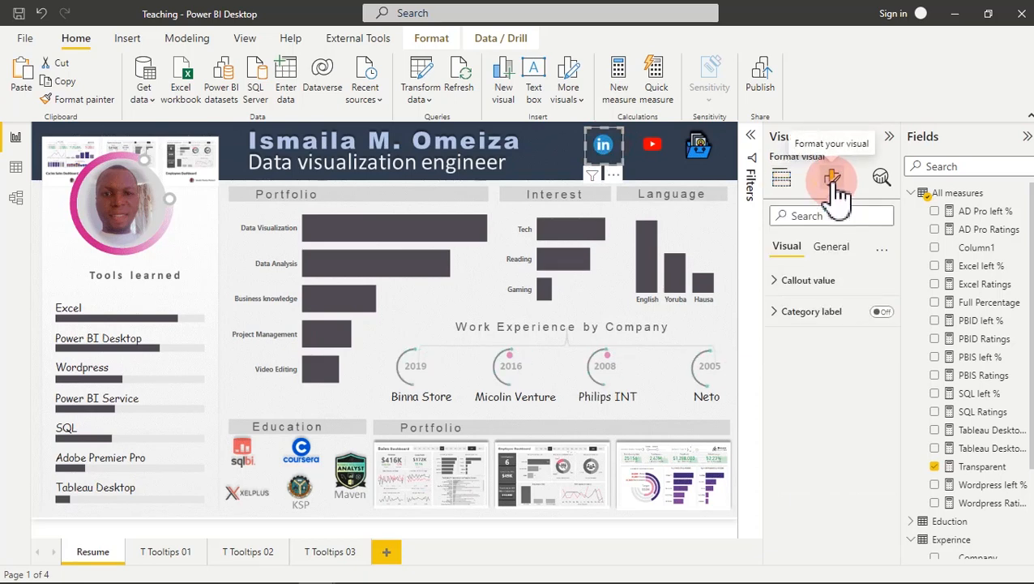
left_click(556, 466)
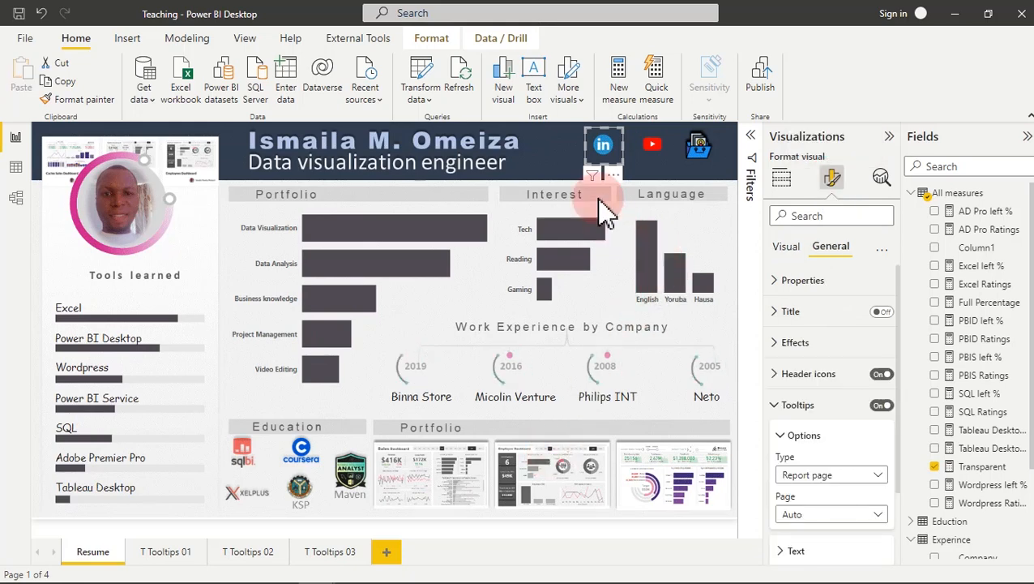
left_click(825, 261)
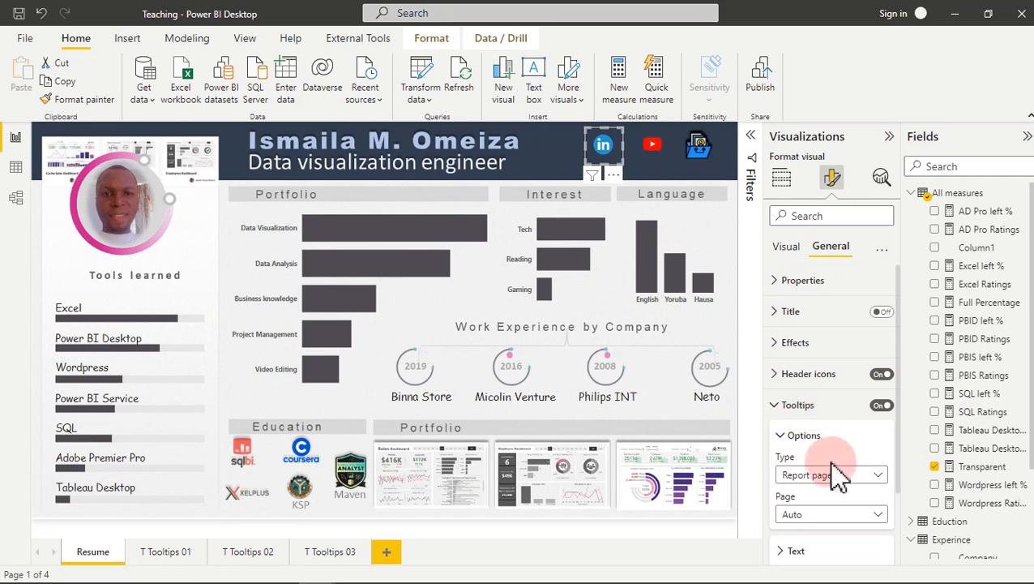
left_click(848, 487)
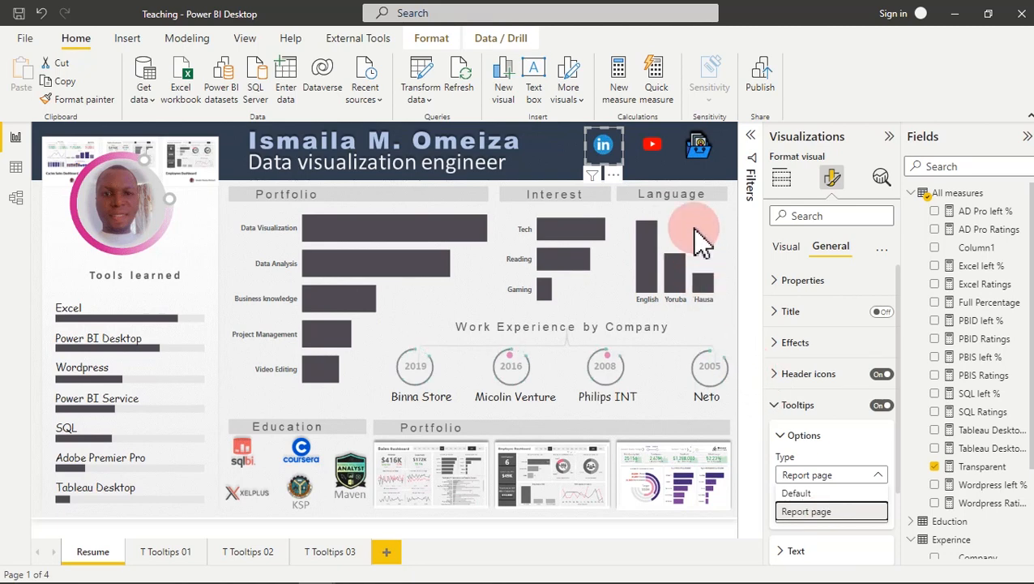
- Delete the three transparent cards over the LinkedIn, YouTube and portfolio icons and open the choice of buttons to insert
left_click(660, 154)
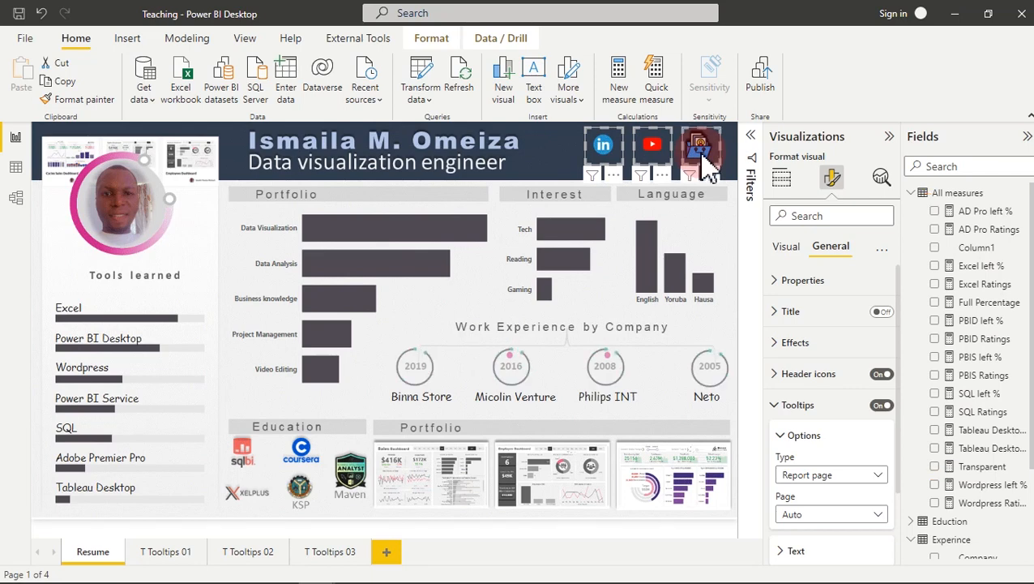
key("Escape")
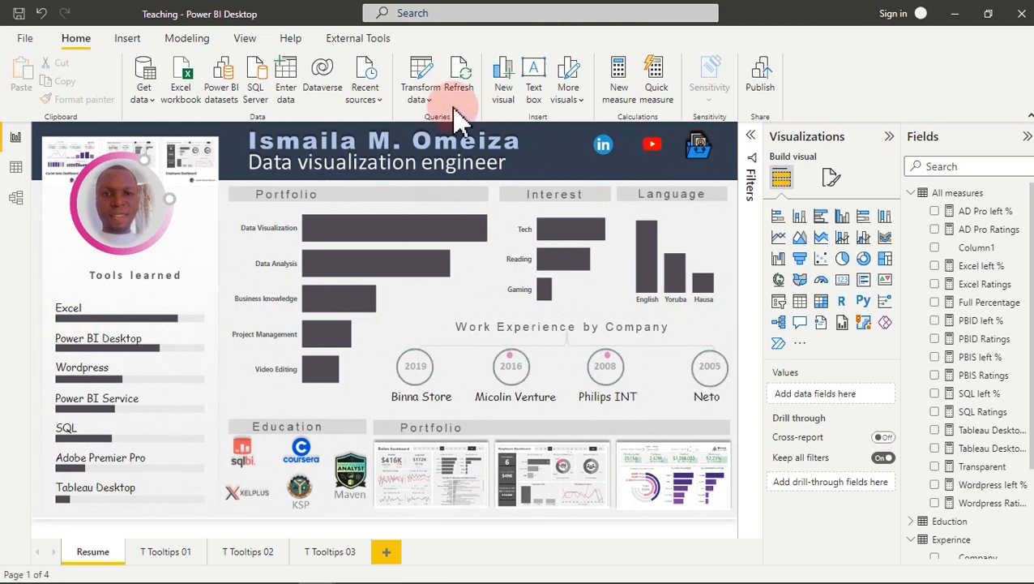
left_click(127, 39)
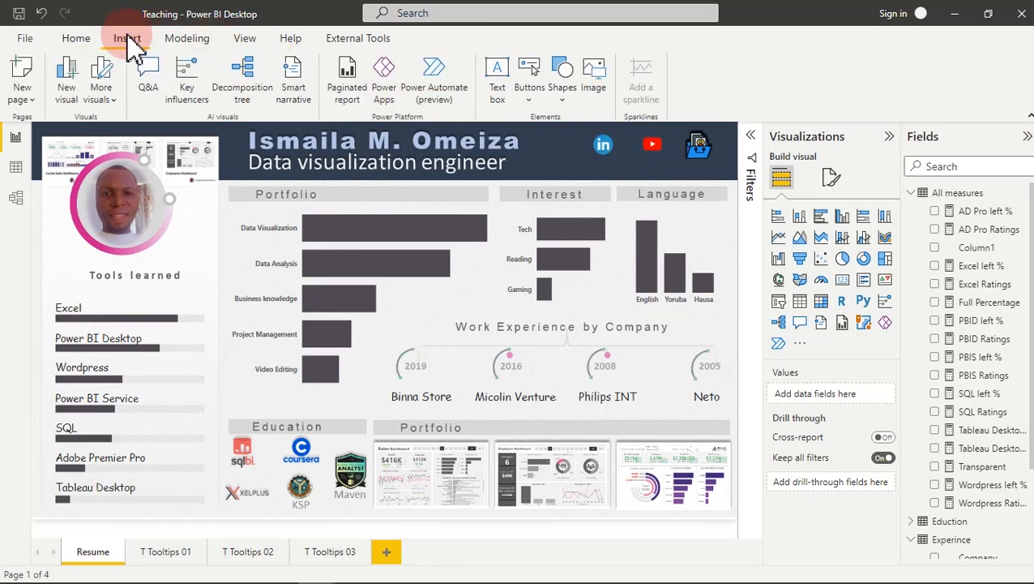
left_click(531, 105)
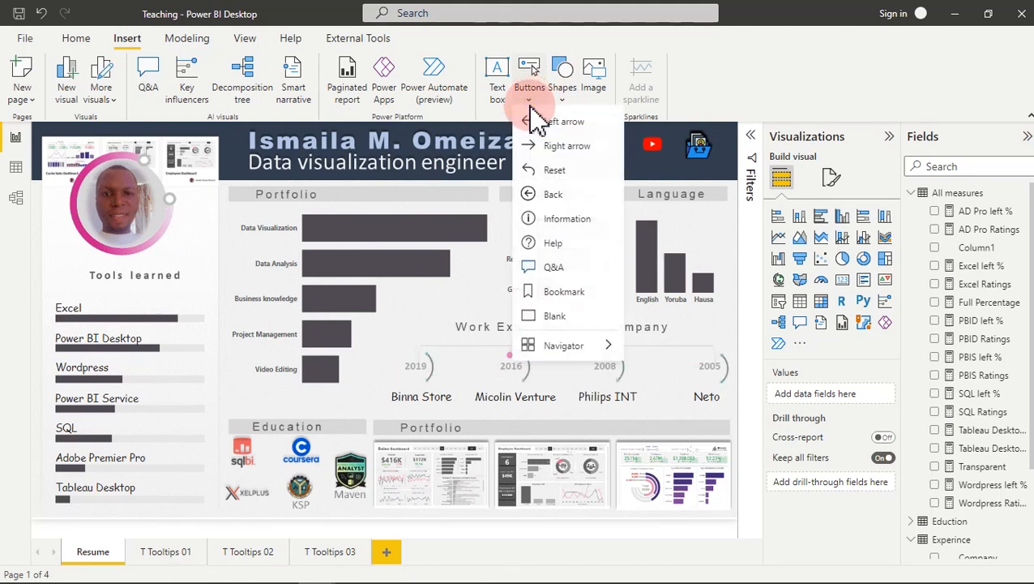
- Insert a blank button and place it over the LinkedIn icon in the report header, resized to fit around it
left_click(562, 322)
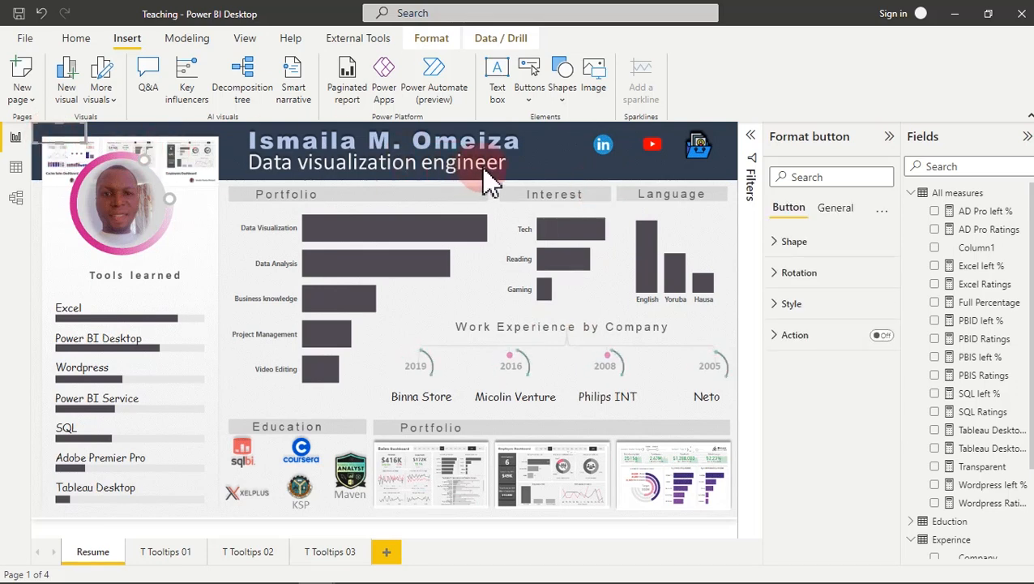
left_click_drag(69, 146, 601, 151)
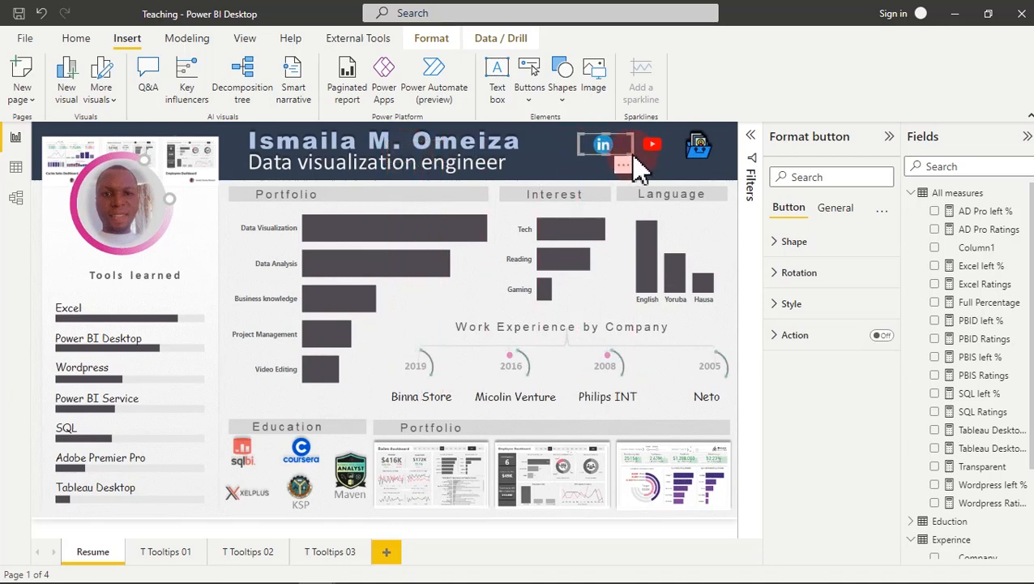
left_click_drag(578, 156, 619, 161)
left_click(661, 180)
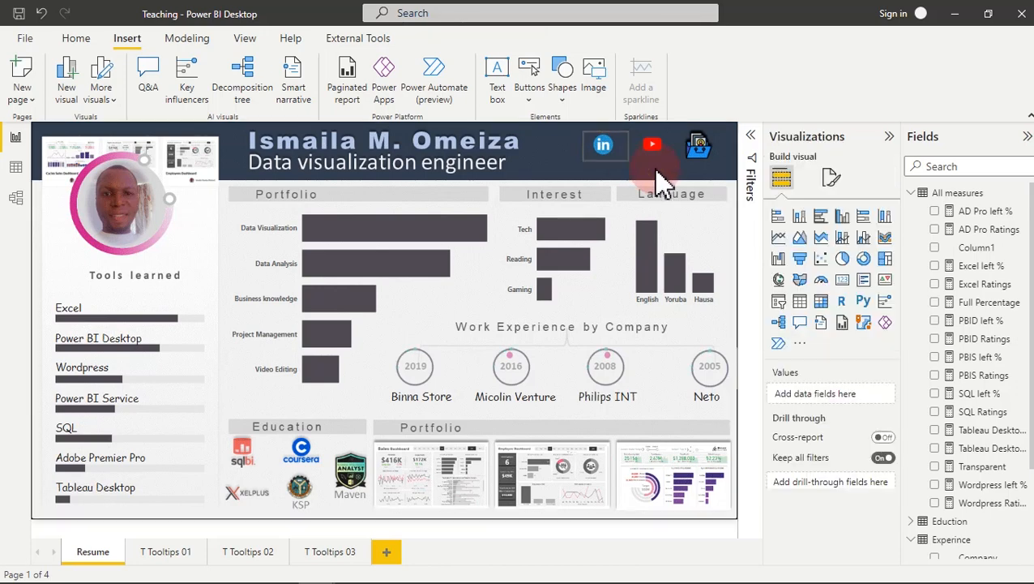
- Turn off the border of the blank button over the LinkedIn icon
left_click(612, 164)
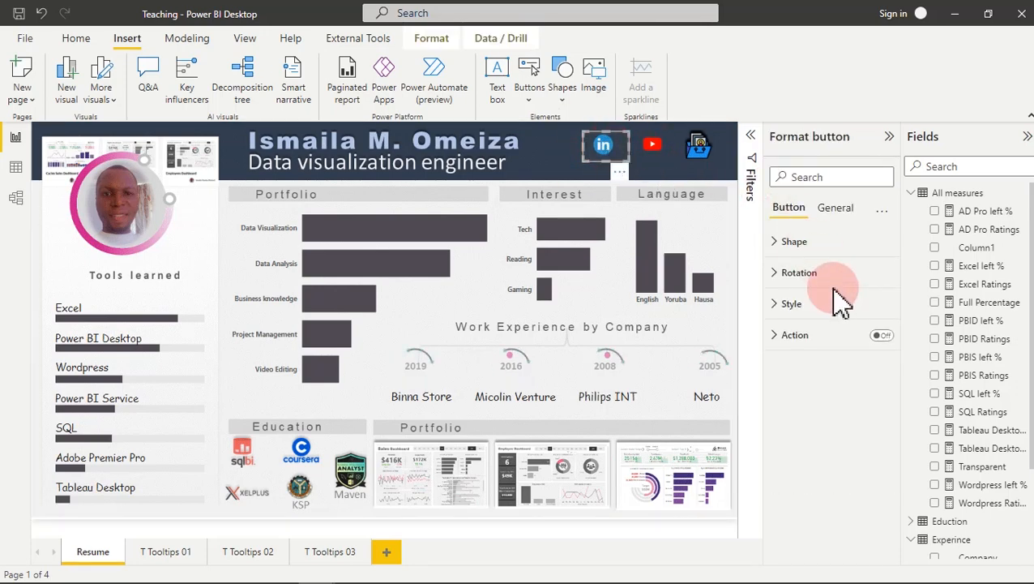
left_click(802, 304)
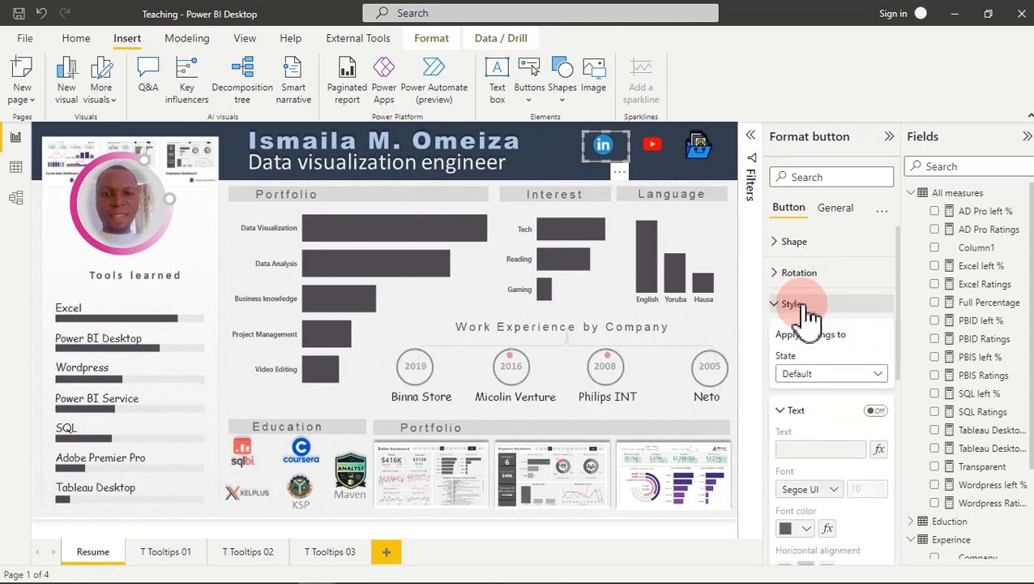
left_click_drag(896, 347, 892, 512)
left_click(876, 509)
left_click(877, 510)
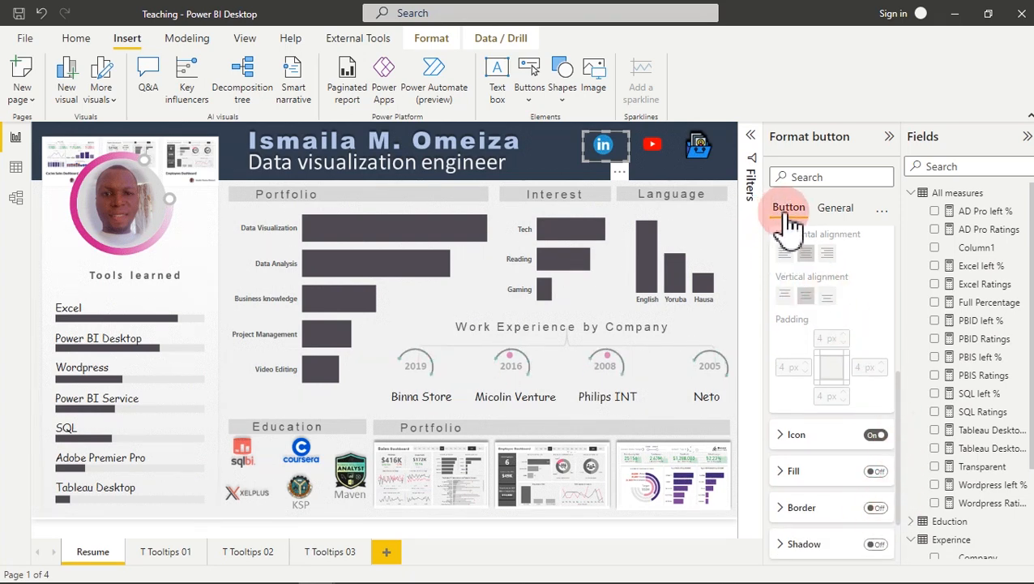
- Duplicate the borderless button twice, placing one copy over the YouTube icon and the other over the folder icon
left_click(71, 39)
left_click(65, 81)
left_click(22, 75)
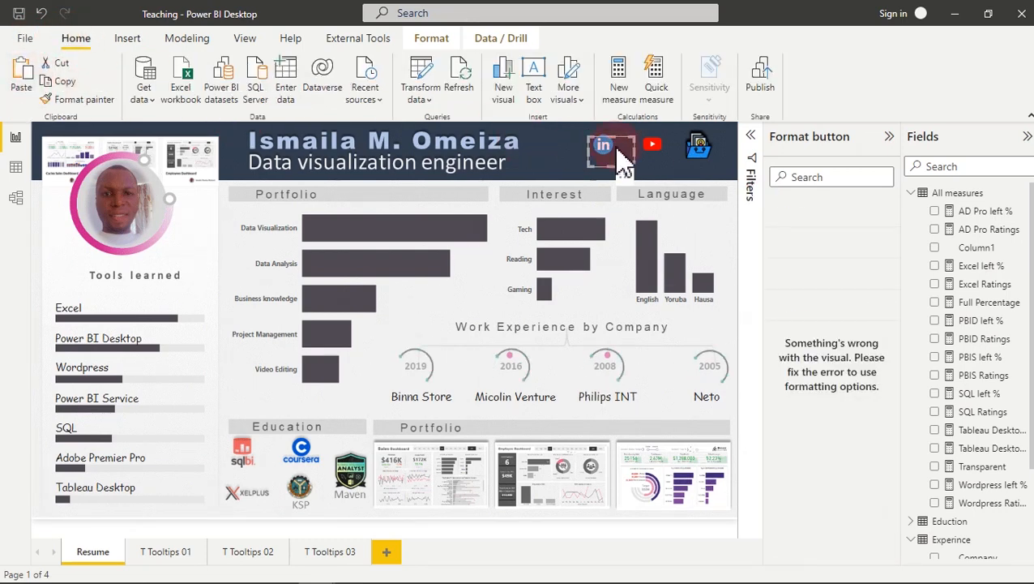
left_click_drag(613, 155, 657, 154)
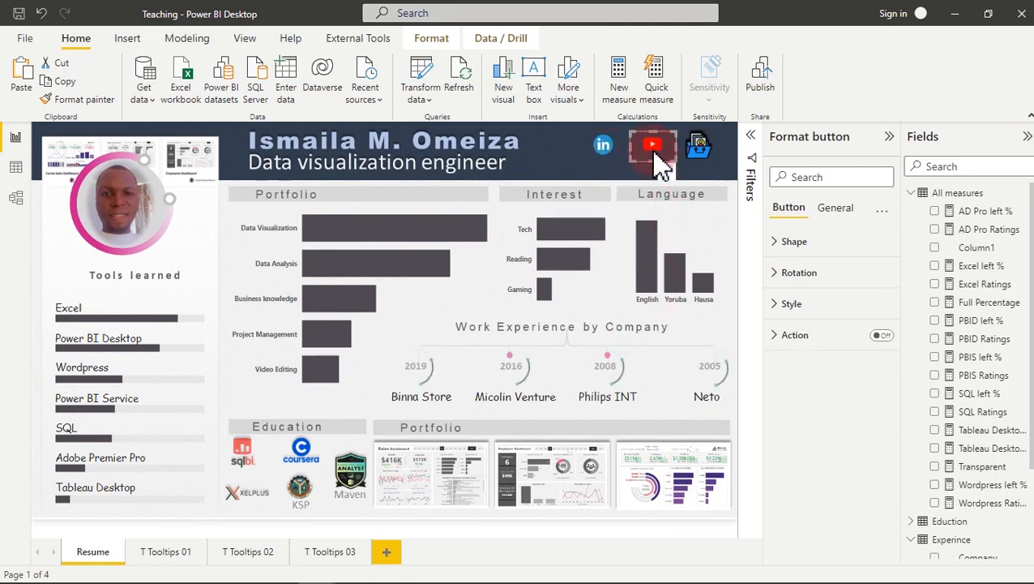
left_click(24, 74)
left_click_drag(594, 150, 700, 148)
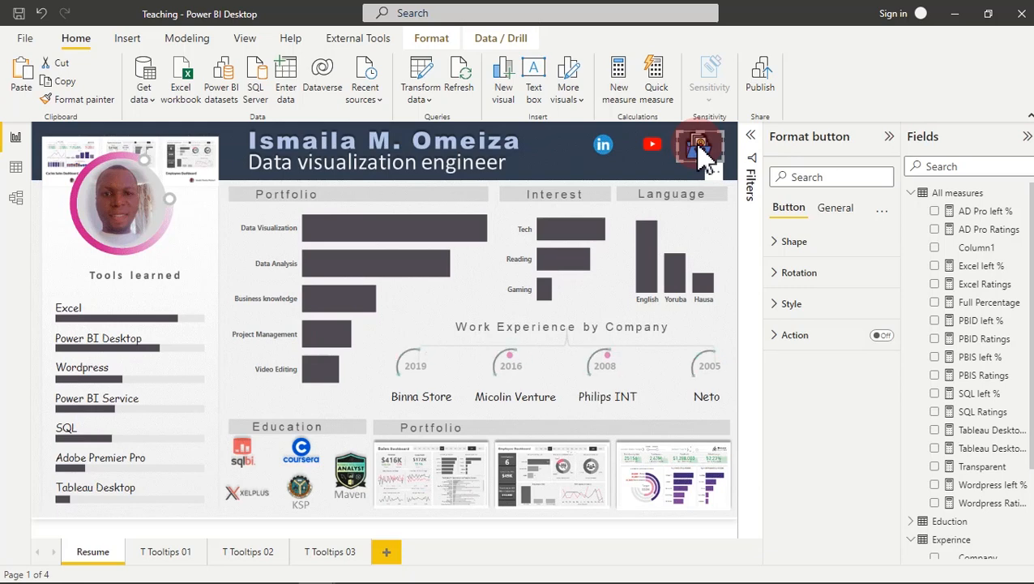
- Switch to Chrome, copy the full web address of the LinkedIn profile, and return to Power BI Desktop
mouse_move(480, 577)
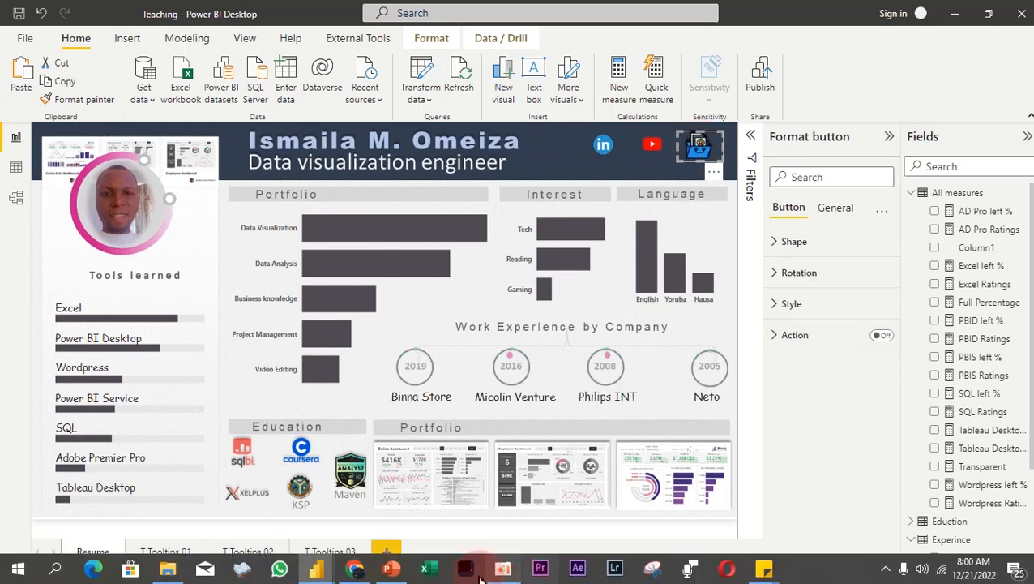
left_click(354, 569)
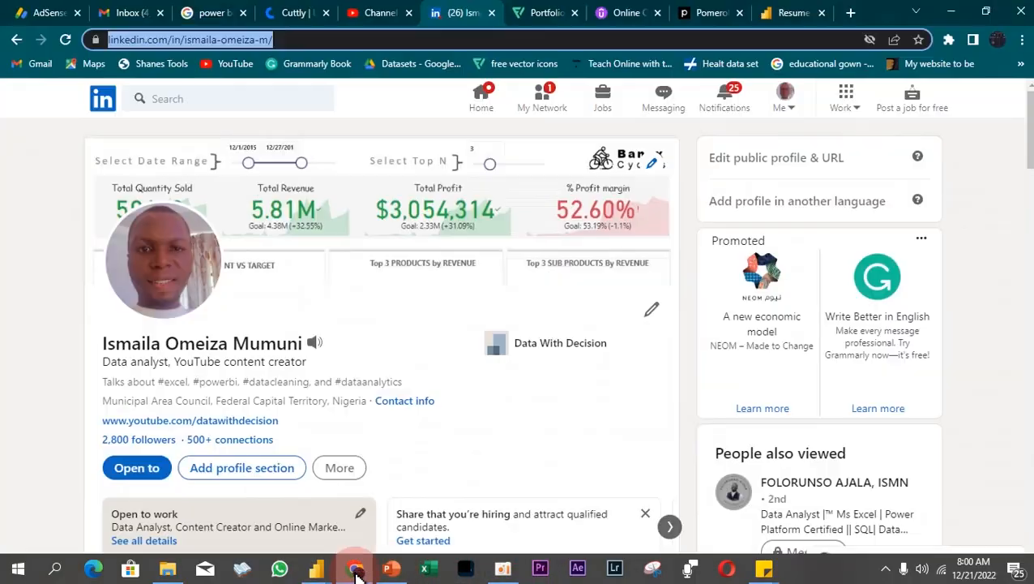
left_click(274, 40)
left_click_drag(343, 39, 67, 38)
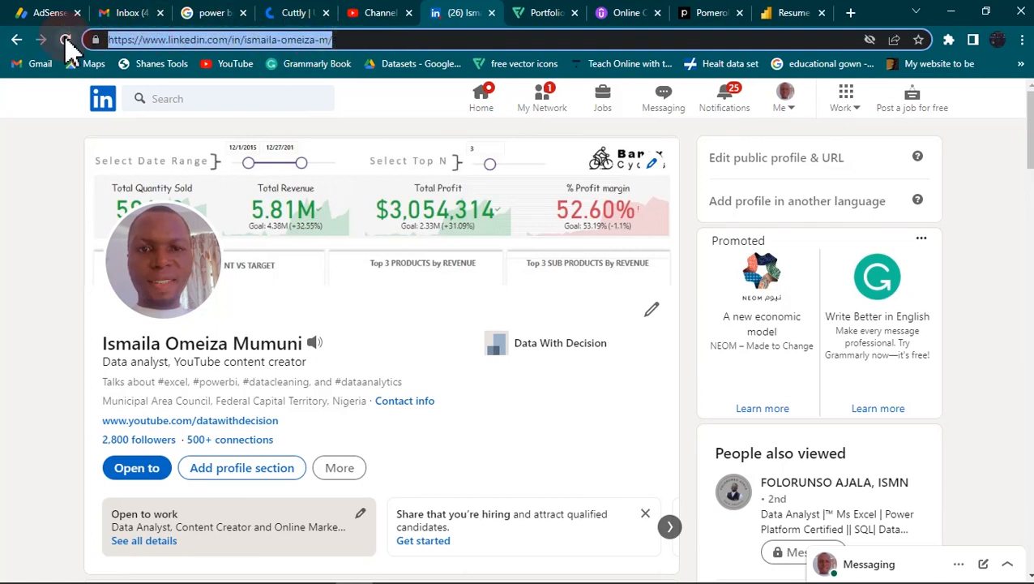
left_click(951, 13)
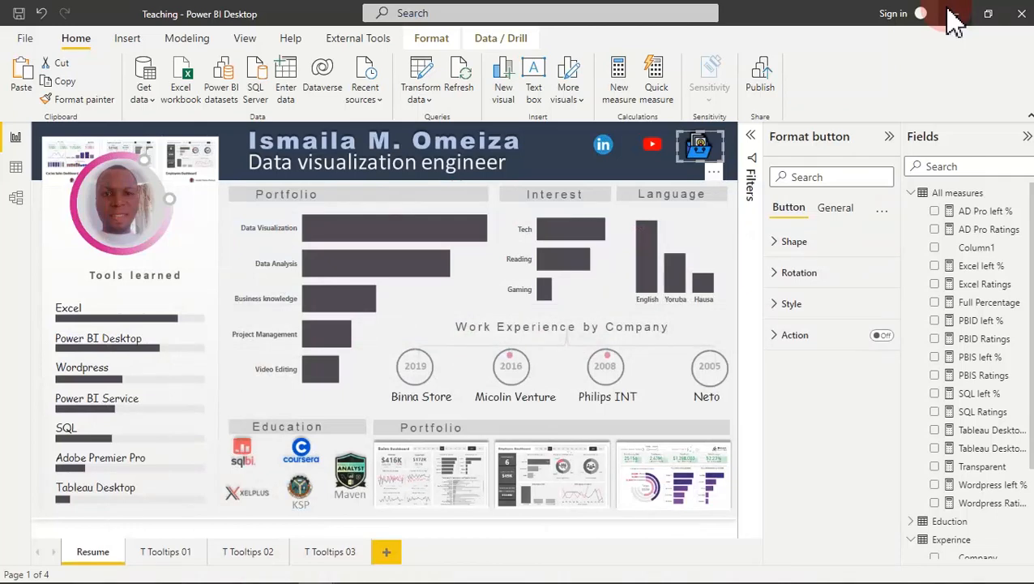
- Enable the LinkedIn button's action as Web URL with the copied profile address, and test the link
left_click(616, 161)
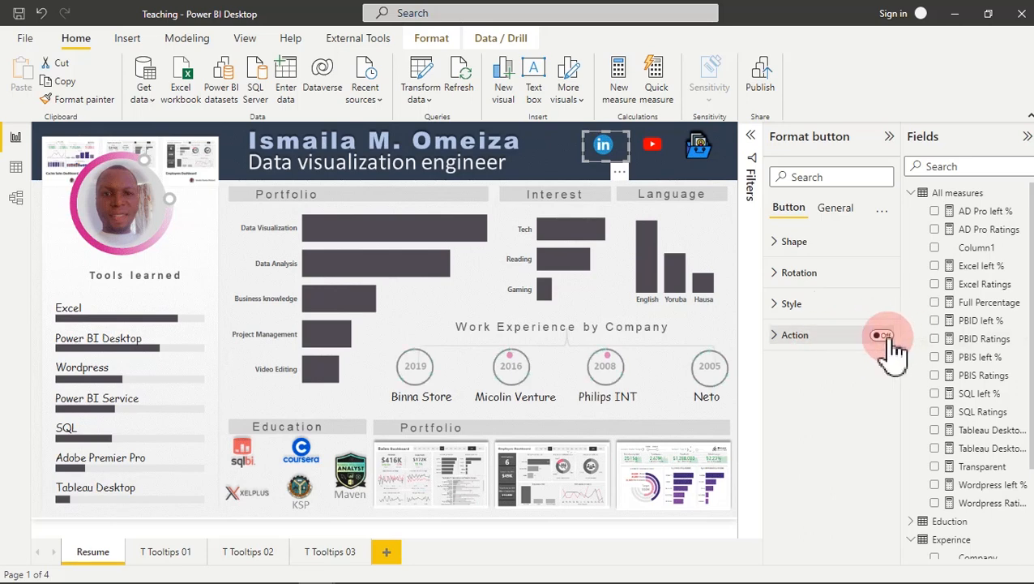
left_click(827, 348)
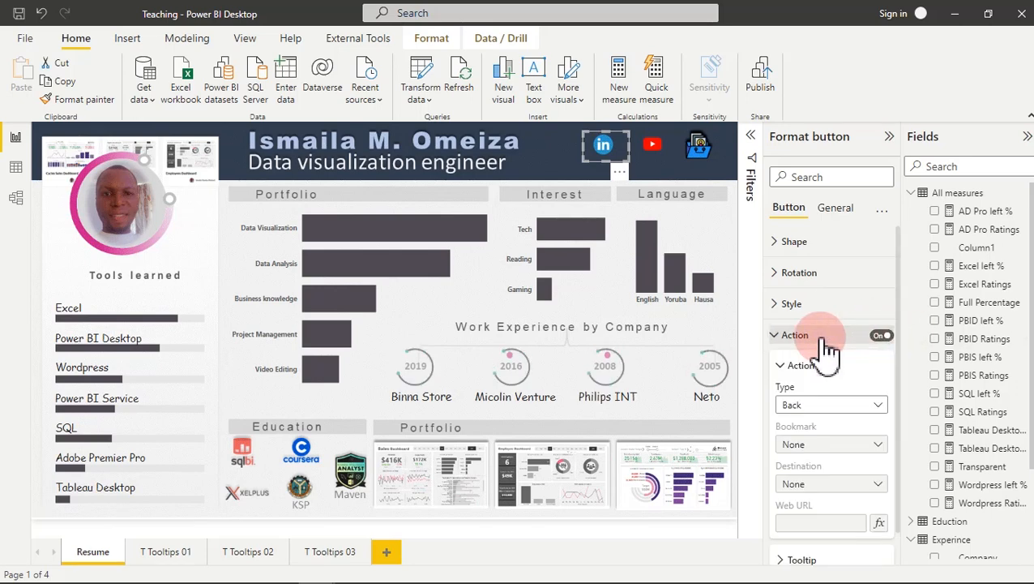
left_click(846, 407)
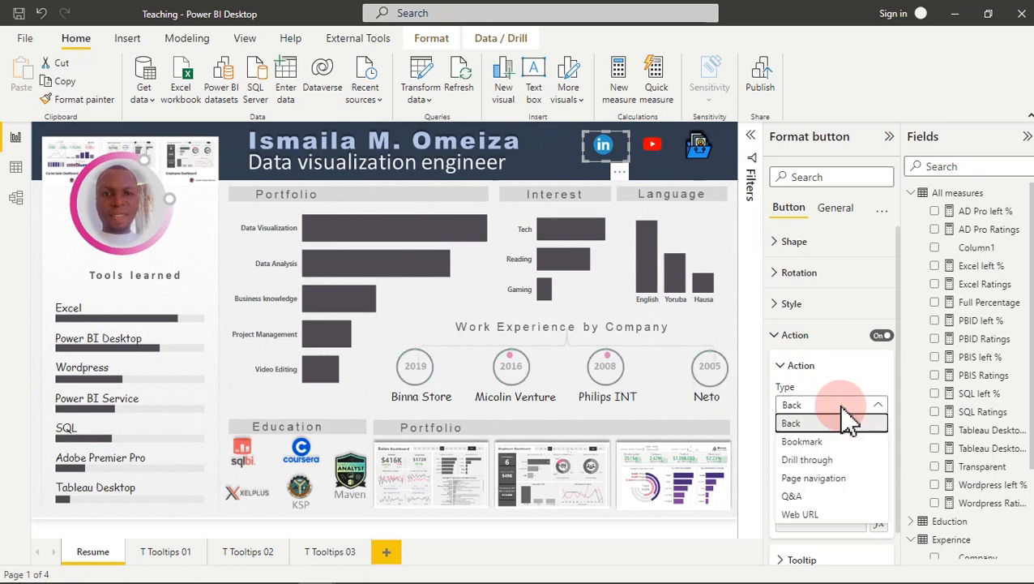
left_click(812, 517)
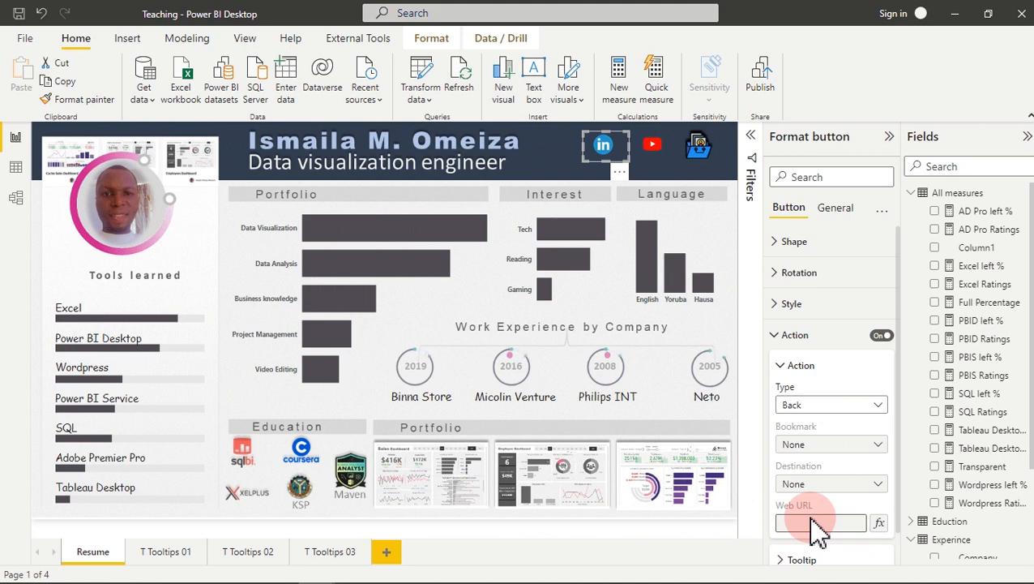
left_click(821, 523)
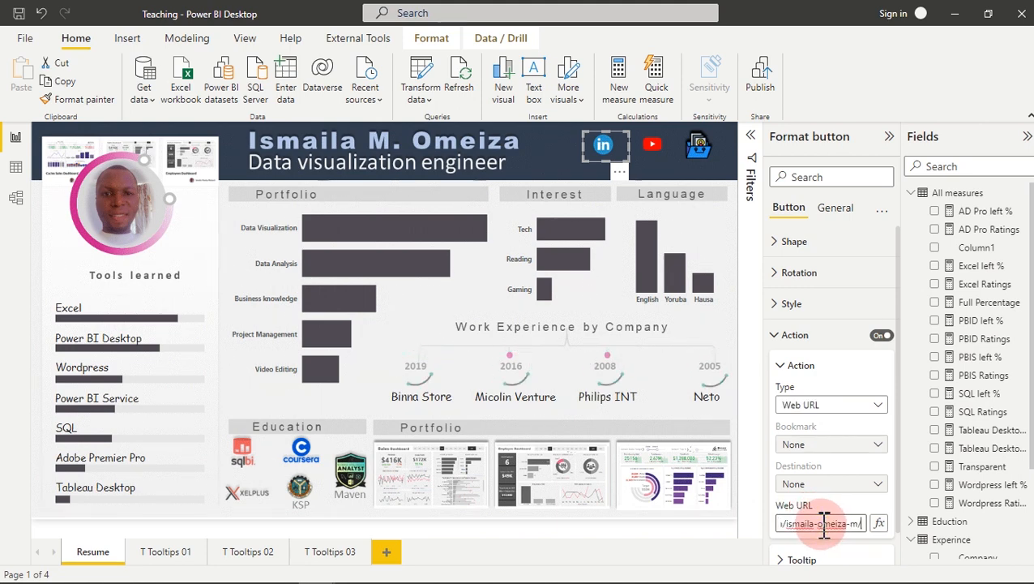
left_click(544, 173)
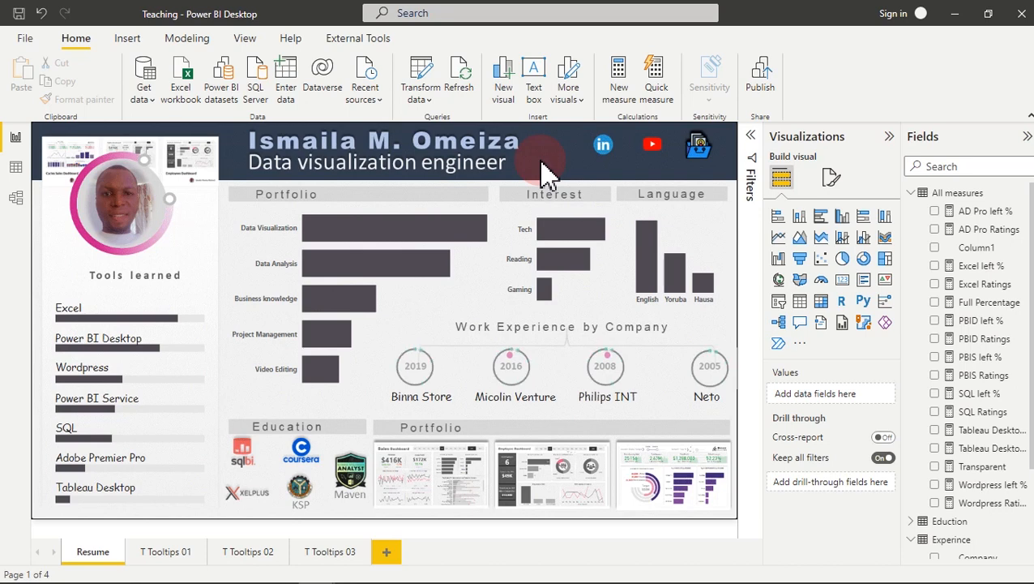
left_click(604, 150, "ctrl")
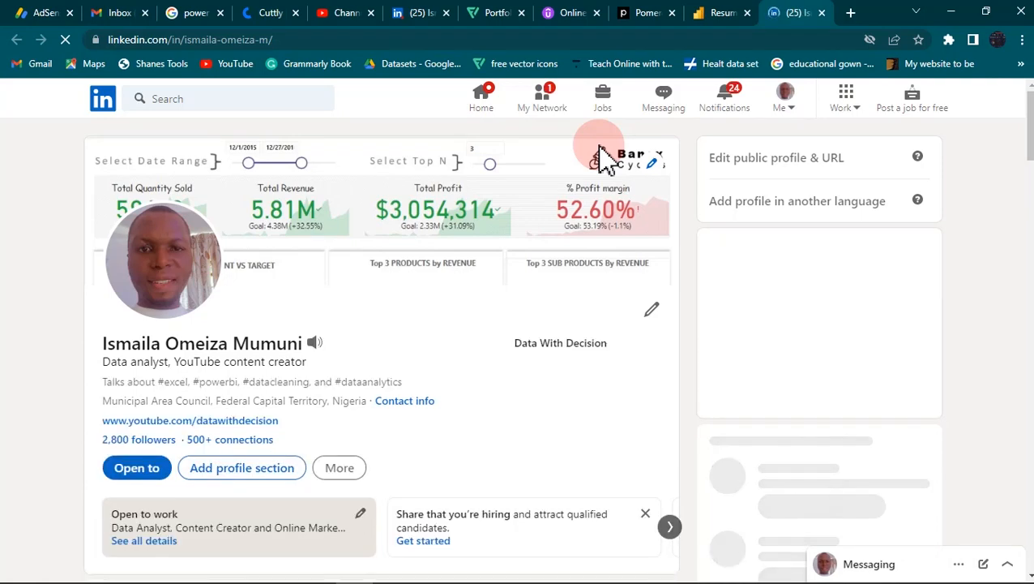
left_click(950, 13)
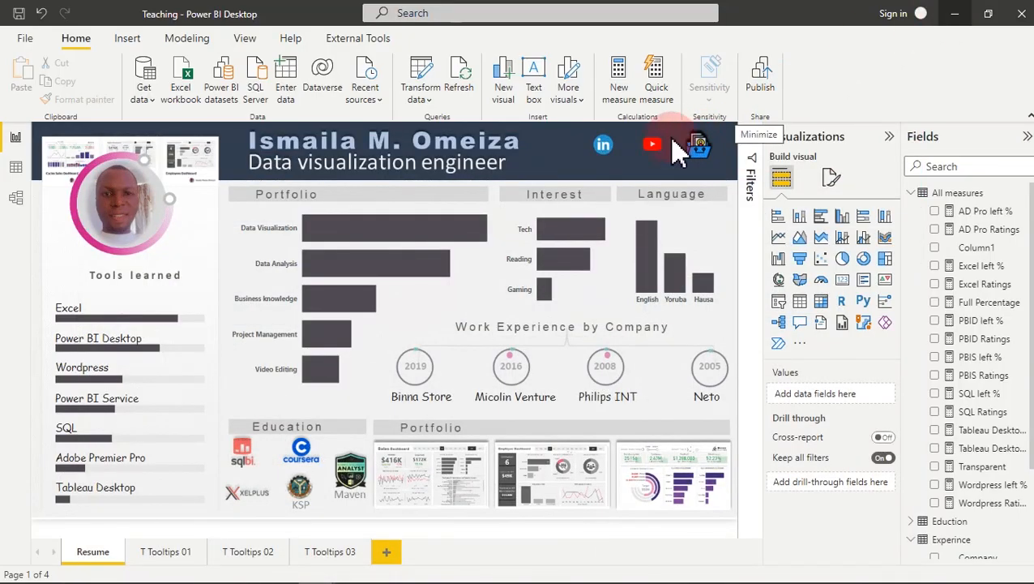
left_click(657, 154)
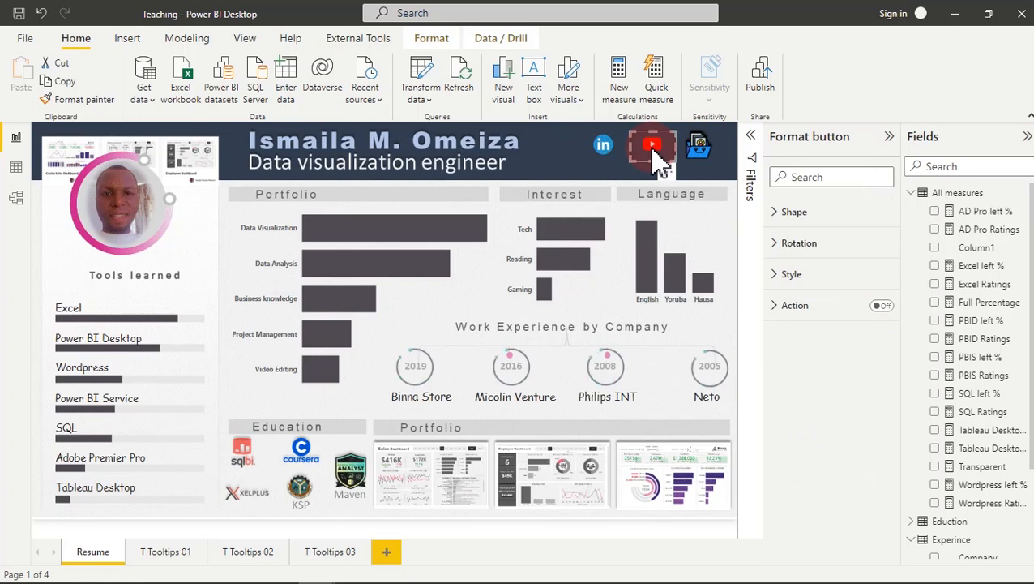
left_click(882, 336)
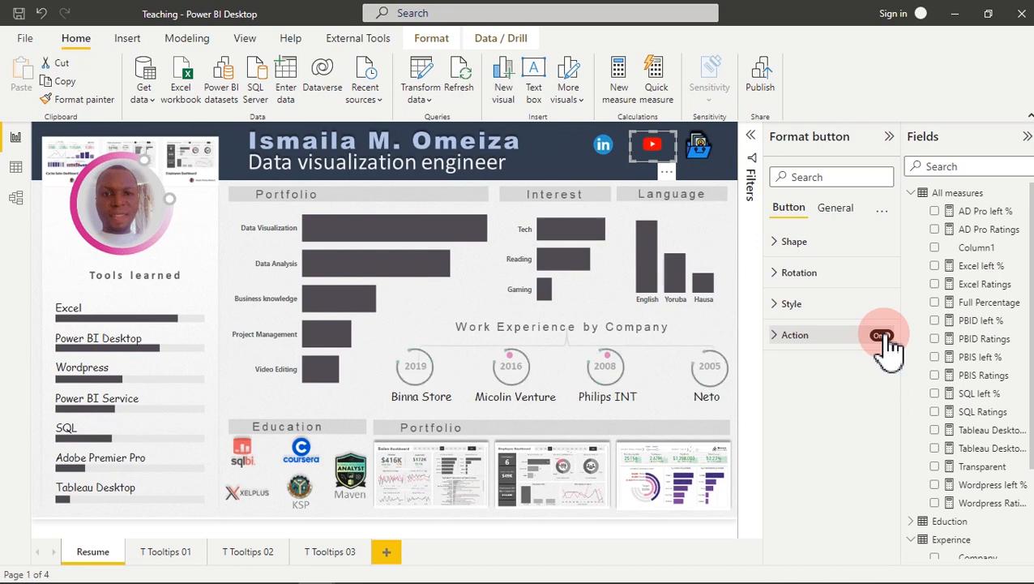
left_click(798, 340)
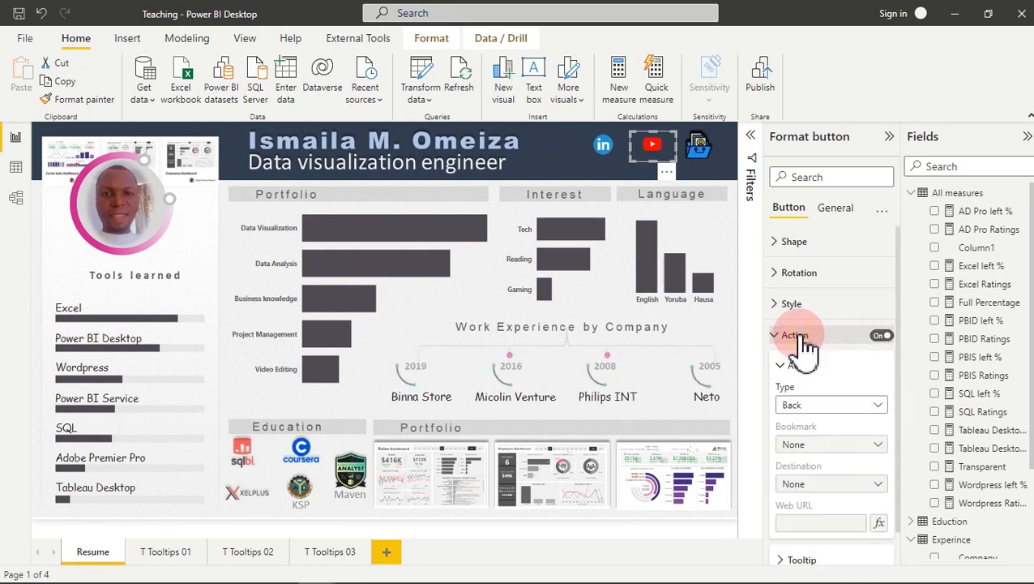
left_click(830, 406)
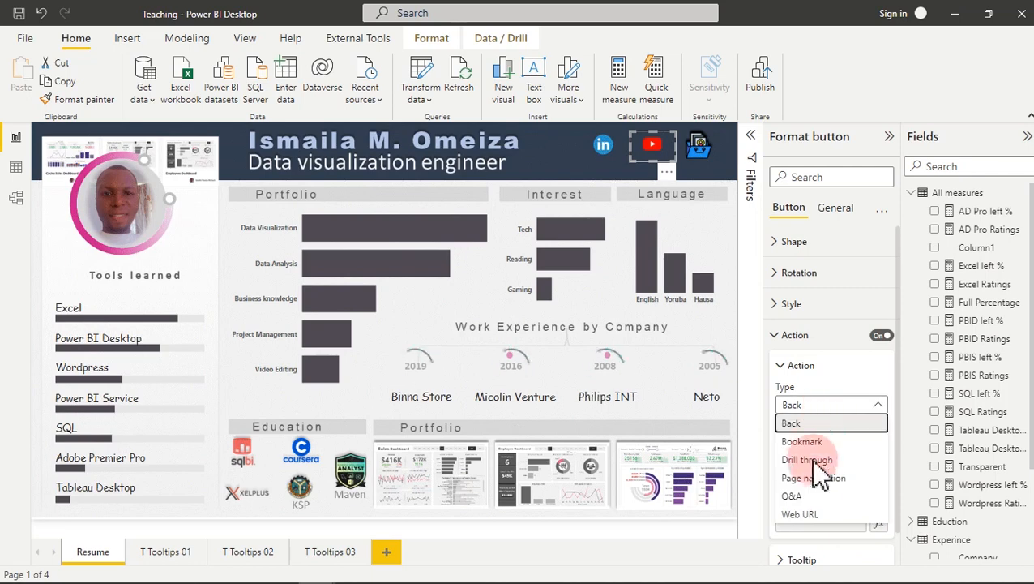
left_click(813, 515)
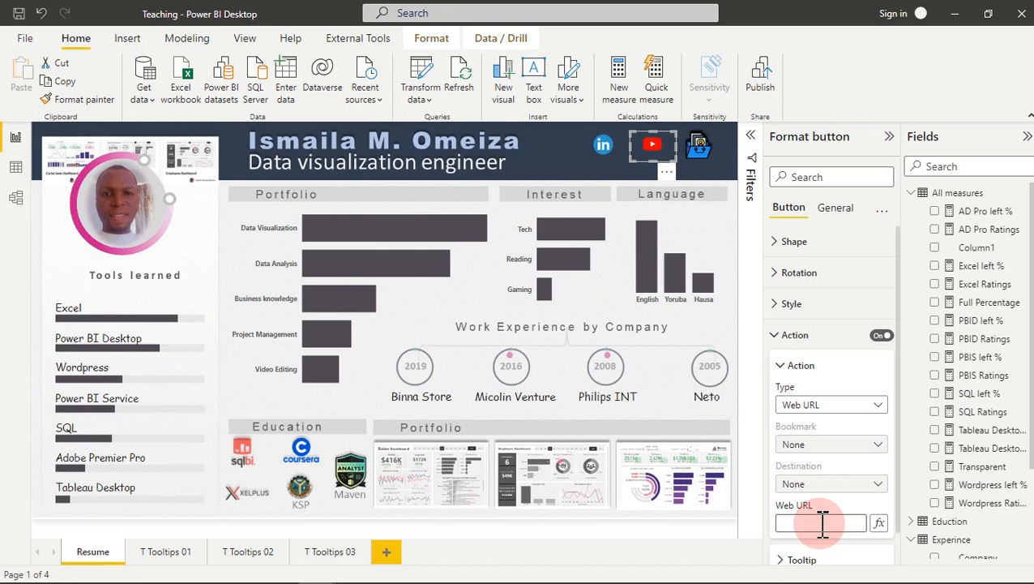
type("www.outup")
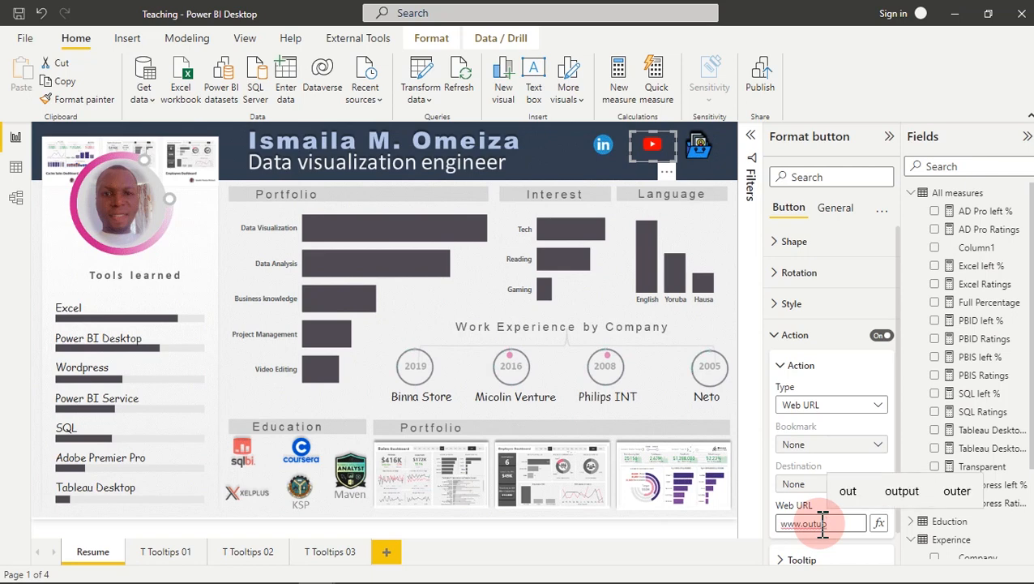
key("ctrl+v")
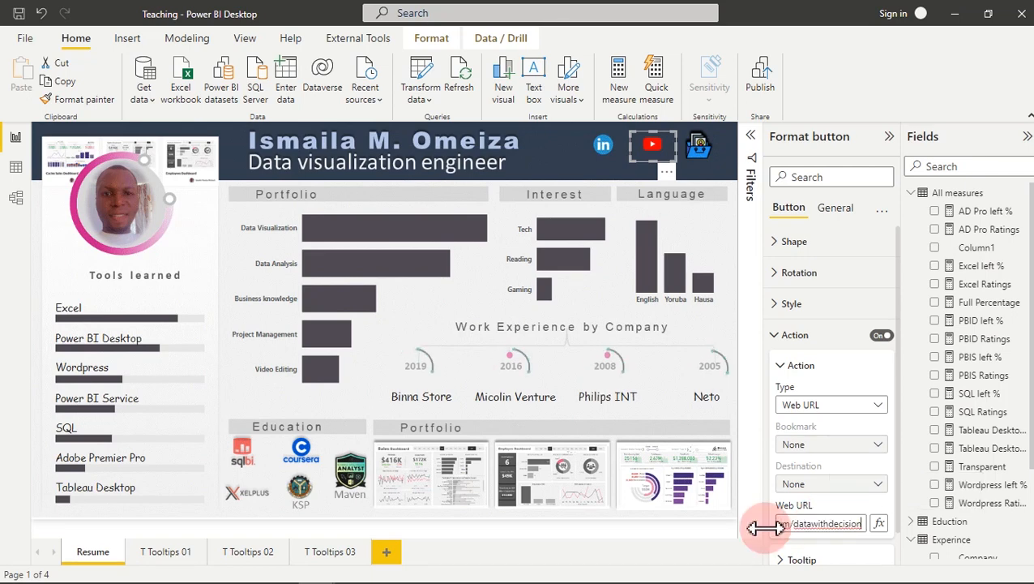
left_click(567, 178)
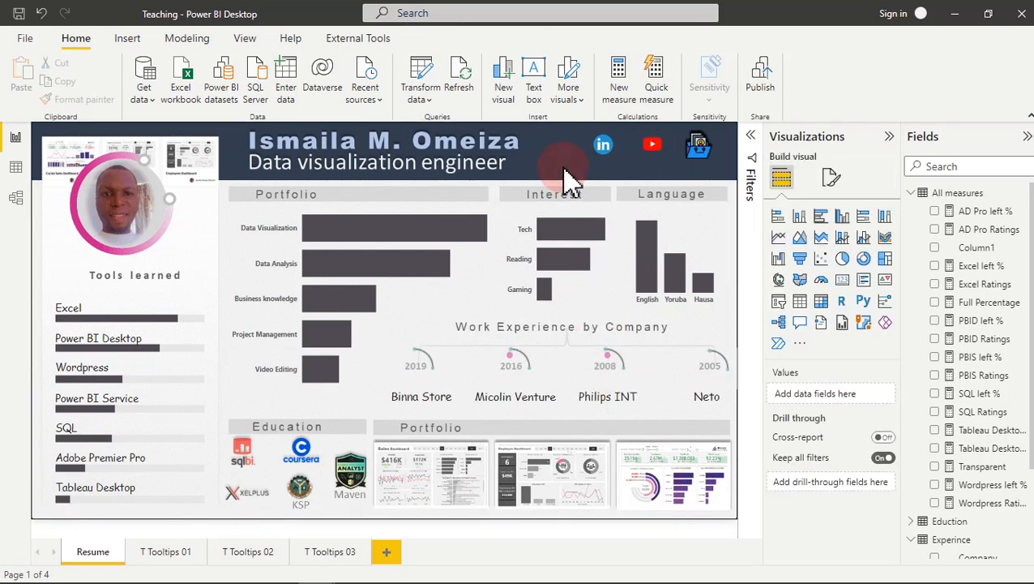
left_click(663, 158)
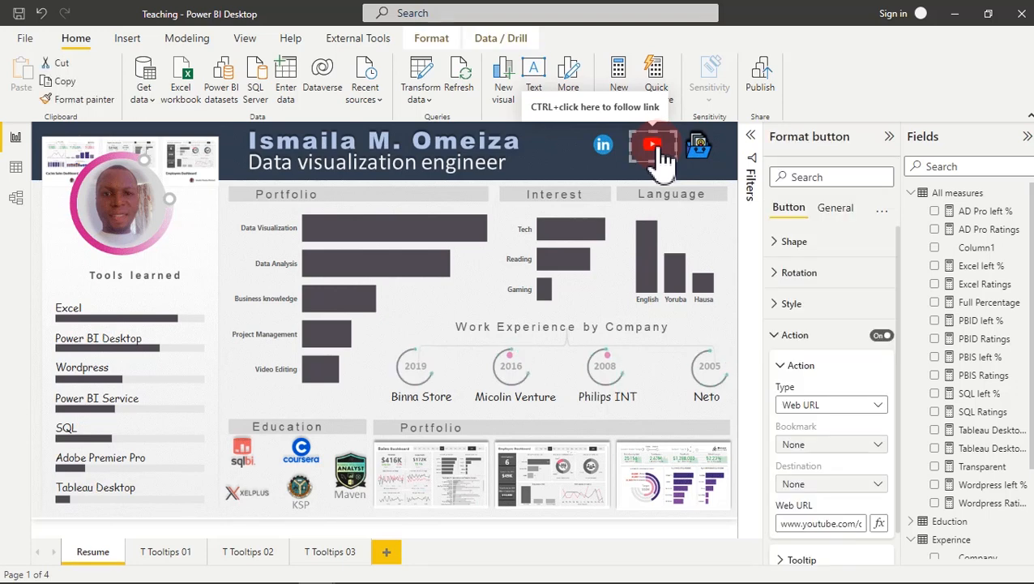
left_click(605, 148)
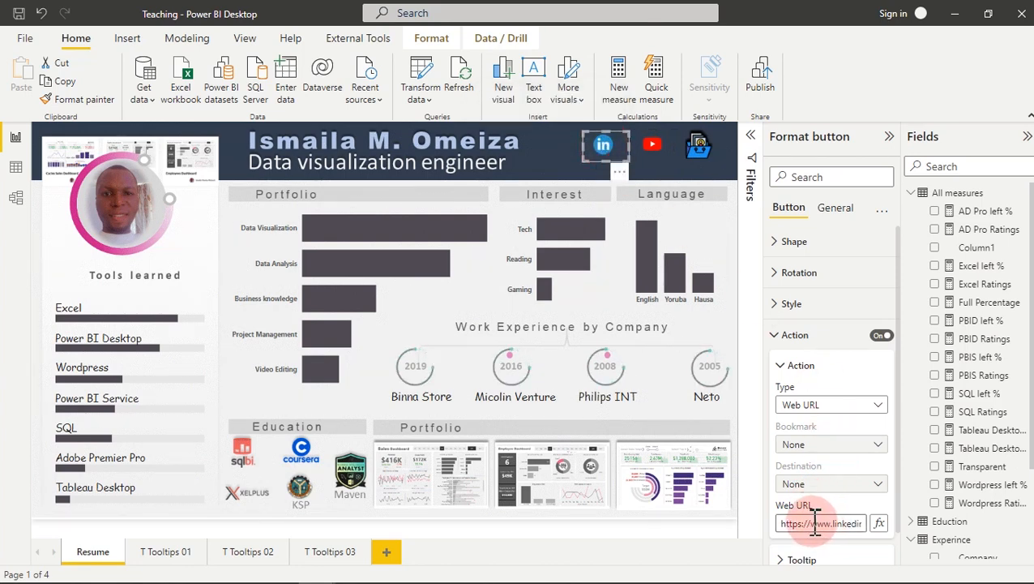
left_click_drag(815, 520, 784, 523)
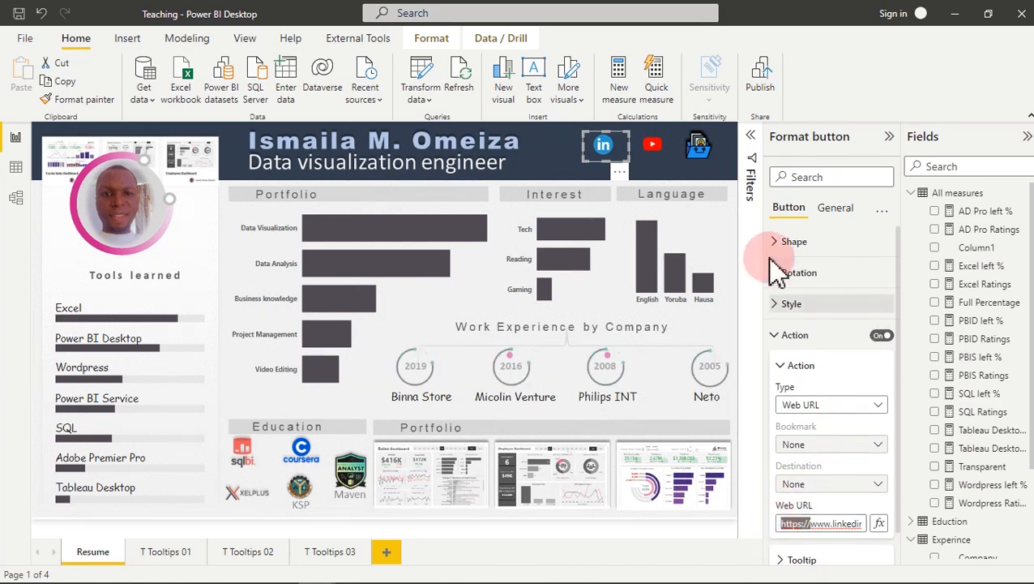
left_click(662, 153)
left_click(662, 159)
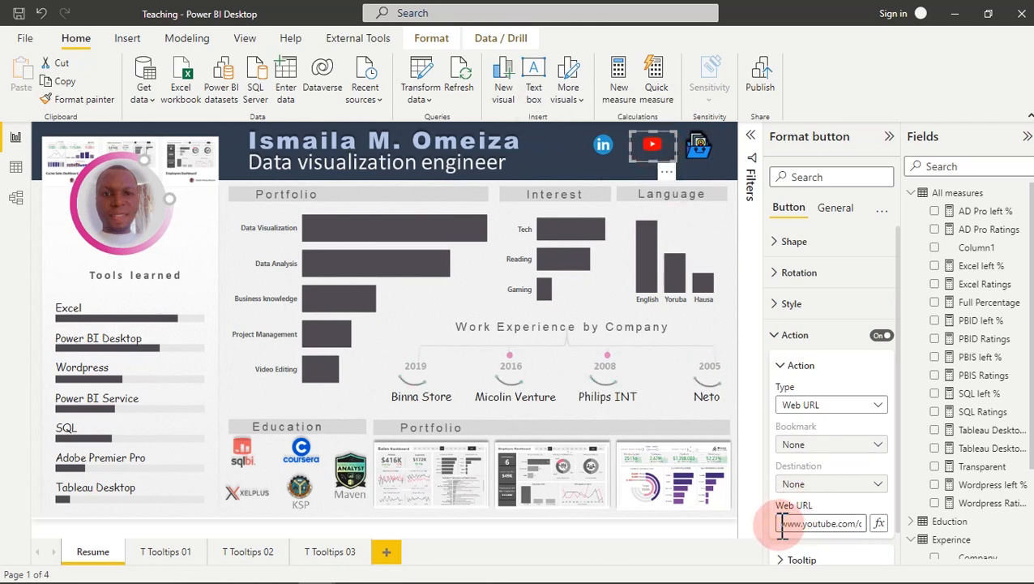
left_click(782, 523)
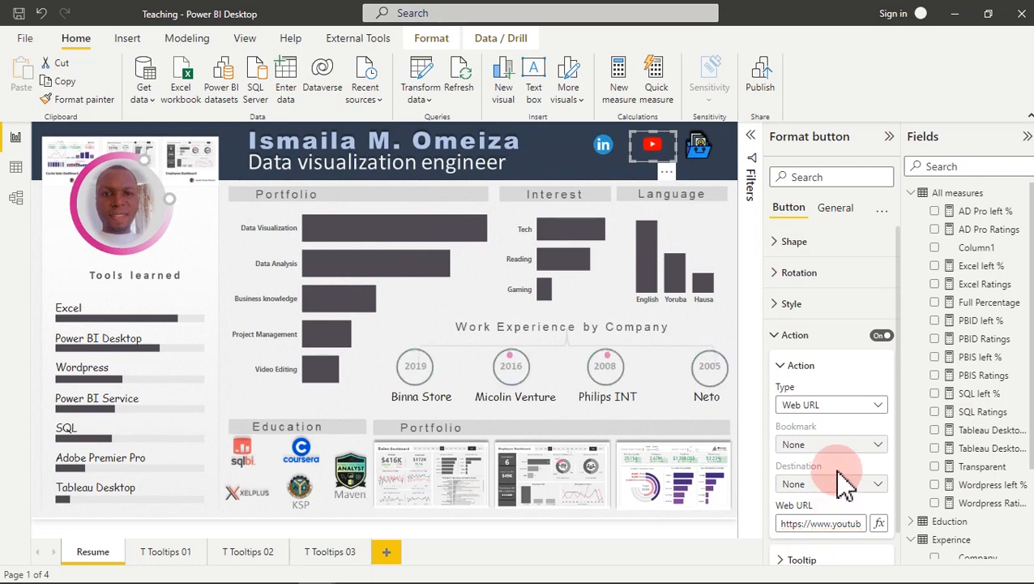
left_click(577, 177)
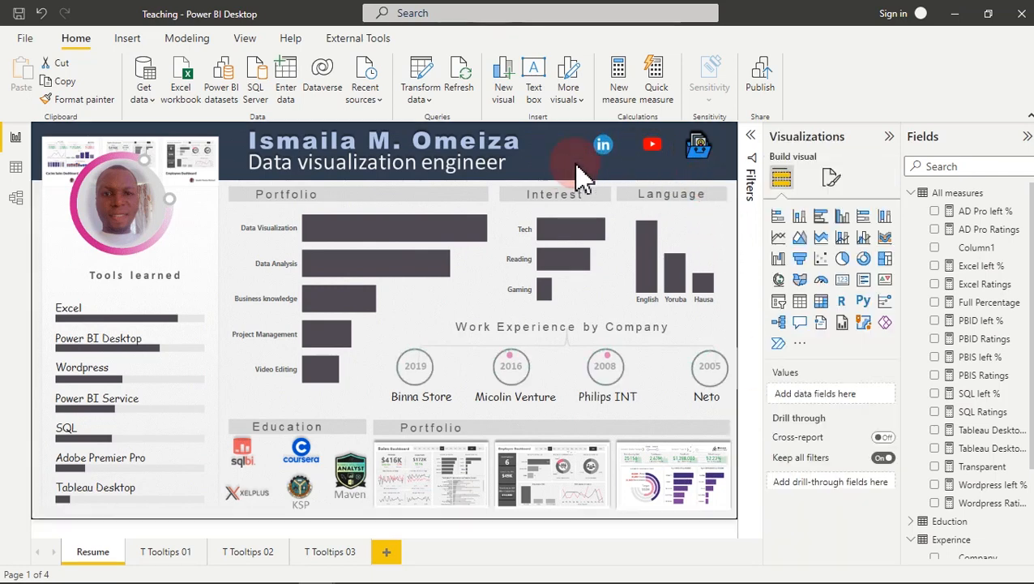
- Test the YouTube button's link, pause the channel video and look through the channel's home page
left_click(653, 146, "ctrl")
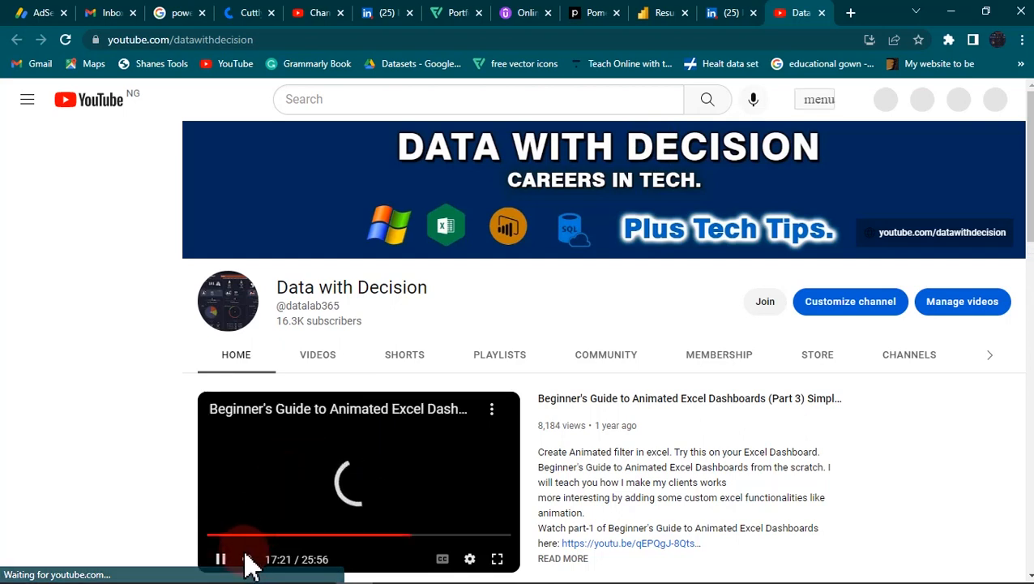
left_click(220, 559)
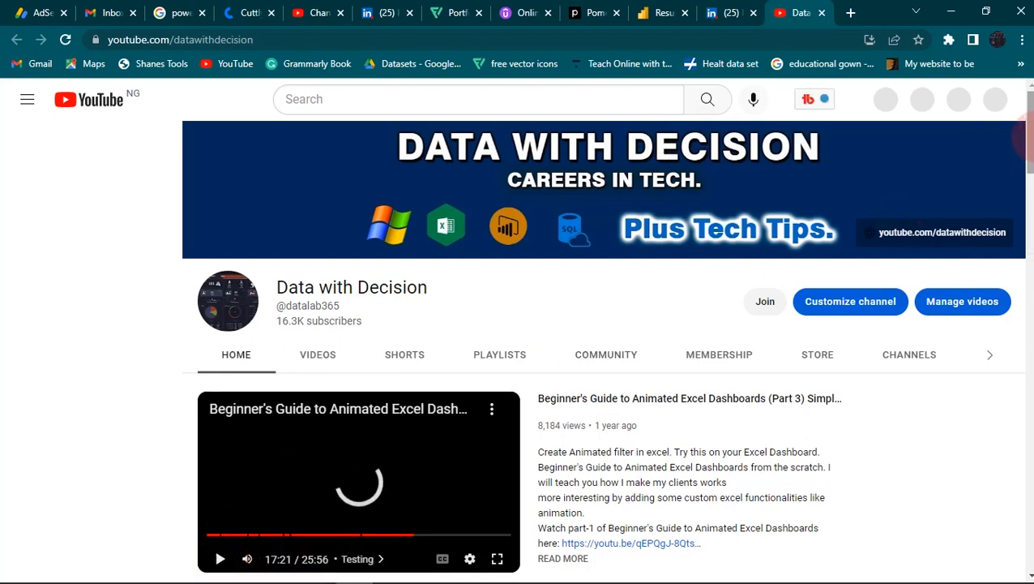
left_click_drag(1026, 140, 1026, 203)
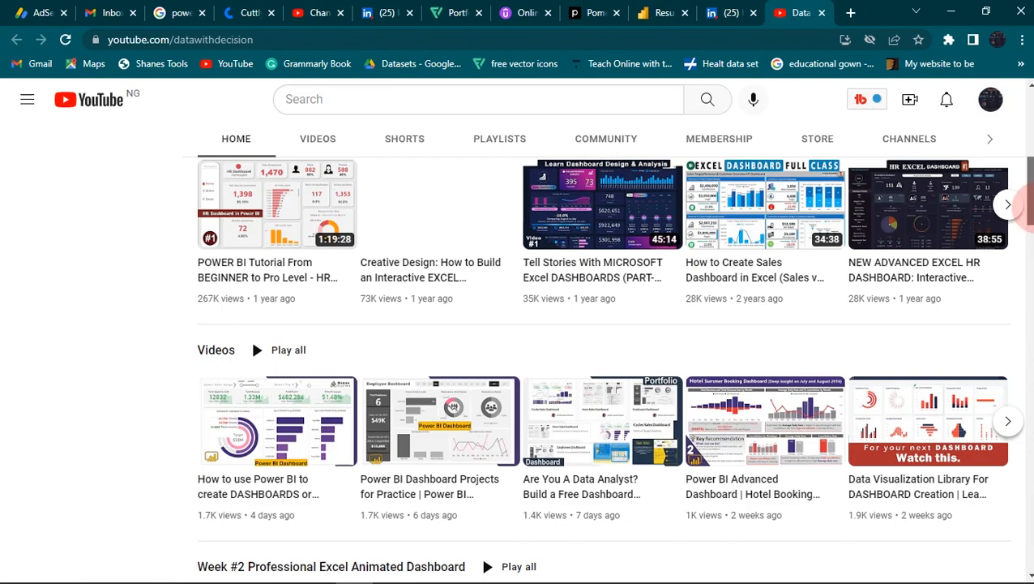
left_click(1029, 237)
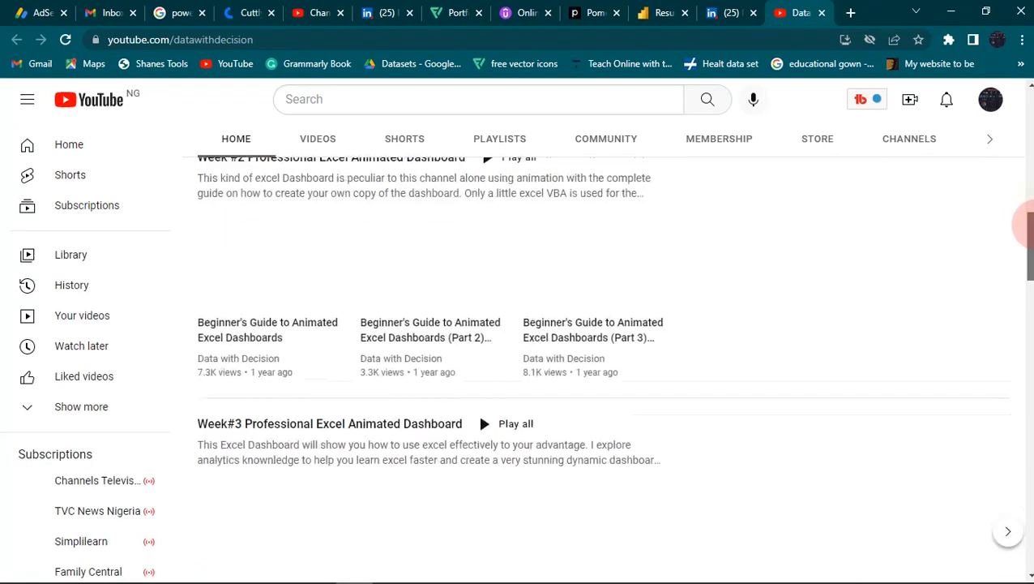
left_click_drag(1029, 233, 1028, 235)
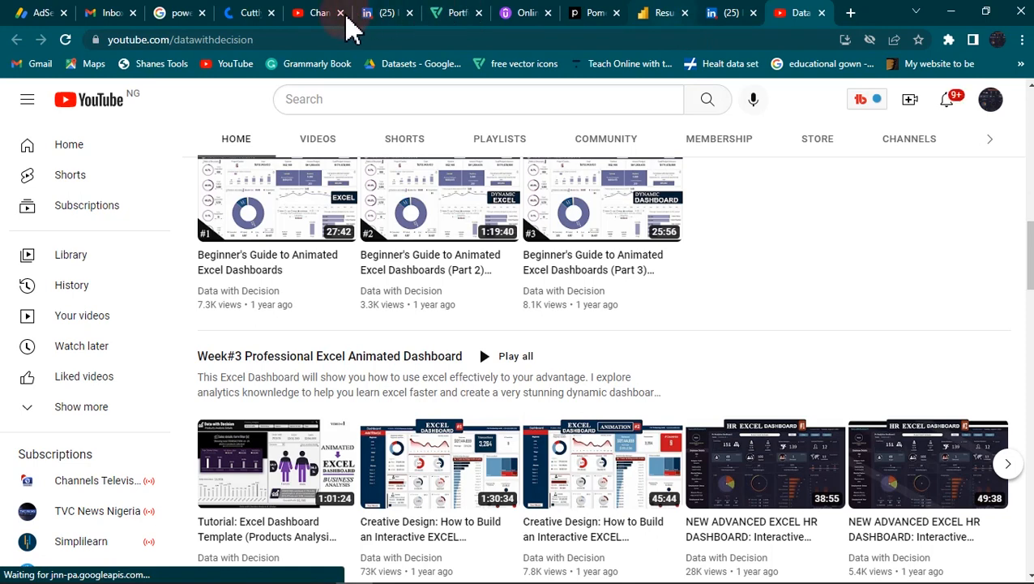
- Open mavenanalytics.io in the browser and log in with the saved account credentials
left_click(656, 39)
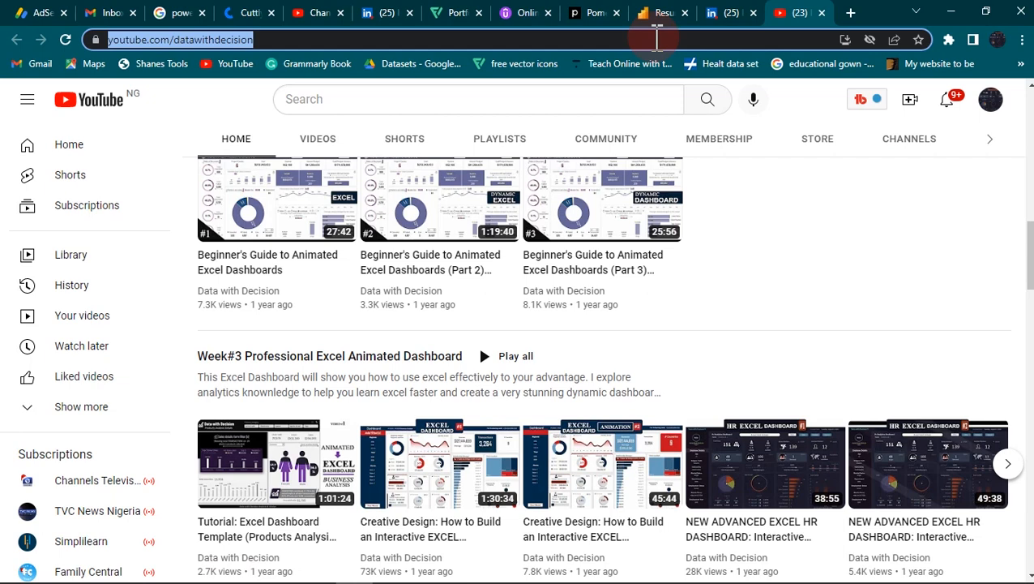
type("mavenanalytics.io")
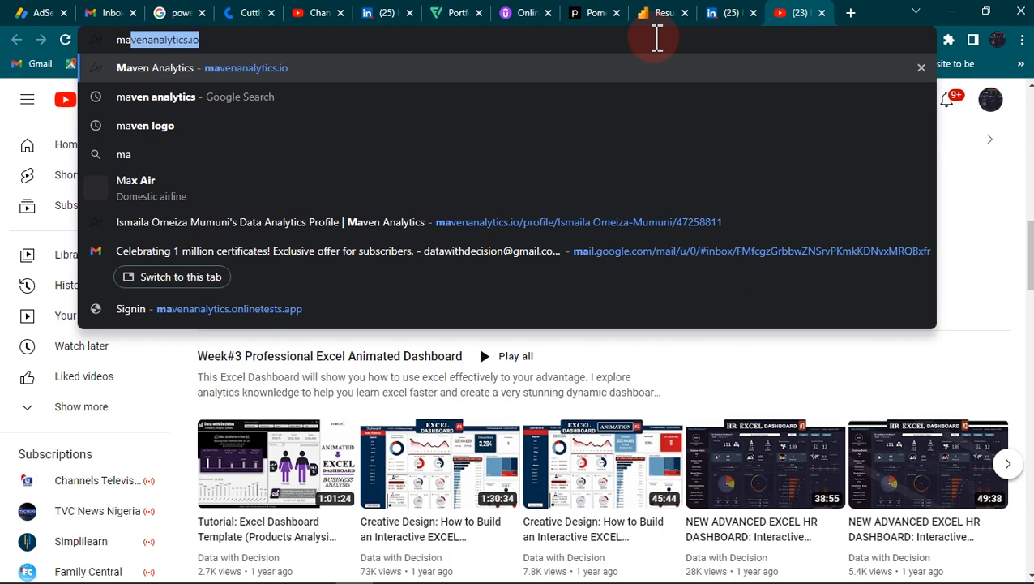
key("Return")
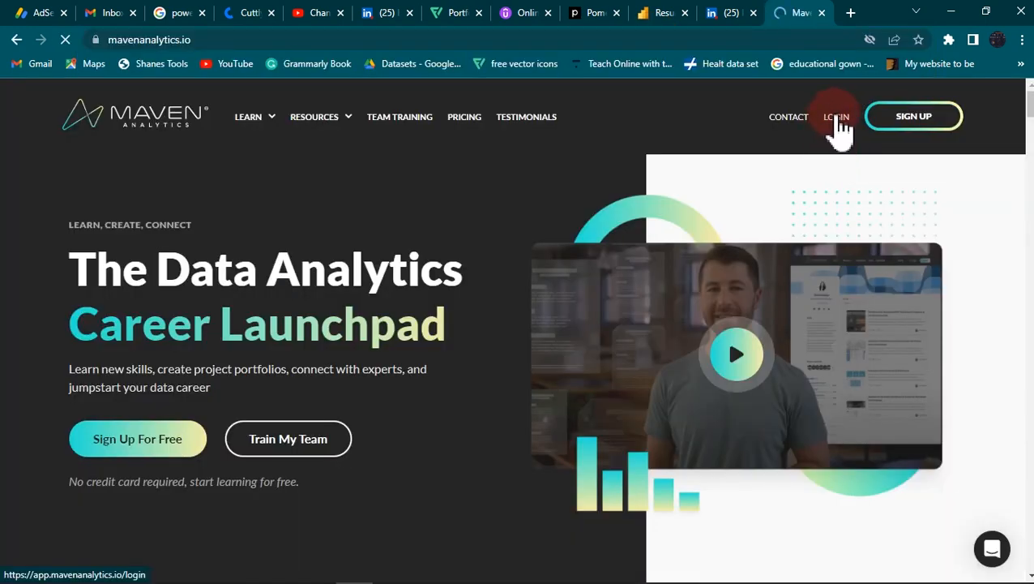
left_click(836, 120)
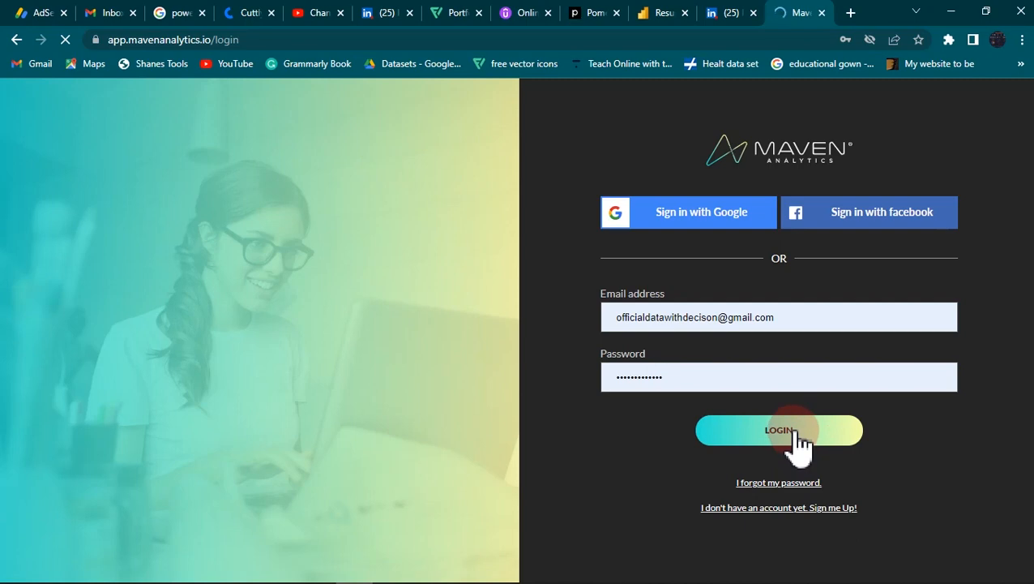
left_click(797, 434)
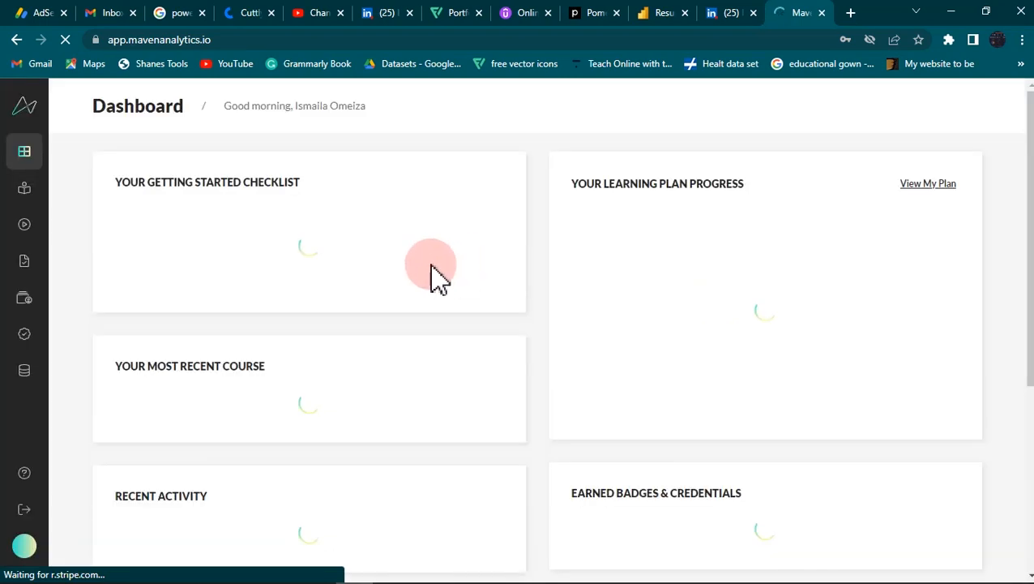
- Go from the Maven Project Portfolio to the public profile, copy its web address, and return to Power BI Desktop
mouse_move(6, 322)
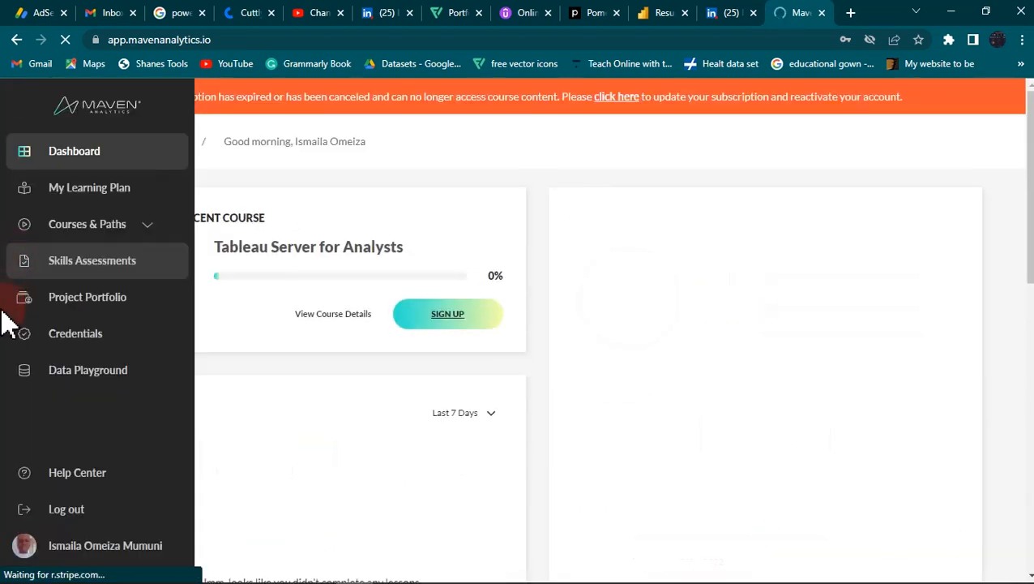
left_click(82, 300)
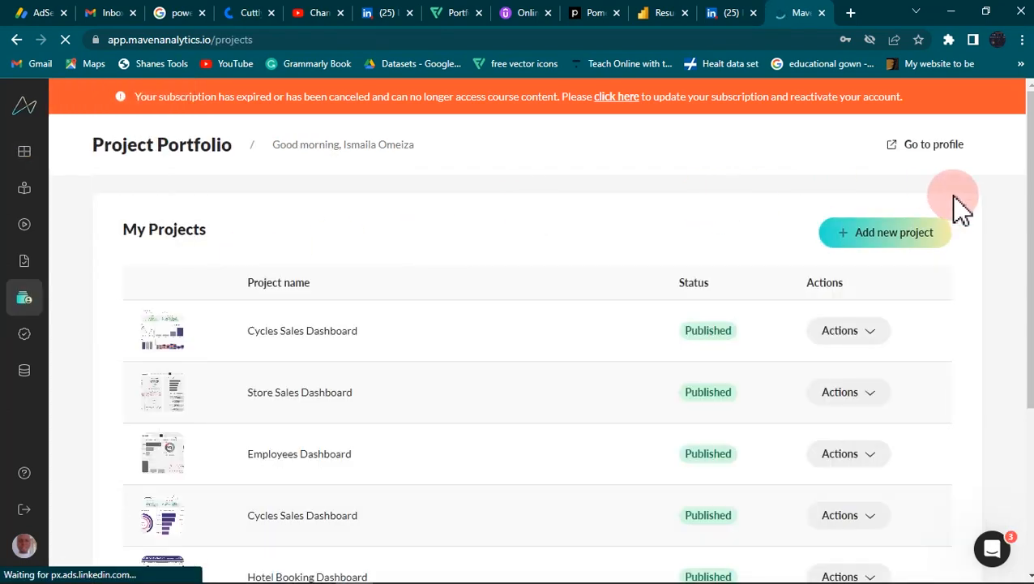
left_click(940, 170)
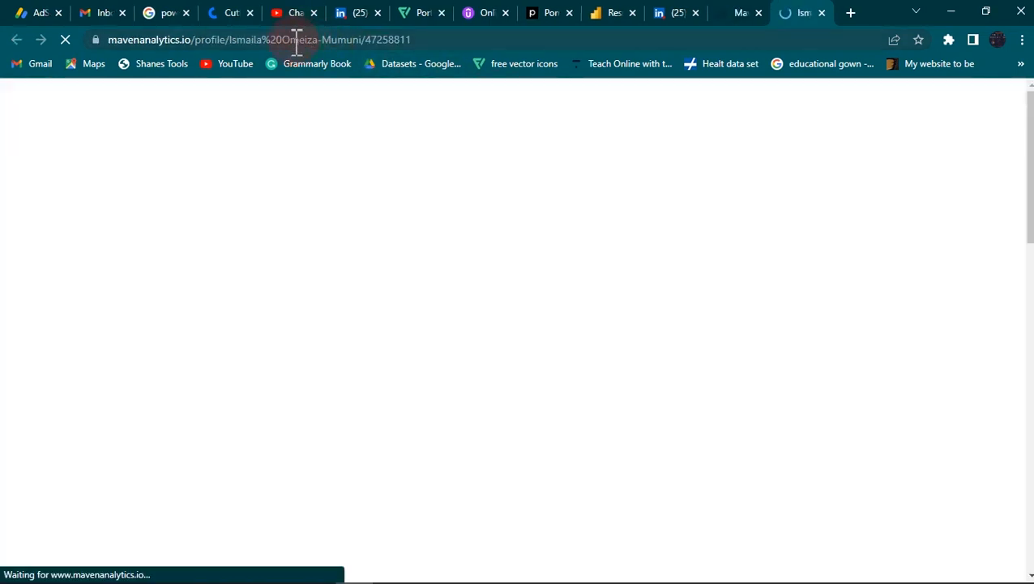
left_click(297, 40)
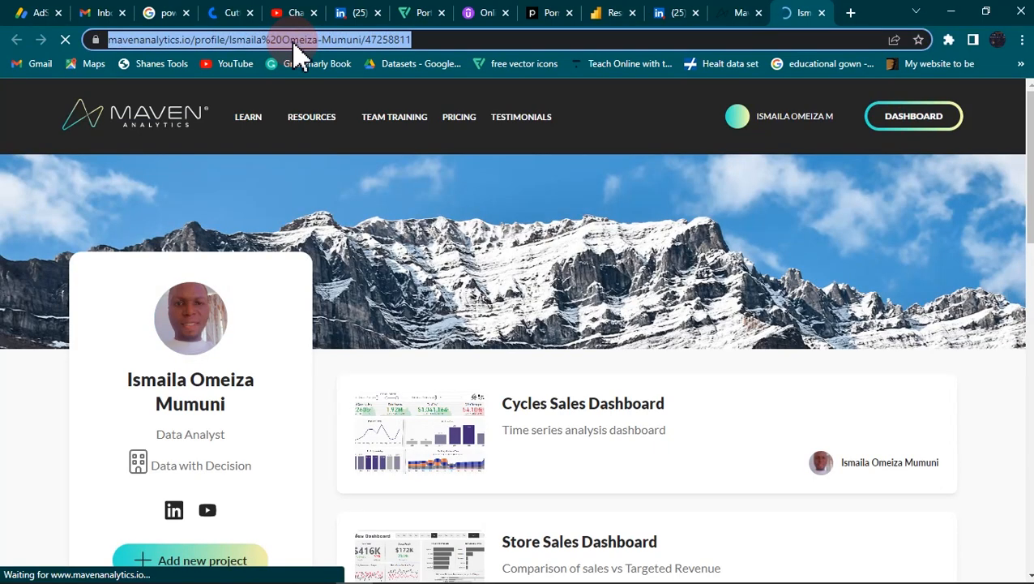
left_click(950, 13)
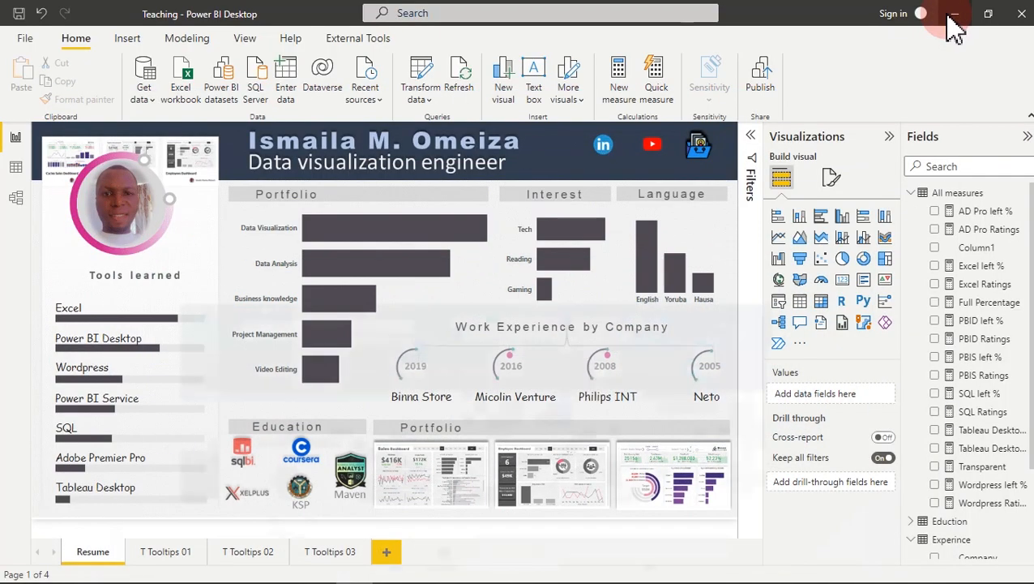
- Enable the portfolio button's action as Web URL with the copied Maven profile address
left_click(710, 156)
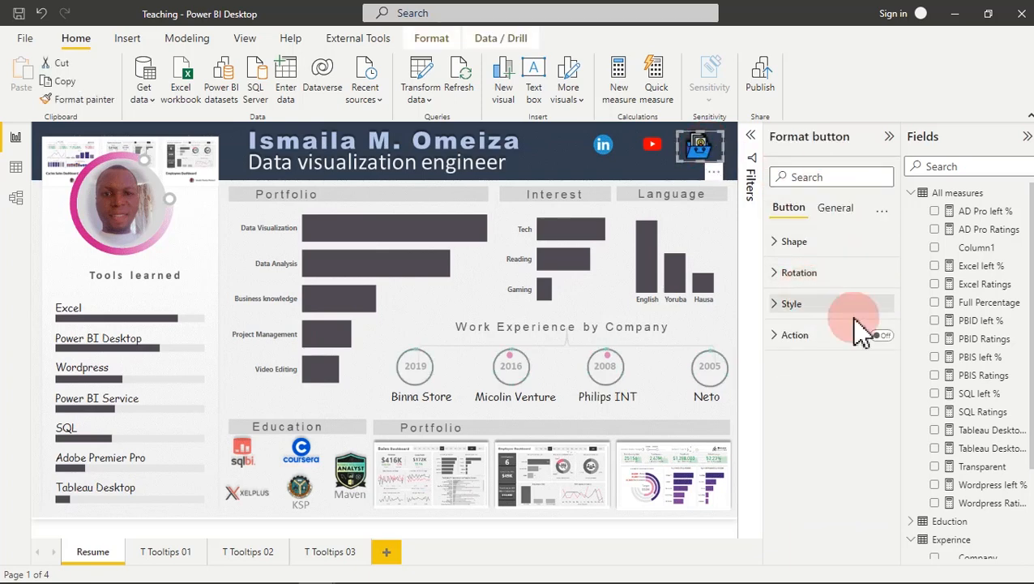
left_click(883, 336)
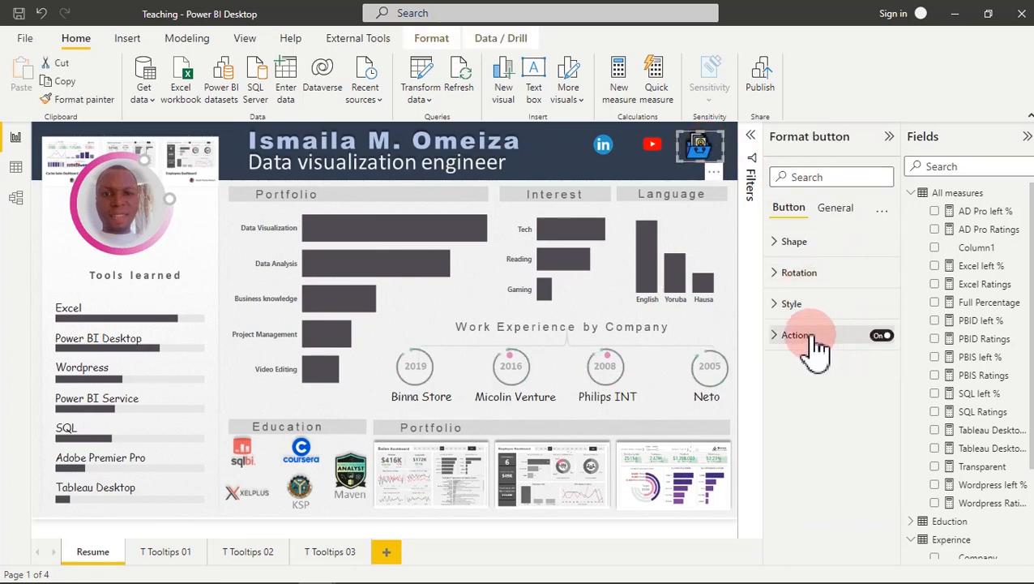
left_click(810, 339)
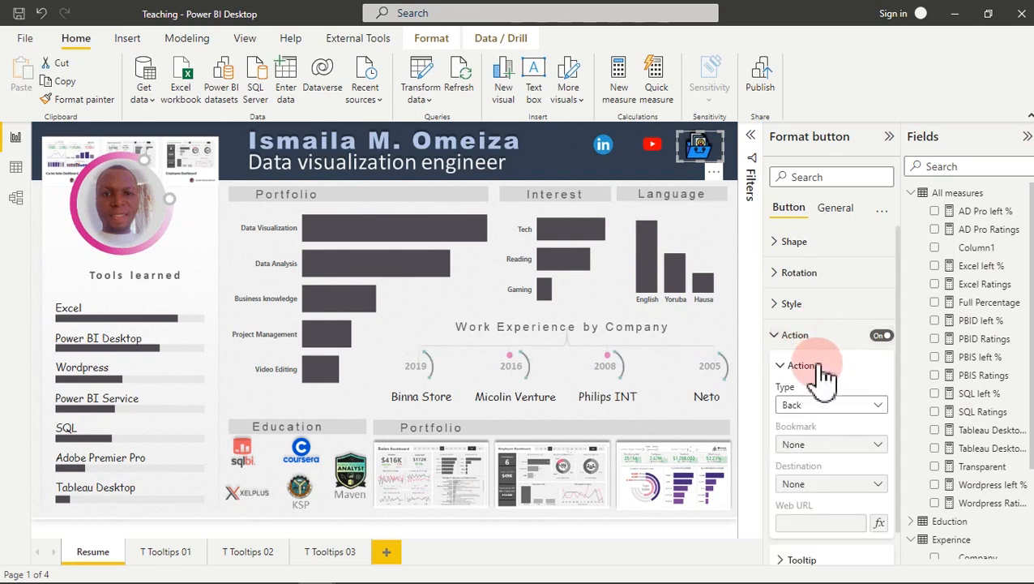
left_click(877, 405)
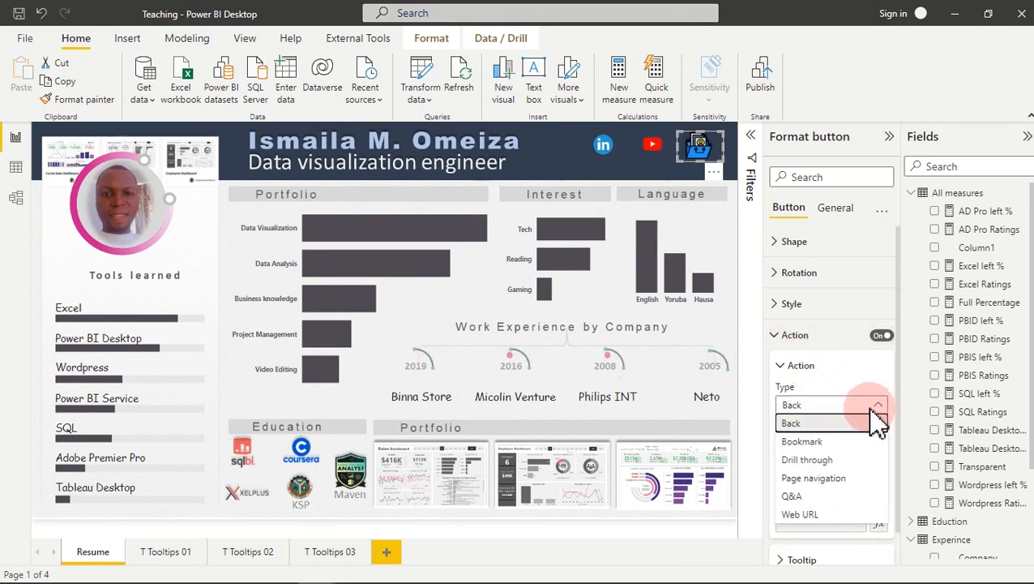
left_click(809, 541)
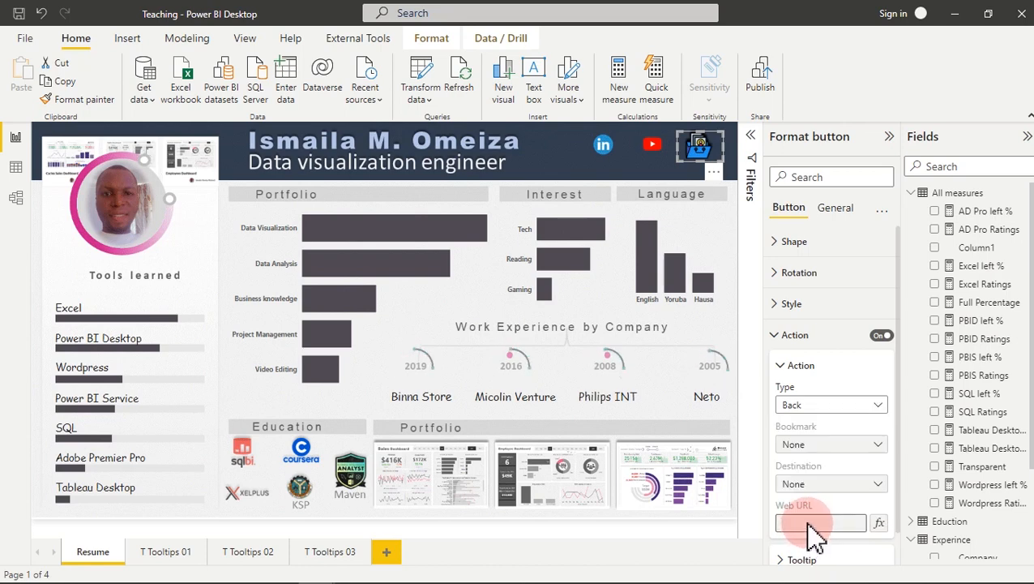
left_click(803, 523)
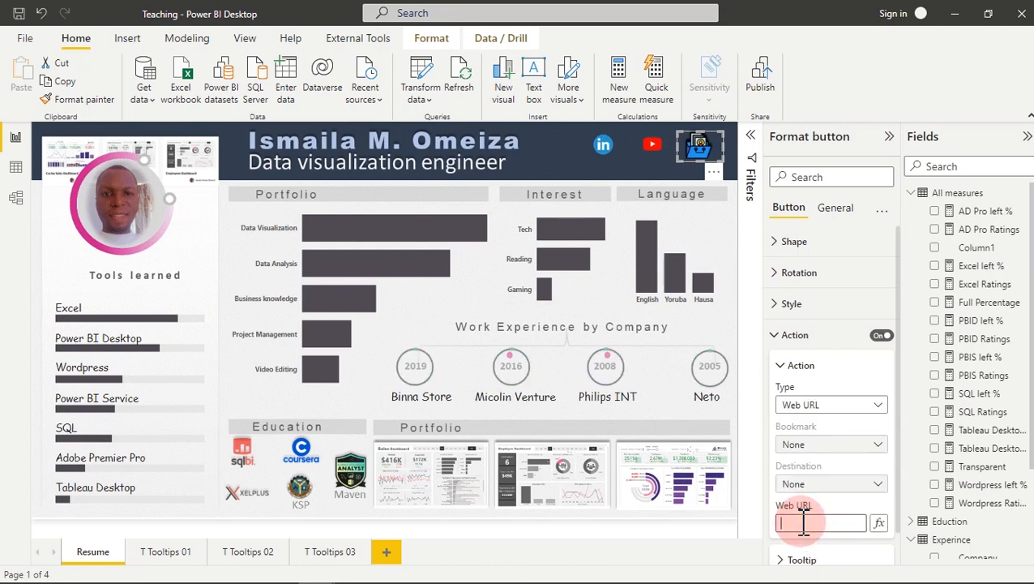
key("ctrl+v")
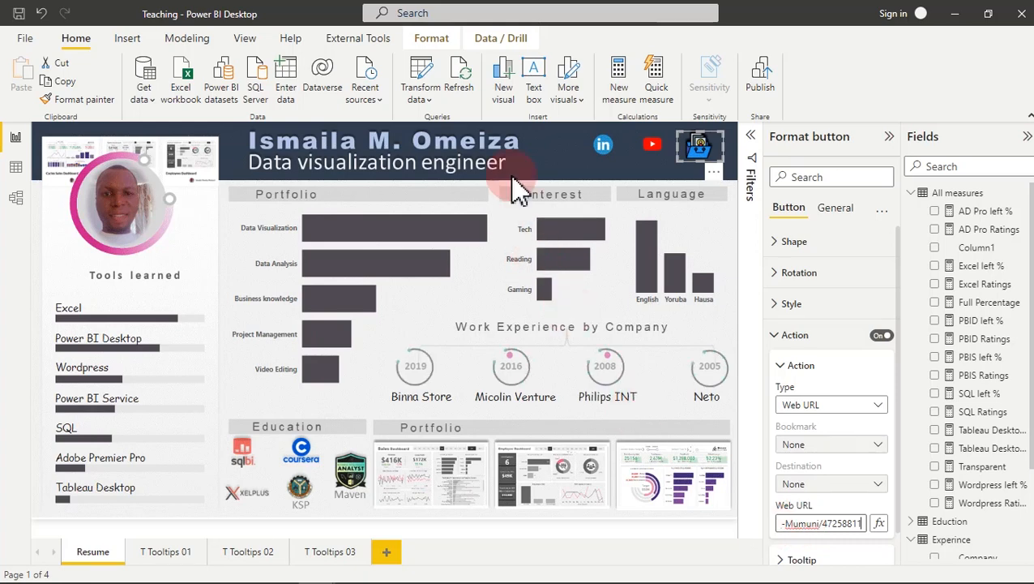
left_click(544, 150)
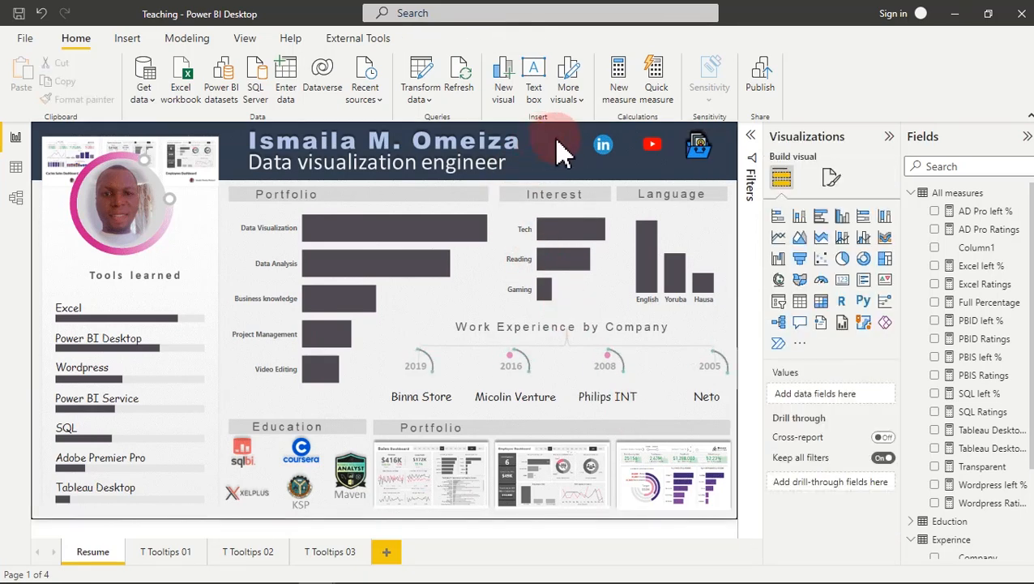
- Test the portfolio button's link, then examine the profile's project list and the Kitchen Equipment Dashboard project
left_click(704, 150, "ctrl")
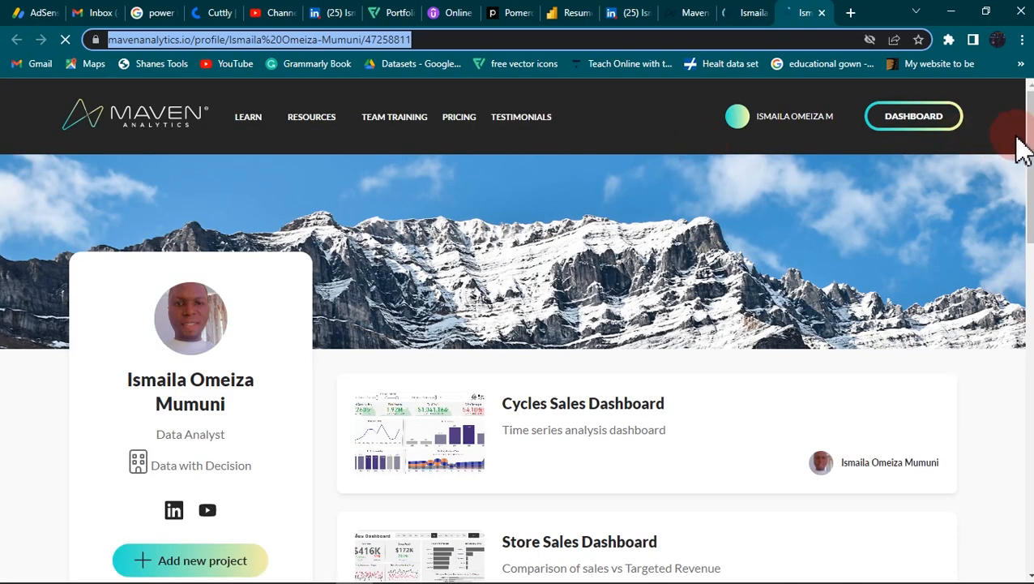
left_click_drag(1027, 123, 1027, 405)
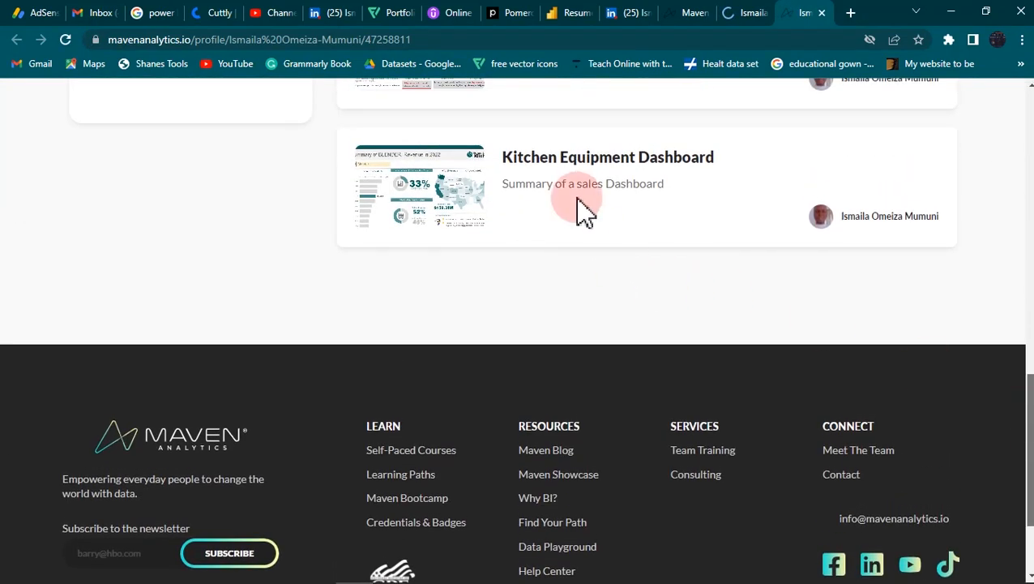
left_click(568, 172)
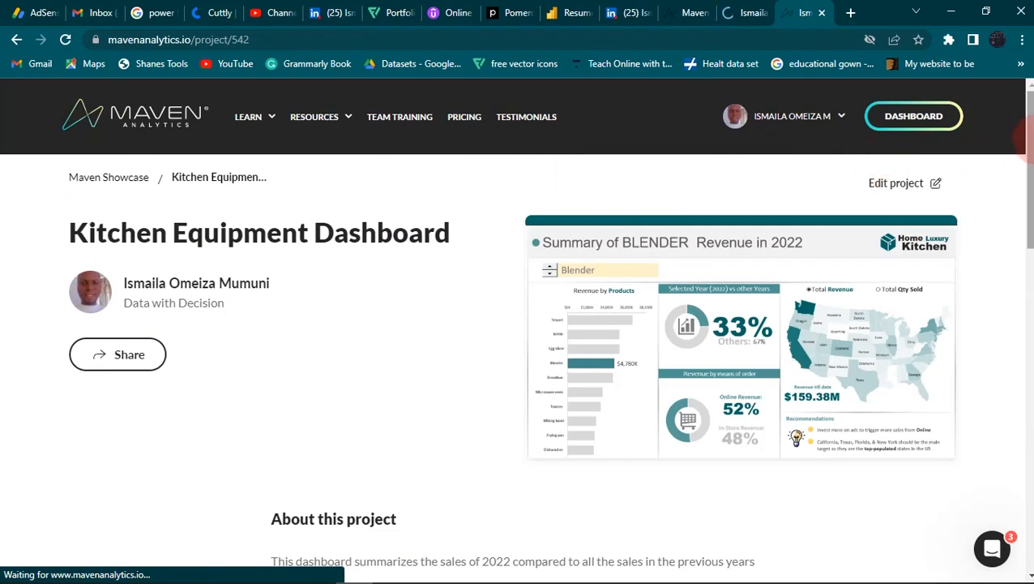
scroll(1023, 138, "down", 3)
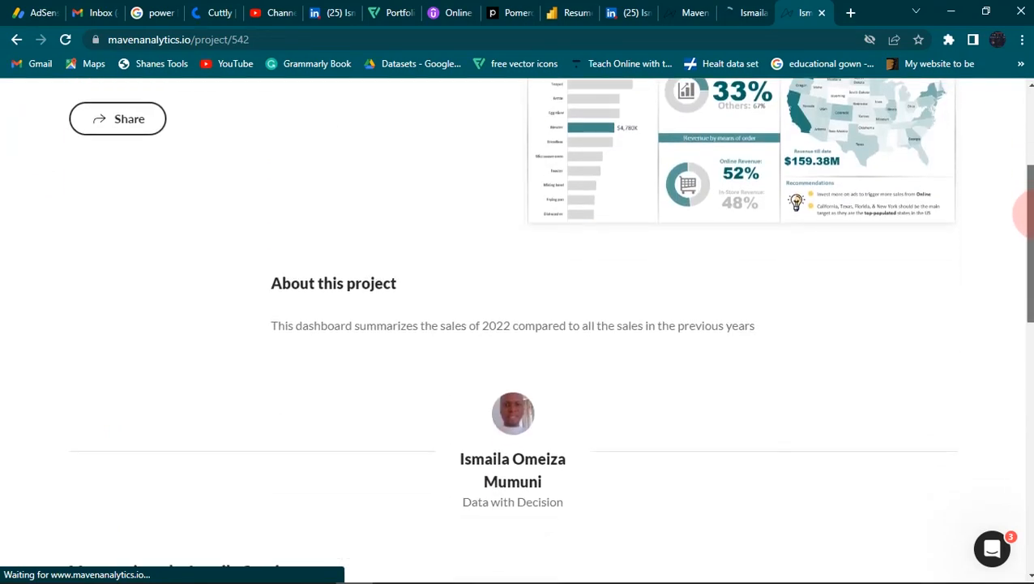
scroll(1025, 244, "up", 1)
scroll(1025, 328, "down", 1)
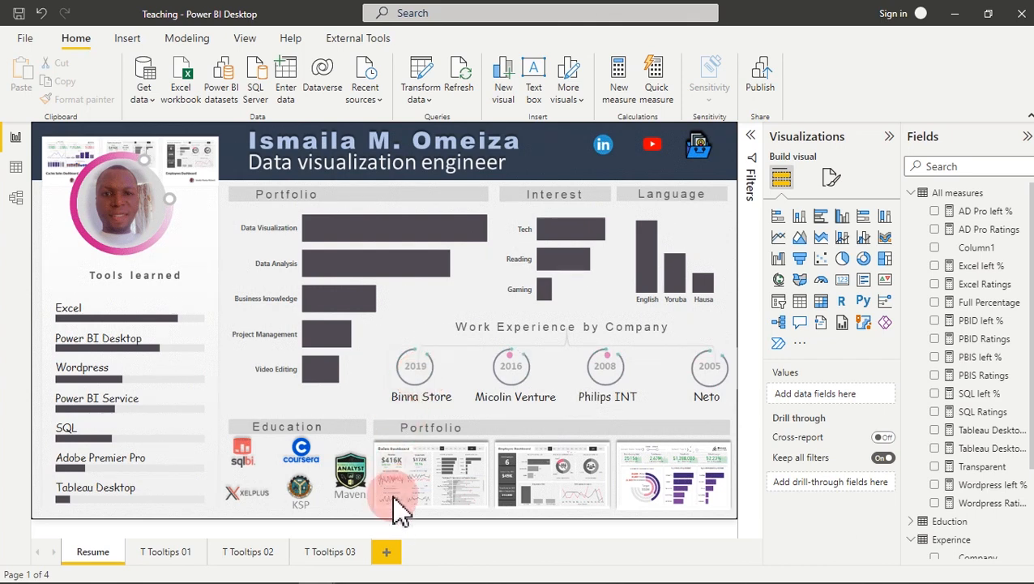
- Add a new report page and name it "Neto Tooltip" in its page information
left_click(387, 553)
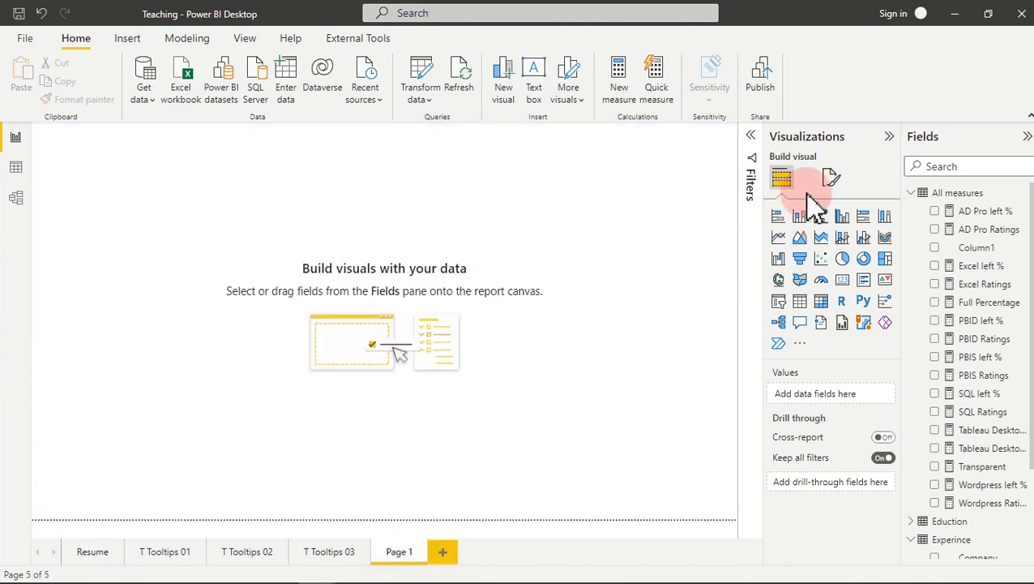
left_click(830, 183)
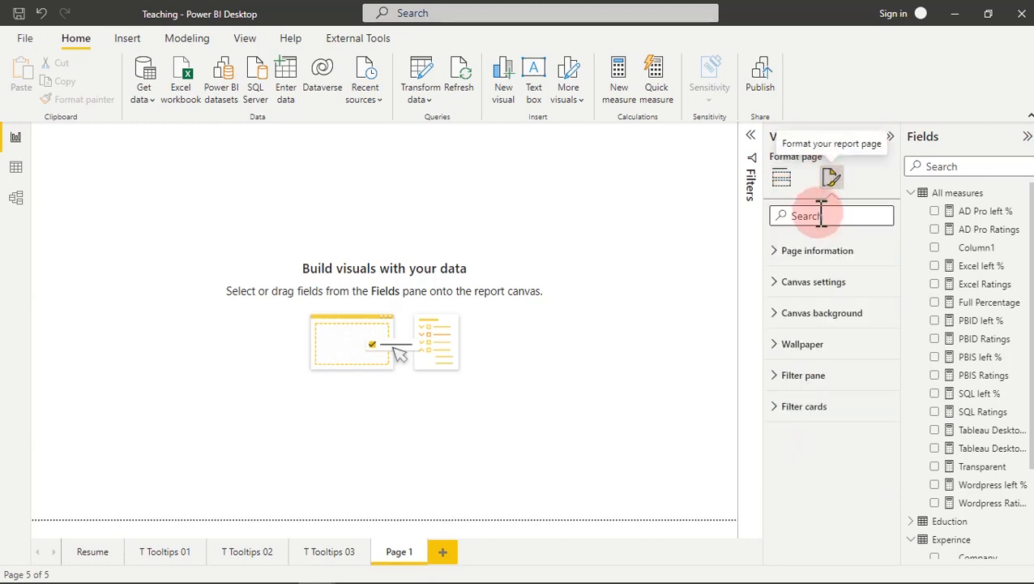
left_click(817, 255)
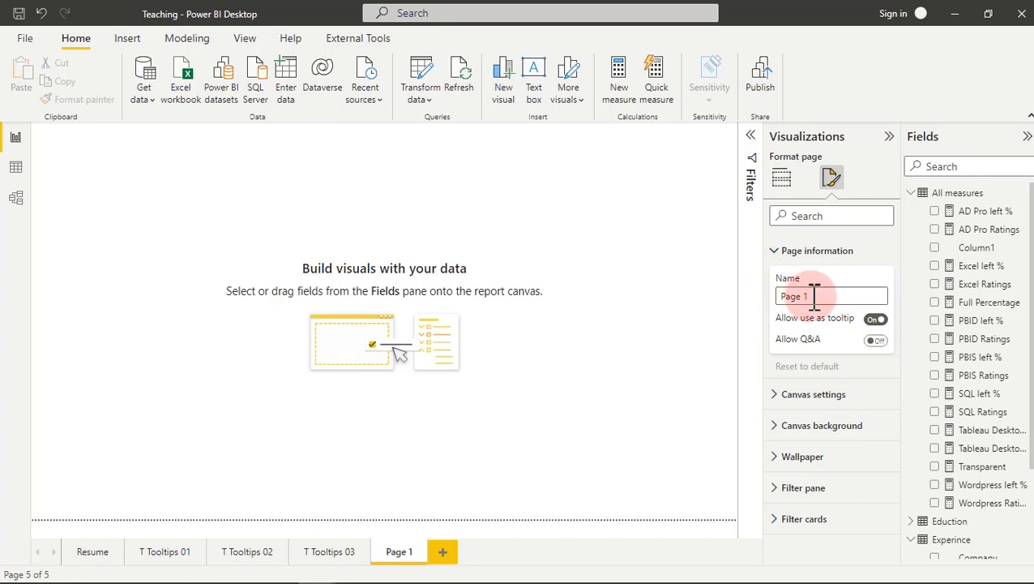
left_click_drag(819, 296, 769, 296)
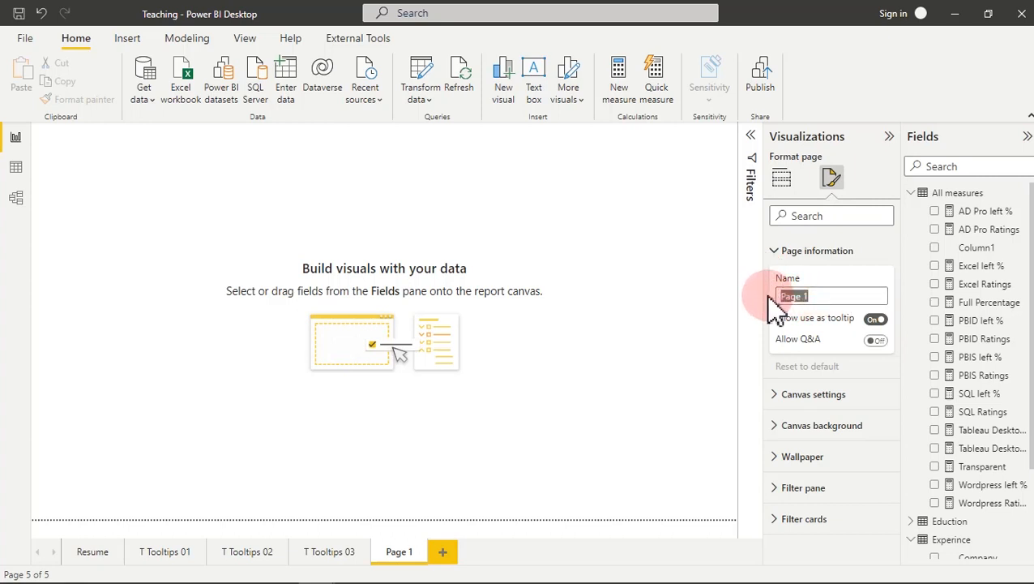
type("New")
key("BackSpace")
type("to")
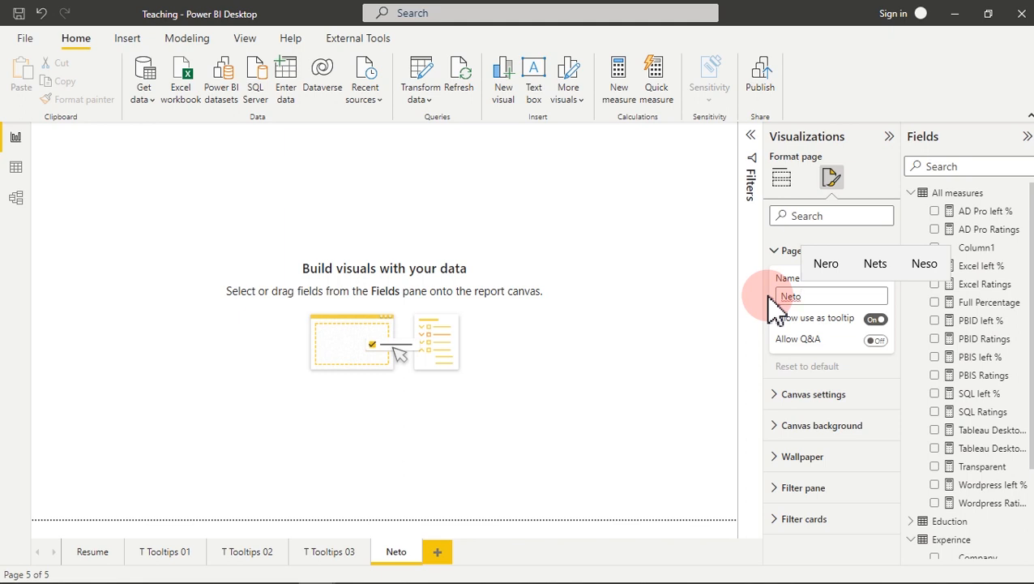
type(" Tooltip")
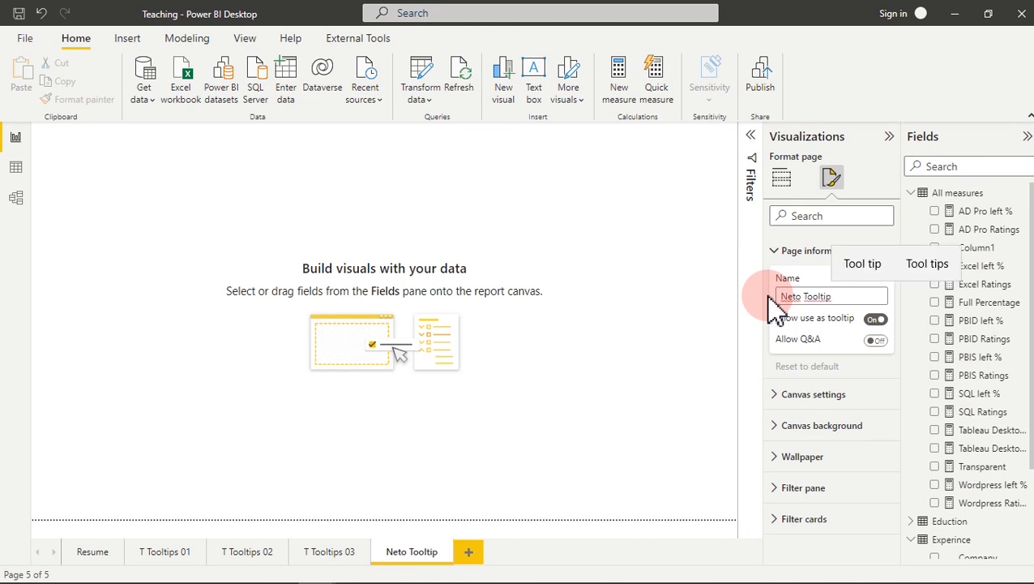
- Set the page's canvas type to Tooltip and its vertical alignment to Middle
left_click(774, 252)
left_click(790, 282)
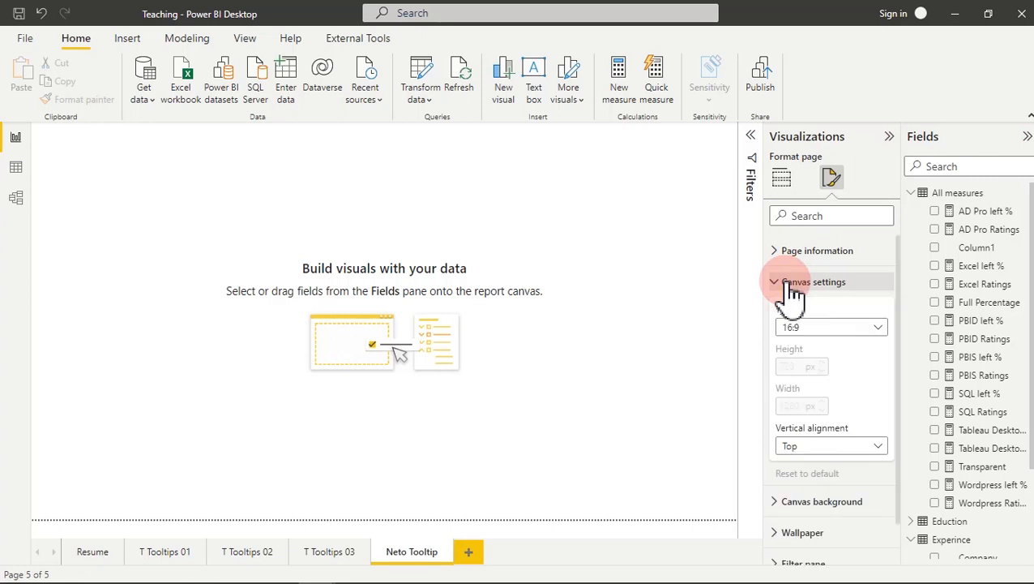
left_click(831, 328)
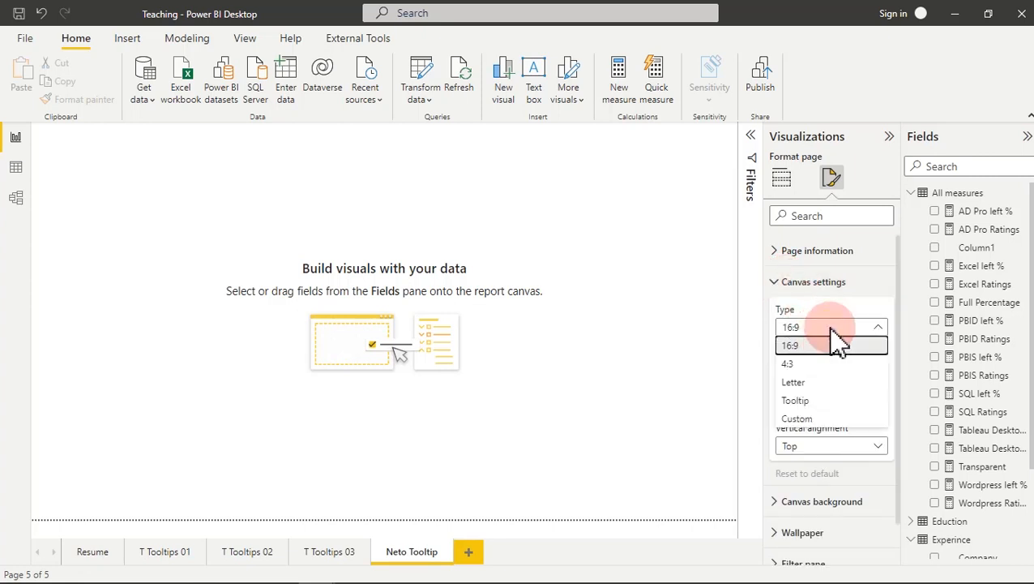
left_click(805, 402)
left_click(809, 447)
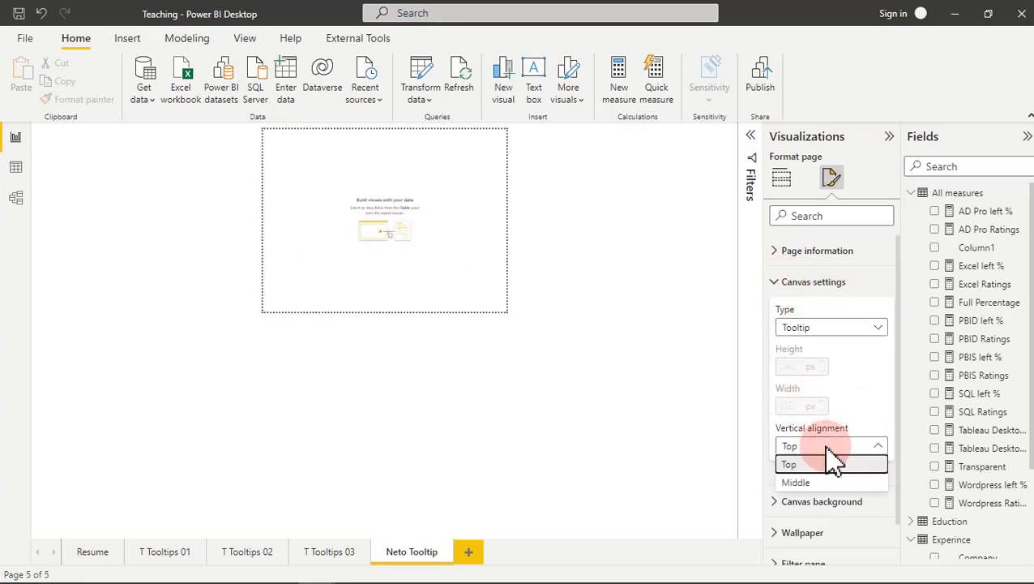
left_click(807, 483)
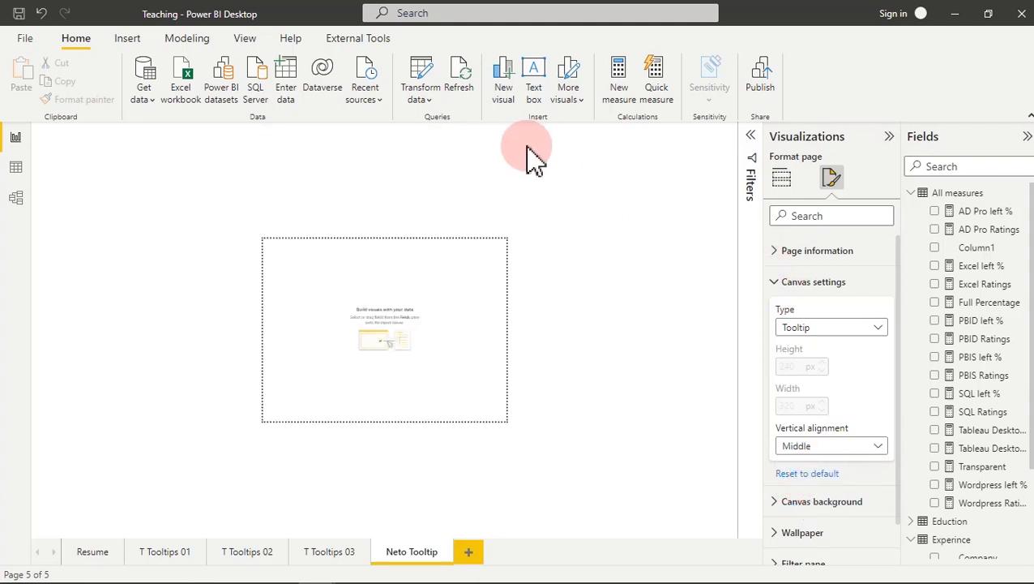
left_click(441, 274)
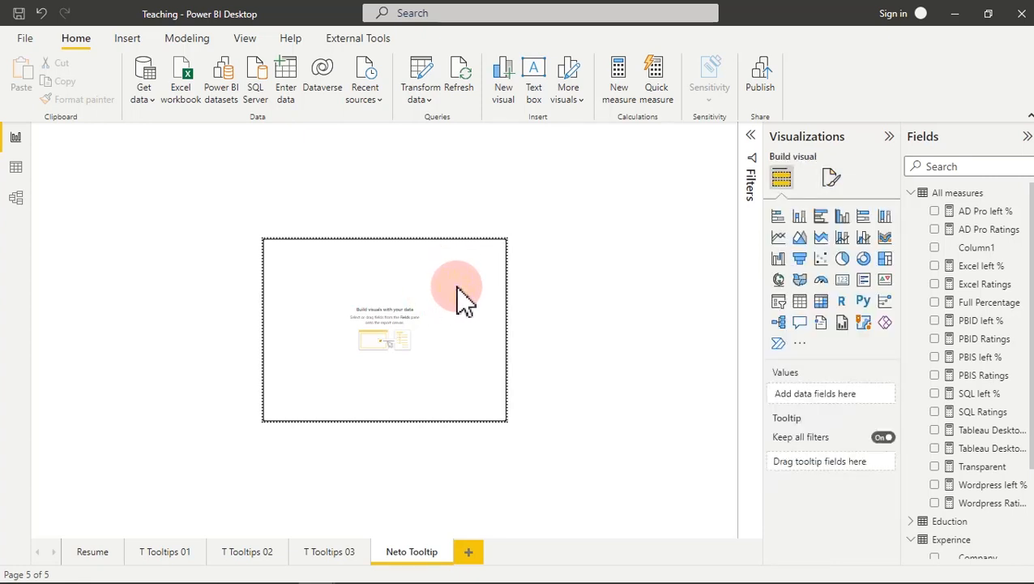
left_click(832, 178)
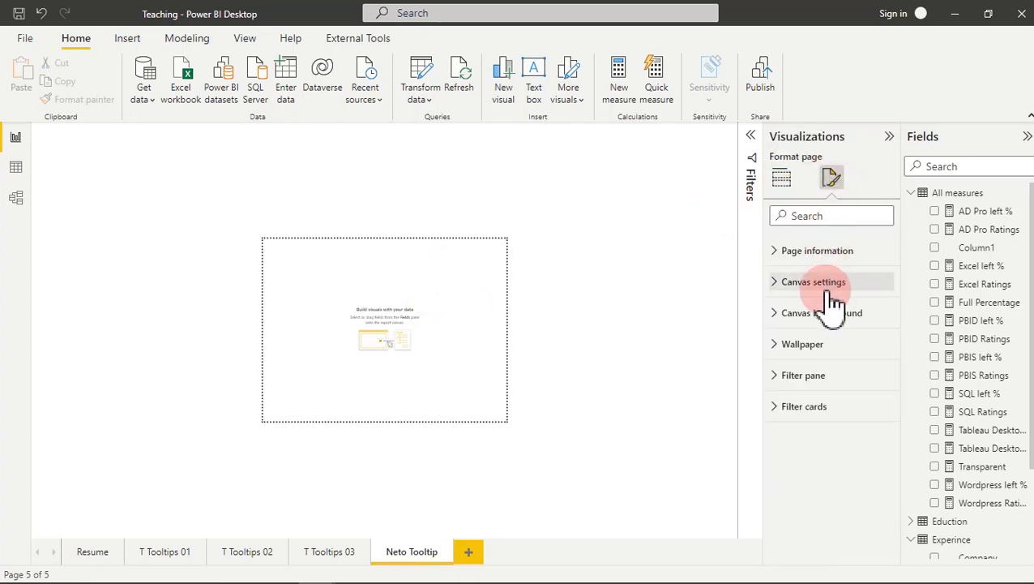
left_click(789, 349)
left_click(789, 355)
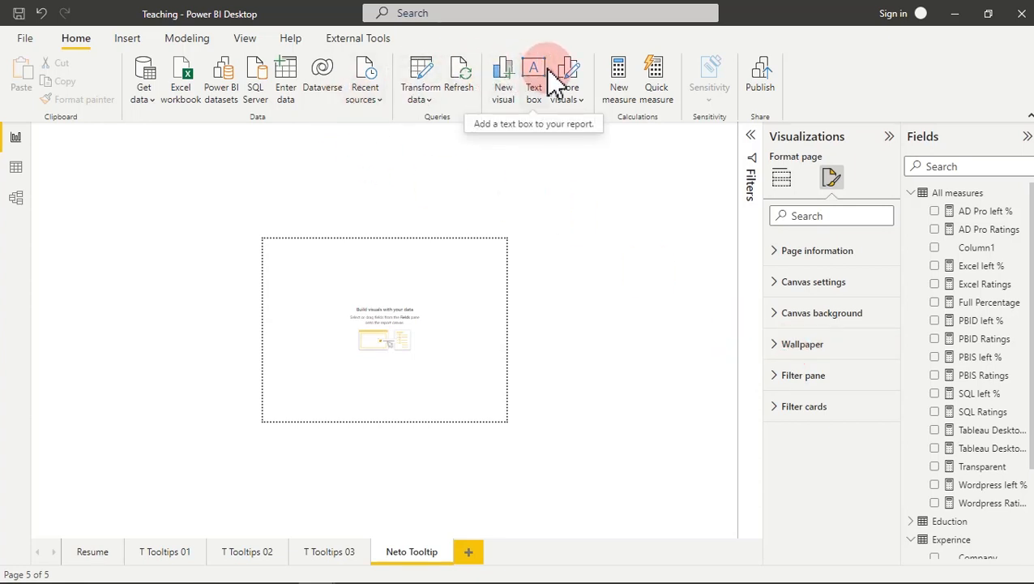
- Insert a rectangle and size it as a header band spanning the full width along the upper edge of the tooltip canvas
left_click(127, 41)
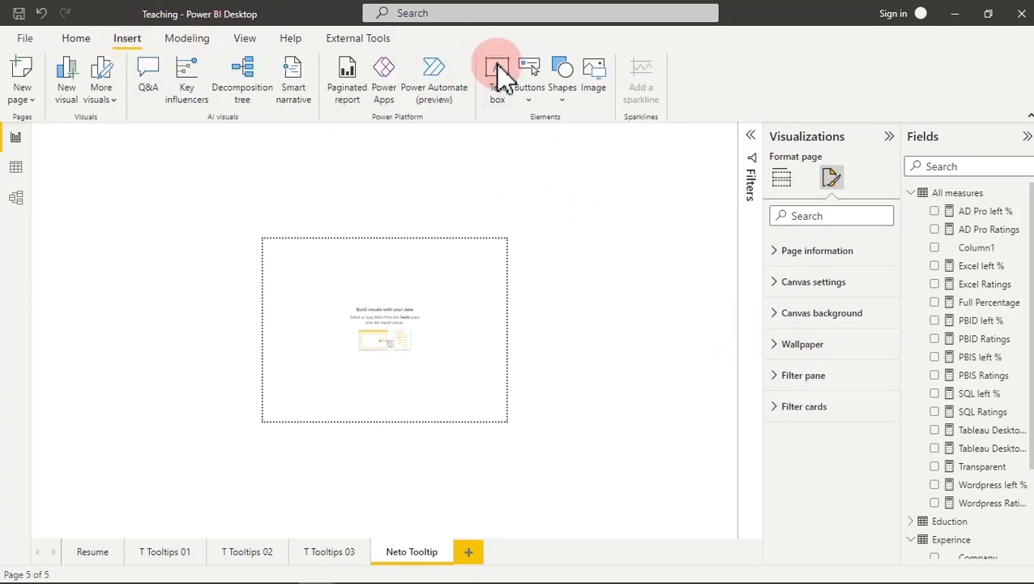
left_click(563, 104)
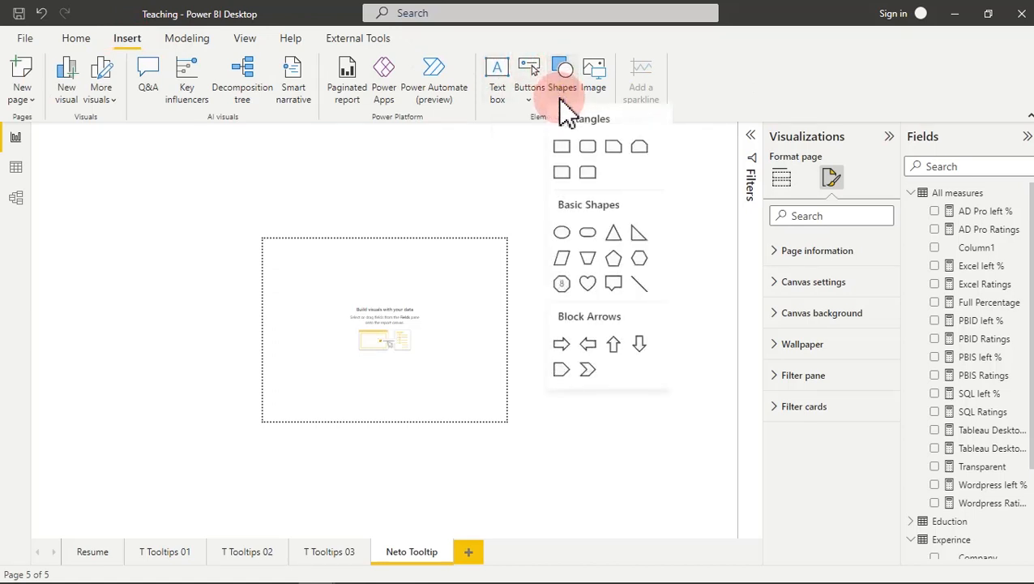
left_click(565, 152)
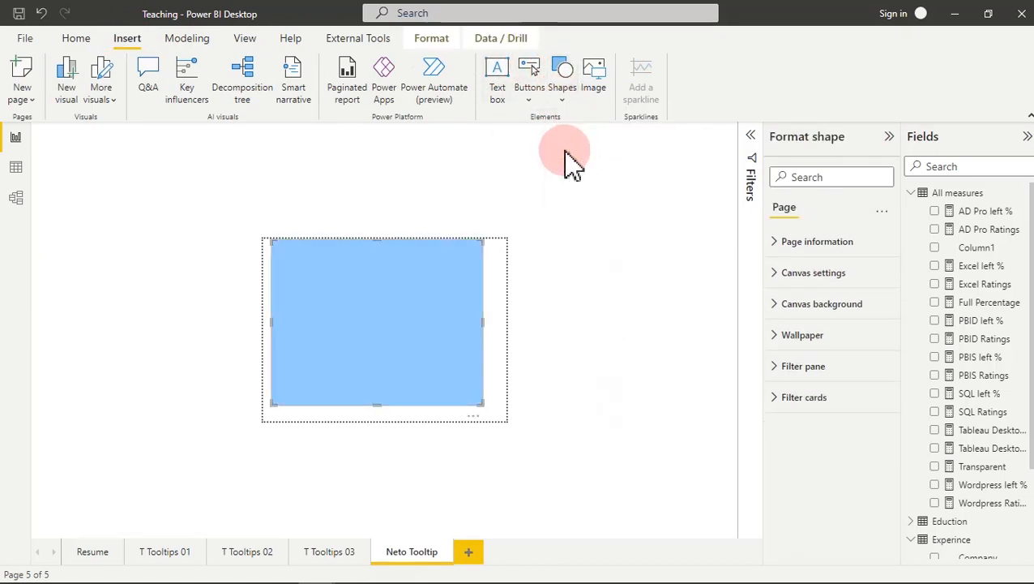
left_click(413, 324)
left_click_drag(381, 407, 347, 278)
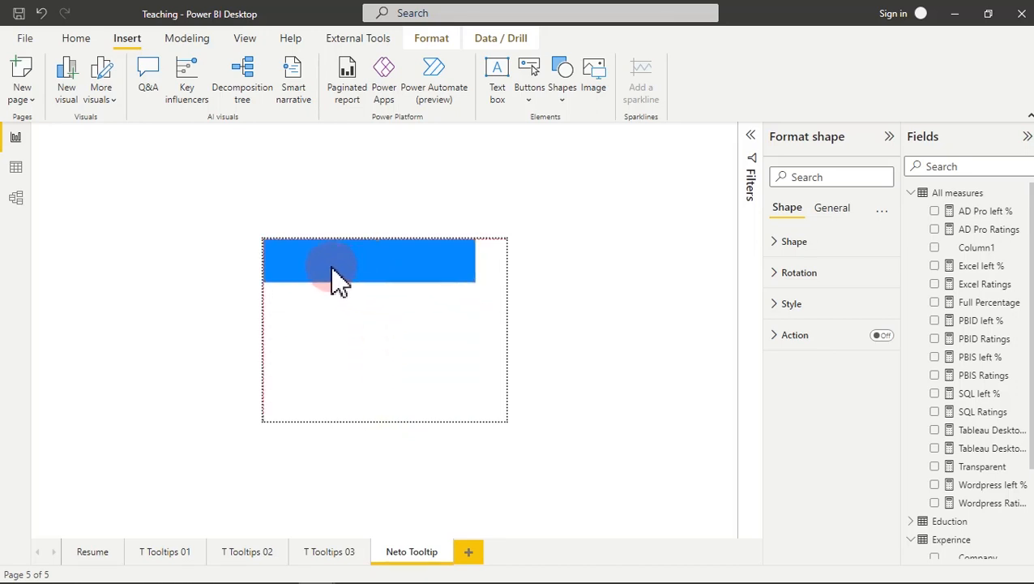
left_click_drag(476, 261, 508, 261)
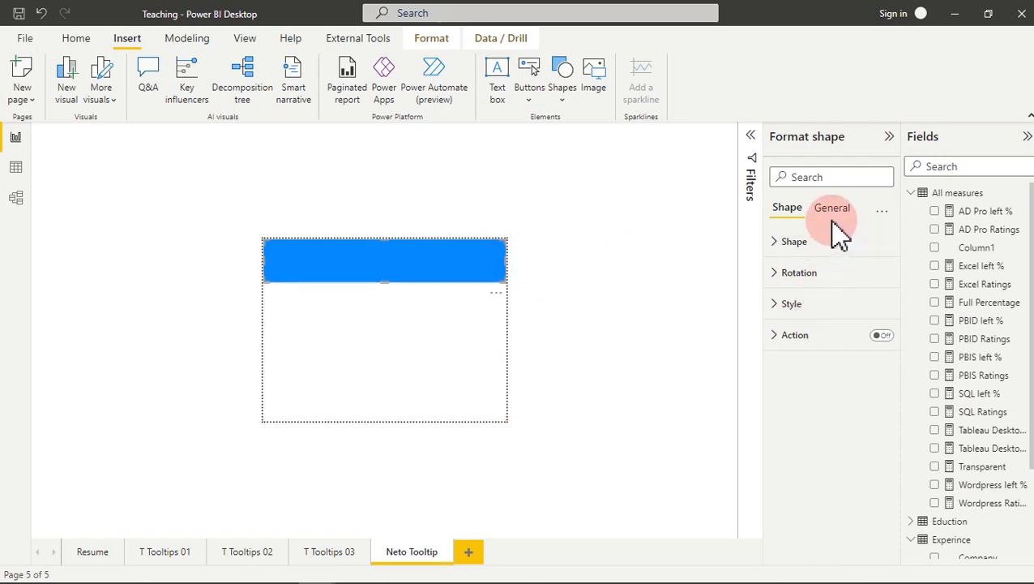
- Change the header rectangle's fill to the recently used dark gray, then deselect the shape
left_click(794, 305)
left_click(807, 373)
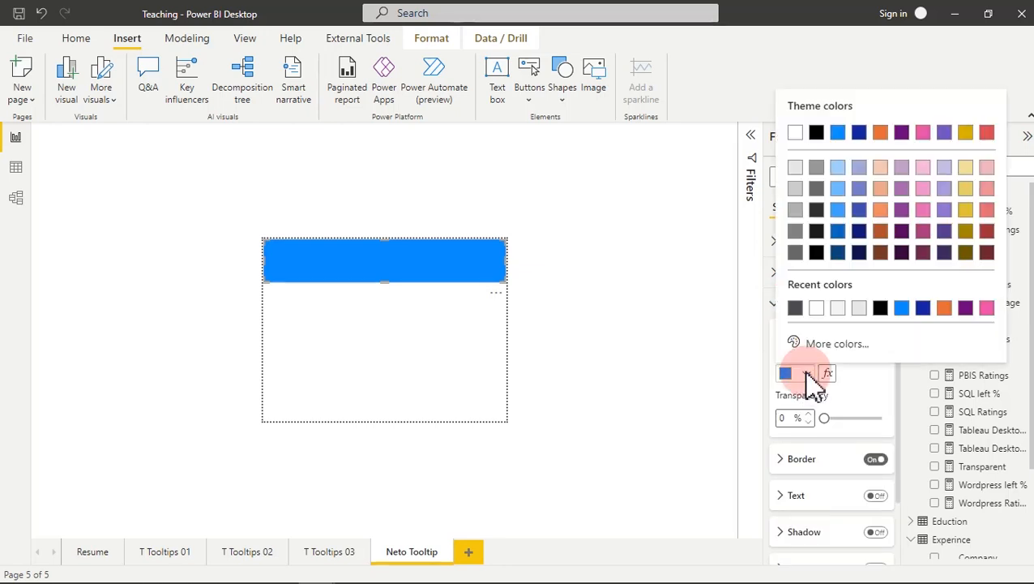
left_click(813, 344)
left_click(797, 310)
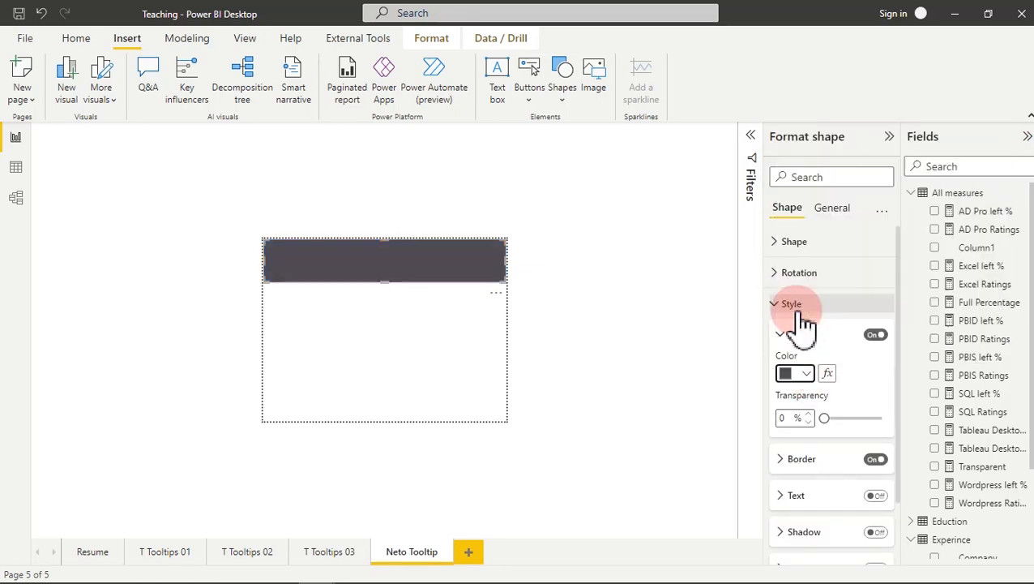
left_click(452, 352)
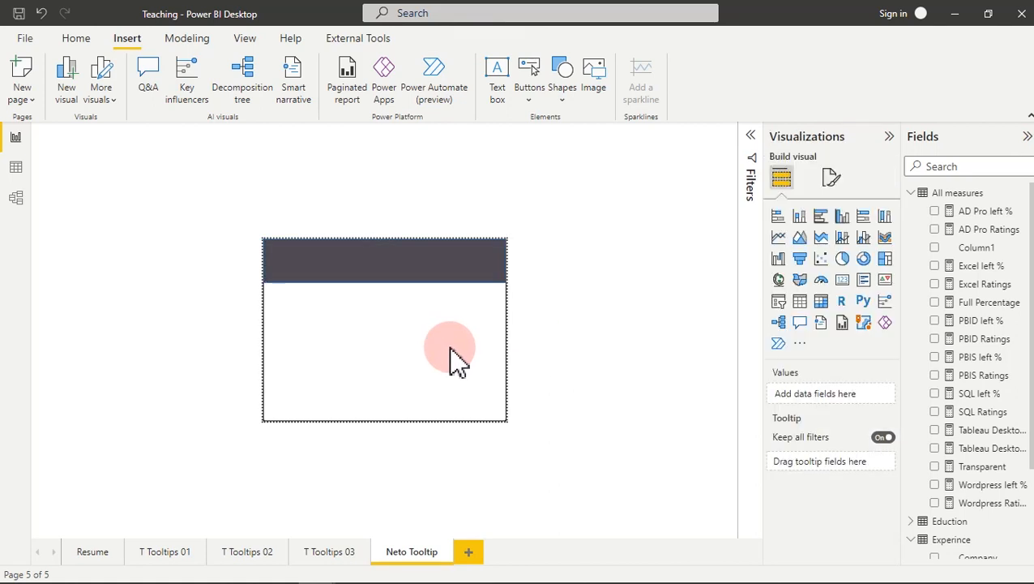
left_click(390, 346)
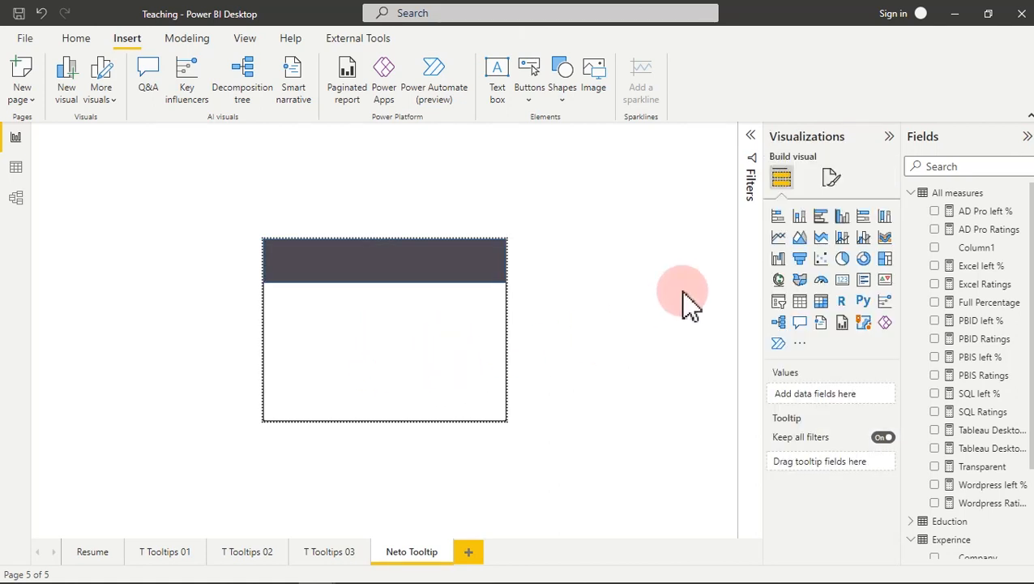
- Try two gray theme shades as the tooltip page's canvas background color
left_click(832, 179)
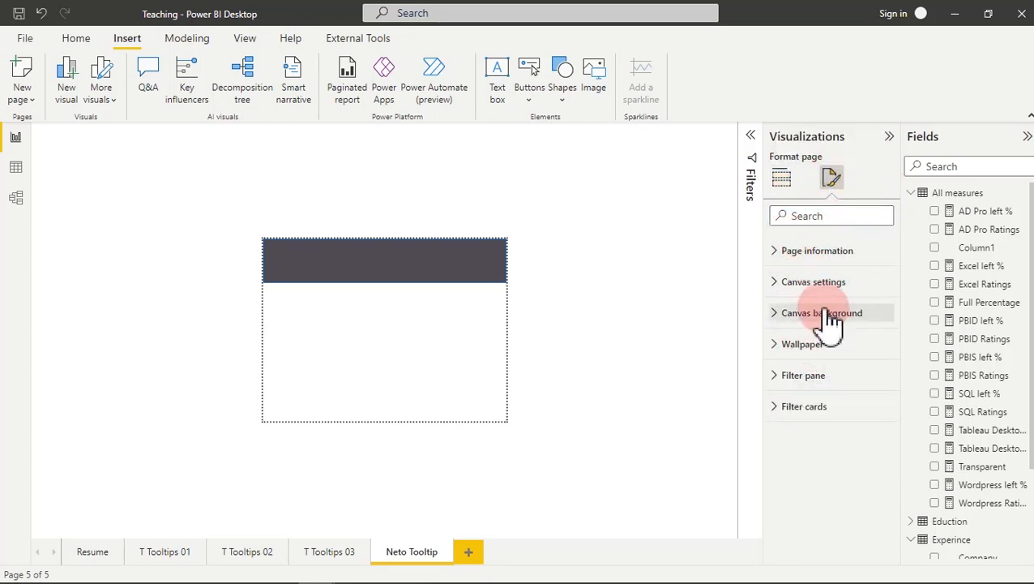
left_click(820, 316)
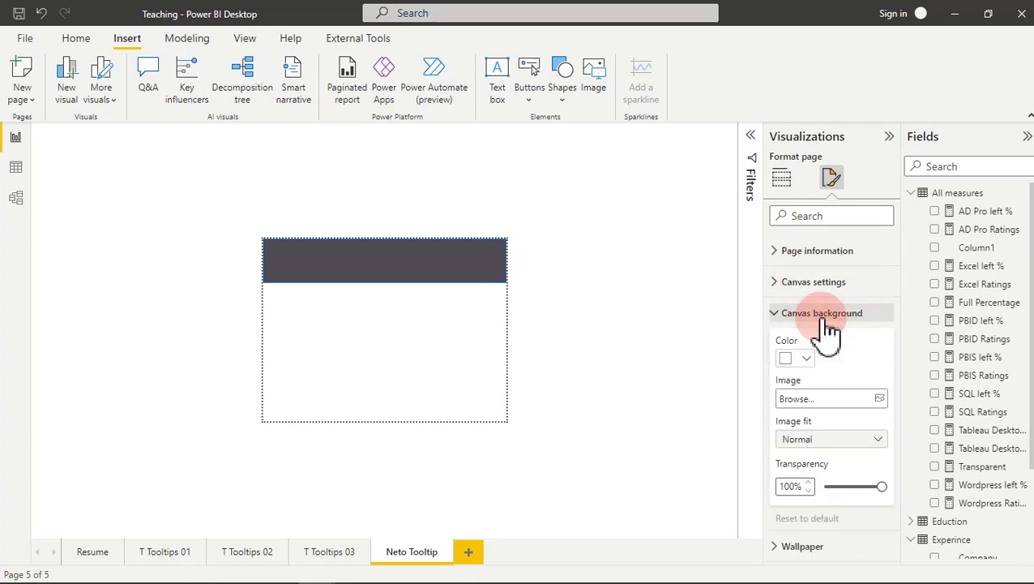
left_click(806, 360)
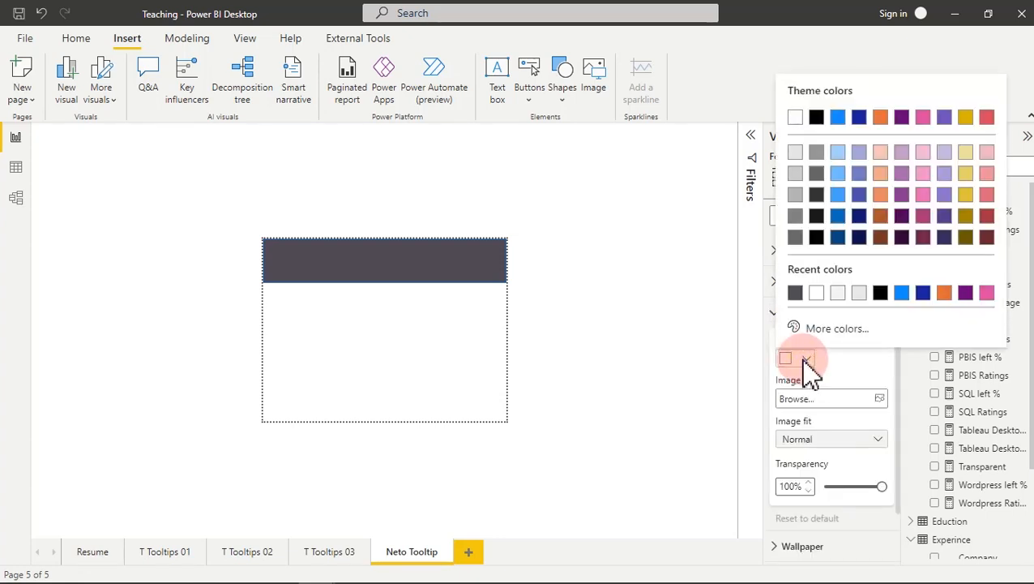
left_click(799, 154)
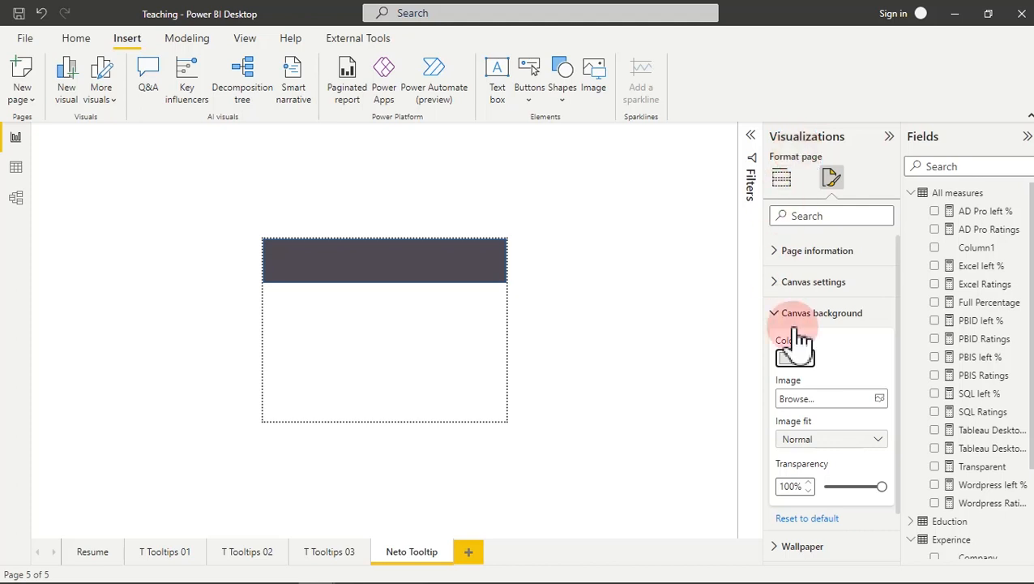
left_click(806, 361)
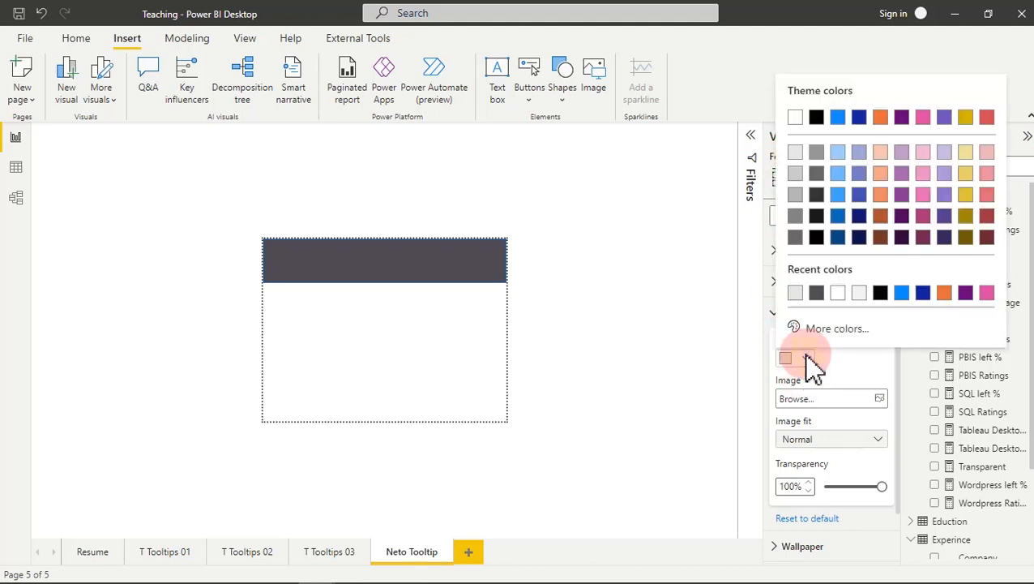
left_click(797, 174)
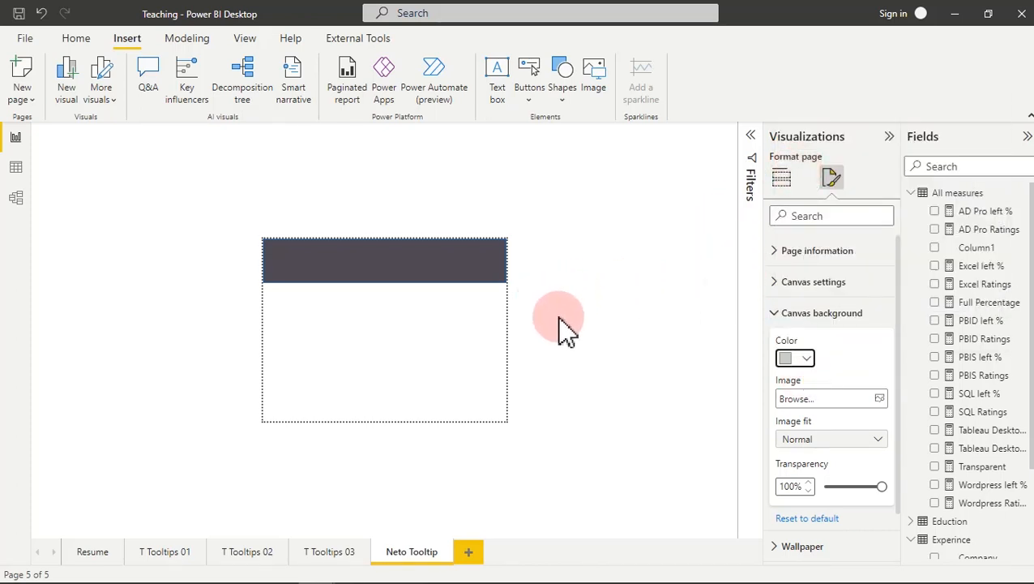
left_click(474, 393)
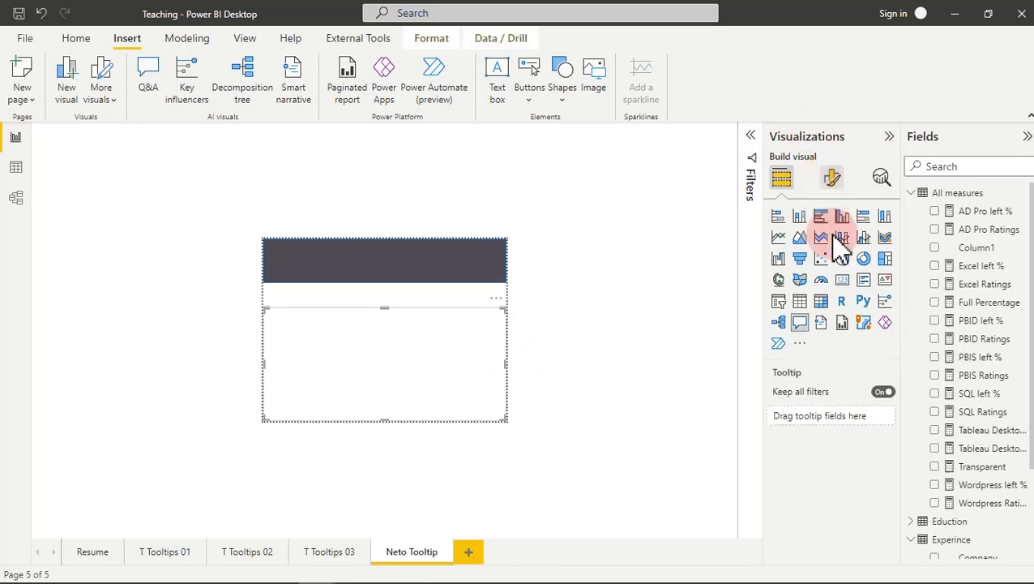
left_click(496, 302)
left_click(532, 315)
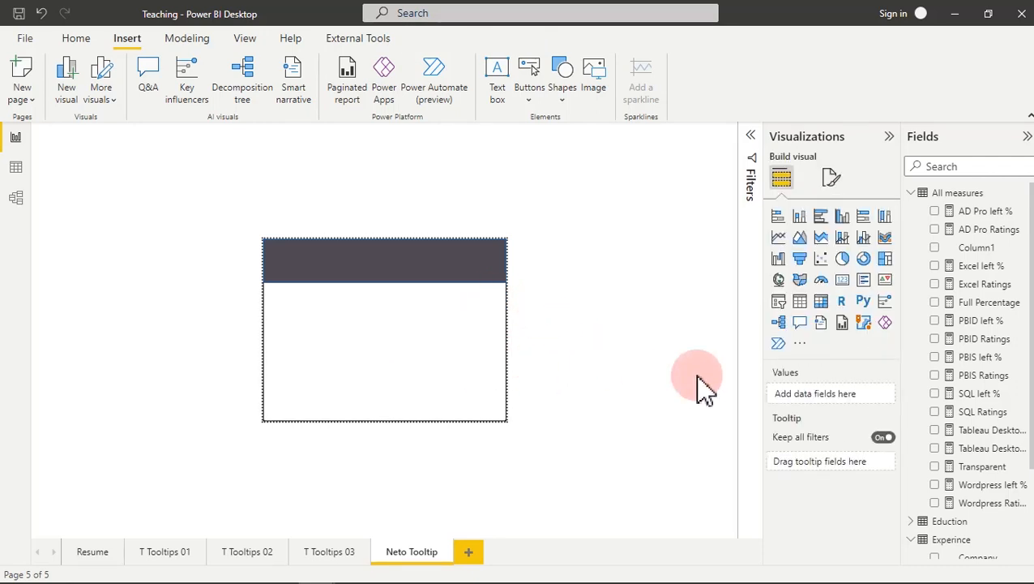
- Set the canvas background transparency to 0% and its color to the lightest gray theme shade
left_click(833, 178)
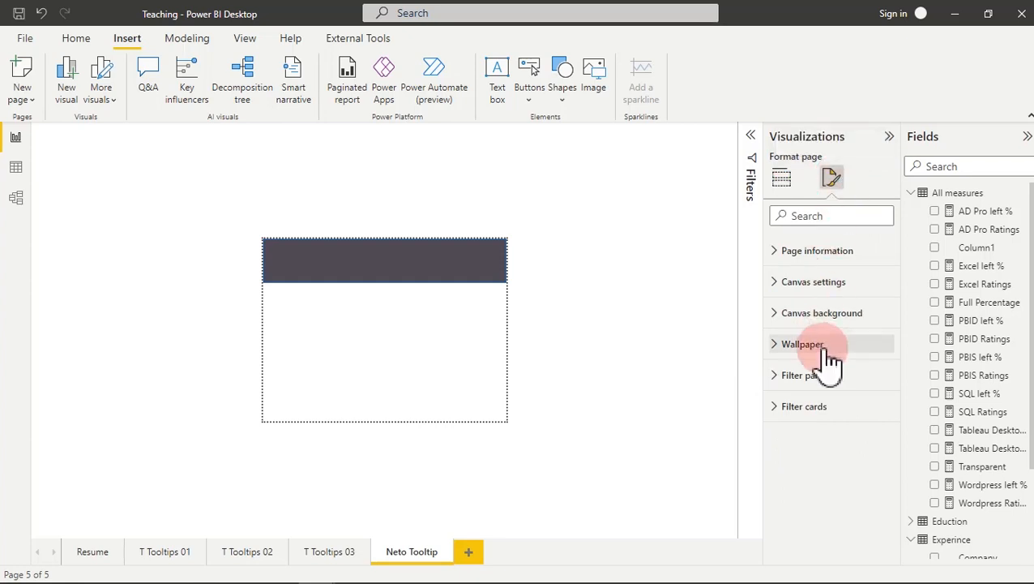
left_click(820, 318)
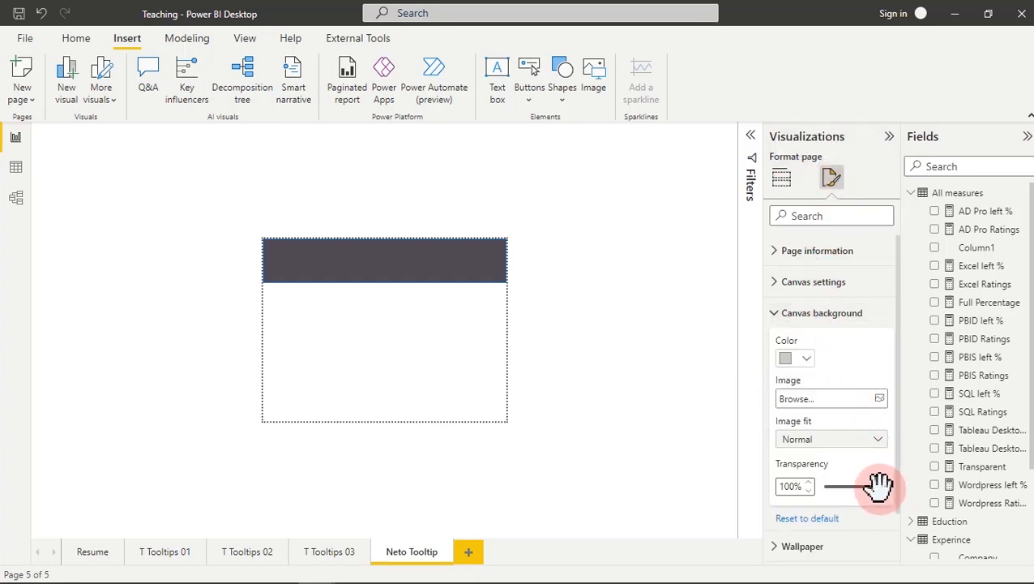
left_click_drag(880, 487, 801, 486)
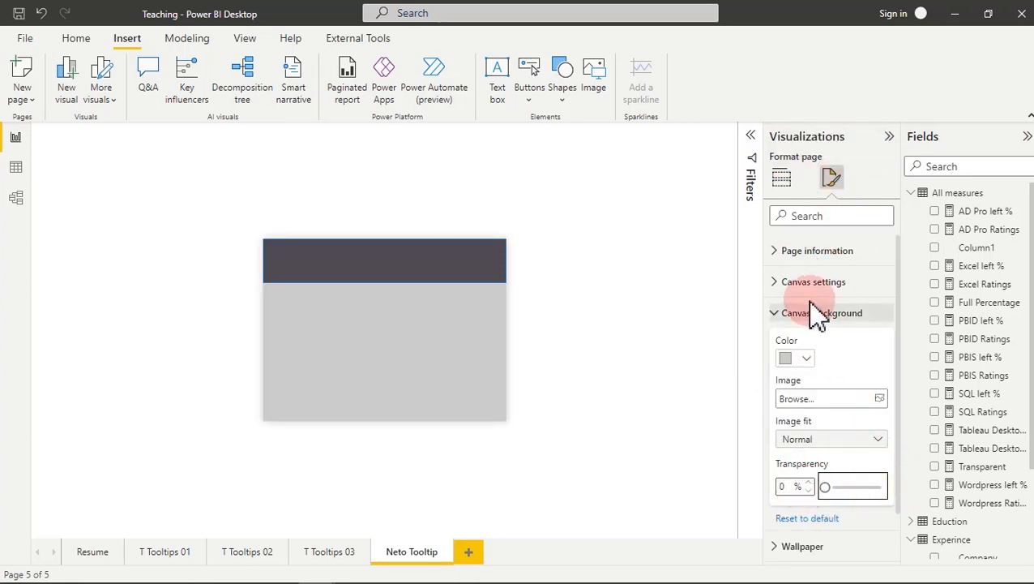
left_click(802, 357)
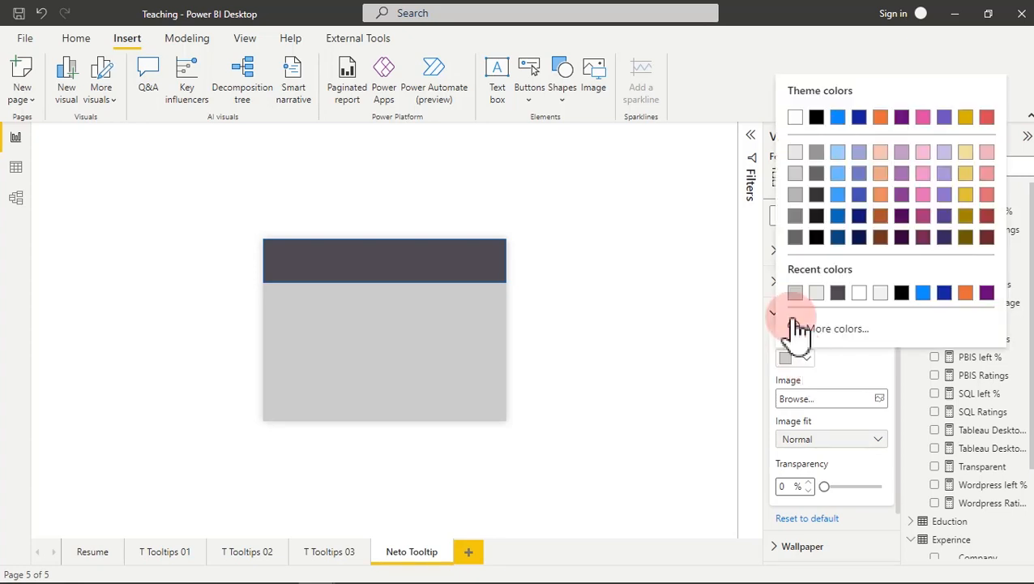
left_click(796, 154)
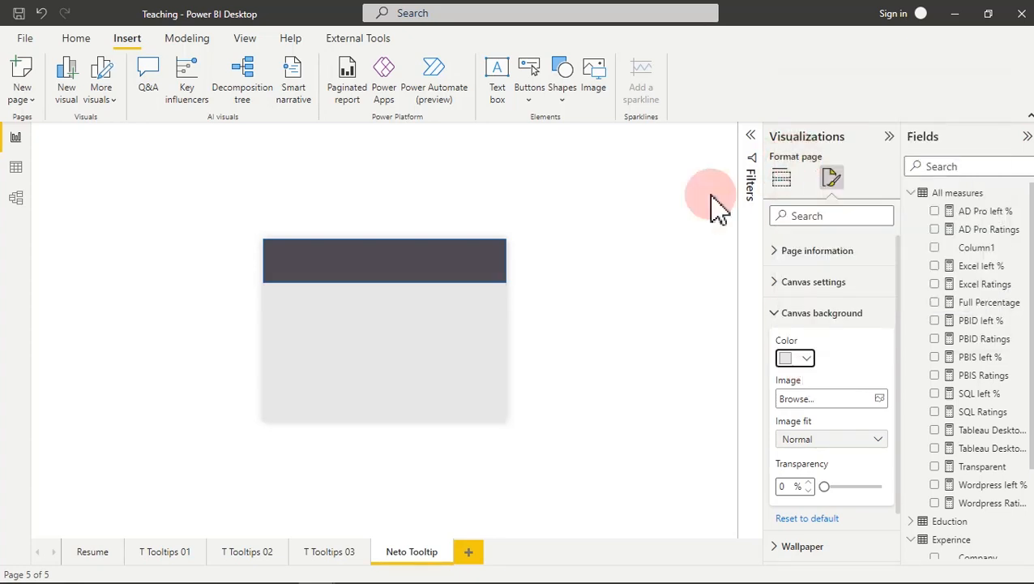
left_click(621, 271)
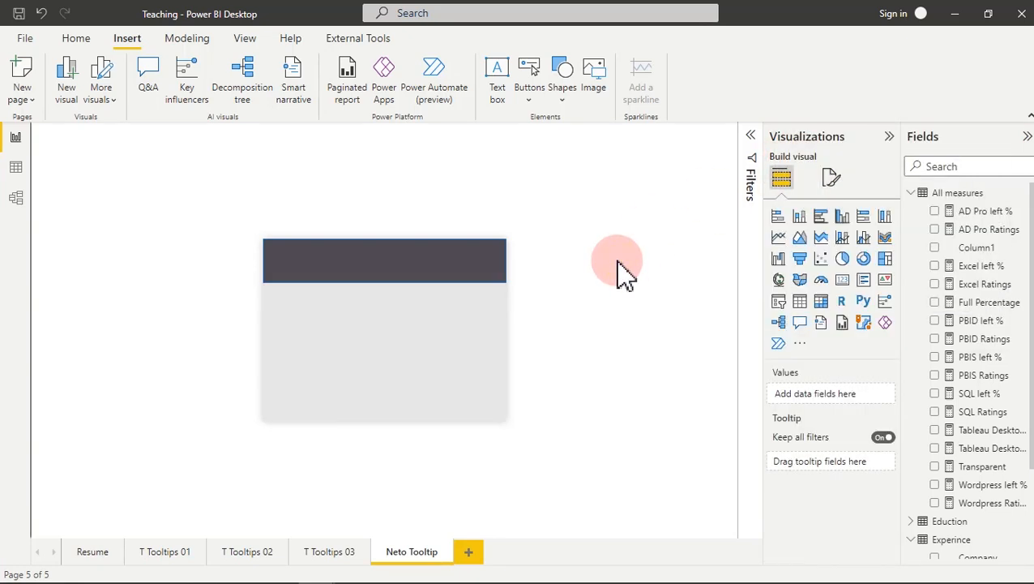
- Insert a text box on the tooltip page with the text "Company"
left_click(445, 282)
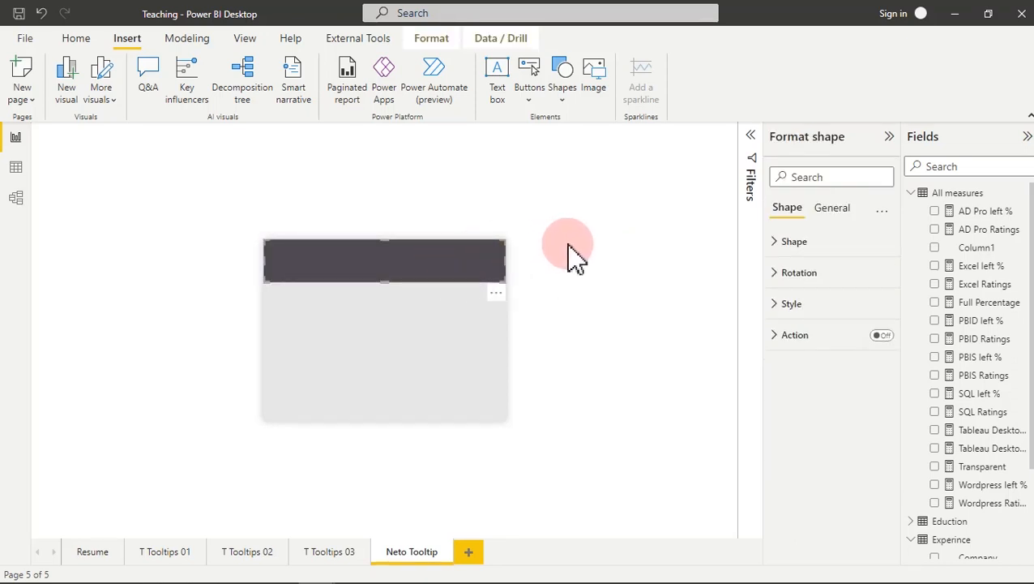
left_click(501, 85)
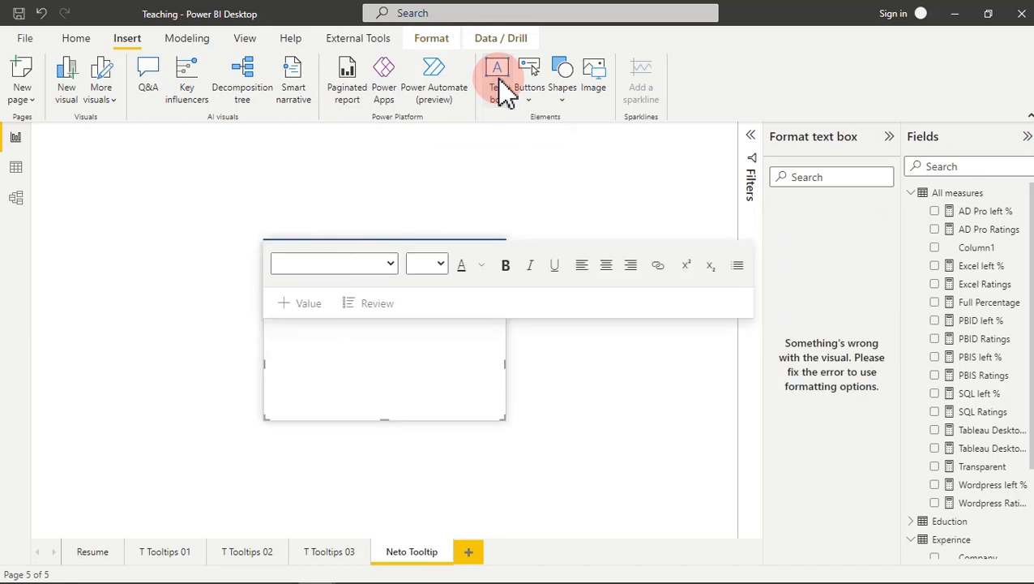
left_click(337, 338)
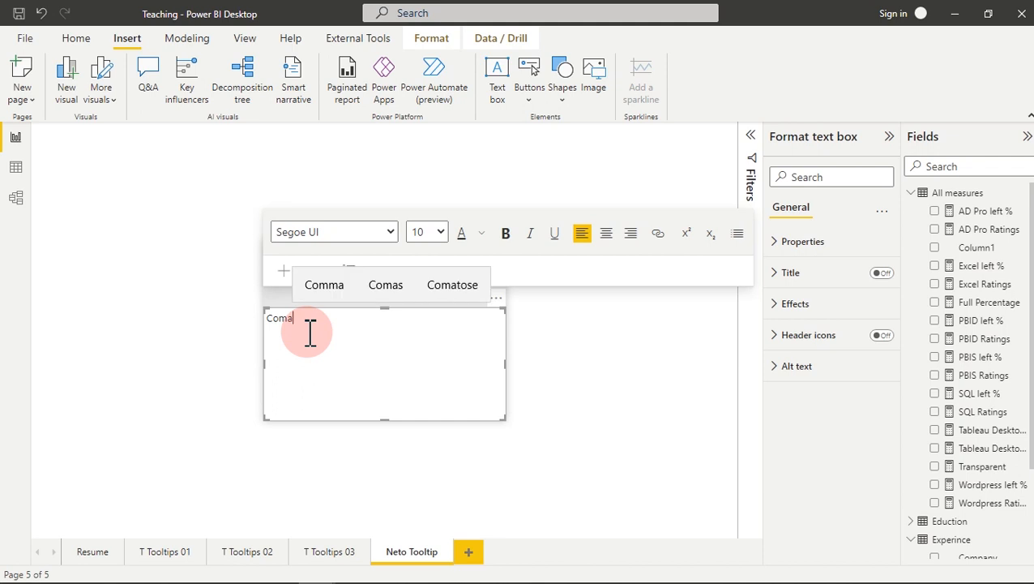
key("BackSpace")
type("pany")
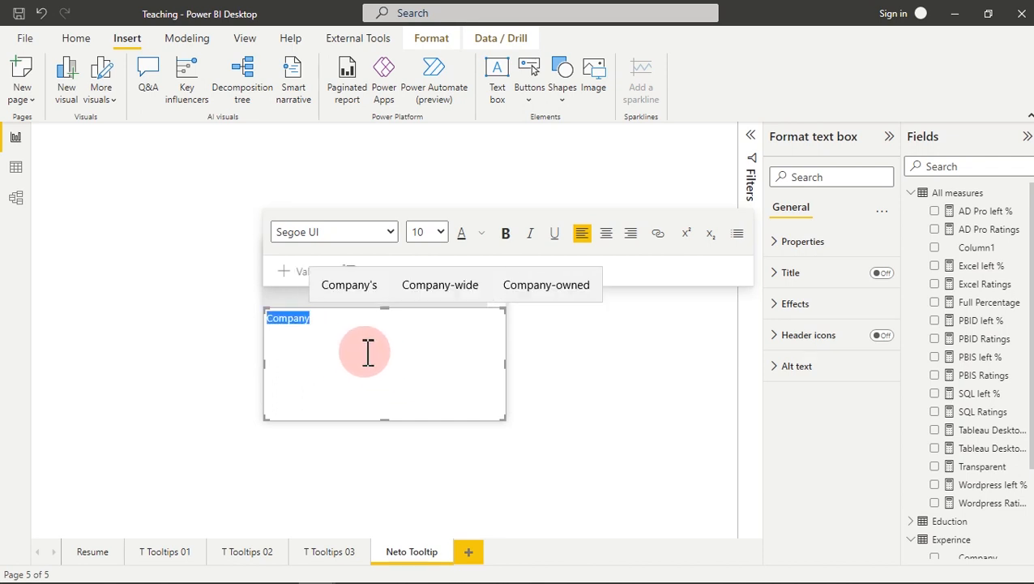
- Make the Company text bold and color it with the lightest purple-blue theme shade
left_click(482, 235)
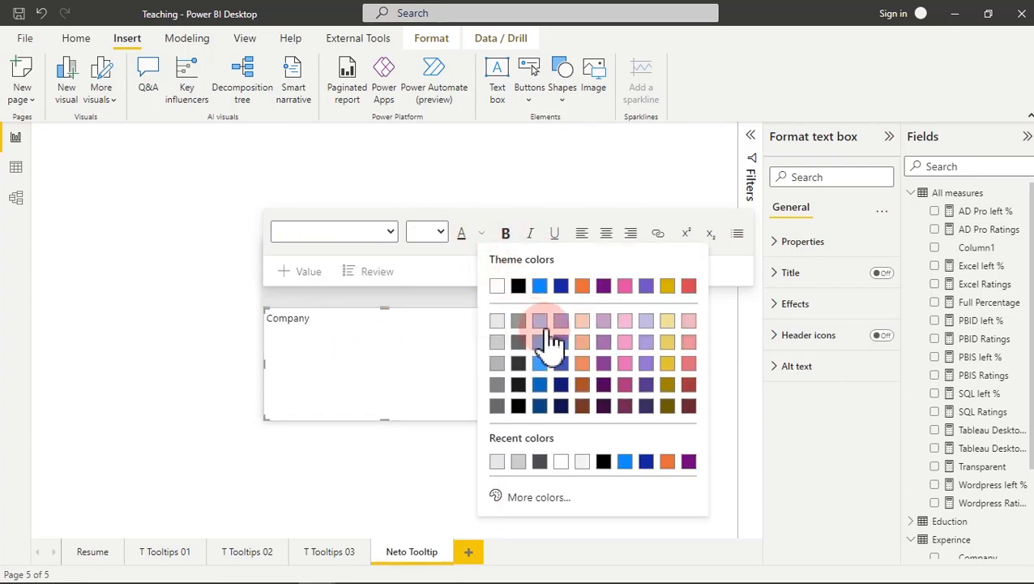
left_click(563, 326)
left_click(505, 238)
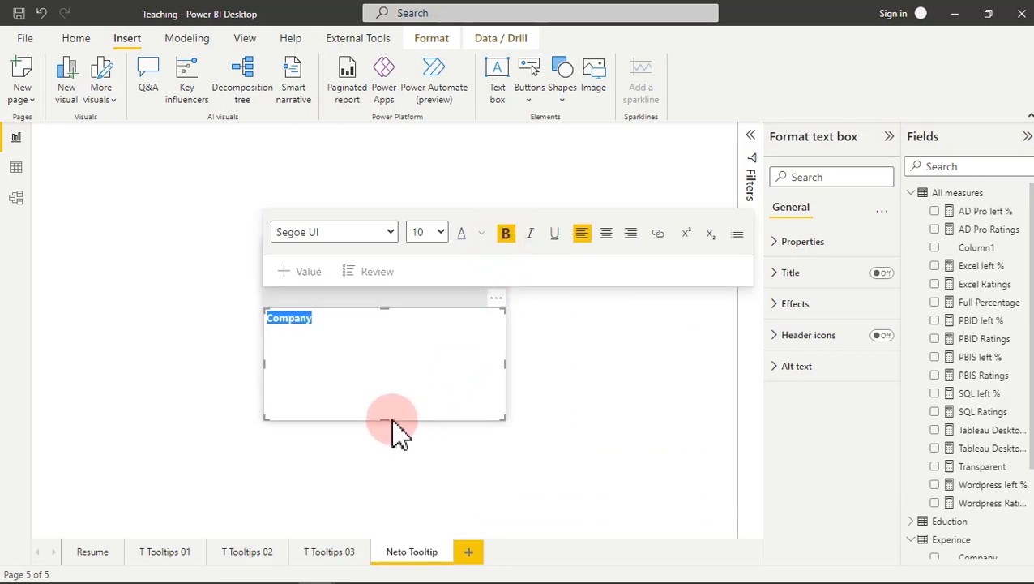
- Shrink the Company text box, place it at the start of the dark header band, and turn off its background
left_click_drag(386, 418, 384, 328)
left_click_drag(503, 321, 334, 232)
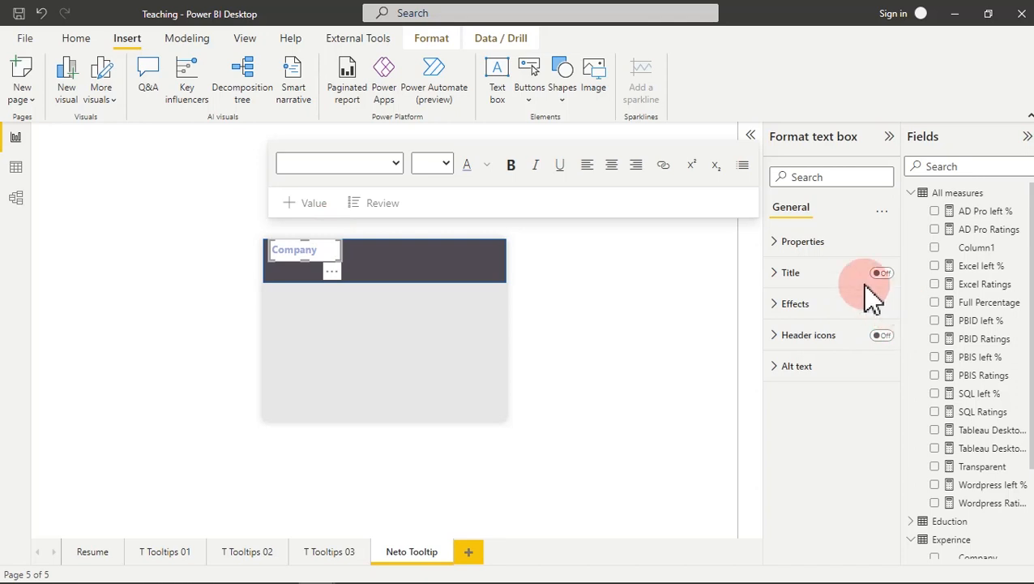
left_click(820, 307)
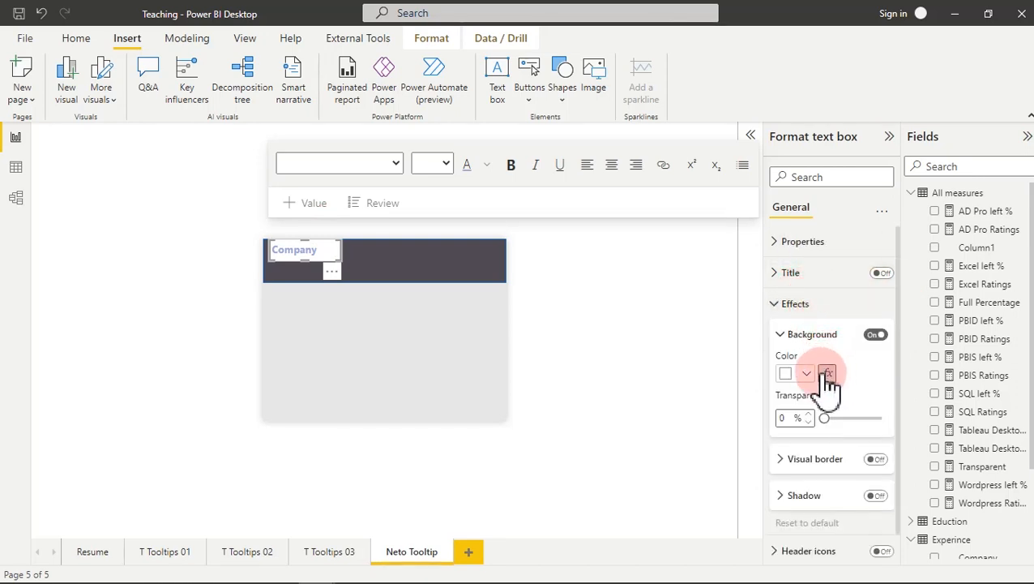
left_click(866, 336)
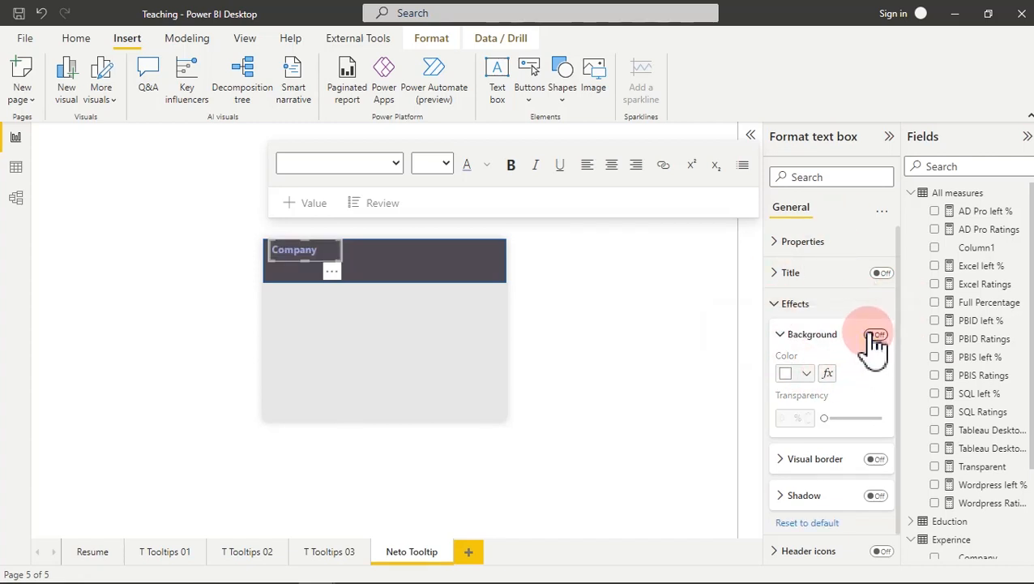
- Duplicate the Company text box and place the copy in the second half of the header band, level with the original
left_click(78, 39)
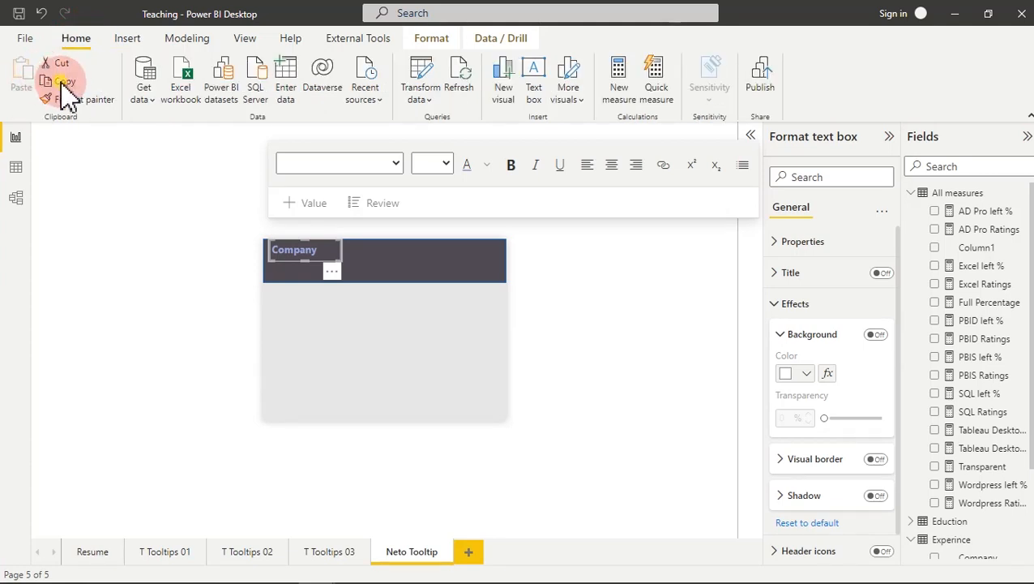
left_click(30, 91)
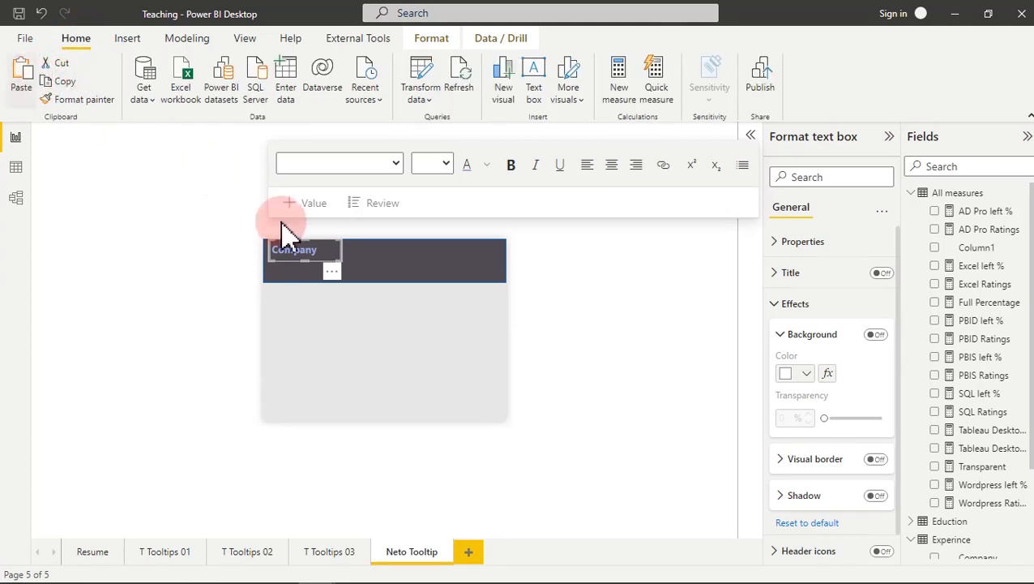
left_click_drag(343, 284, 452, 277)
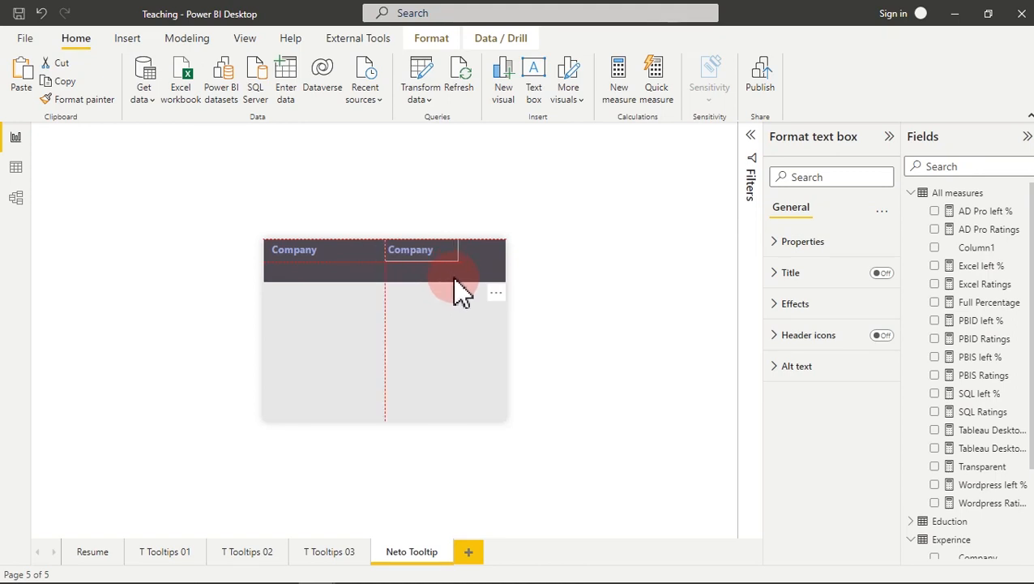
- Replace the duplicated header text with "Position" and deselect the text box
left_click(445, 267)
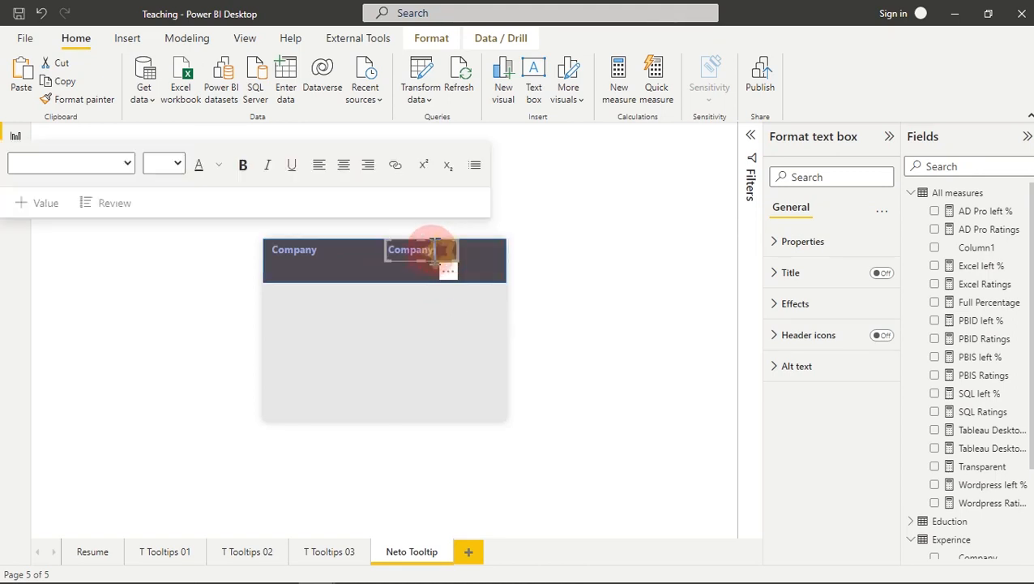
left_click(391, 258)
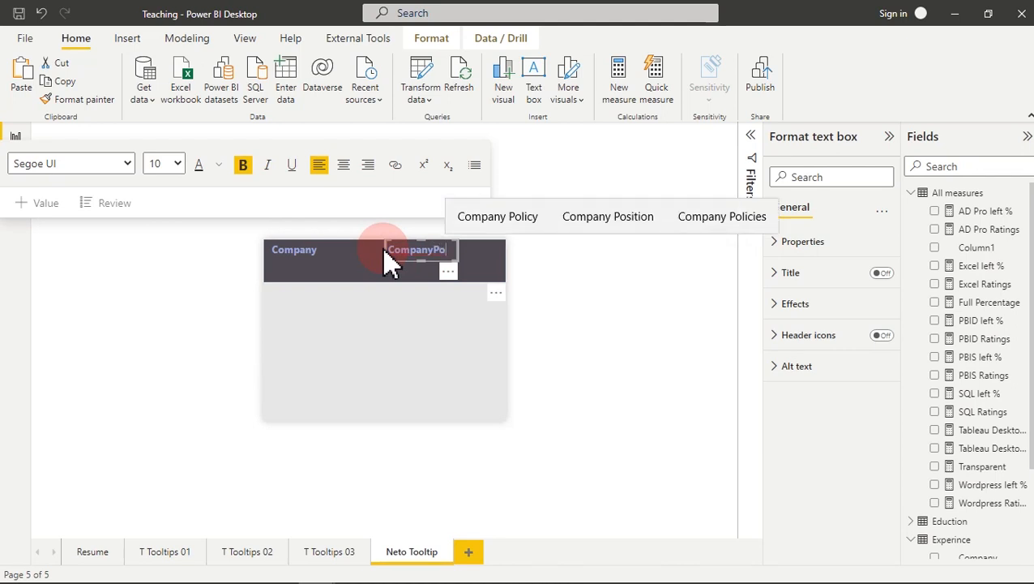
type("Position")
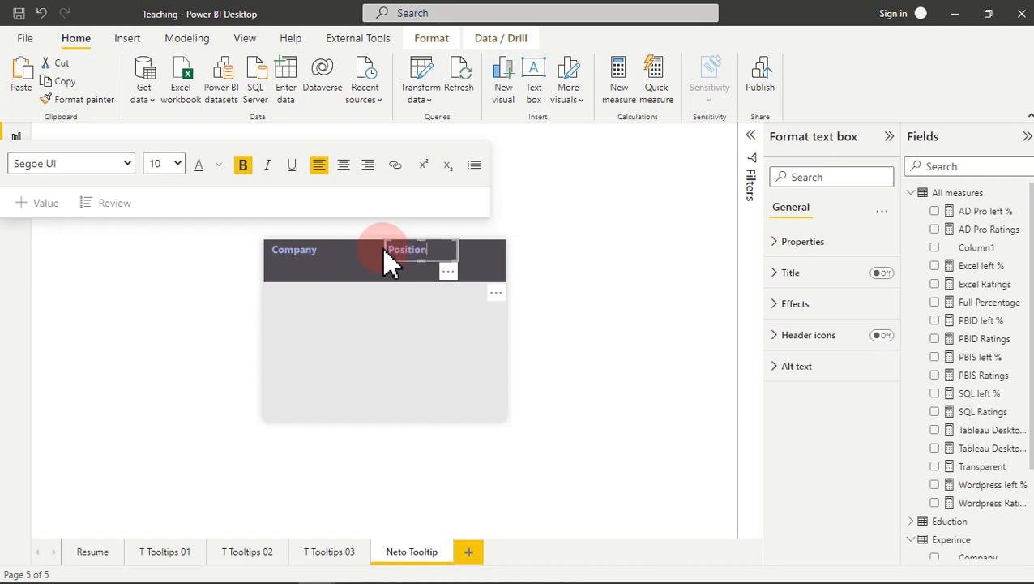
left_click(410, 330)
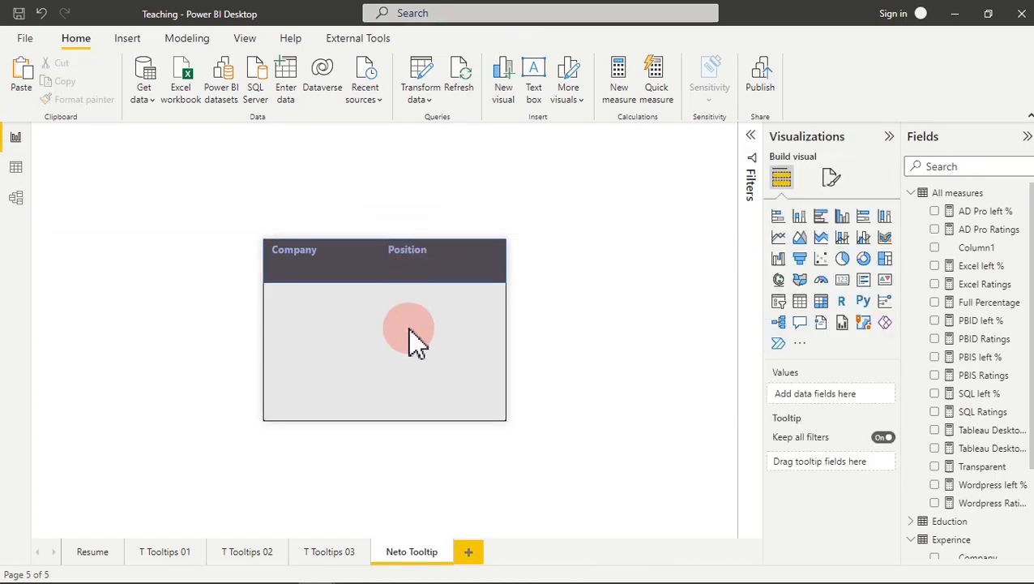
- Try to bottom-align the Company and Position text boxes, and undo the last text changes
left_click(430, 256)
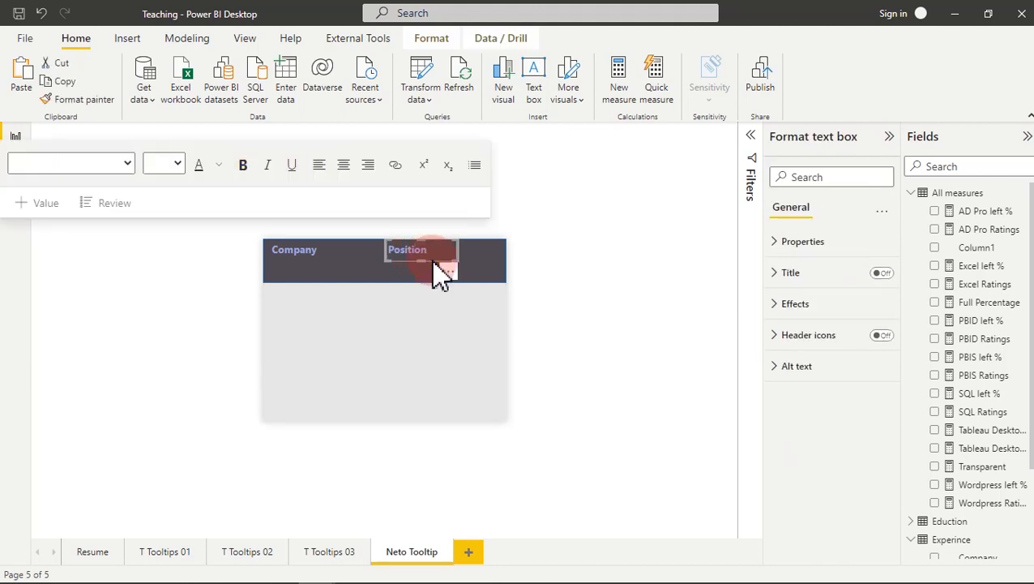
left_click(316, 253, "ctrl")
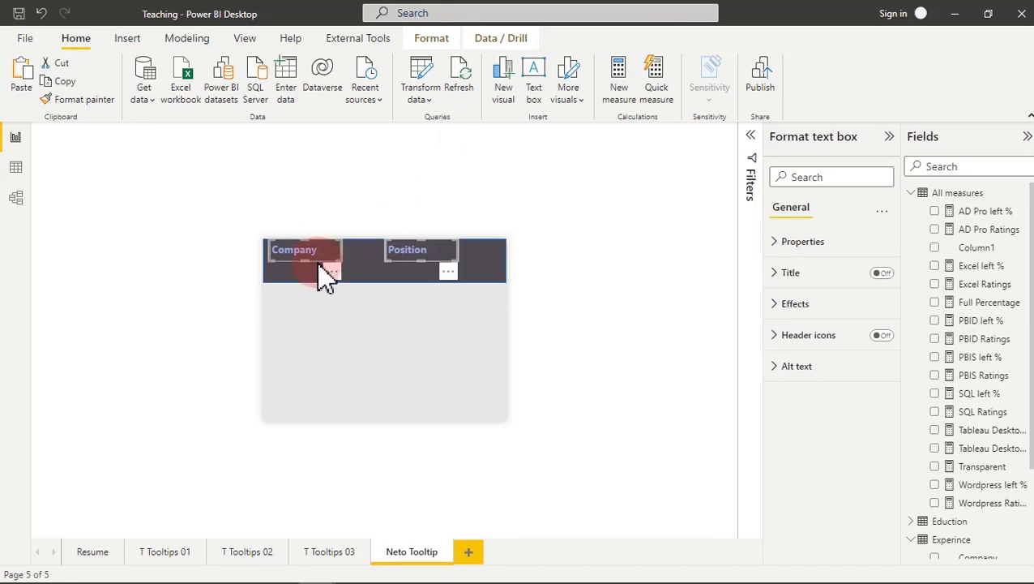
left_click(320, 266)
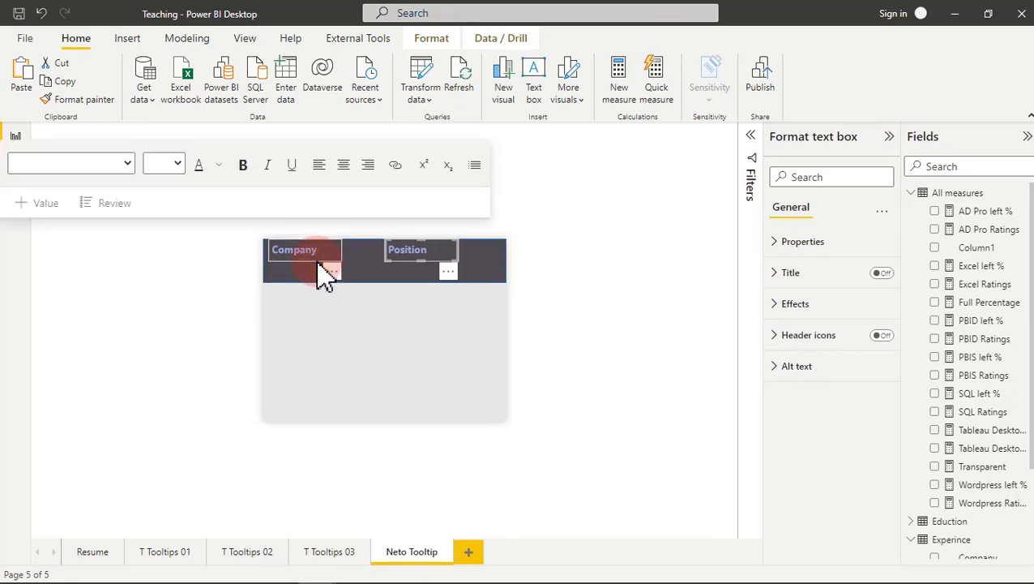
left_click(439, 42)
left_click(330, 95)
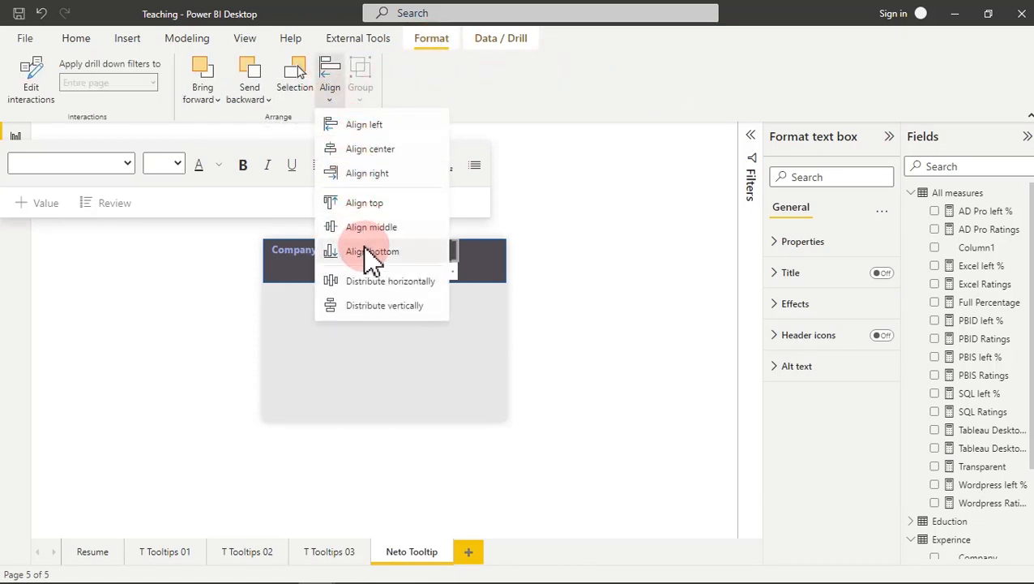
left_click(371, 260)
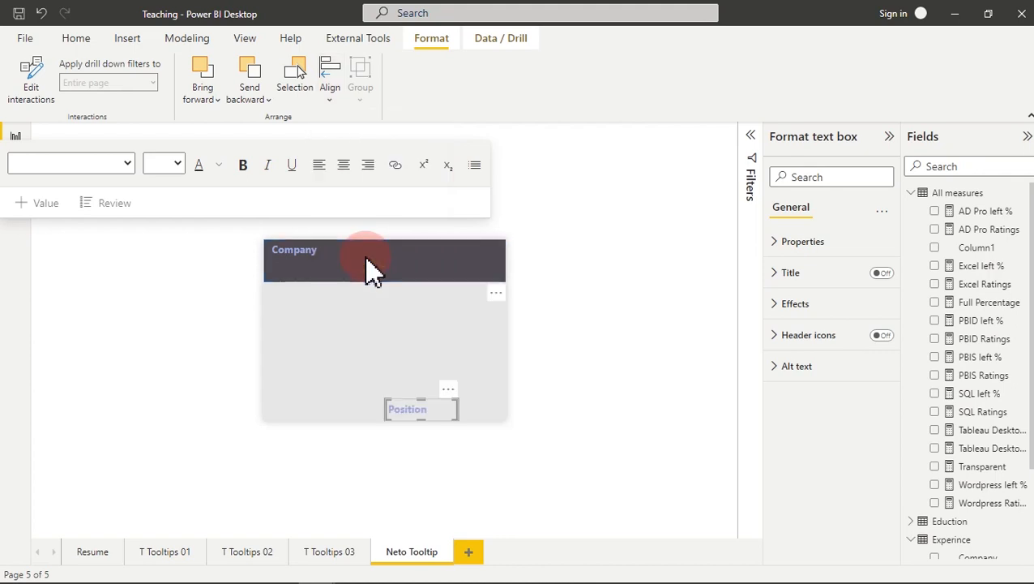
type("Company")
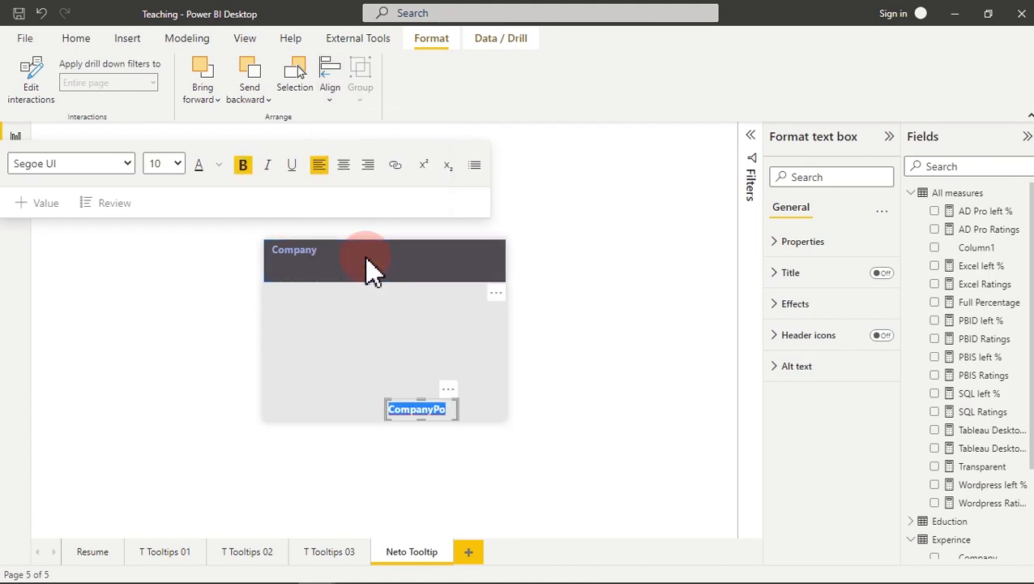
left_click(518, 392)
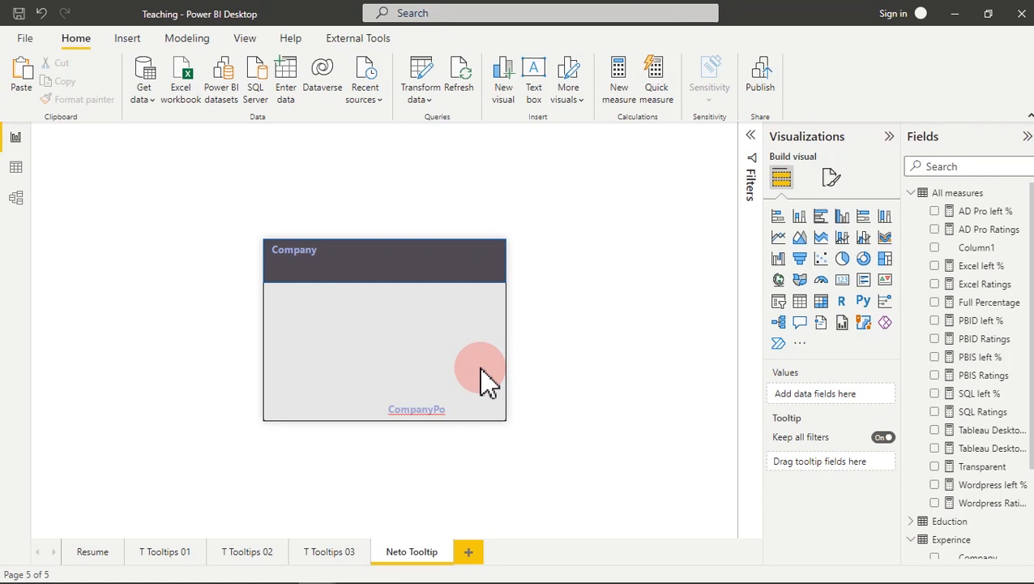
key("ctrl+z")
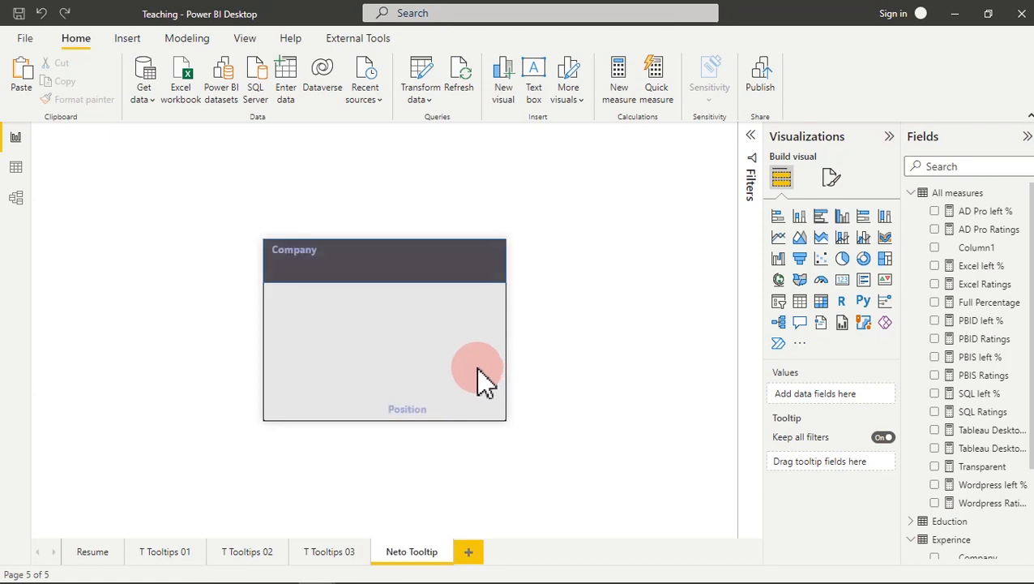
- Move the Position text box up into the header band, level with Company and just past the page's center
left_click(420, 411)
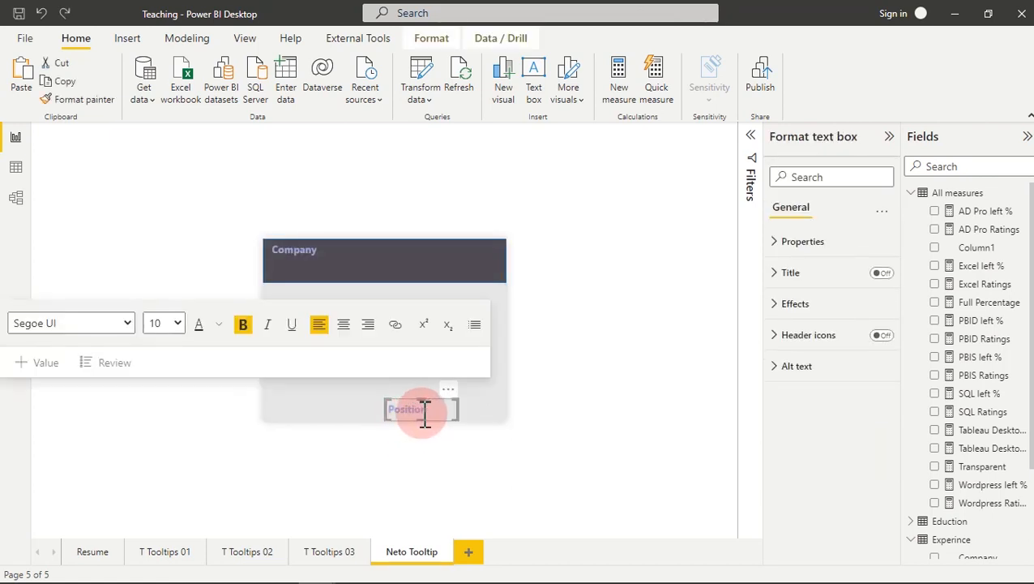
left_click_drag(460, 406, 468, 247)
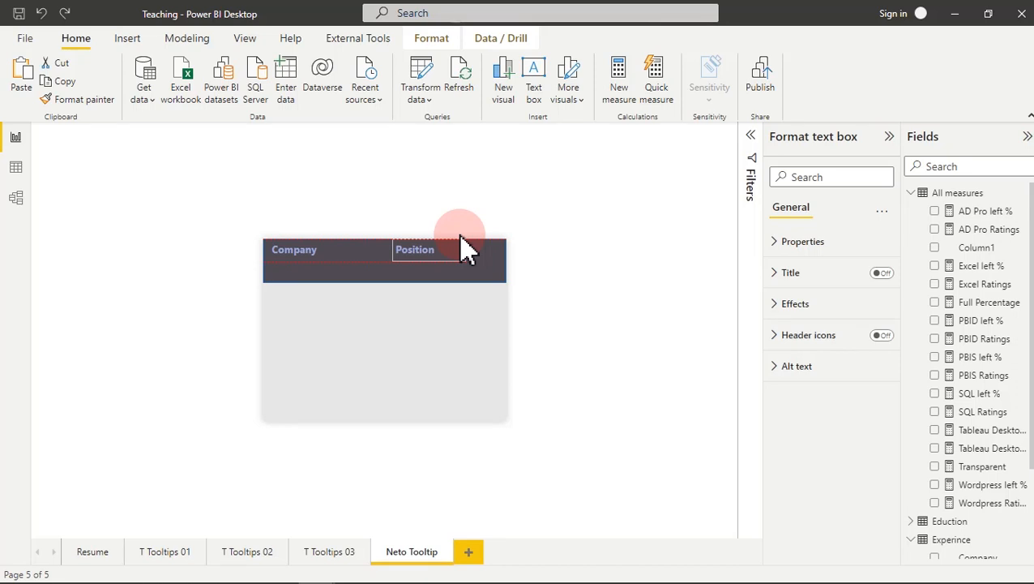
left_click_drag(462, 236, 461, 237)
left_click(446, 354)
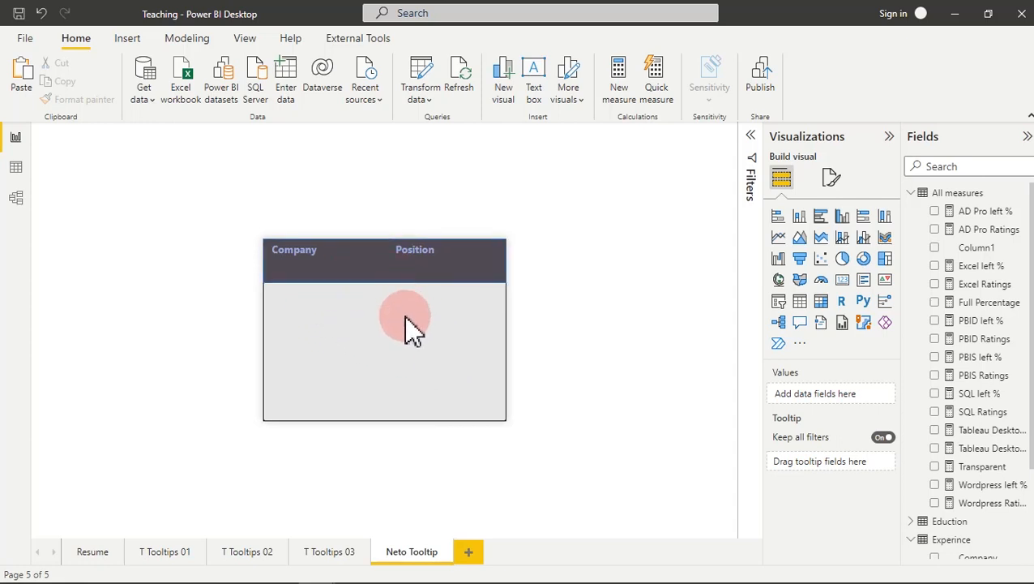
- Add a card visual below the header showing the Company field from the Experince table
left_click(843, 282)
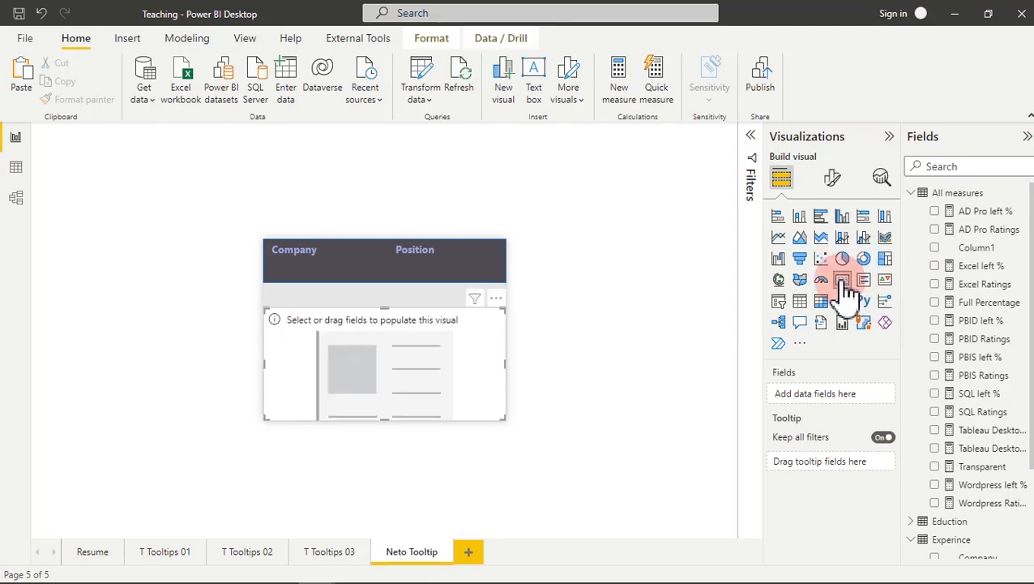
left_click(372, 347)
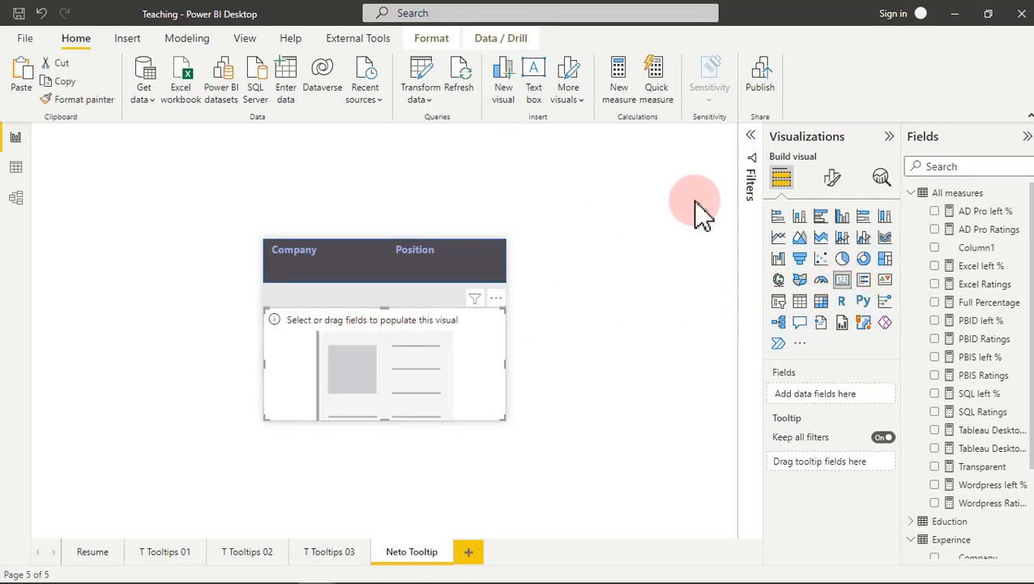
left_click(918, 194)
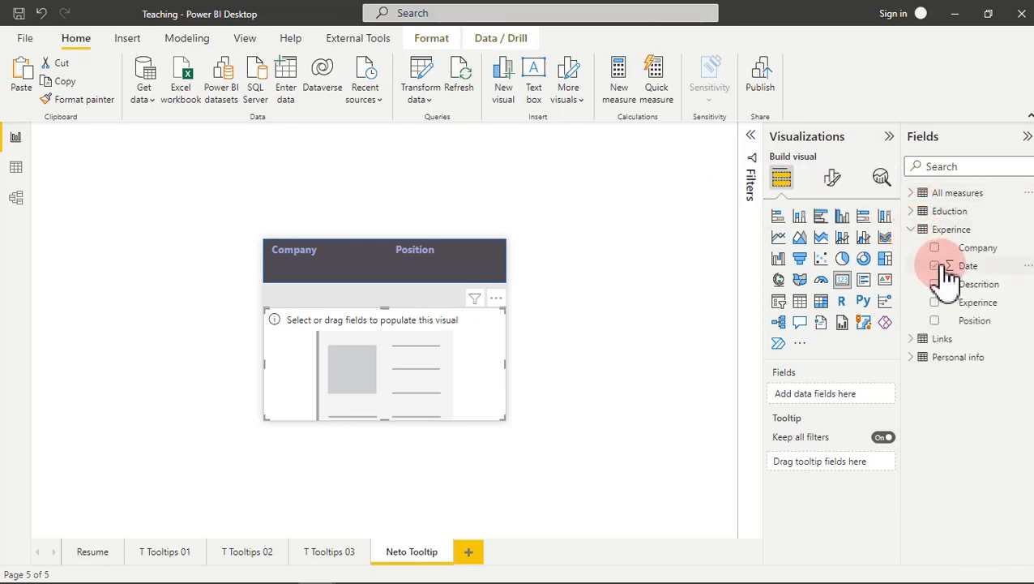
left_click(935, 248)
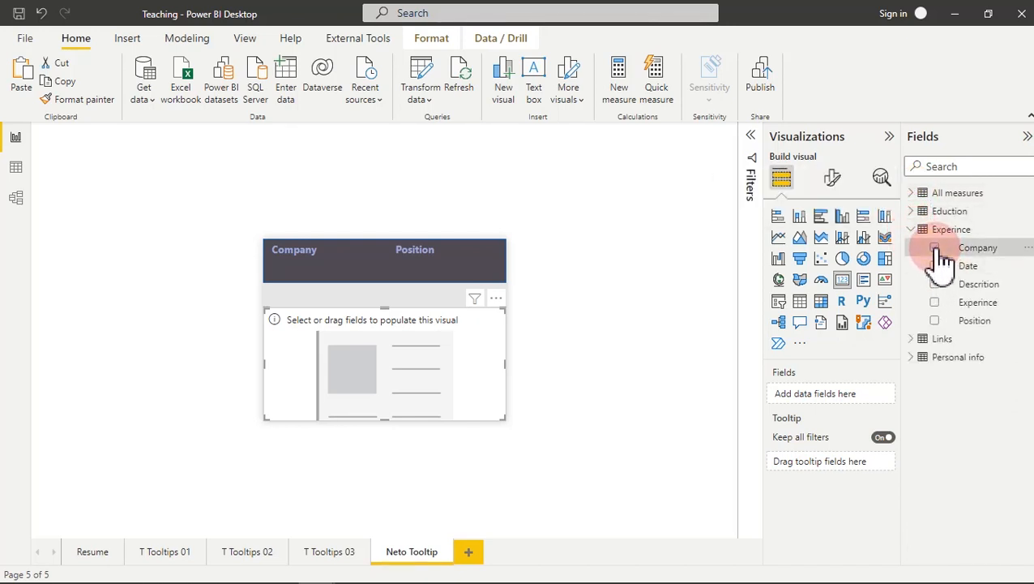
- Add the Experince table's Company field as a page-level filter with basic filtering
left_click(752, 139)
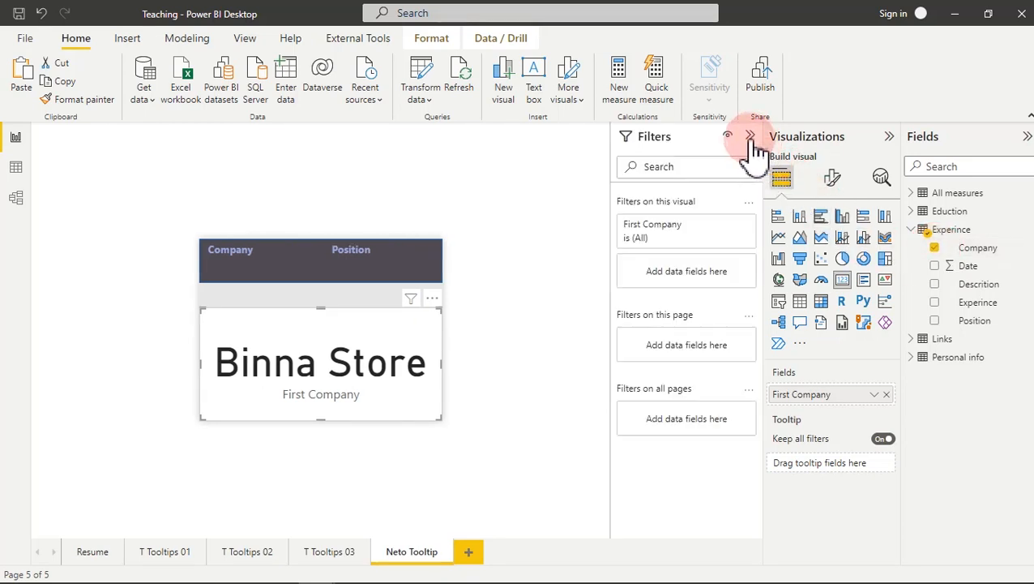
left_click(734, 237)
left_click(984, 249)
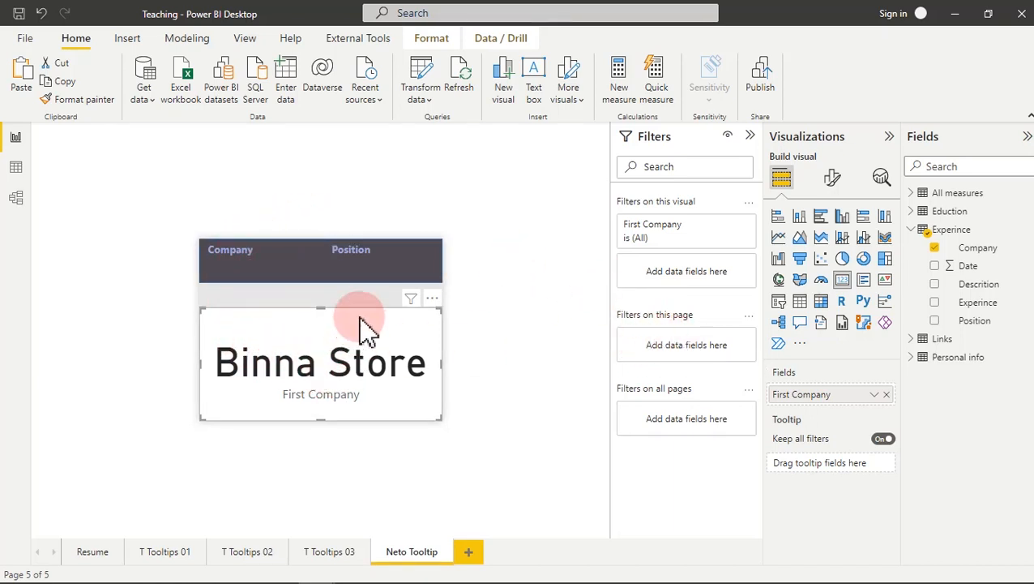
left_click_drag(1002, 251, 704, 352)
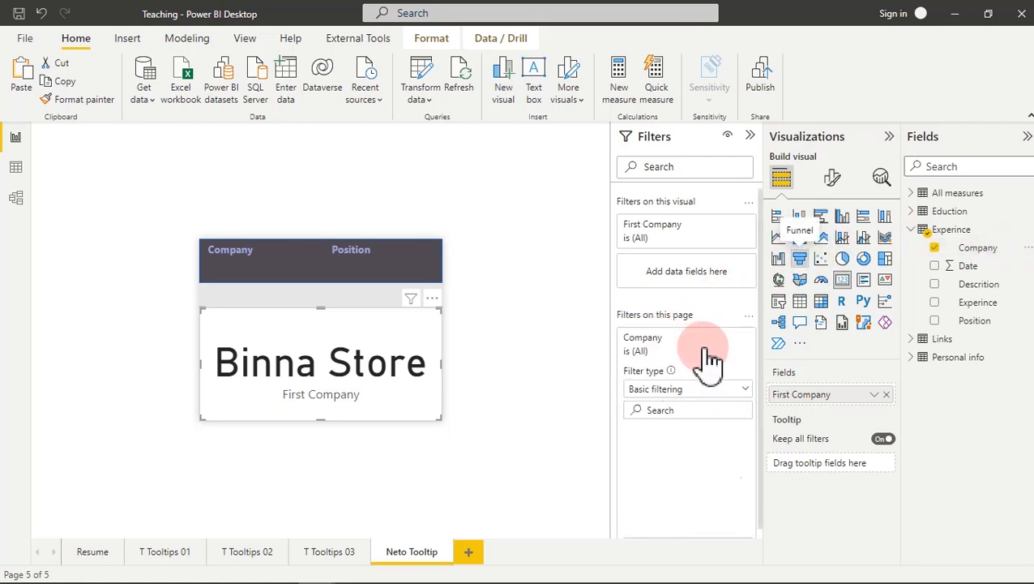
left_click(744, 391)
left_click(744, 391)
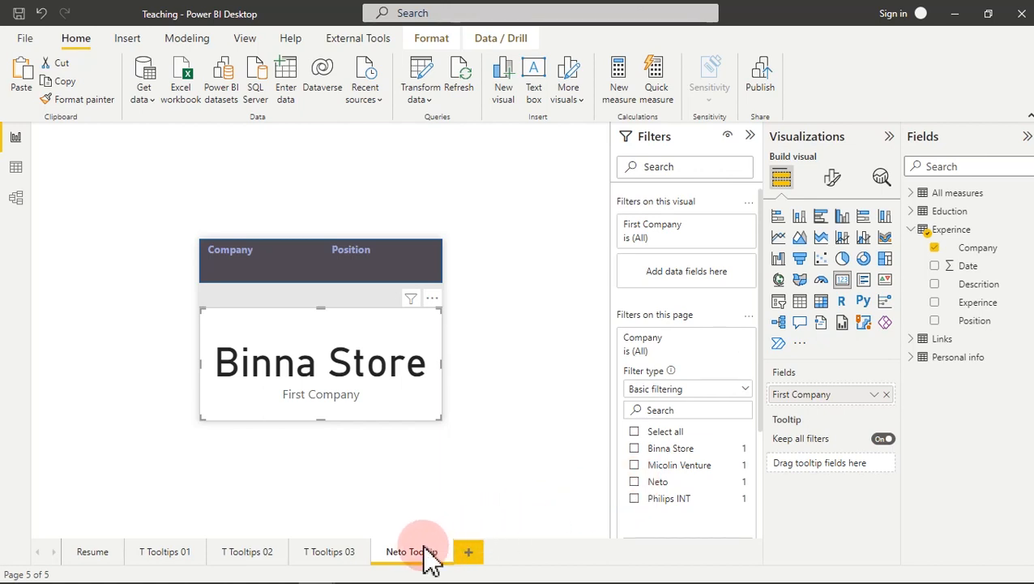
- Filter the page to the company Neto and shrink the Company card below the header
left_click(636, 481)
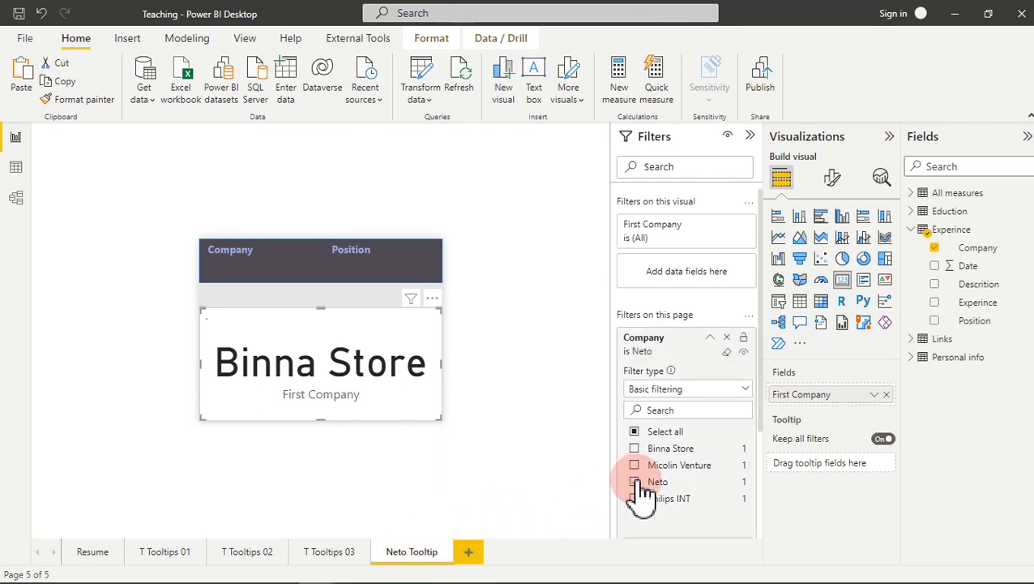
left_click_drag(442, 421, 399, 377)
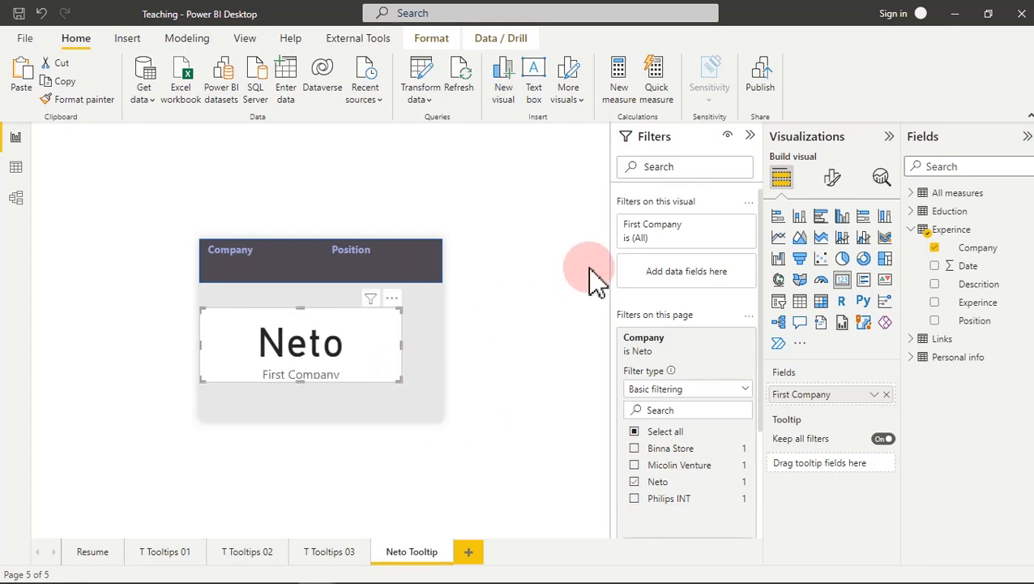
- Turn off the category label and the background of the Company card
left_click(835, 180)
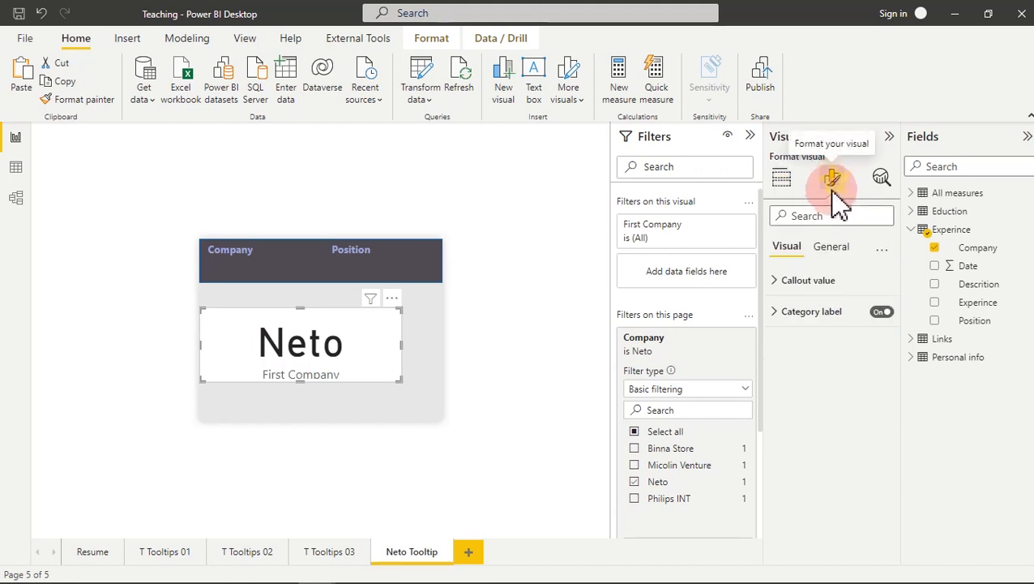
left_click(882, 312)
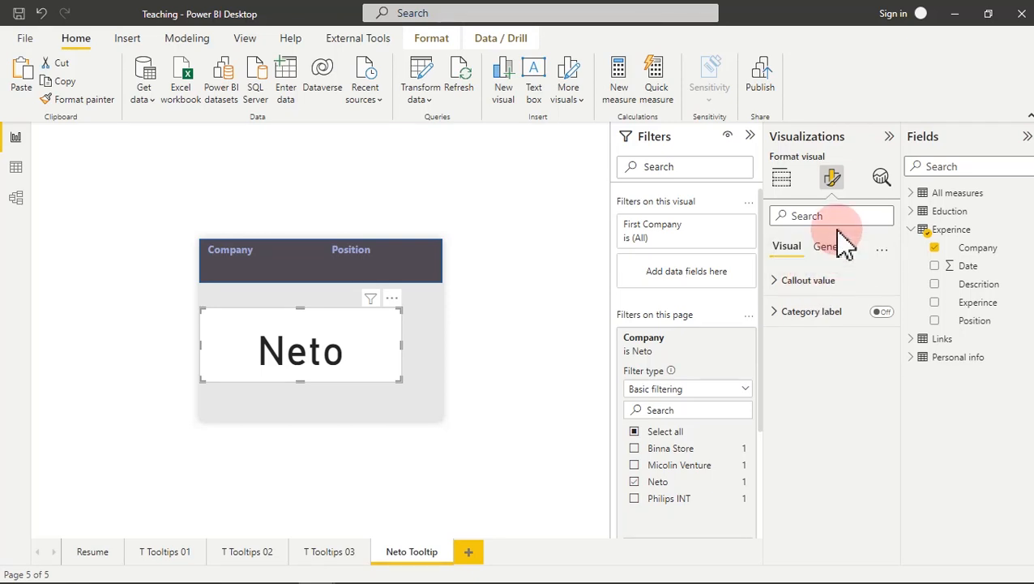
left_click(835, 253)
left_click(847, 347)
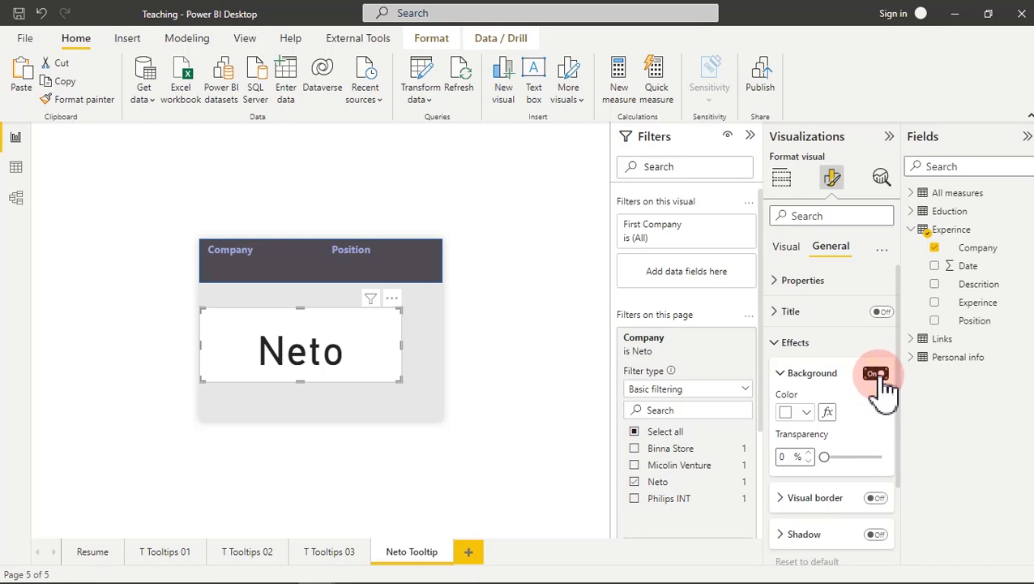
left_click(876, 374)
- Set the Company card's callout value font size to 18
left_click(794, 254)
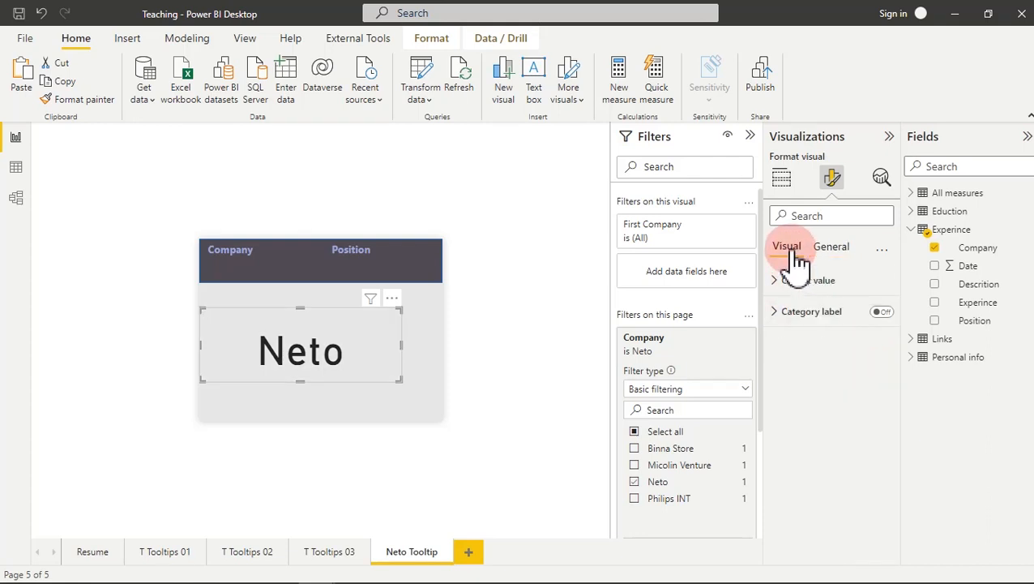
left_click(799, 281)
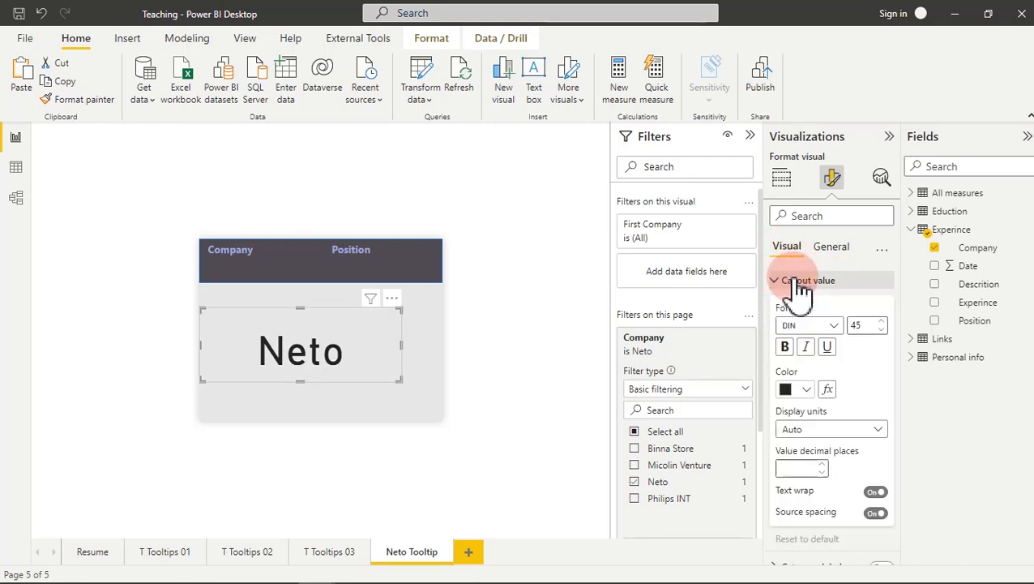
double_click(855, 325)
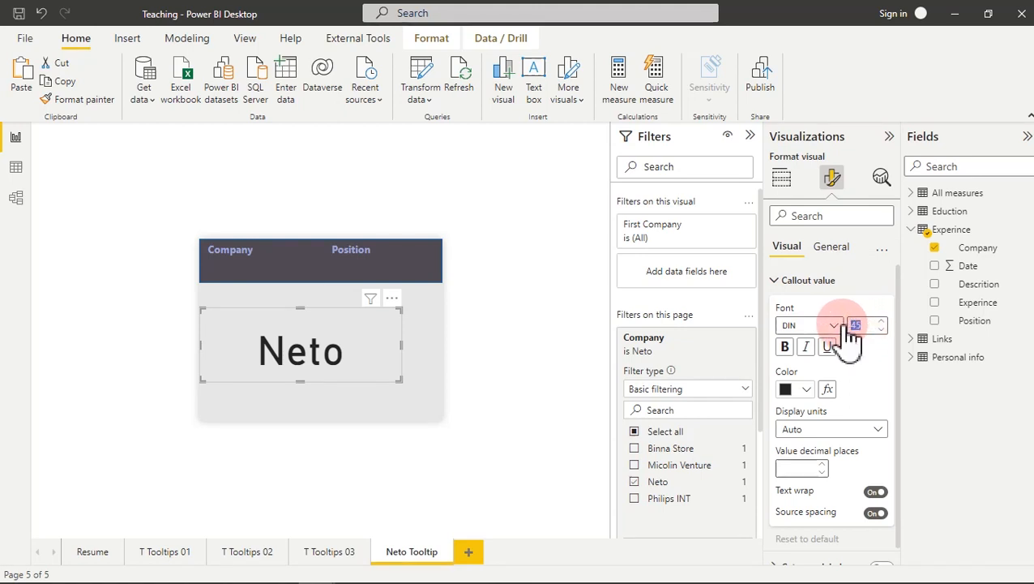
type("20")
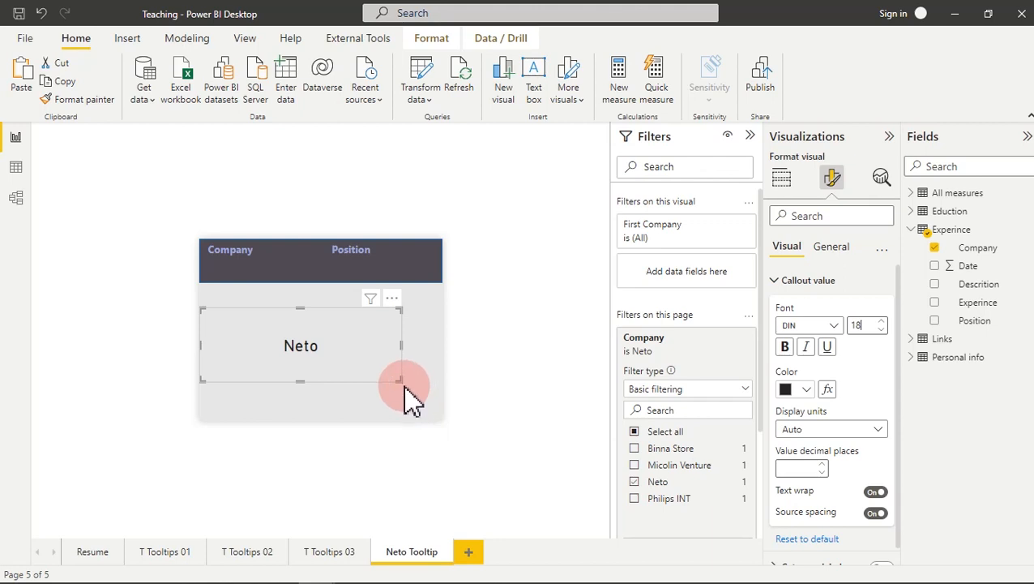
- Shrink the Company card to fit its text and place it in the header band directly under the Company heading
left_click_drag(400, 379, 271, 273)
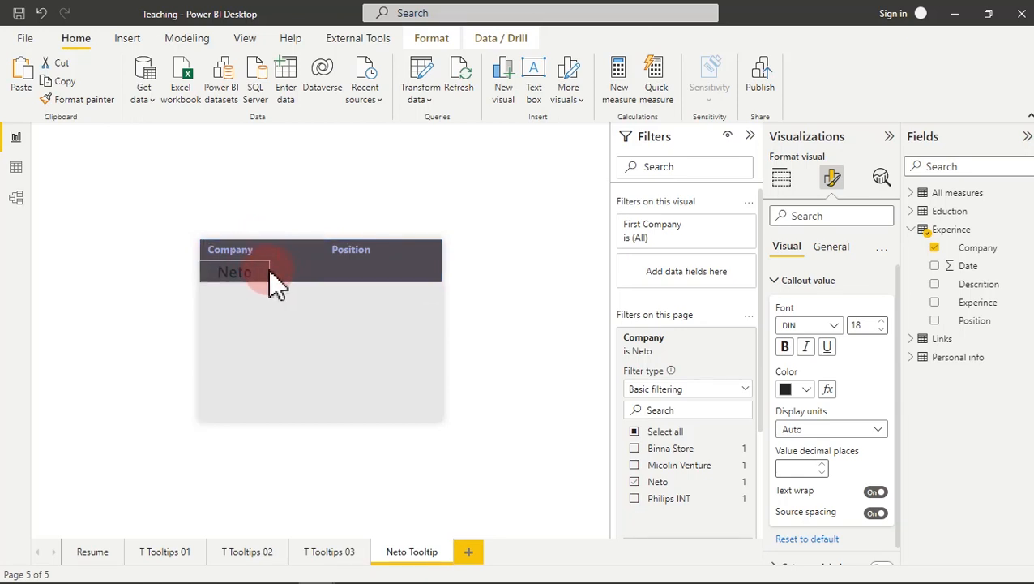
left_click_drag(252, 271, 243, 240)
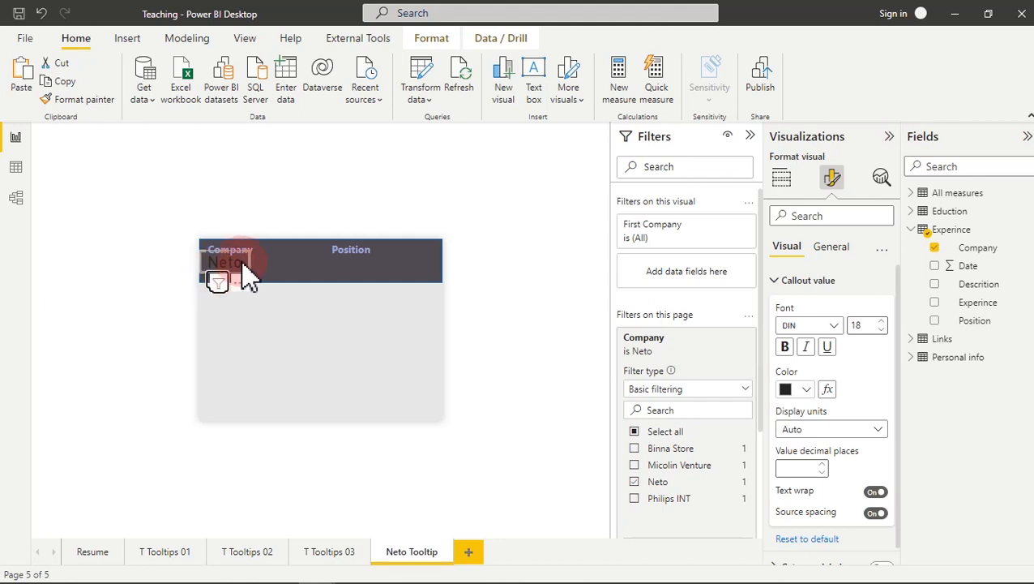
left_click(306, 307)
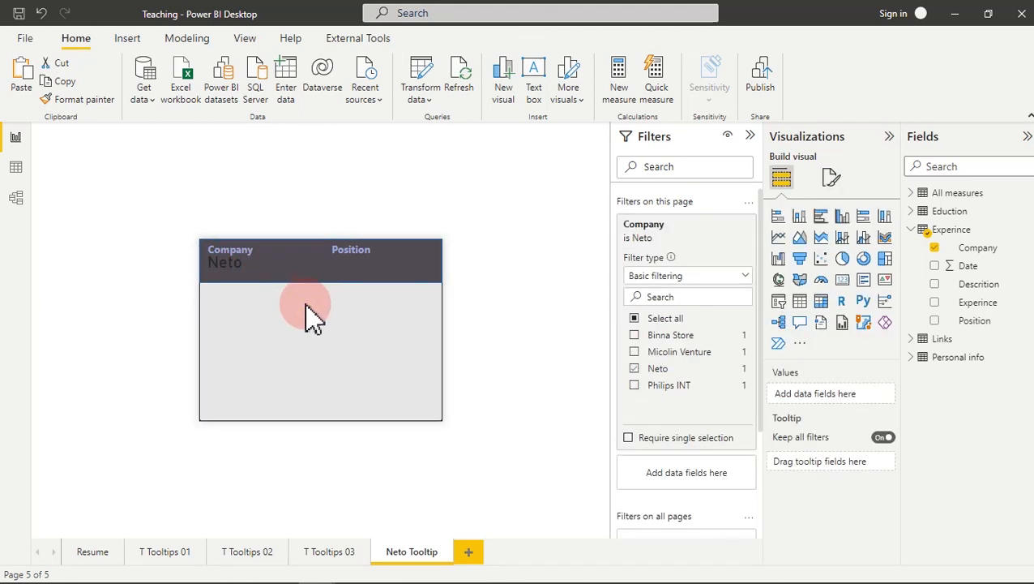
- Set the Company card's callout value color to white
left_click(233, 268)
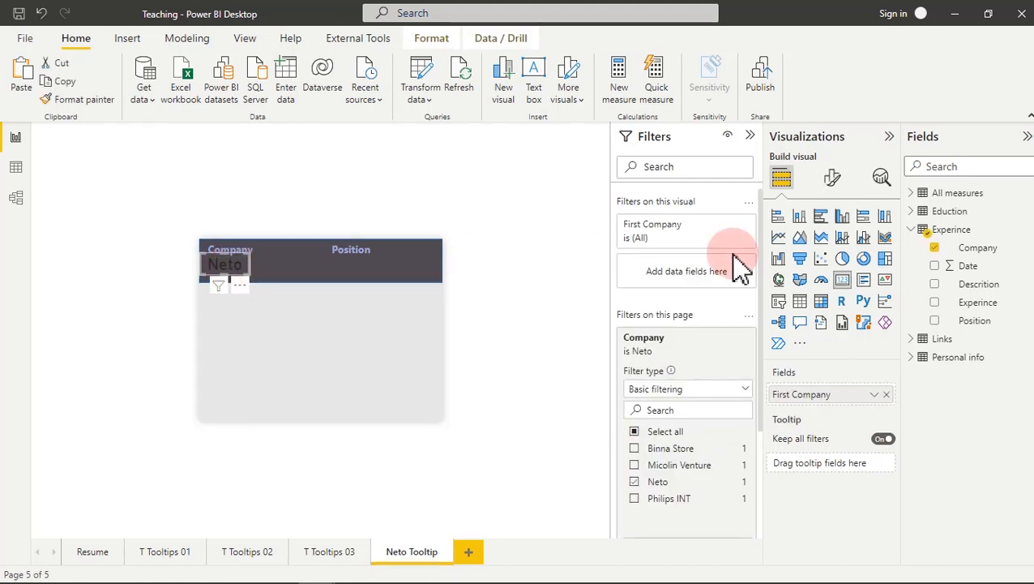
left_click(834, 178)
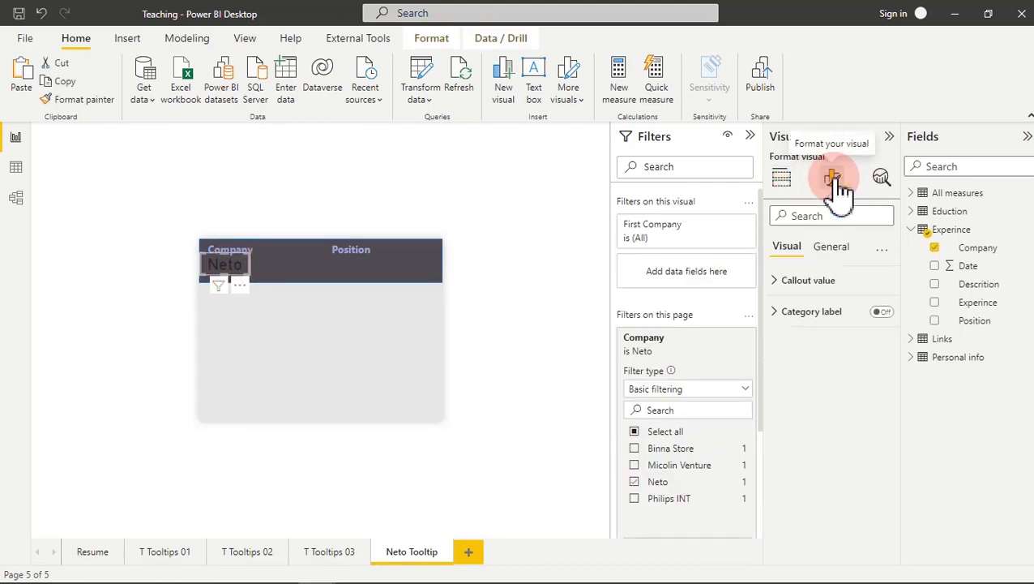
left_click(810, 279)
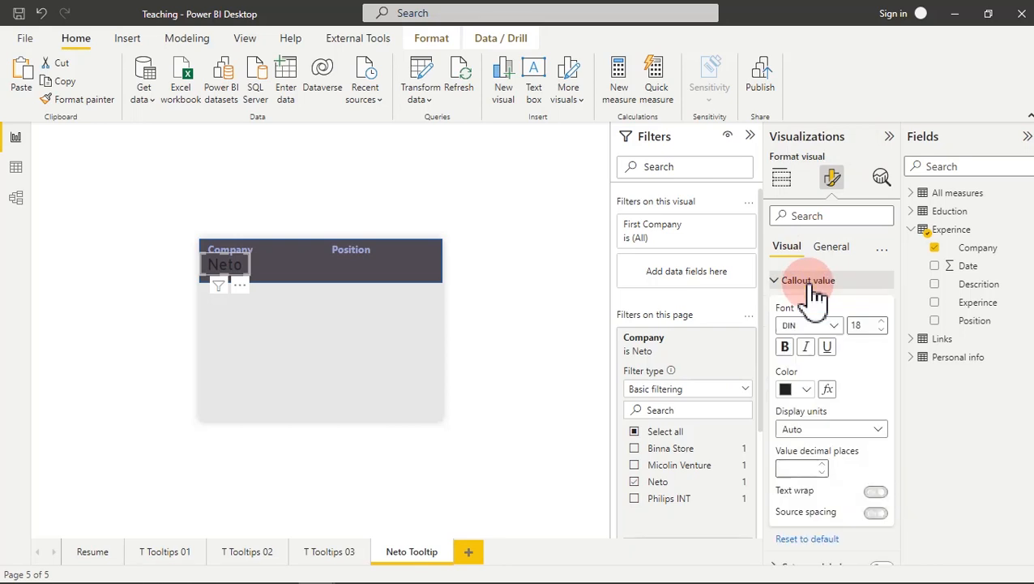
left_click(809, 389)
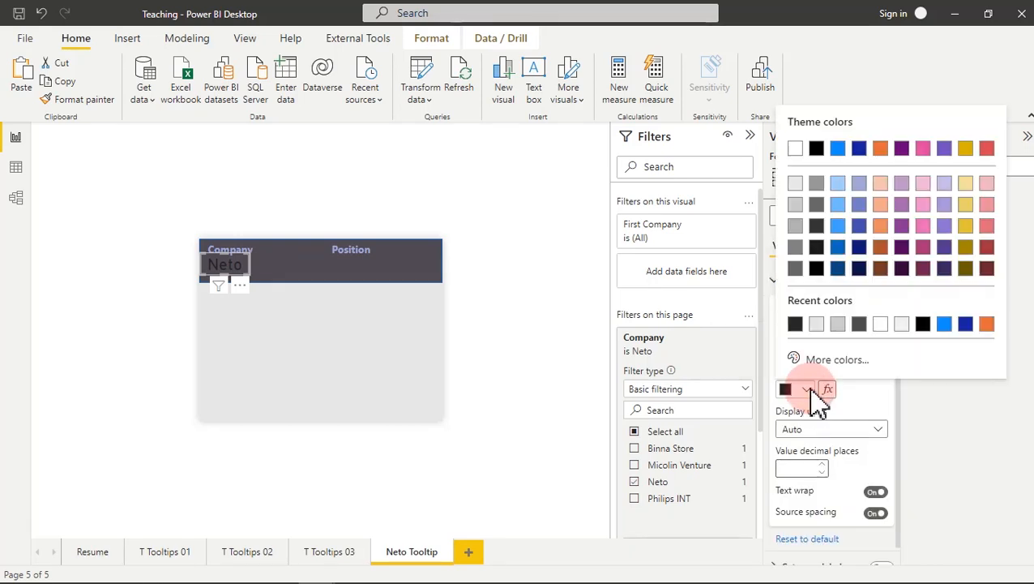
left_click(795, 150)
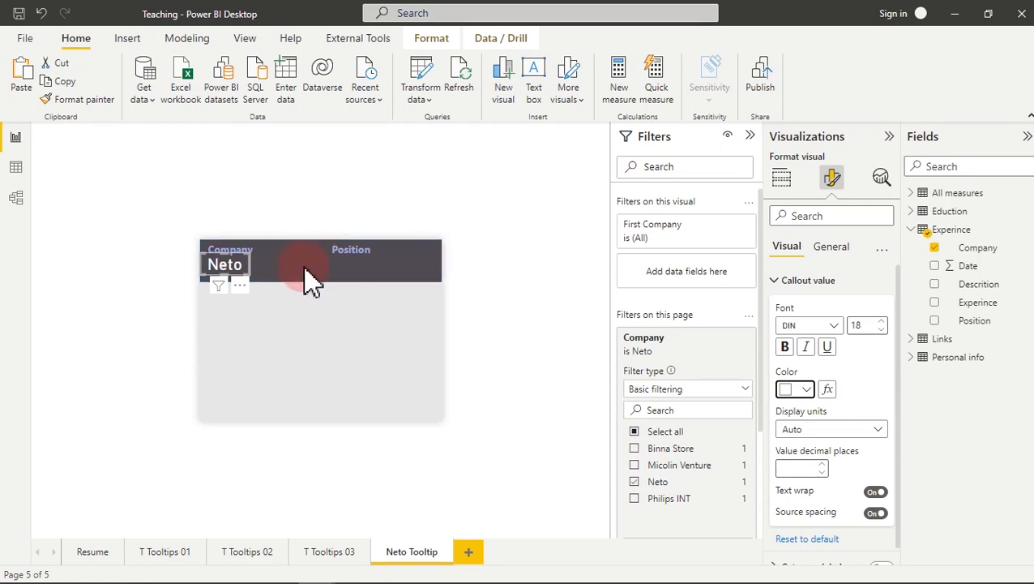
- Duplicate the Company card and place the widened copy in the header band under the Position heading
left_click(77, 96)
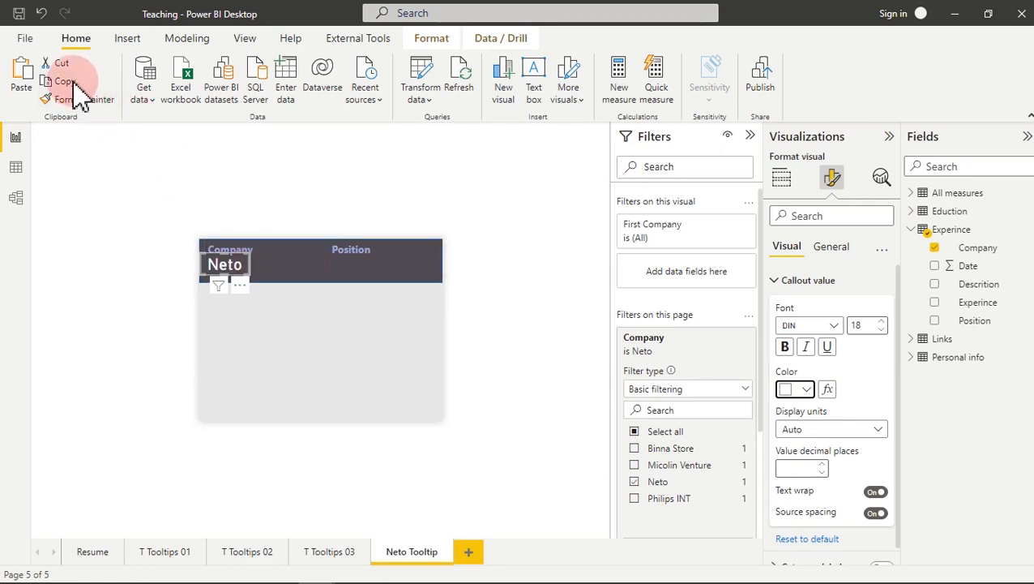
left_click(22, 80)
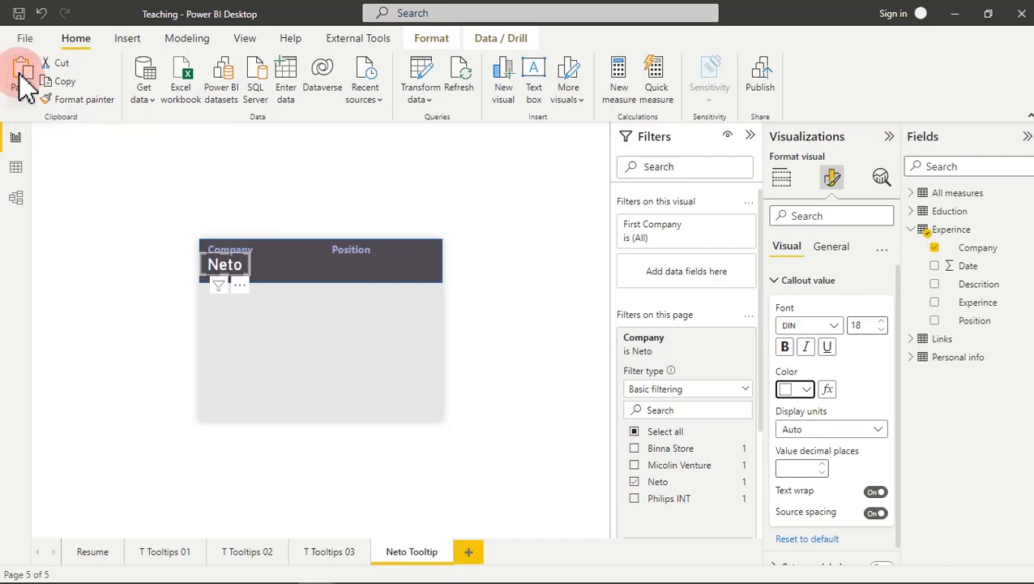
left_click(332, 294)
left_click_drag(338, 300, 421, 286)
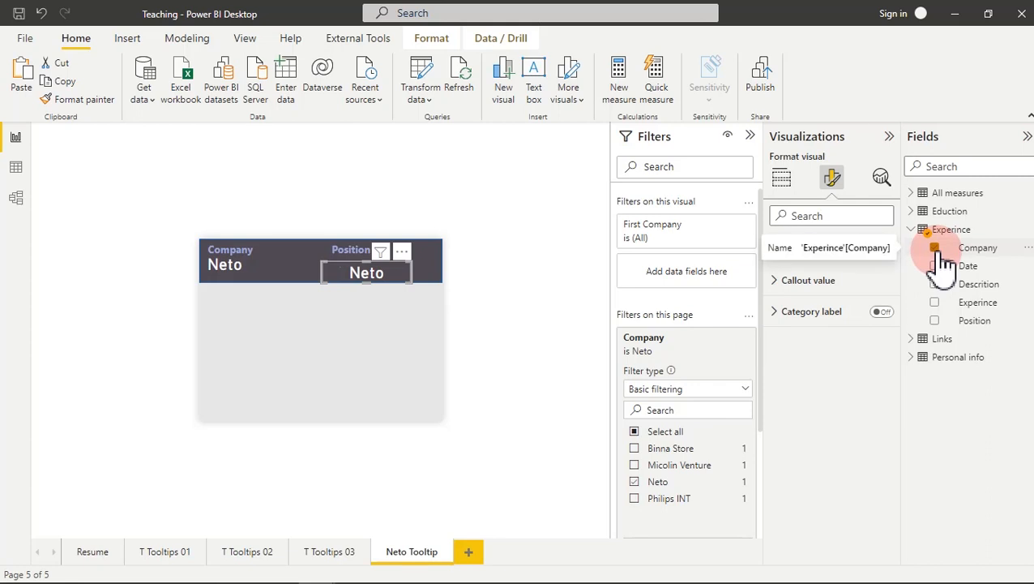
- Replace the copied card's Company field with the Position field from the Experince table
left_click(783, 185)
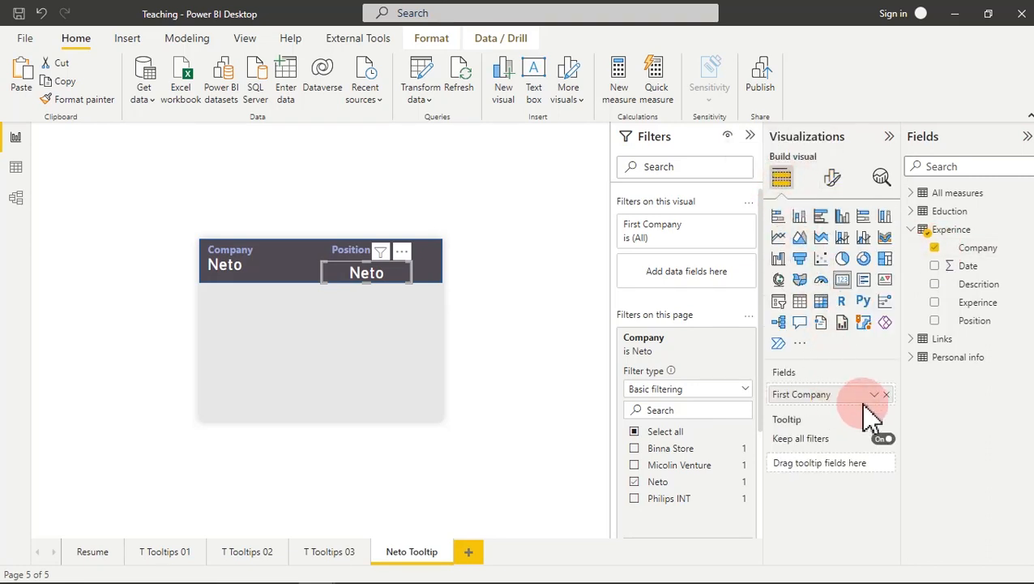
left_click(887, 394)
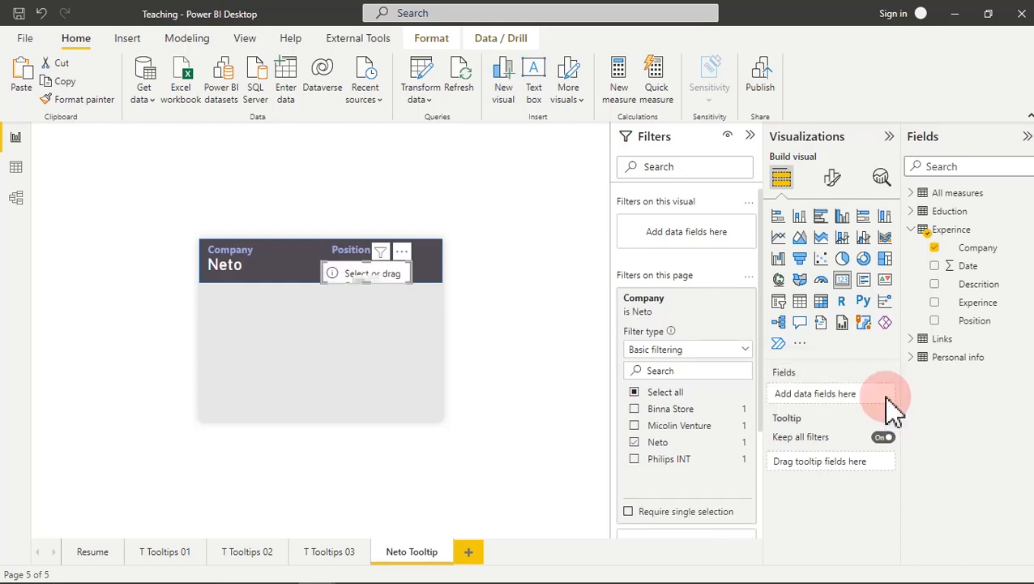
left_click_drag(925, 324, 936, 325)
left_click(938, 322)
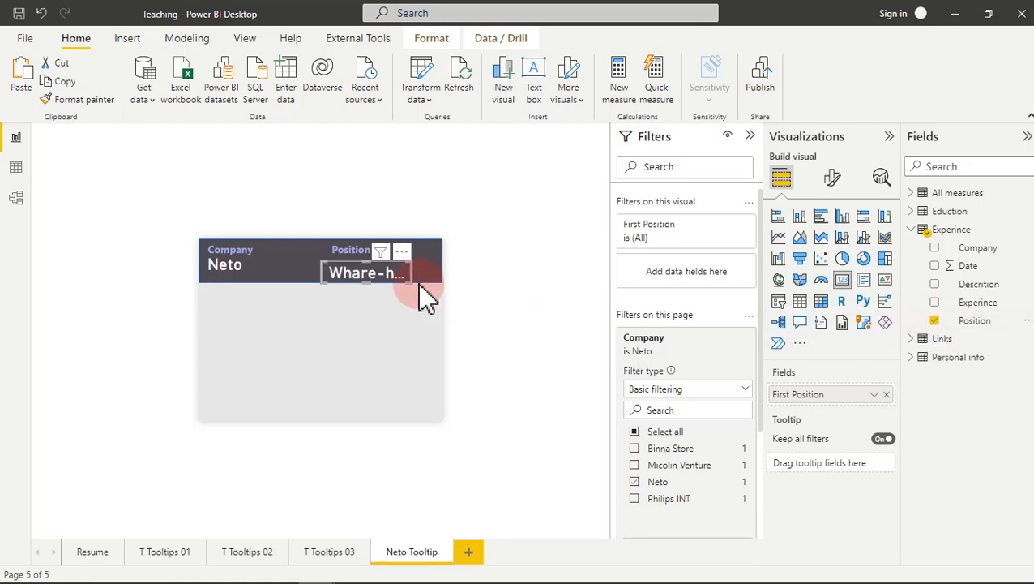
- Widen the Position card on both sides to fit the full job title and set its callout font size to 15
left_click_drag(411, 268, 445, 270)
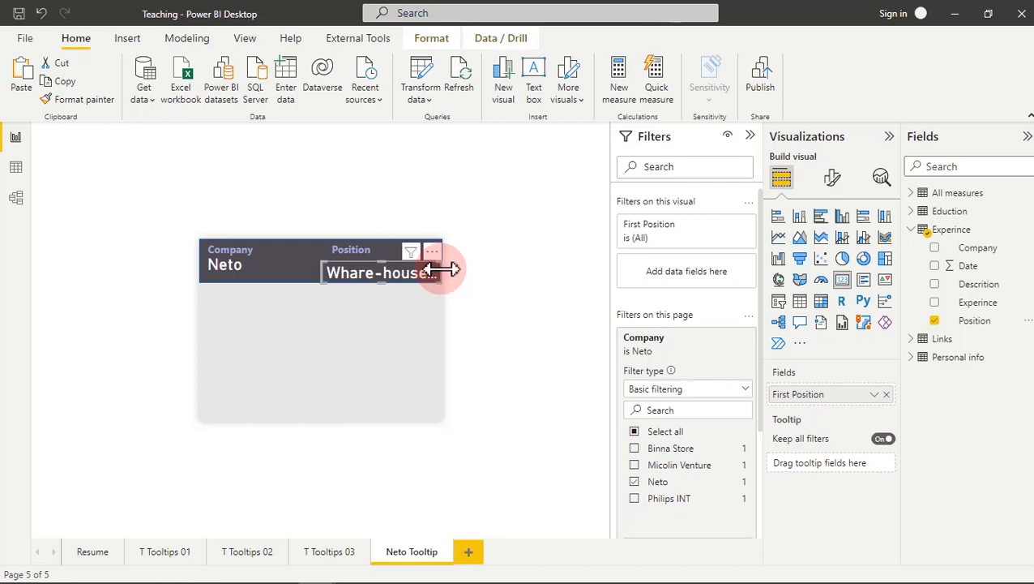
left_click(831, 182)
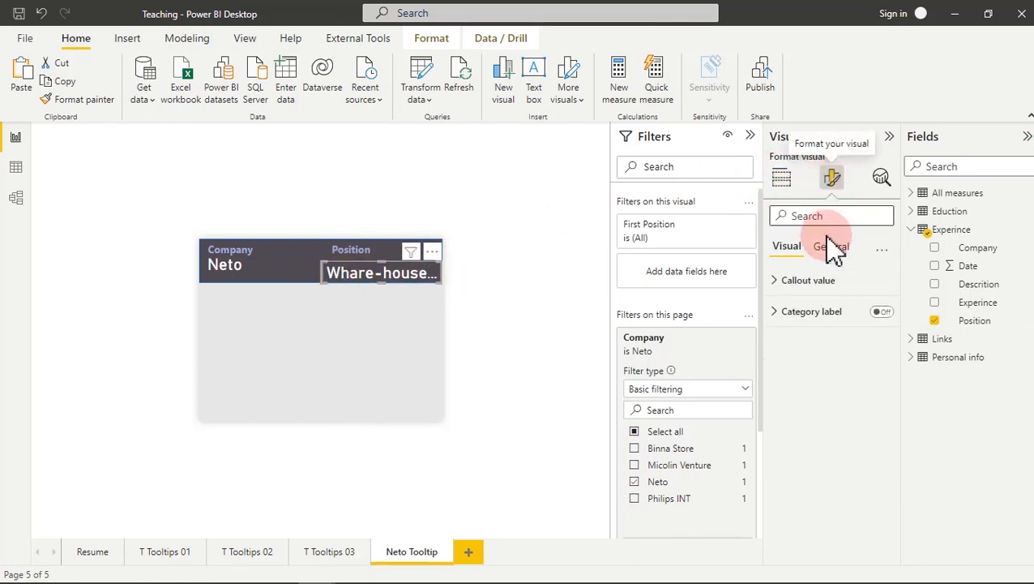
left_click(827, 284)
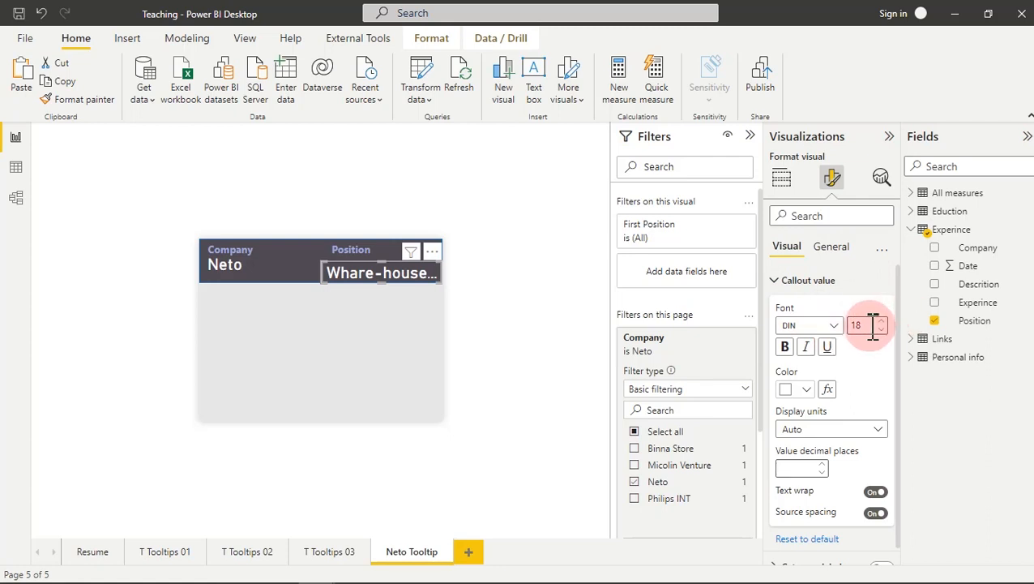
left_click_drag(873, 325, 848, 323)
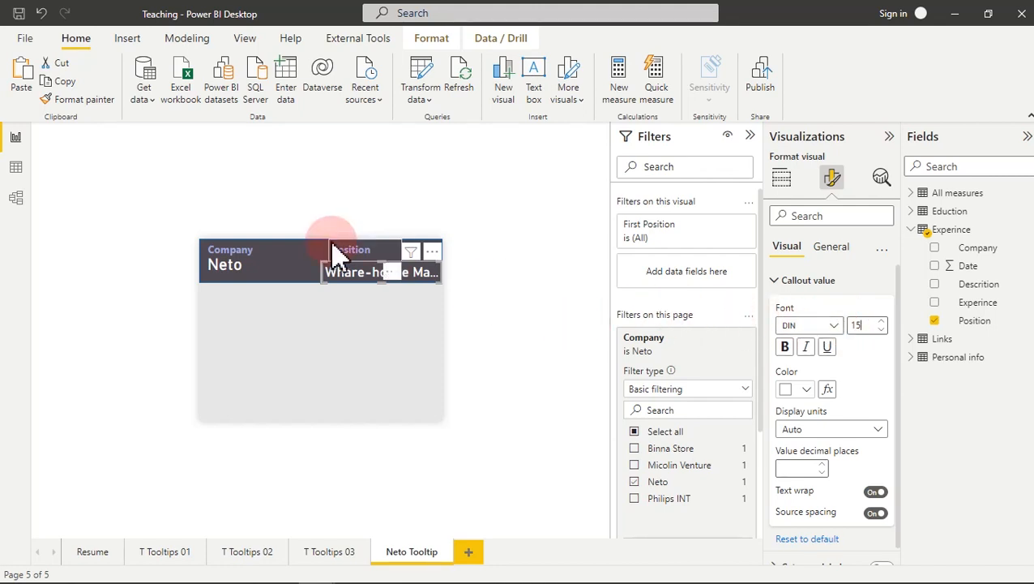
left_click_drag(320, 273, 283, 273)
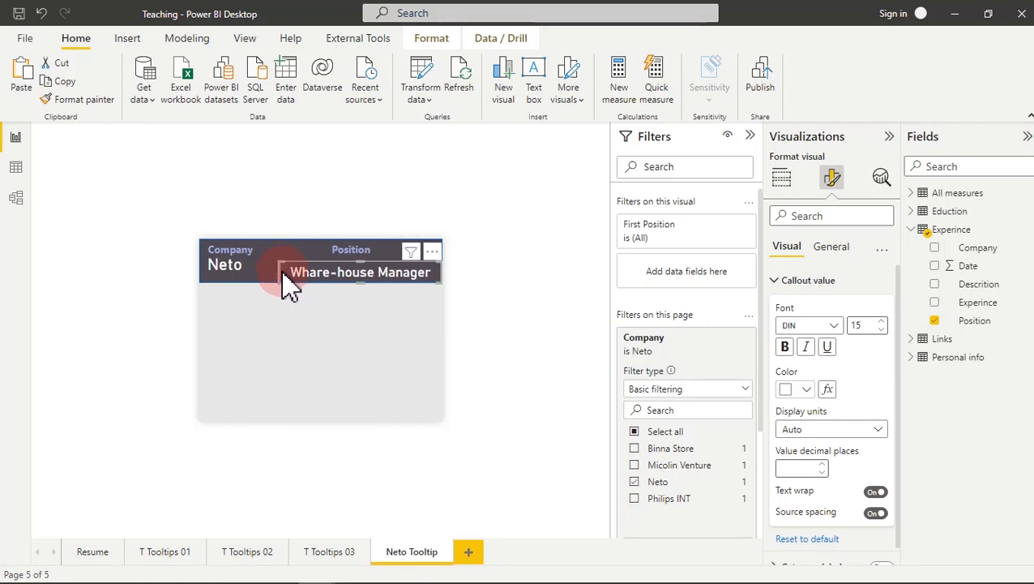
- Move the Position card up level with the Company card and align the Position heading with the start of the job title
left_click(338, 272)
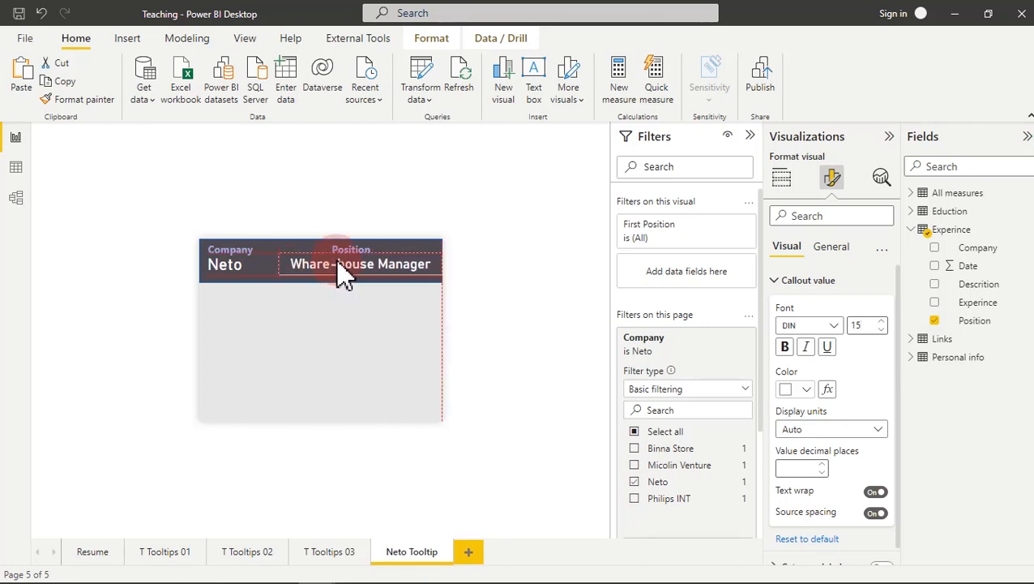
mouse_move(339, 270)
left_mouse_down()
mouse_move(341, 233)
mouse_move(394, 276)
mouse_move(369, 285)
mouse_move(358, 277)
left_mouse_up()
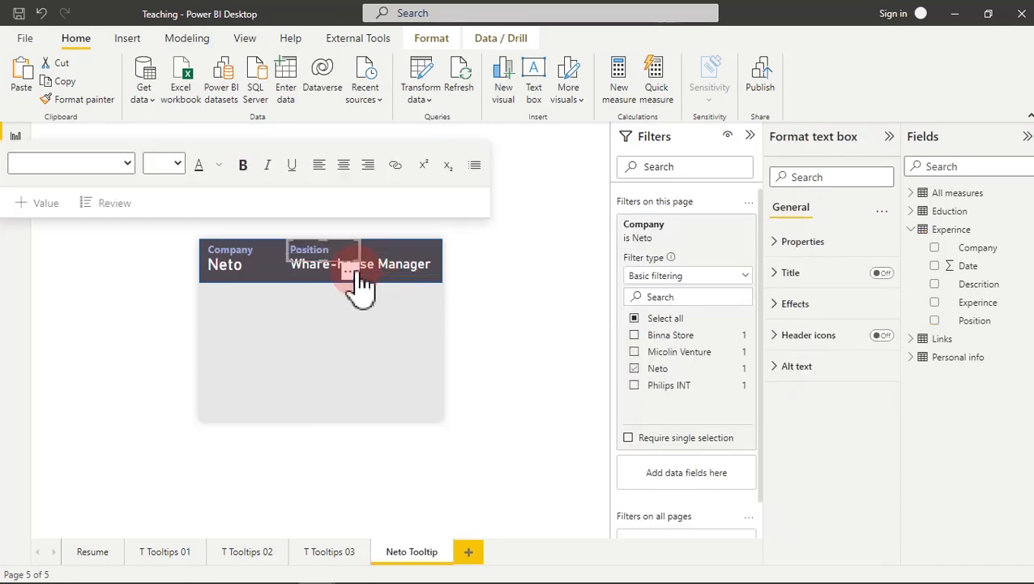
left_click(365, 324)
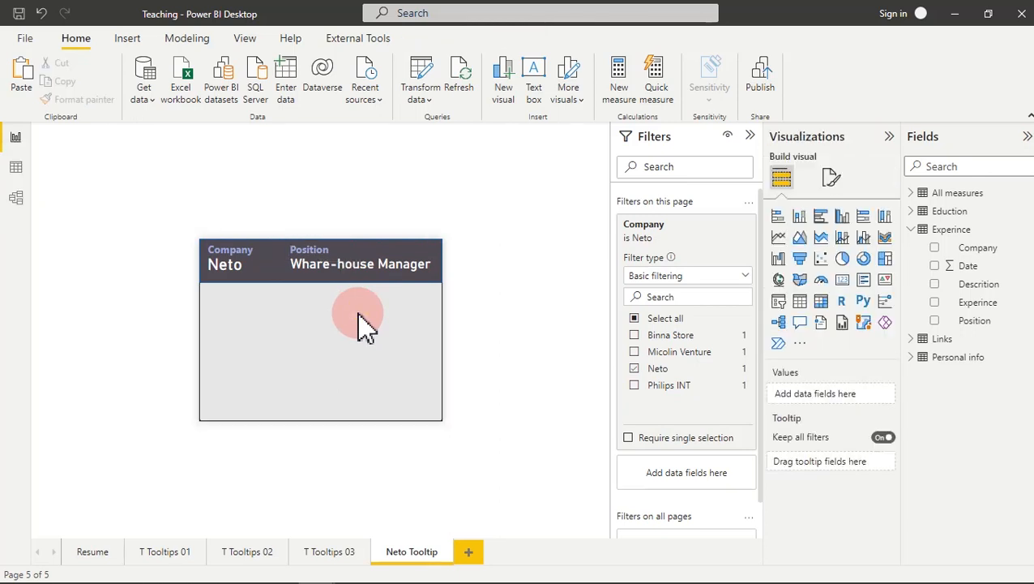
left_click(934, 248)
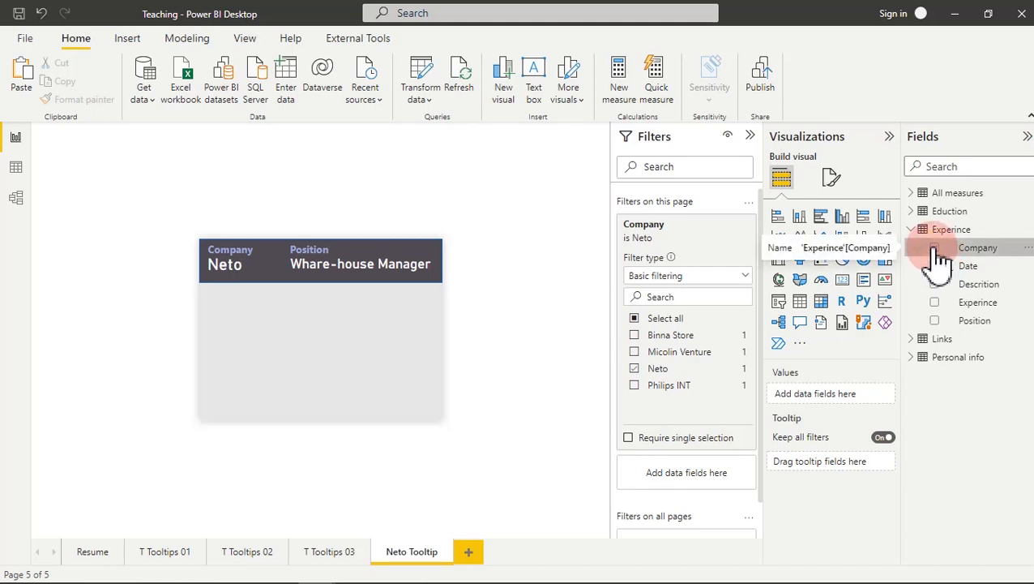
left_click(936, 321)
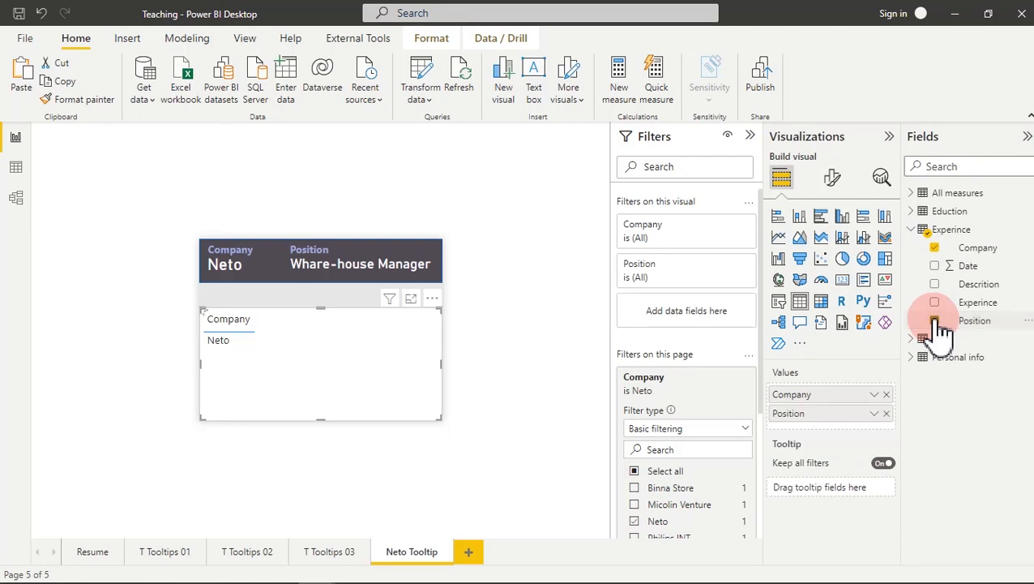
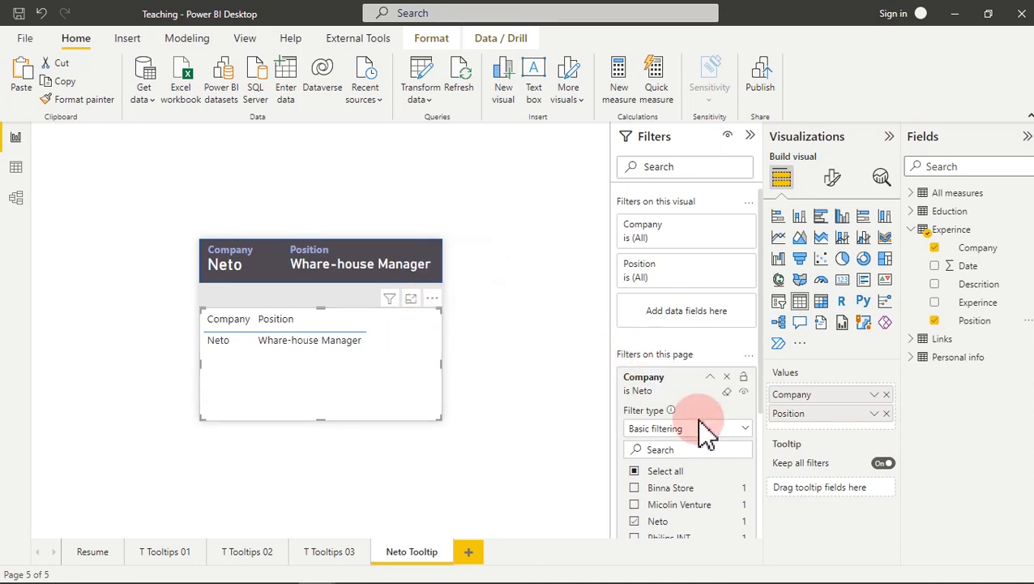
left_click(887, 395)
left_click(887, 395)
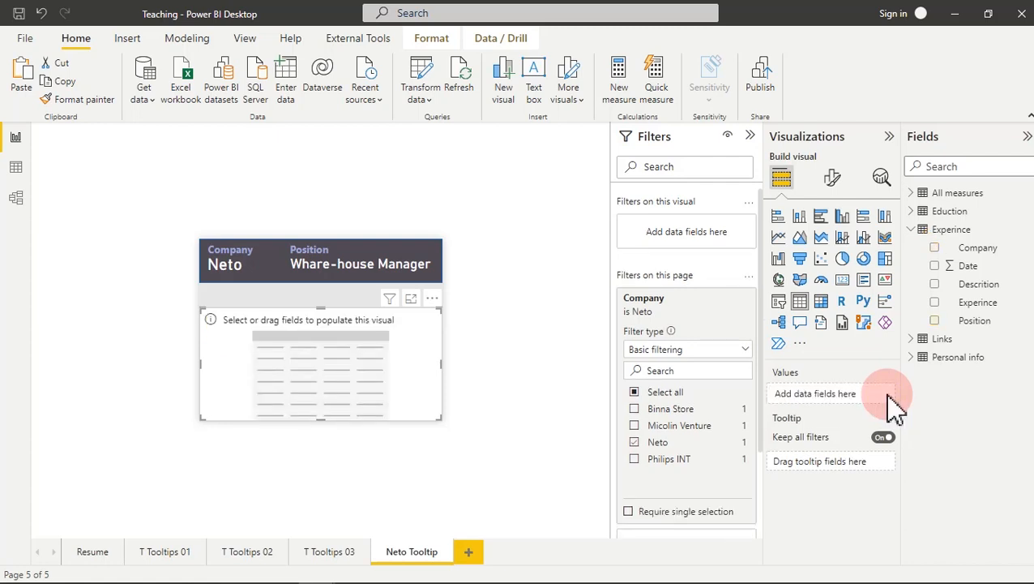
- Change the empty visual to a card showing the Descrition field from the Experince table and turn off its category label
left_click(845, 283)
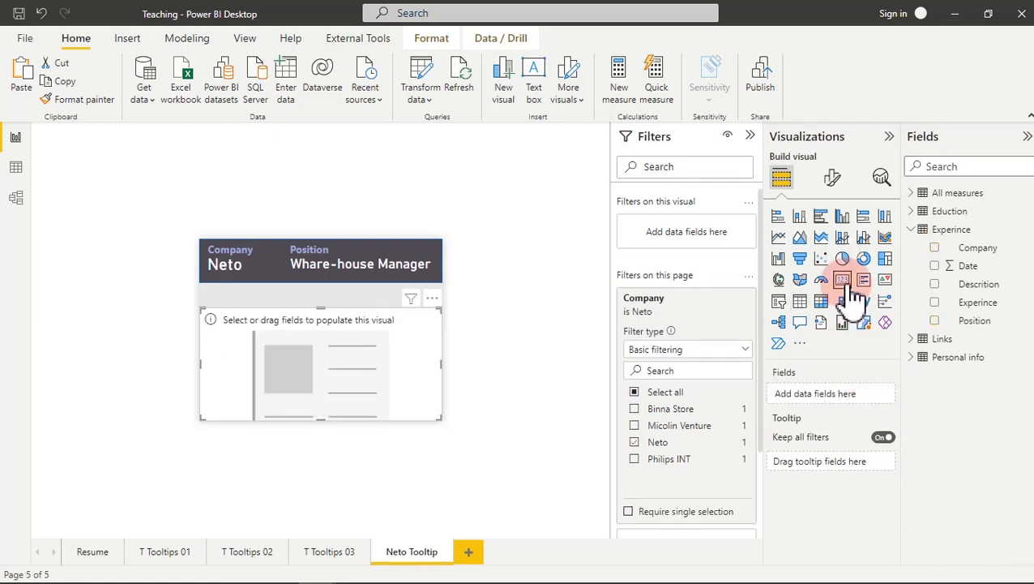
left_click(935, 284)
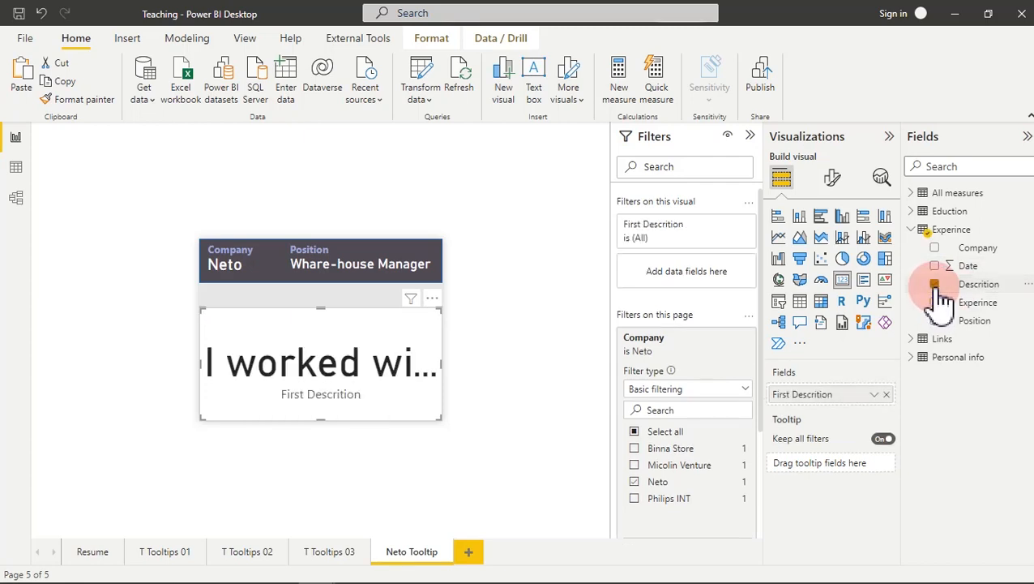
left_click(832, 177)
left_click(883, 314)
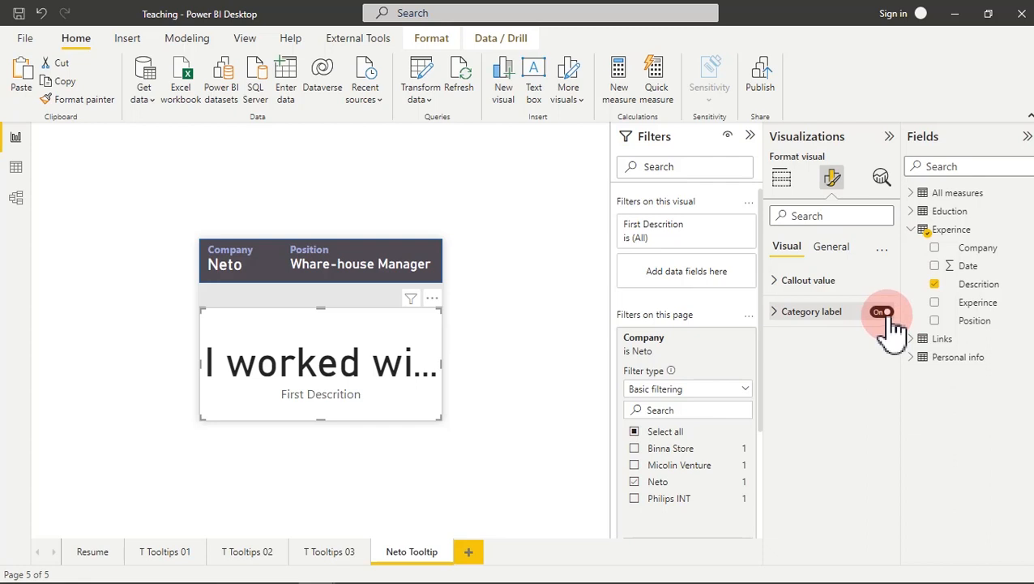
- Turn off the background of the description card
left_click(841, 248)
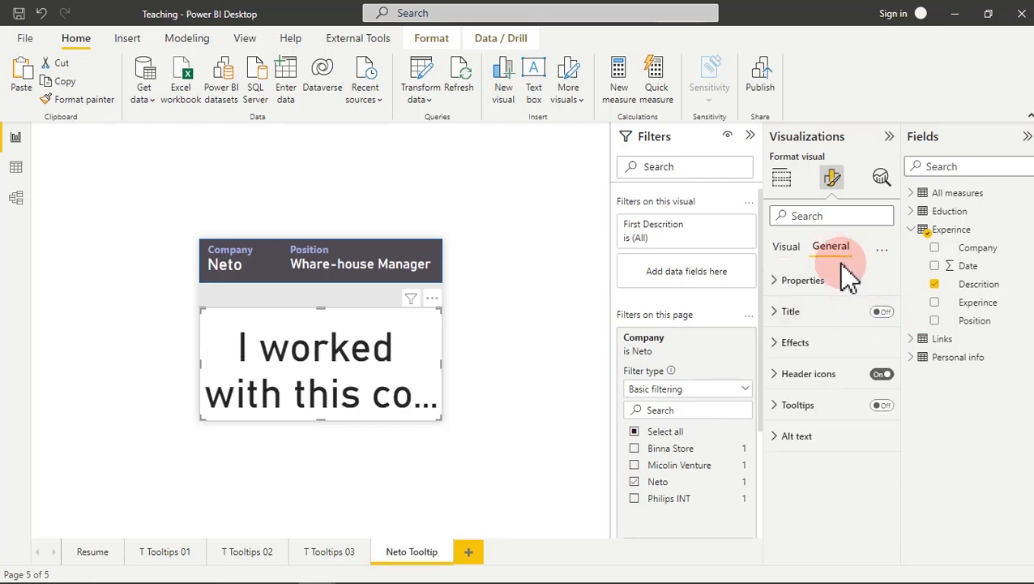
left_click(839, 345)
left_click(872, 374)
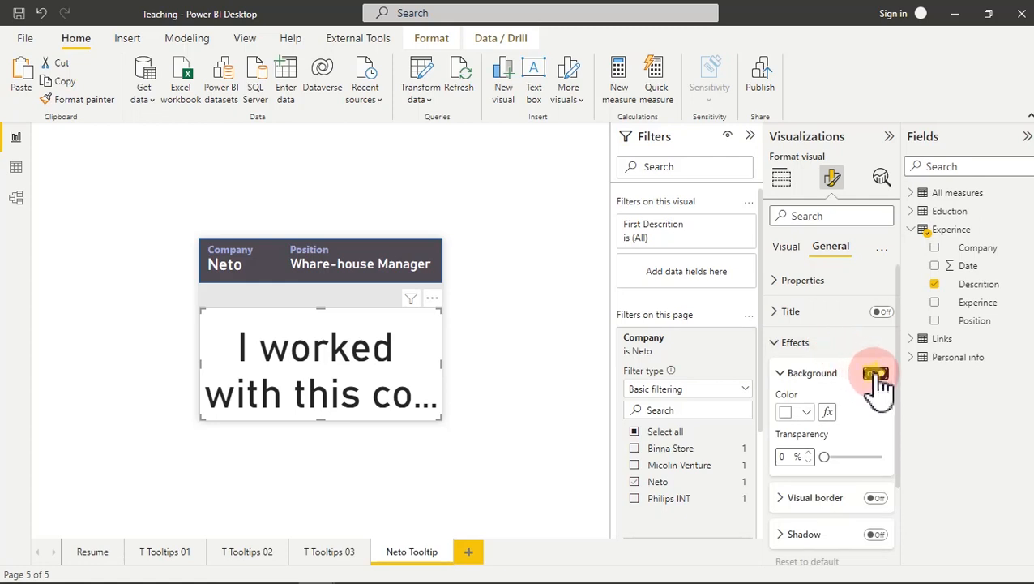
- Set the description card's callout value font size to 13 and deselect the card
left_click(796, 257)
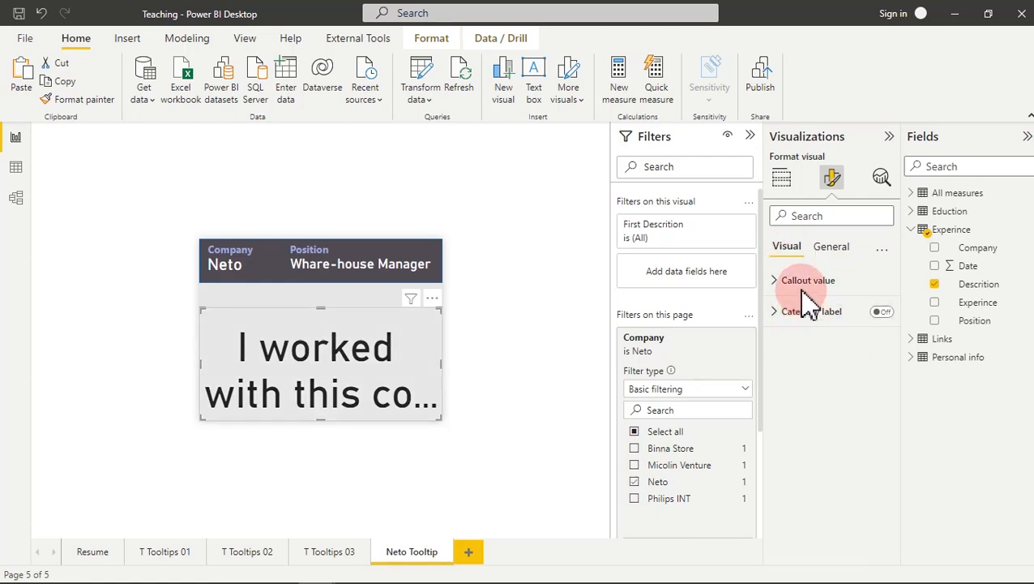
left_click(805, 285)
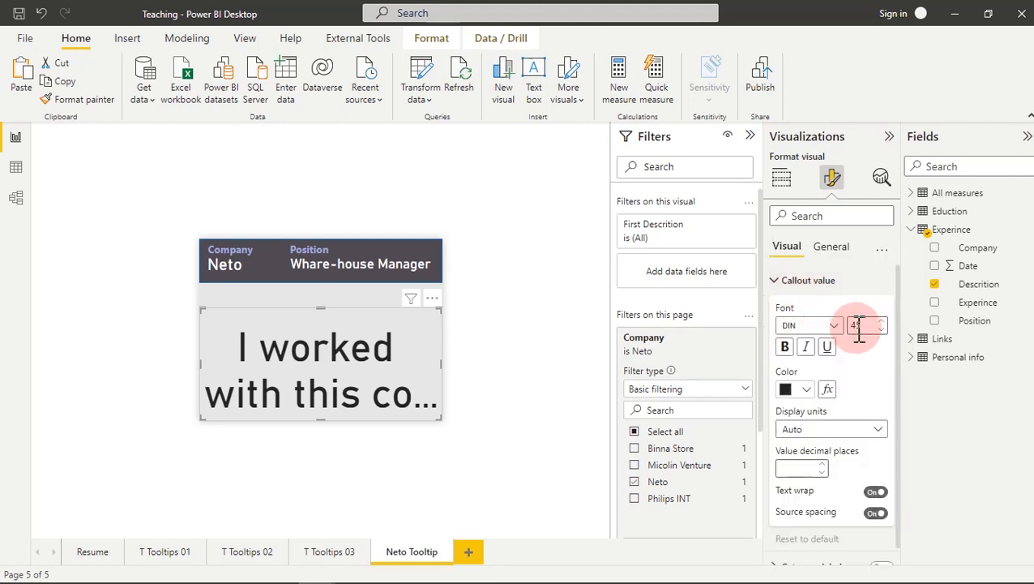
left_click_drag(866, 329, 849, 329)
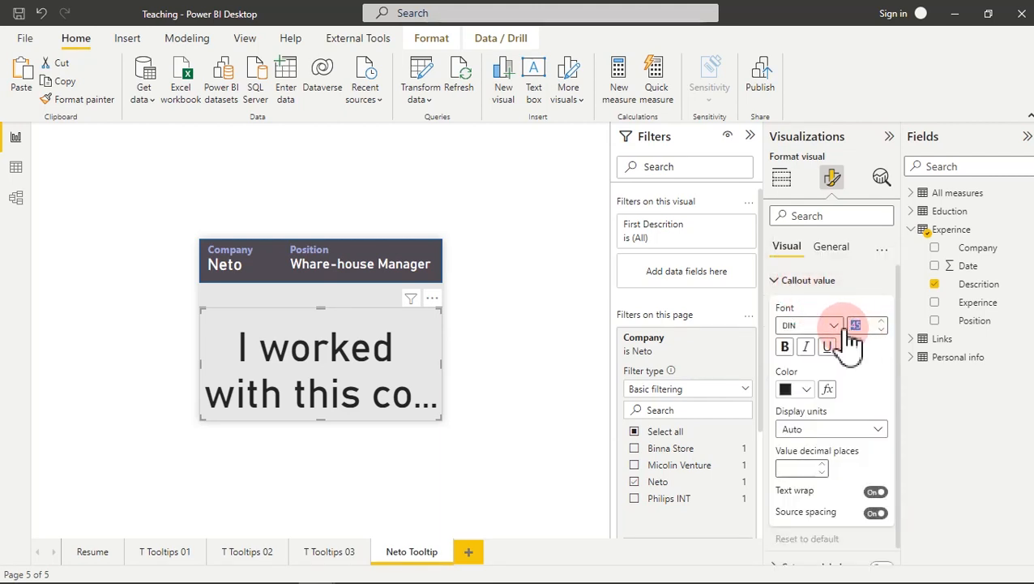
type("13")
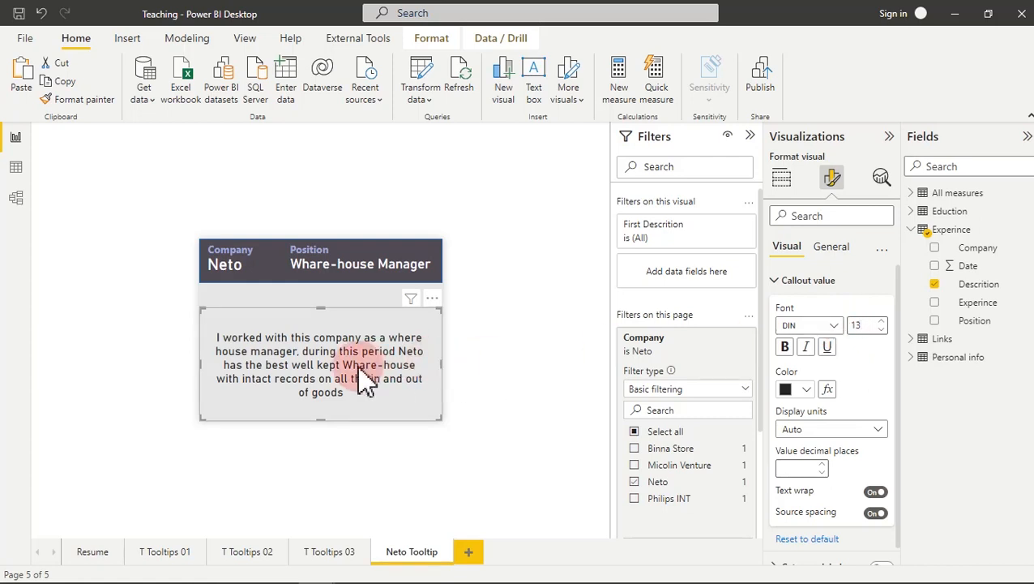
left_click(335, 299)
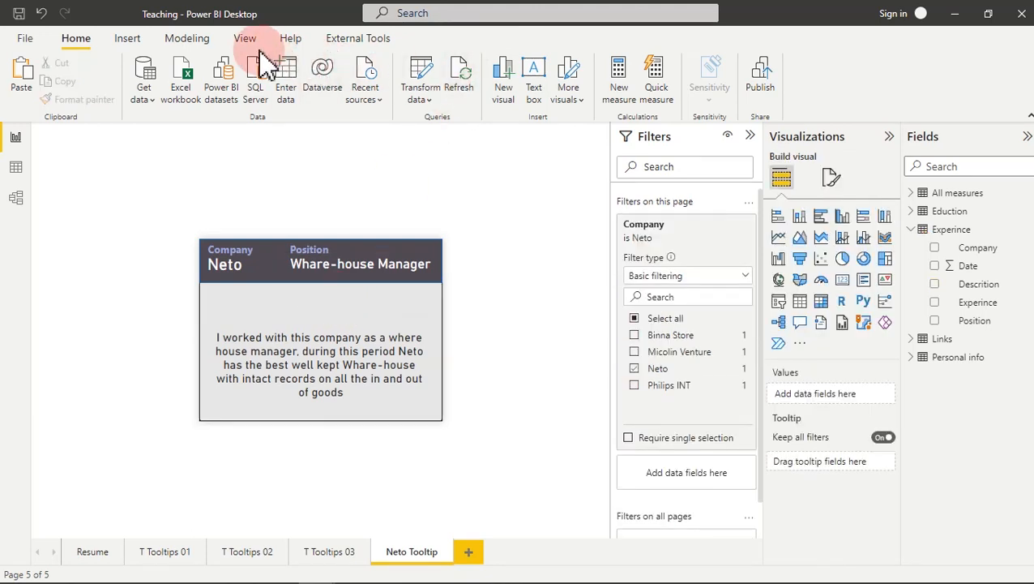
left_click(129, 40)
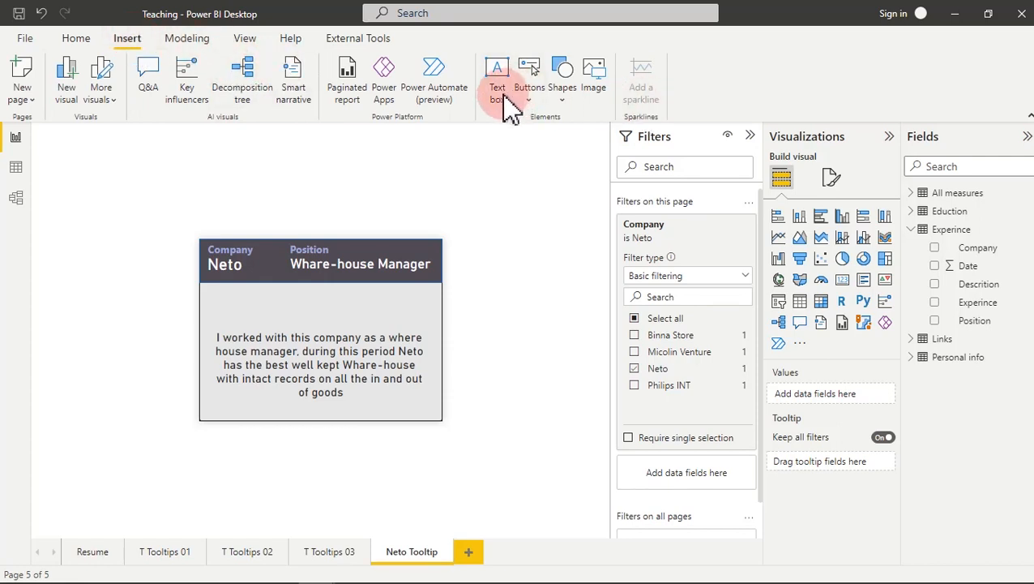
left_click(497, 79)
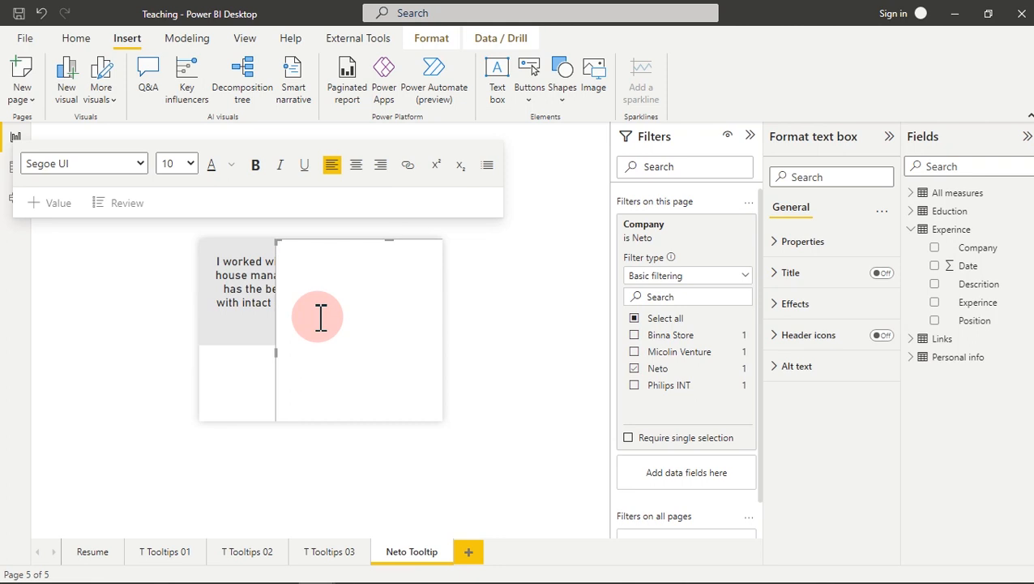
type("Job Description")
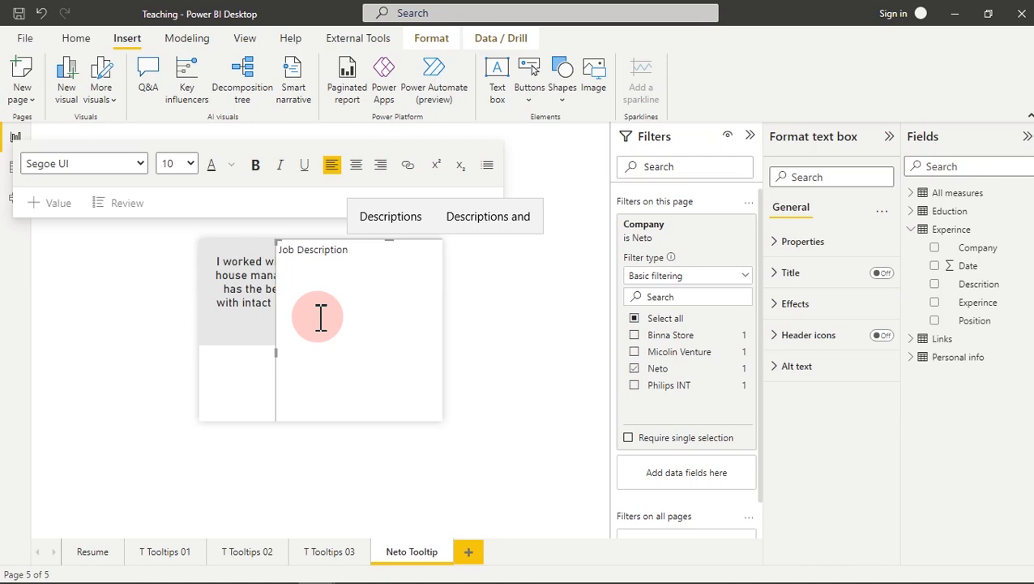
type("..................")
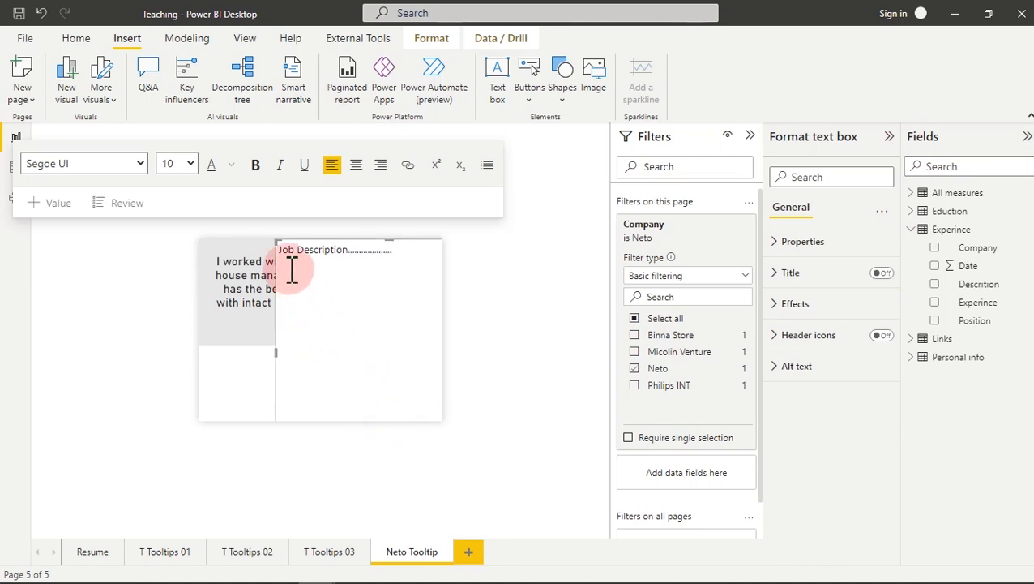
left_click_drag(275, 240, 289, 423)
left_click(362, 386)
left_click_drag(359, 381, 323, 372)
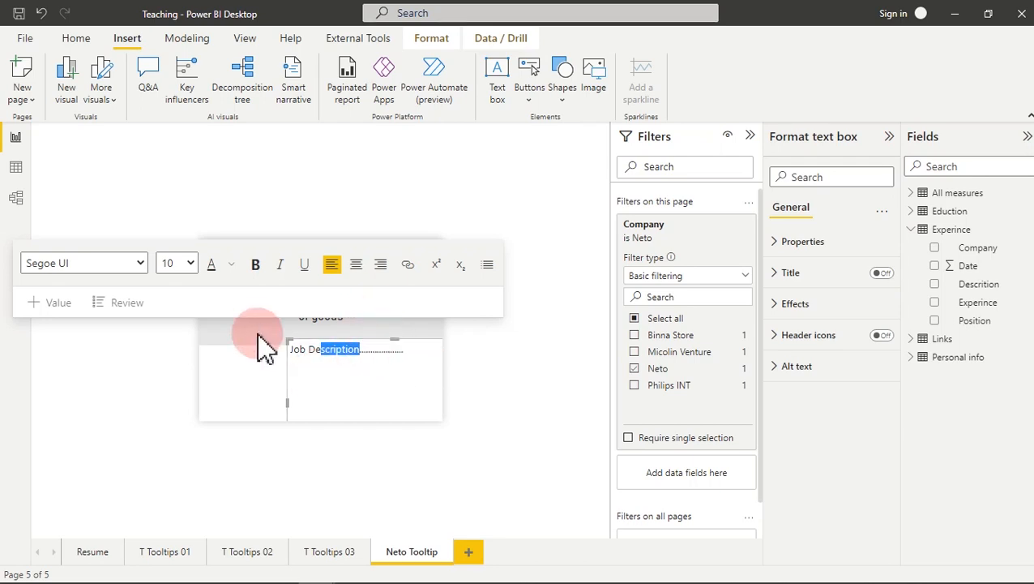
left_click_drag(283, 335, 365, 417)
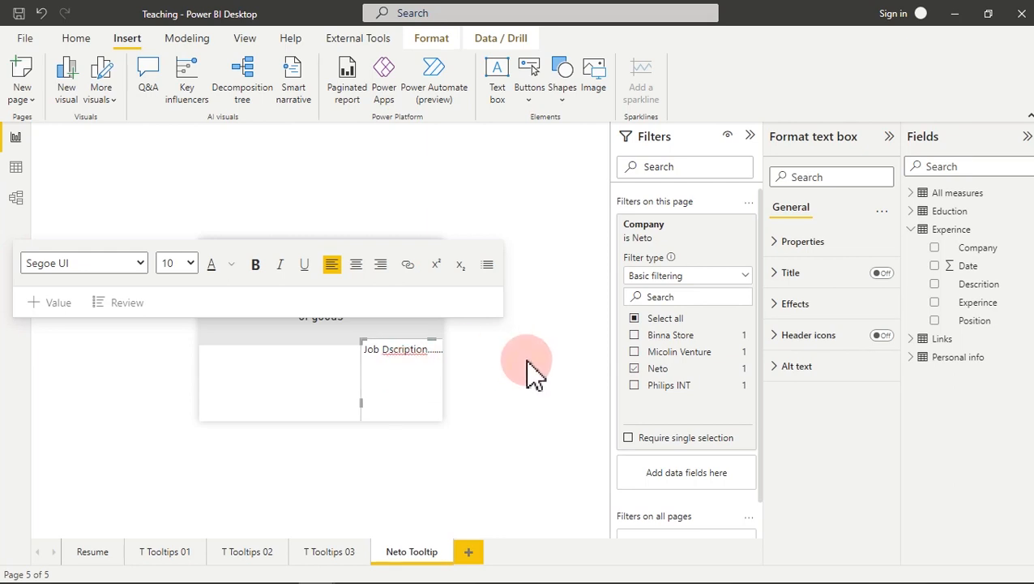
left_click(527, 362)
left_click(372, 381)
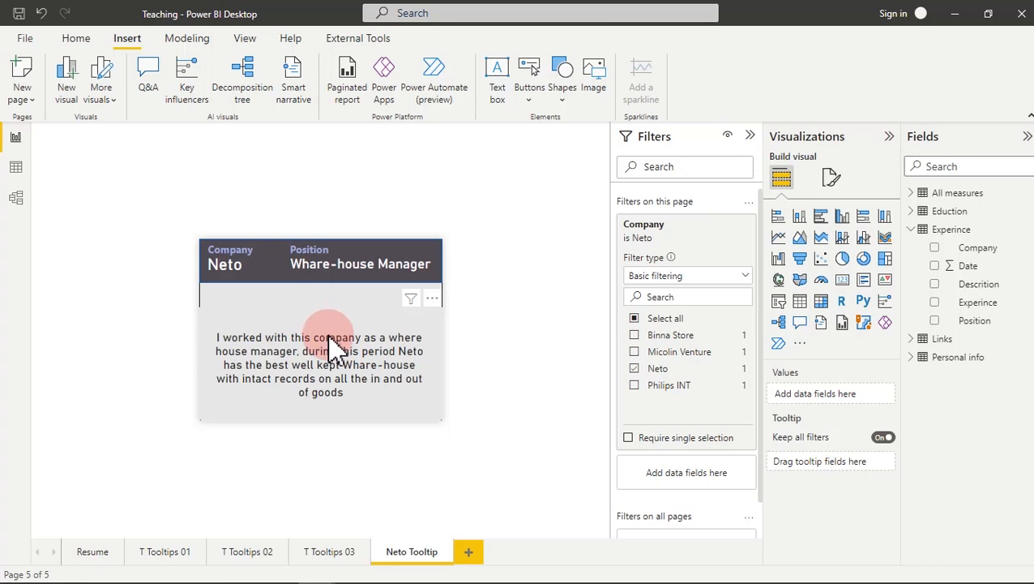
left_click(334, 347)
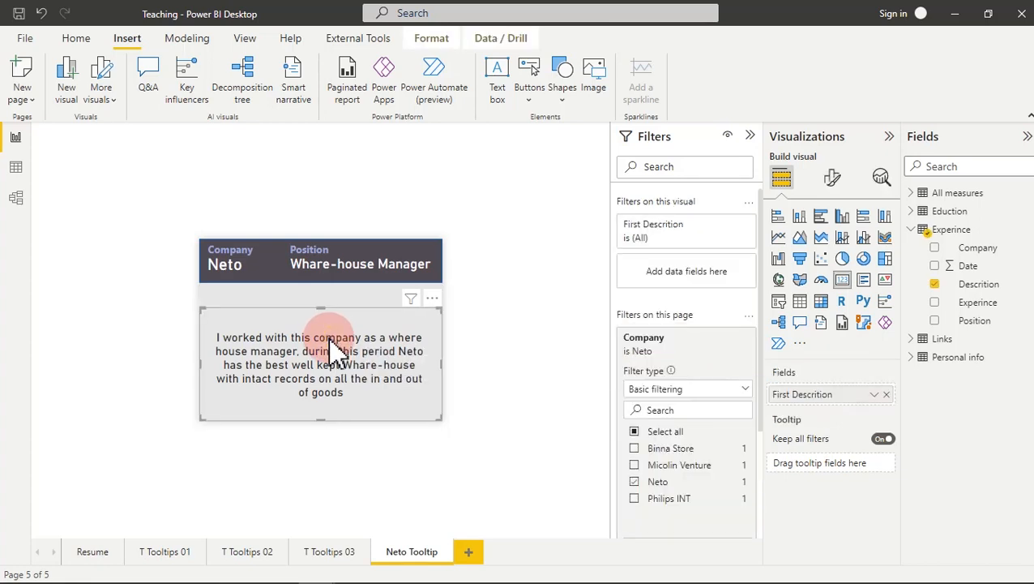
left_click(345, 295)
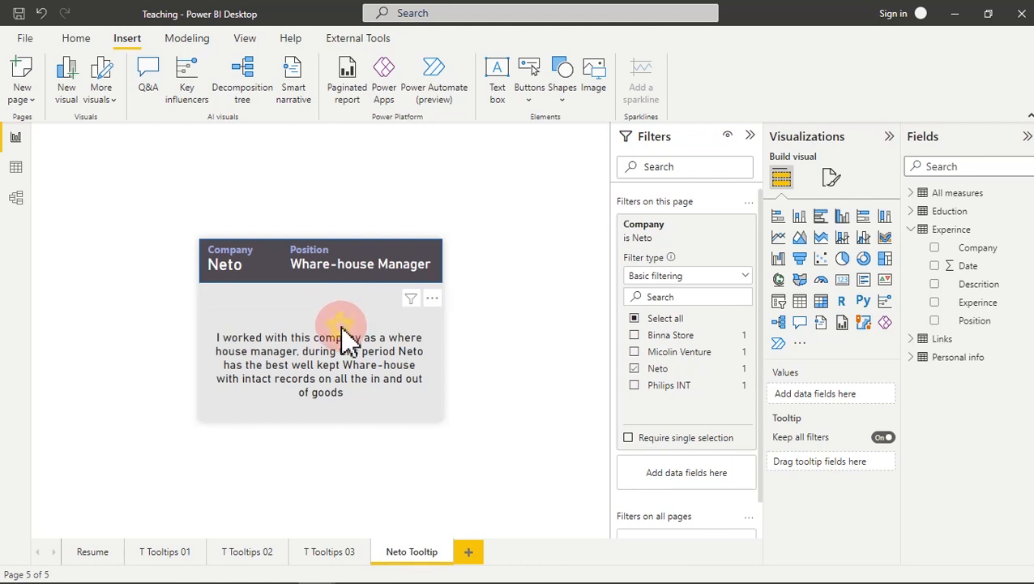
left_click(344, 336)
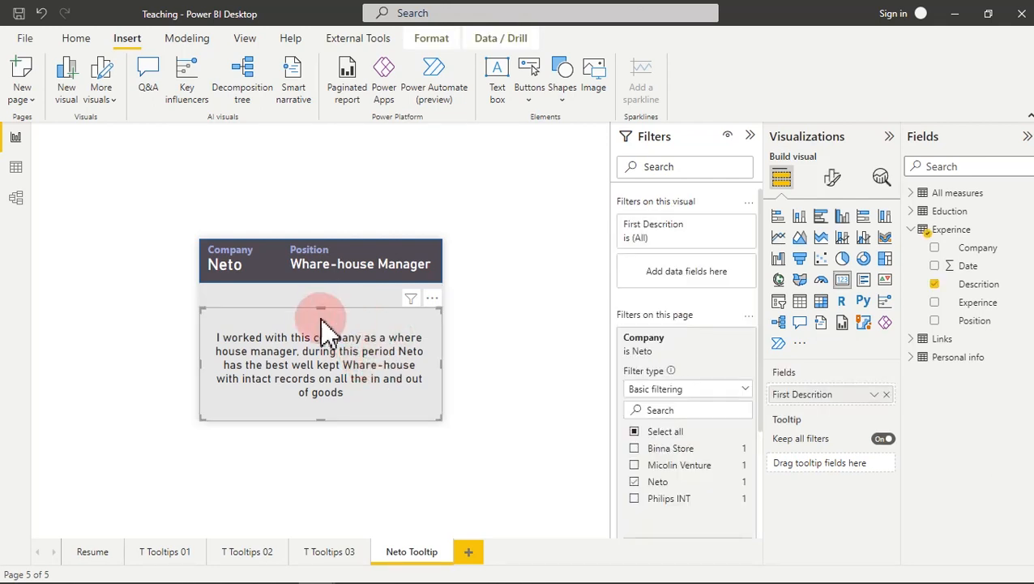
left_click(341, 299)
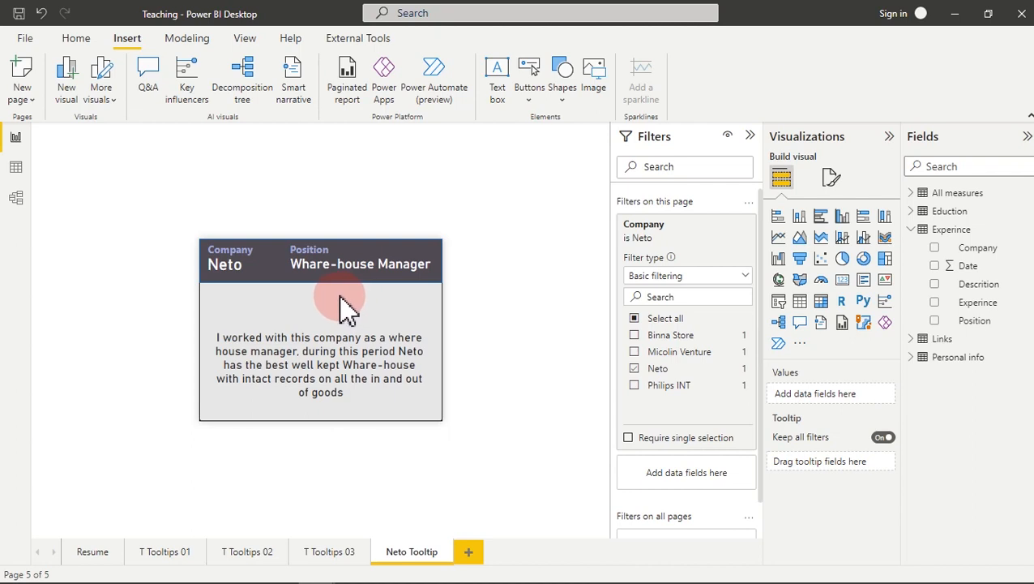
left_click(498, 75)
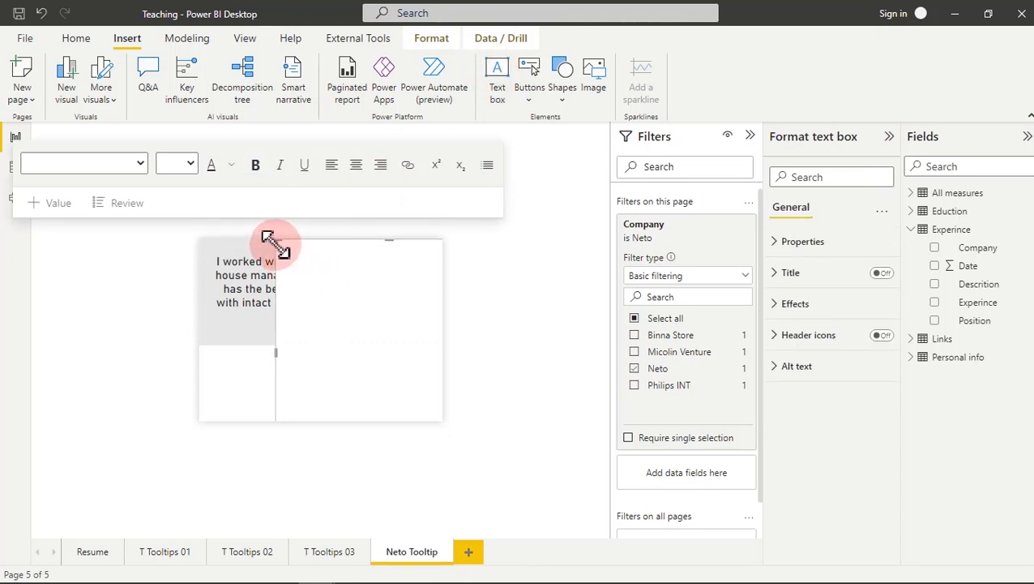
left_click(355, 365)
left_click(357, 373)
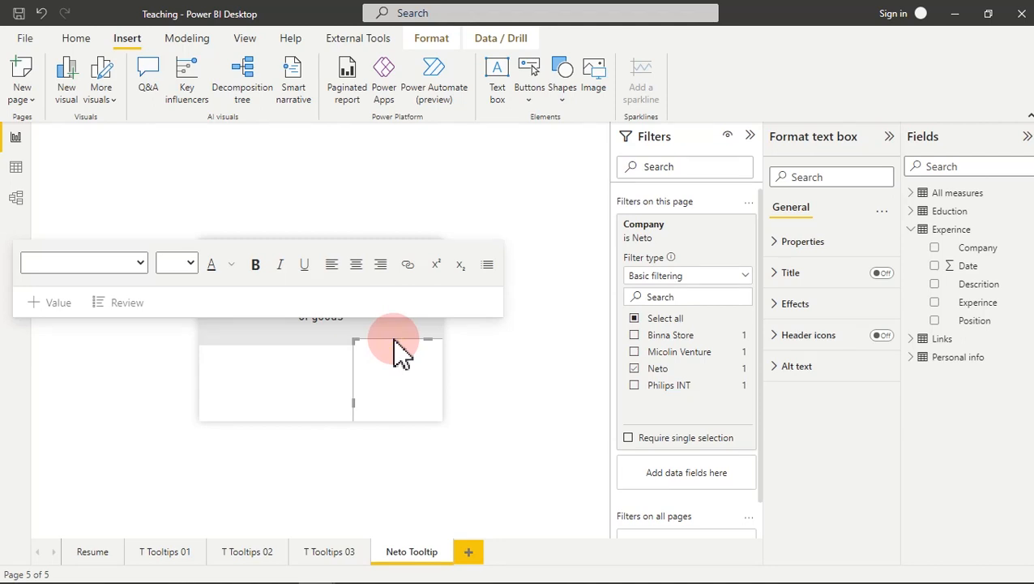
left_click(403, 351)
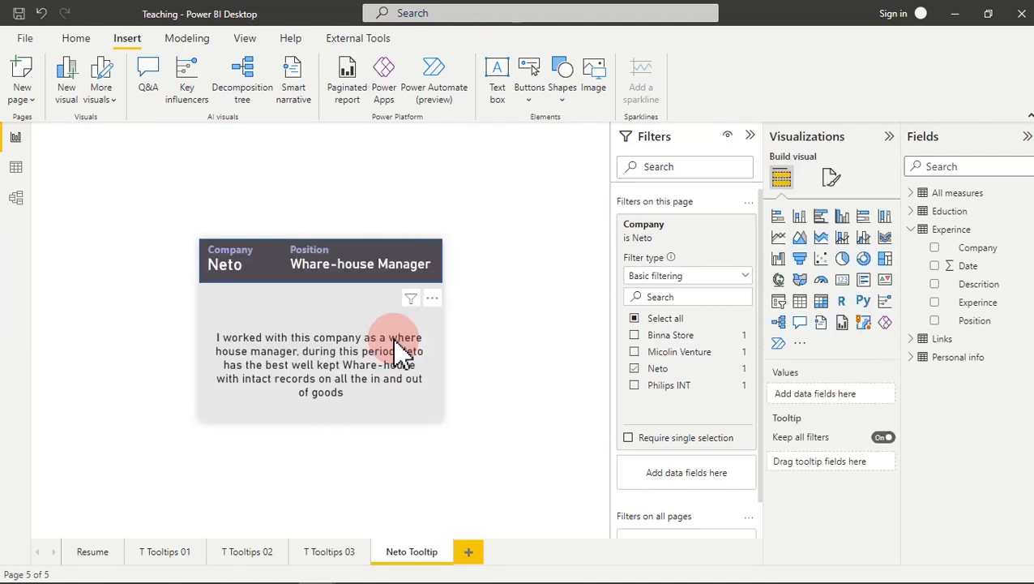
- Try to duplicate the Position heading and remove the stray Company card copy from the header band
left_click(324, 236)
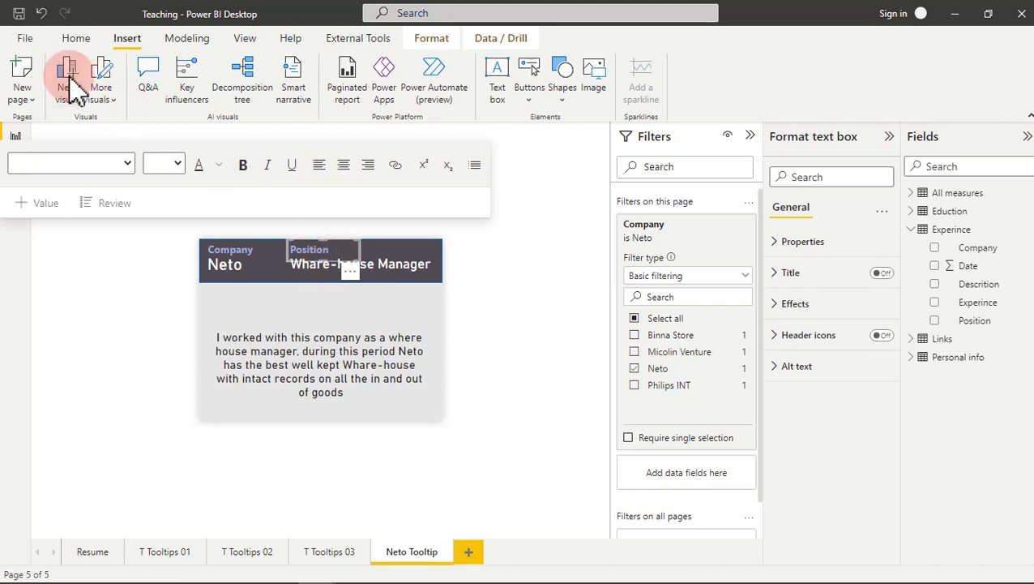
left_click(75, 38)
left_click(21, 73)
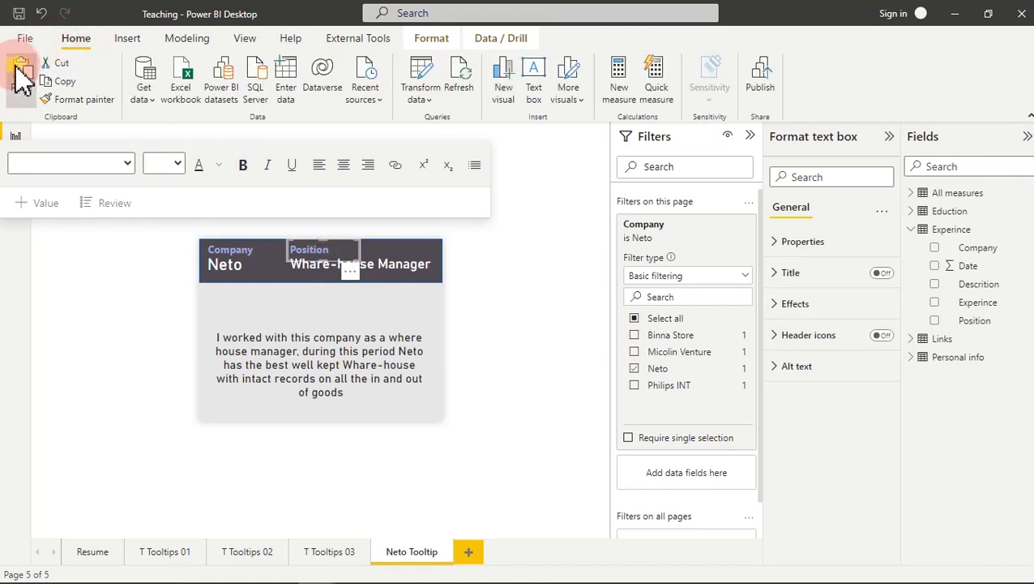
left_click(65, 82)
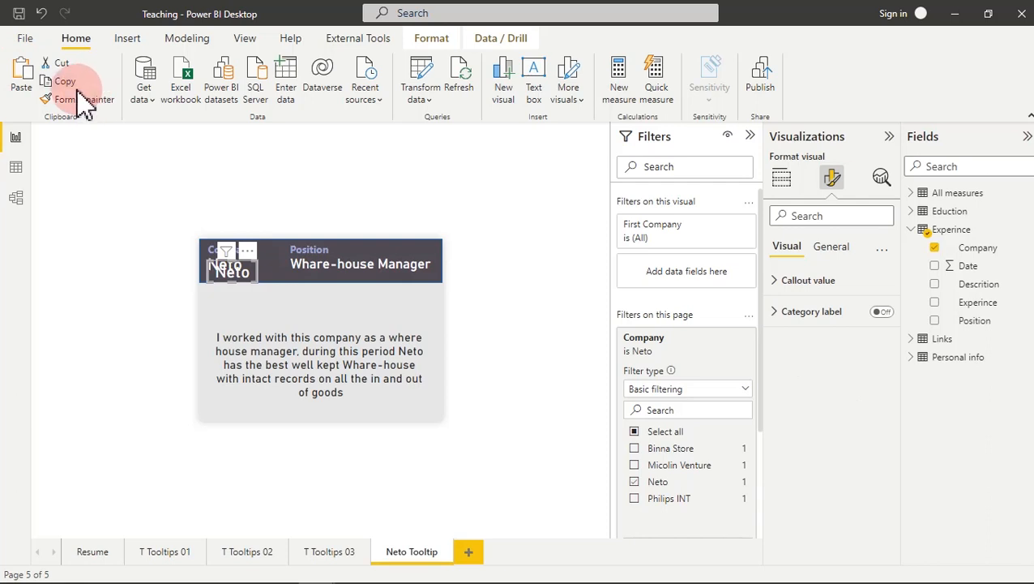
mouse_move(227, 251)
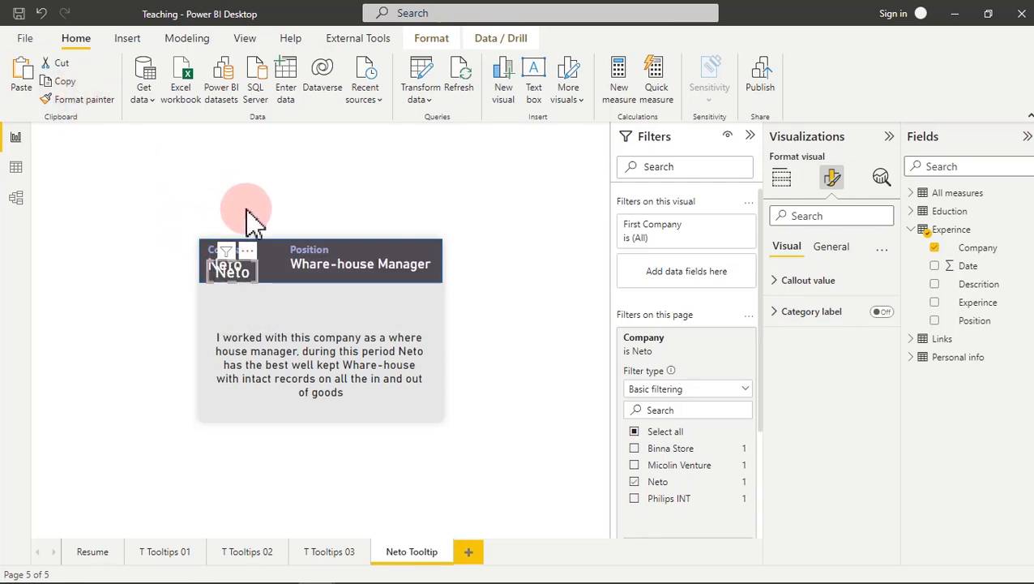
left_click(249, 254)
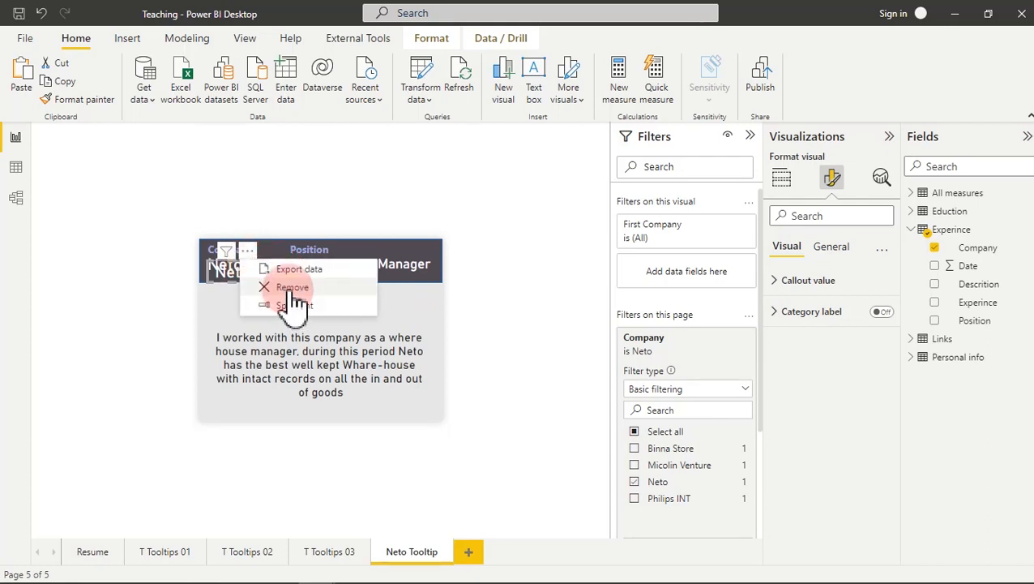
left_click(292, 289)
- Duplicate the Position heading, place the copy above the description text and widen it to nearly the card's width
left_click(315, 240)
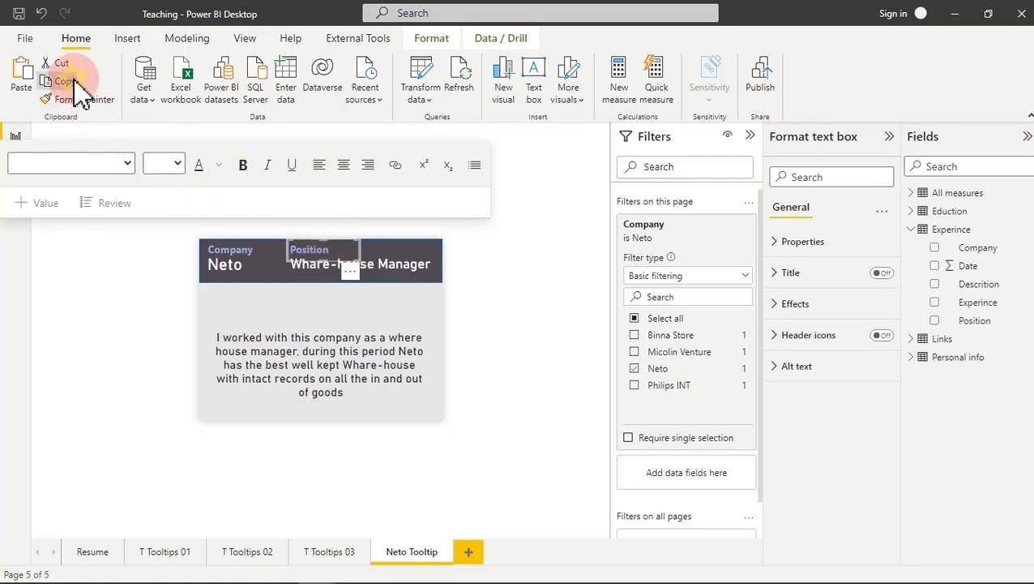
left_click(23, 81)
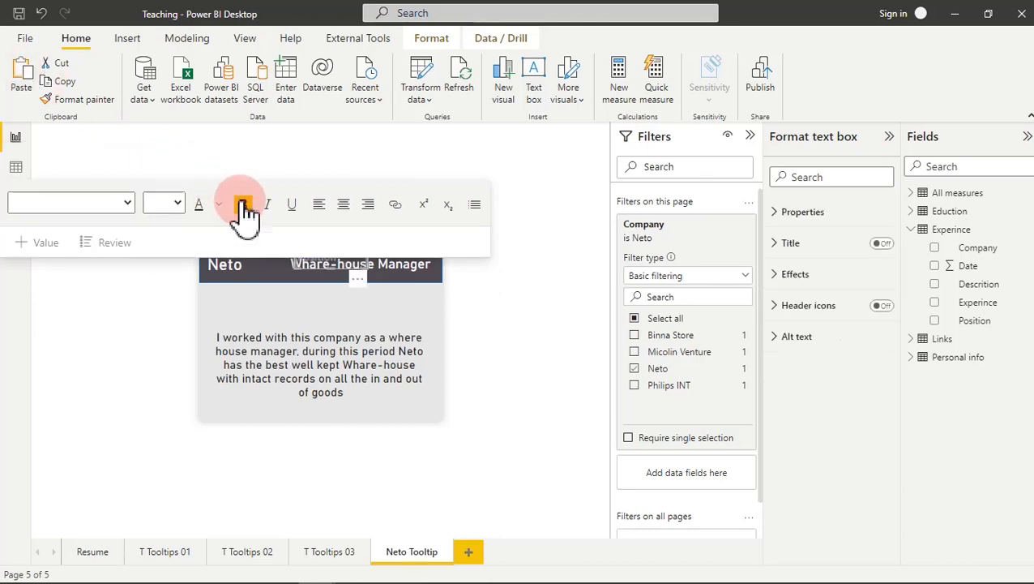
left_click_drag(327, 248, 293, 311)
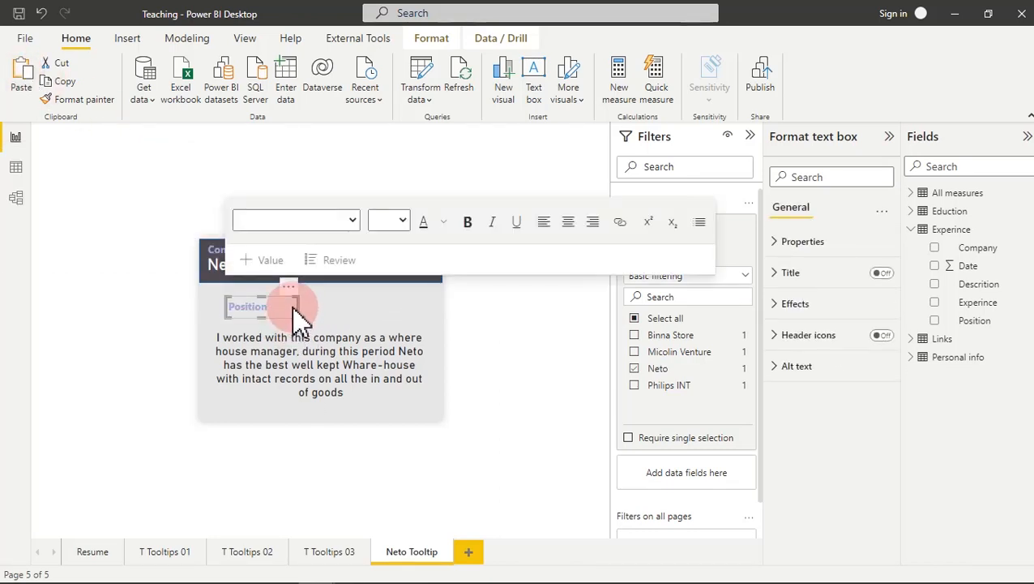
left_click(381, 312)
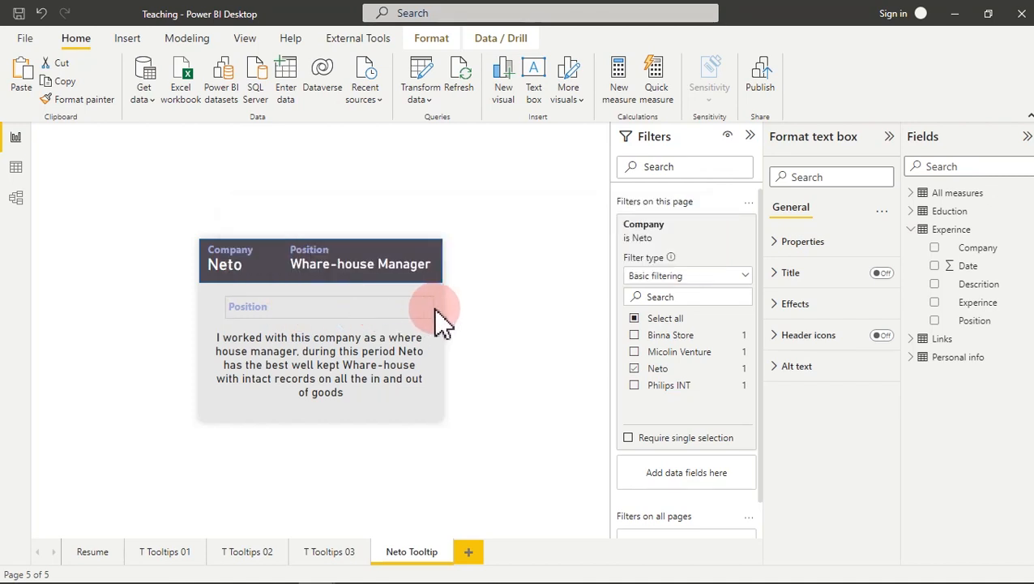
- Try to change the copied Position heading's font color to a grey theme color
left_click(305, 311)
double_click(240, 313)
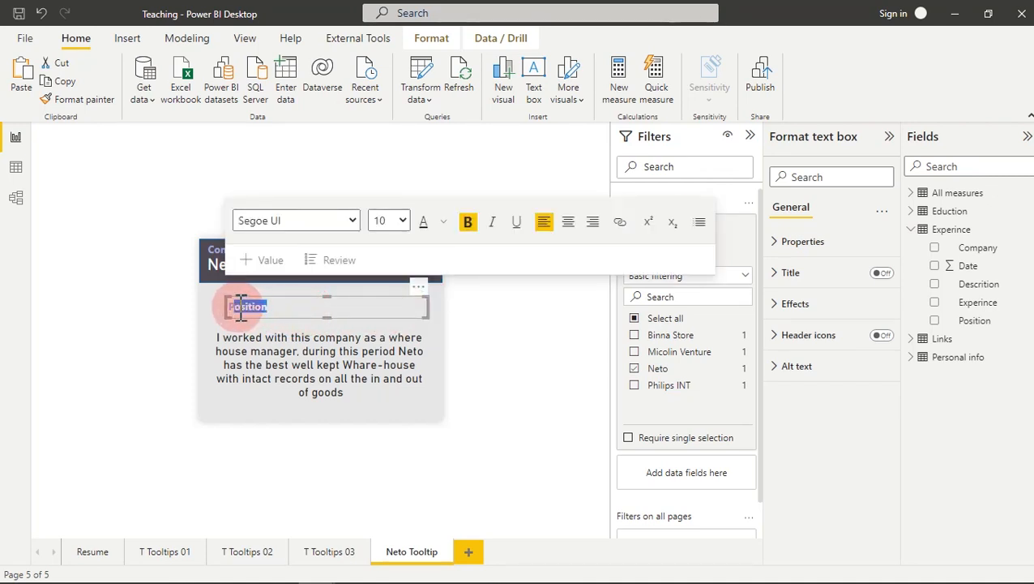
left_click(445, 223)
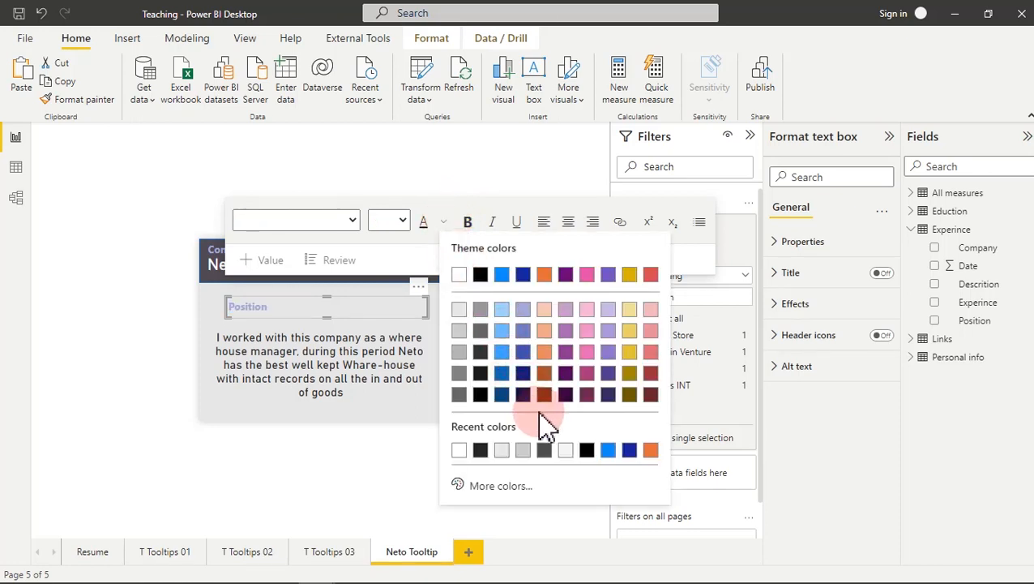
left_click(483, 311)
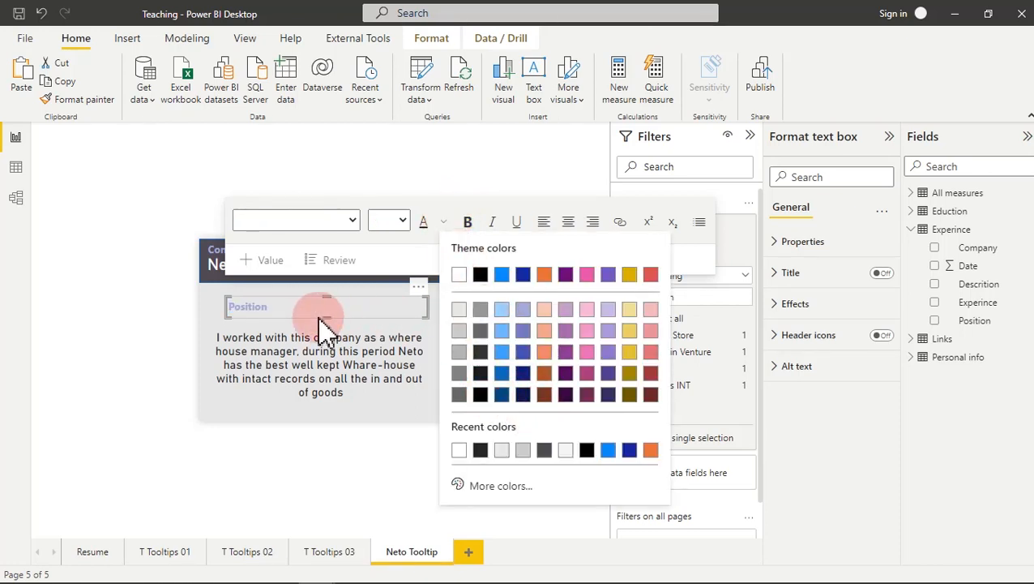
- Replace the copied heading's text with "Job Description" followed by a row of dots, correcting the spelling
left_click_drag(287, 311, 219, 306)
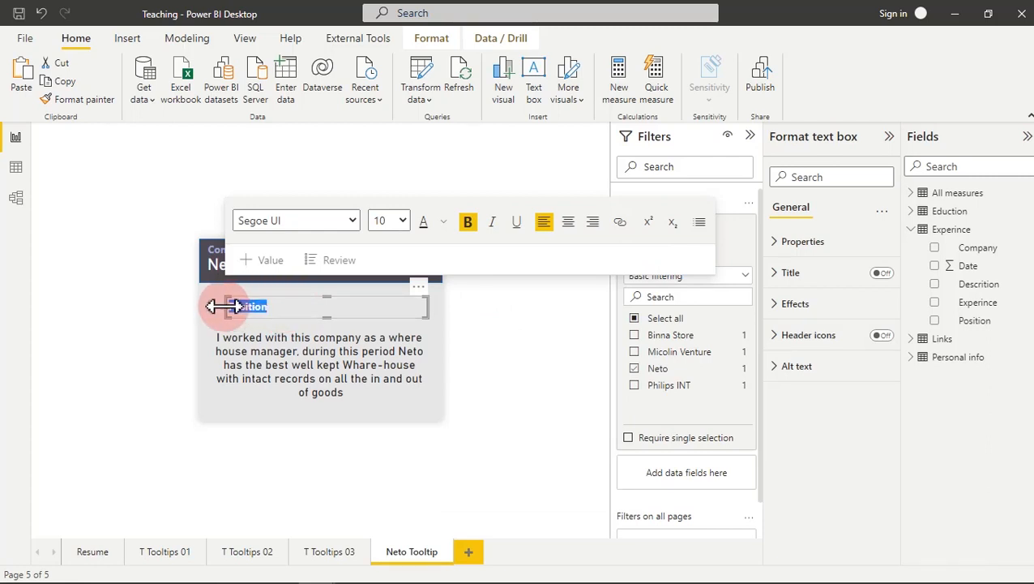
type("J")
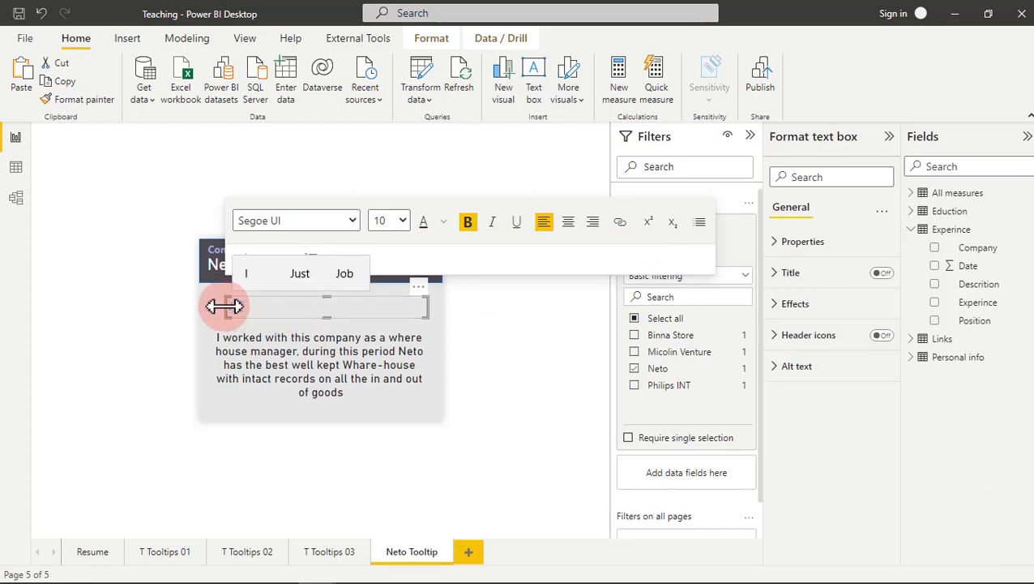
type("b")
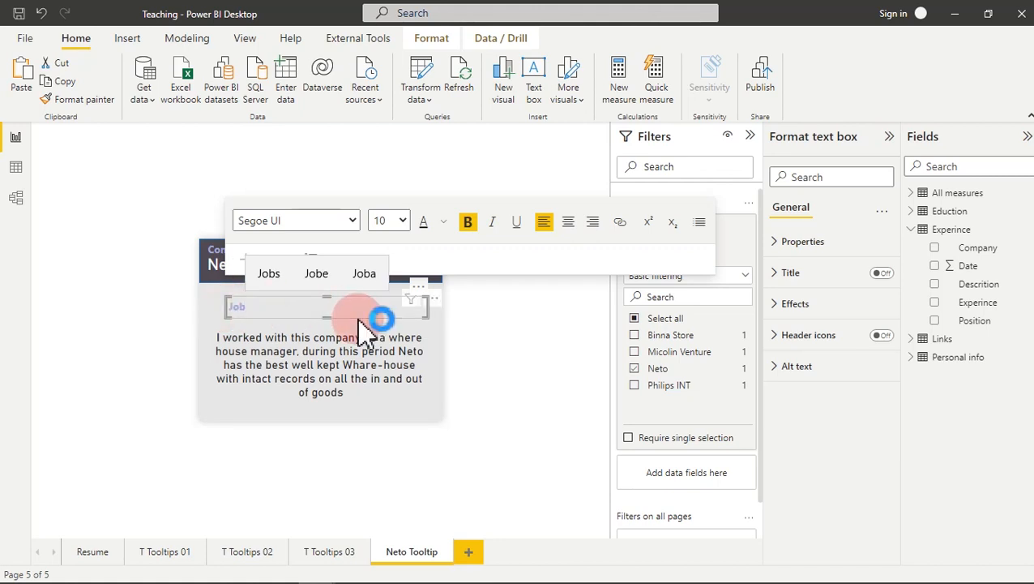
type(" Des")
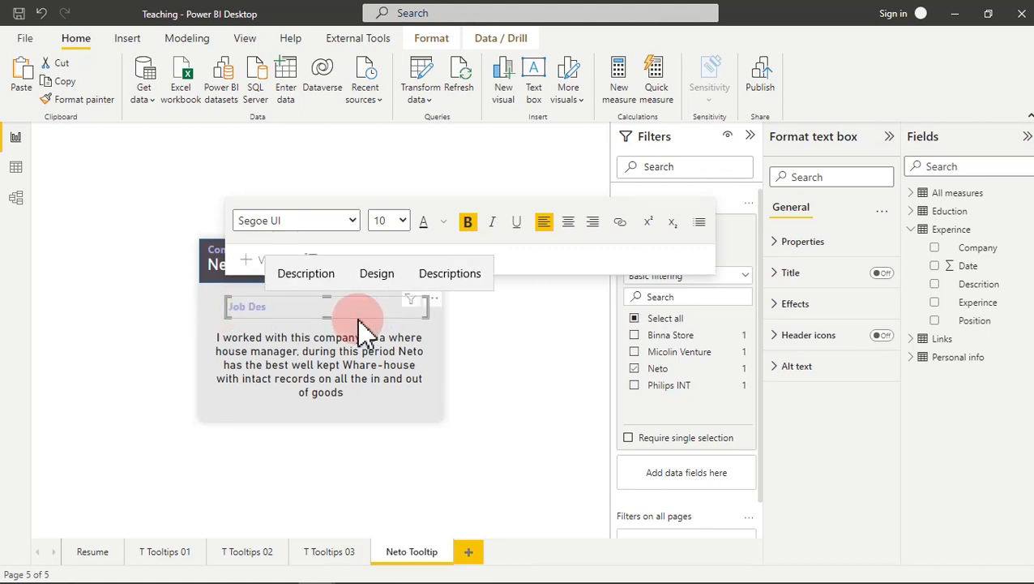
type("cri")
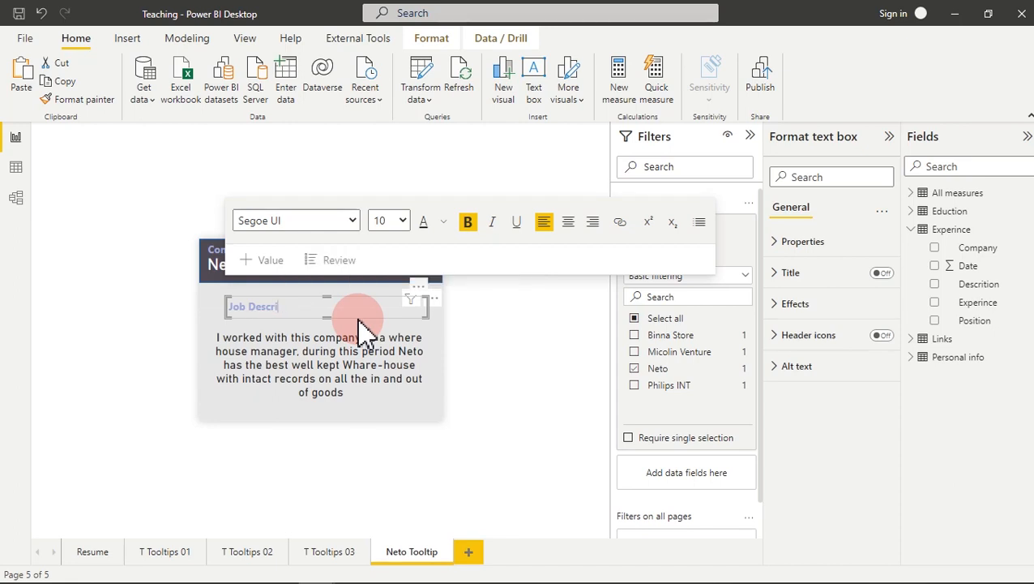
type("tpption.")
left_click(277, 308)
right_click(277, 308)
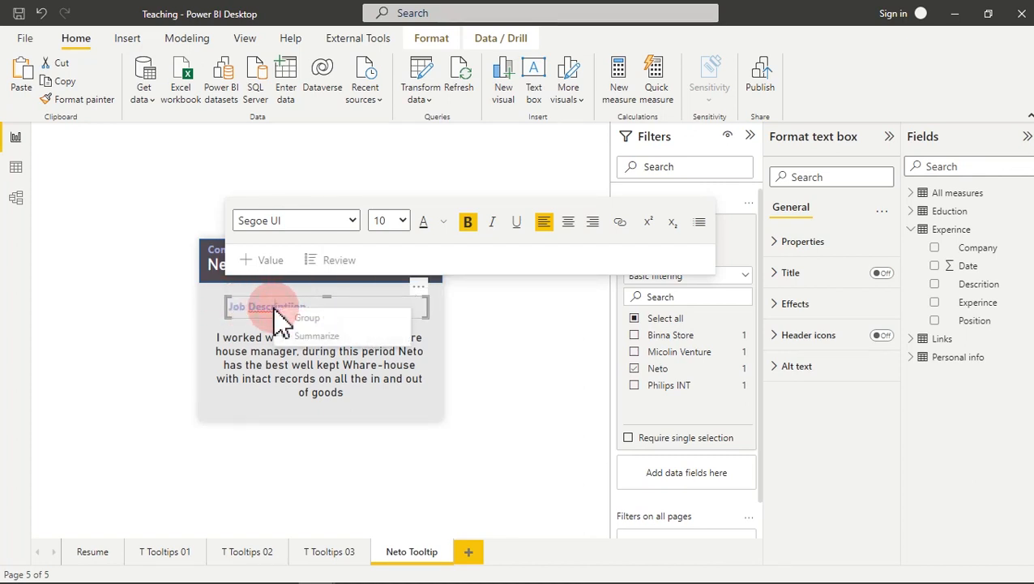
left_click(262, 308)
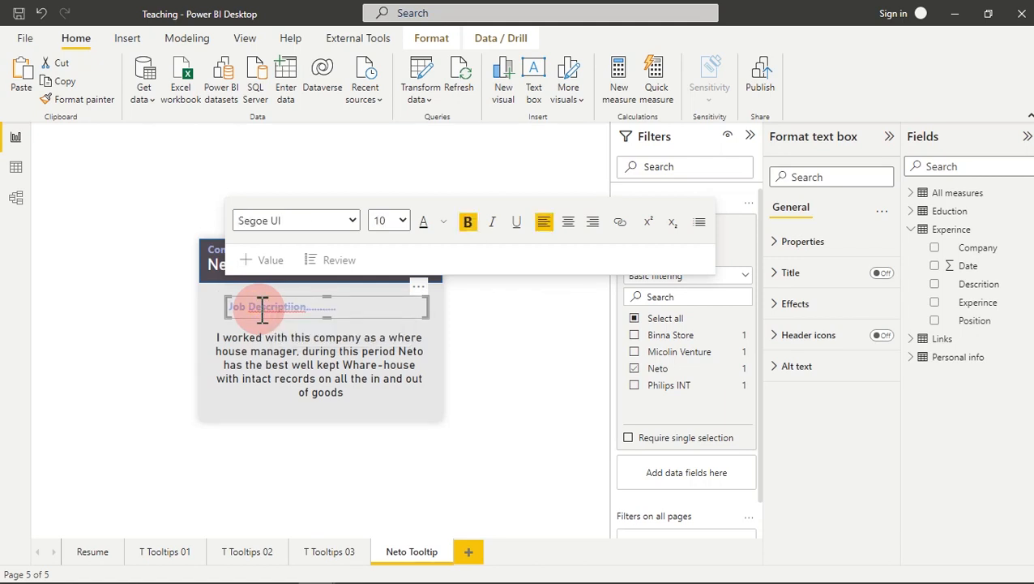
left_click_drag(262, 308, 357, 308)
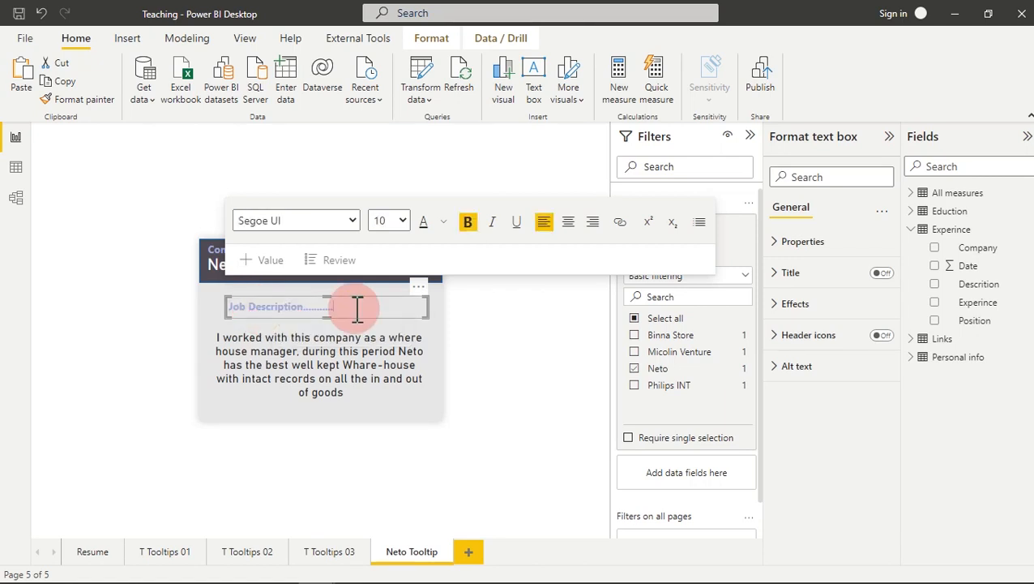
- Set the Job Description heading's font color to the custom hex value #CB1C8D and deselect the text box
left_click(444, 222)
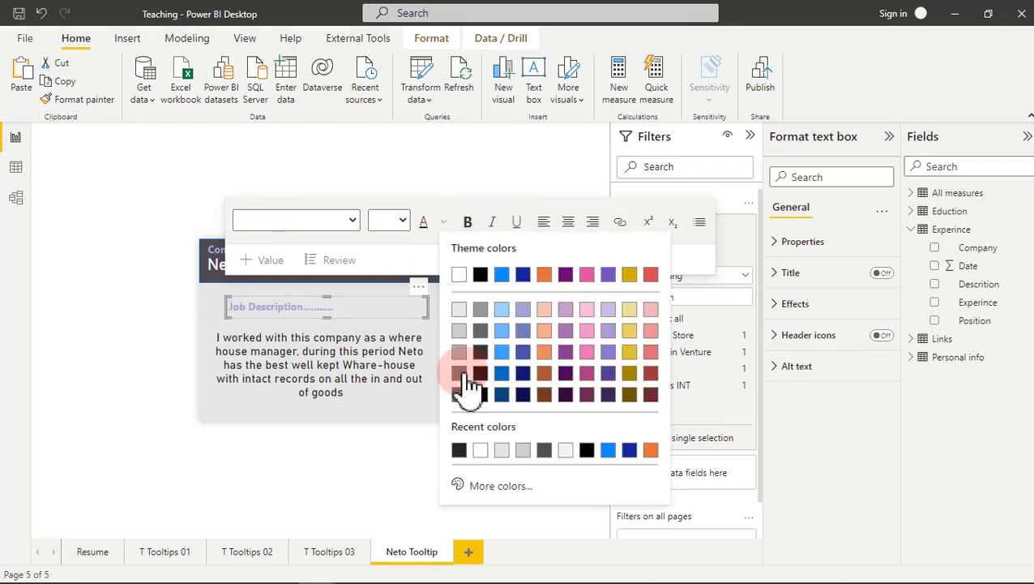
left_click(486, 486)
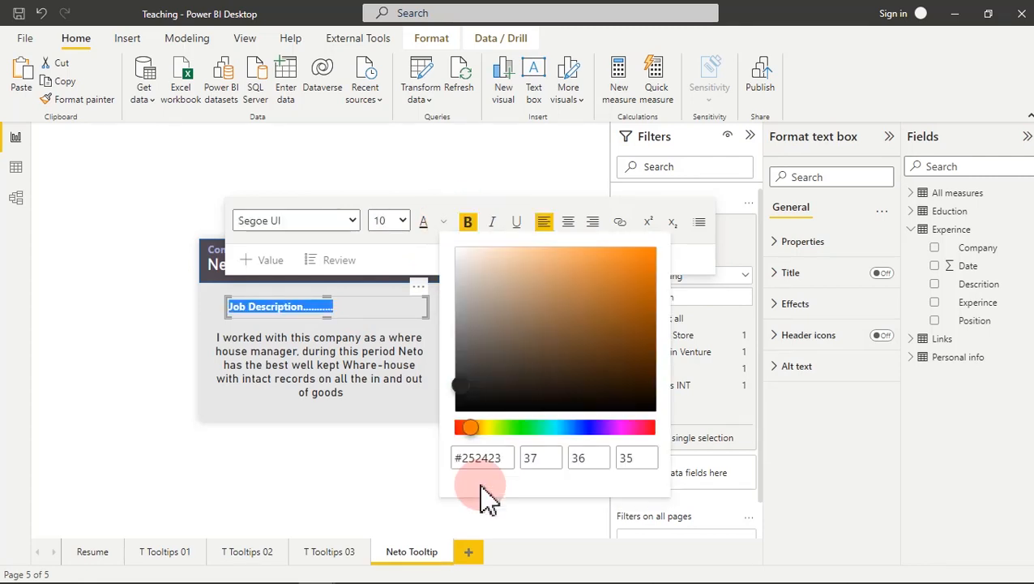
left_click_drag(505, 458, 451, 458)
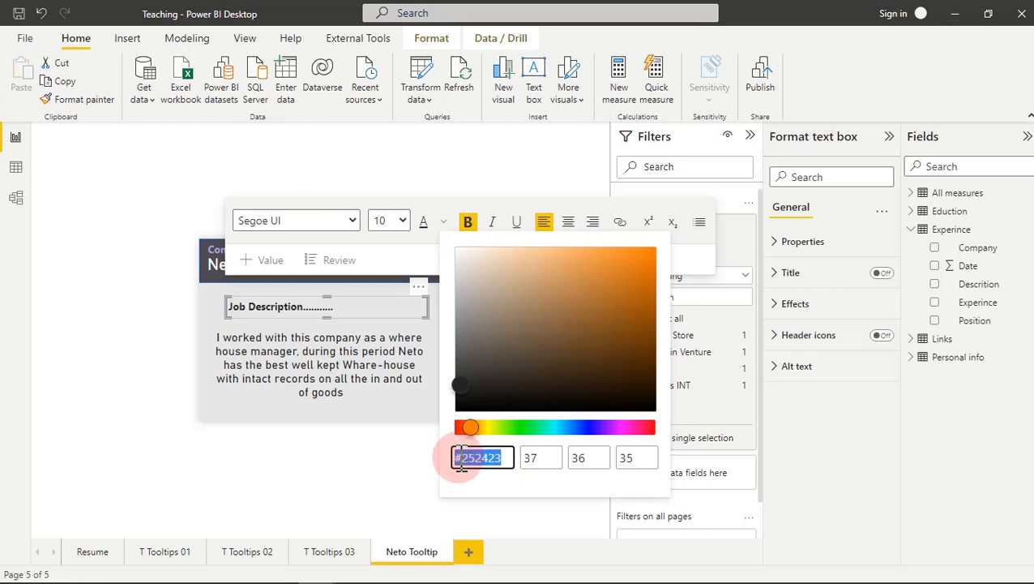
type("#CB1C8D")
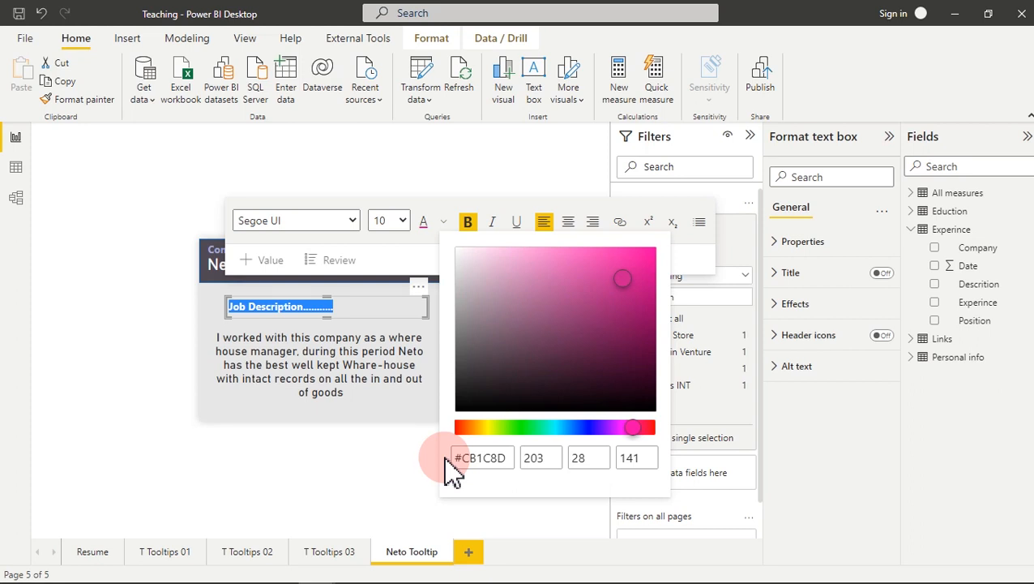
left_click(405, 432)
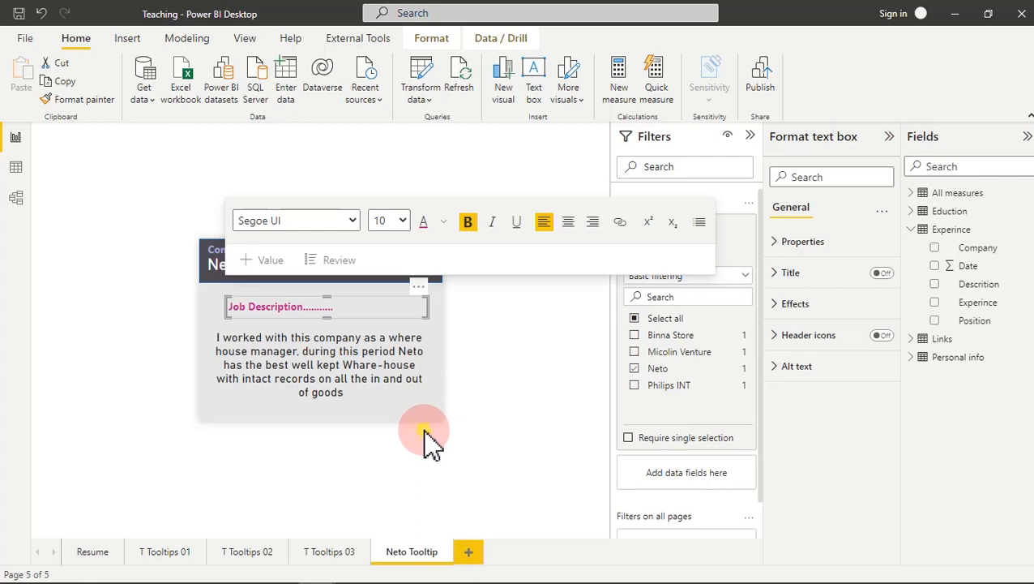
left_click(424, 429)
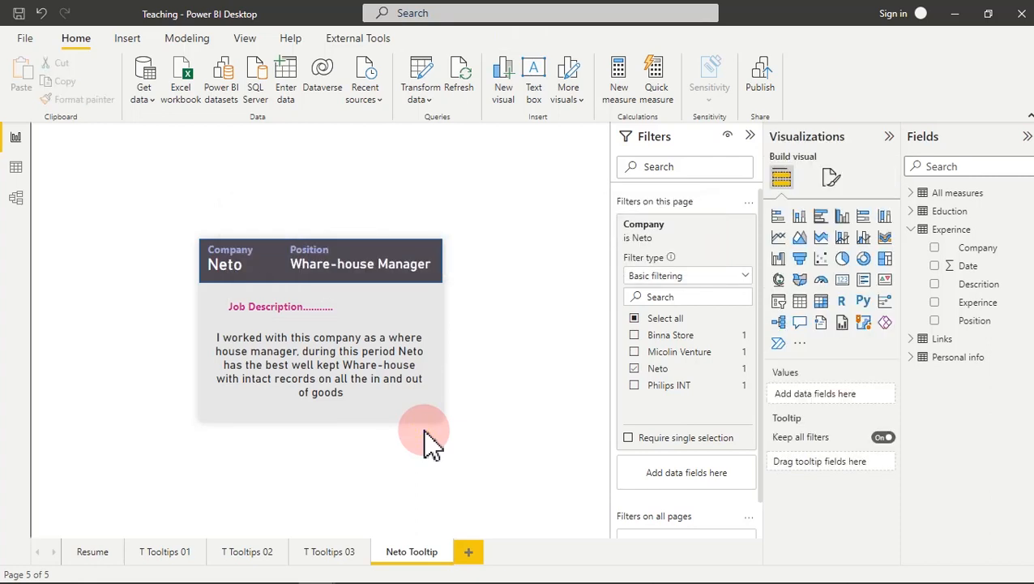
- Duplicate the Neto Tooltip page and set the copy's Company page filter to Philips INT only
right_click(411, 555)
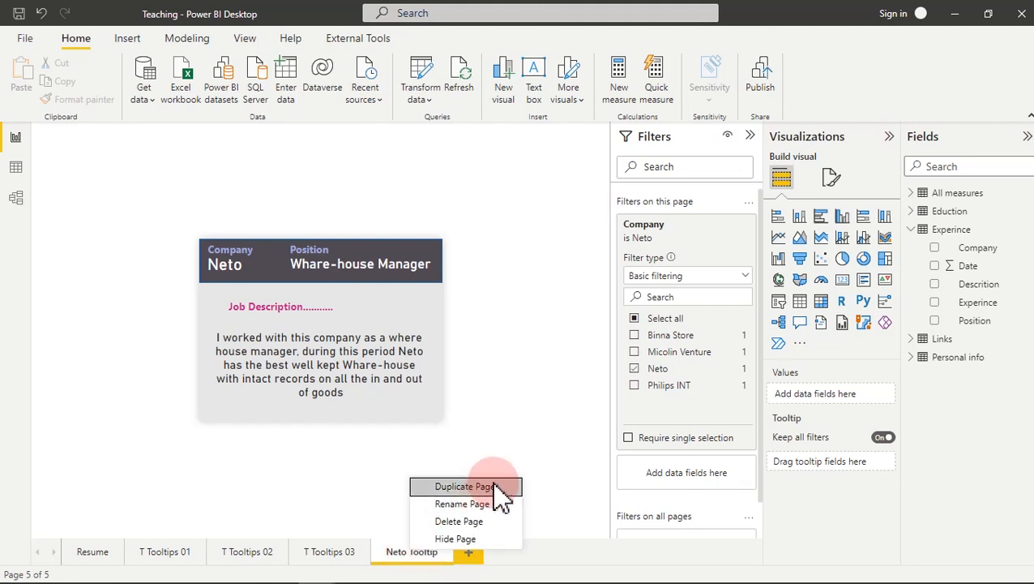
left_click(489, 488)
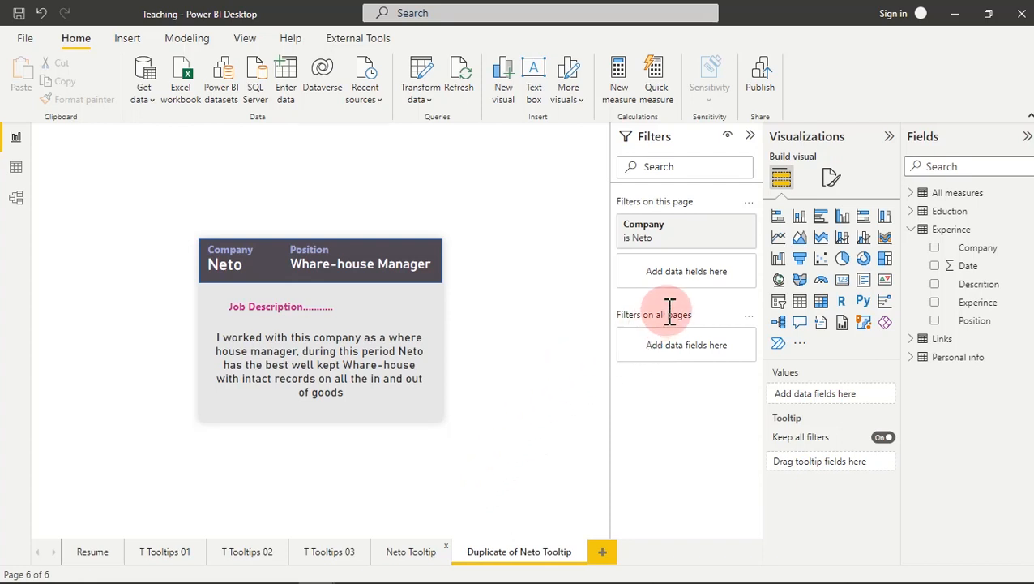
left_click(714, 227)
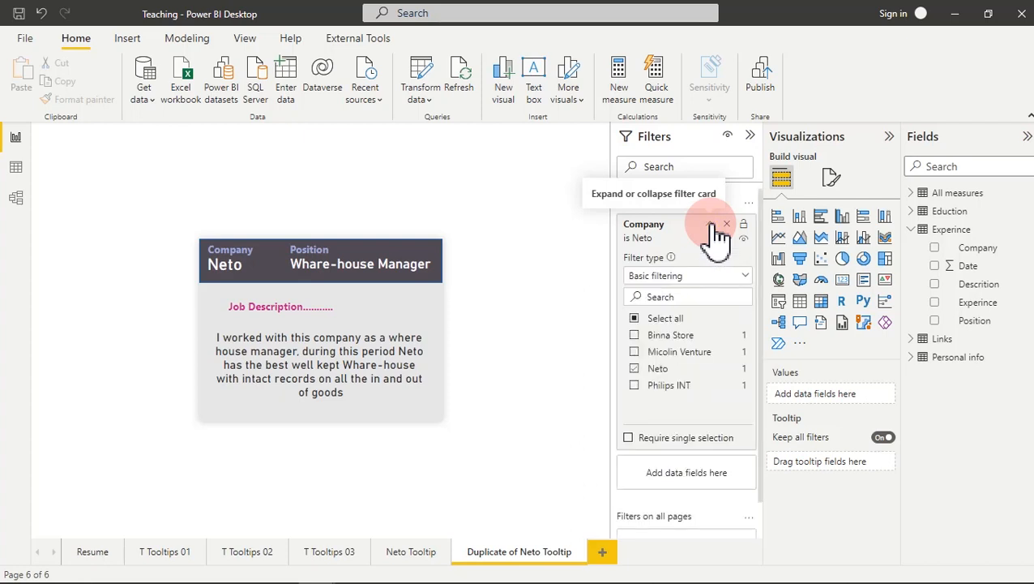
left_click(636, 371)
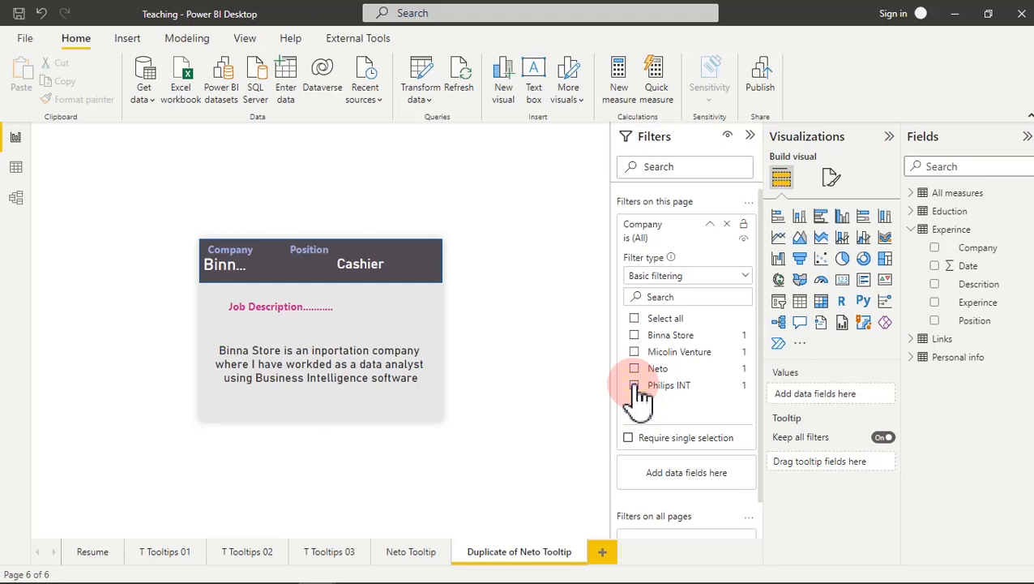
left_click(636, 386)
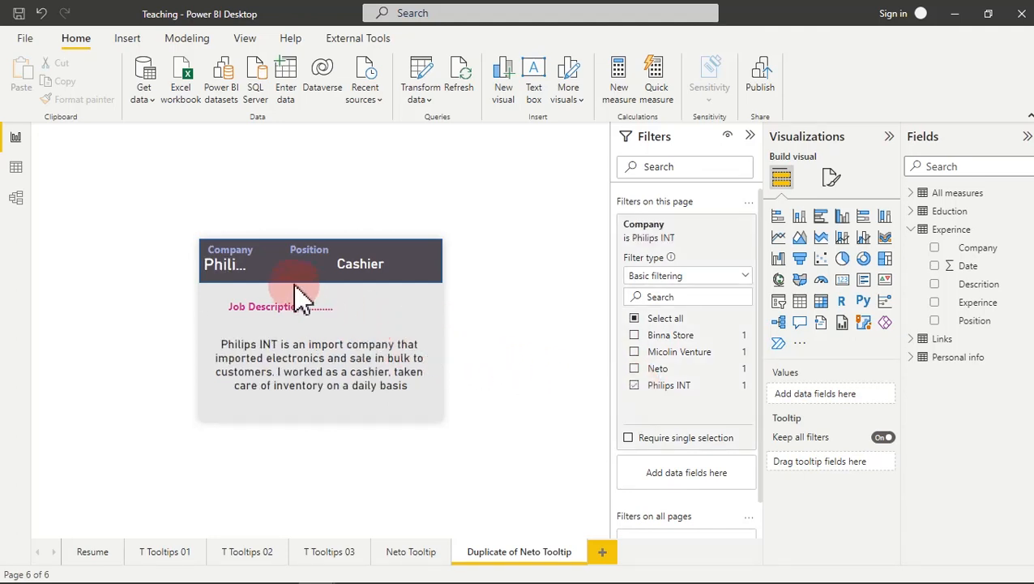
- Widen the Company card in the header band so the full company name fits
left_click(243, 274)
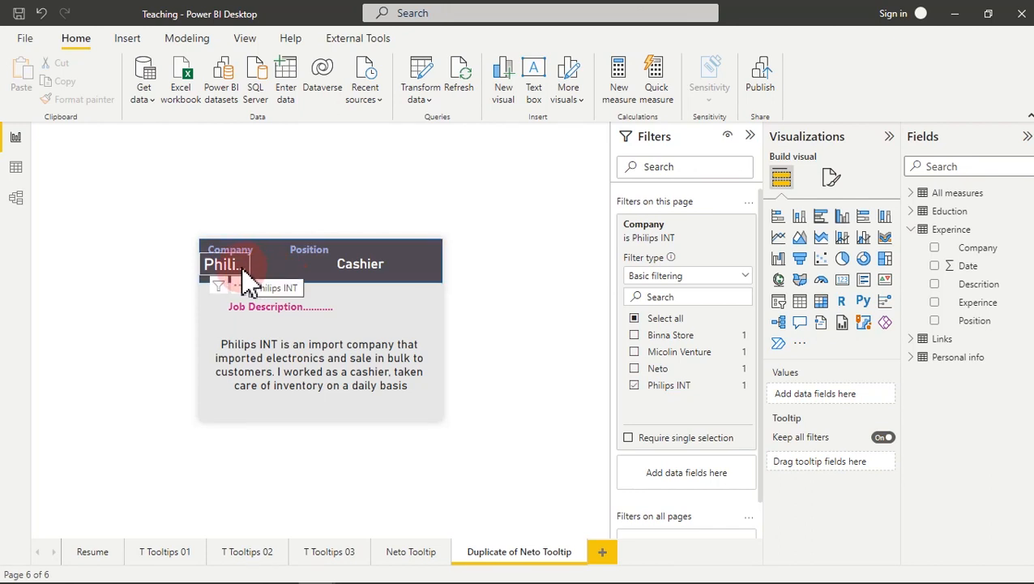
left_click(242, 268)
left_click_drag(252, 275, 301, 280)
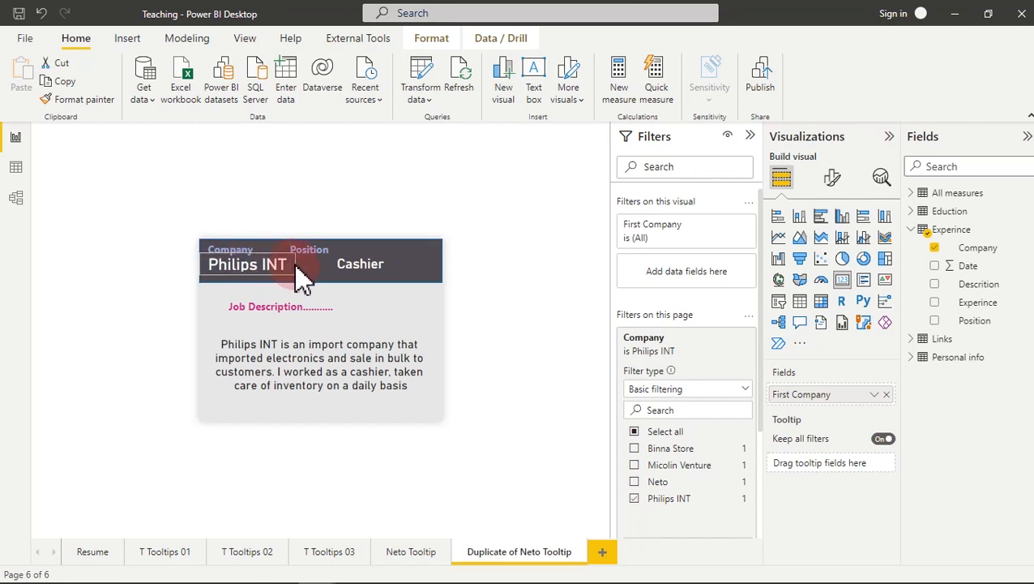
- Move the Position heading across the header band to line up with the Cashier text, then deselect it
left_click(322, 243)
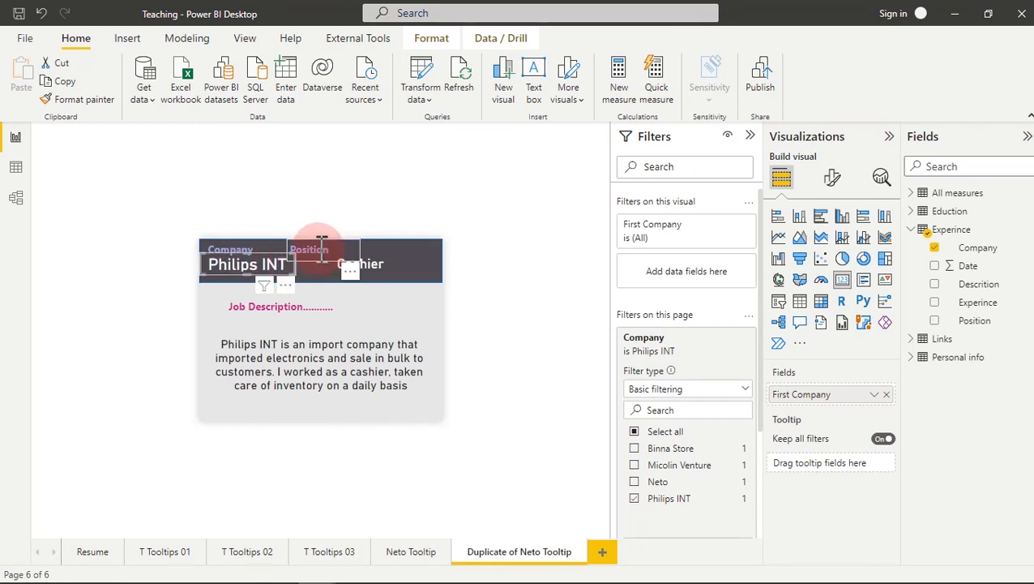
left_click(322, 243)
left_click_drag(346, 273, 397, 281)
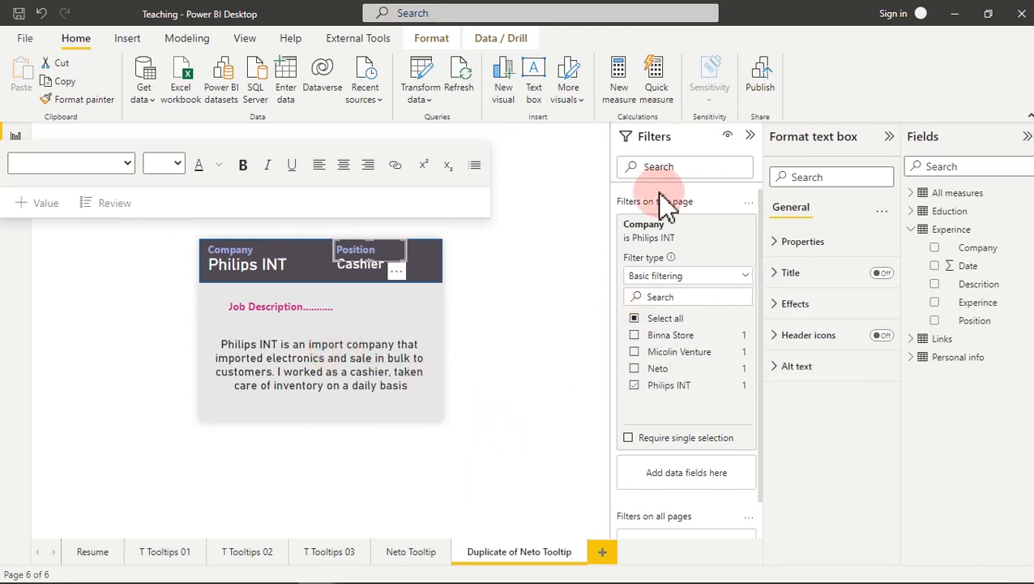
left_click(794, 209)
left_click(811, 241)
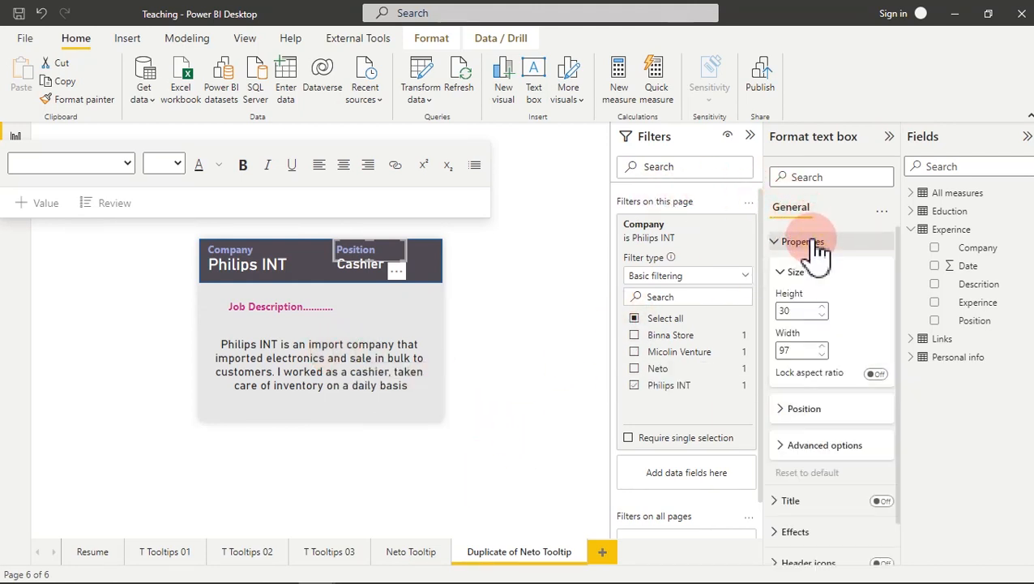
left_click(594, 285)
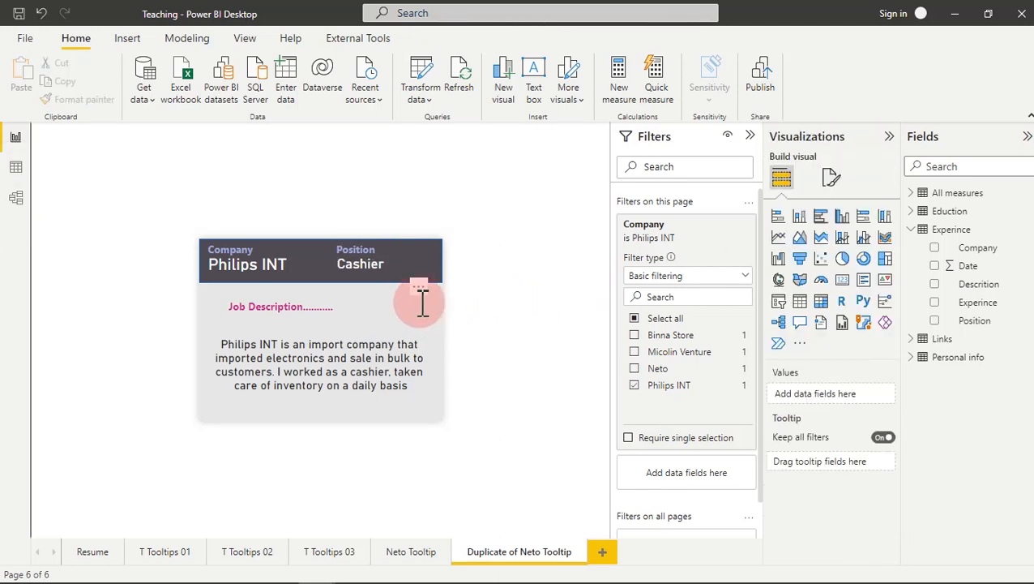
- Rename the duplicated Neto Tooltip page as Philips Tooltip in its page information settings
left_click(831, 179)
left_click(785, 250)
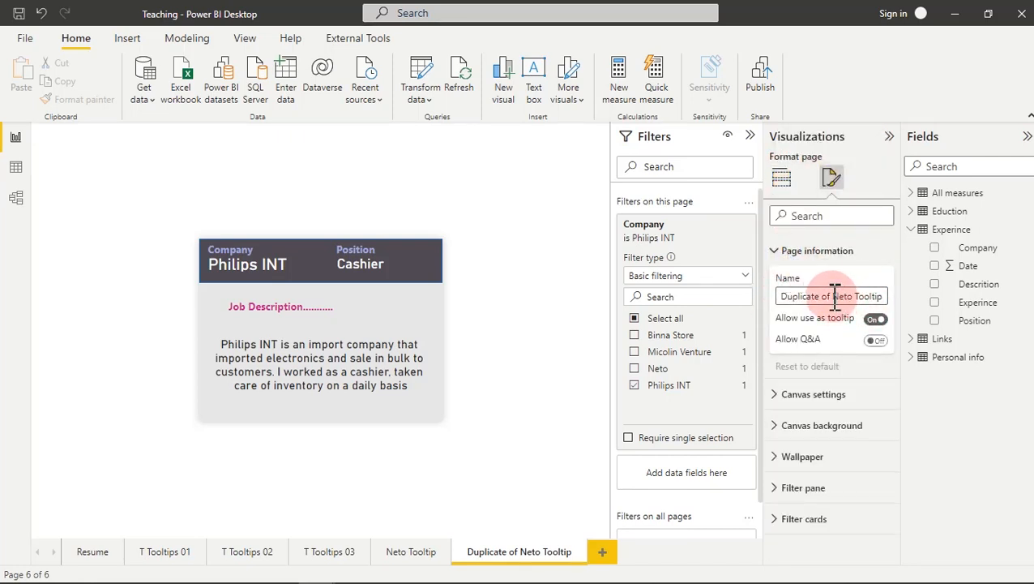
left_click_drag(834, 294, 762, 304)
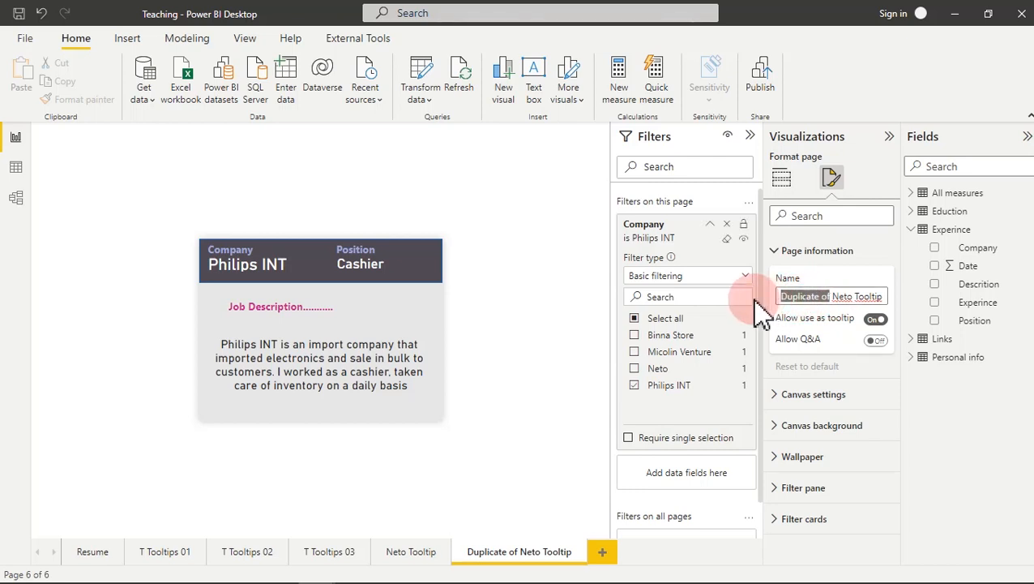
key("BackSpace")
key("Return")
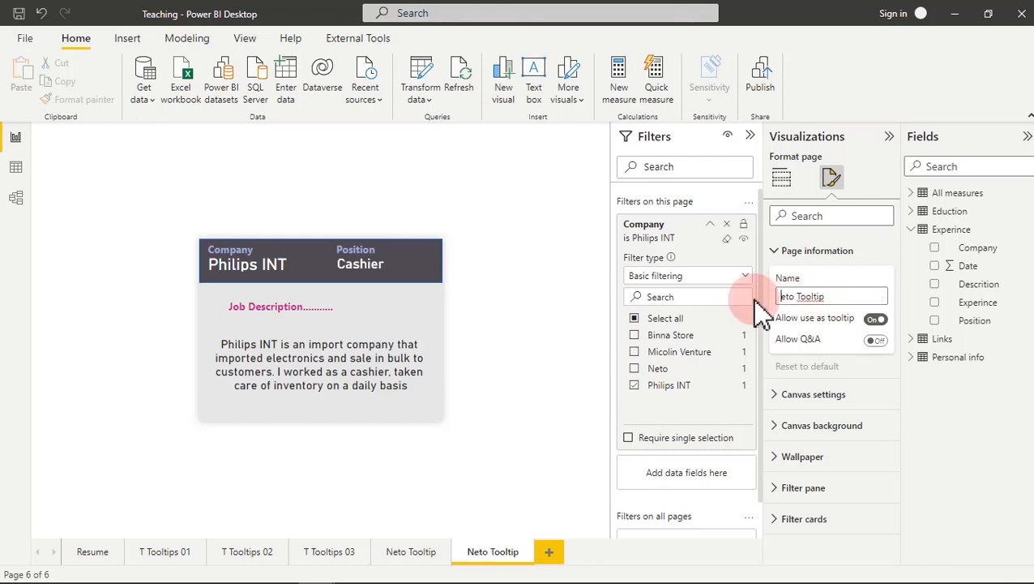
key("Delete")
key("Delete")
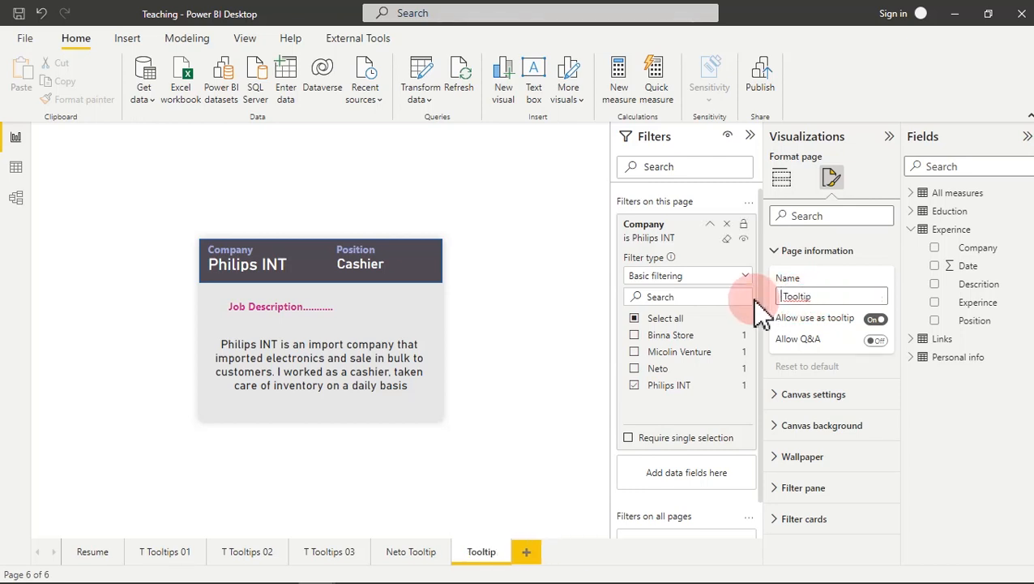
type("Phil")
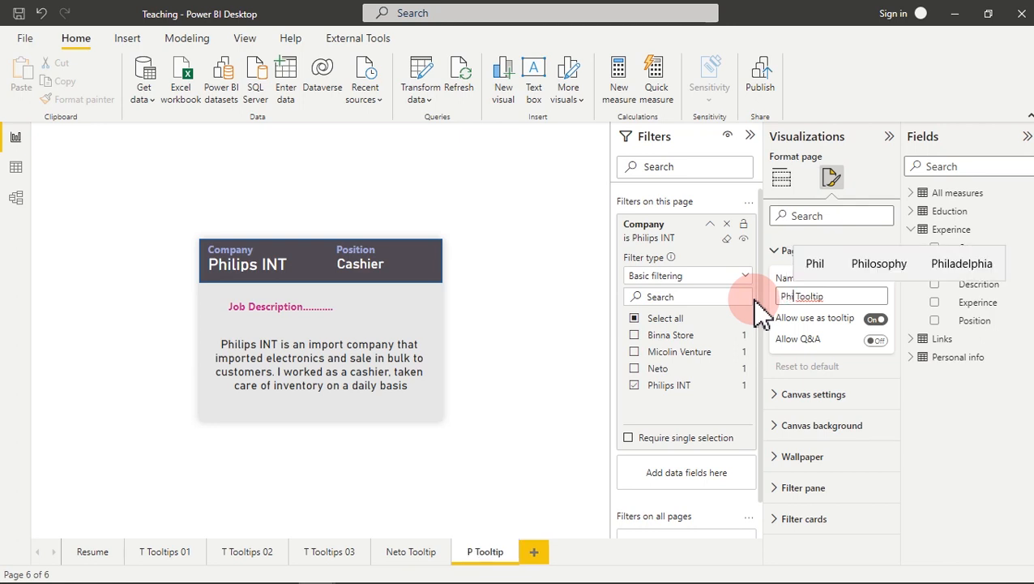
type("ip")
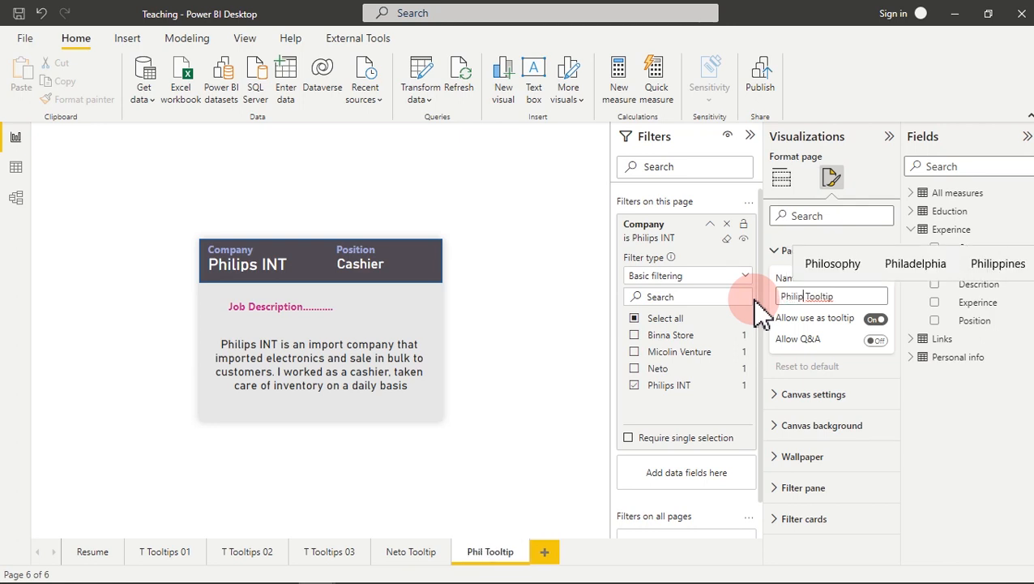
type("s")
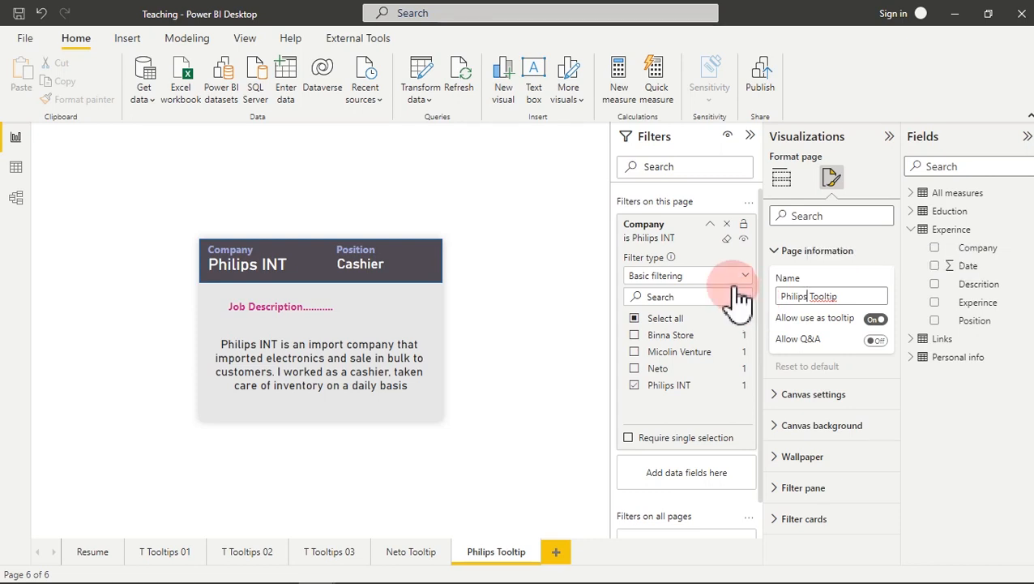
left_click(604, 288)
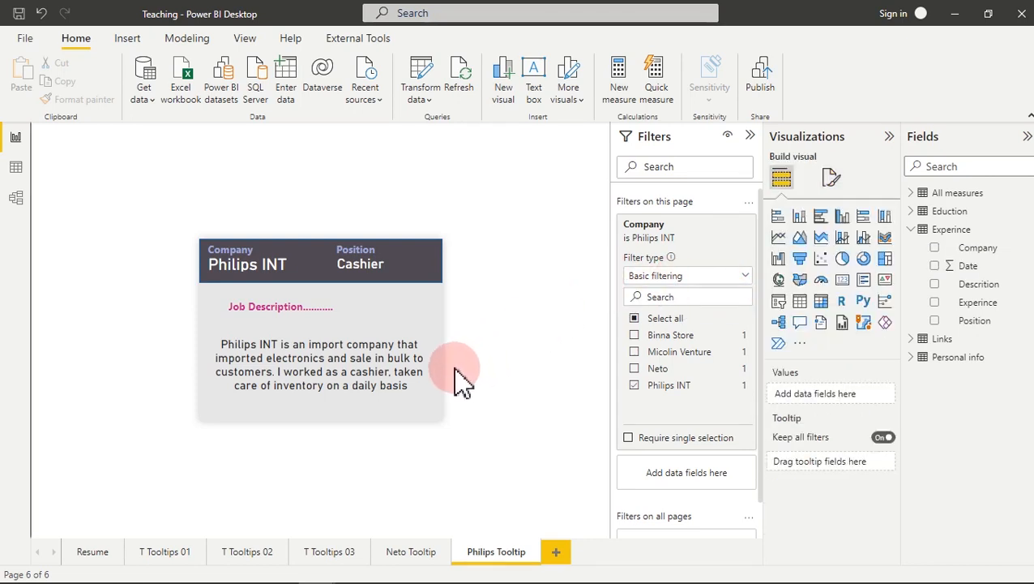
- Duplicate the Philips Tooltip page and set the copy's Company page filter to Micolin Venture only
right_click(499, 565)
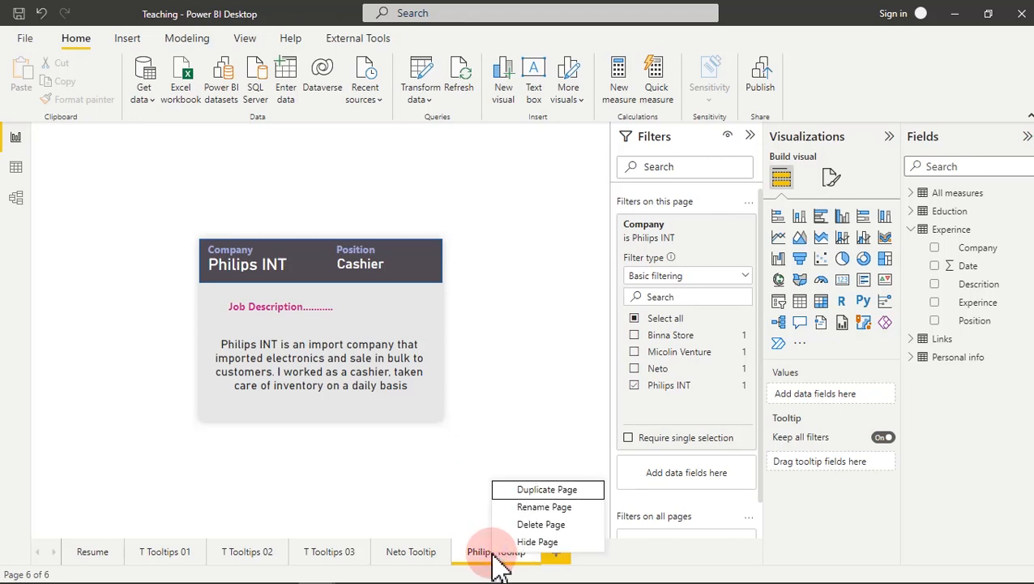
left_click(536, 492)
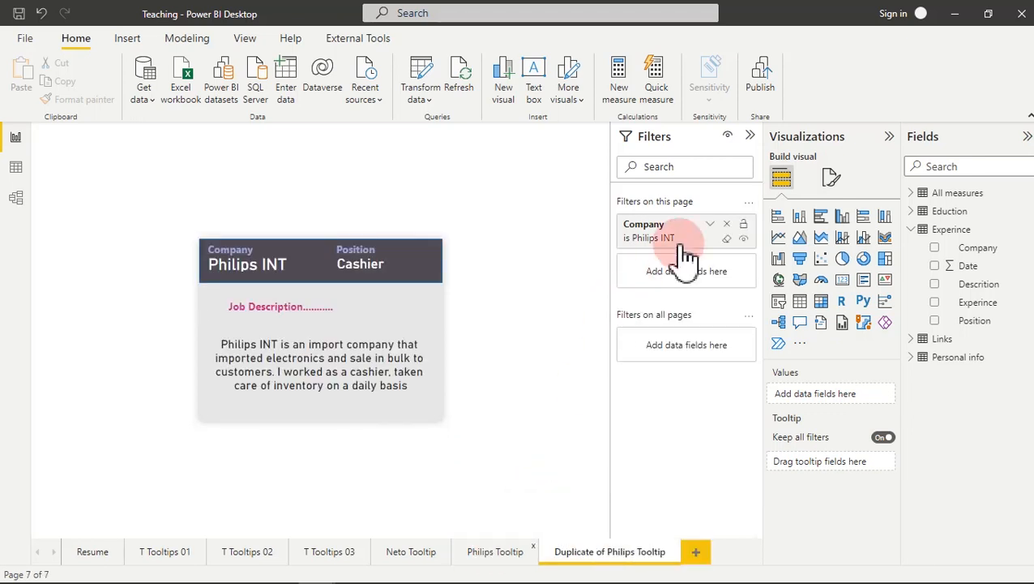
left_click(710, 225)
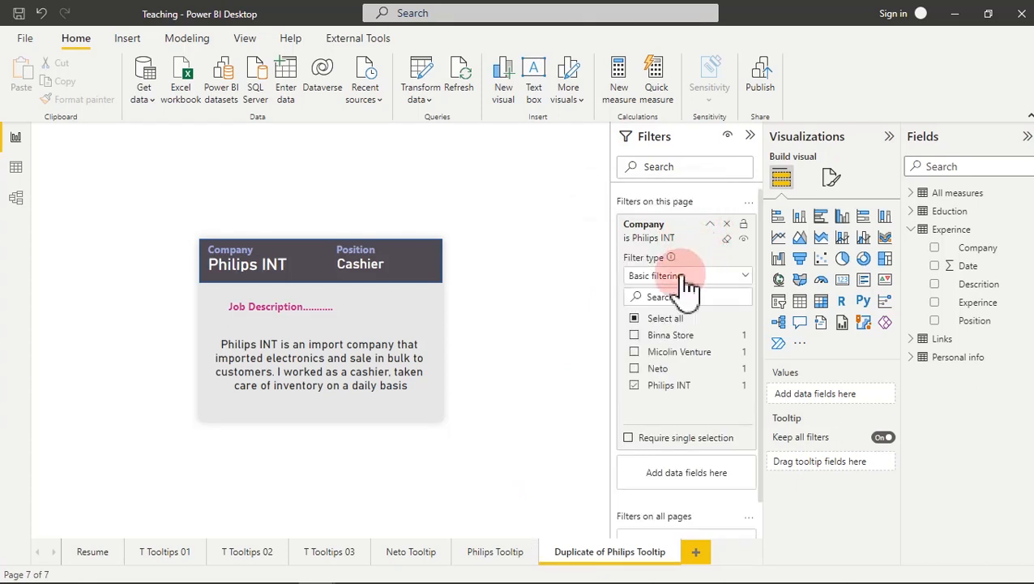
left_click(635, 385)
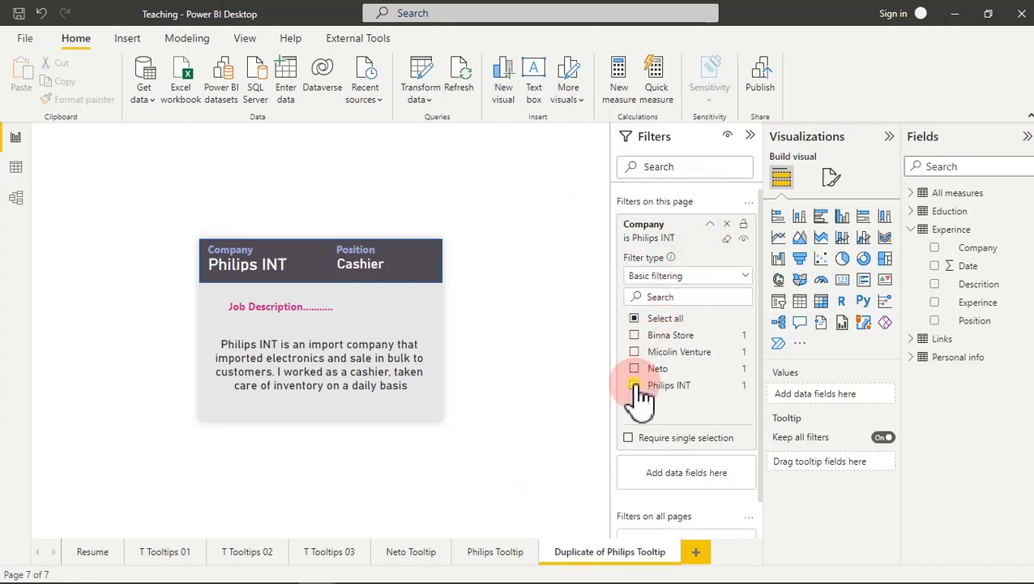
left_click(637, 354)
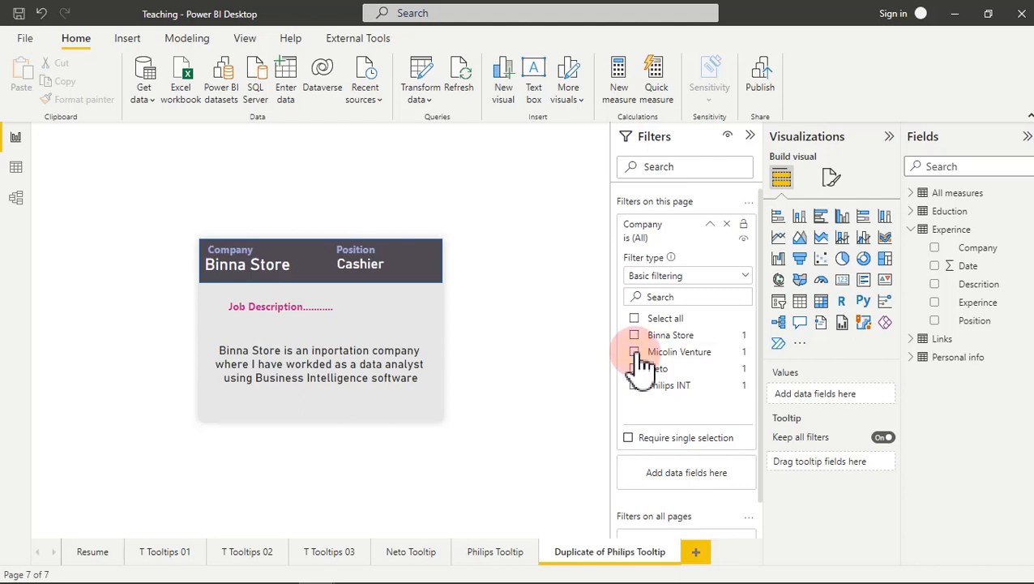
- Widen the Company card to fit the full company name and narrow the Position card from its inner edge to make room
left_click(274, 273)
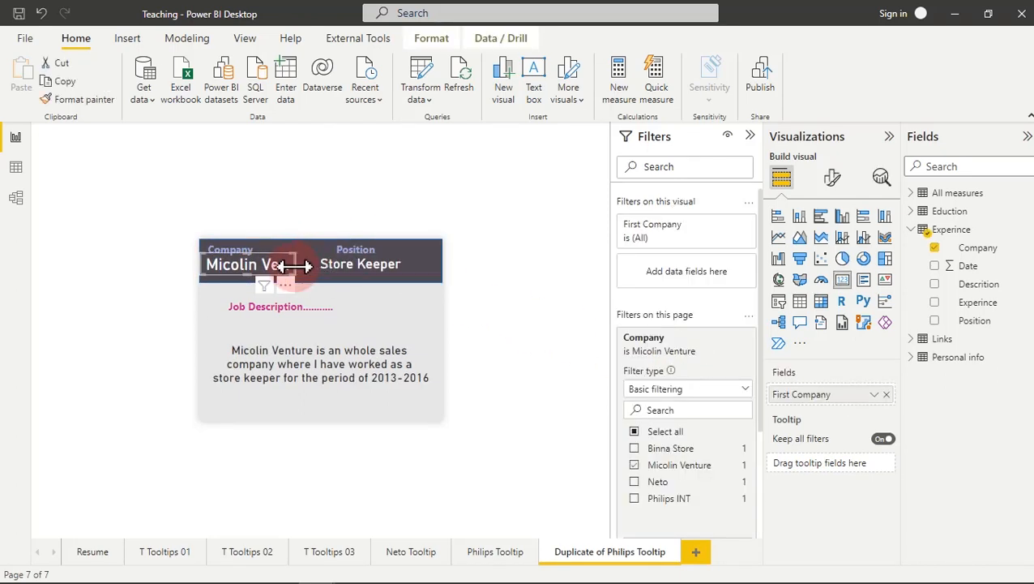
left_click_drag(298, 264, 323, 265)
left_click(333, 279)
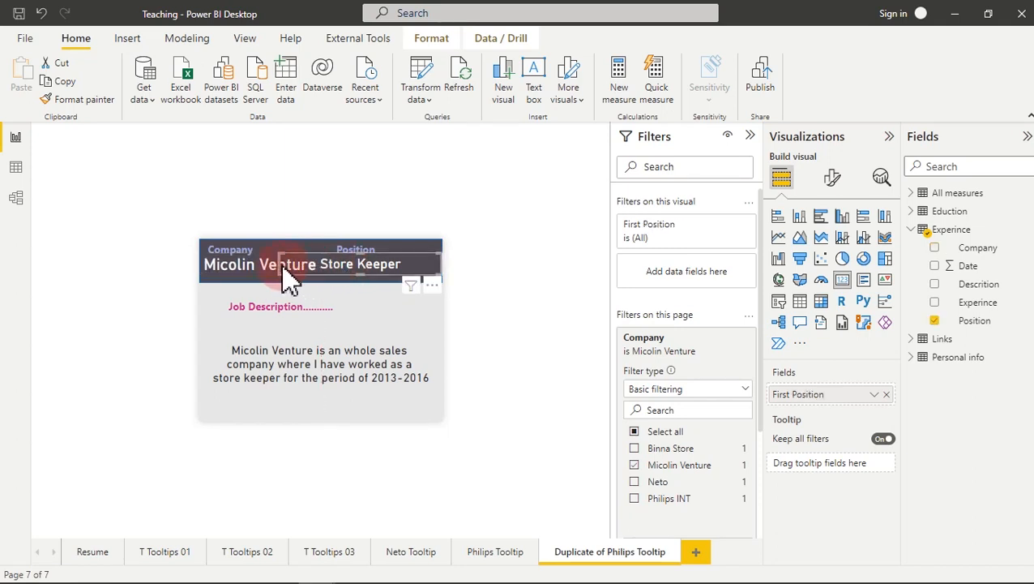
left_click_drag(278, 263, 322, 266)
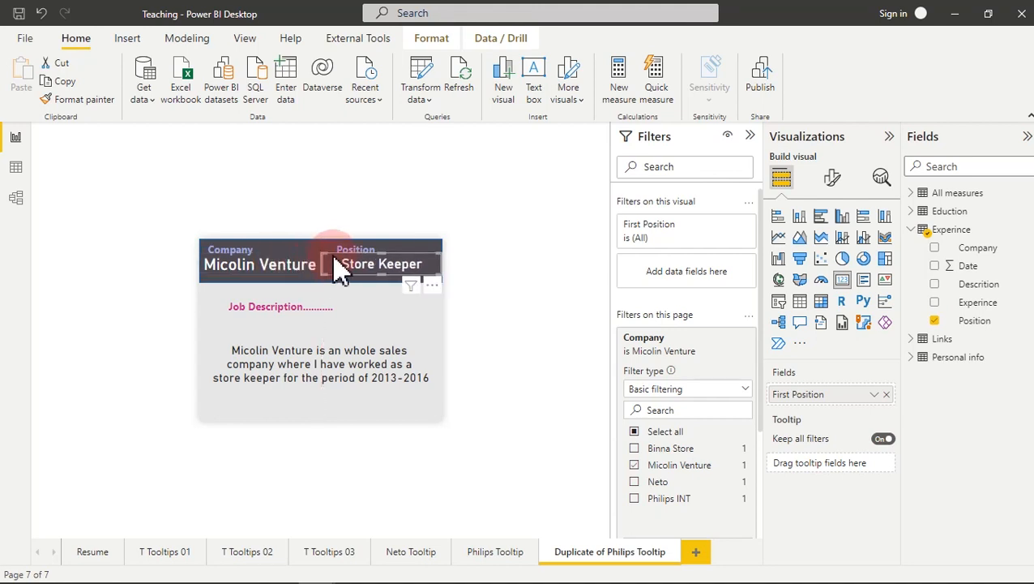
- Move the Position heading slightly across the header band to line up with the Store Keeper text
left_click(403, 272)
left_click_drag(411, 279, 409, 282)
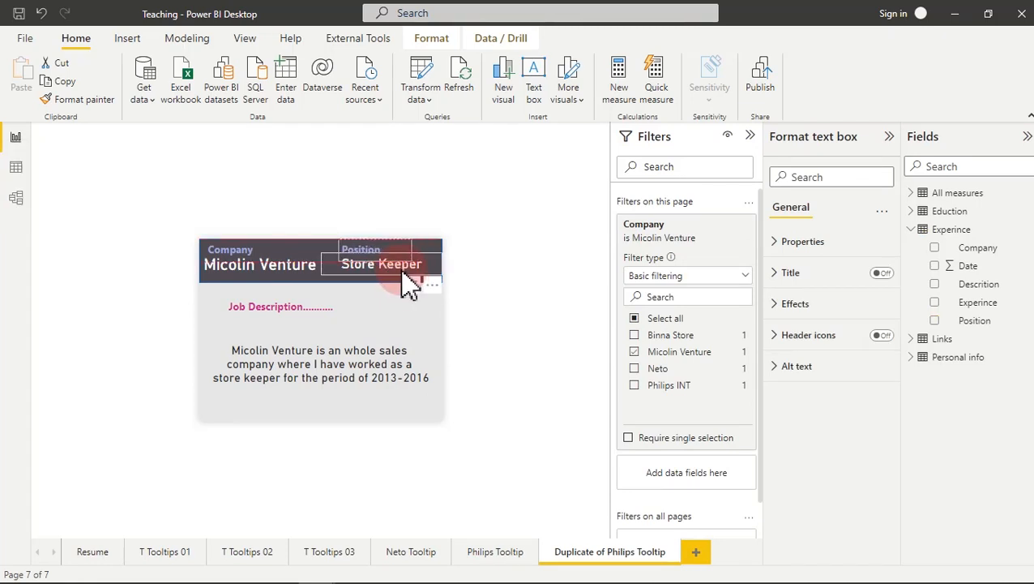
left_click(407, 278)
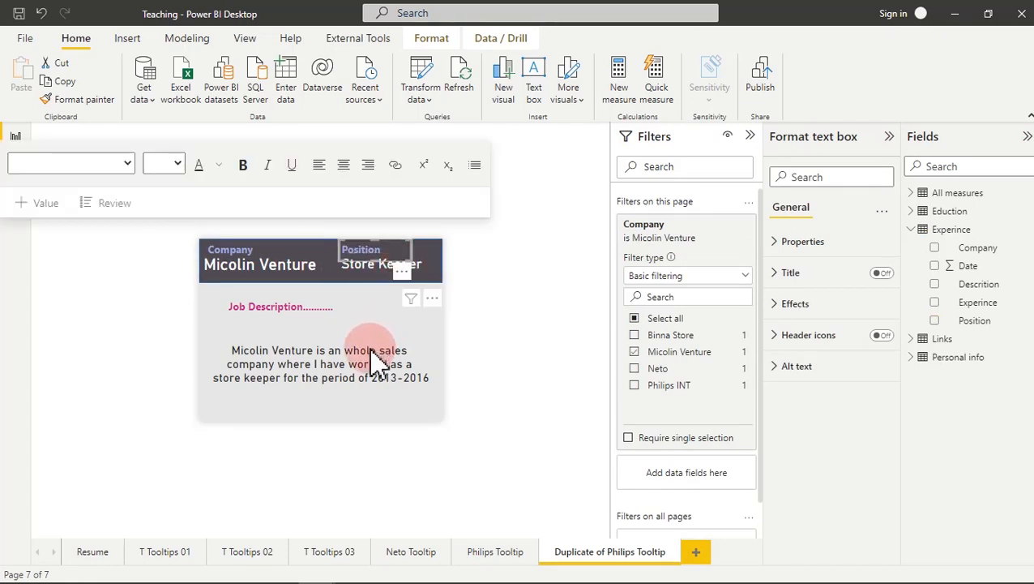
- Rename the duplicated Philips Tooltip page as Micolin Tooltip
double_click(589, 555)
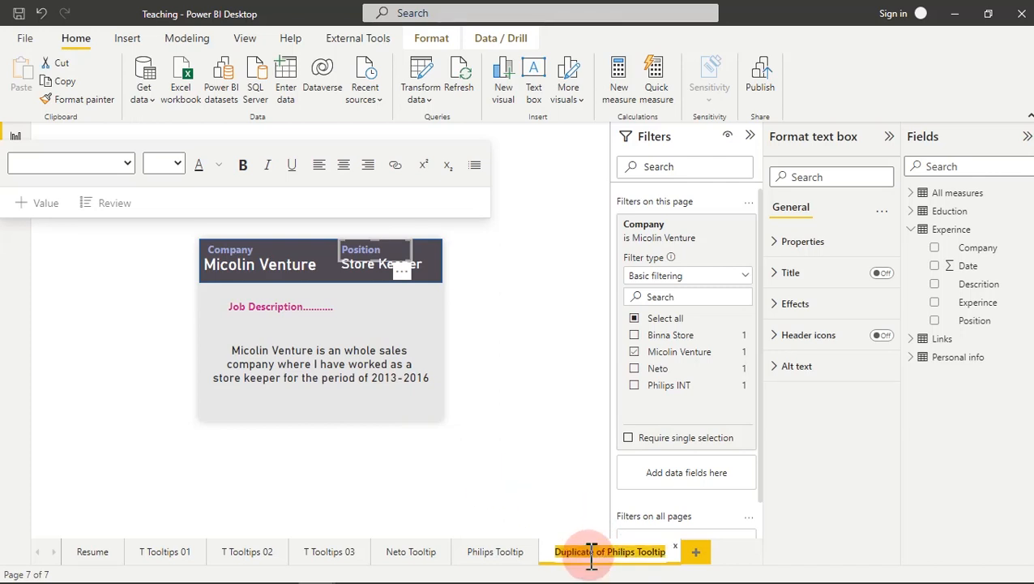
left_click_drag(638, 554, 482, 557)
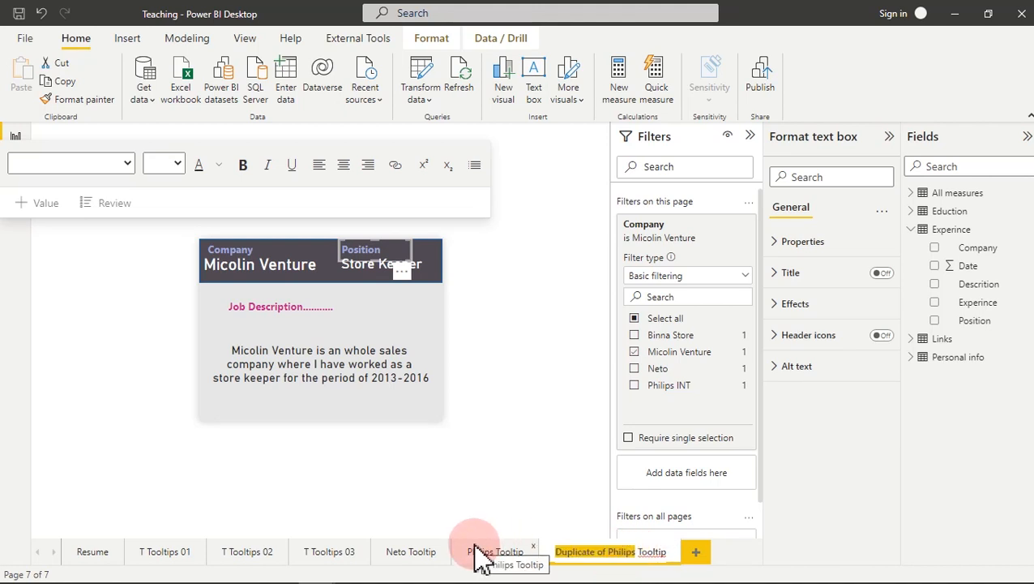
type("Micolin")
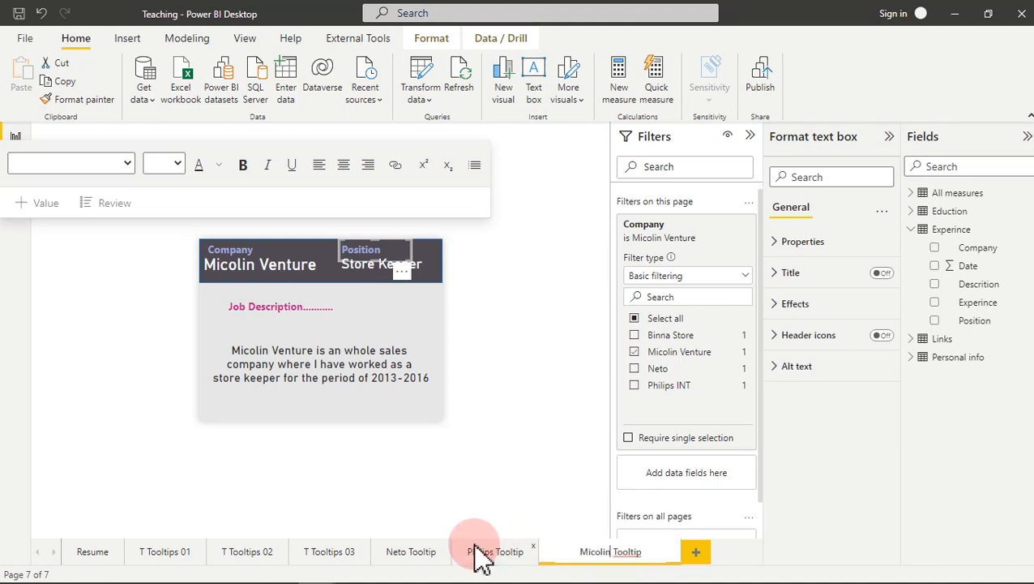
key("Return")
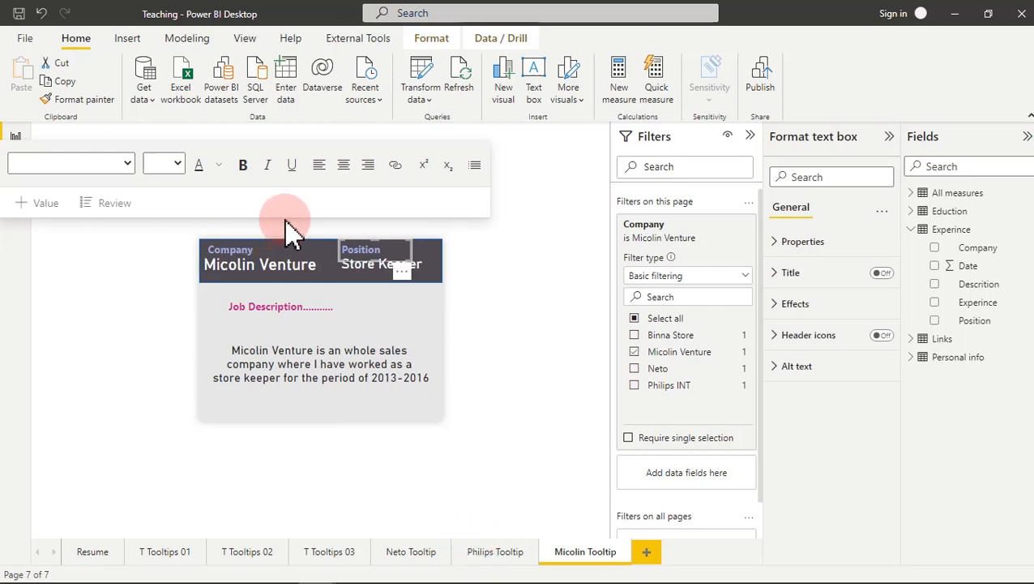
- Duplicate the Micolin Tooltip page and set the copy's Company page filter to Binna Store only
right_click(582, 564)
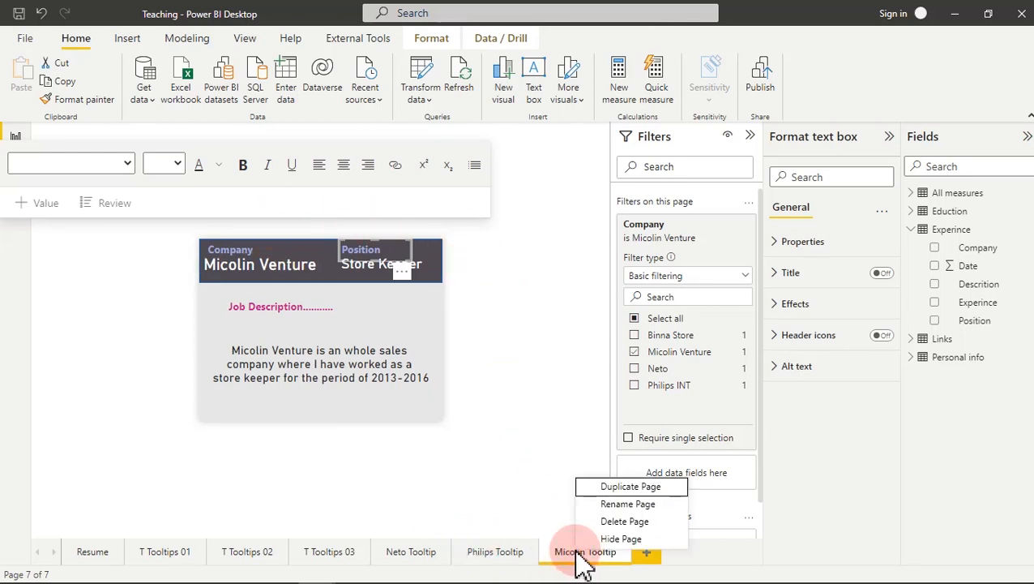
left_click(621, 486)
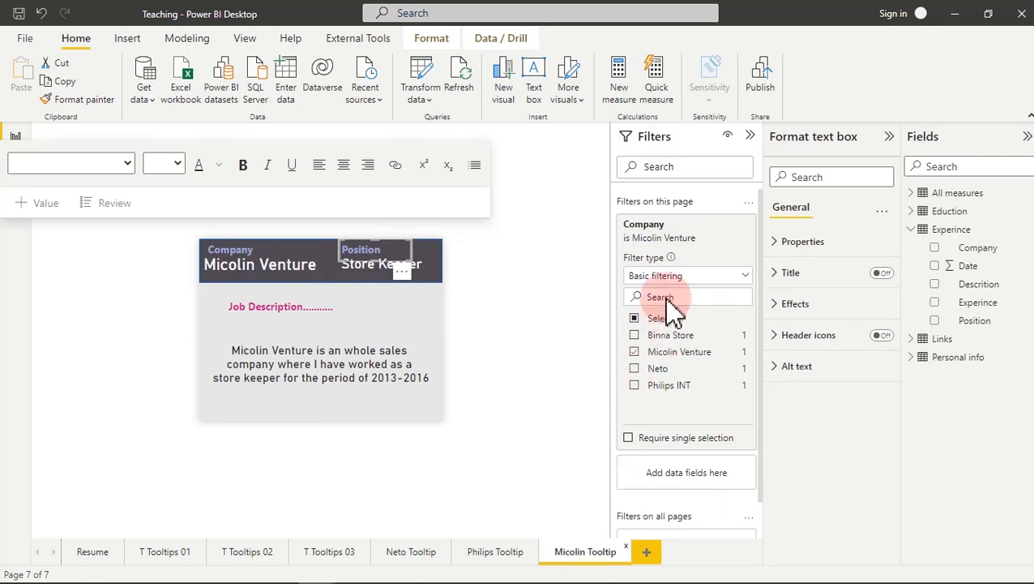
left_click(716, 232)
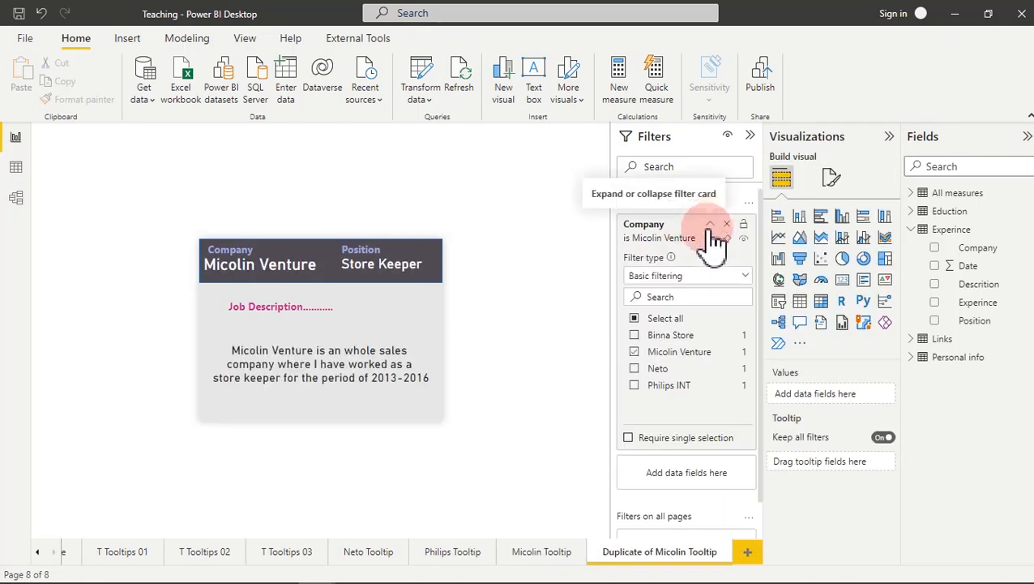
left_click(636, 352)
left_click(638, 336)
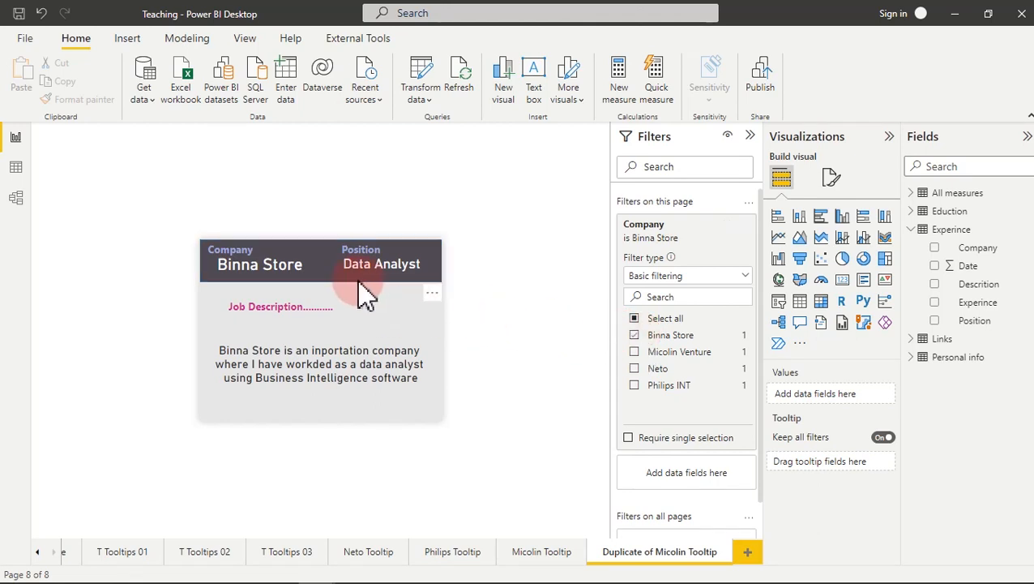
- Narrow the Company card so its text lines up with the Company heading, and rename the page as Binna Tooltip
left_click(289, 280)
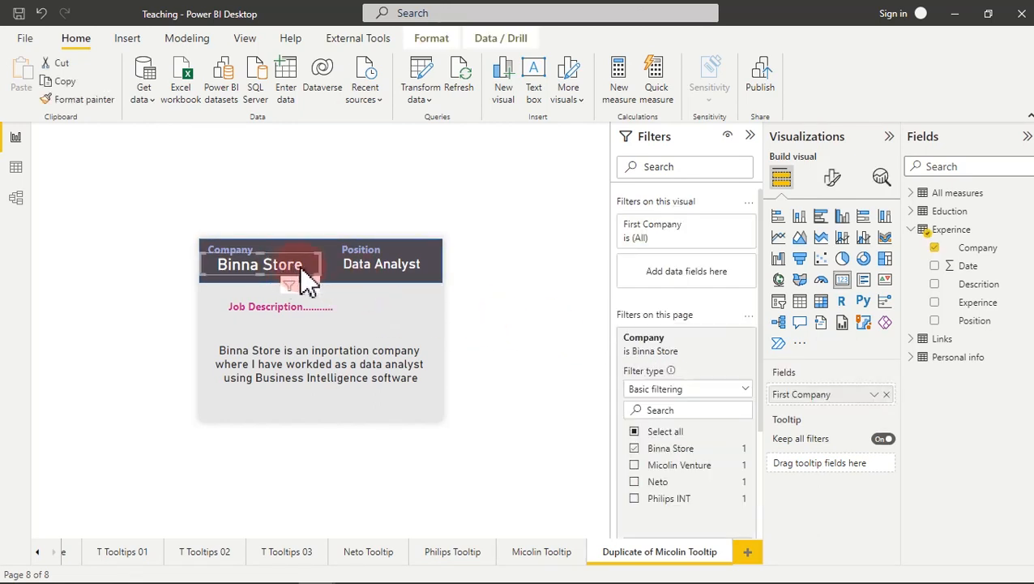
left_click_drag(313, 264, 302, 264)
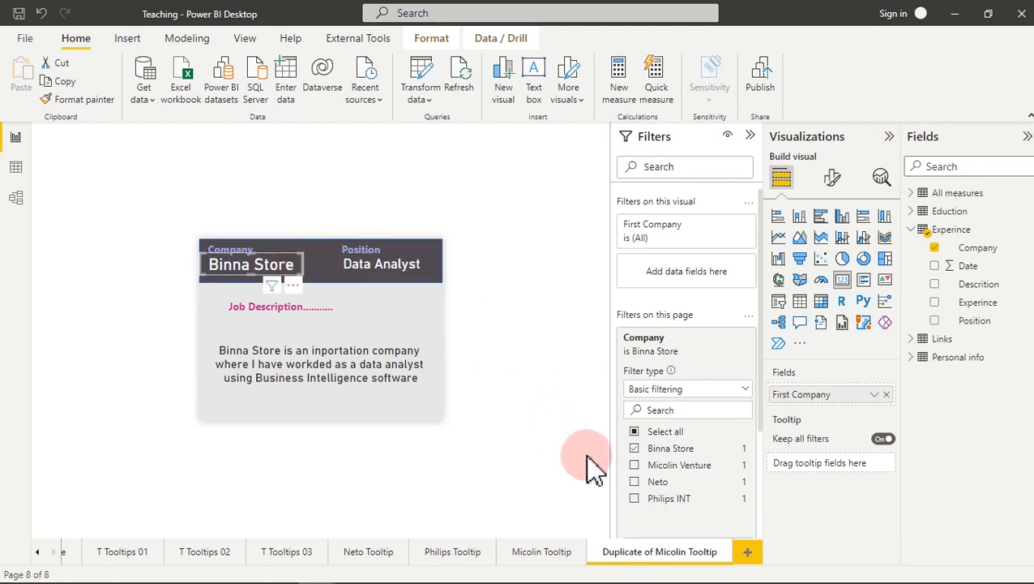
double_click(665, 558)
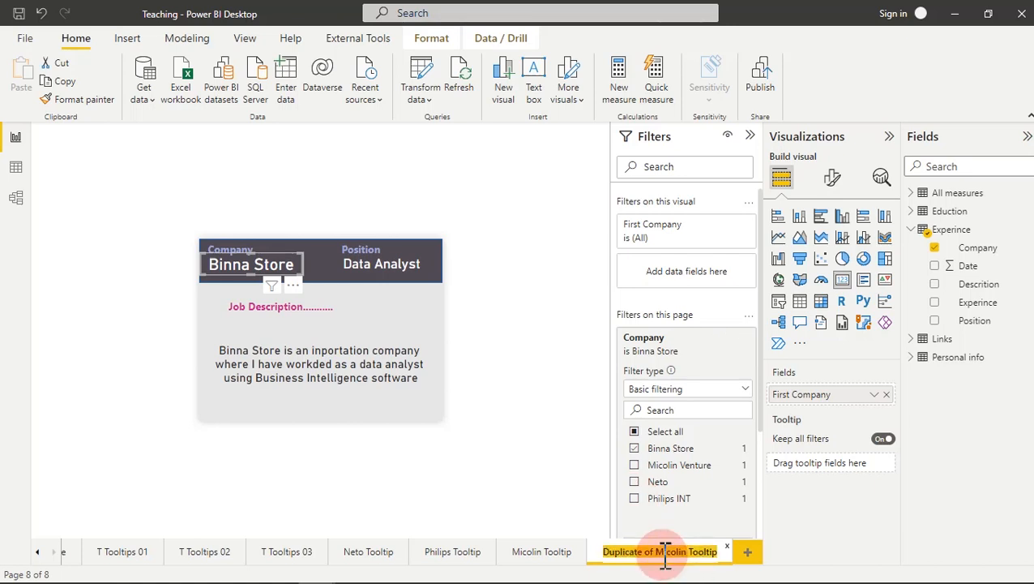
left_click_drag(687, 551, 596, 563)
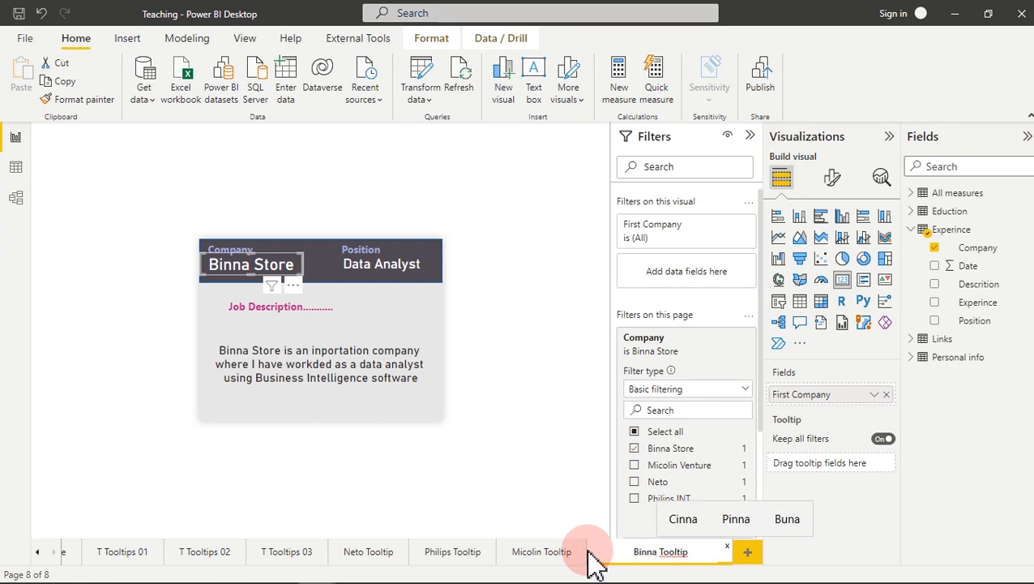
key("Return")
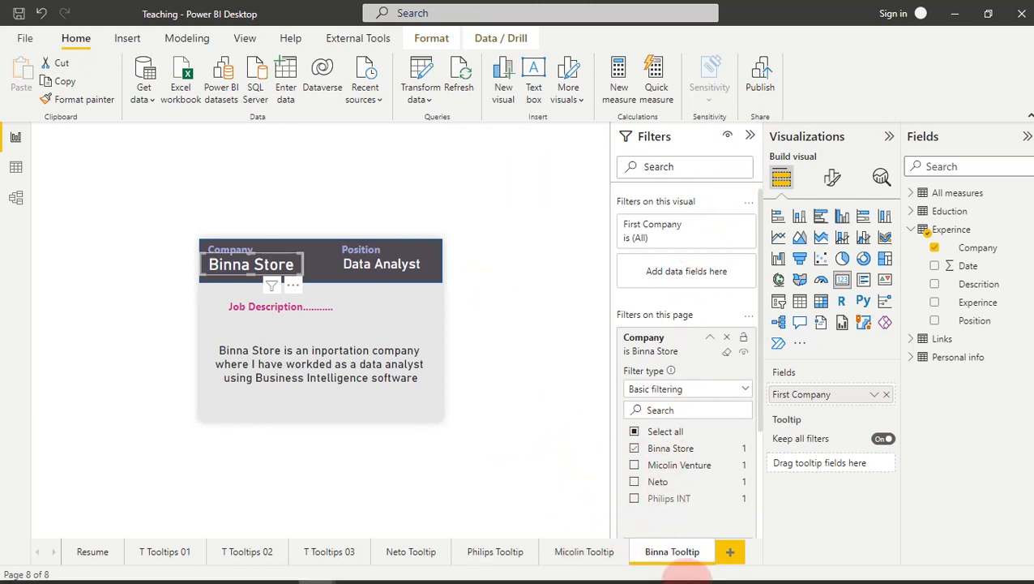
- Hide the Binna Tooltip page and go back to the Resume page
mouse_move(694, 538)
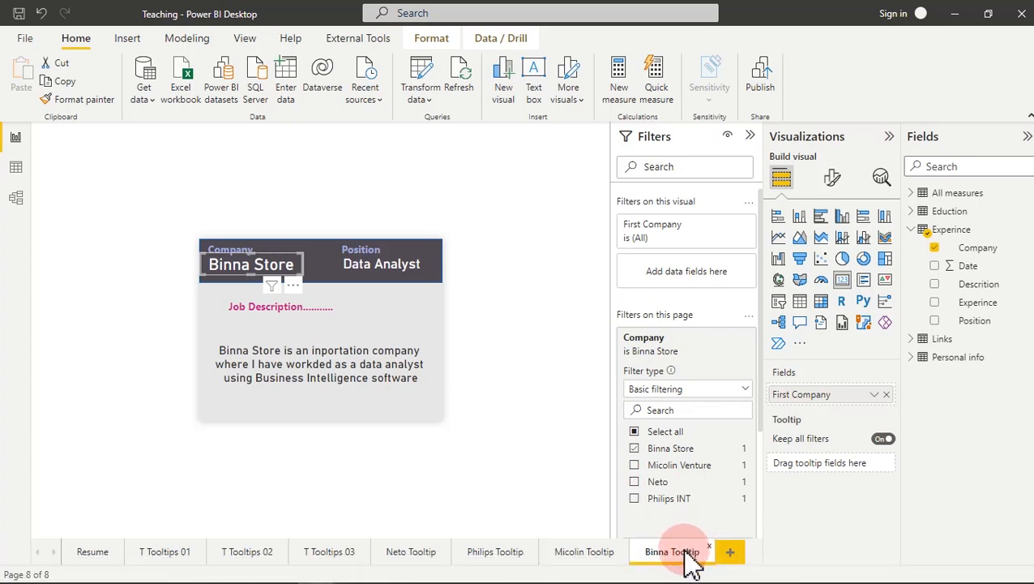
right_click(689, 556)
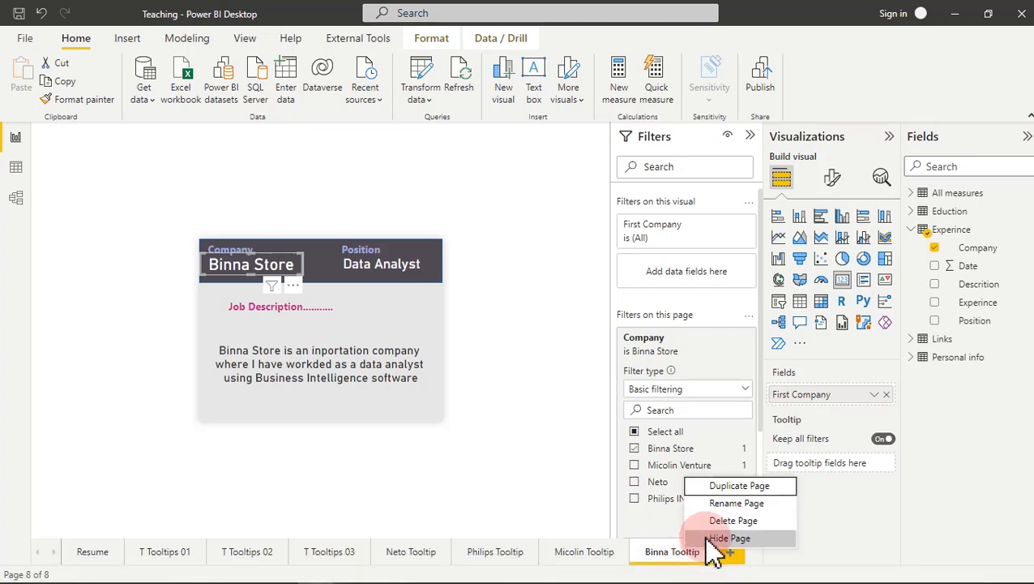
left_click(713, 539)
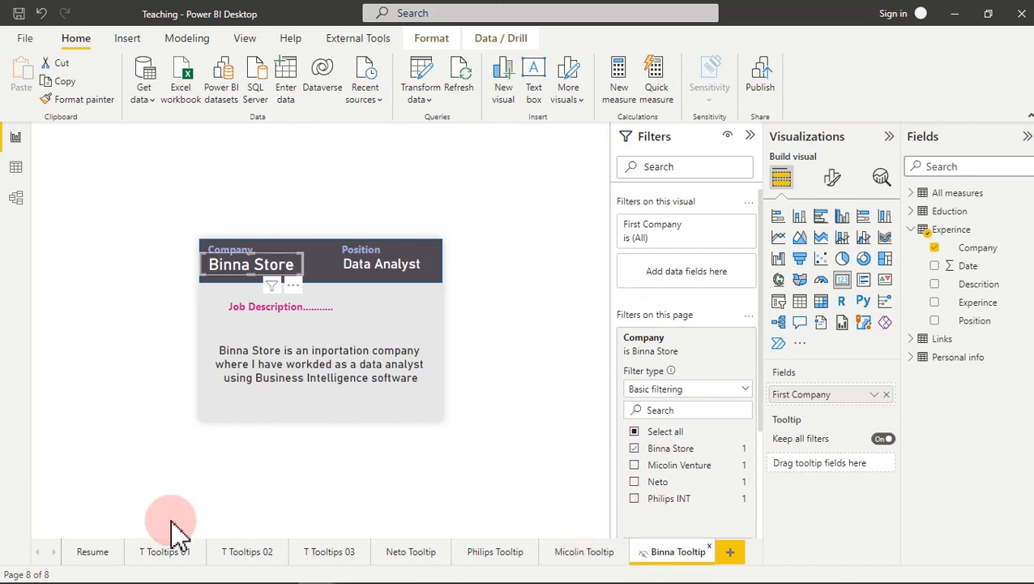
left_click(93, 553)
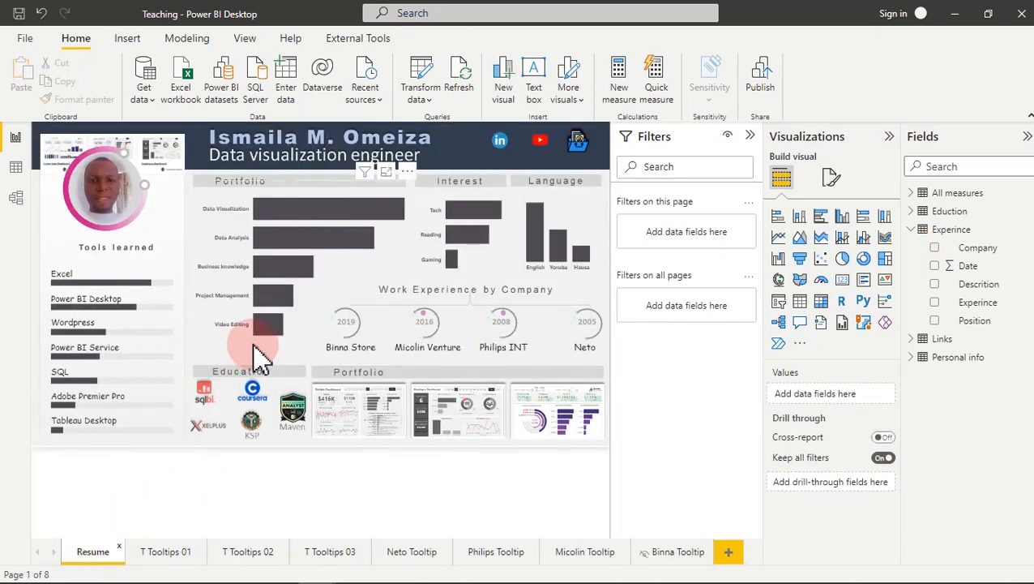
- Copy the transparent card from the first portfolio image, paste it over the Binna Store timeline entry and shrink it to cover that entry
left_click(352, 330)
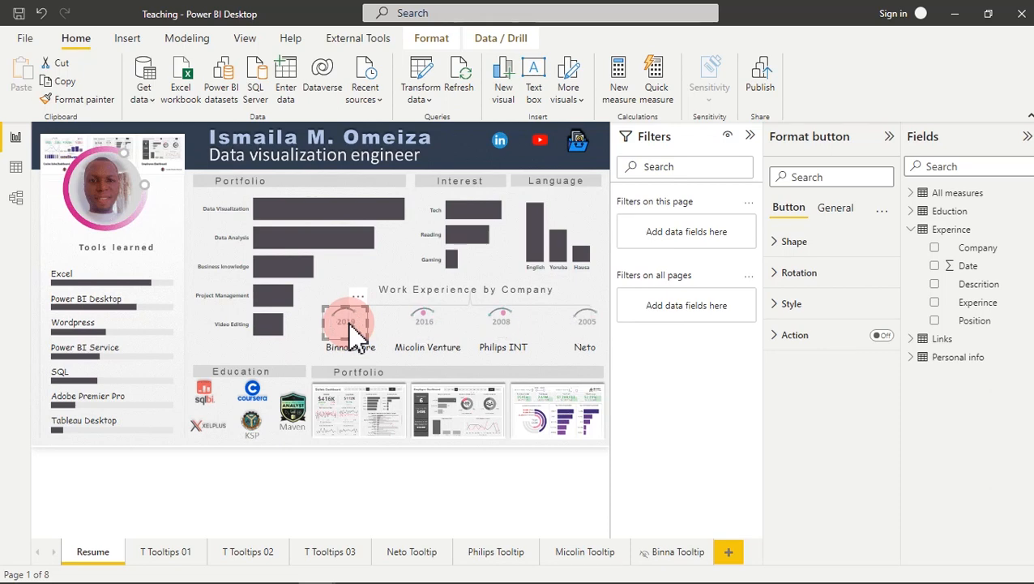
left_click(379, 422)
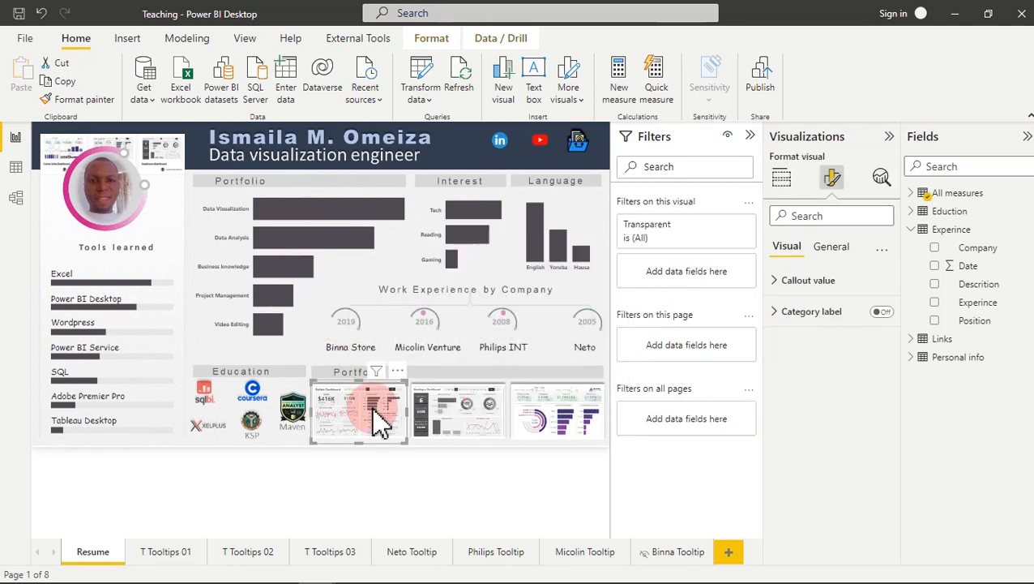
left_click(67, 83)
left_click(22, 77)
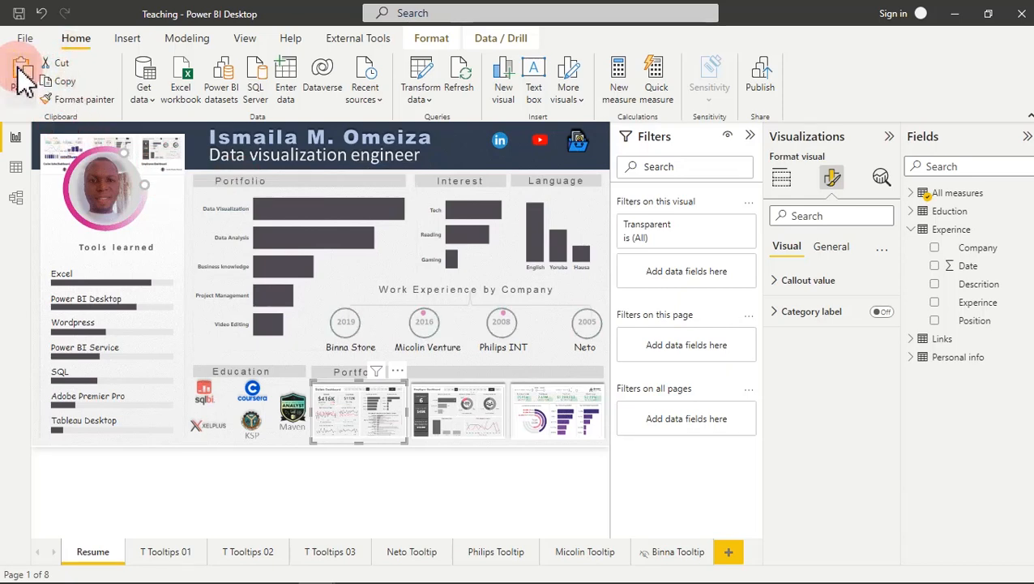
left_click_drag(393, 433, 403, 359)
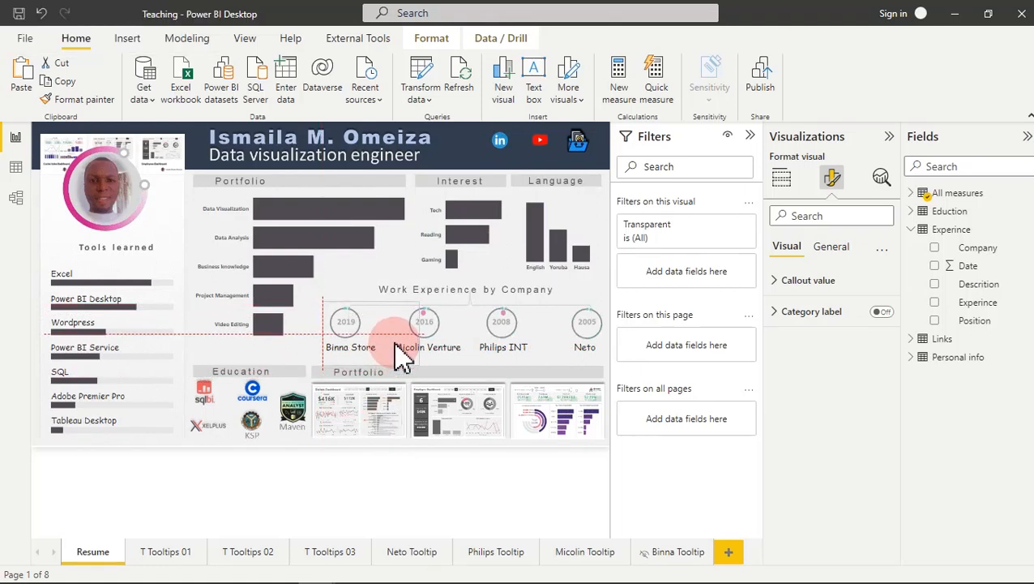
left_click_drag(397, 345, 381, 366)
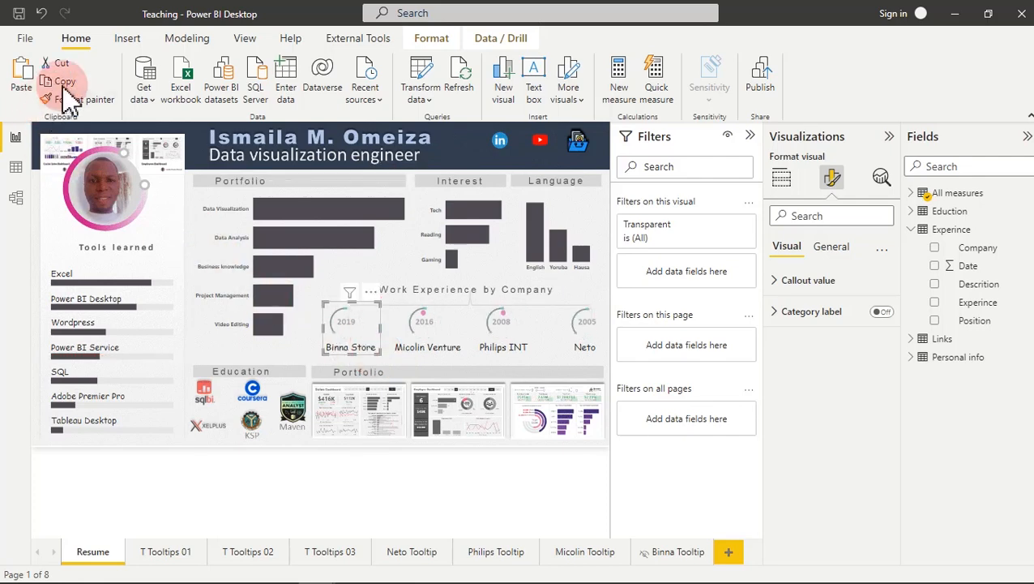
- Paste further copies of the transparent card and place them over the Micolin Venture, Philips INT and Neto timeline entries
left_click(22, 81)
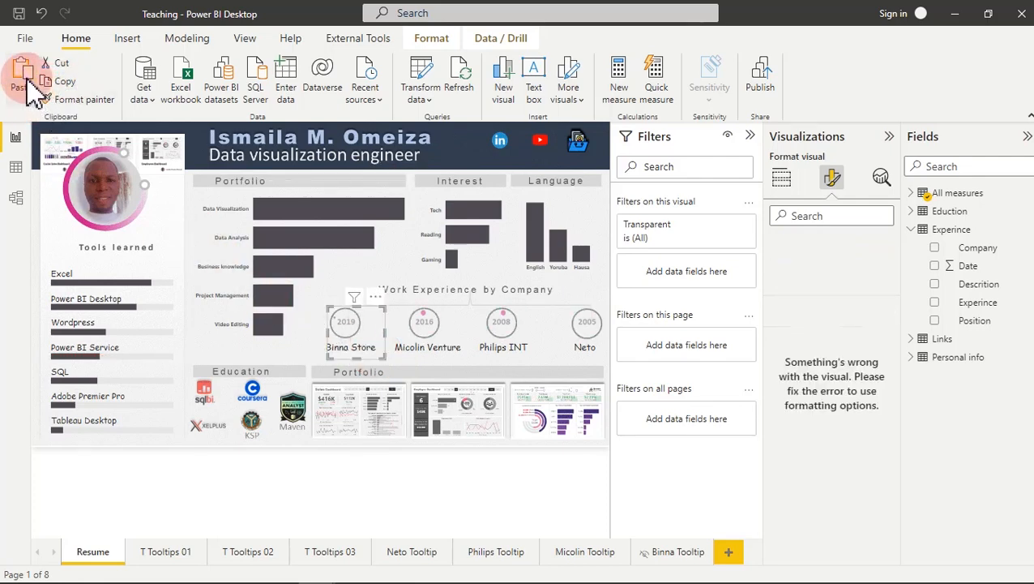
left_click_drag(354, 346, 418, 341)
key("ctrl+z")
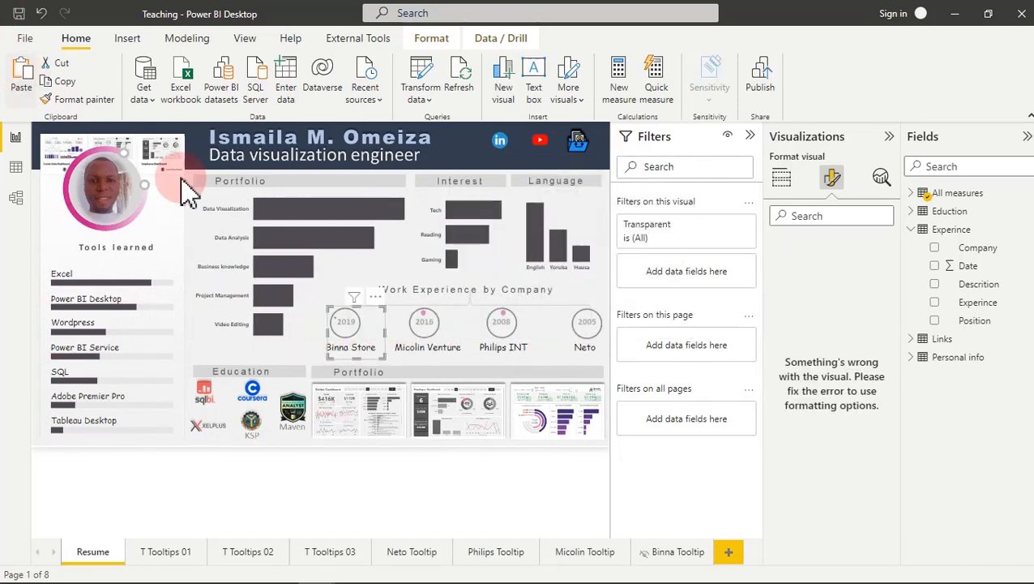
left_click_drag(364, 325, 504, 328)
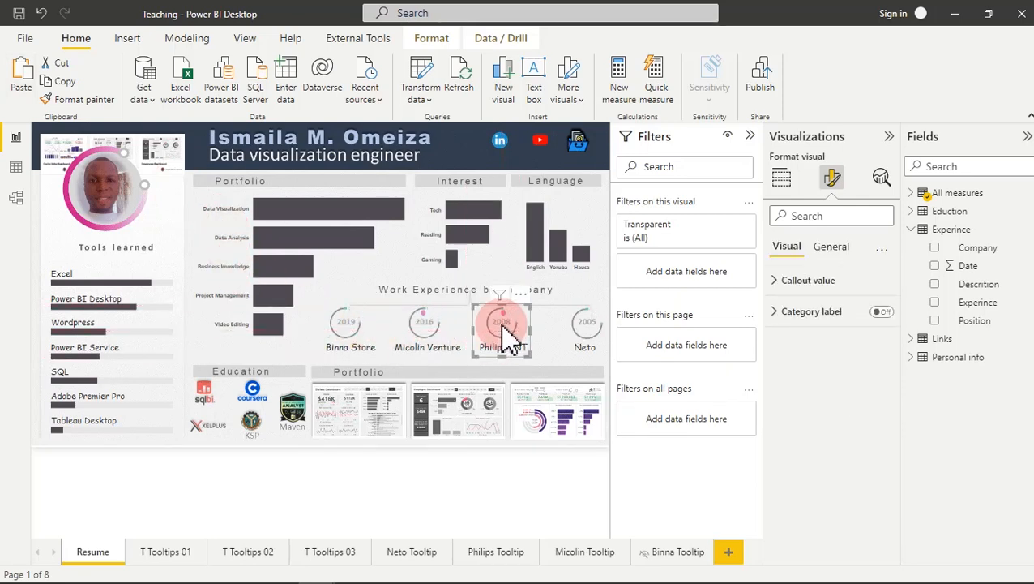
left_click(23, 77)
left_click_drag(375, 323, 565, 335)
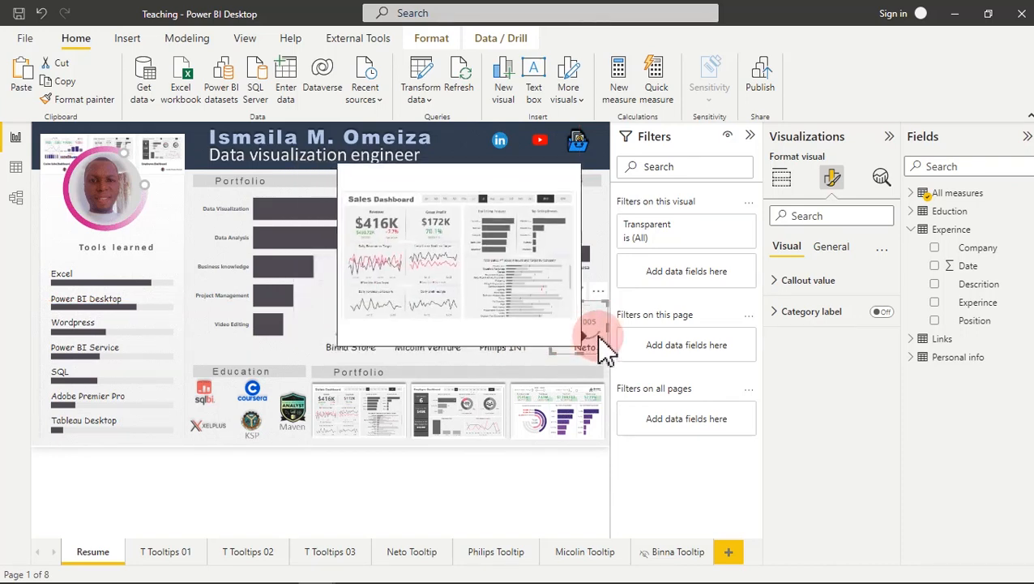
- Collapse the Filters pane and set the Neto card's report-page tooltip to Neto Tooltip
left_click(751, 138)
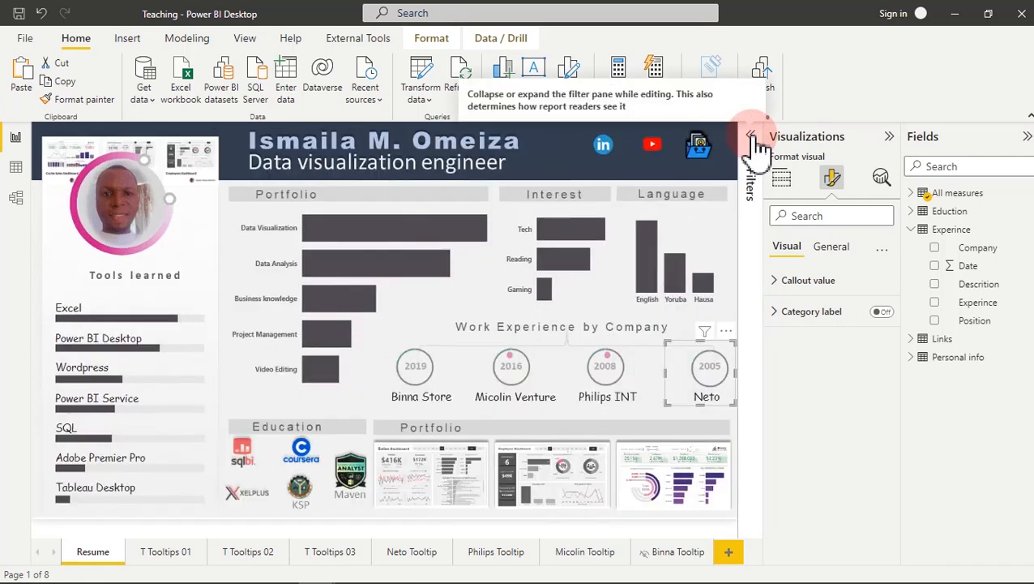
left_click(837, 258)
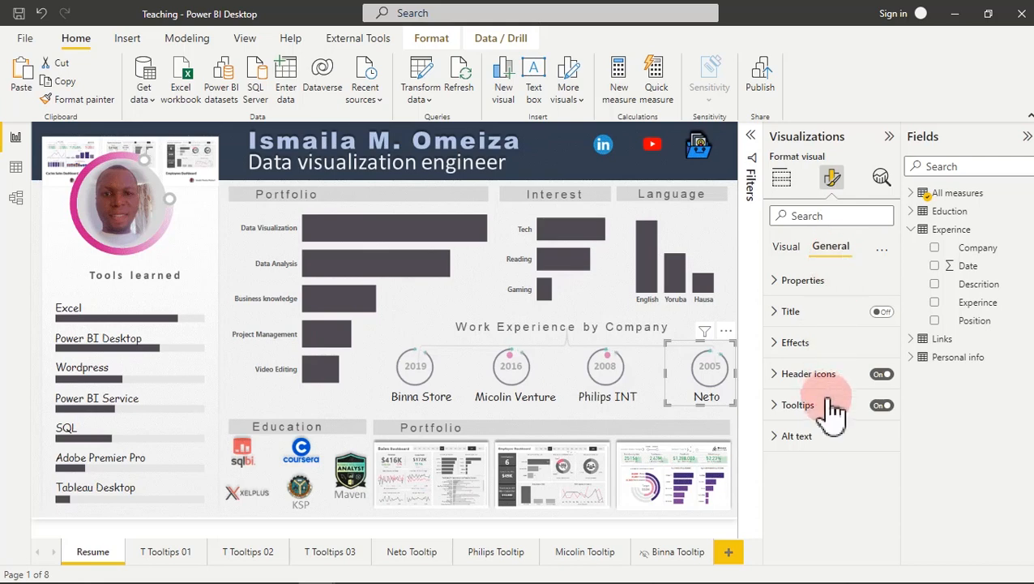
left_click(853, 407)
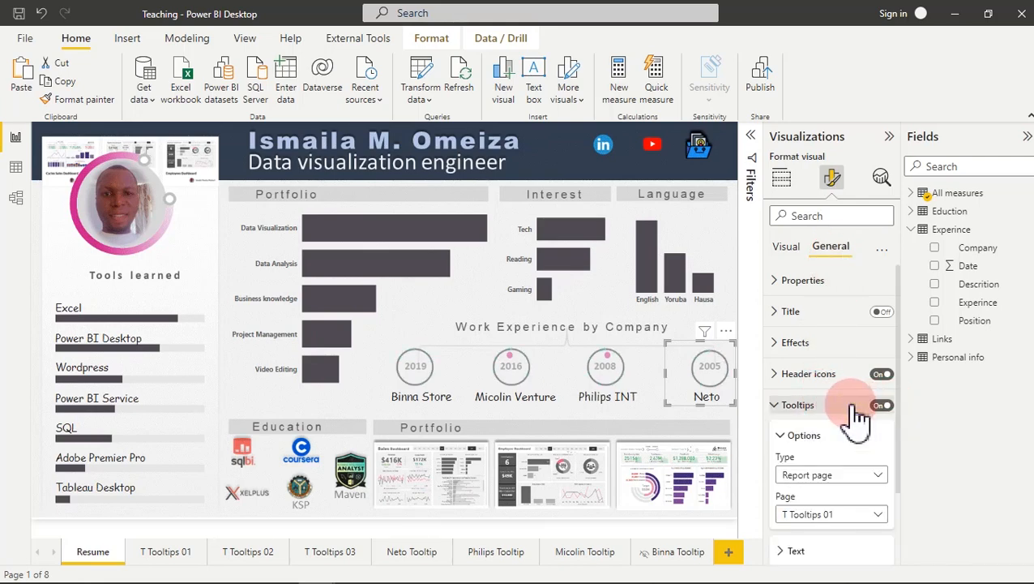
left_click_drag(898, 426, 896, 493)
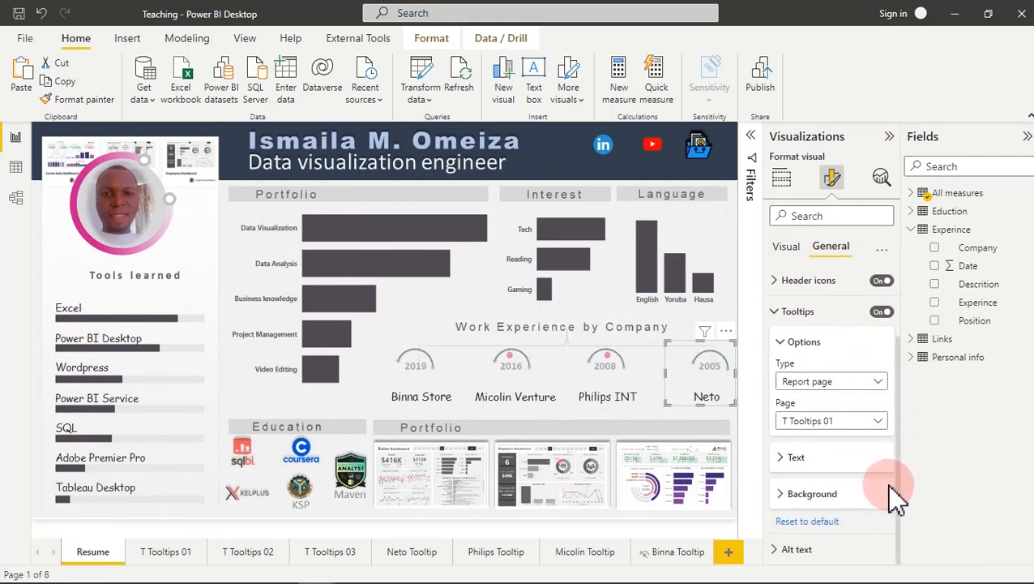
left_click(876, 436)
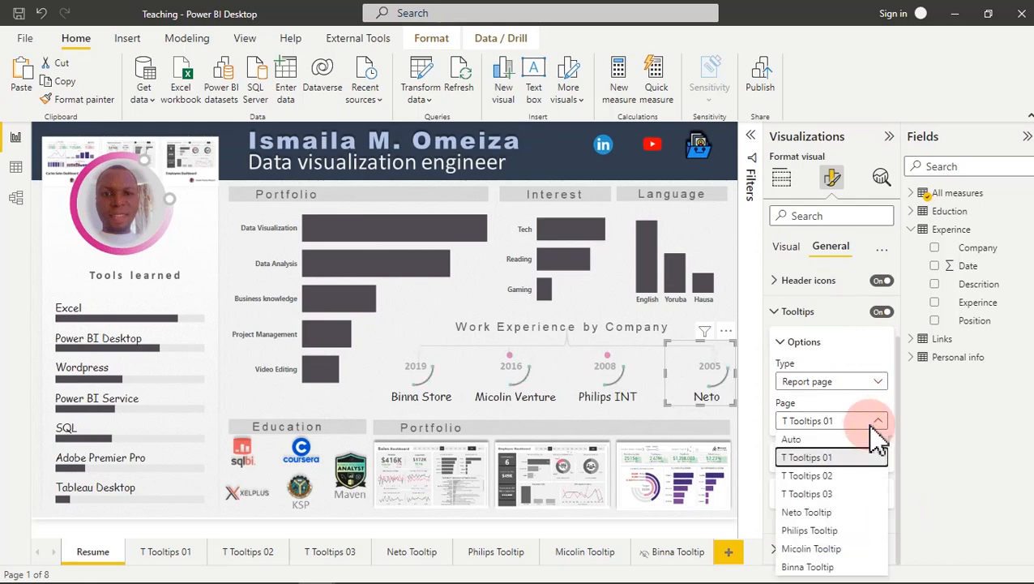
left_click(843, 526)
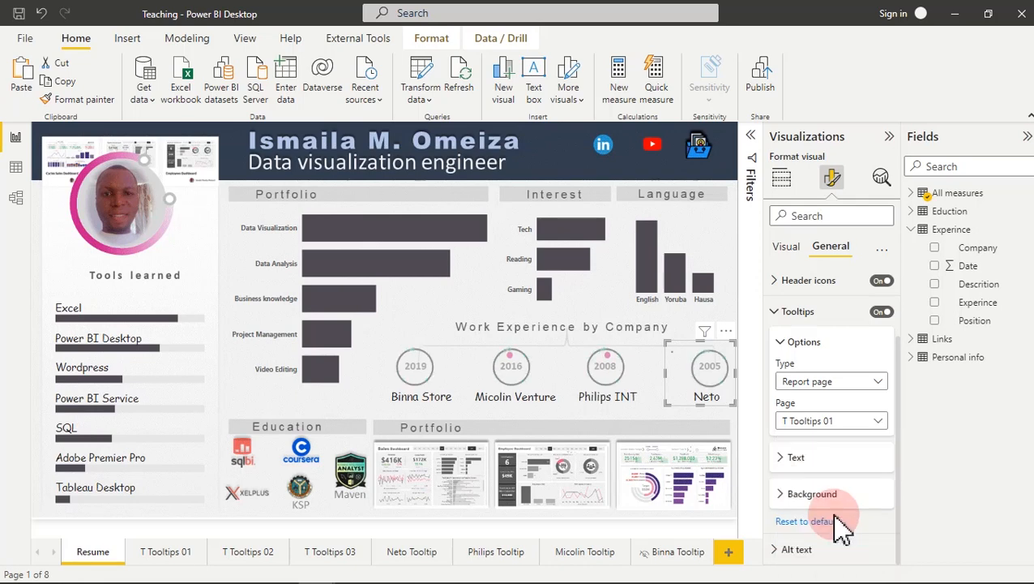
- Set the tooltip page to Philips Tooltip for the Philips INT card and Micolin Tooltip for the Micolin Venture card
left_click(623, 393)
left_click(880, 423)
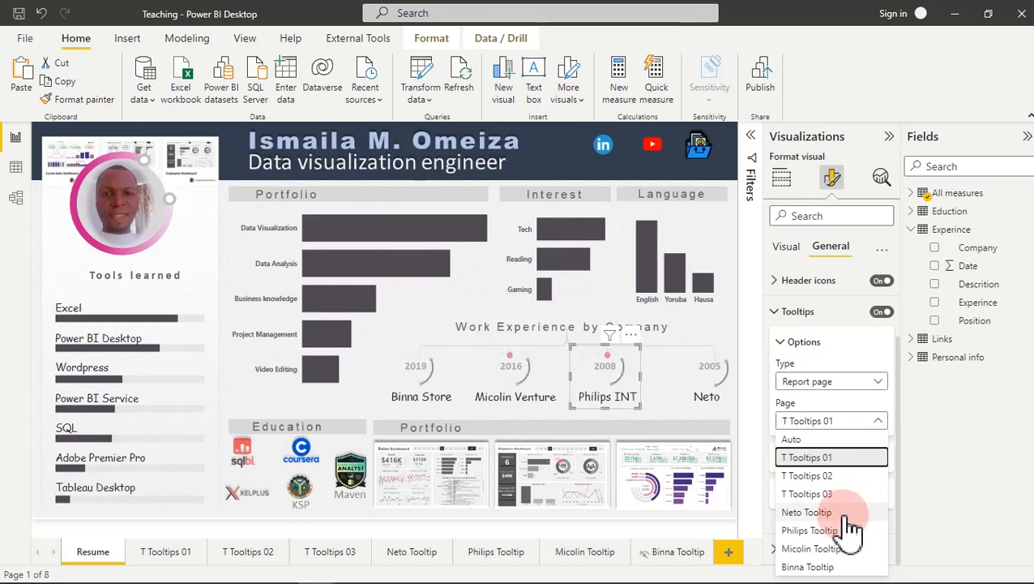
left_click(831, 534)
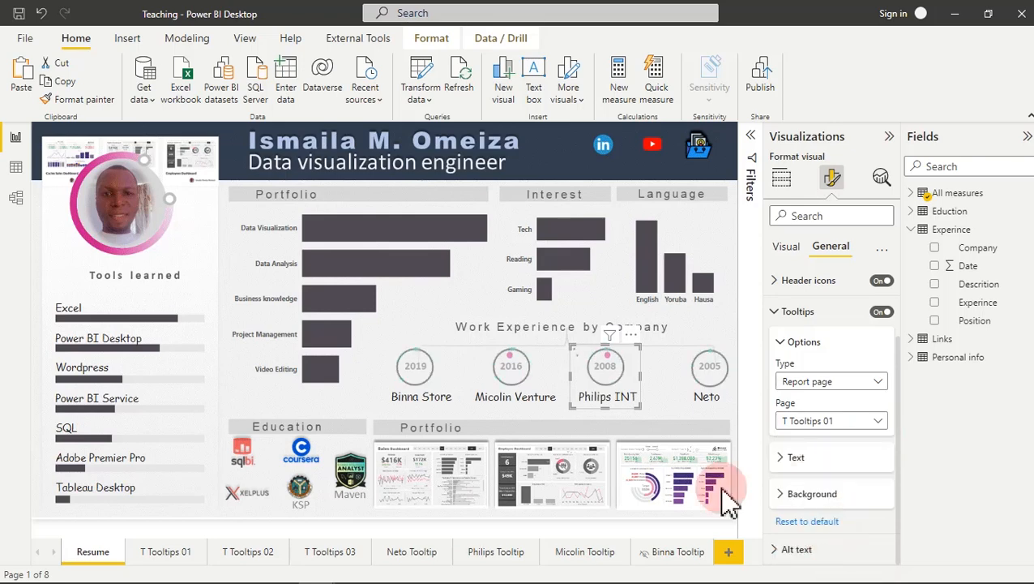
left_click(507, 375)
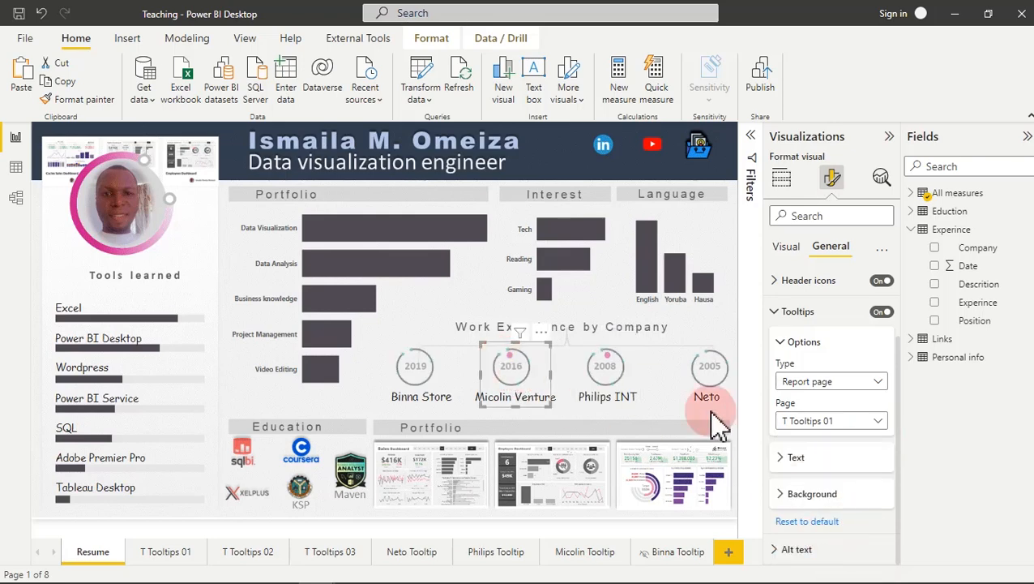
left_click(843, 438)
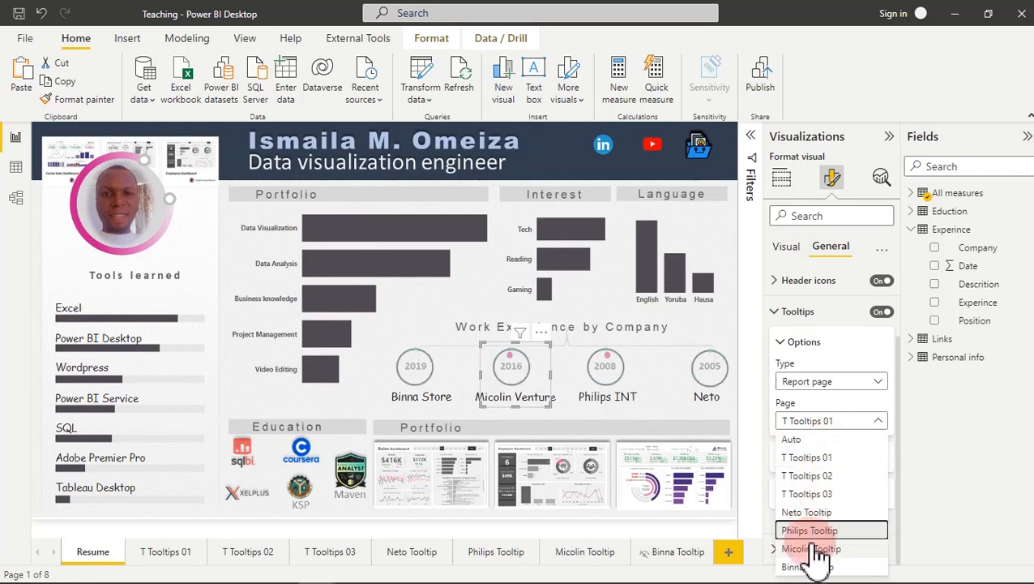
left_click(821, 549)
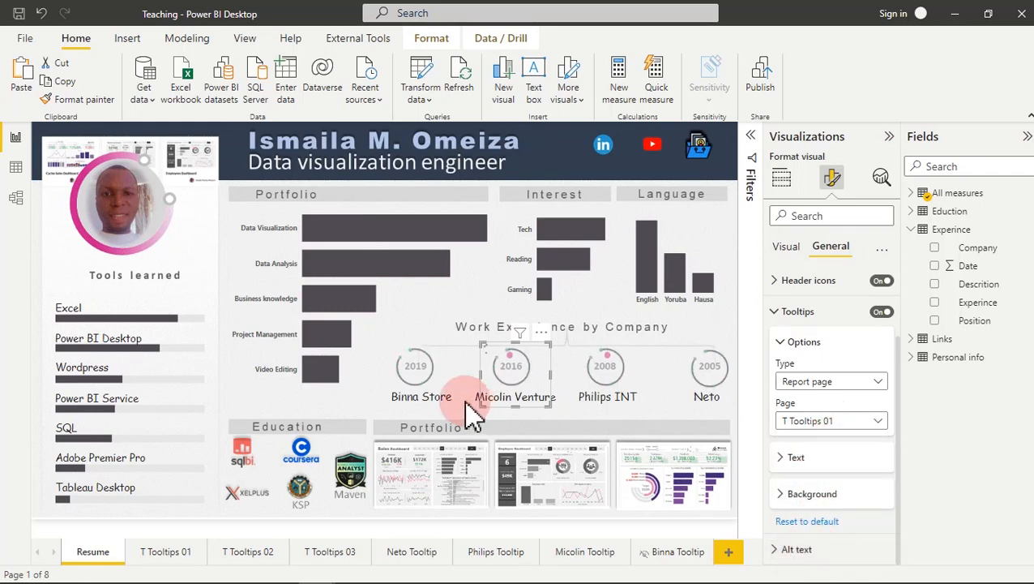
- Set the tooltip page of the Binna Store card to Binna Tooltip
left_click(428, 375)
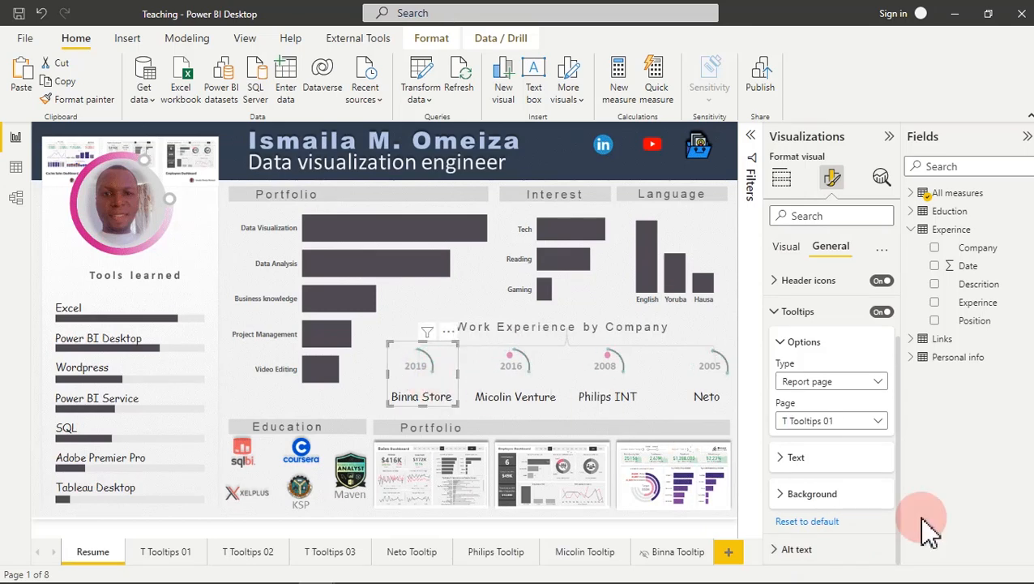
left_click(874, 430)
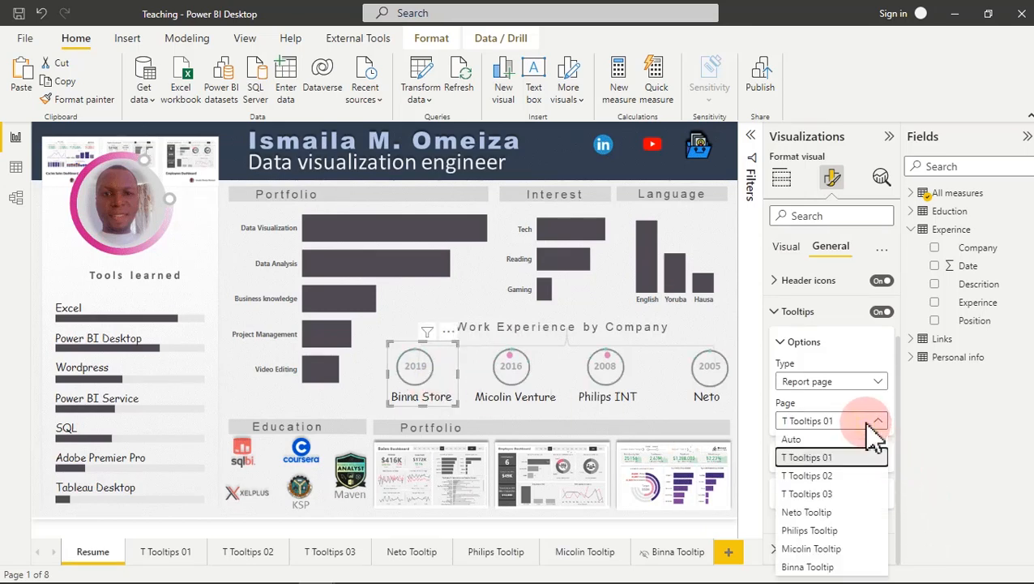
left_click(812, 567)
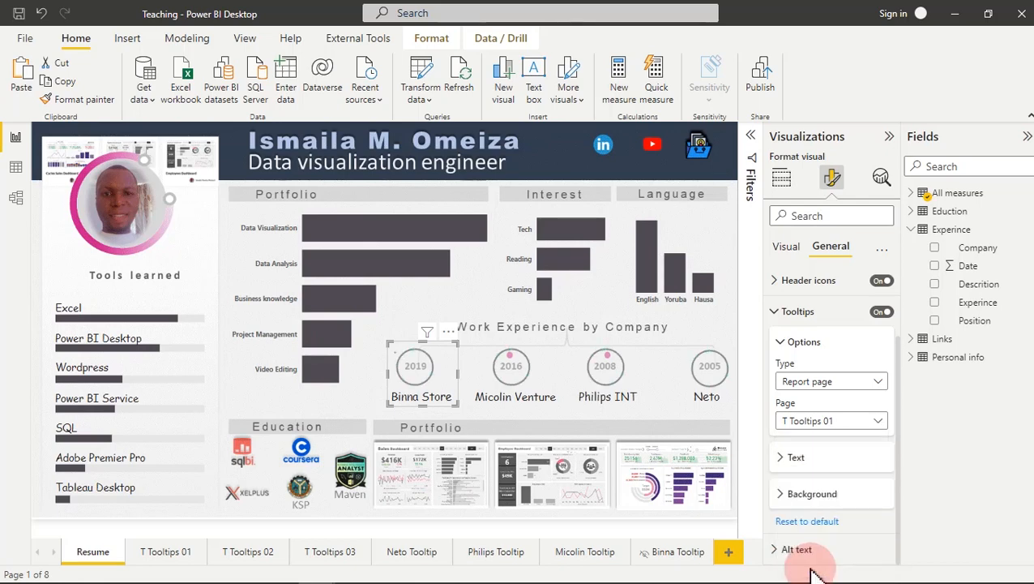
- Deselect the card and preview the company tooltips along the Work Experience timeline
left_click(559, 162)
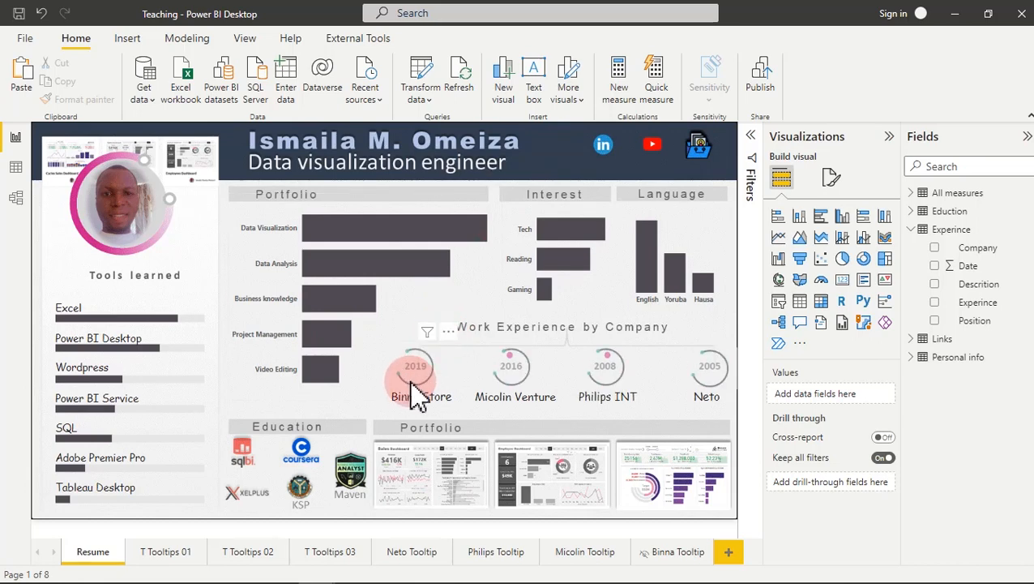
mouse_move(417, 395)
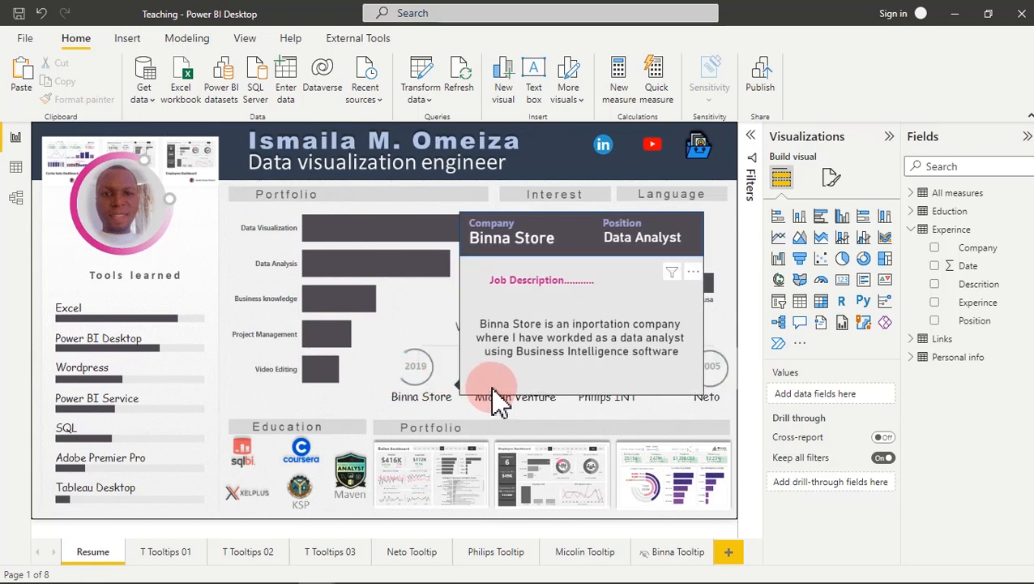
mouse_move(503, 386)
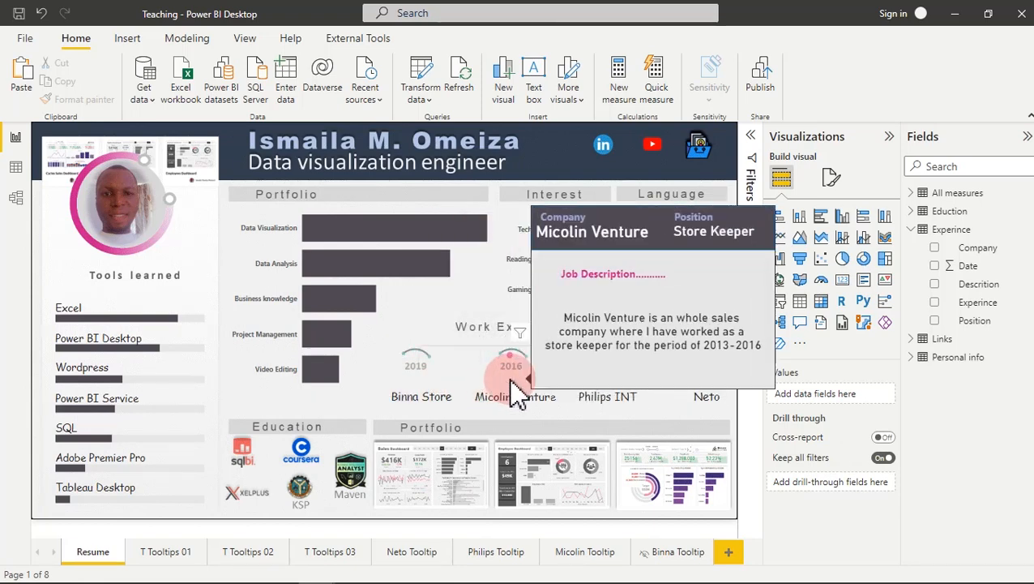
mouse_move(600, 397)
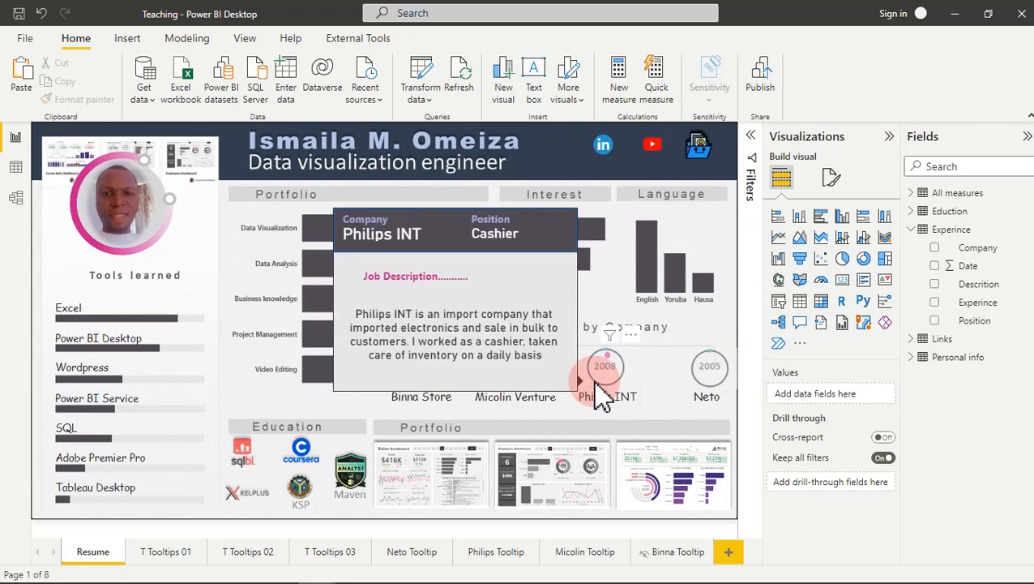
mouse_move(697, 388)
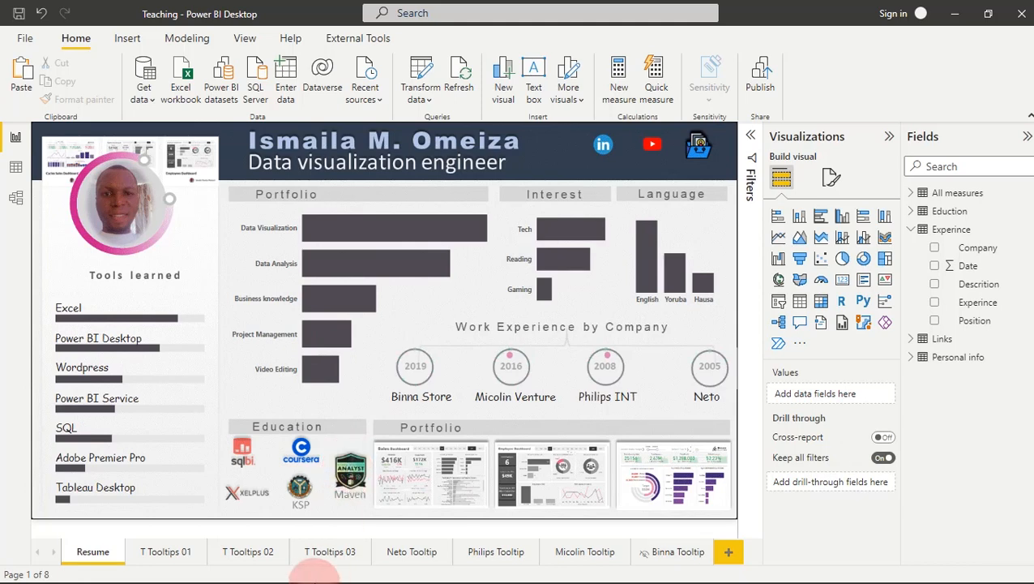
- Switch to the Resume Dashboard report window and open its Resume page
left_click(316, 576)
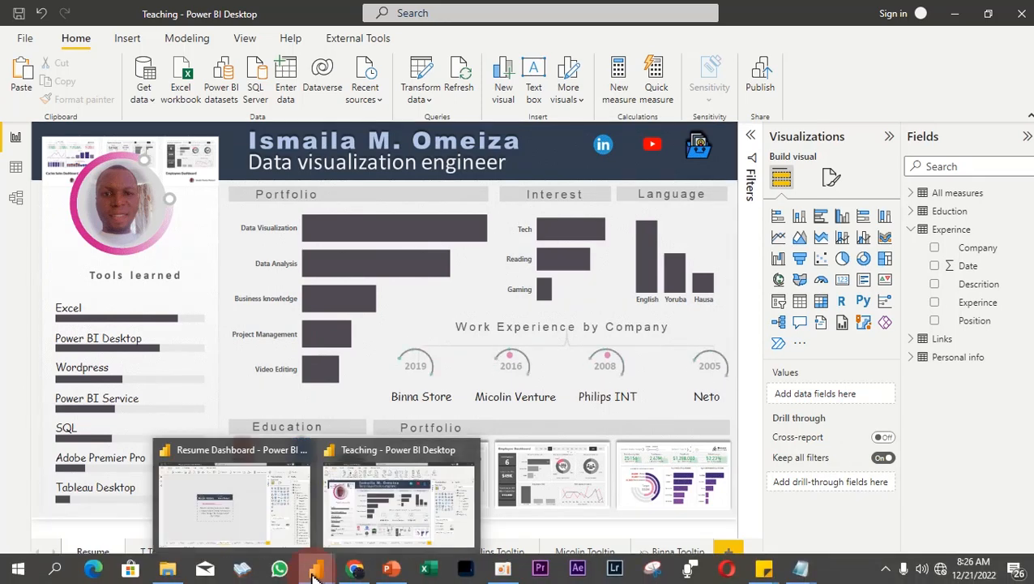
left_click(316, 573)
left_click(263, 507)
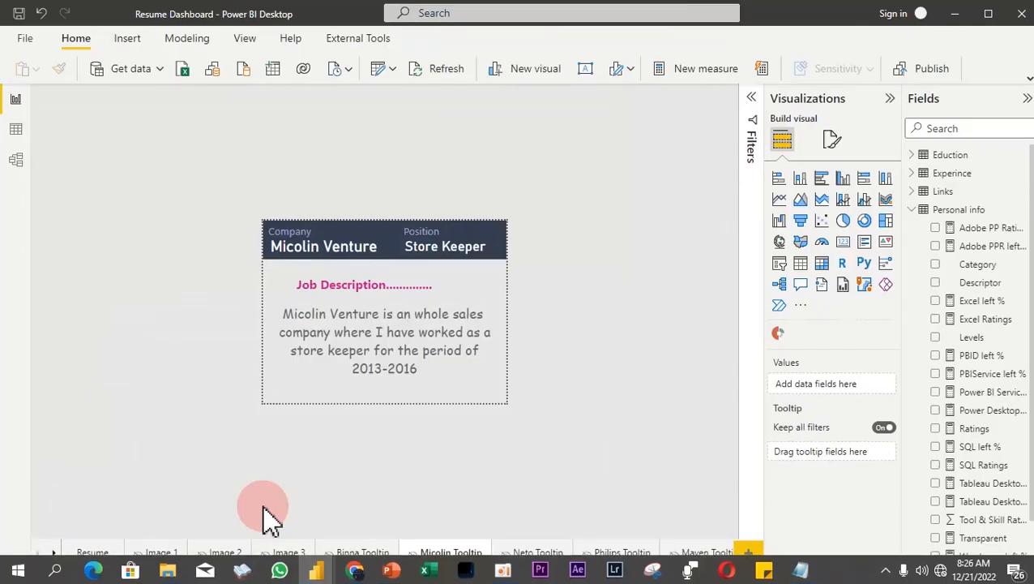
left_click(91, 557)
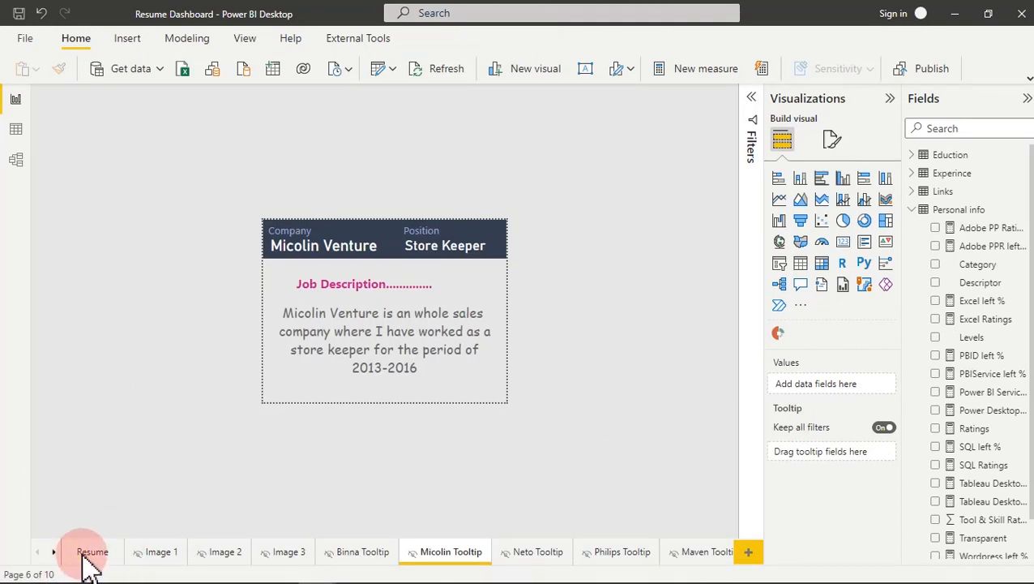
left_click(92, 553)
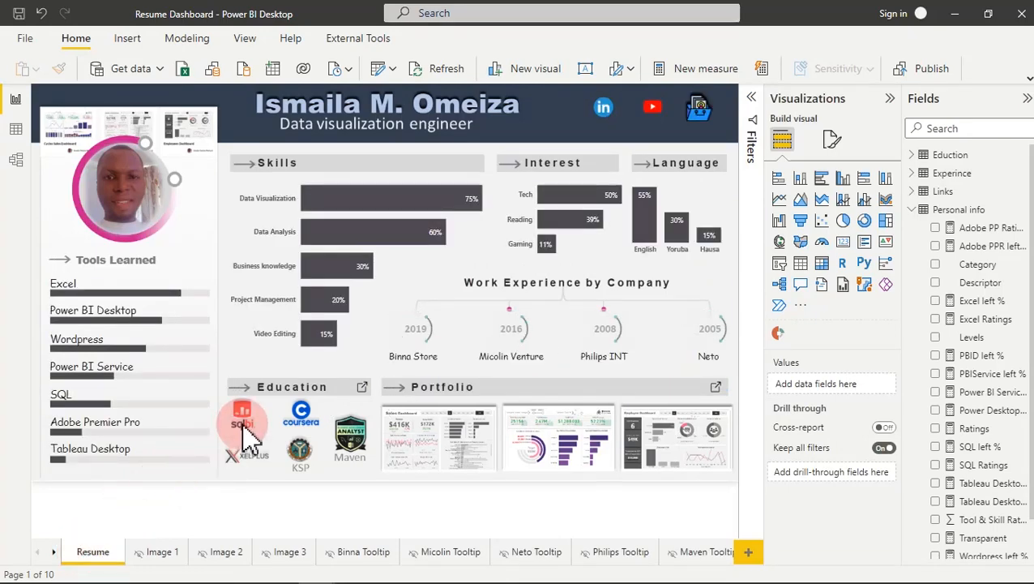
- Preview the tooltips of the sqlbi education logo and the first portfolio image in the finished resume
mouse_move(246, 432)
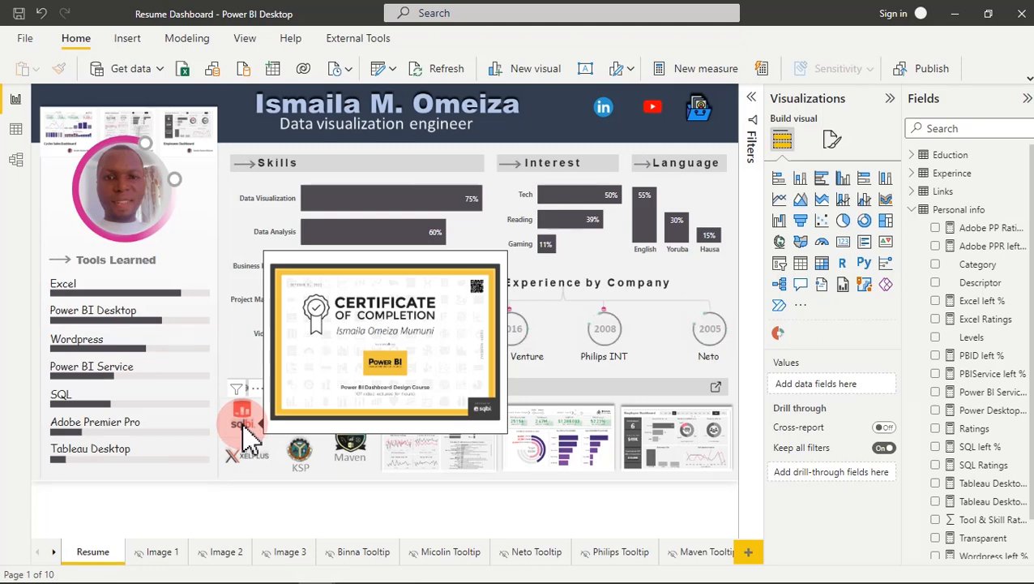
mouse_move(437, 450)
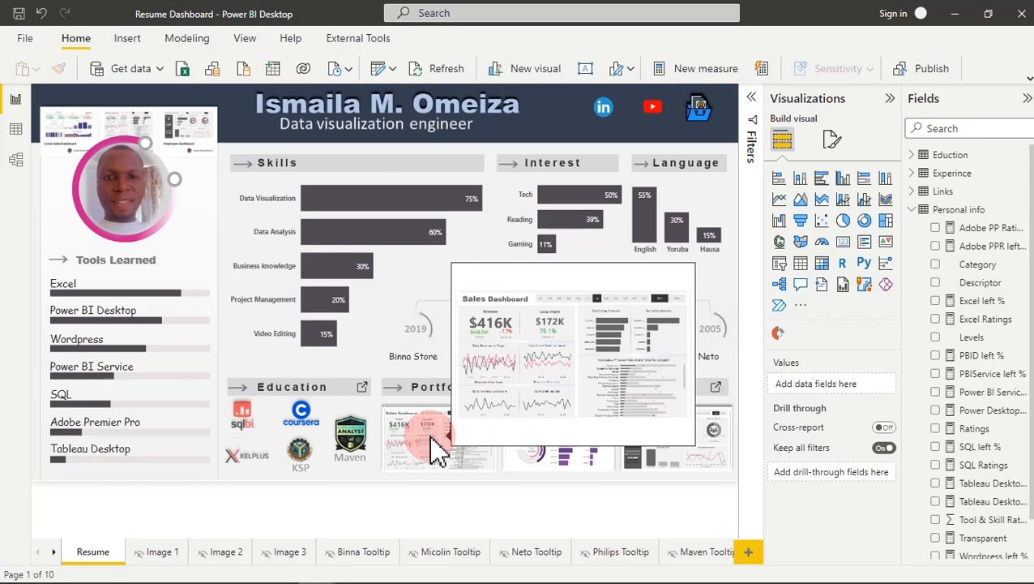
mouse_move(365, 446)
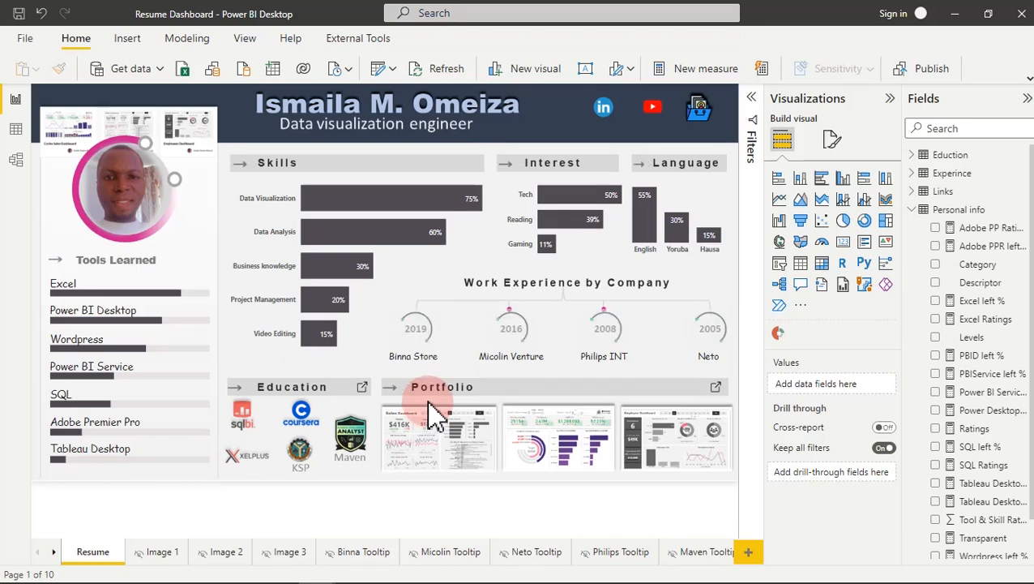
- Switch back to the Teaching report window
mouse_move(301, 576)
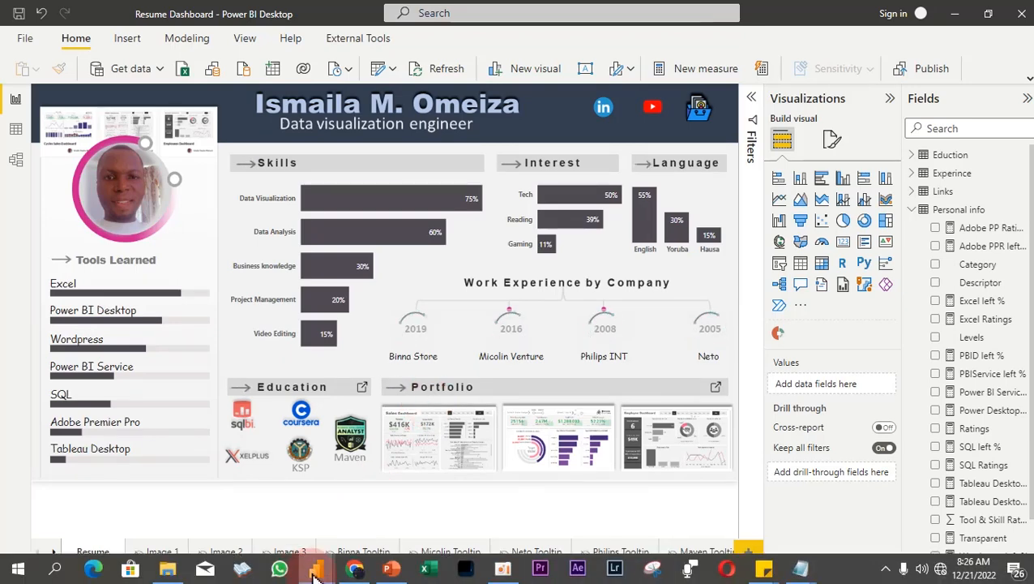
mouse_move(367, 539)
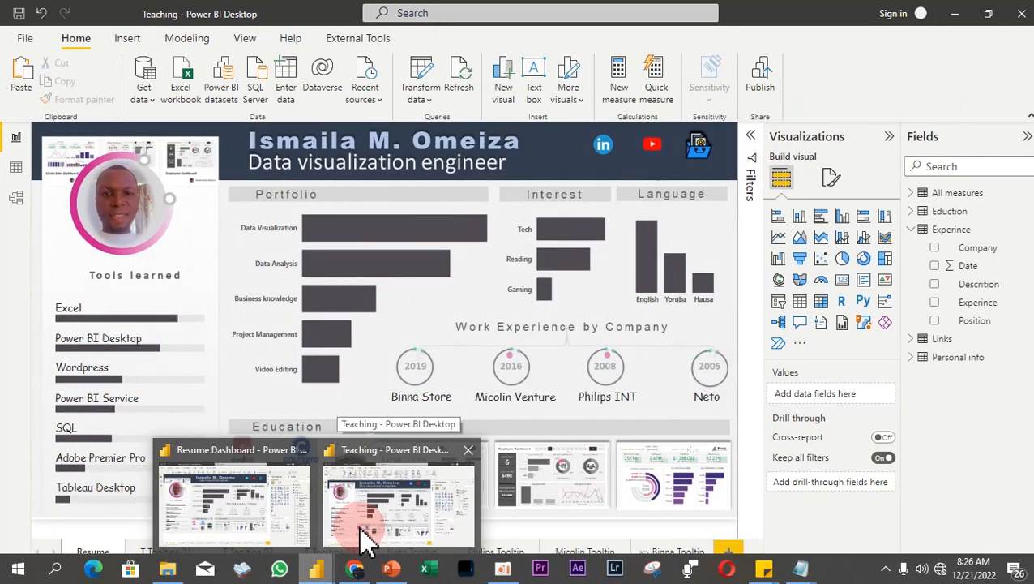
left_click(362, 533)
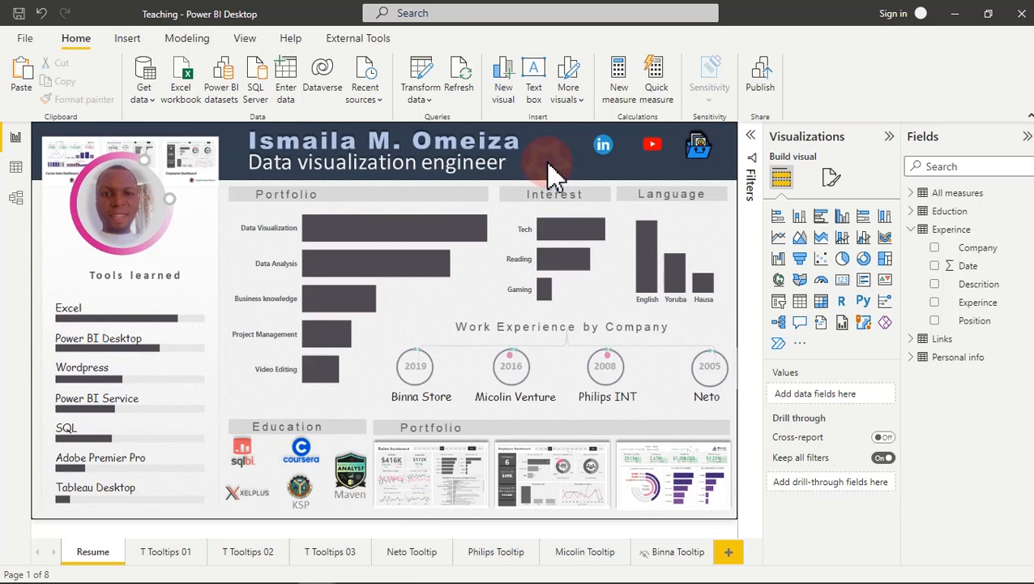
- Insert a blank button and place it beside the Tools learned heading
left_click(127, 38)
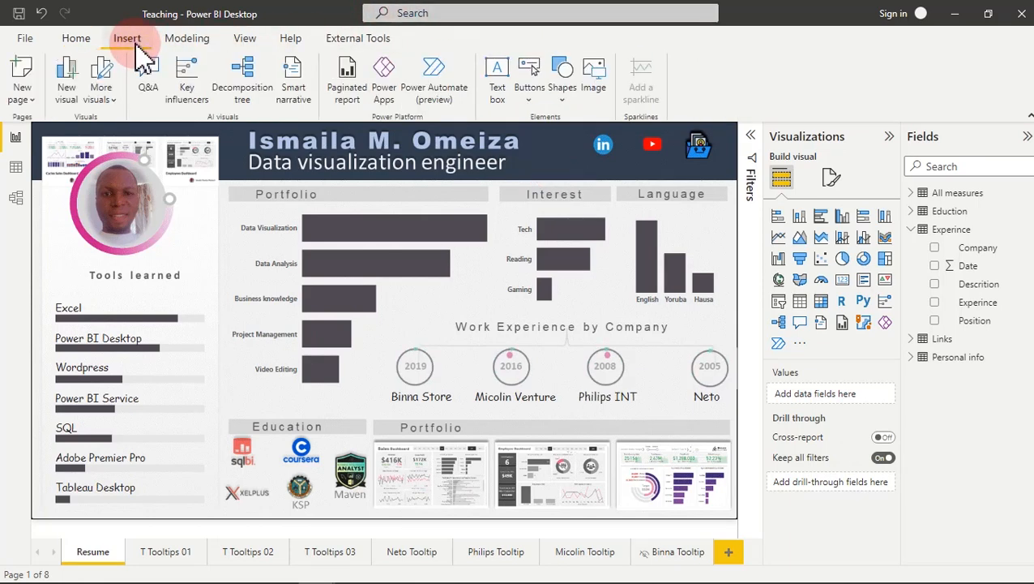
left_click(531, 104)
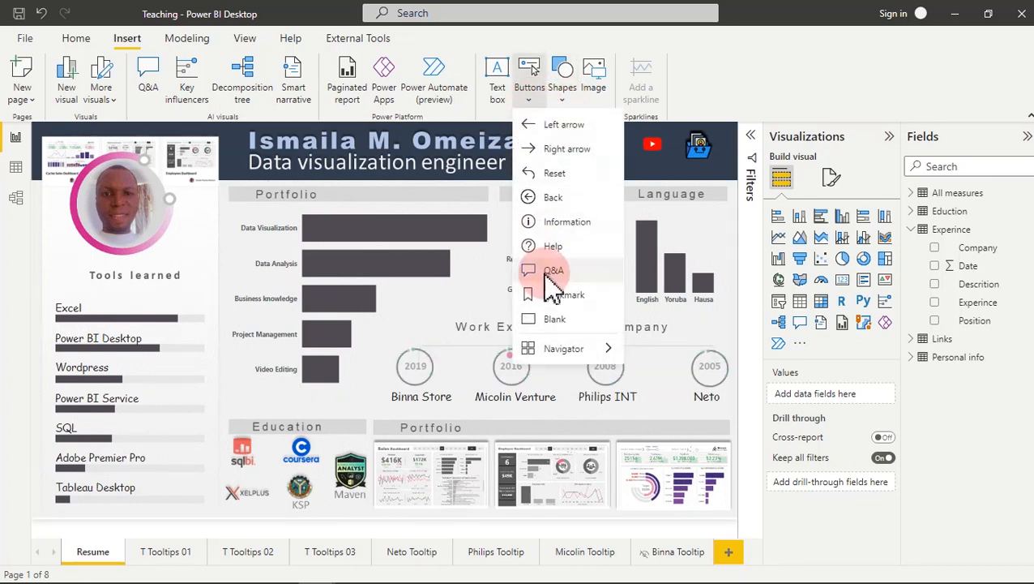
left_click(554, 319)
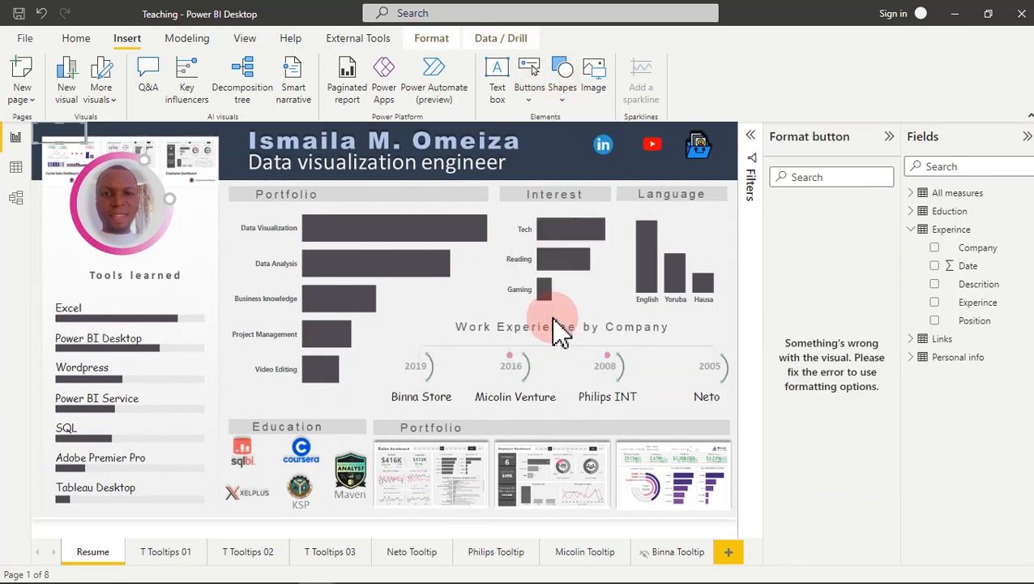
left_click(77, 140)
left_click_drag(77, 139, 65, 275)
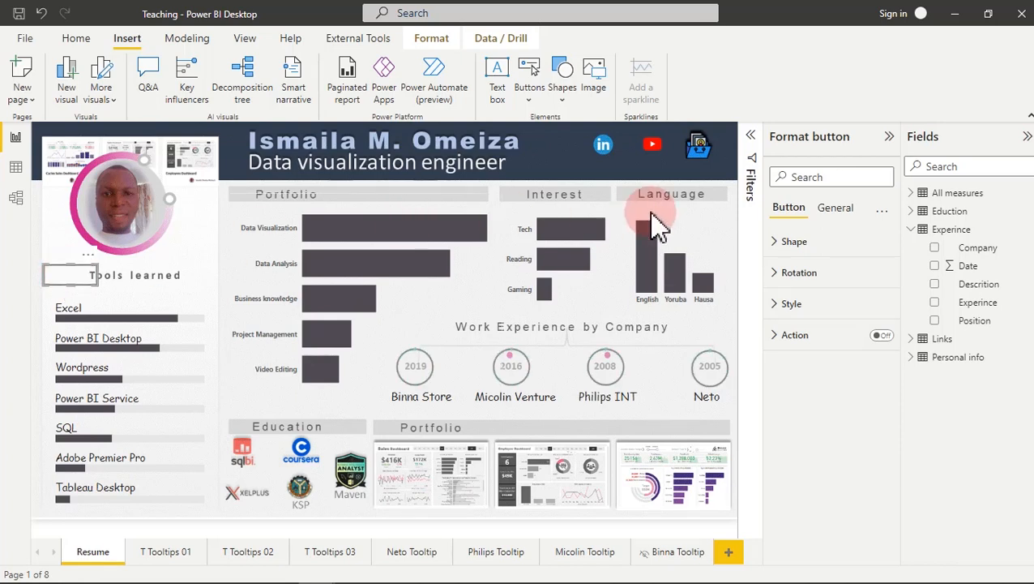
- Turn on the button's fill and use the 161-trending-flat-outline picture from the desktop's gif folder as its fill image
left_click(801, 305)
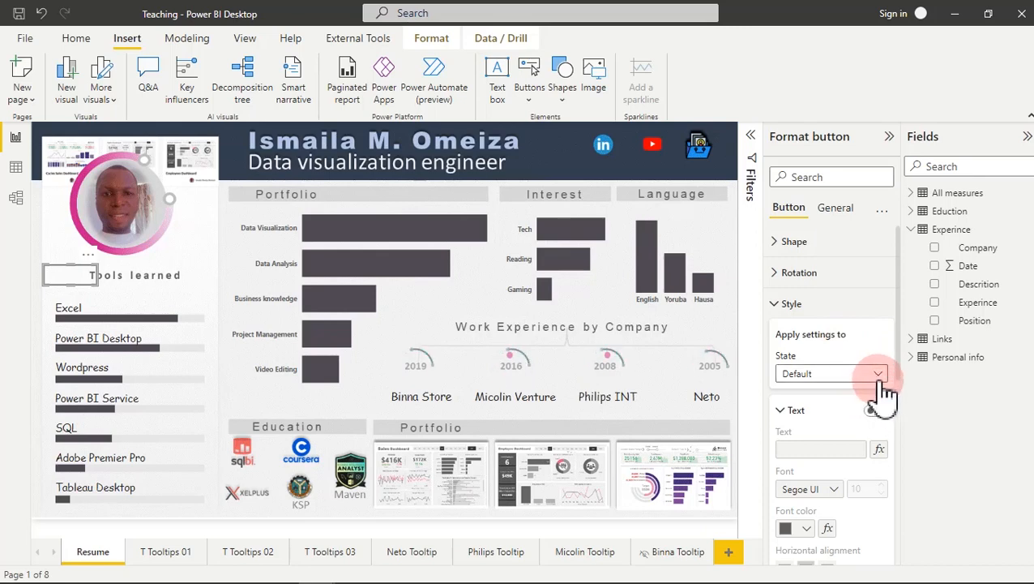
left_click_drag(898, 351, 889, 513)
left_click(879, 406)
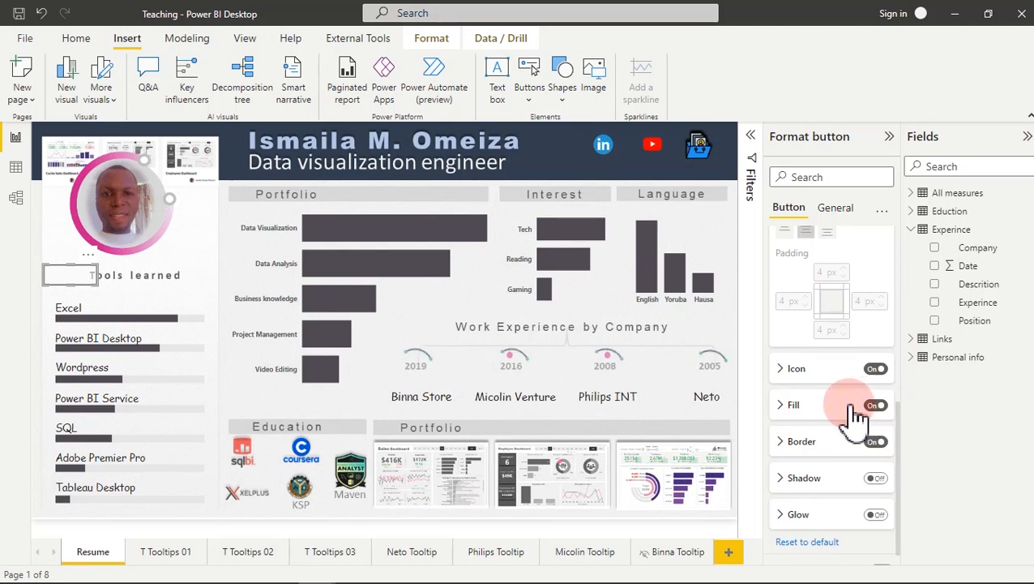
left_click(853, 410)
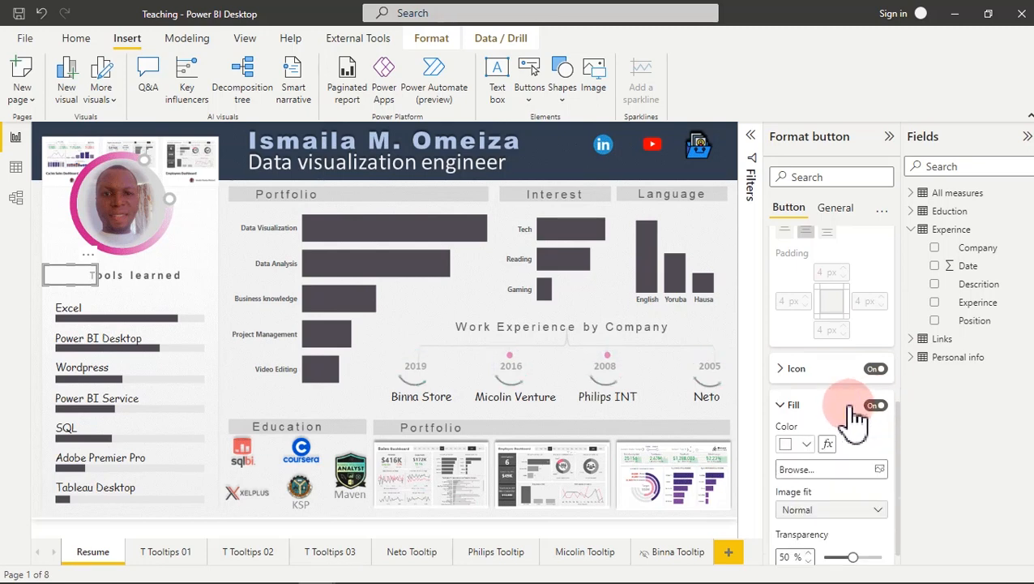
left_click(835, 471)
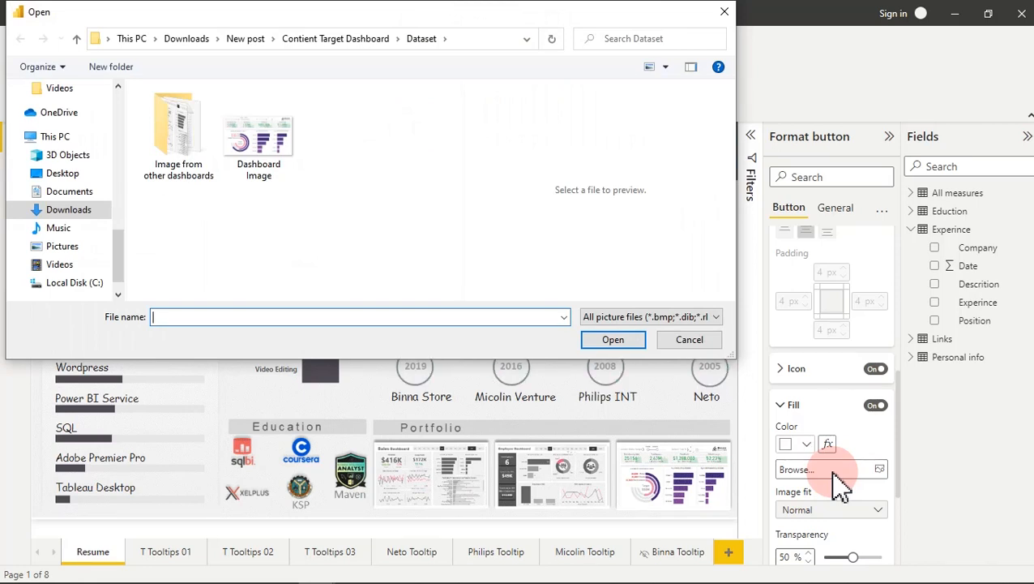
left_click(401, 171)
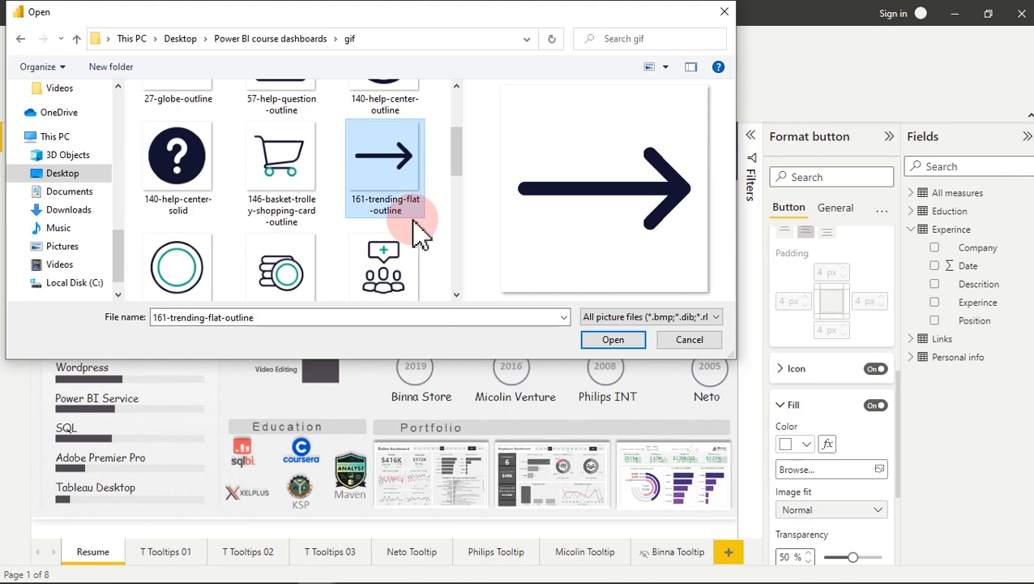
double_click(387, 183)
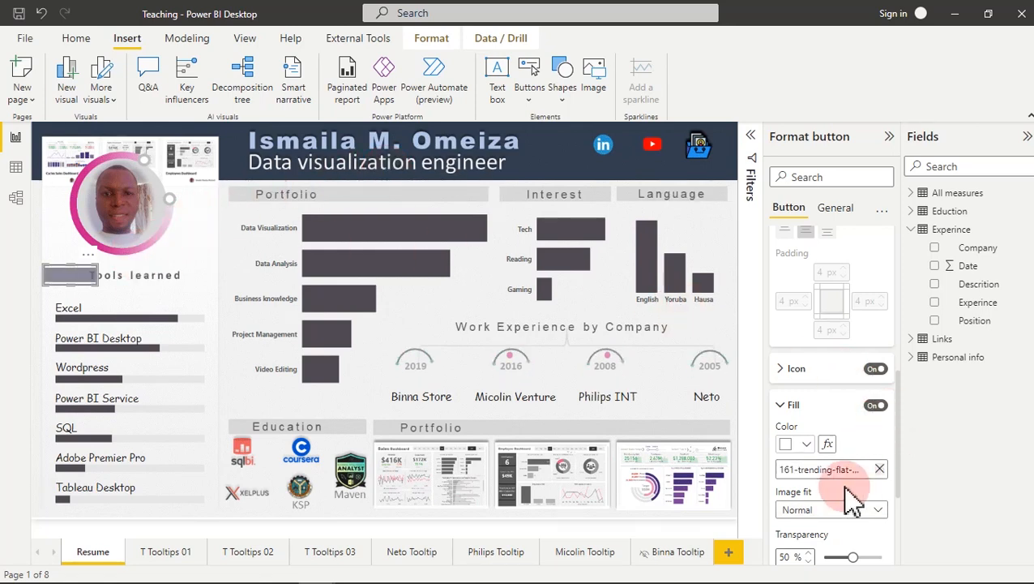
- Try the Fill image fit on the button's arrow picture, and settle on Fit
left_click(851, 509)
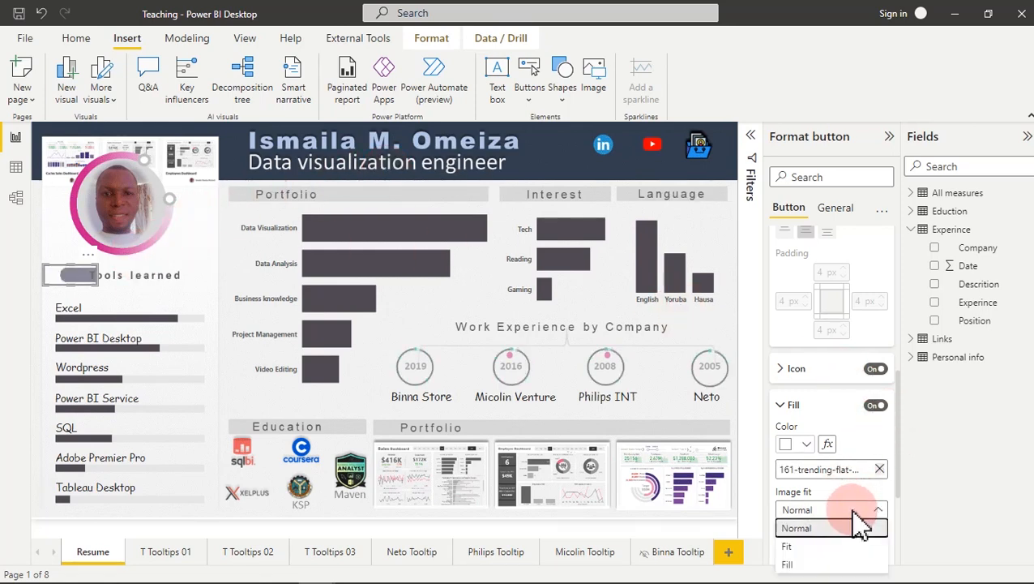
left_click(796, 565)
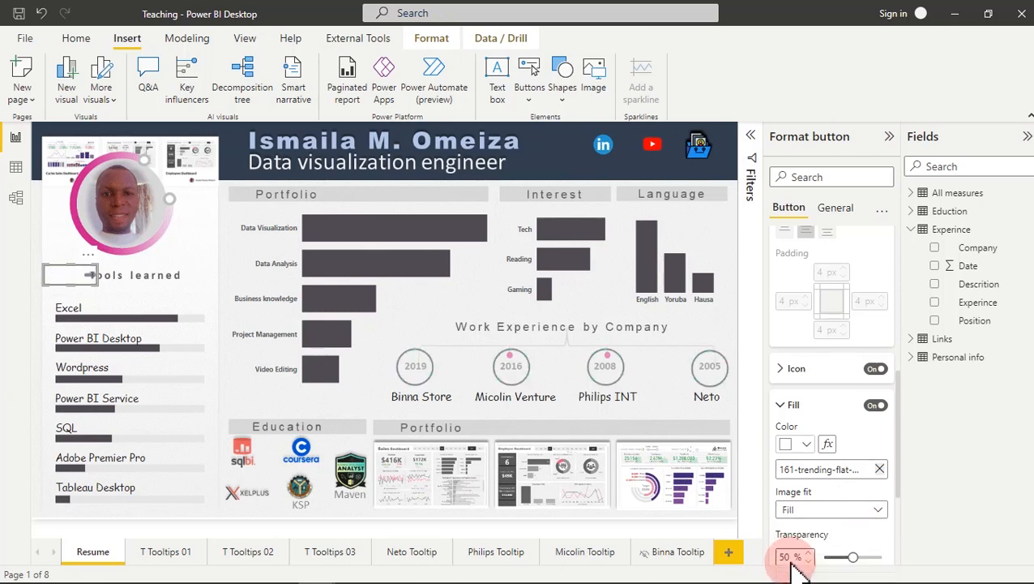
left_click(811, 509)
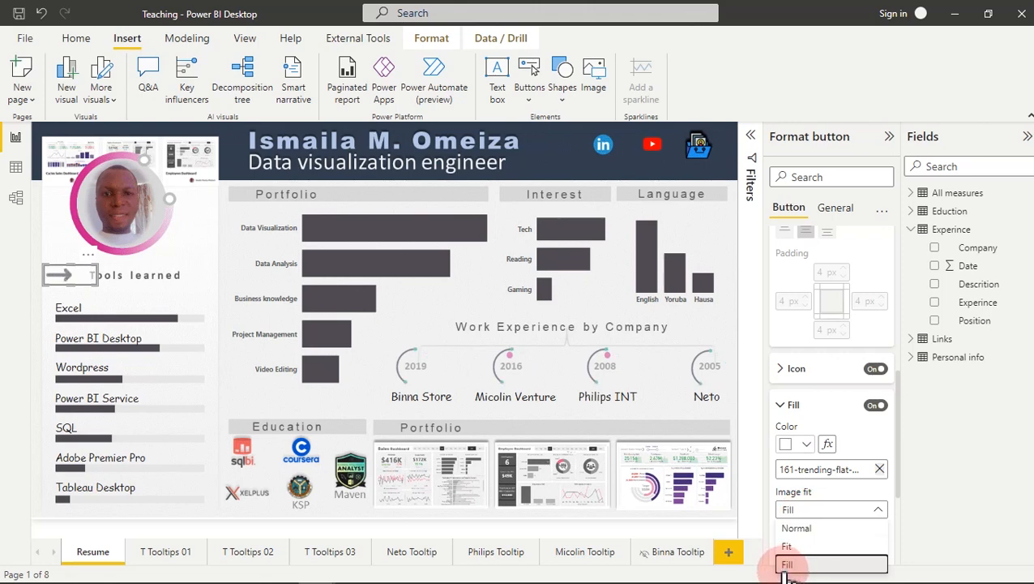
left_click(788, 547)
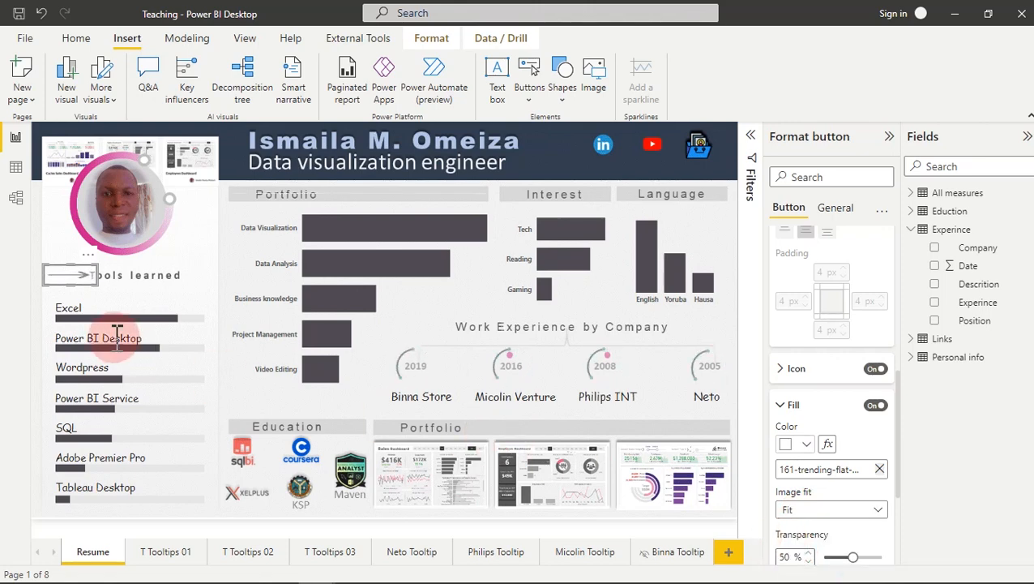
- Narrow the arrow button so it clears the Tools learned heading, and turn off its border
mouse_move(96, 275)
left_mouse_down()
mouse_move(87, 288)
mouse_move(73, 274)
mouse_move(85, 276)
left_mouse_up()
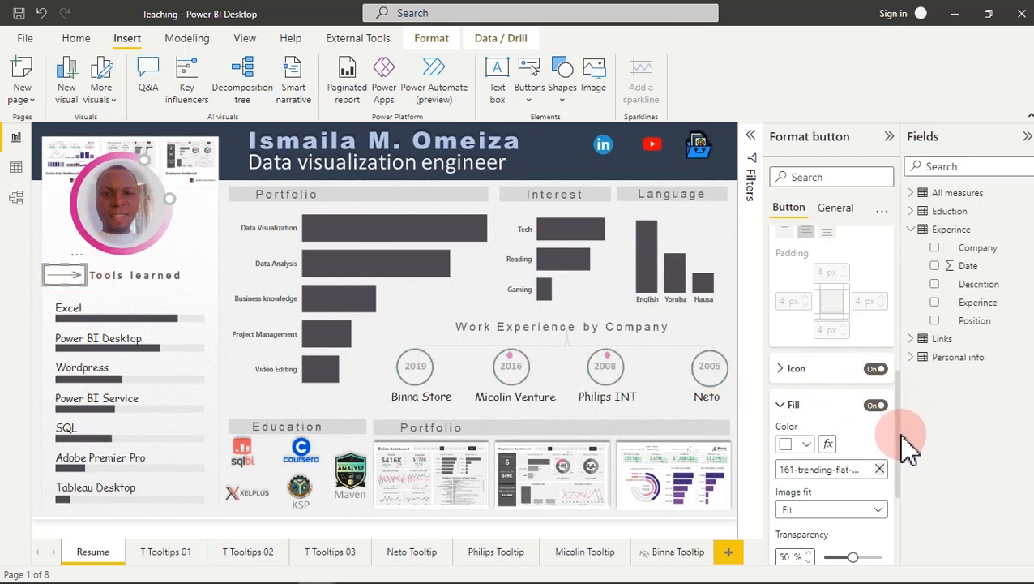
left_click_drag(901, 456, 894, 513)
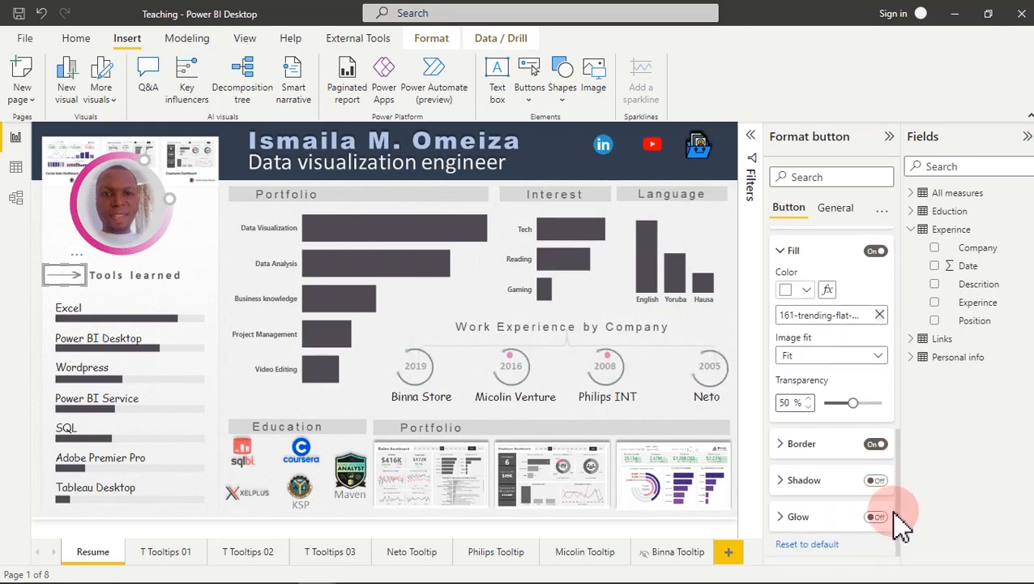
left_click(875, 446)
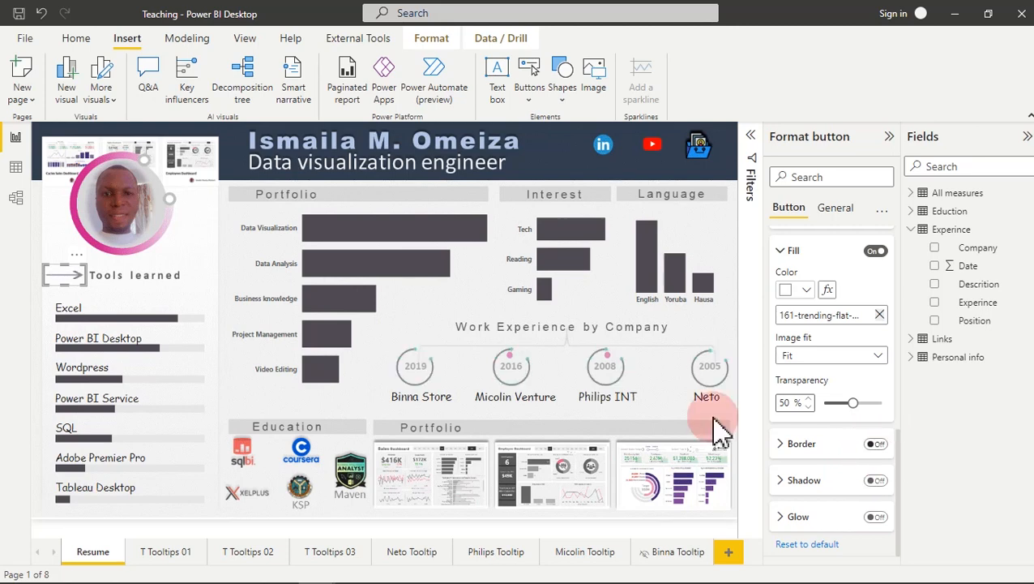
left_click(76, 38)
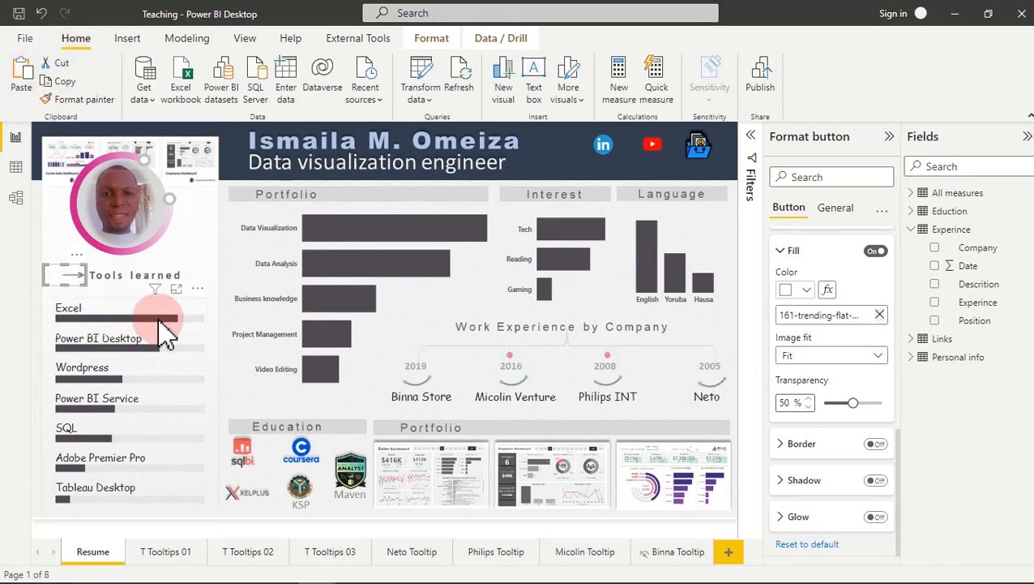